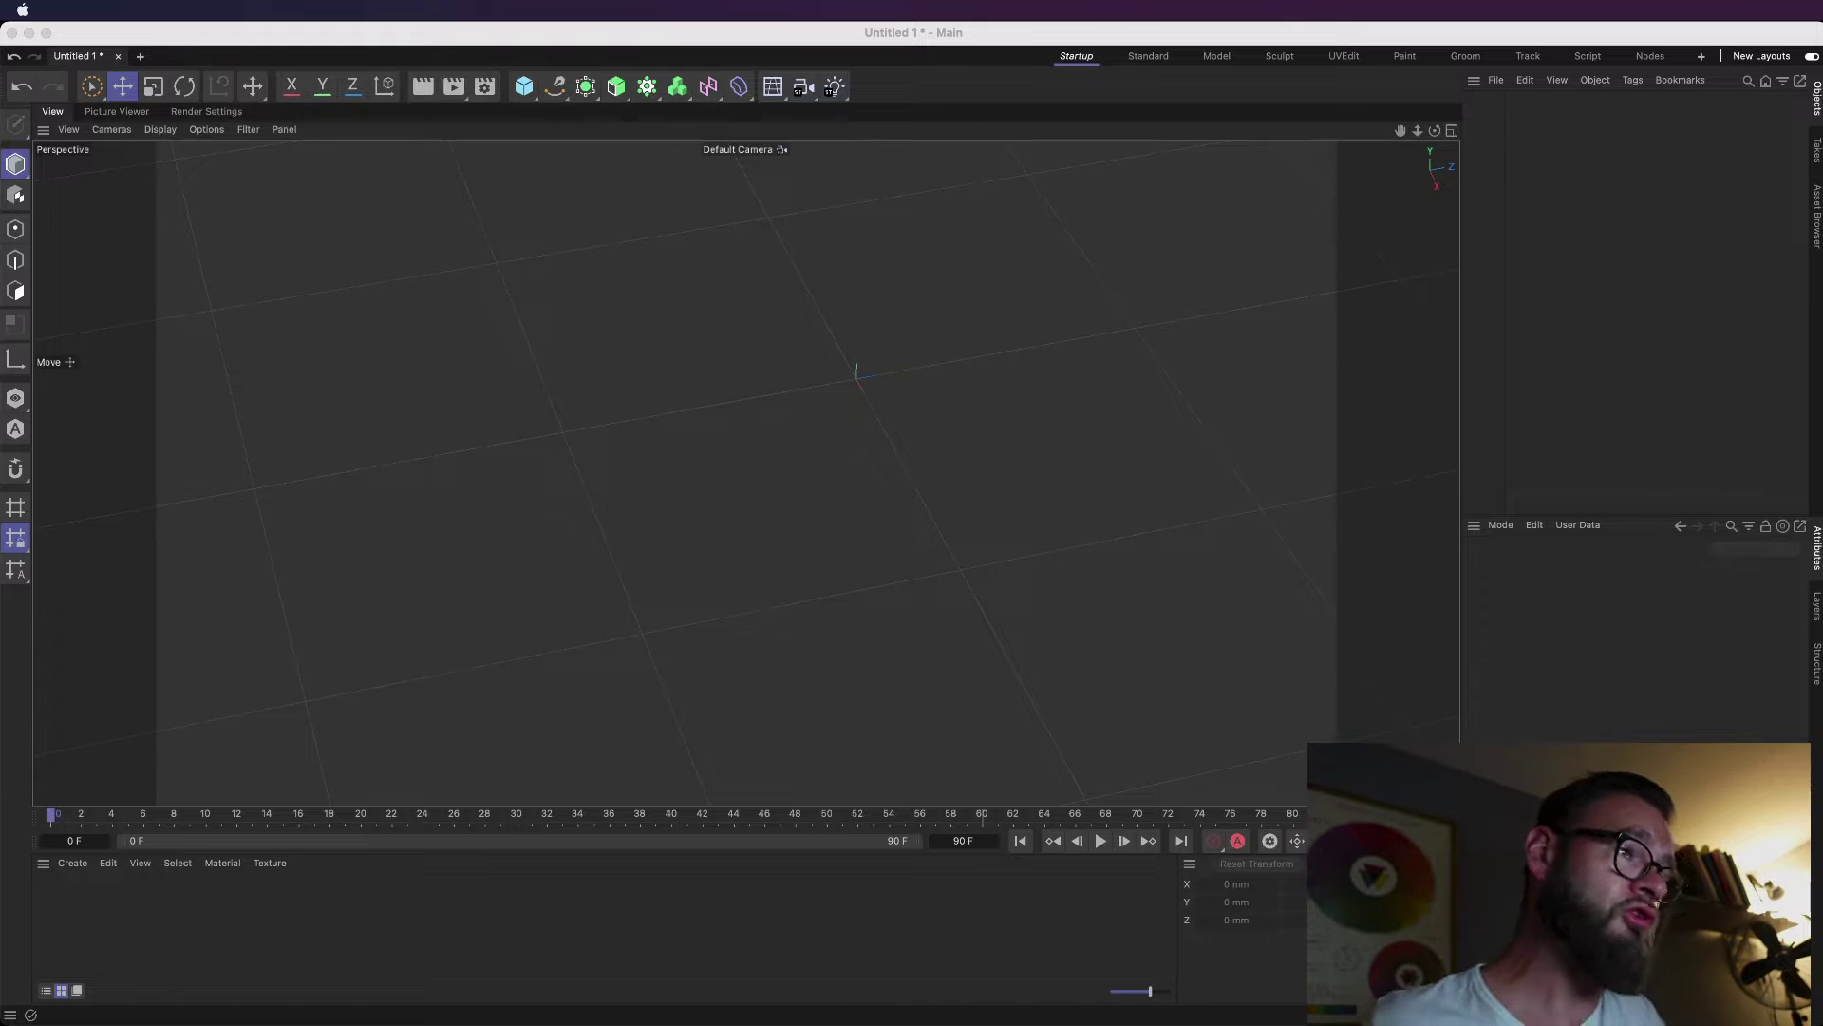
# Add a Sky object from the environment palette, turning the viewport backdrop light grey.
pyautogui.click(955, 43)
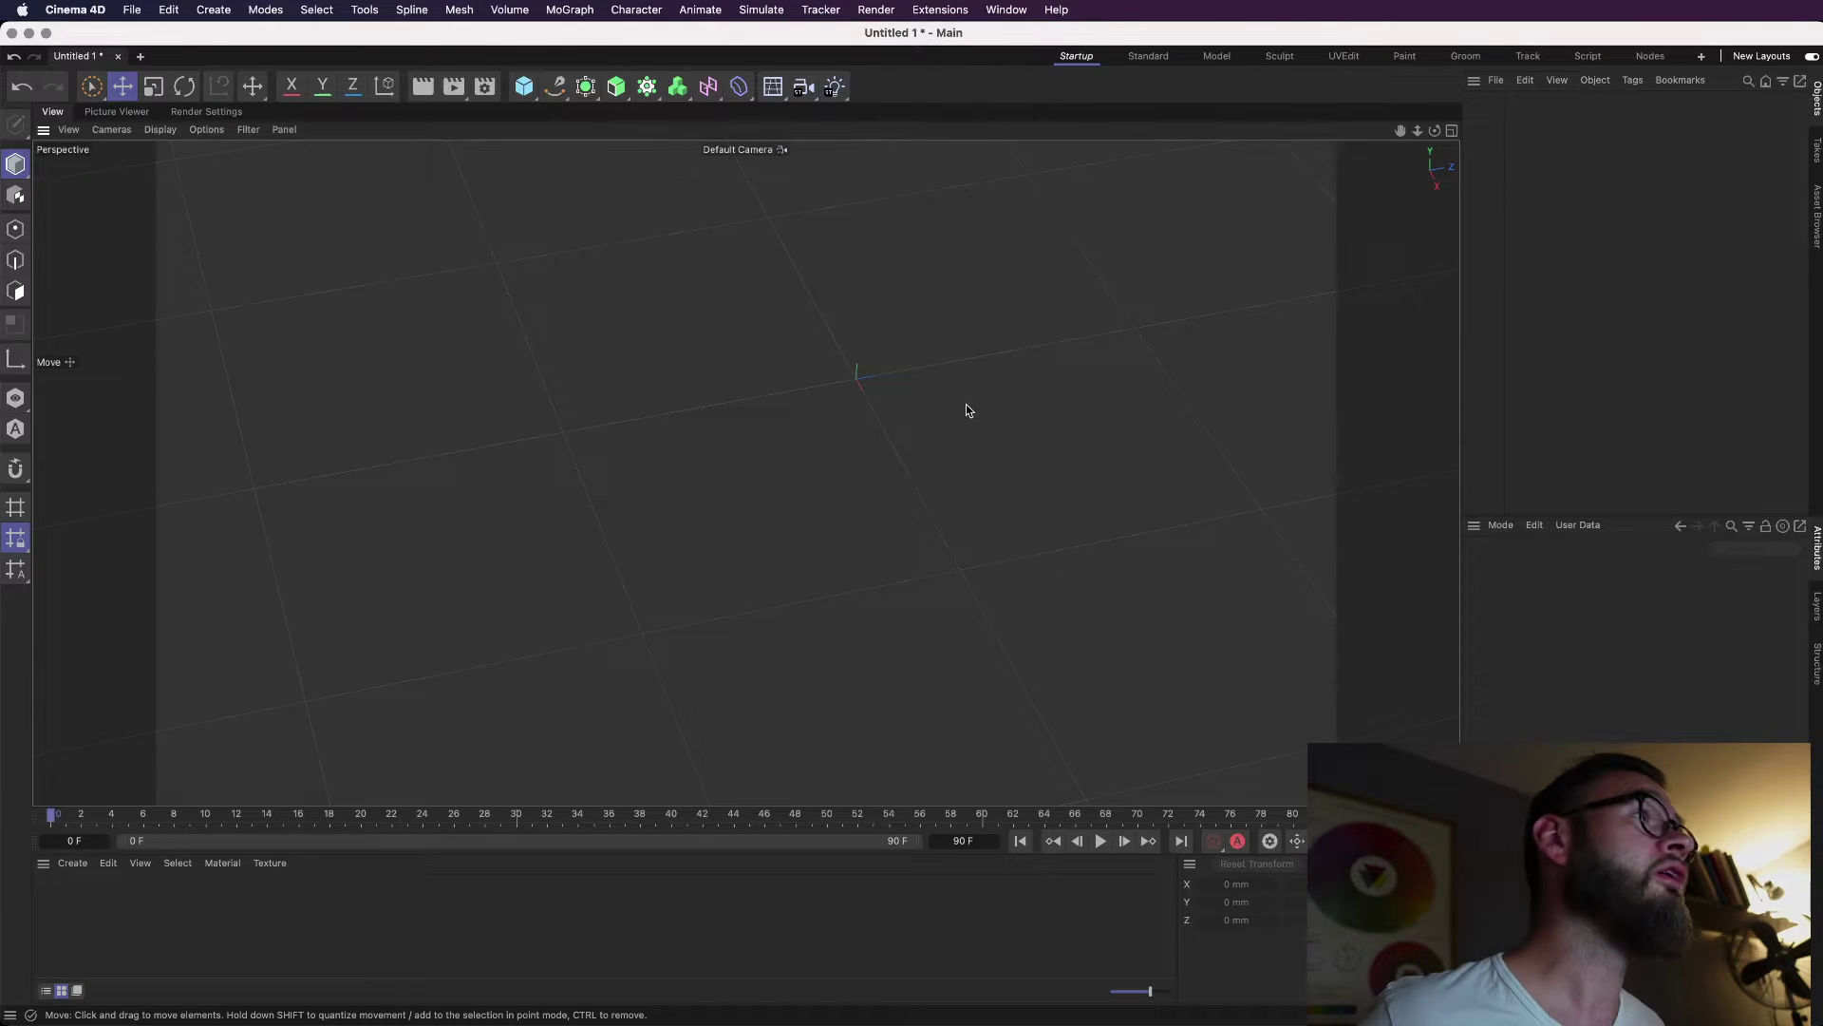
pyautogui.moveTo(965, 403)
pyautogui.keyDown('alt'); pyautogui.mouseDown()
pyautogui.moveTo(965, 340)
pyautogui.moveTo(928, 338)
pyautogui.moveTo(945, 399)
pyautogui.mouseUp(); pyautogui.keyUp('alt')
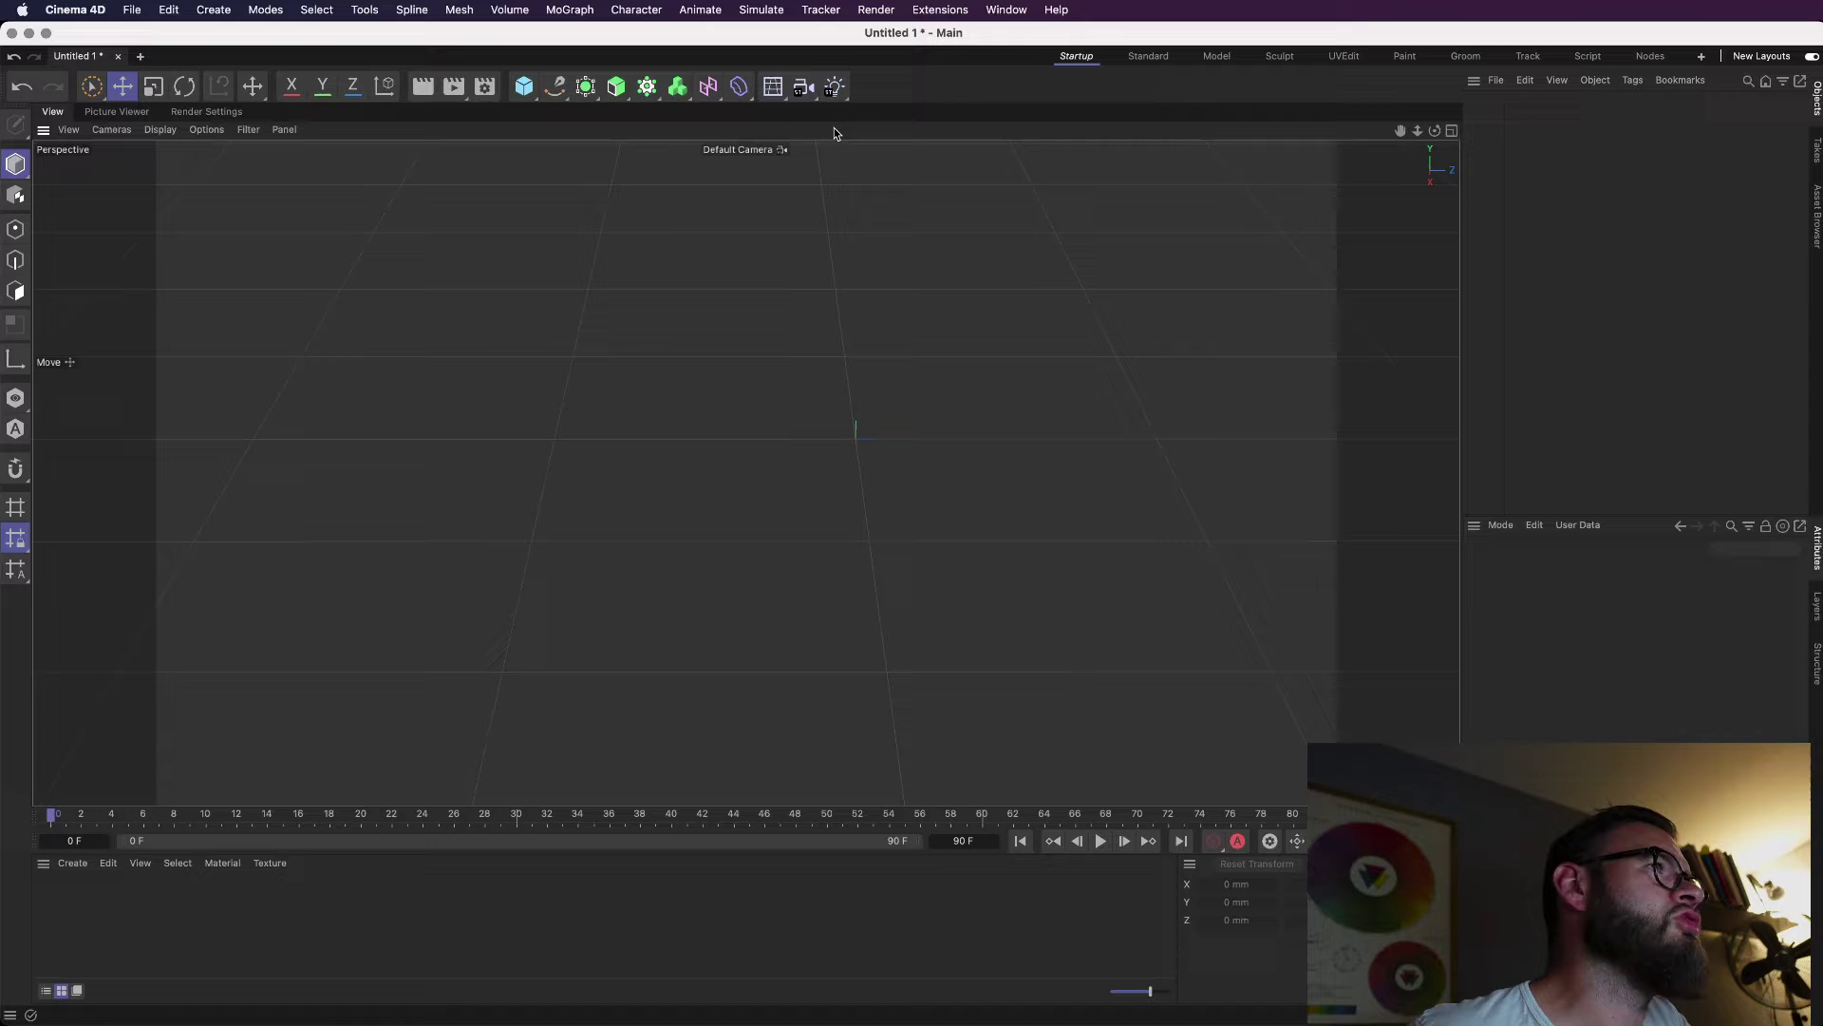
pyautogui.click(521, 88)
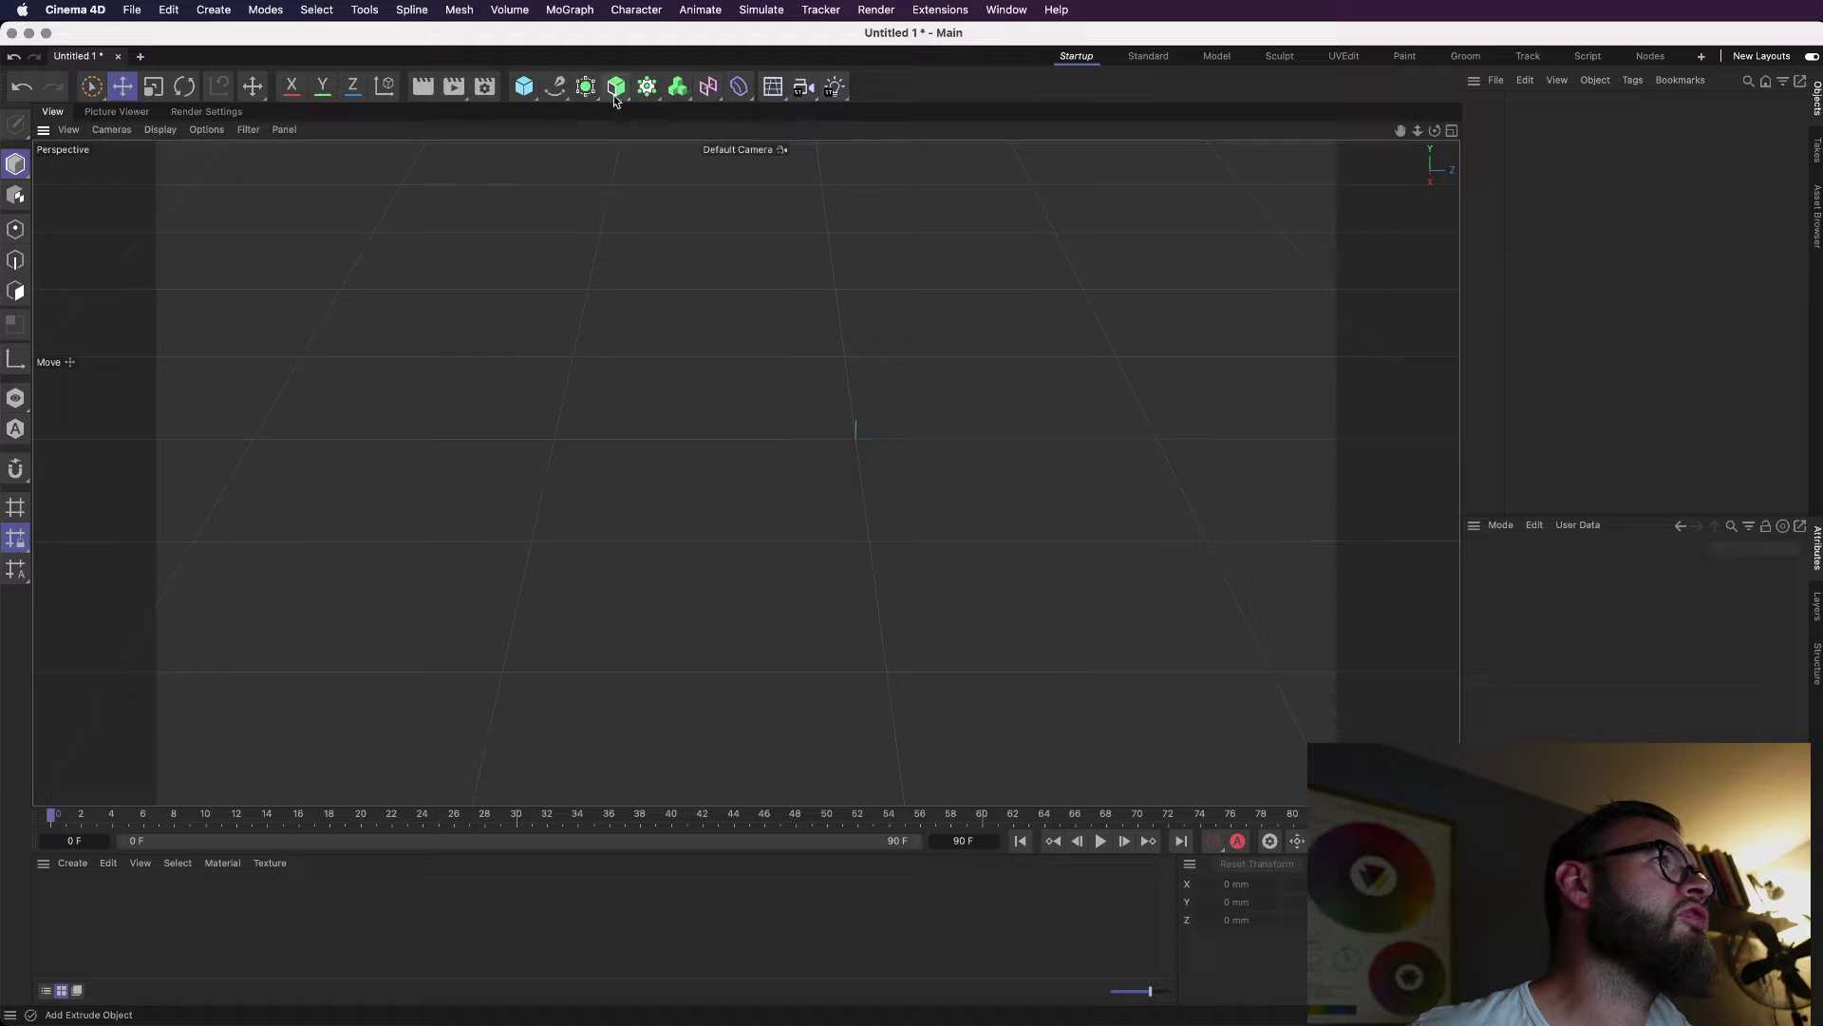
pyautogui.click(773, 87)
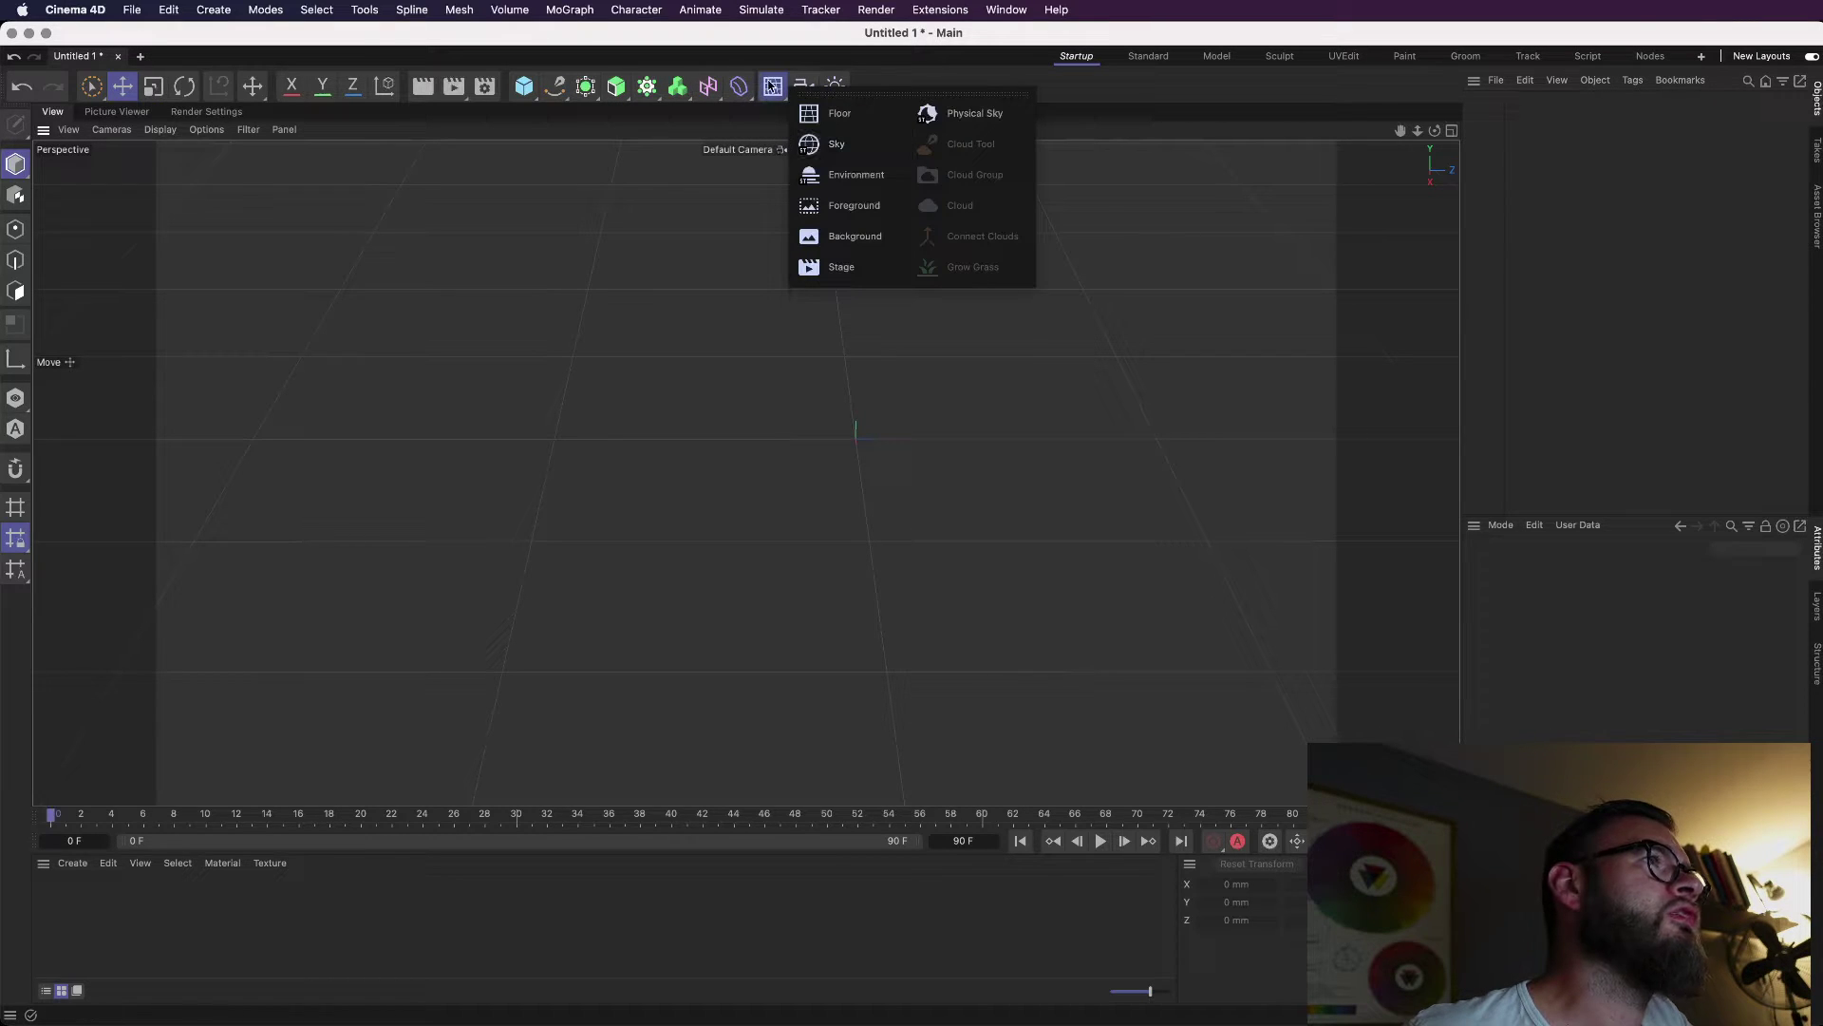
pyautogui.click(773, 87)
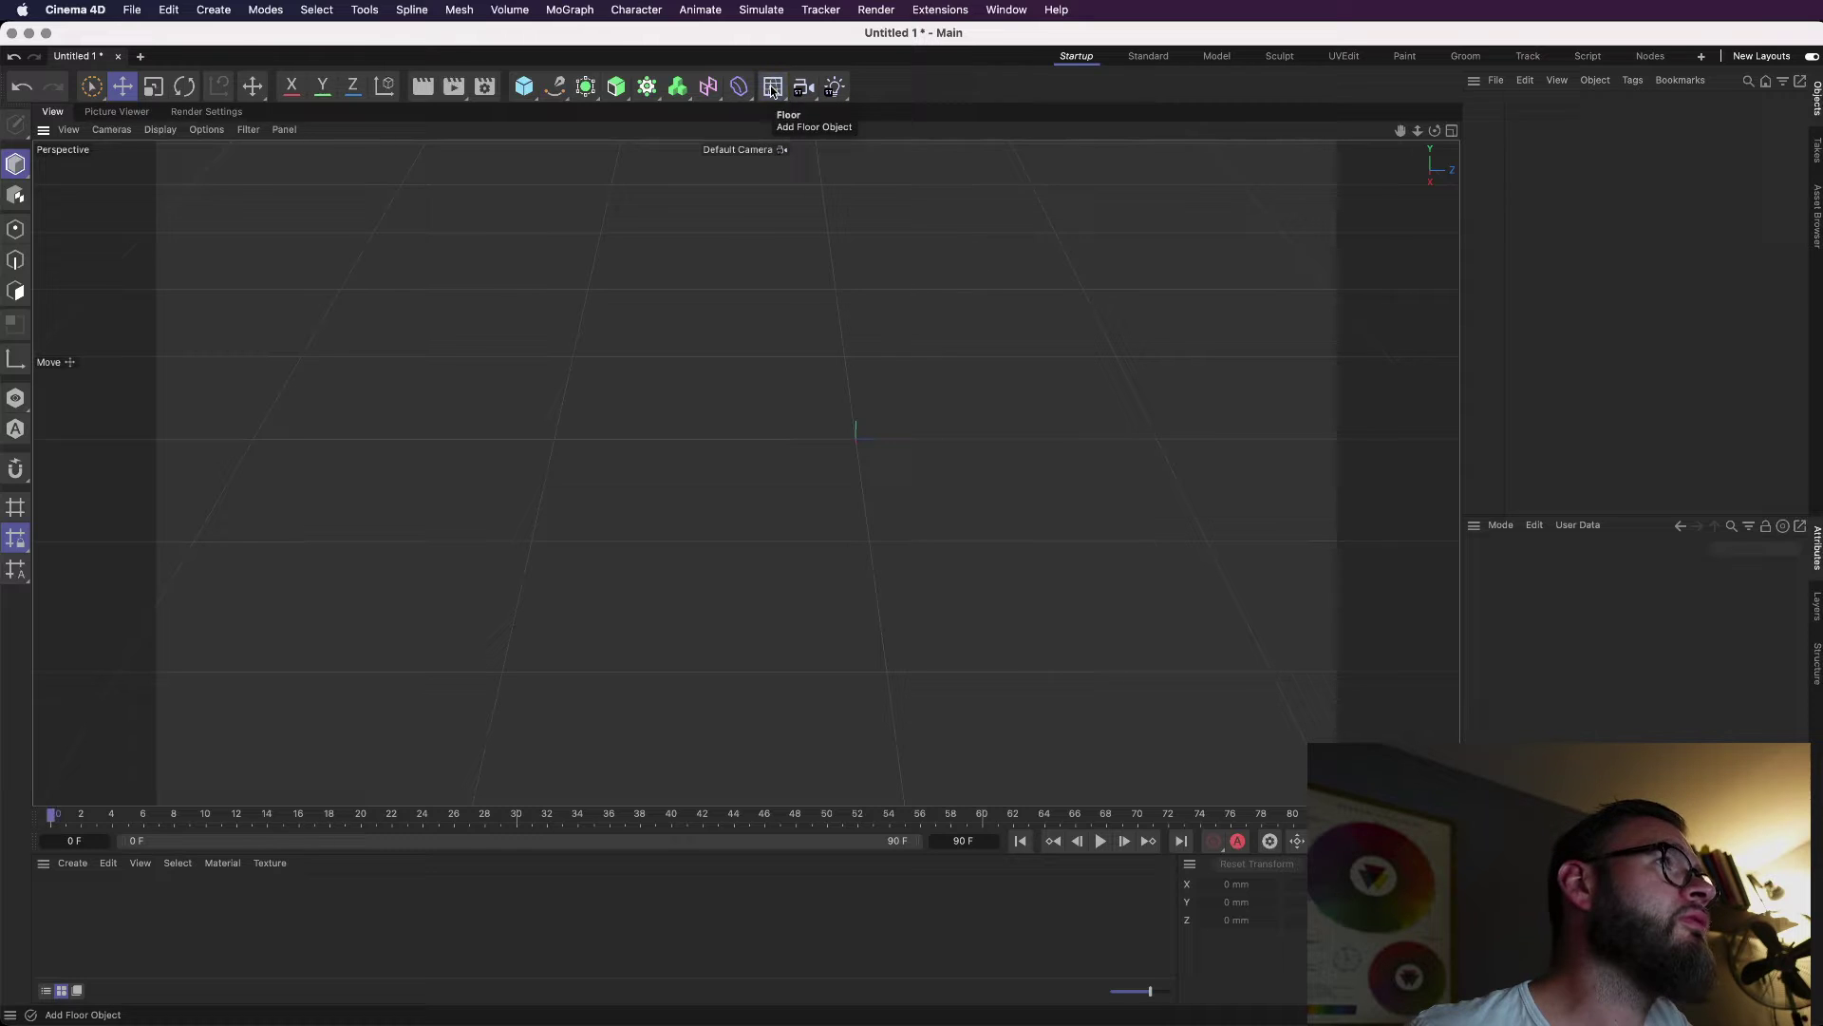
pyautogui.click(773, 87)
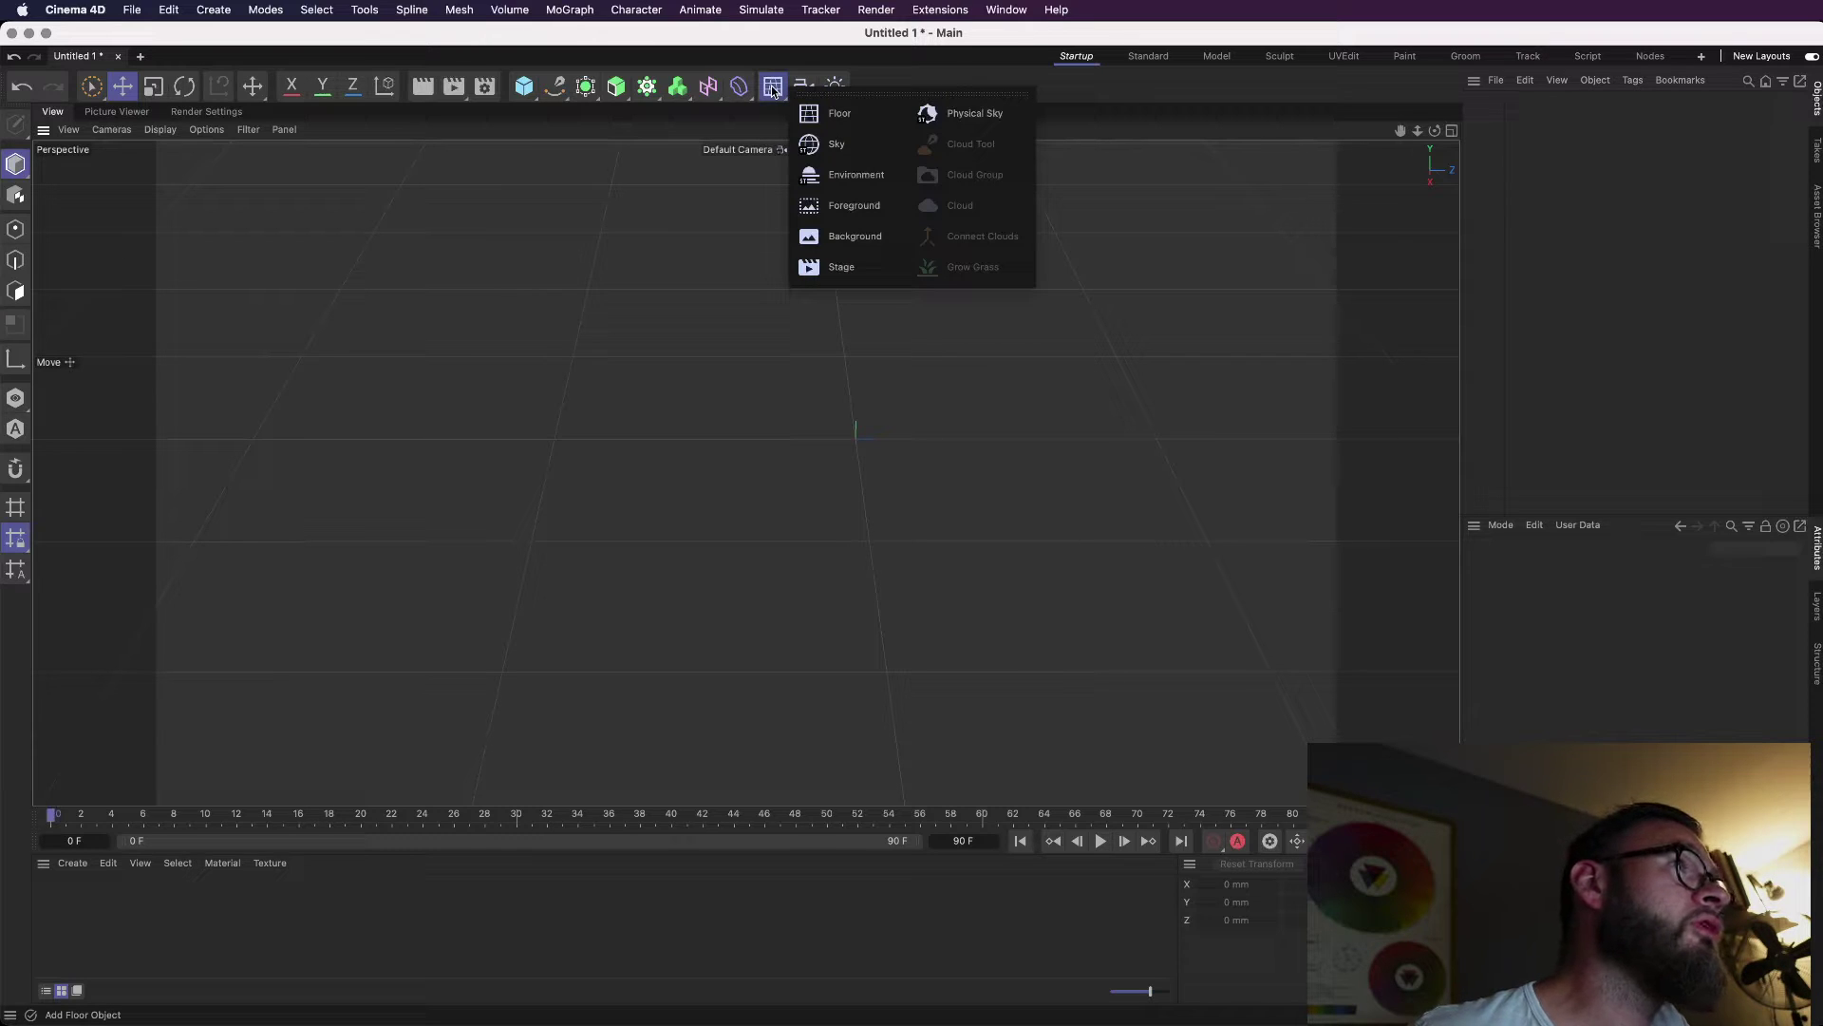
pyautogui.click(839, 144)
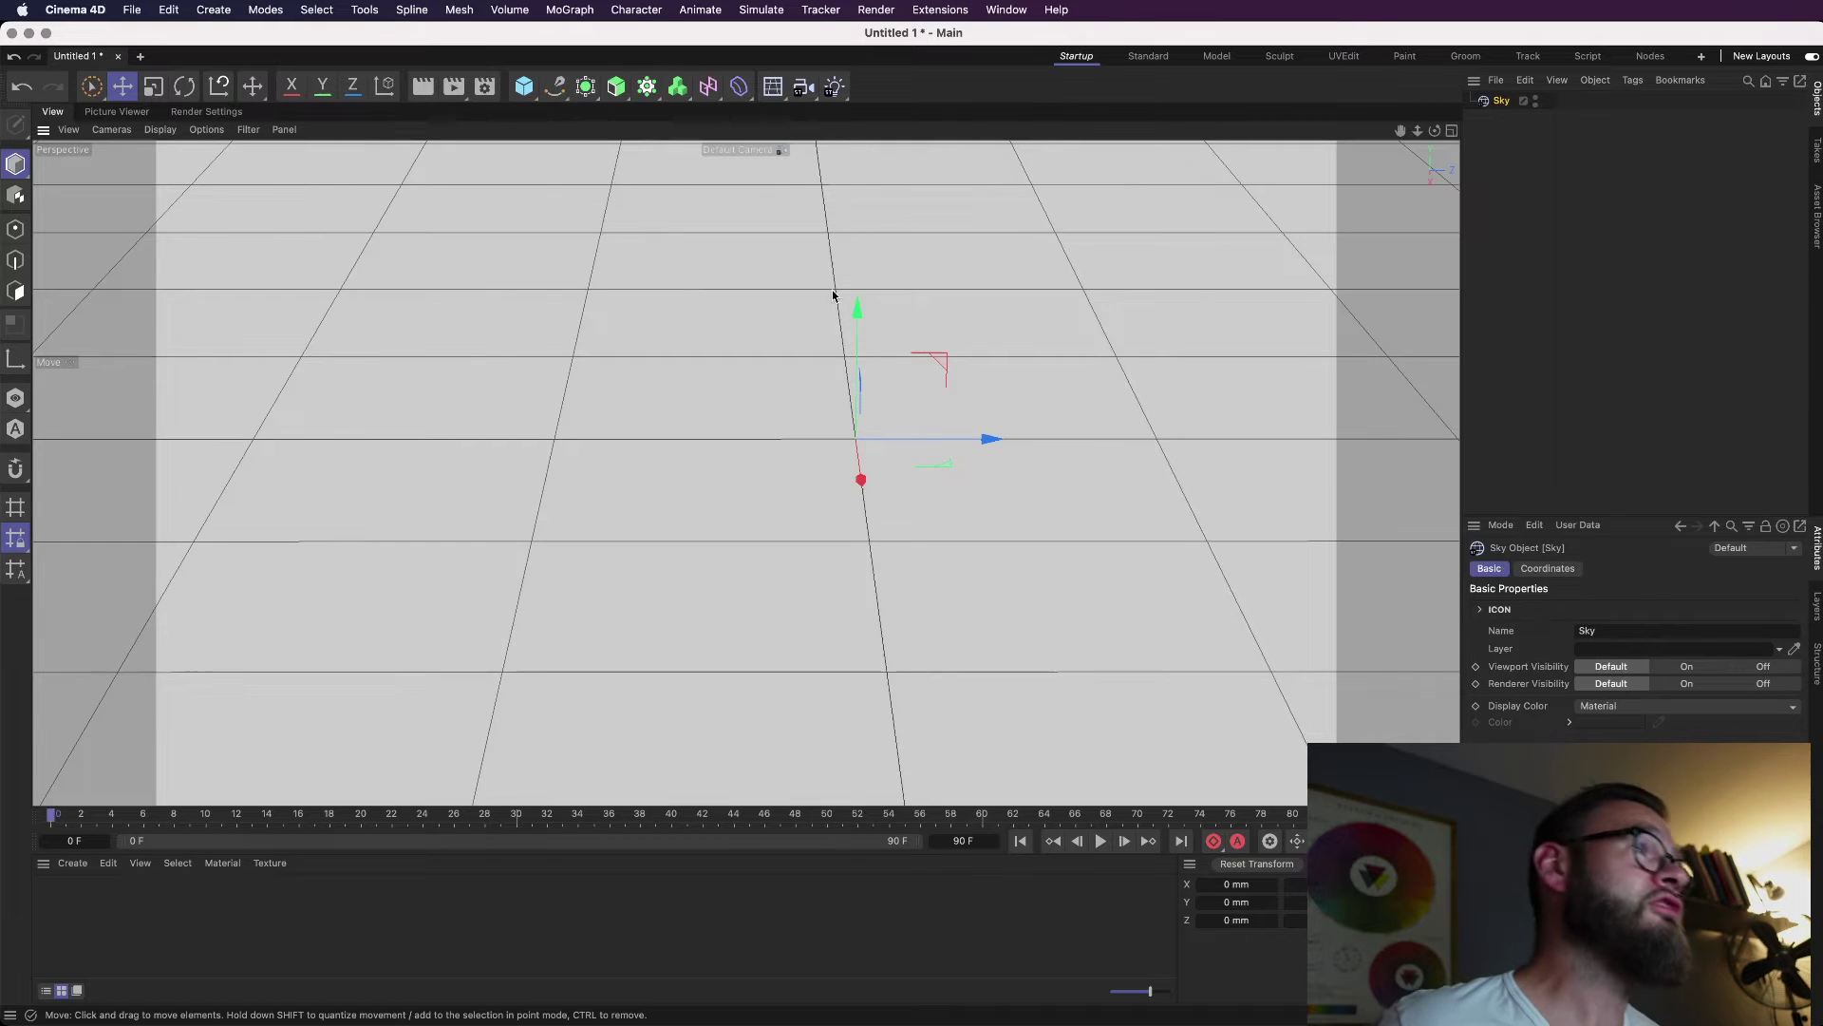
pyautogui.keyDown('alt'); pyautogui.moveTo(835, 289); pyautogui.dragTo(834, 351); pyautogui.keyUp('alt')
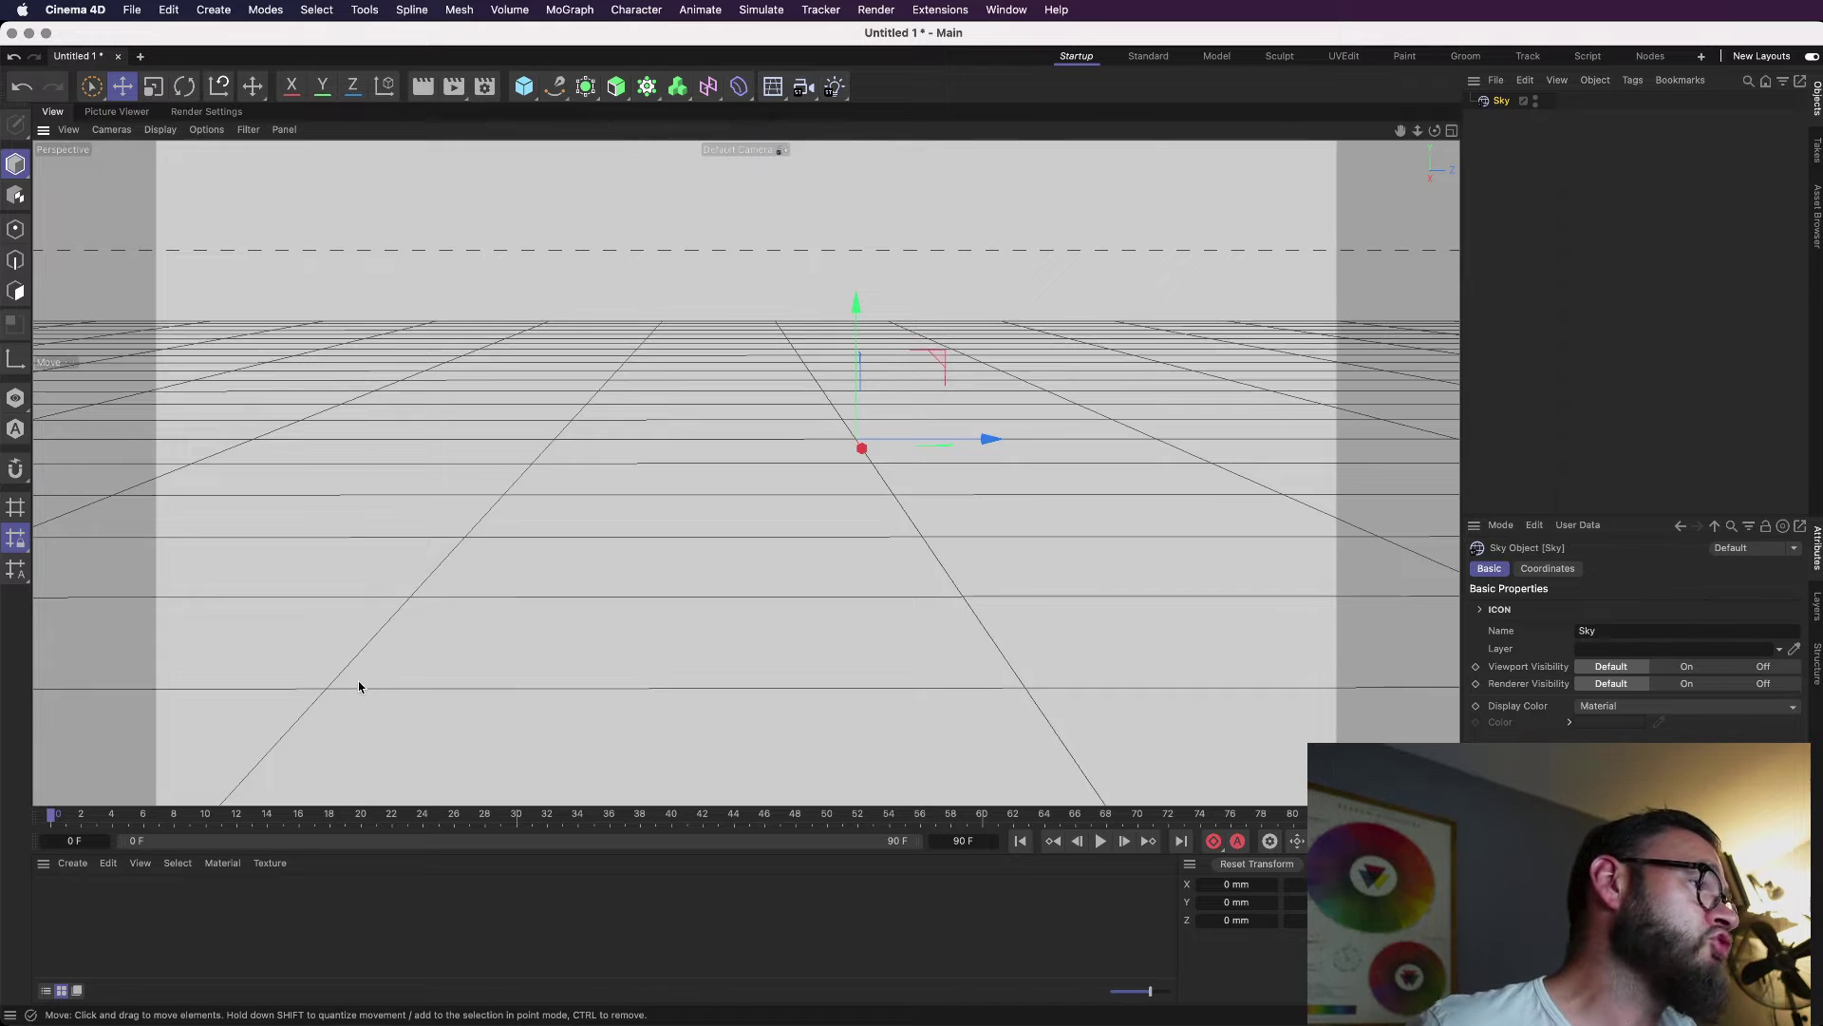
pyautogui.click(76, 864)
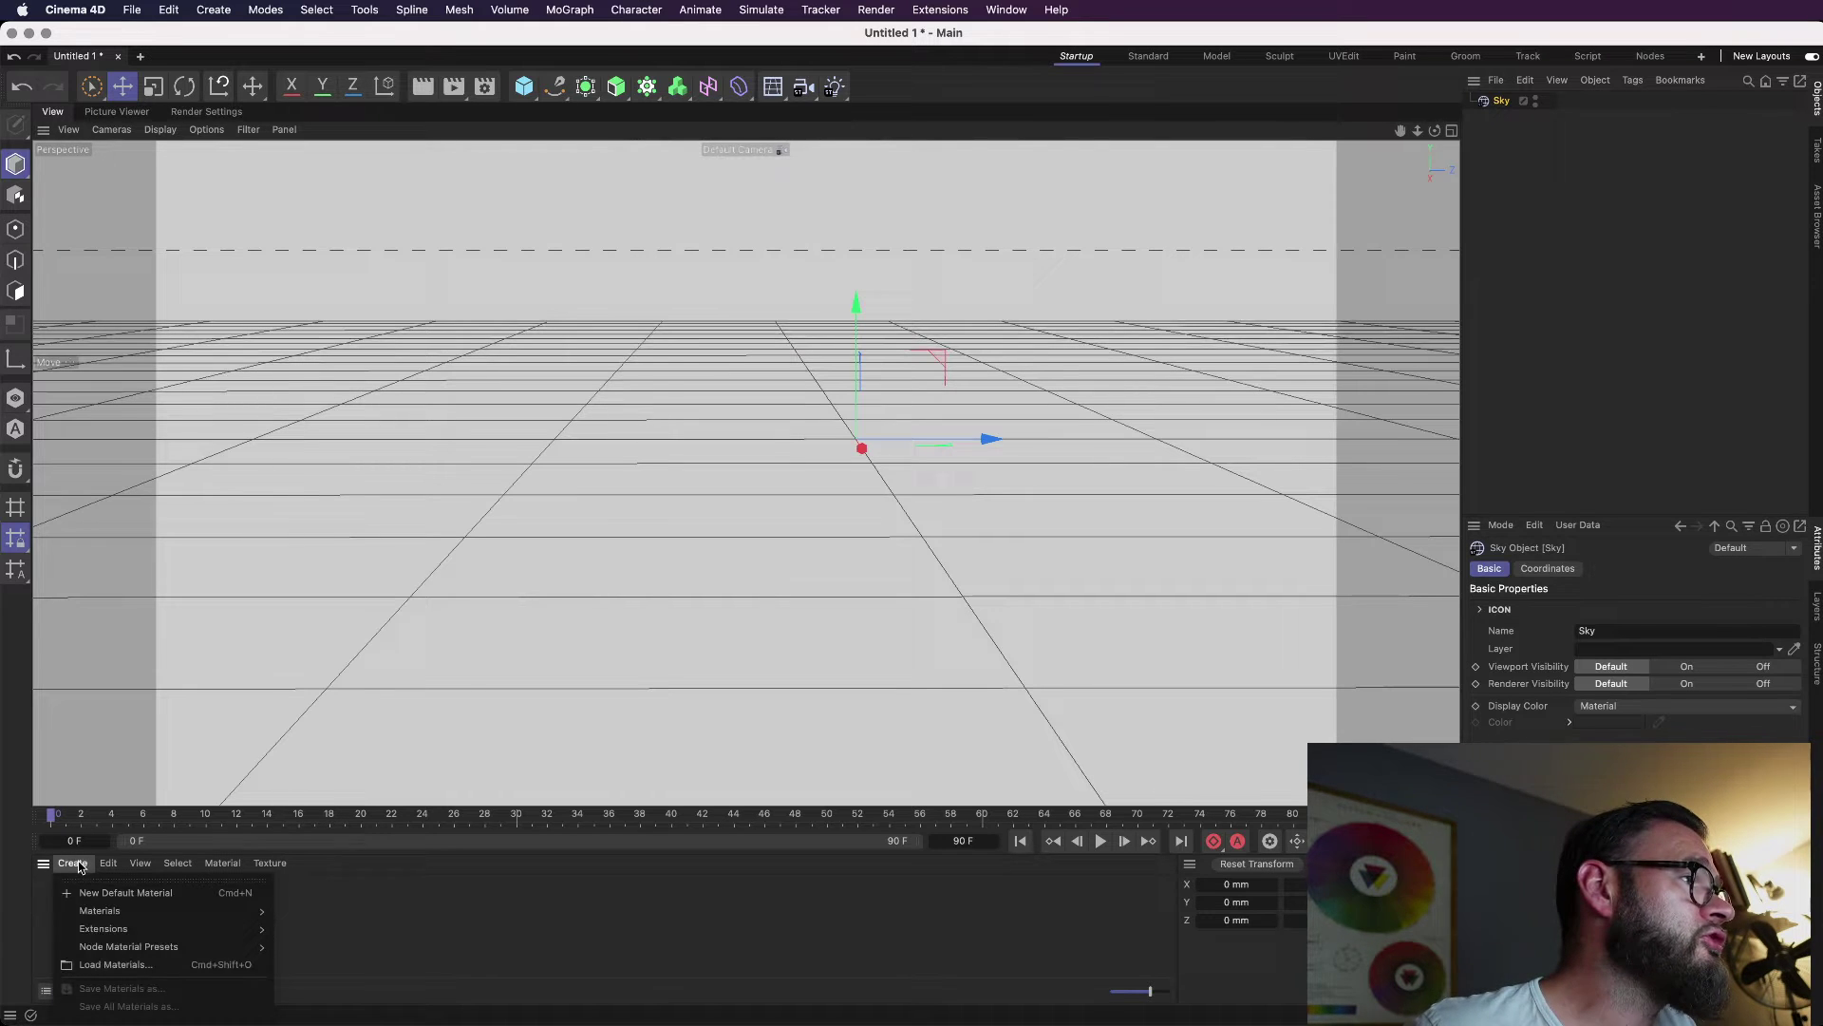
# Create the default material Mat with Color and Reflectance off and only Luminance on.
pyautogui.click(145, 897)
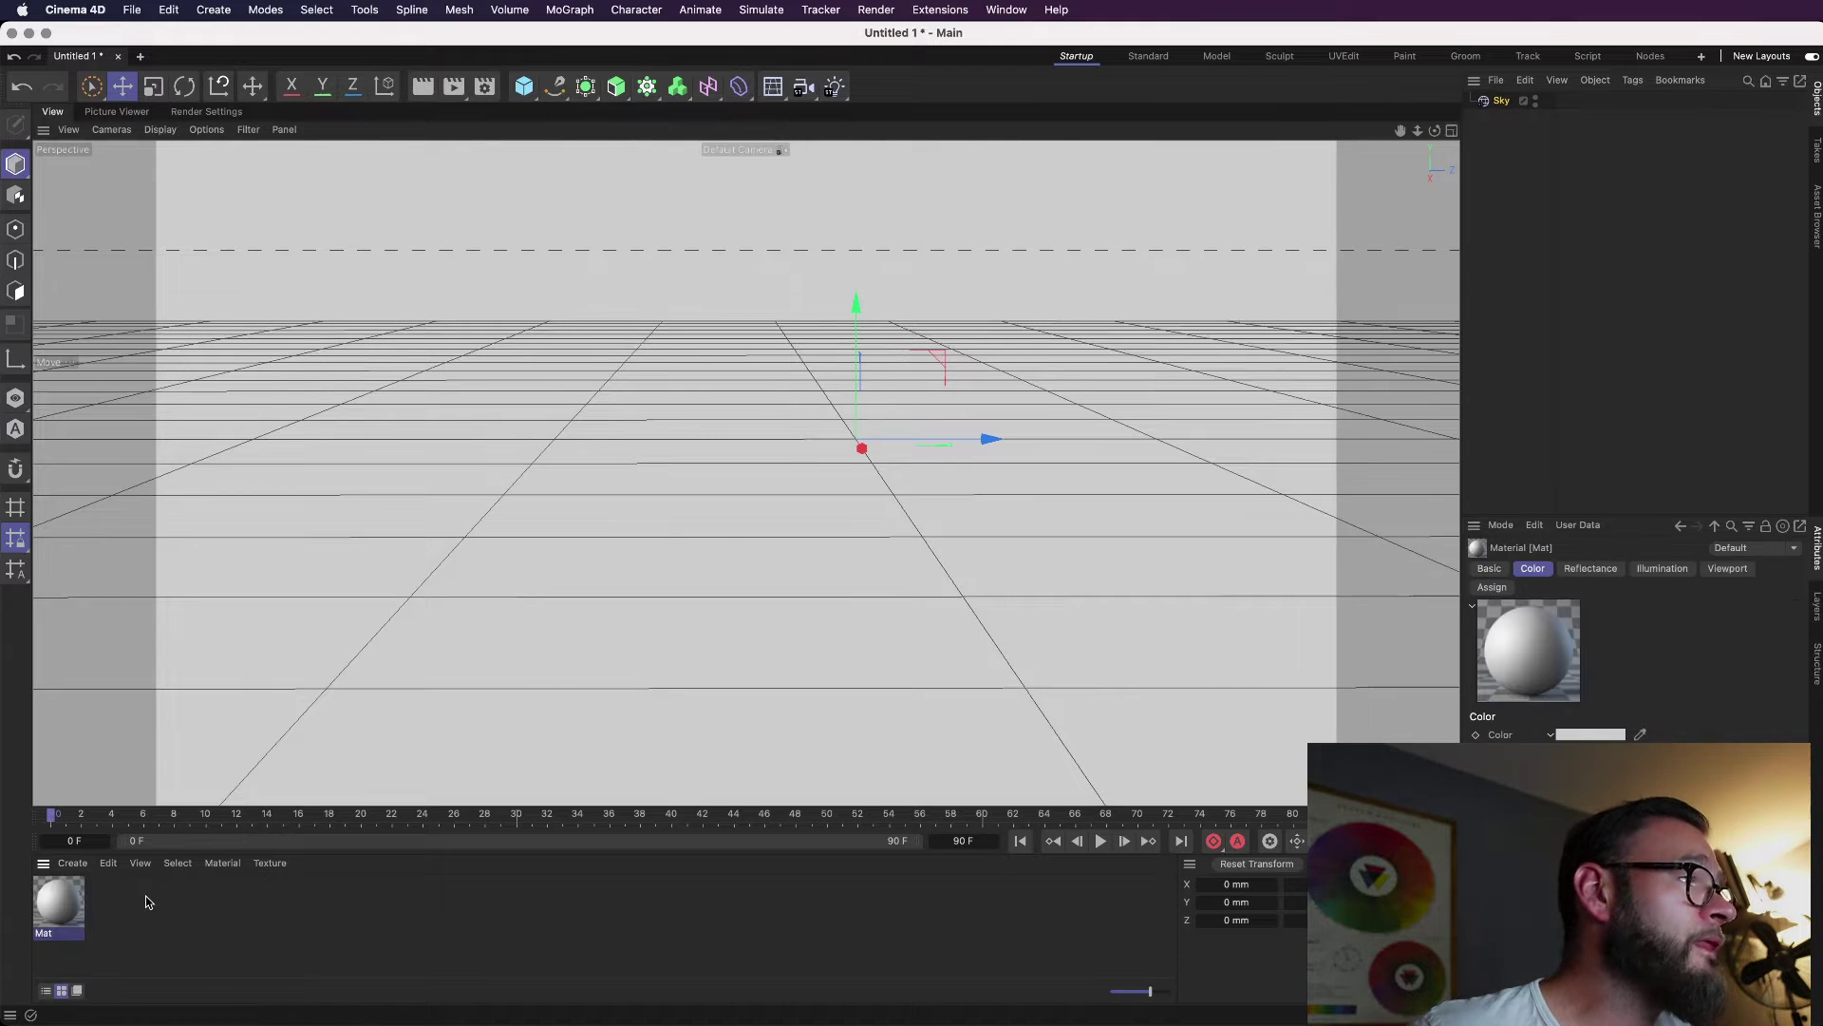
pyautogui.doubleClick(64, 910)
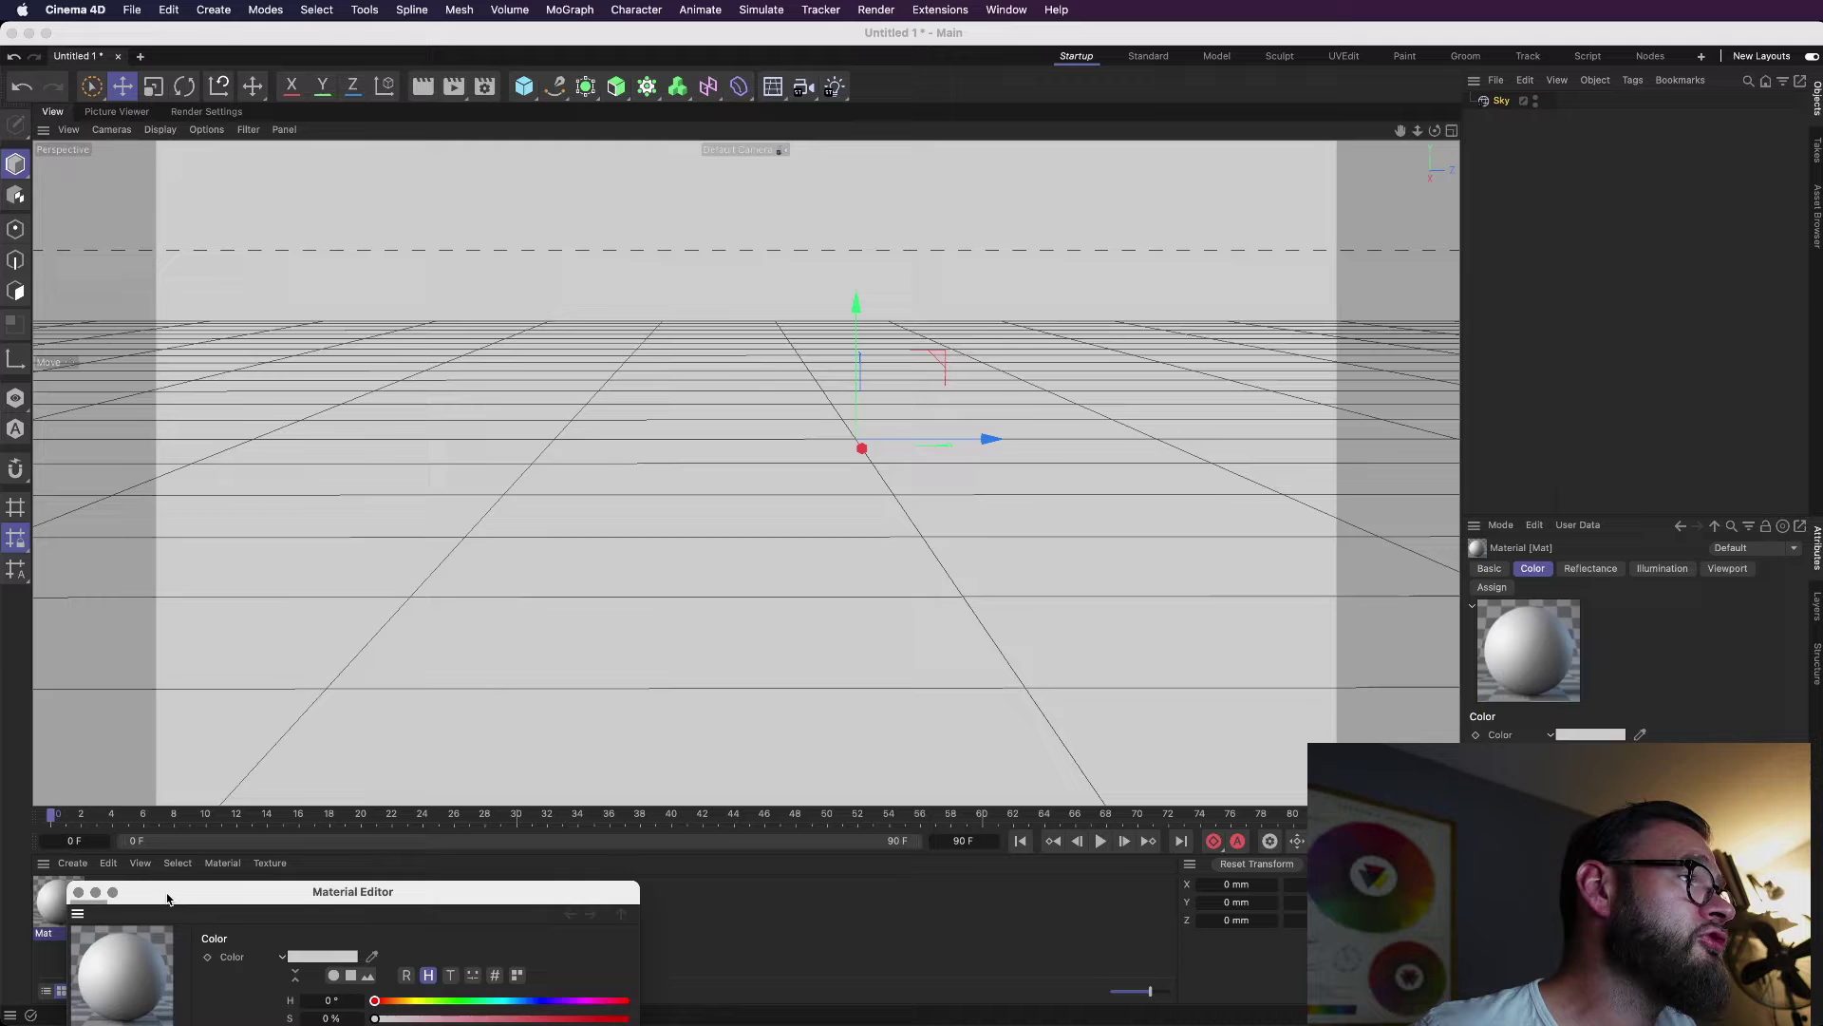
pyautogui.moveTo(141, 890); pyautogui.dragTo(671, 291)
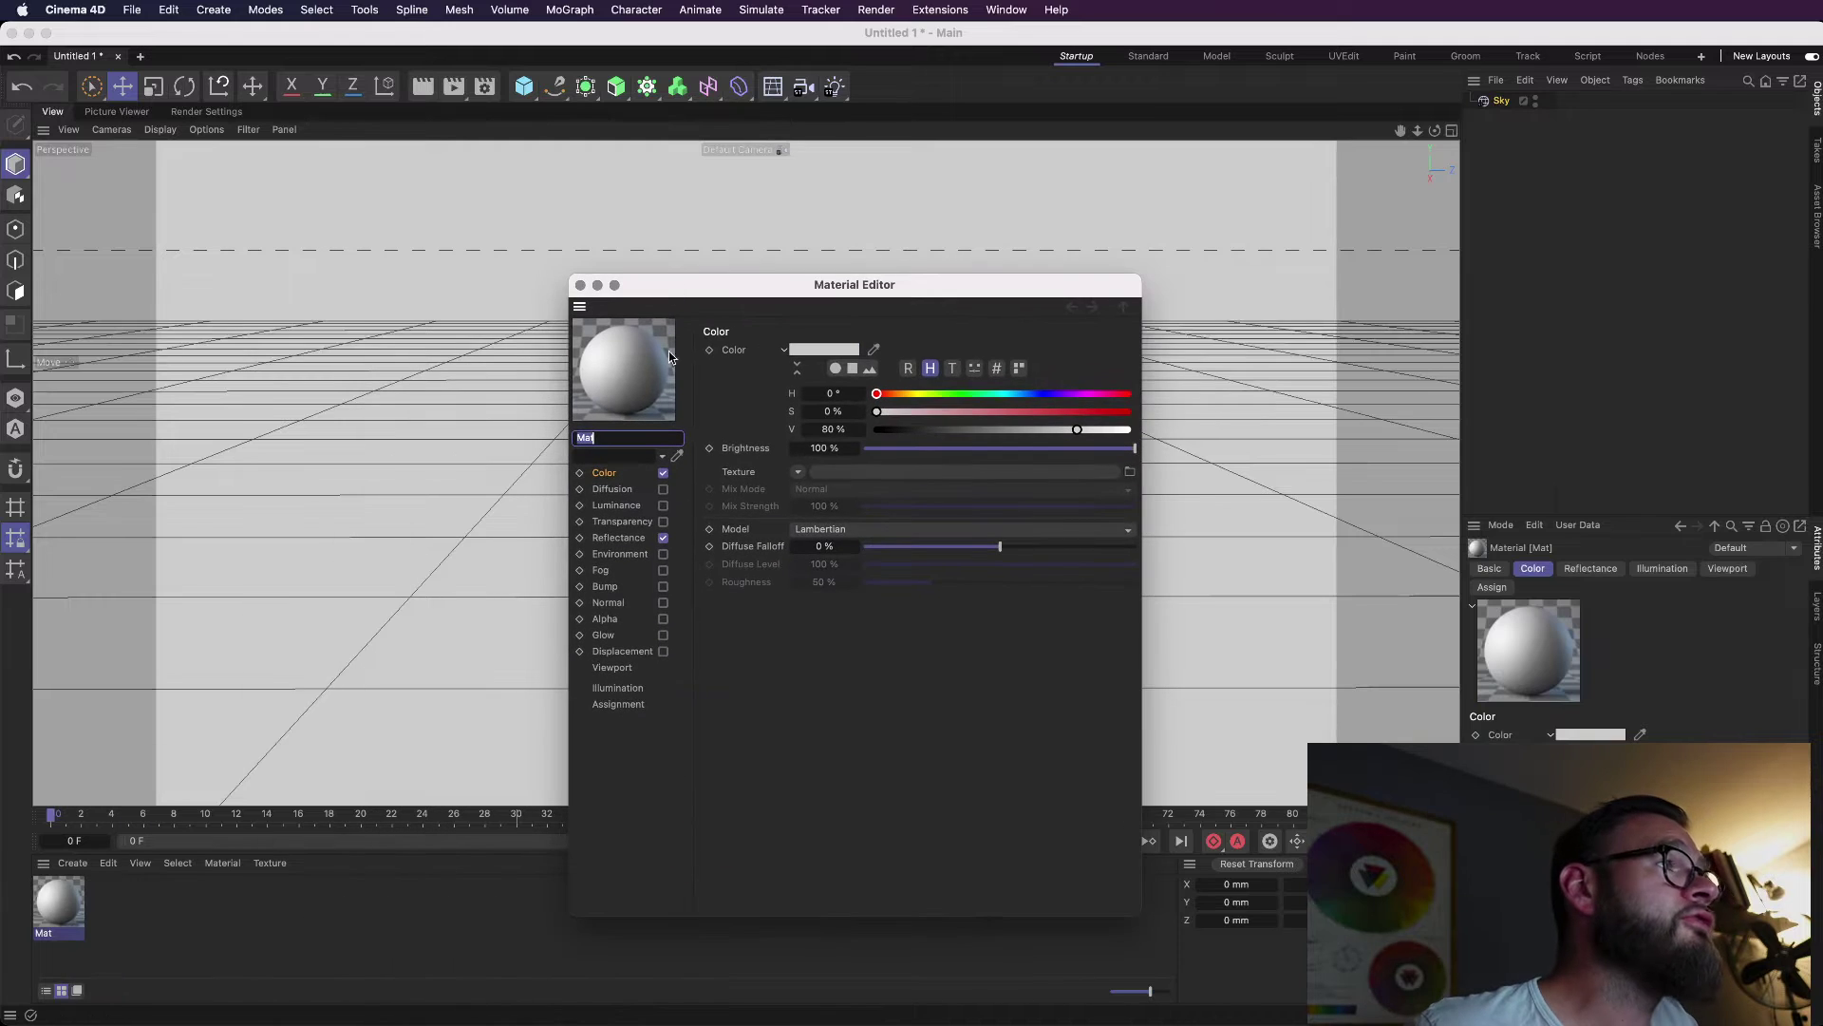
pyautogui.click(664, 473)
pyautogui.click(663, 537)
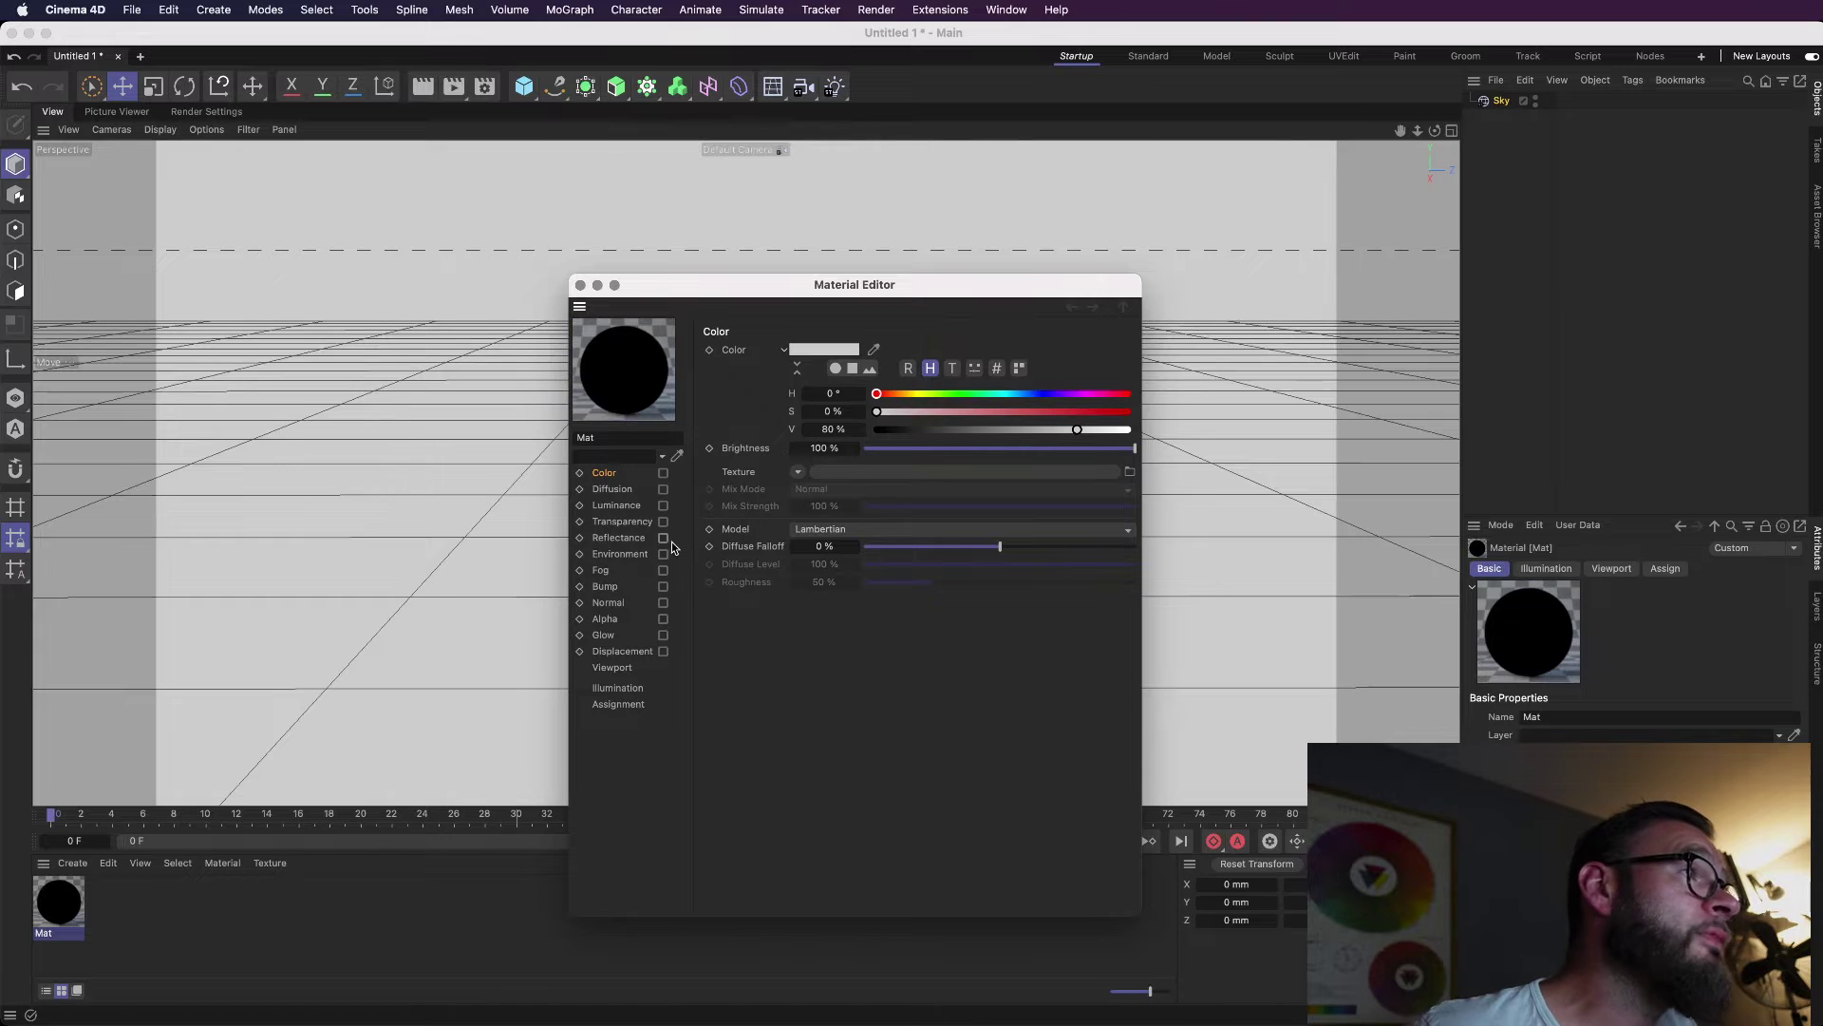
pyautogui.click(663, 505)
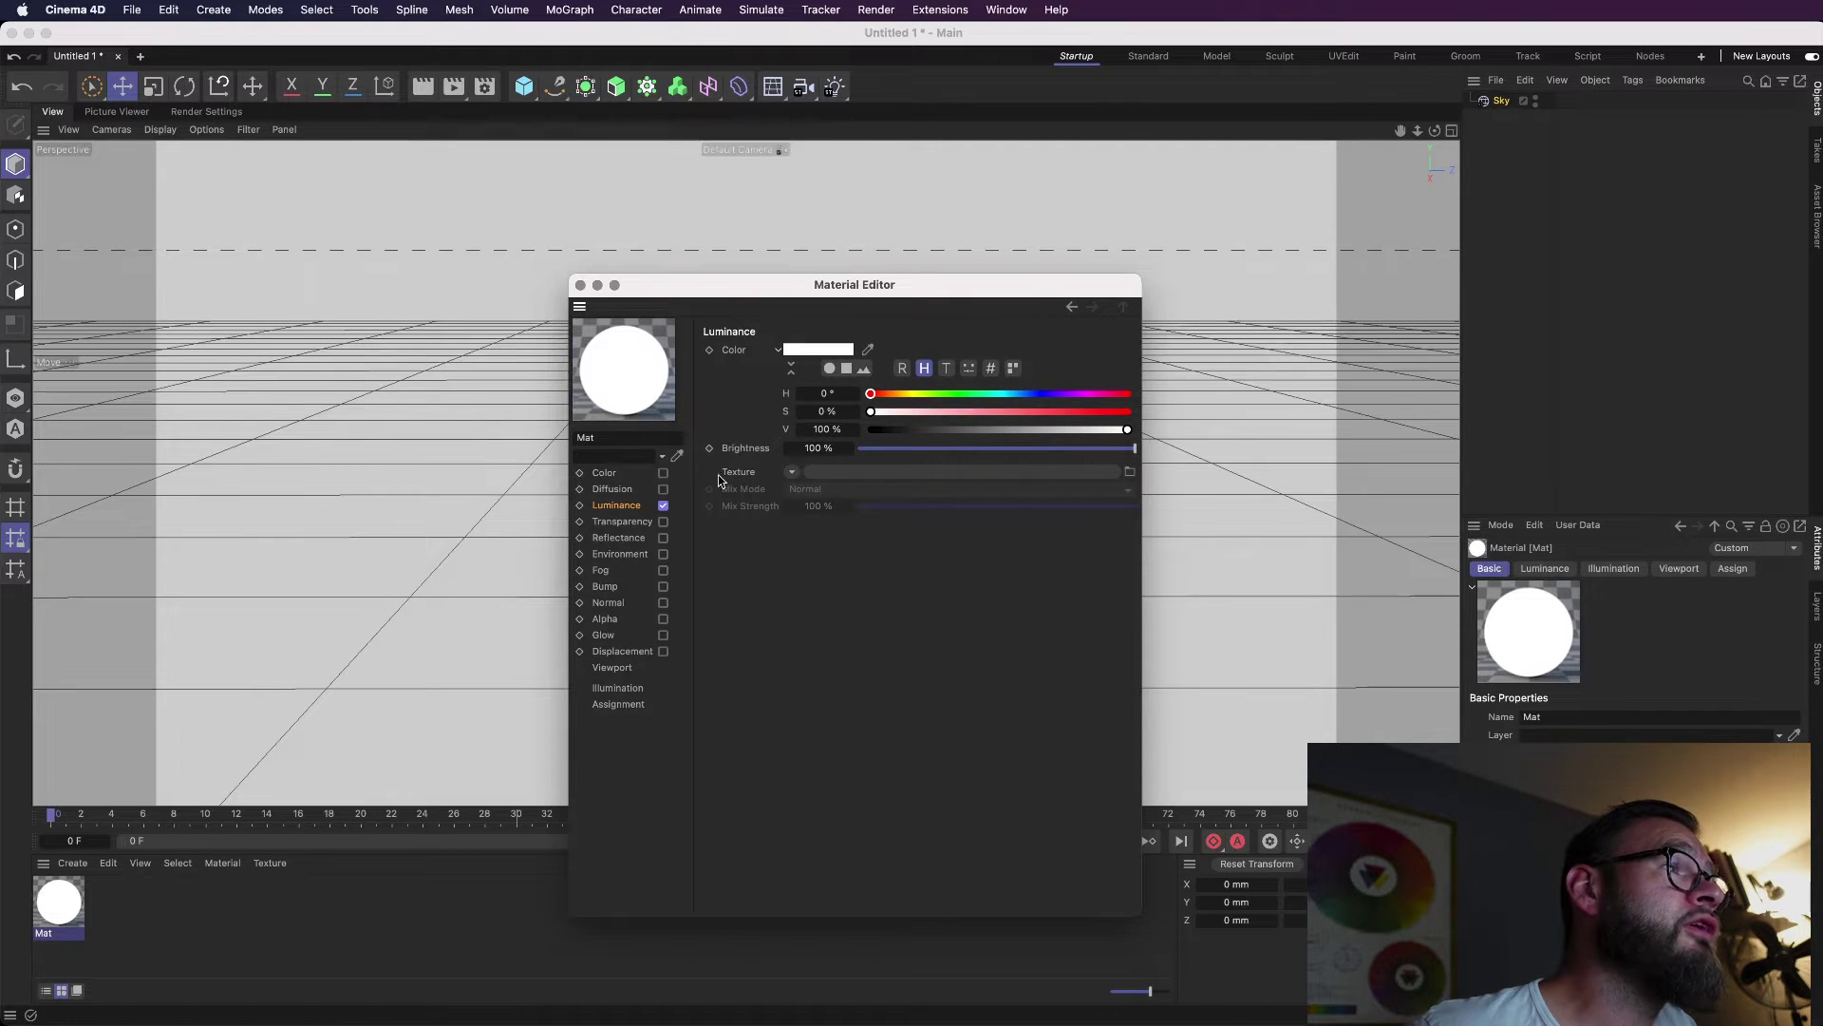
# Start loading a Luminance texture image and browse to MILC Projects > HDRIs in column view.
pyautogui.click(1130, 472)
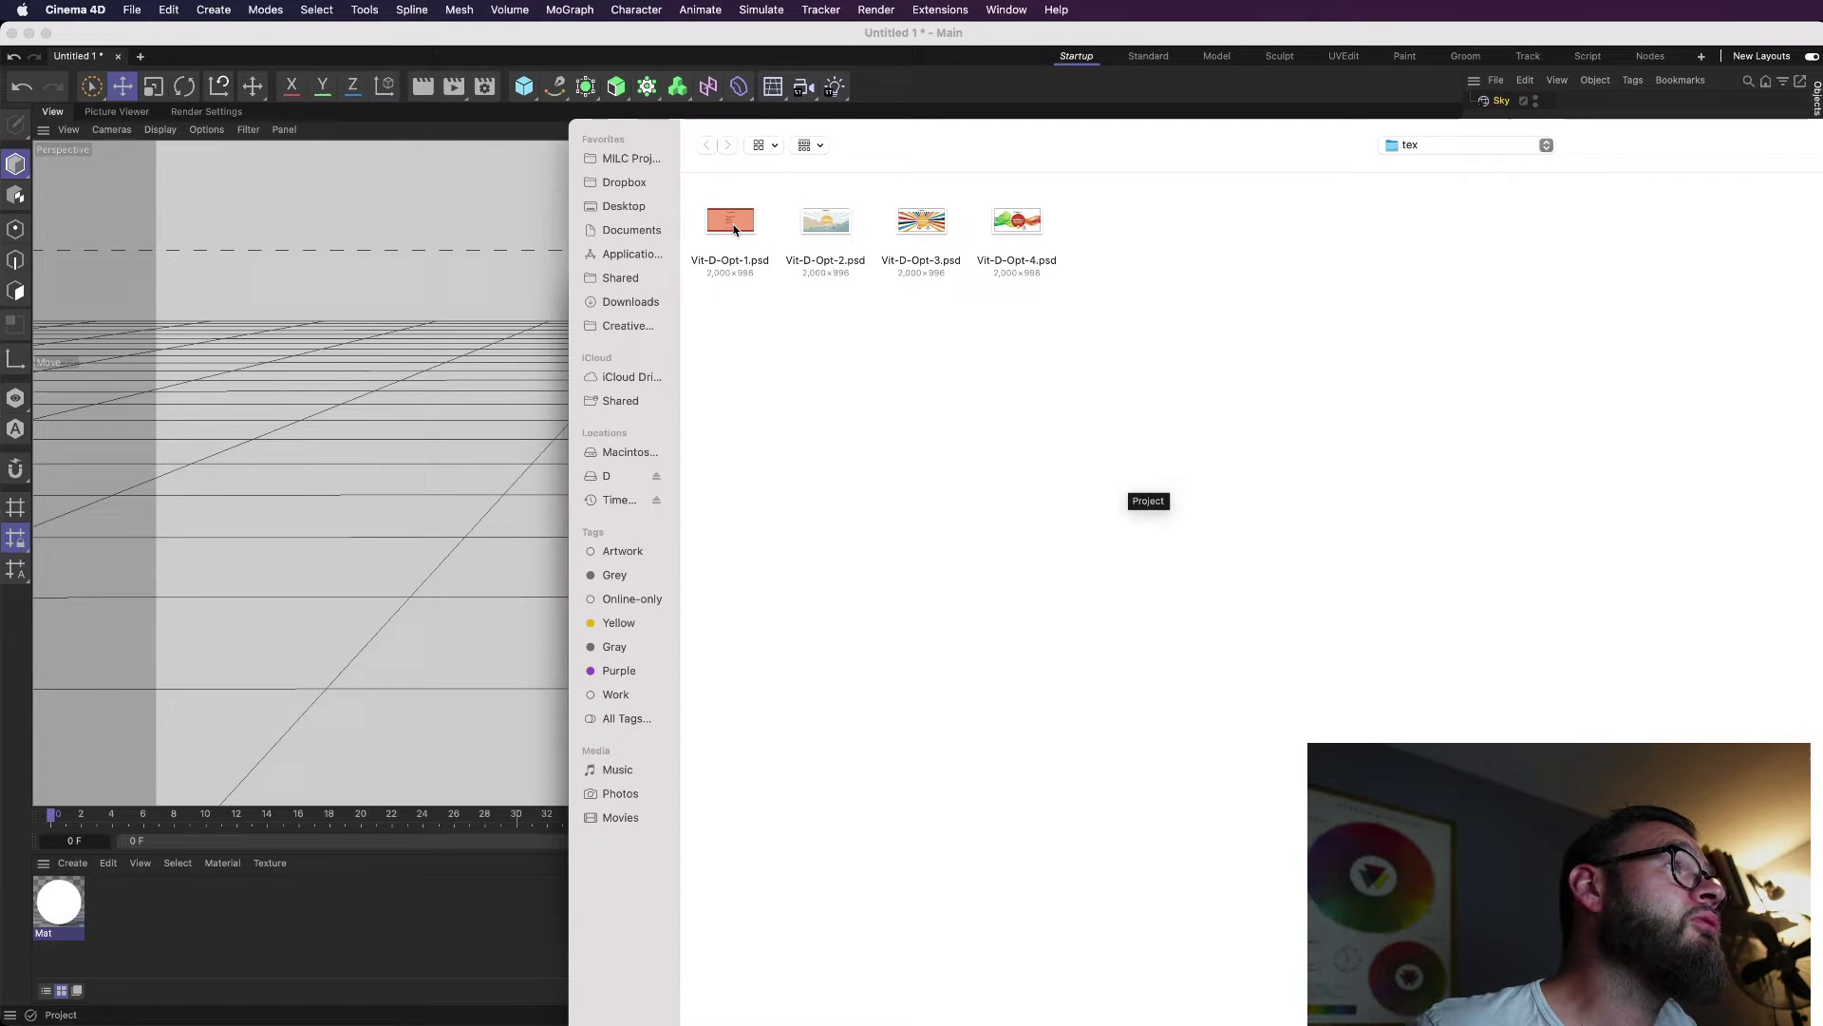
pyautogui.click(635, 159)
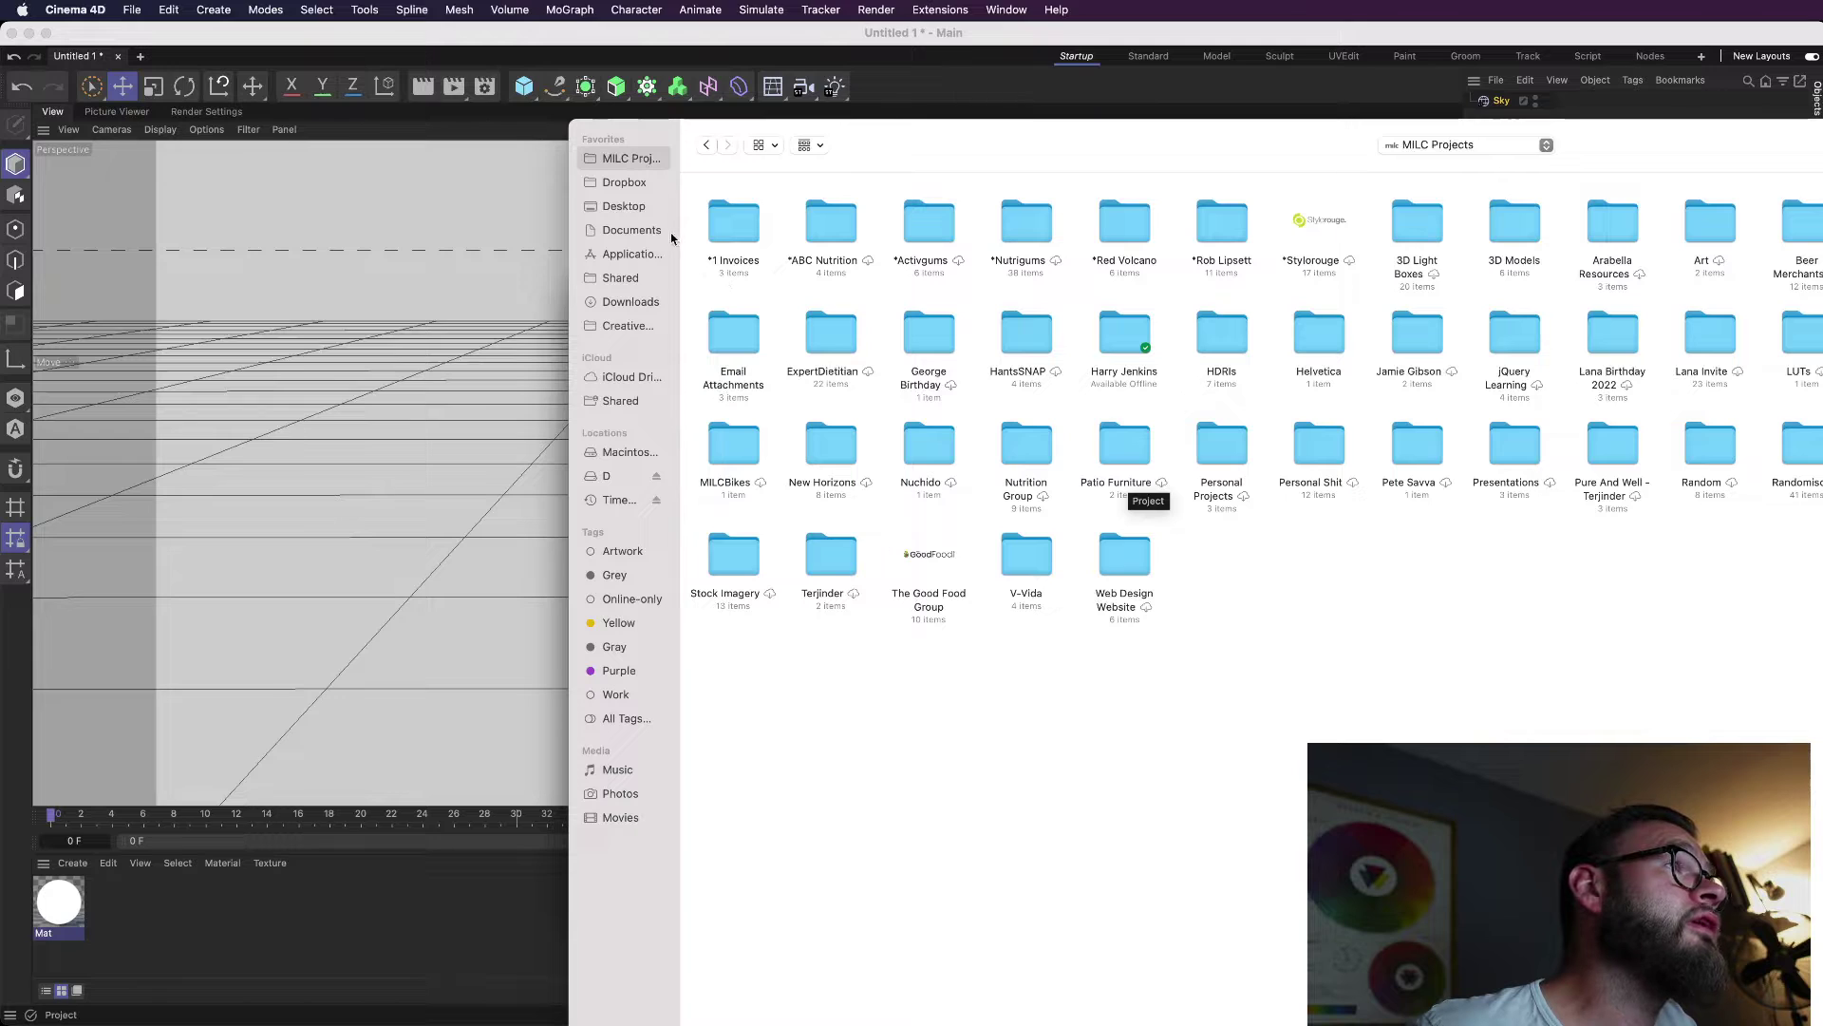
pyautogui.click(769, 150)
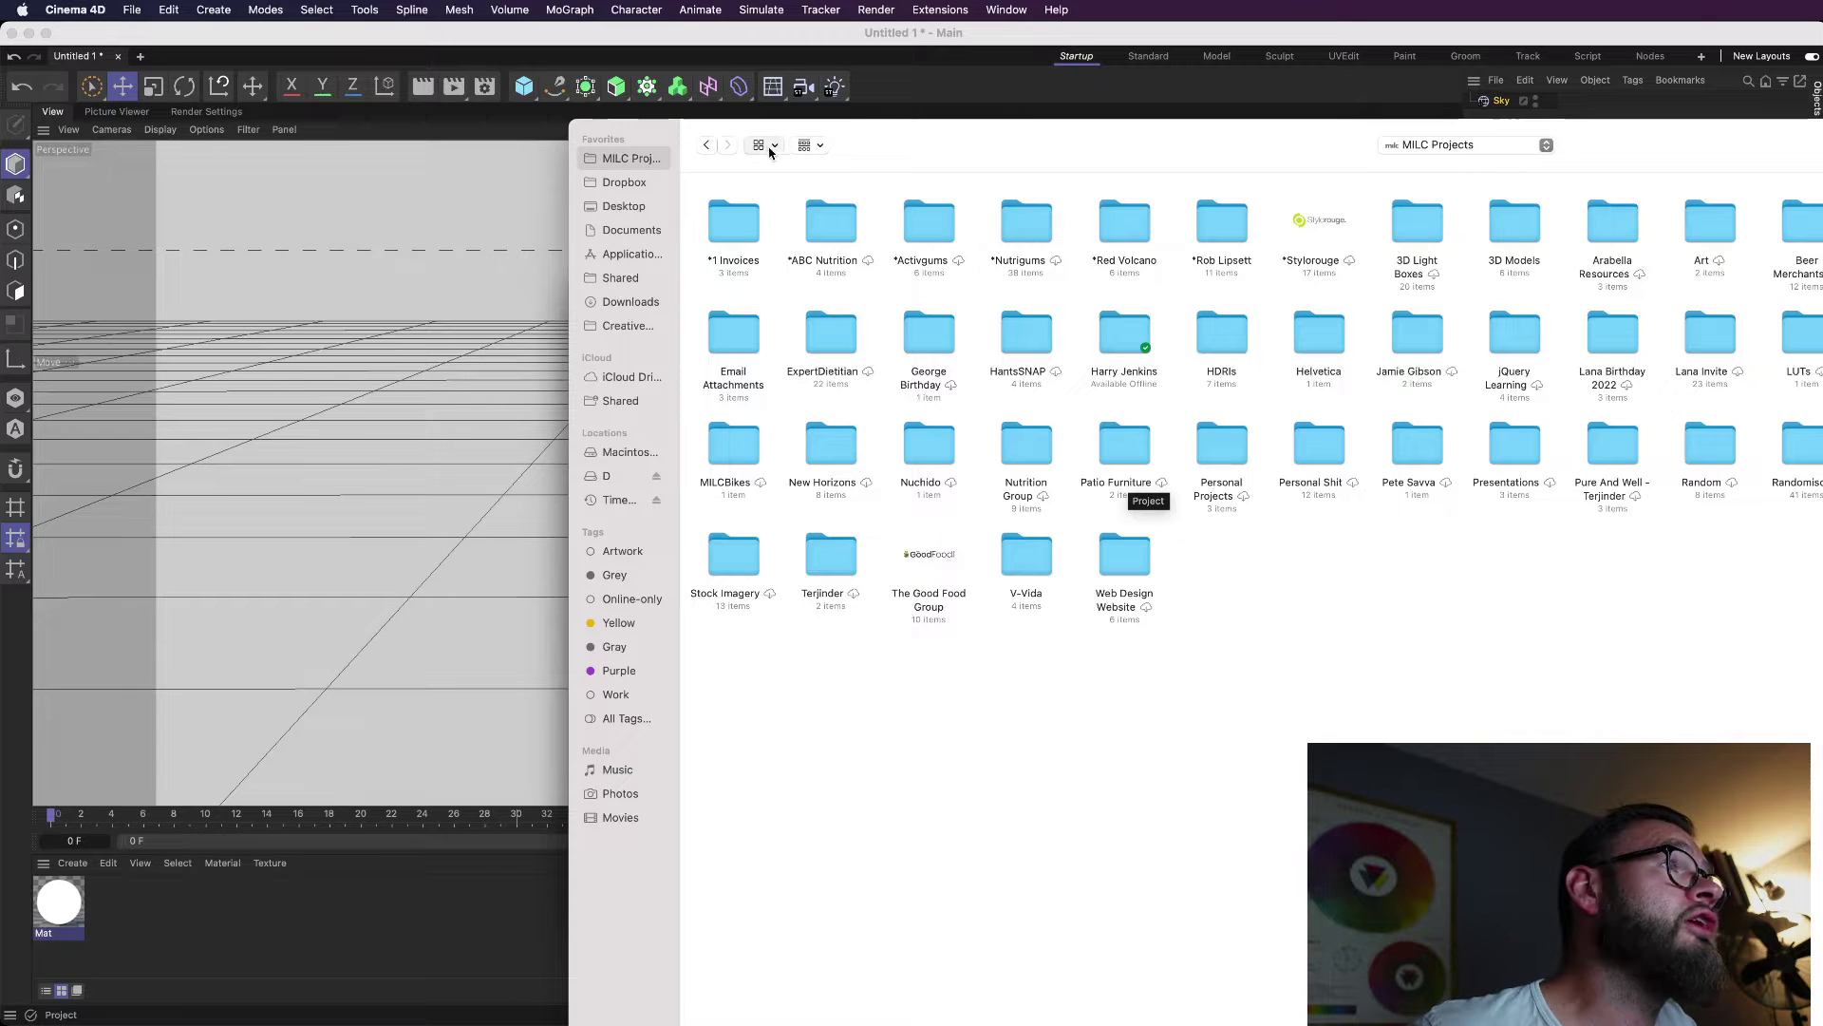
pyautogui.click(794, 239)
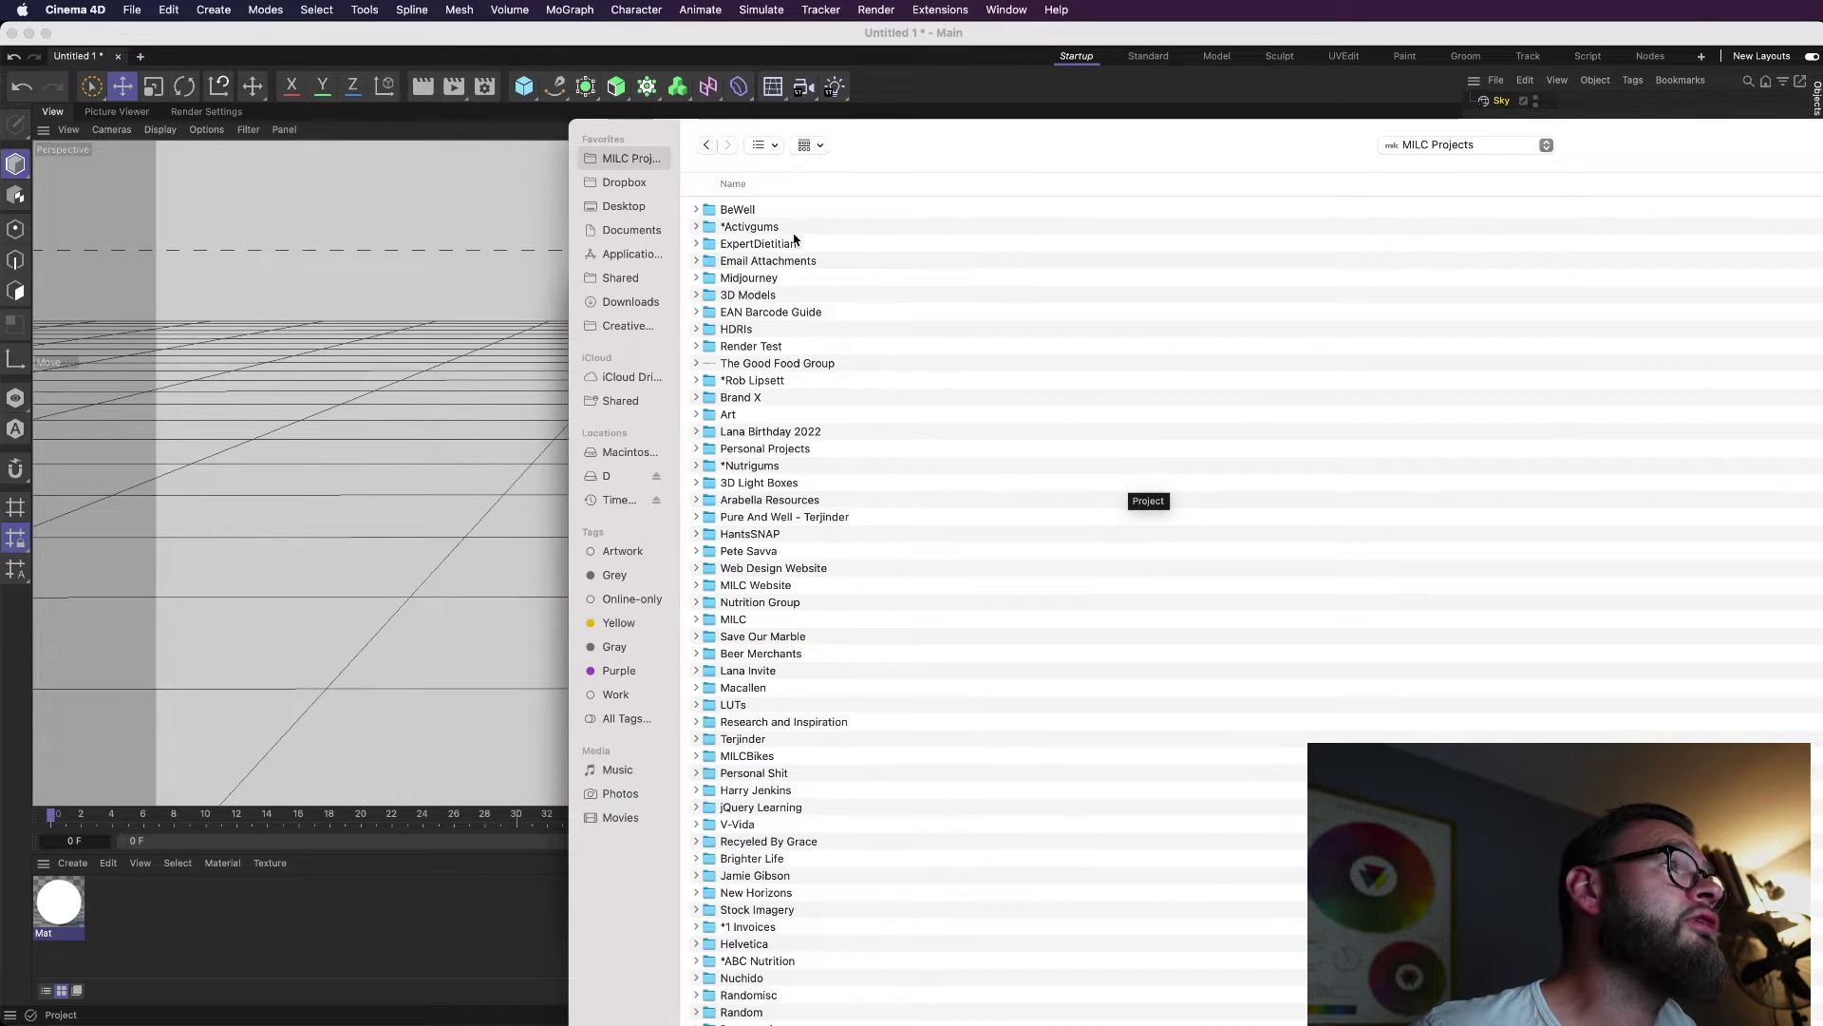
pyautogui.click(742, 332)
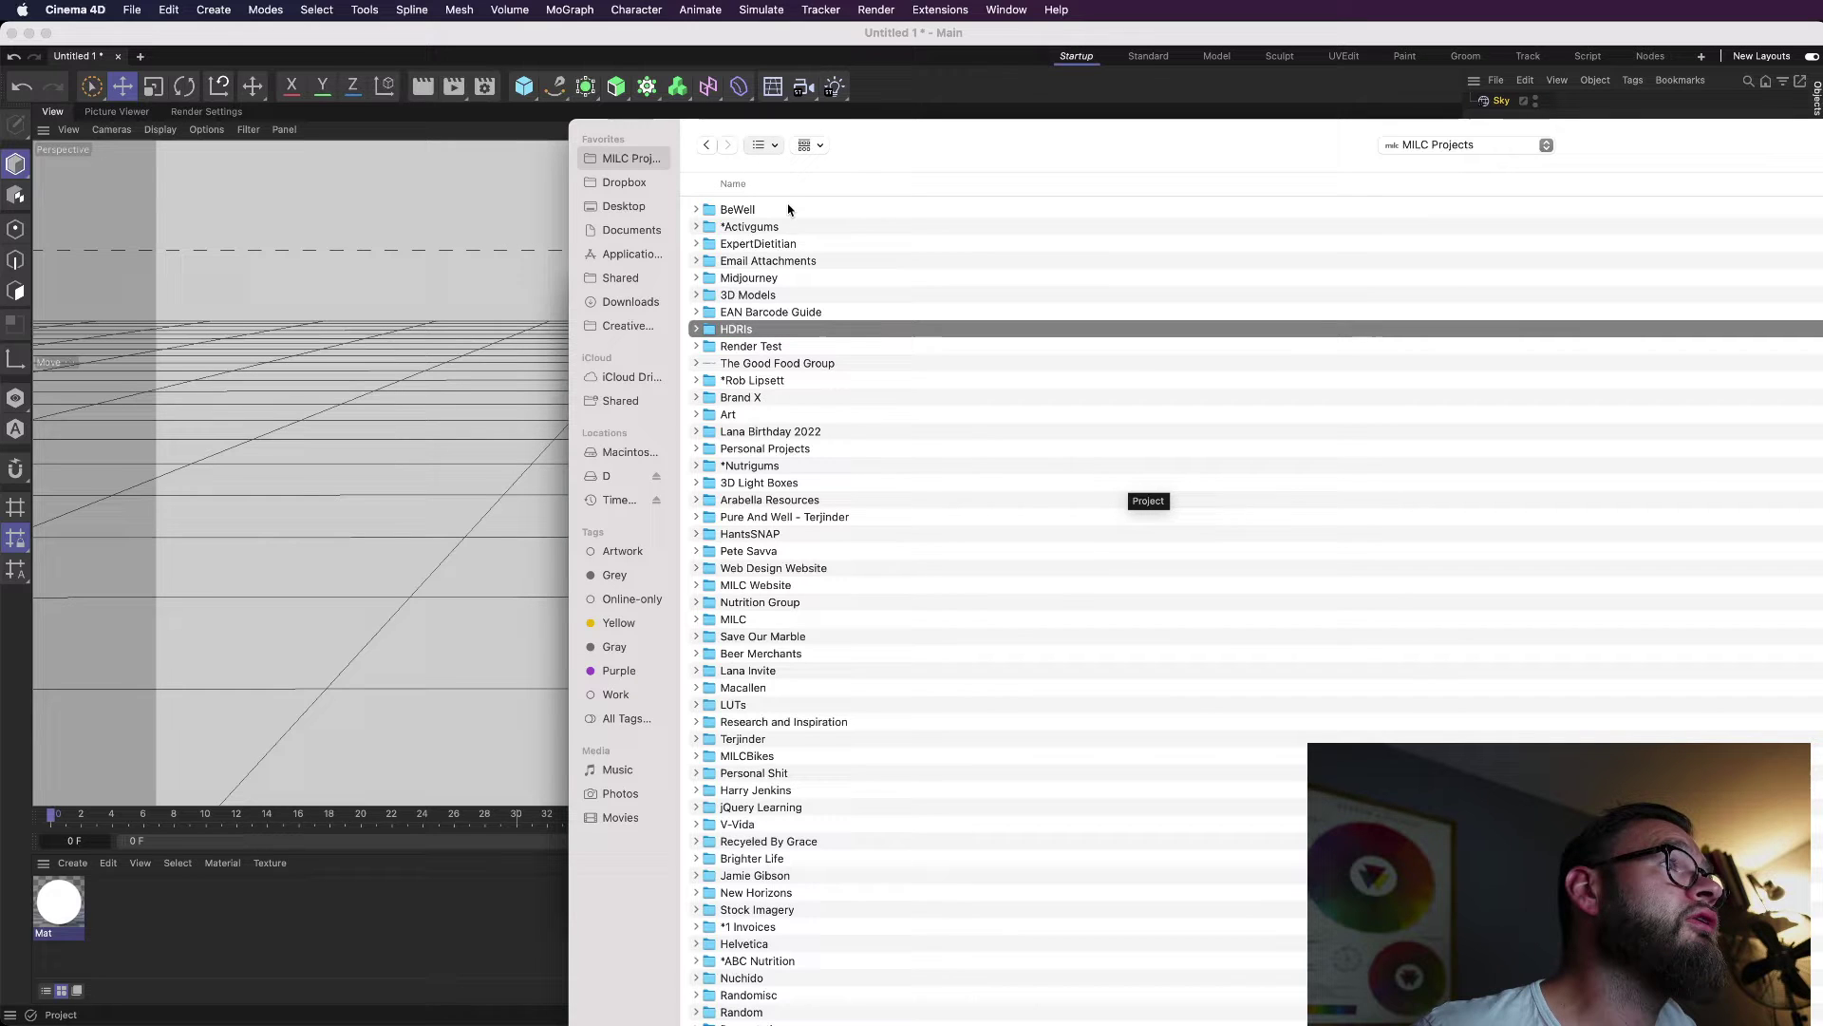
pyautogui.press('super+3')
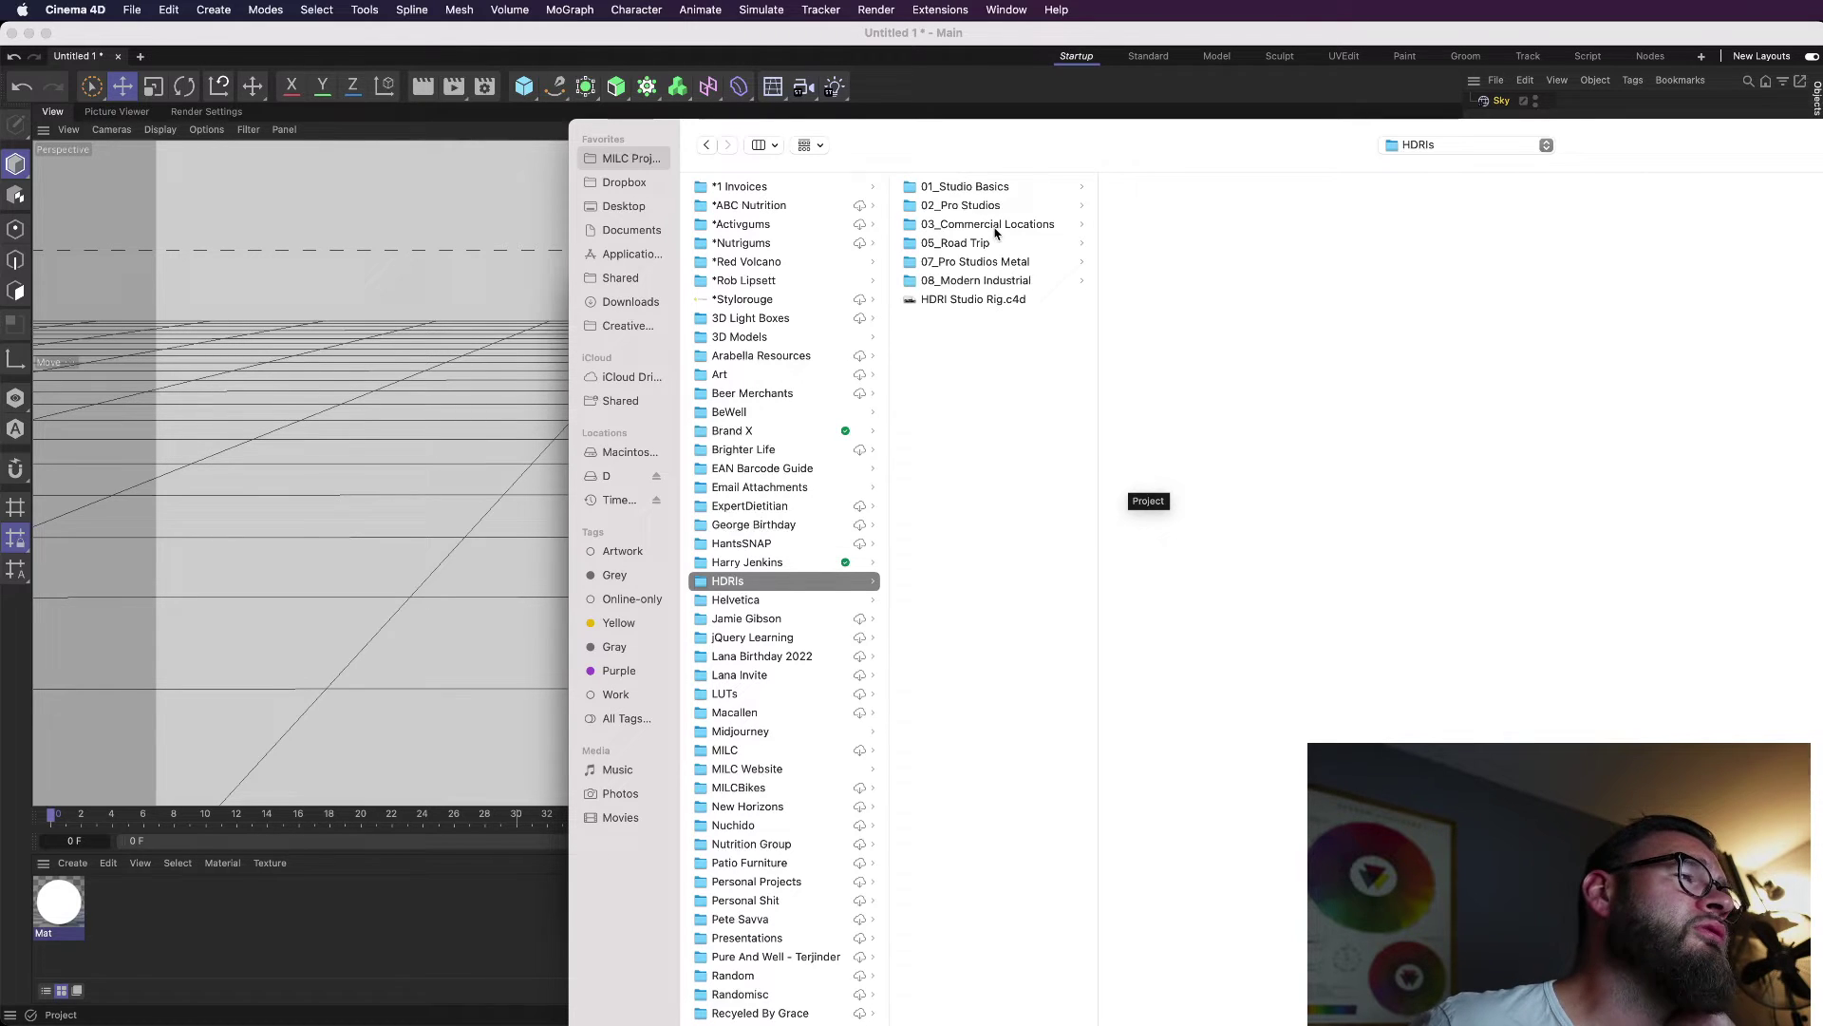
# Browse into 08_Modern Industrial > HDRIs and preview Modern_Industrial_009_sm.exr.
pyautogui.click(981, 282)
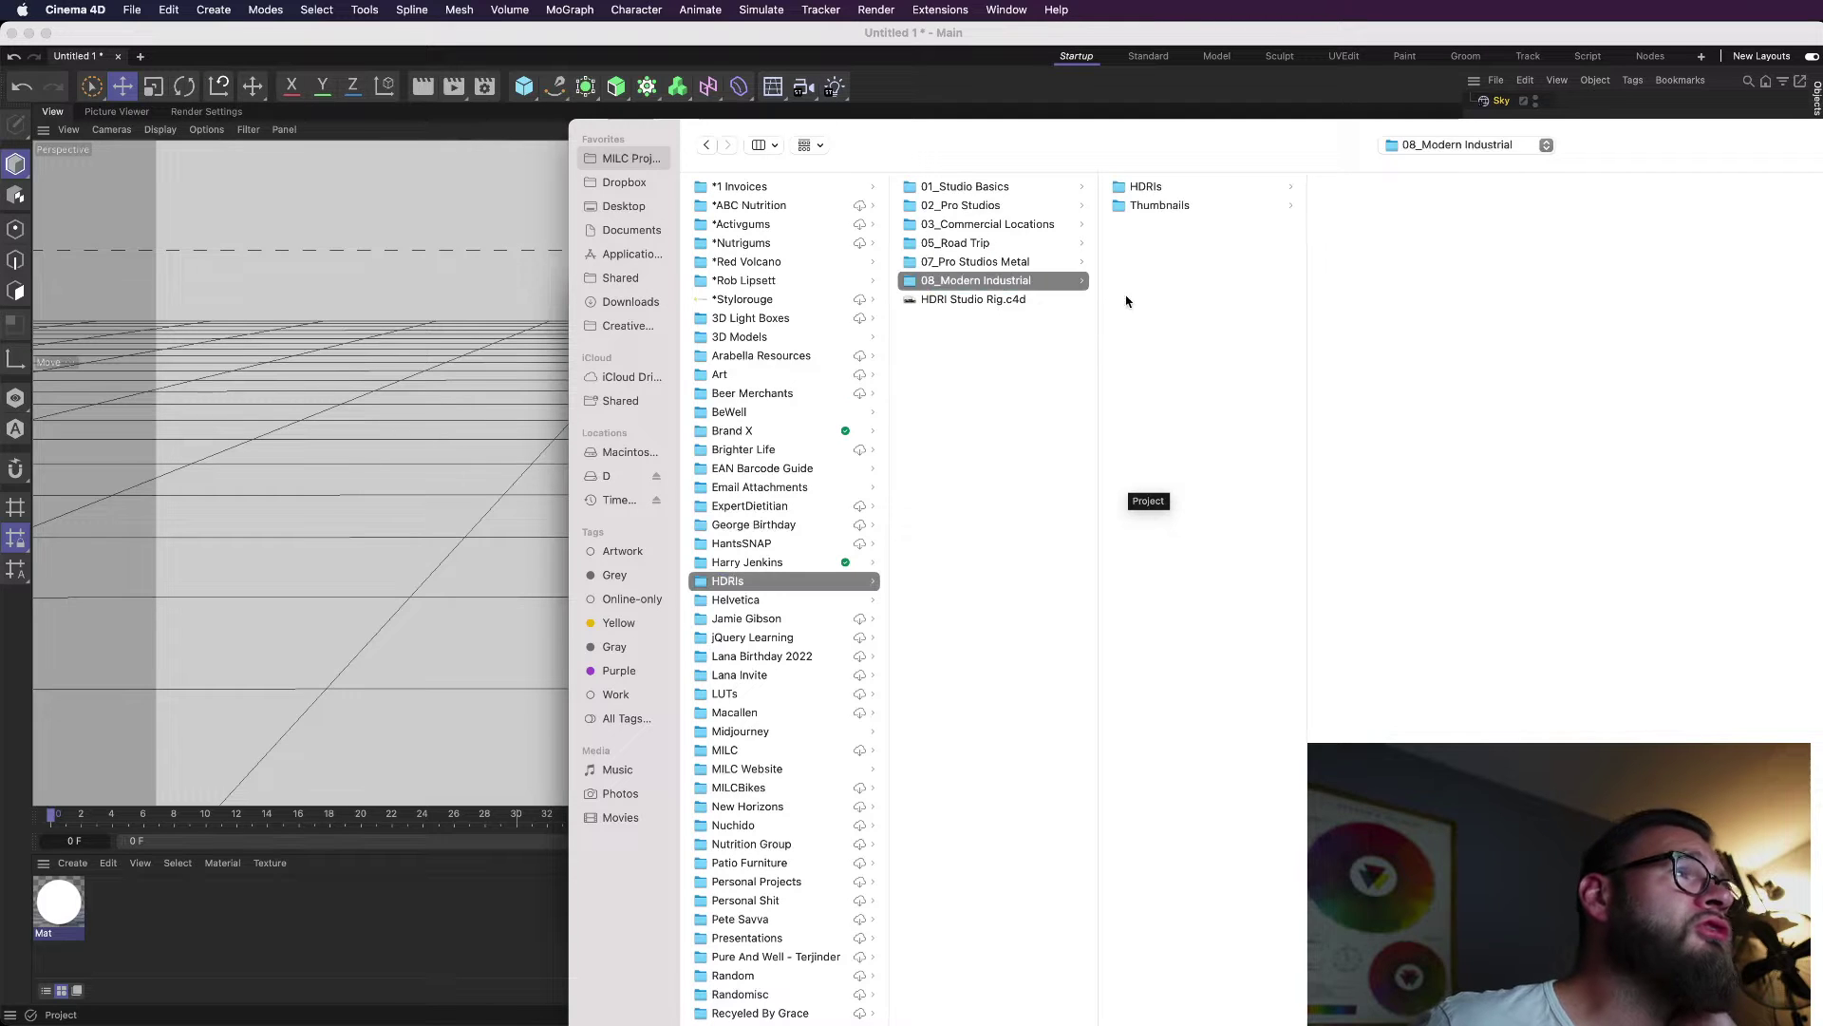
pyautogui.click(1161, 186)
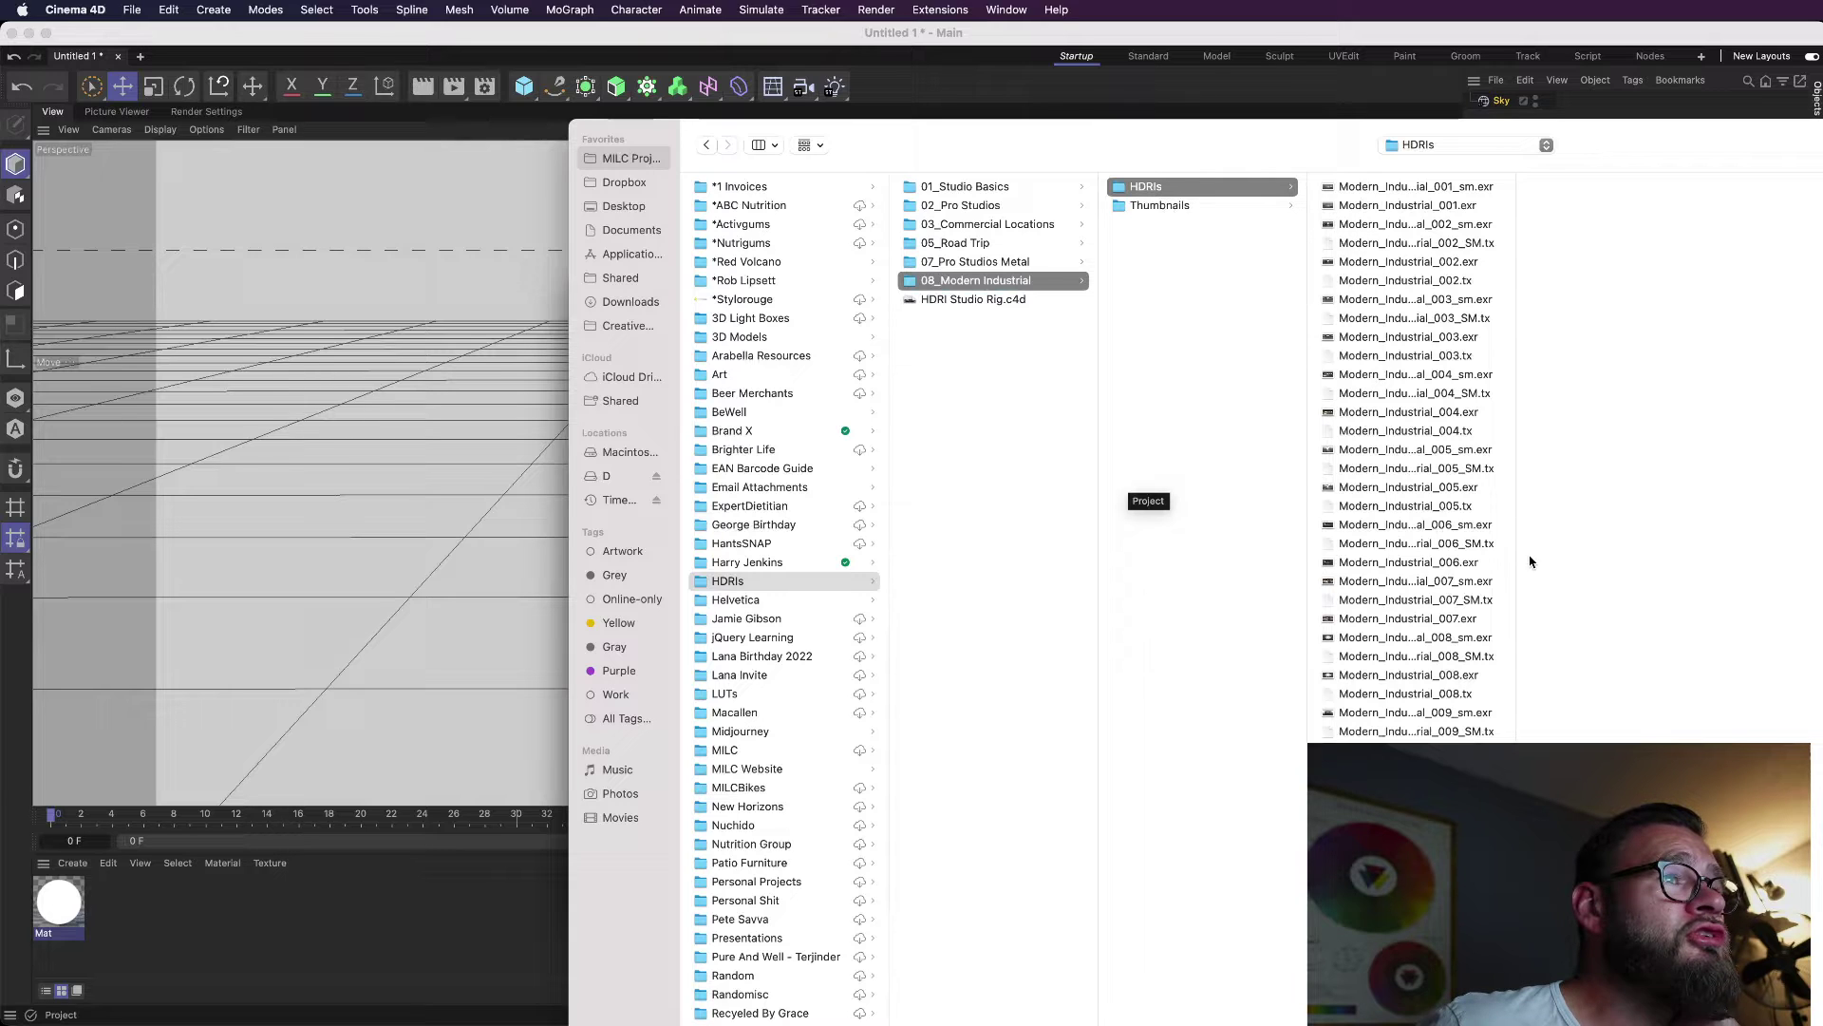
pyautogui.moveTo(1516, 565); pyautogui.dragTo(1696, 570)
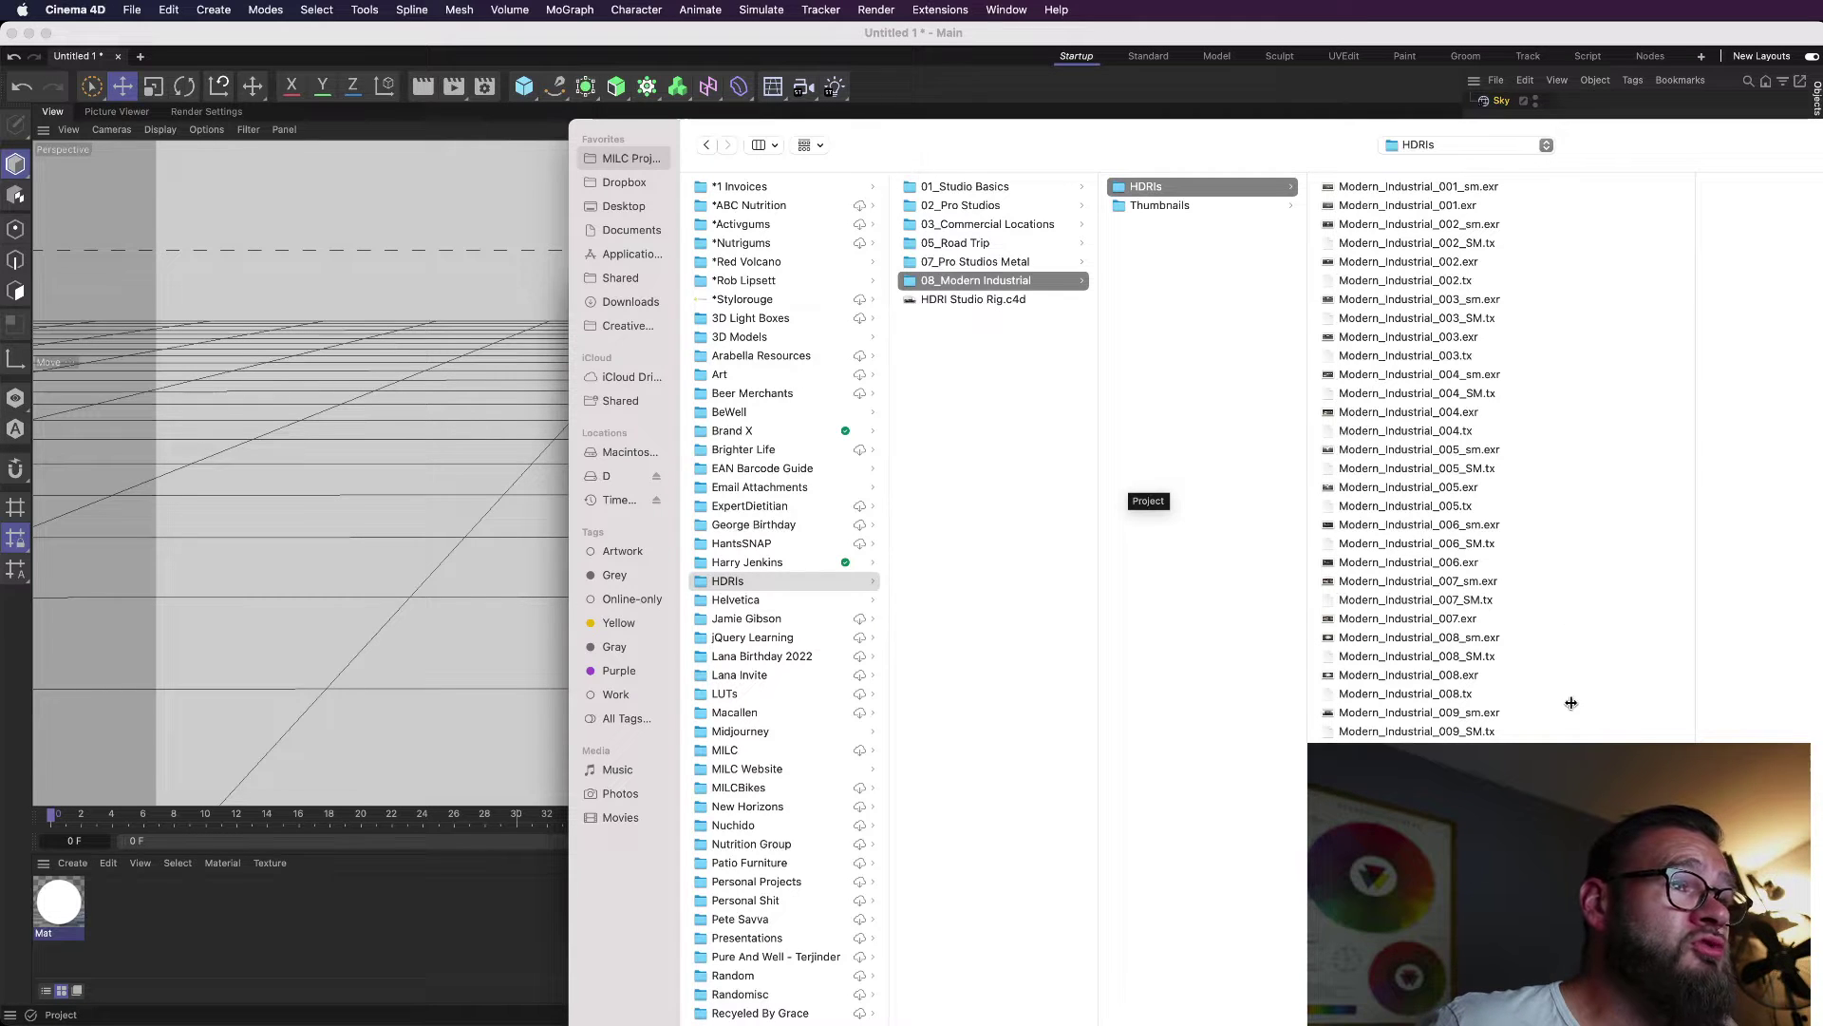
pyautogui.click(1558, 750)
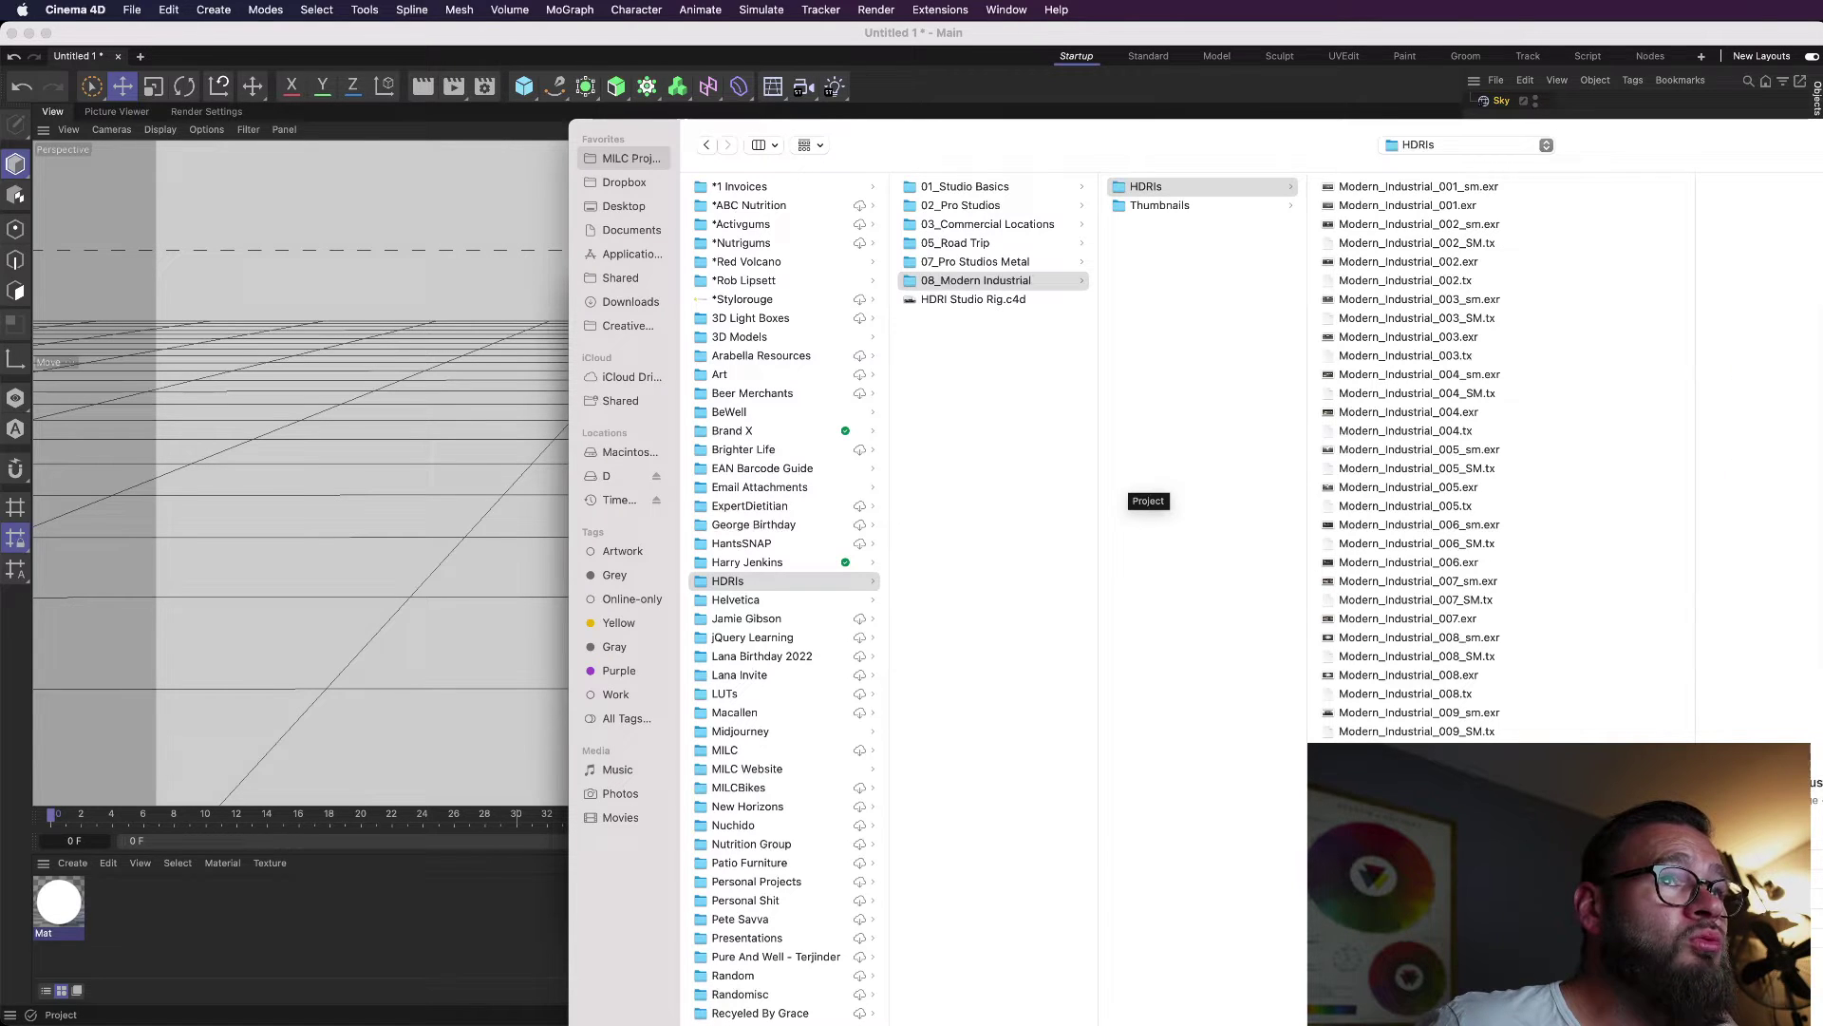
pyautogui.click(1524, 714)
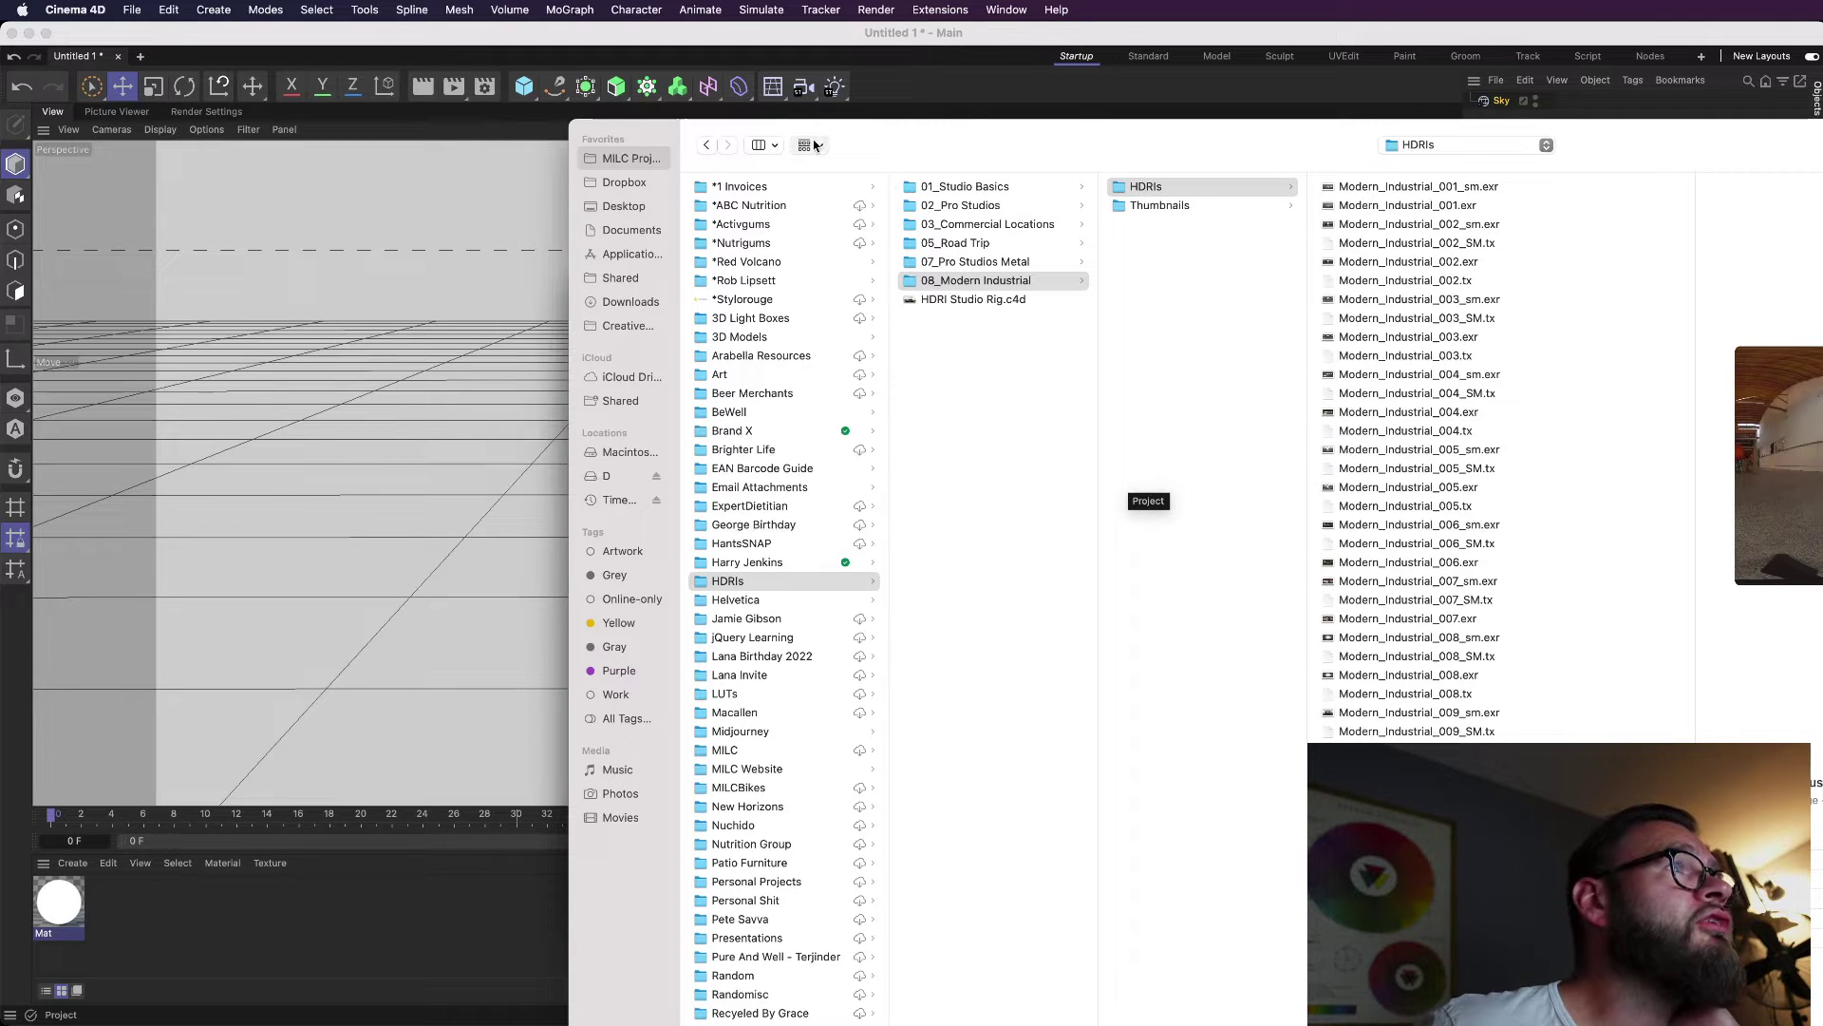
pyautogui.click(774, 150)
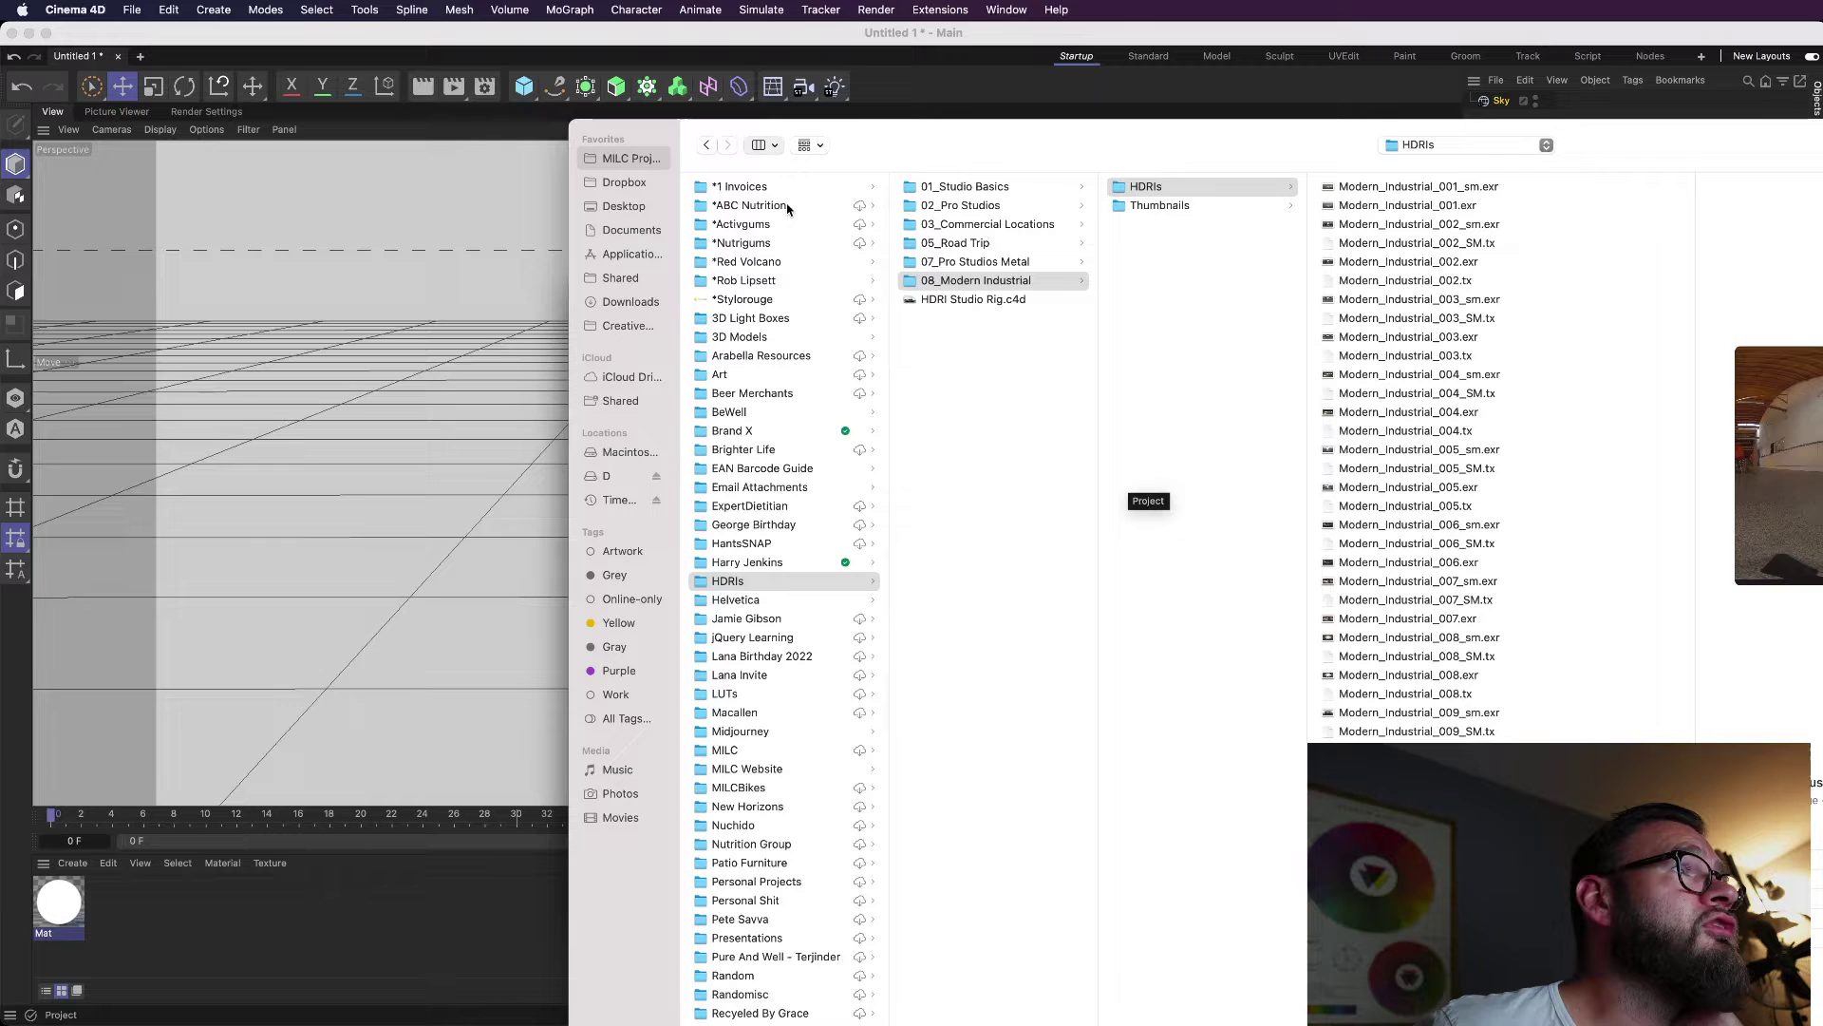
# Choose Modern_Industrial_008_sm.exr from the thumbnail view as the Luminance texture.
pyautogui.click(792, 216)
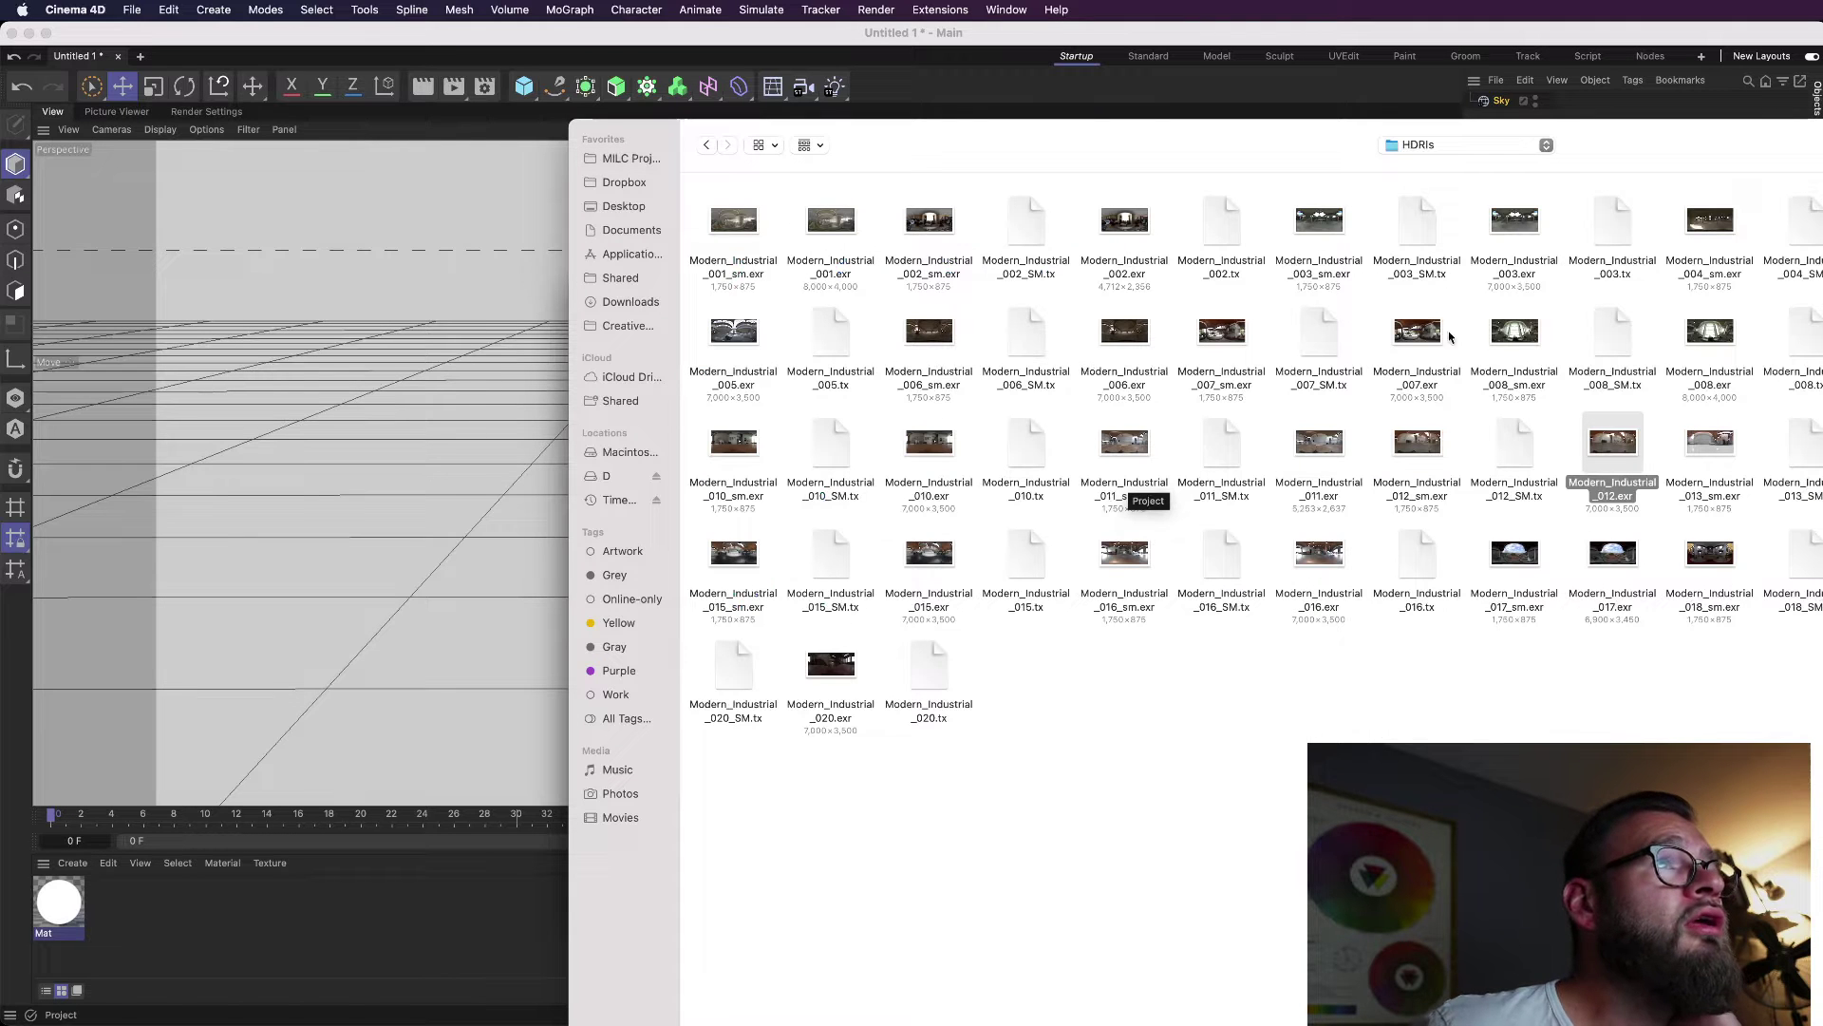
pyautogui.click(1518, 337)
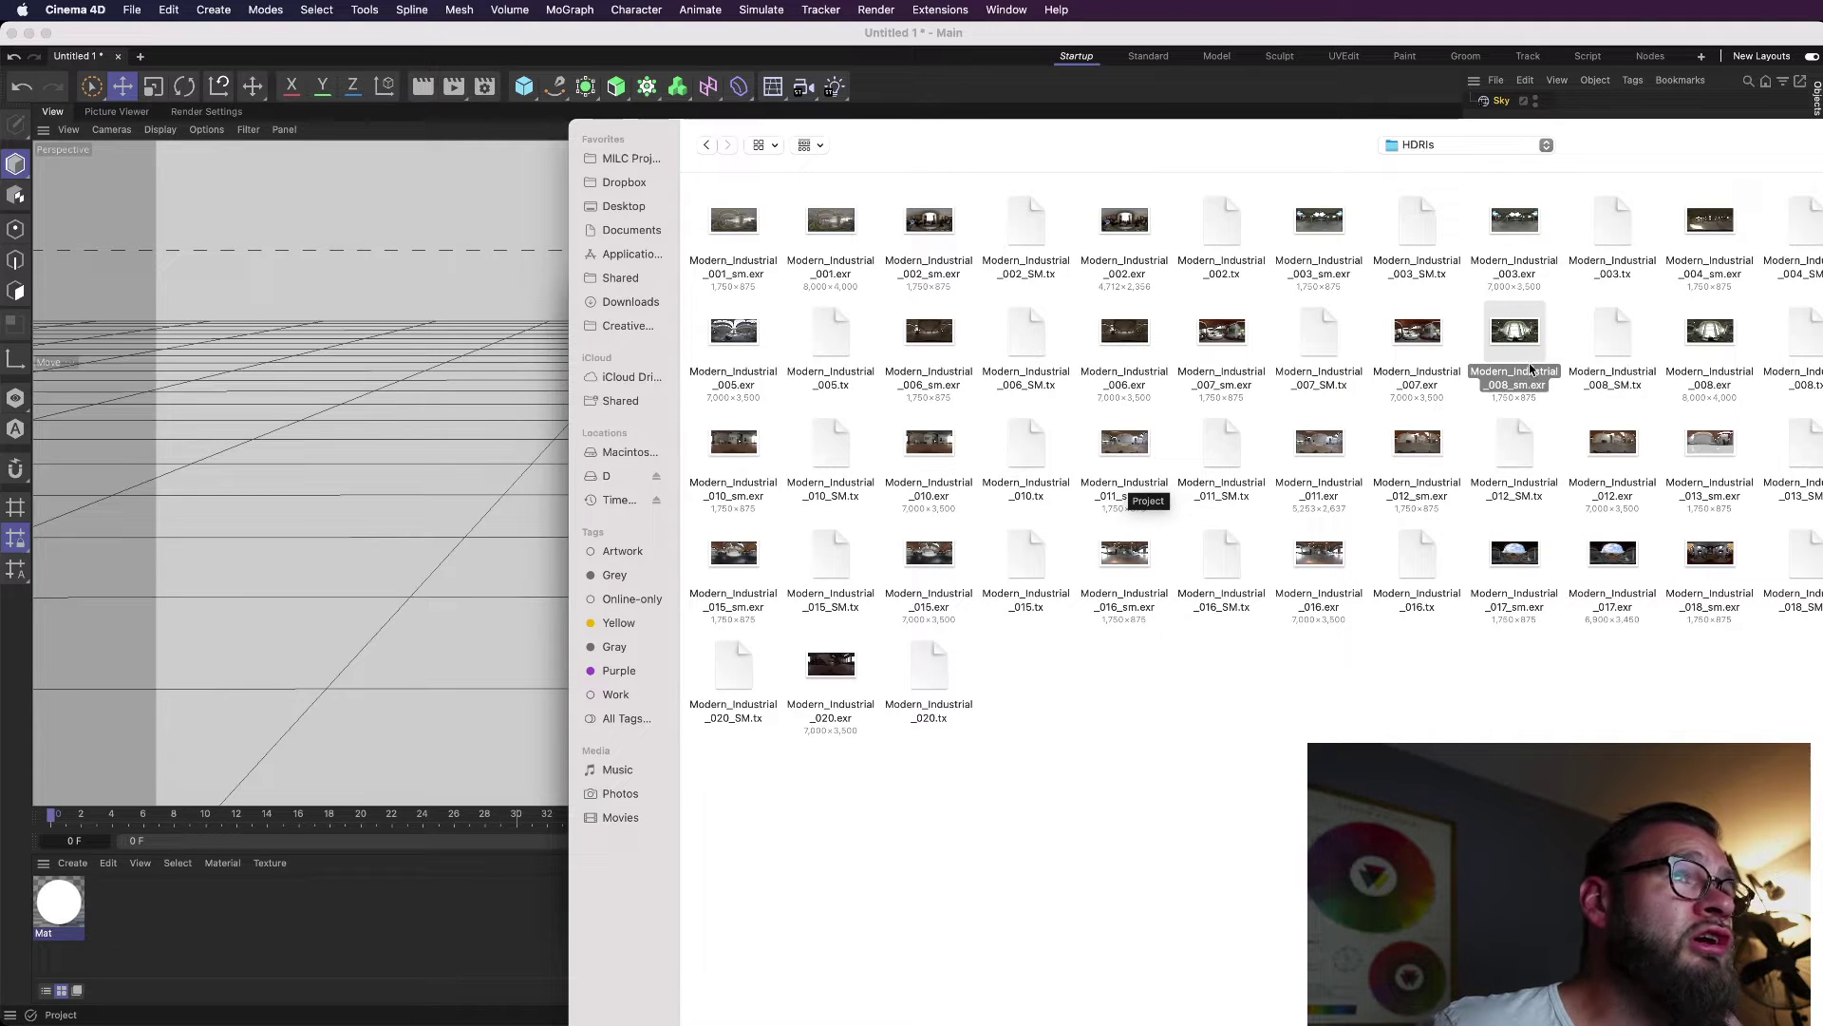
pyautogui.press('Return')
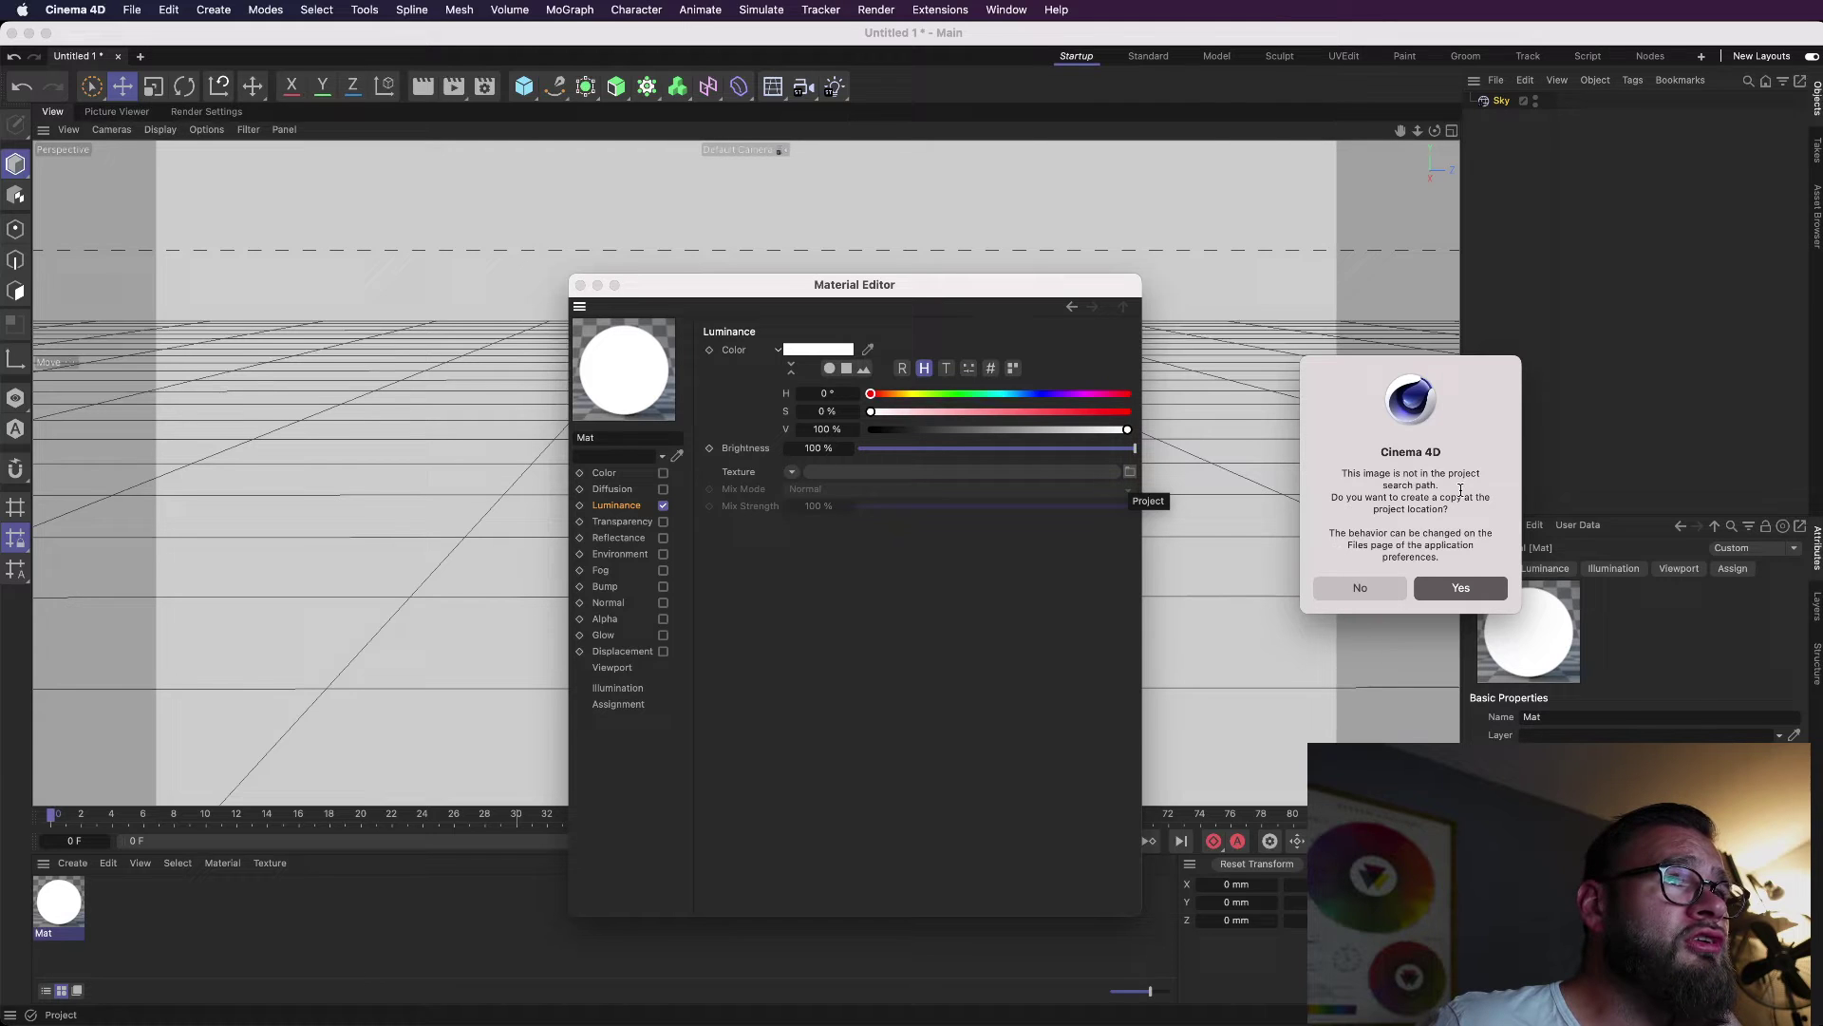
# Keep the HDRI at its original location, check its file path, and close the material editor.
pyautogui.click(1377, 586)
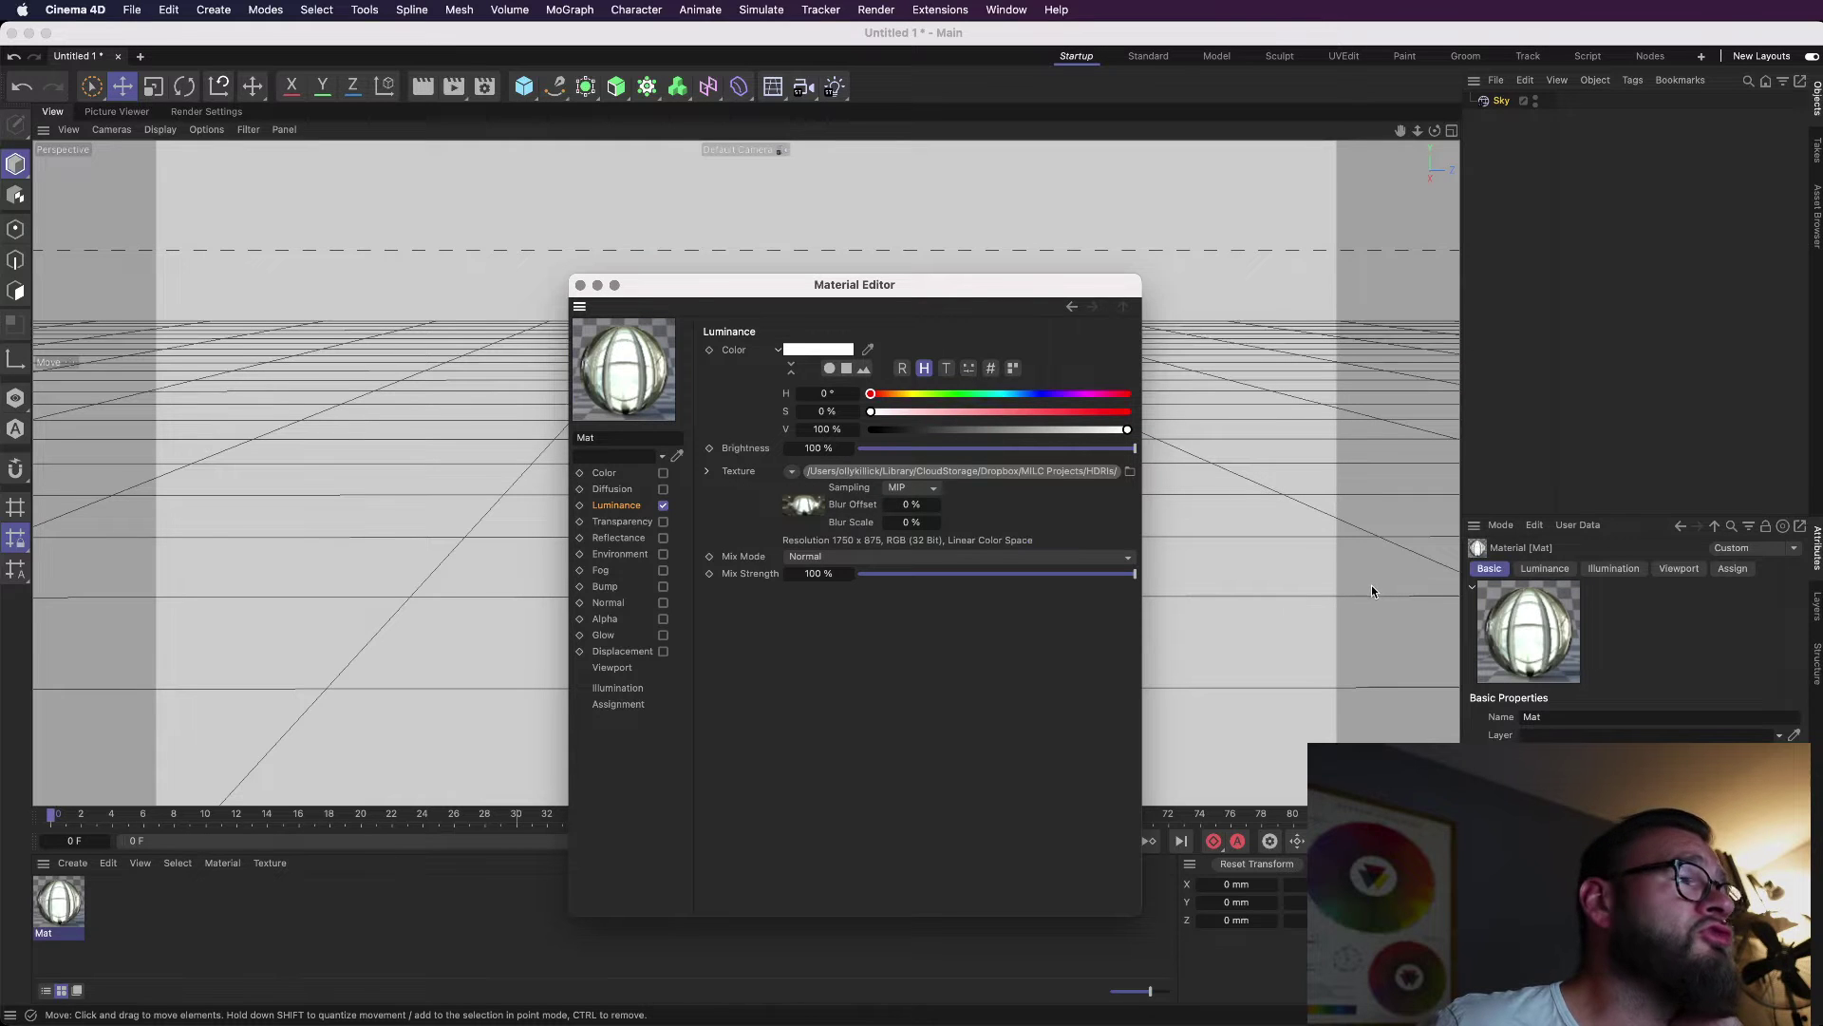
pyautogui.click(930, 472)
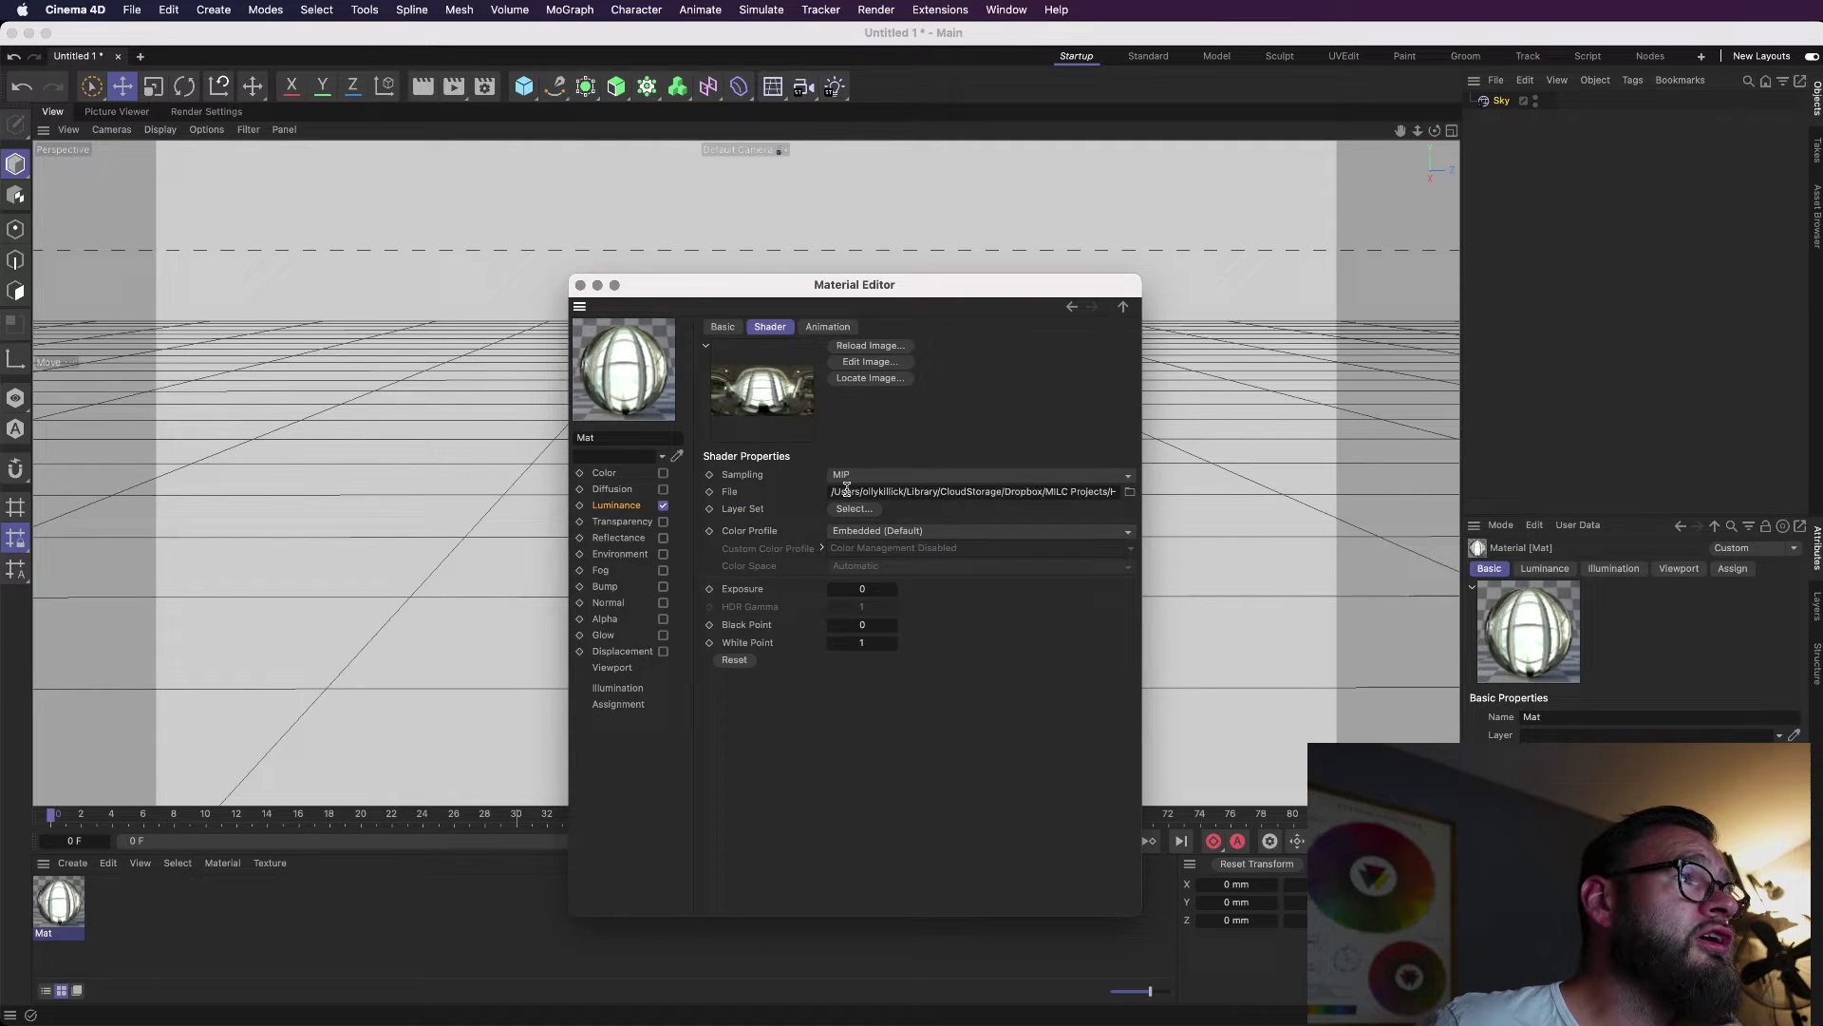
pyautogui.moveTo(871, 493); pyautogui.dragTo(1205, 489)
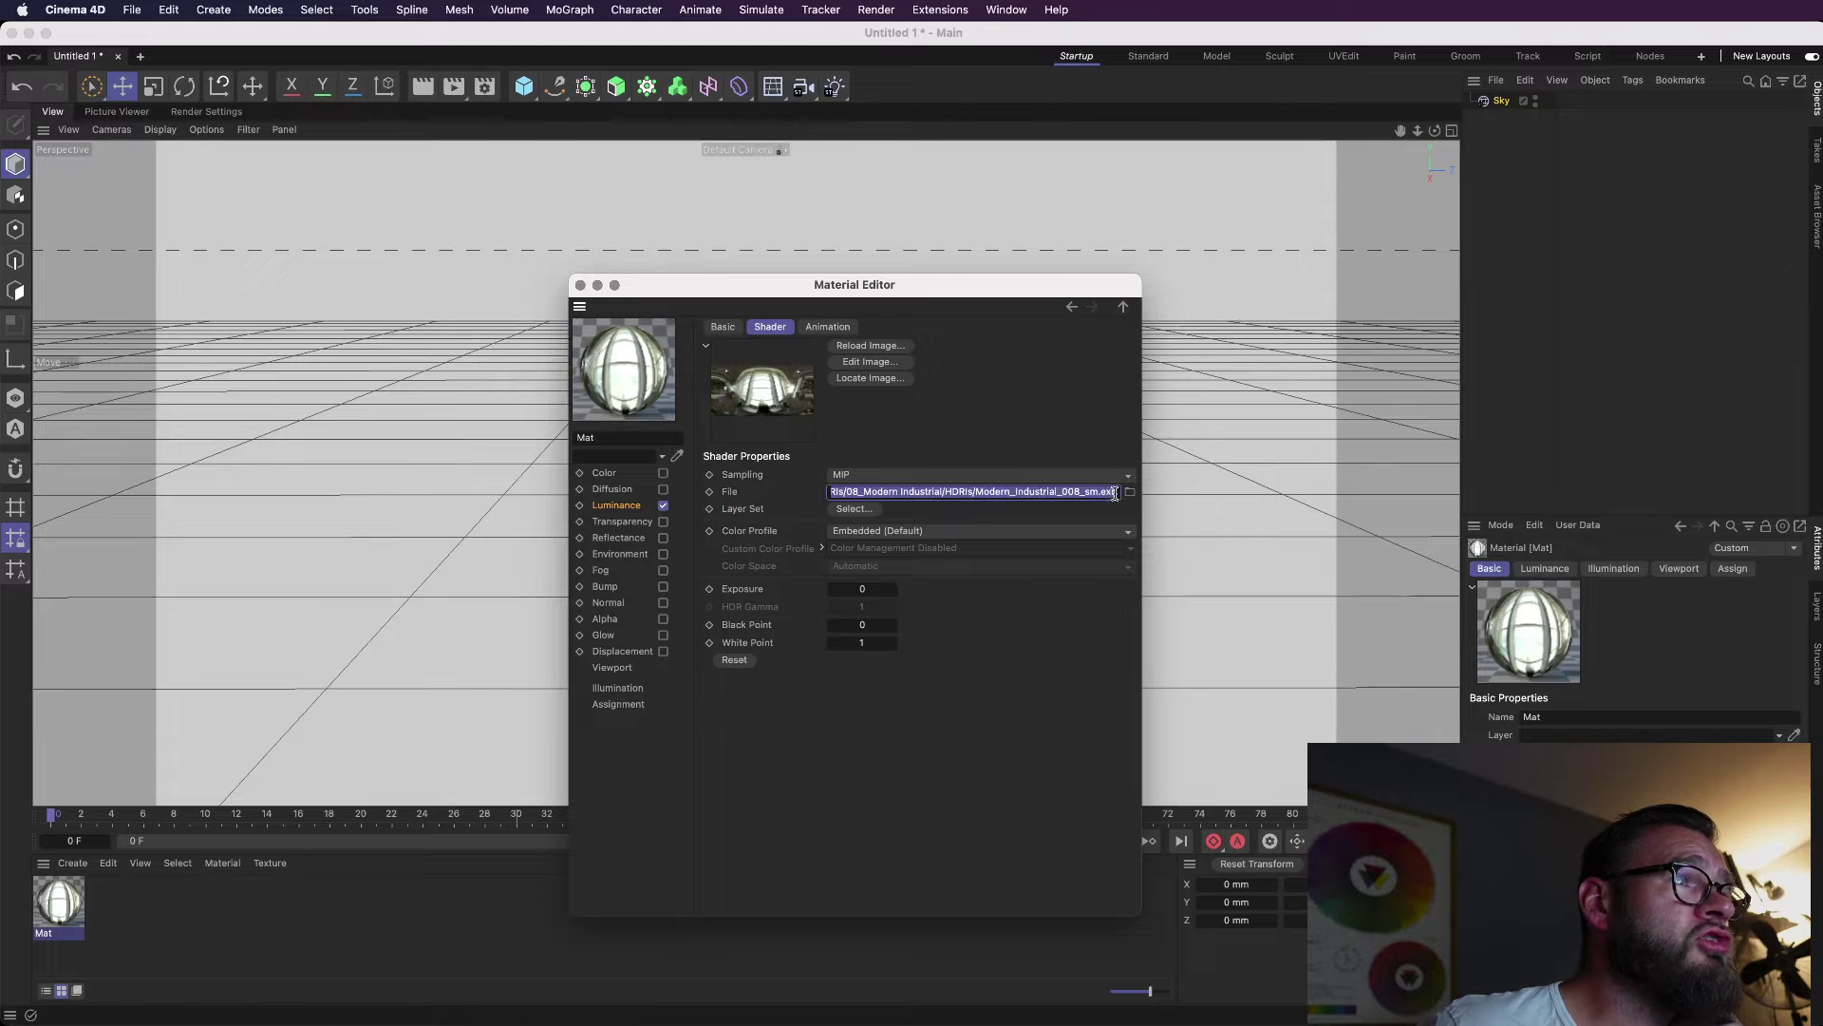
pyautogui.press('Right')
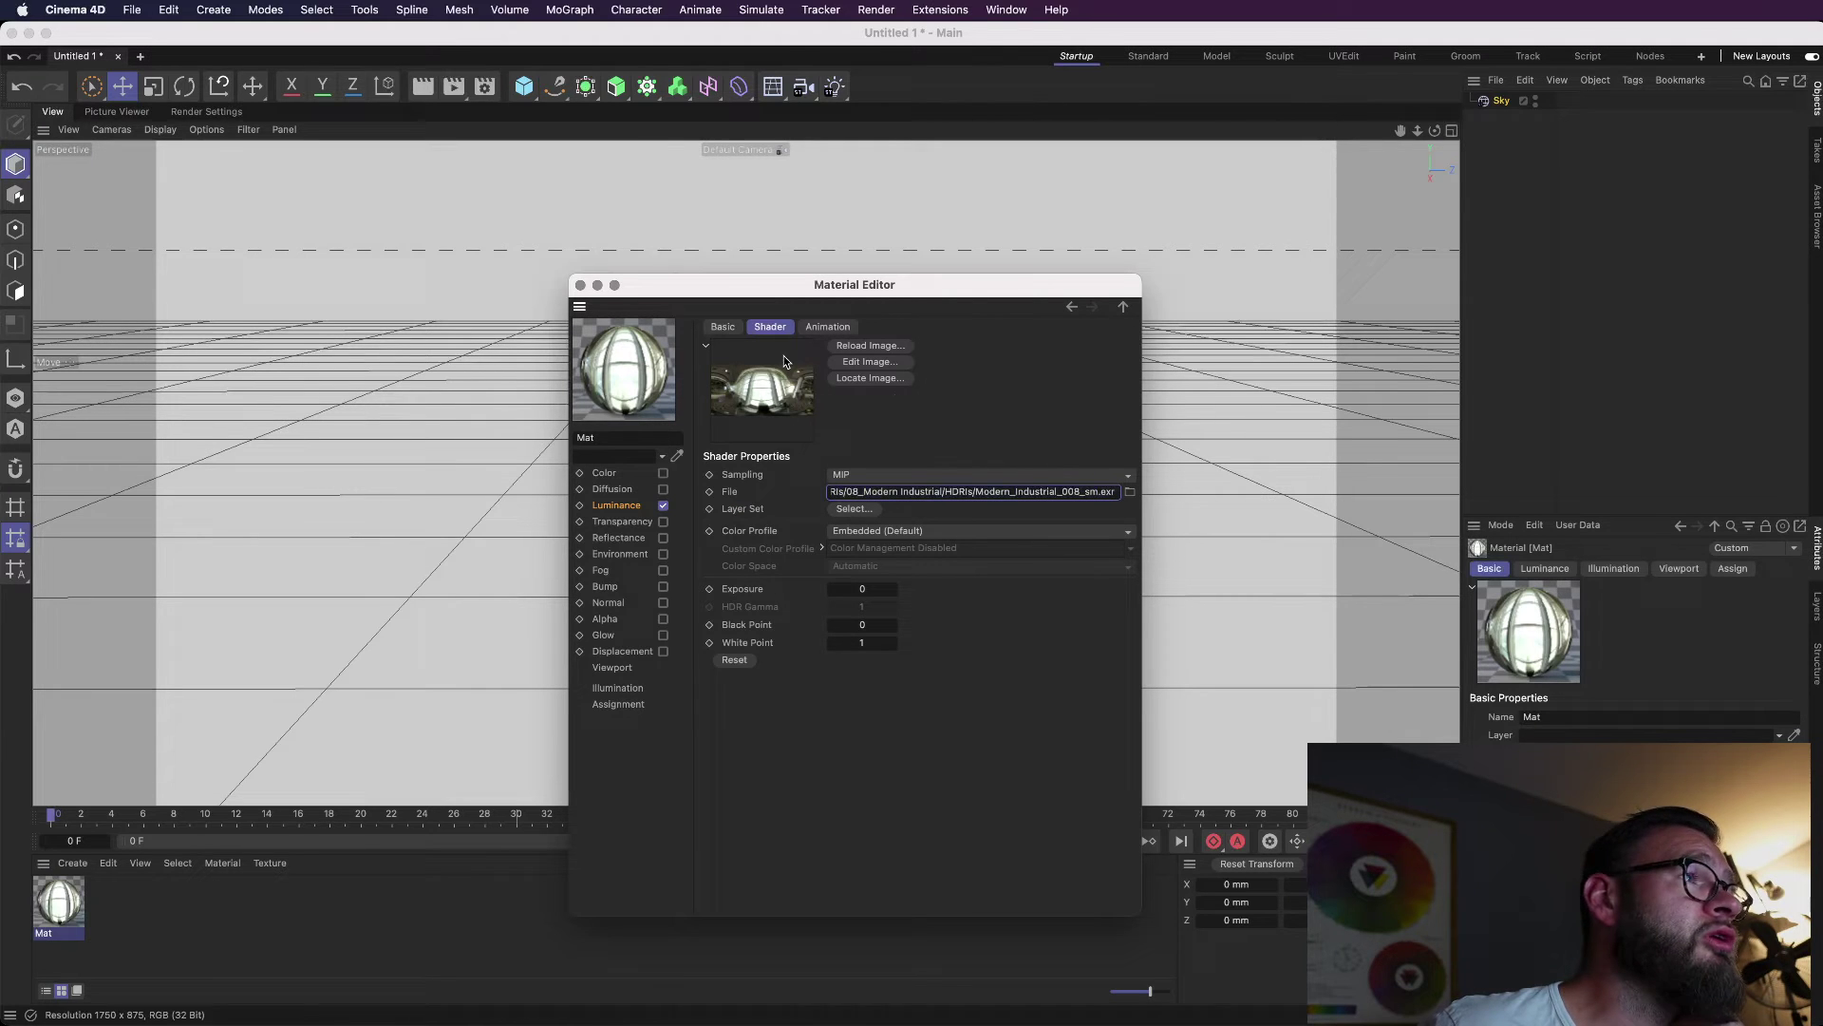
pyautogui.click(581, 286)
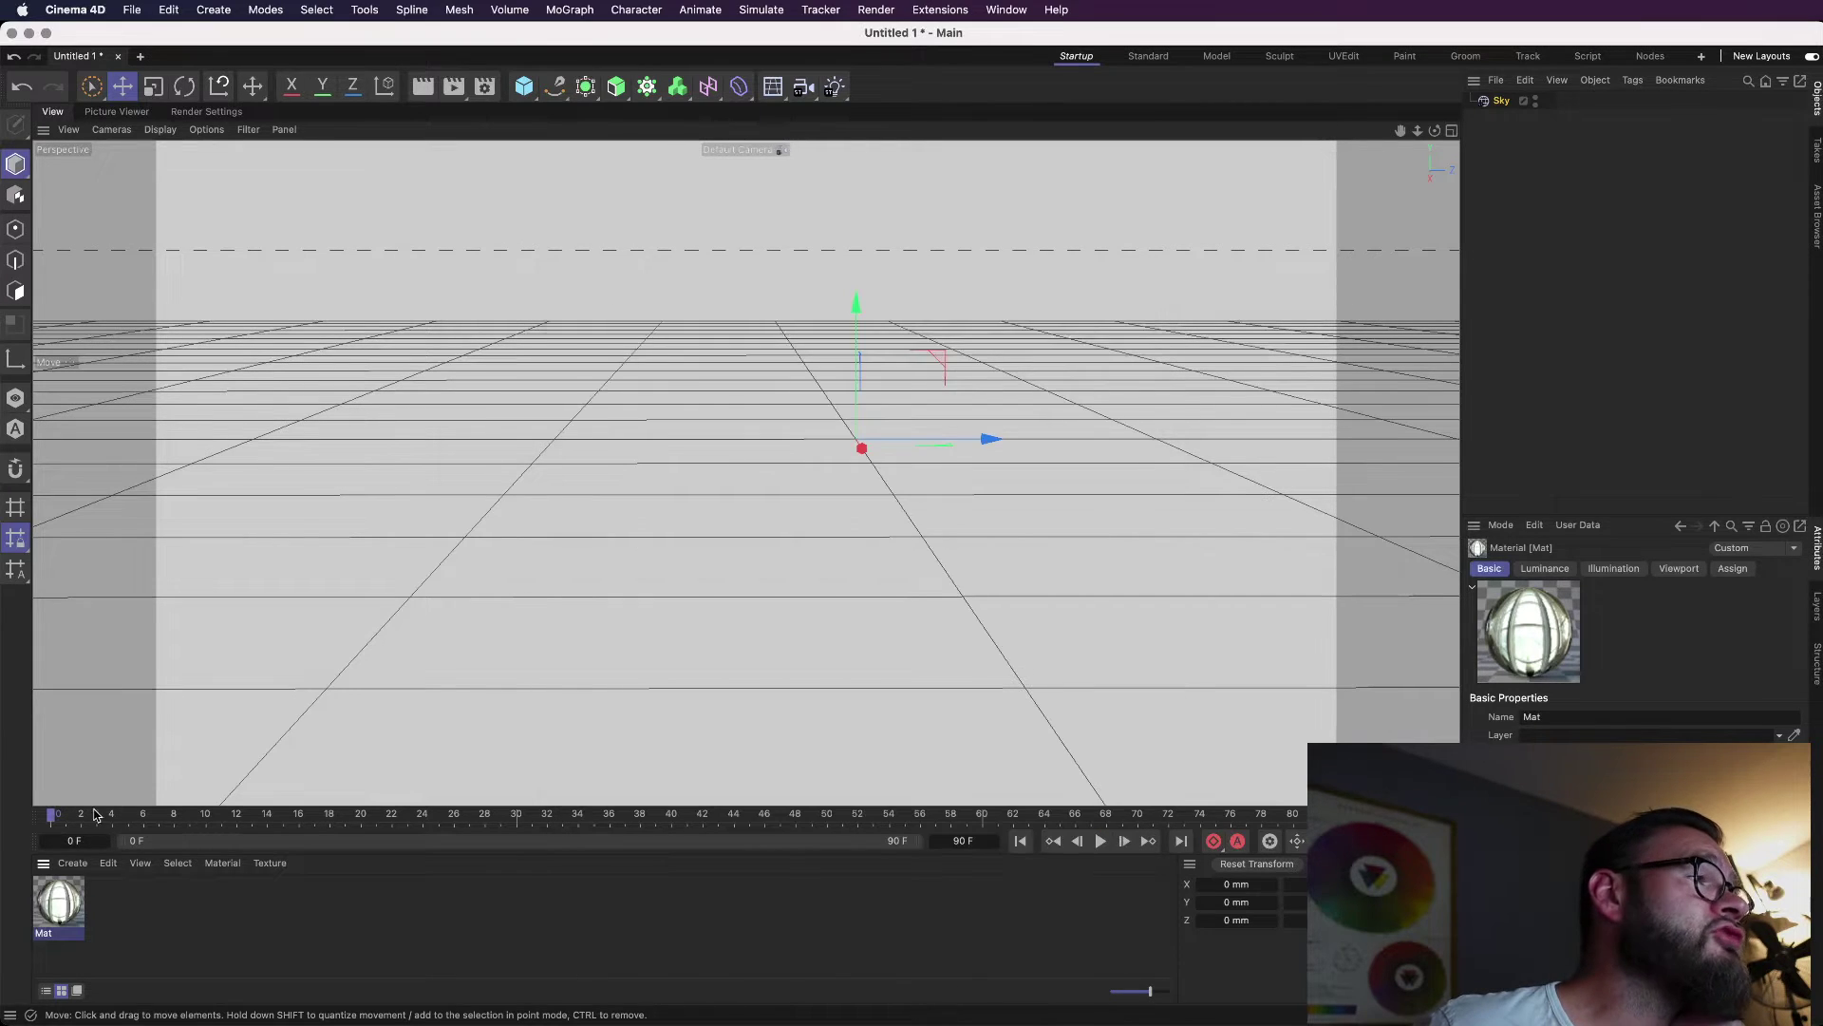
# Rename the Mat material to 'HDRI 1' in its editor.
pyautogui.doubleClick(61, 912)
pyautogui.moveTo(181, 867); pyautogui.dragTo(902, 325)
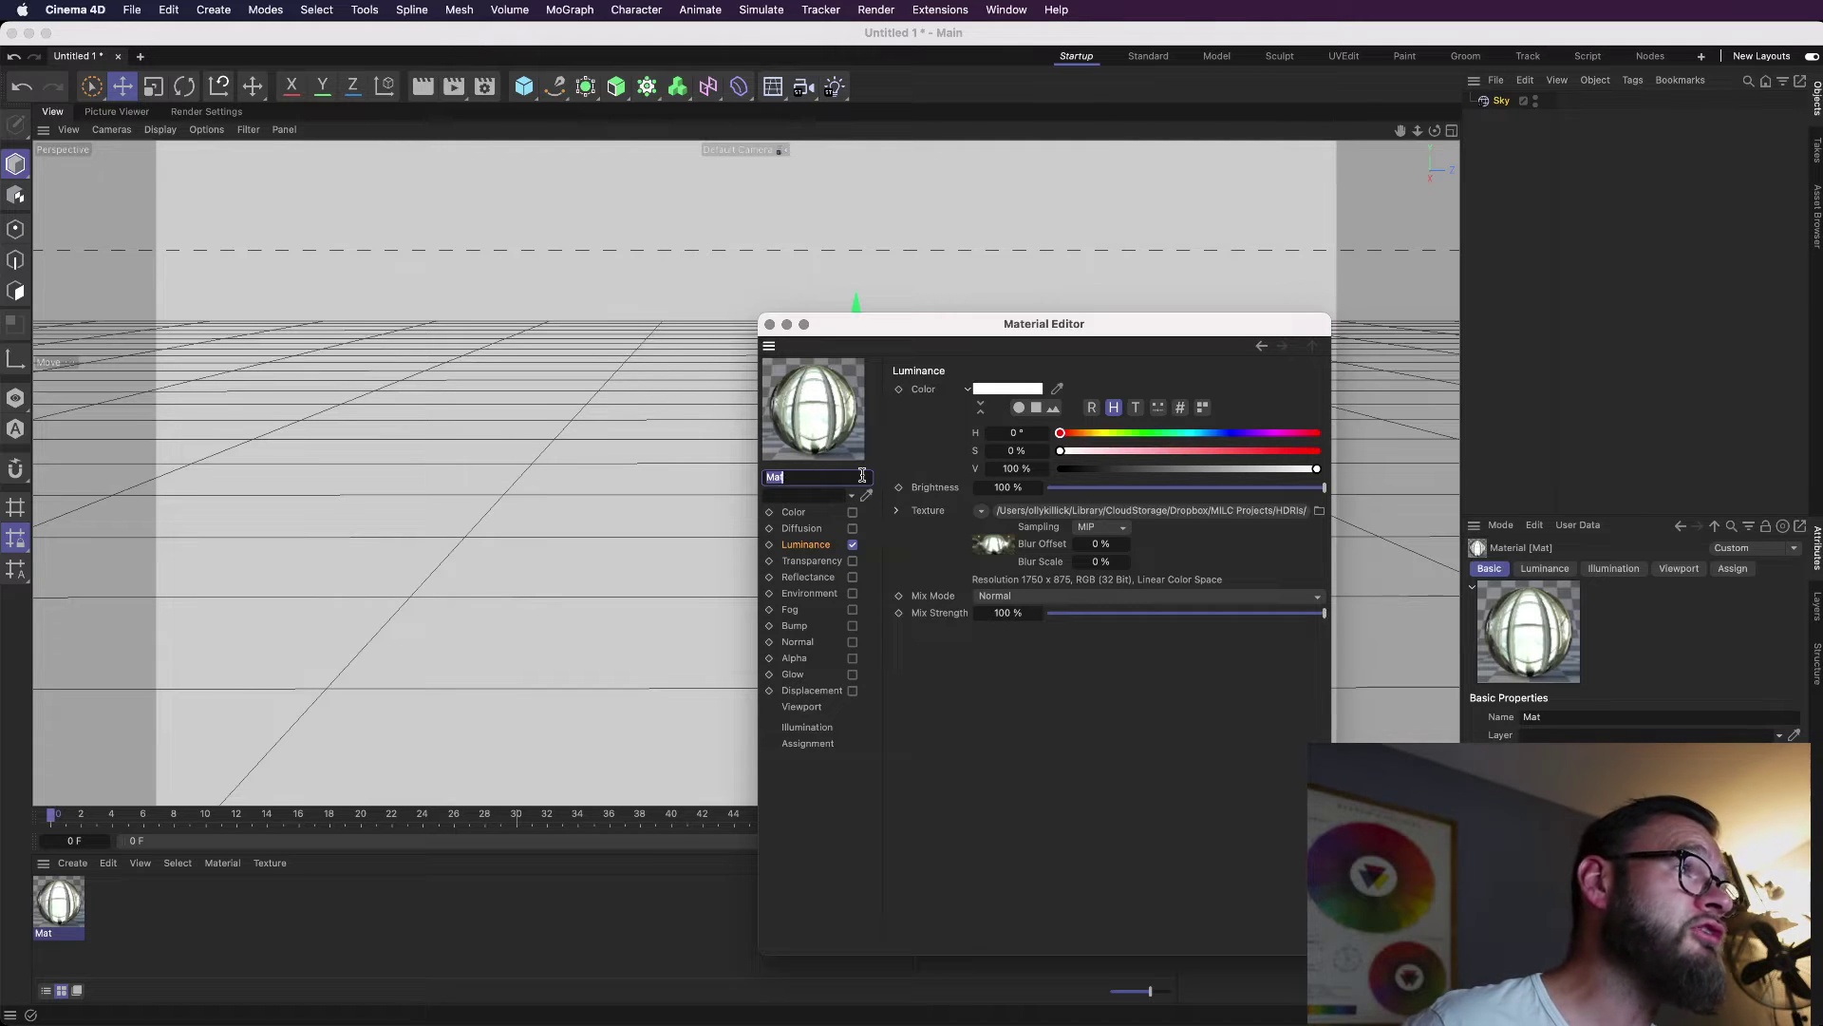
pyautogui.write('HDRI')
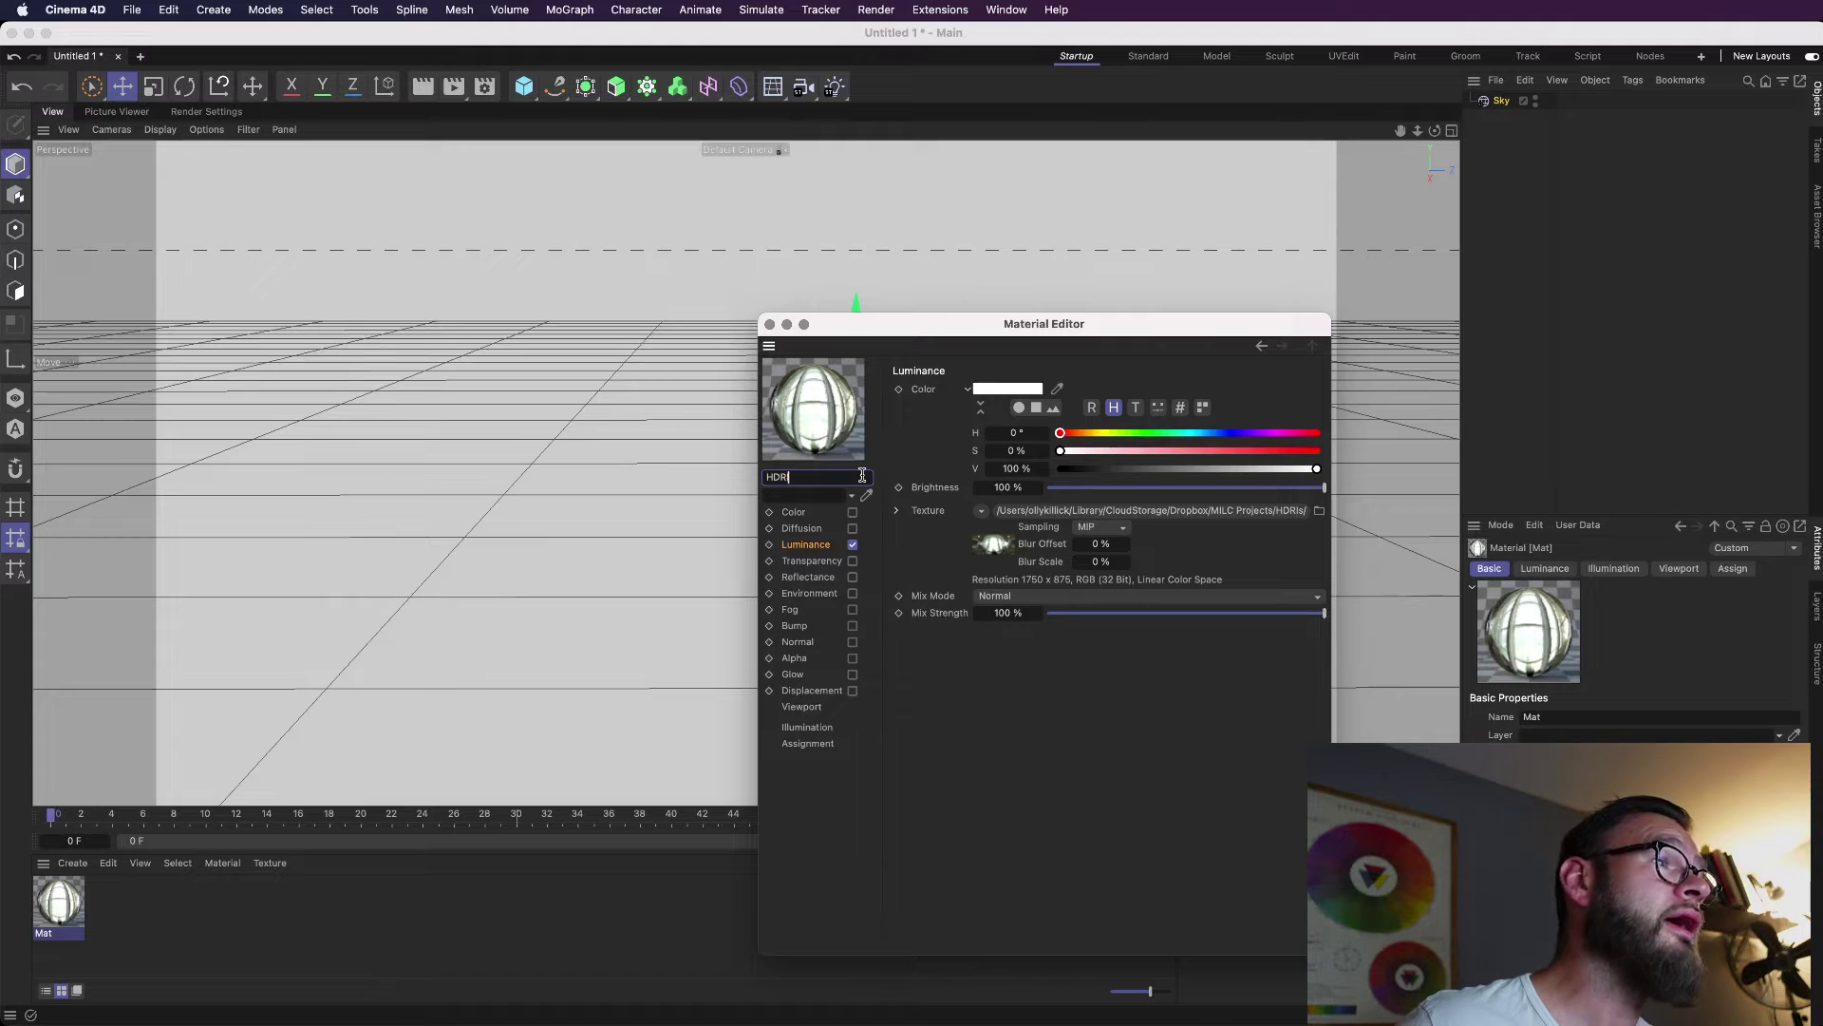
pyautogui.write(' 1')
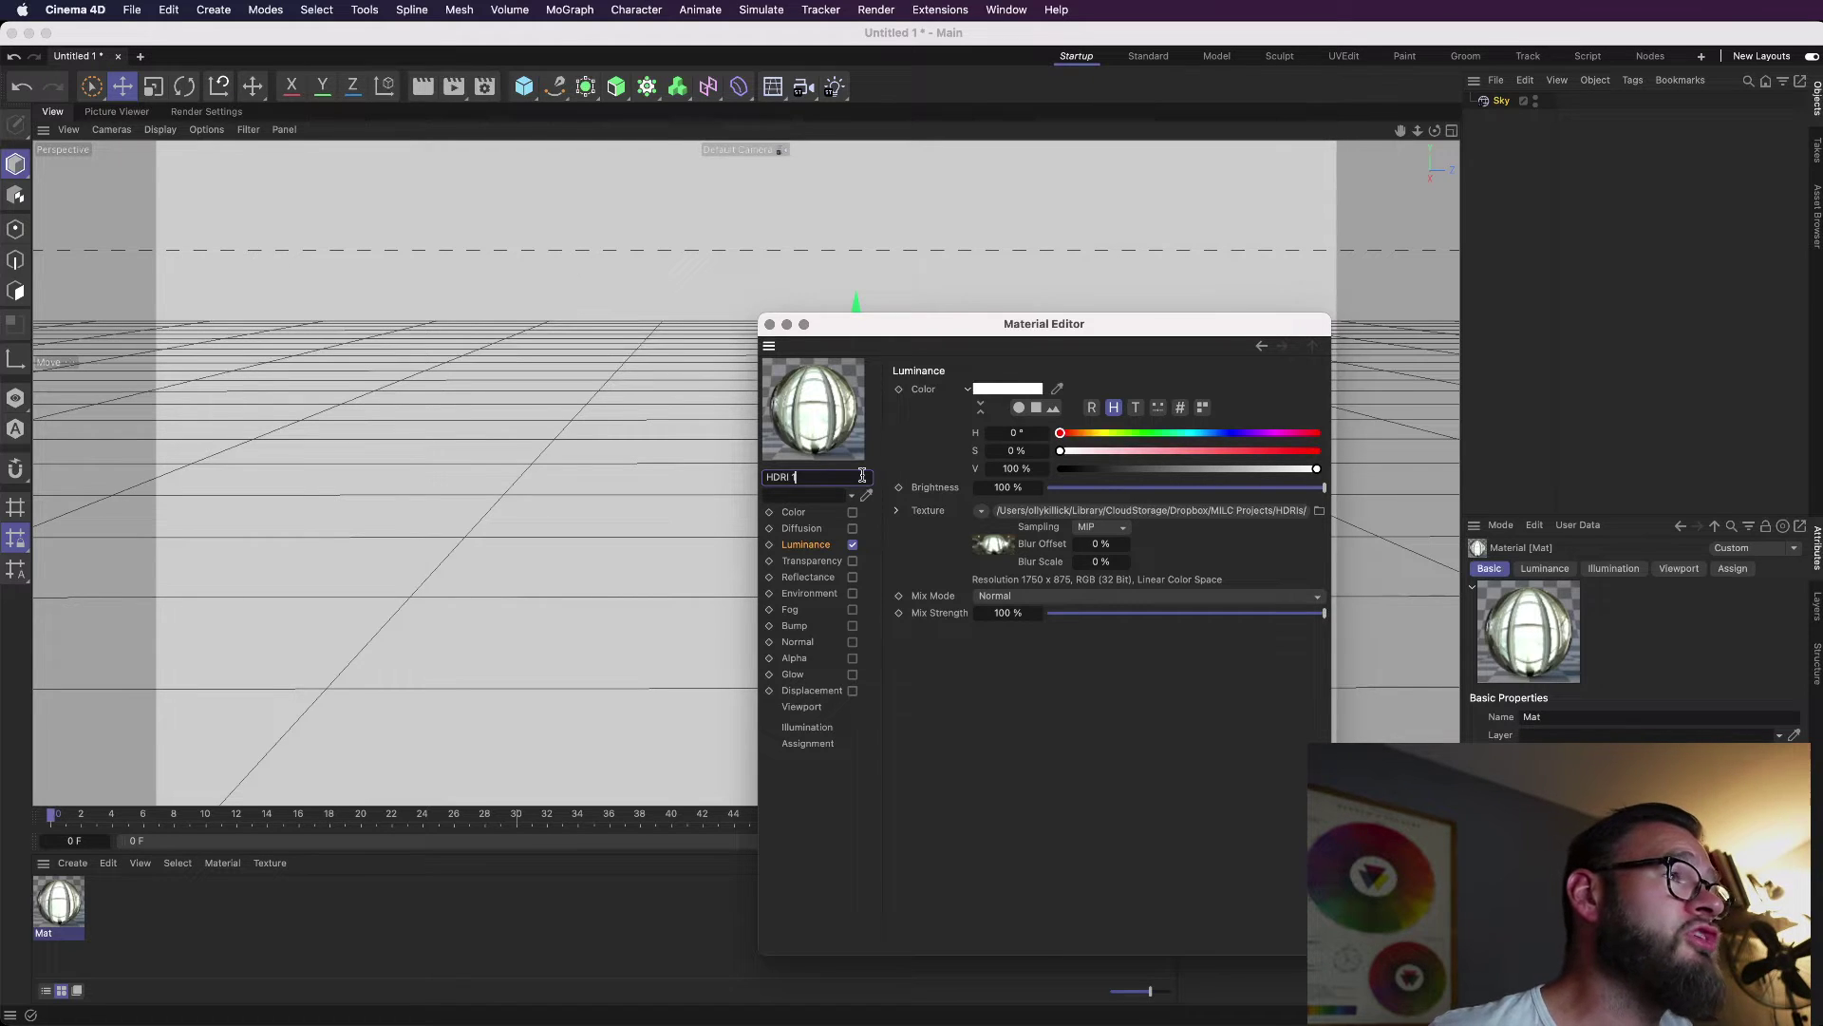
pyautogui.press('Return')
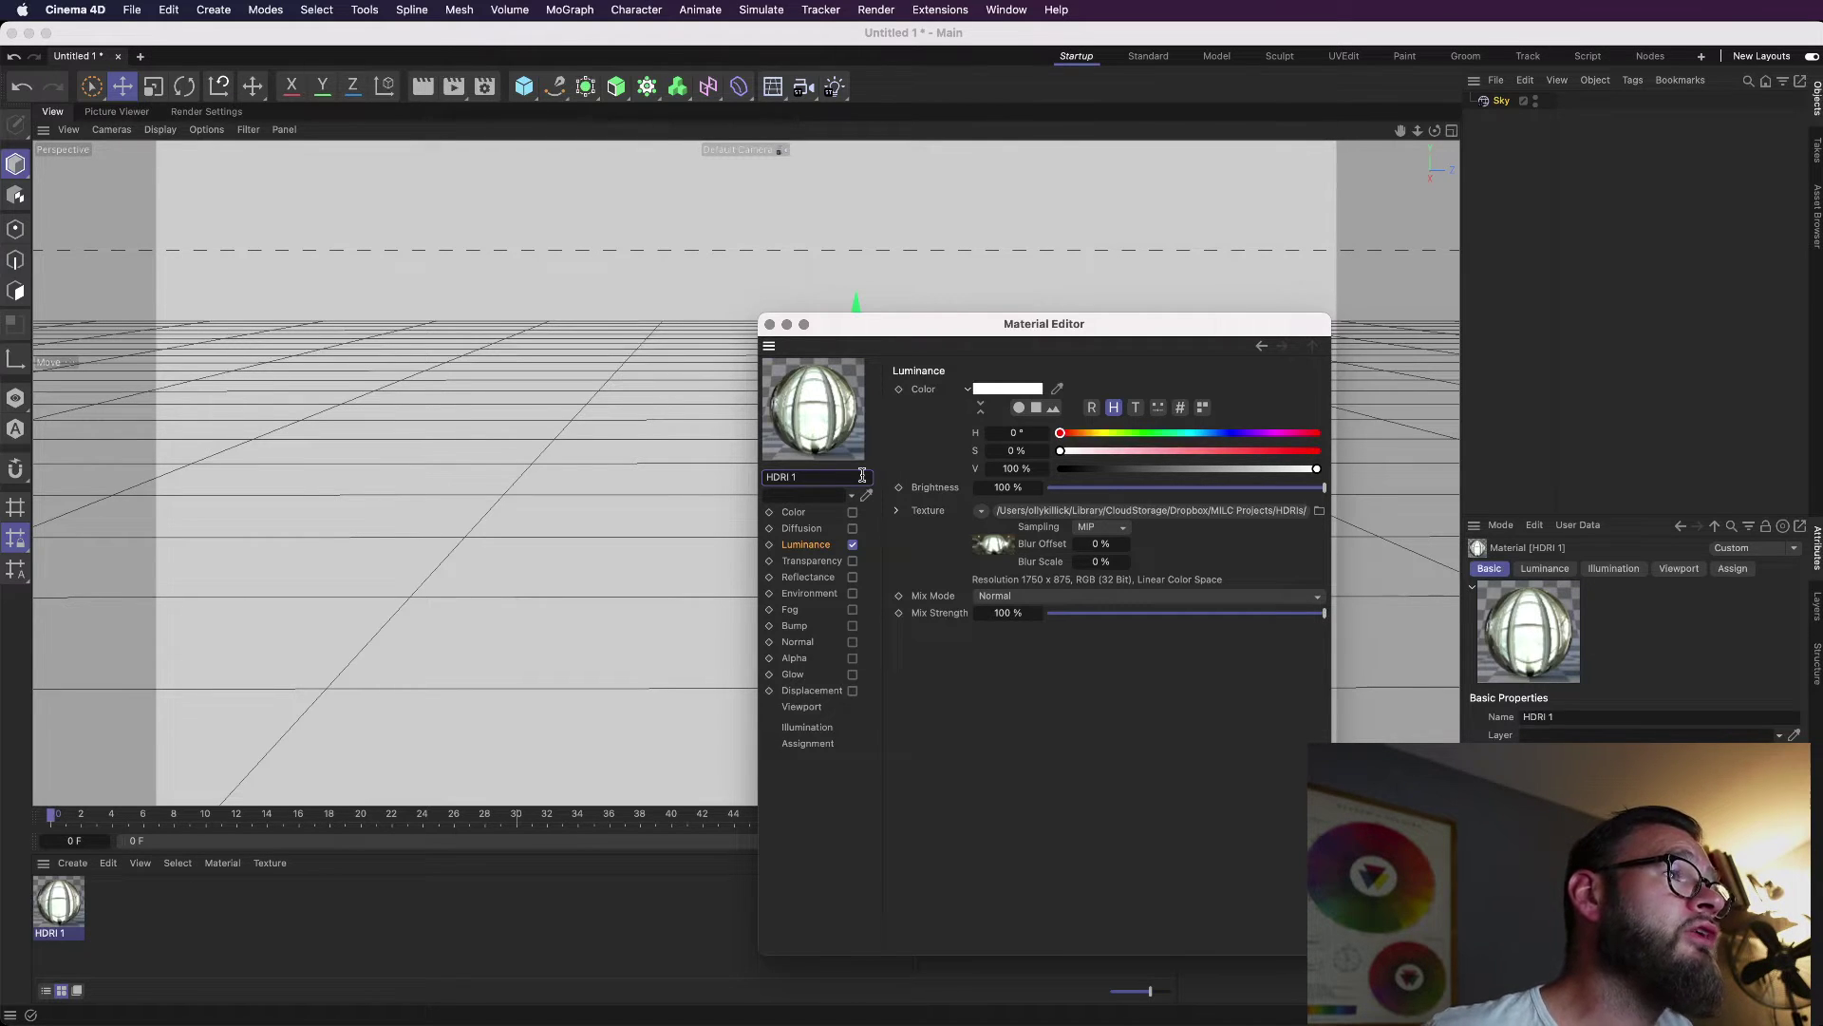
pyautogui.click(981, 512)
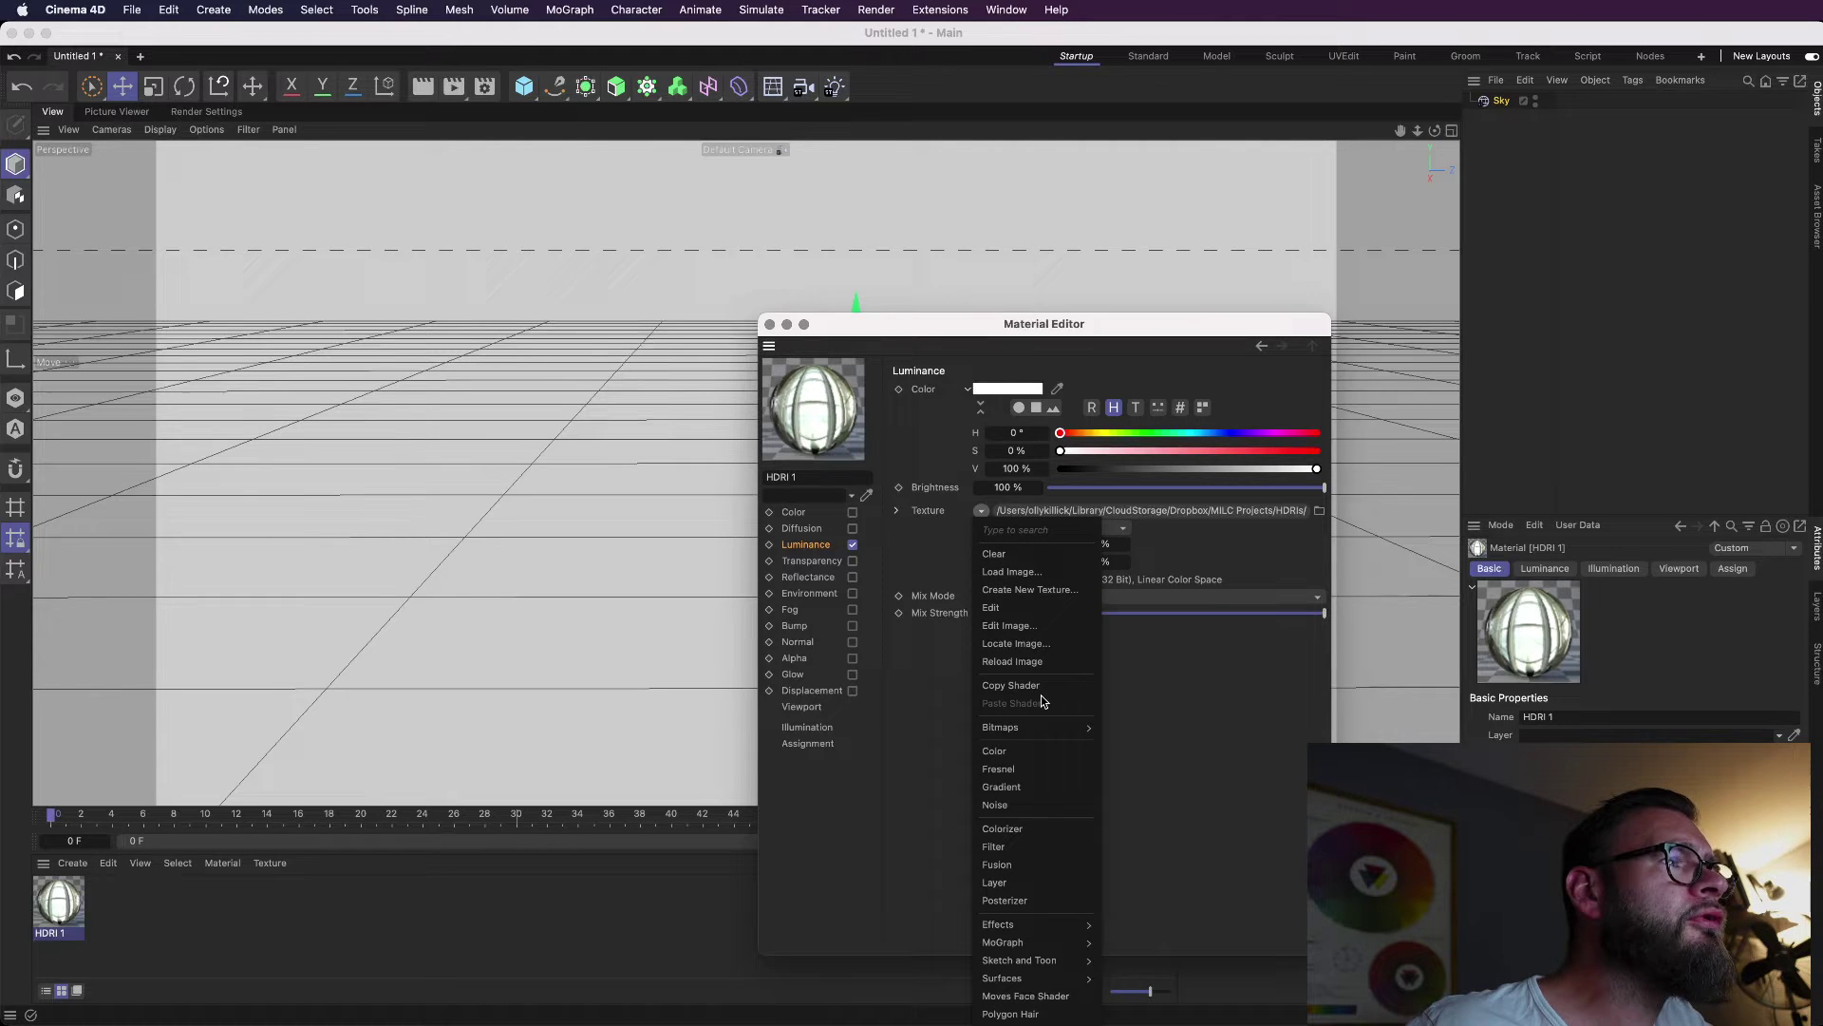
# Wrap the HDRI texture in a Filter shader with saturation at -35 % and hue 0°.
pyautogui.moveTo(1049, 726)
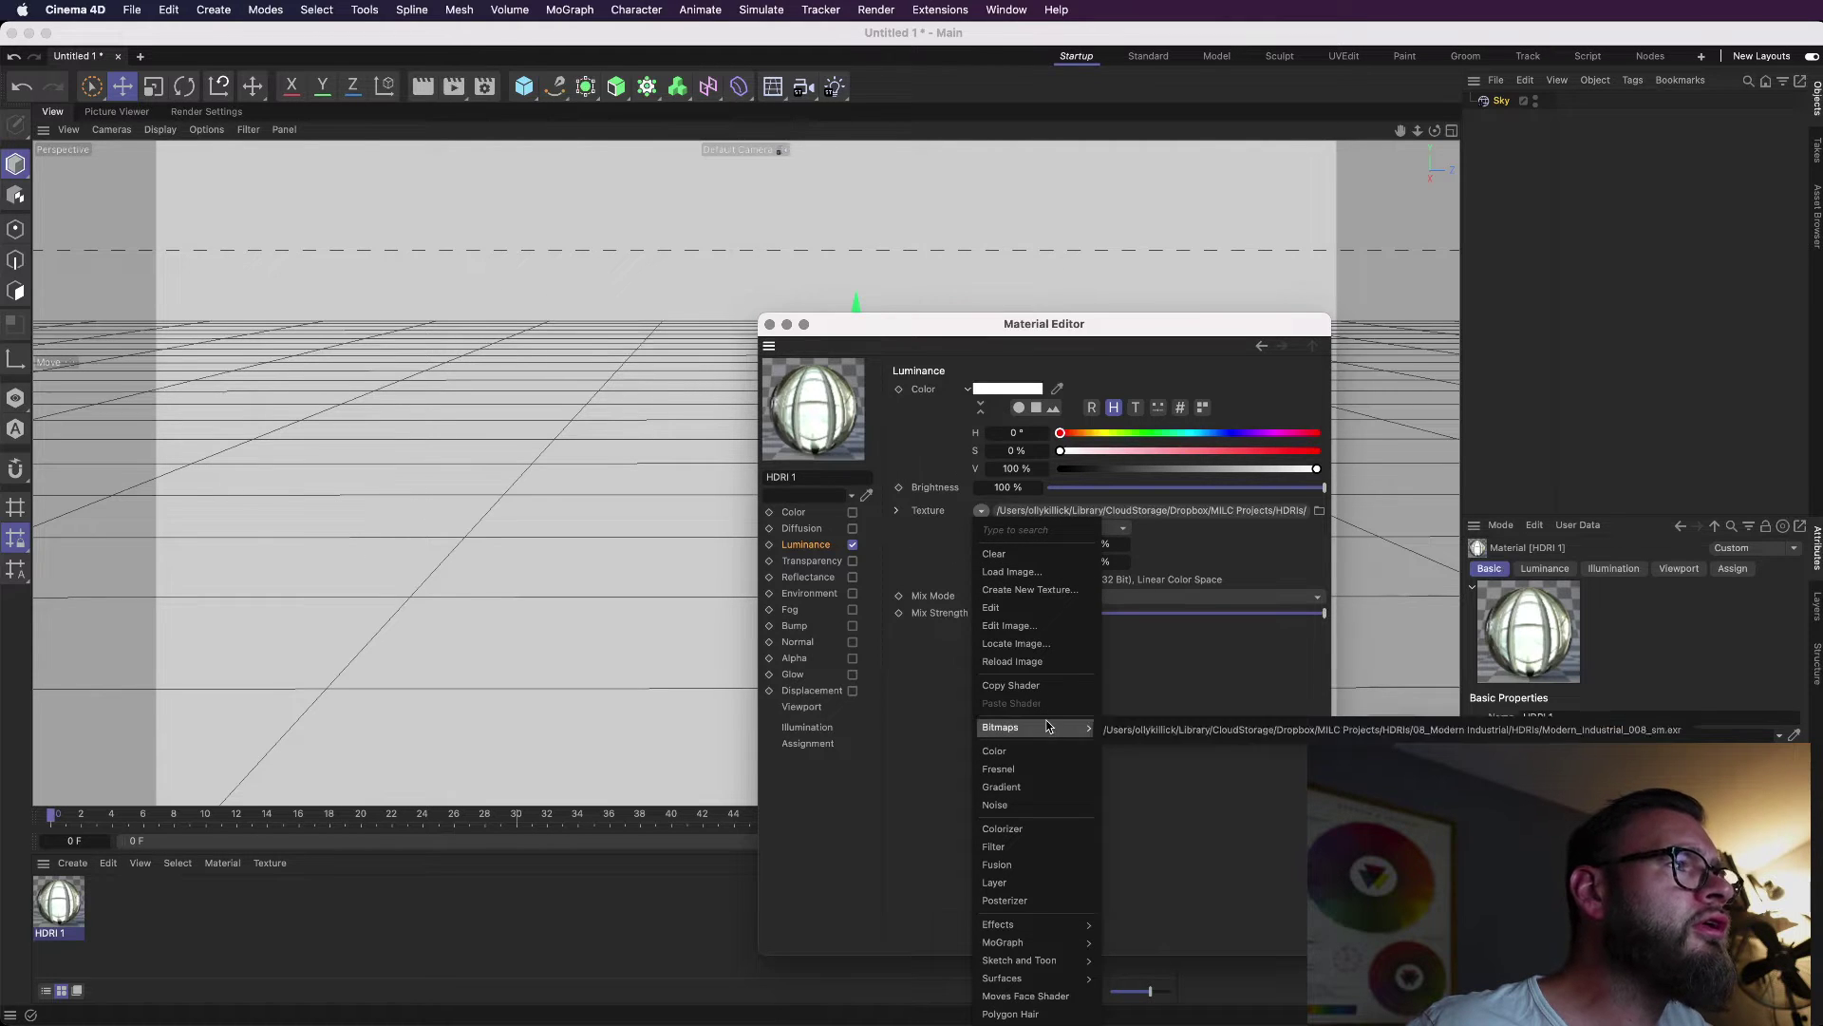
pyautogui.click(1040, 847)
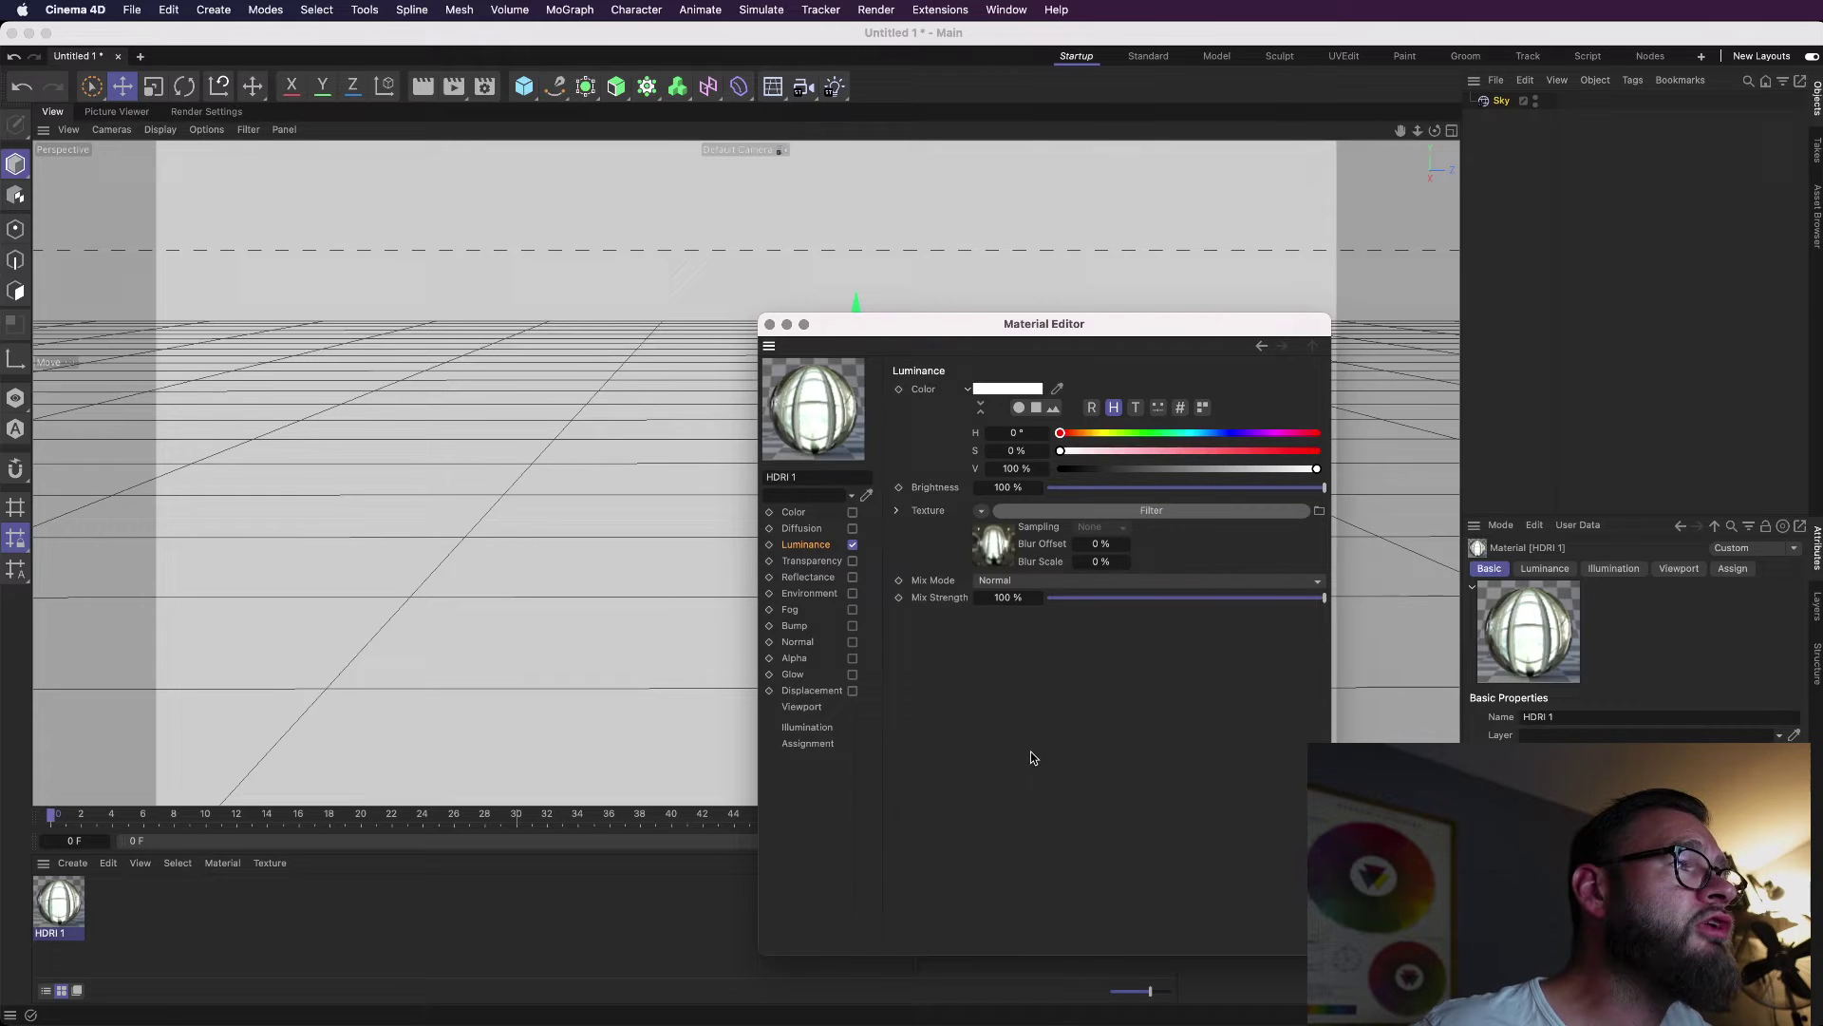
pyautogui.click(999, 548)
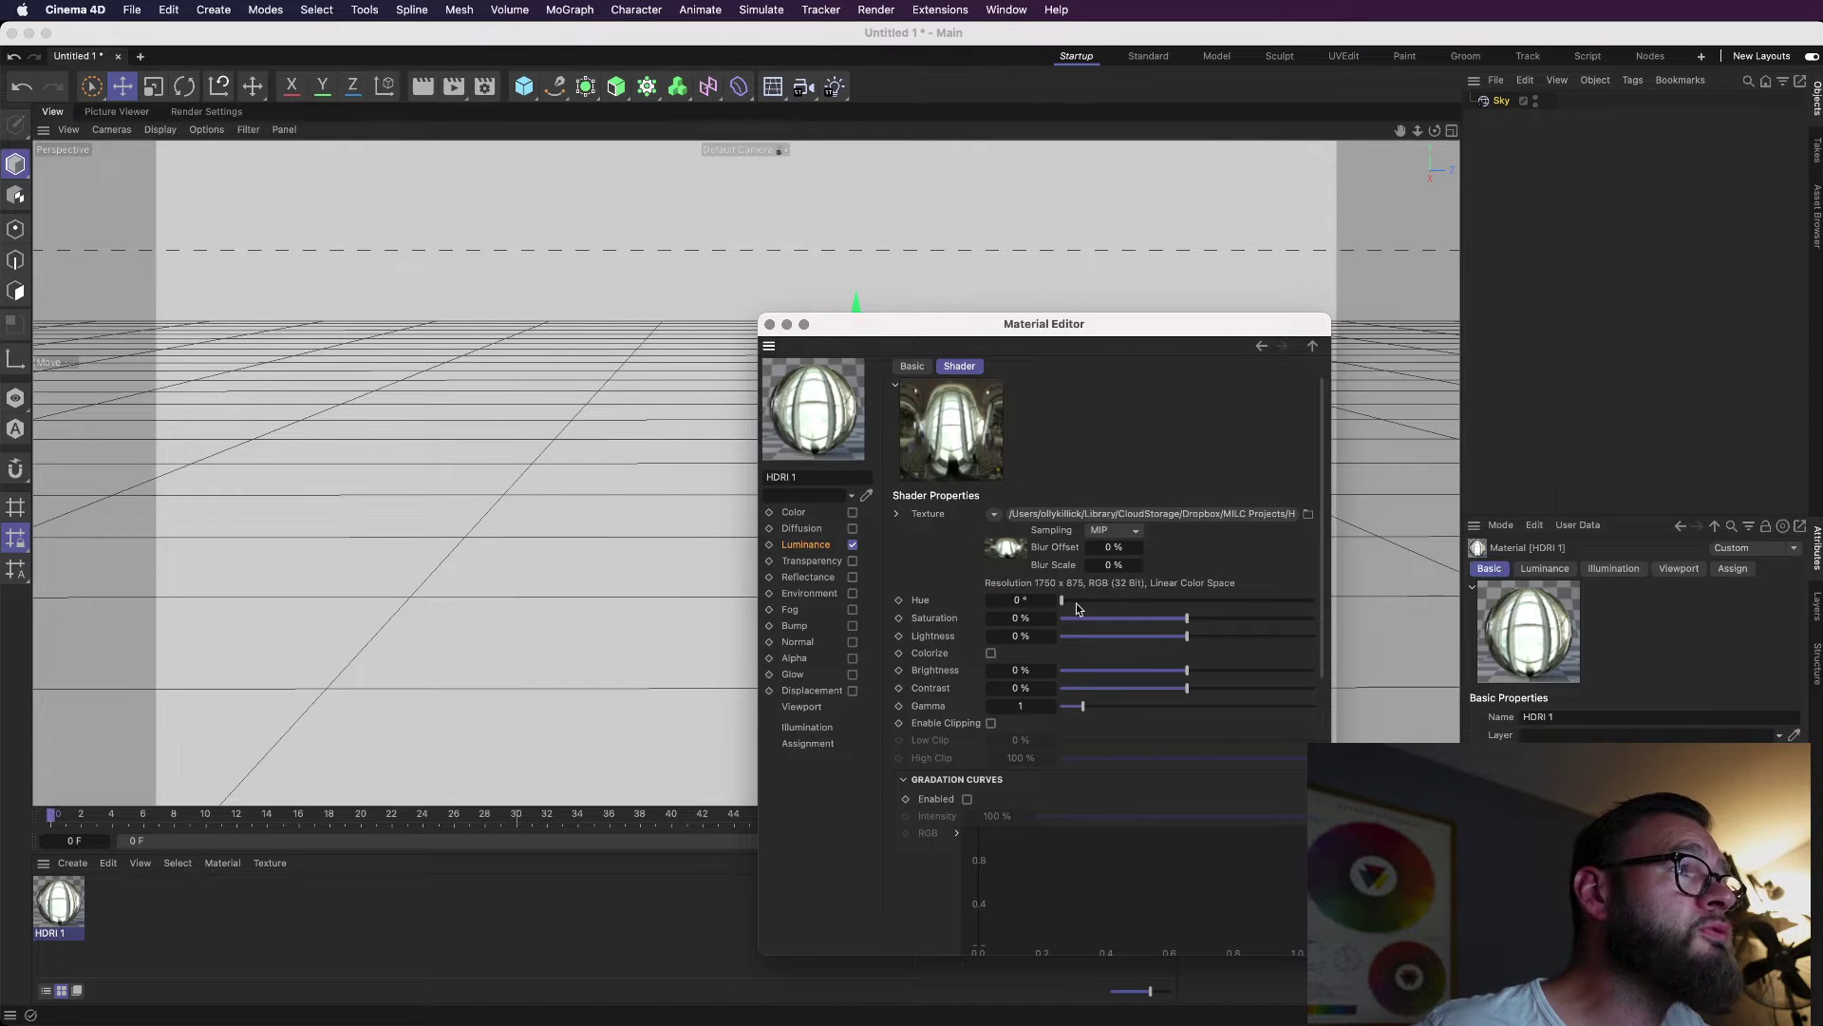
pyautogui.moveTo(1062, 601)
pyautogui.mouseDown()
pyautogui.moveTo(1234, 609)
pyautogui.moveTo(1045, 598)
pyautogui.mouseUp()
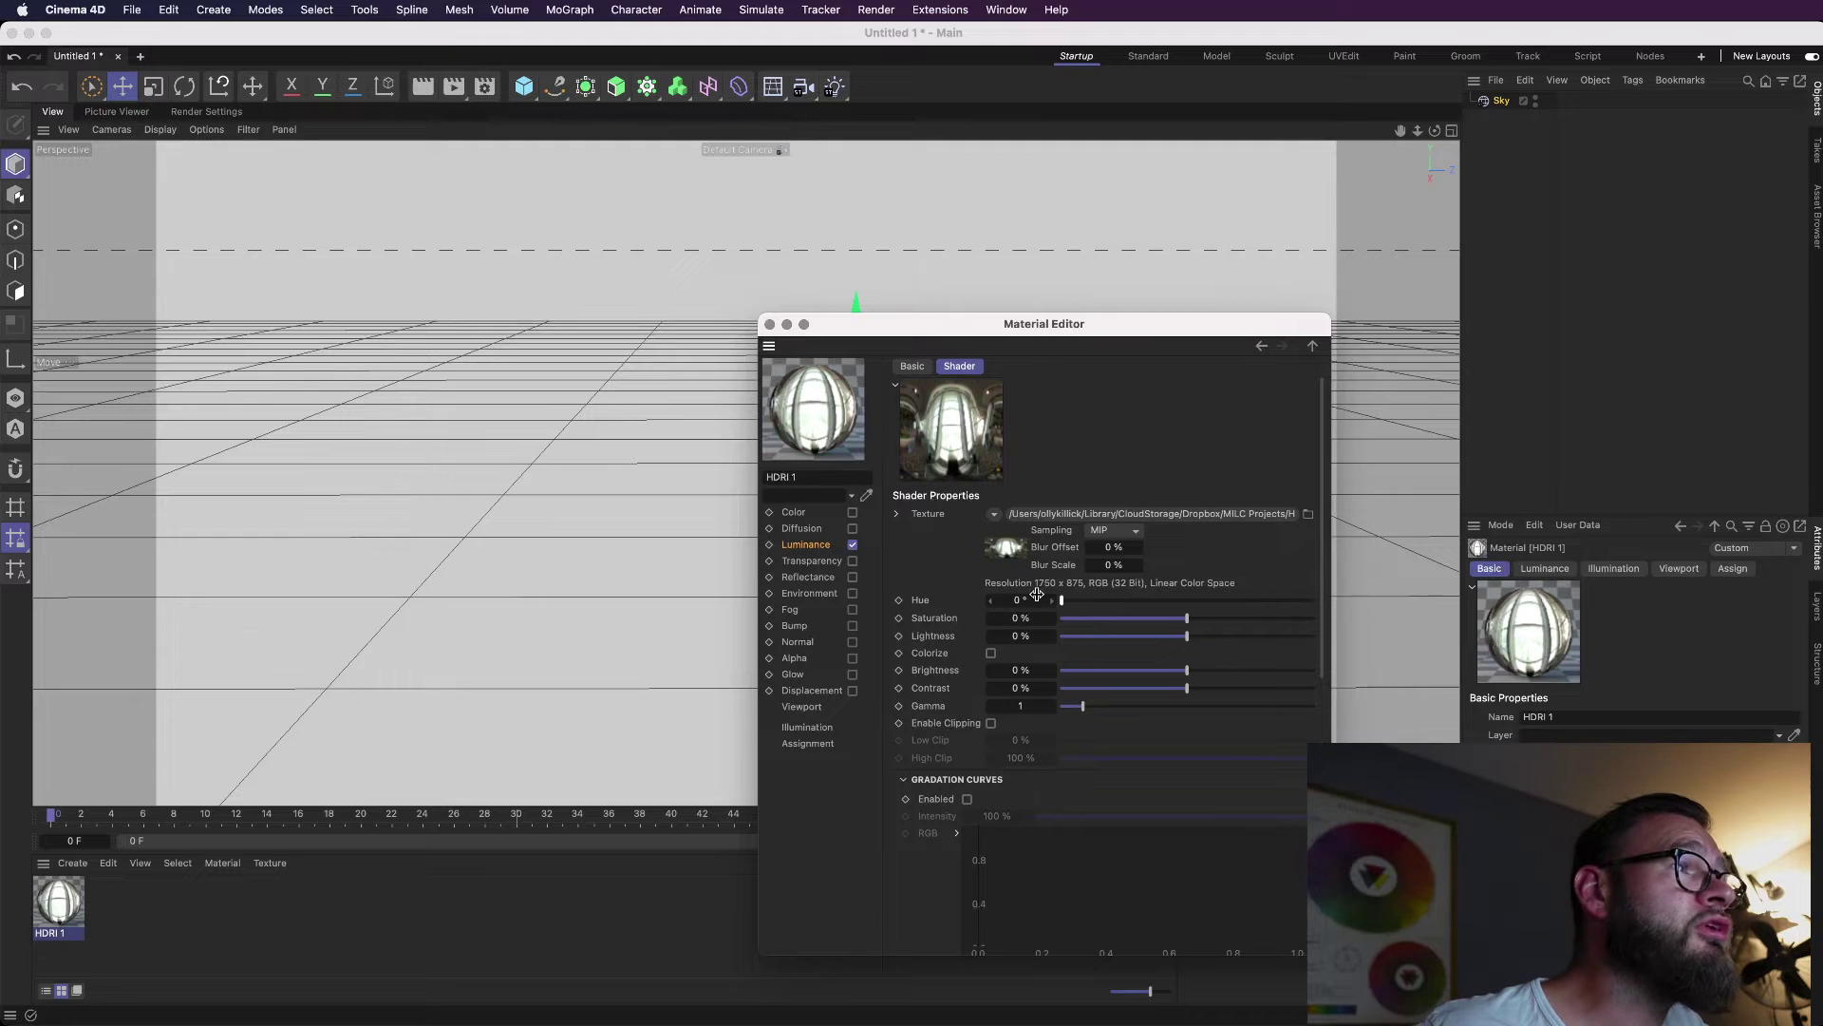
pyautogui.moveTo(1187, 618)
pyautogui.mouseDown()
pyautogui.moveTo(1064, 618)
pyautogui.moveTo(1308, 621)
pyautogui.moveTo(1132, 640)
pyautogui.moveTo(1183, 646)
pyautogui.mouseUp()
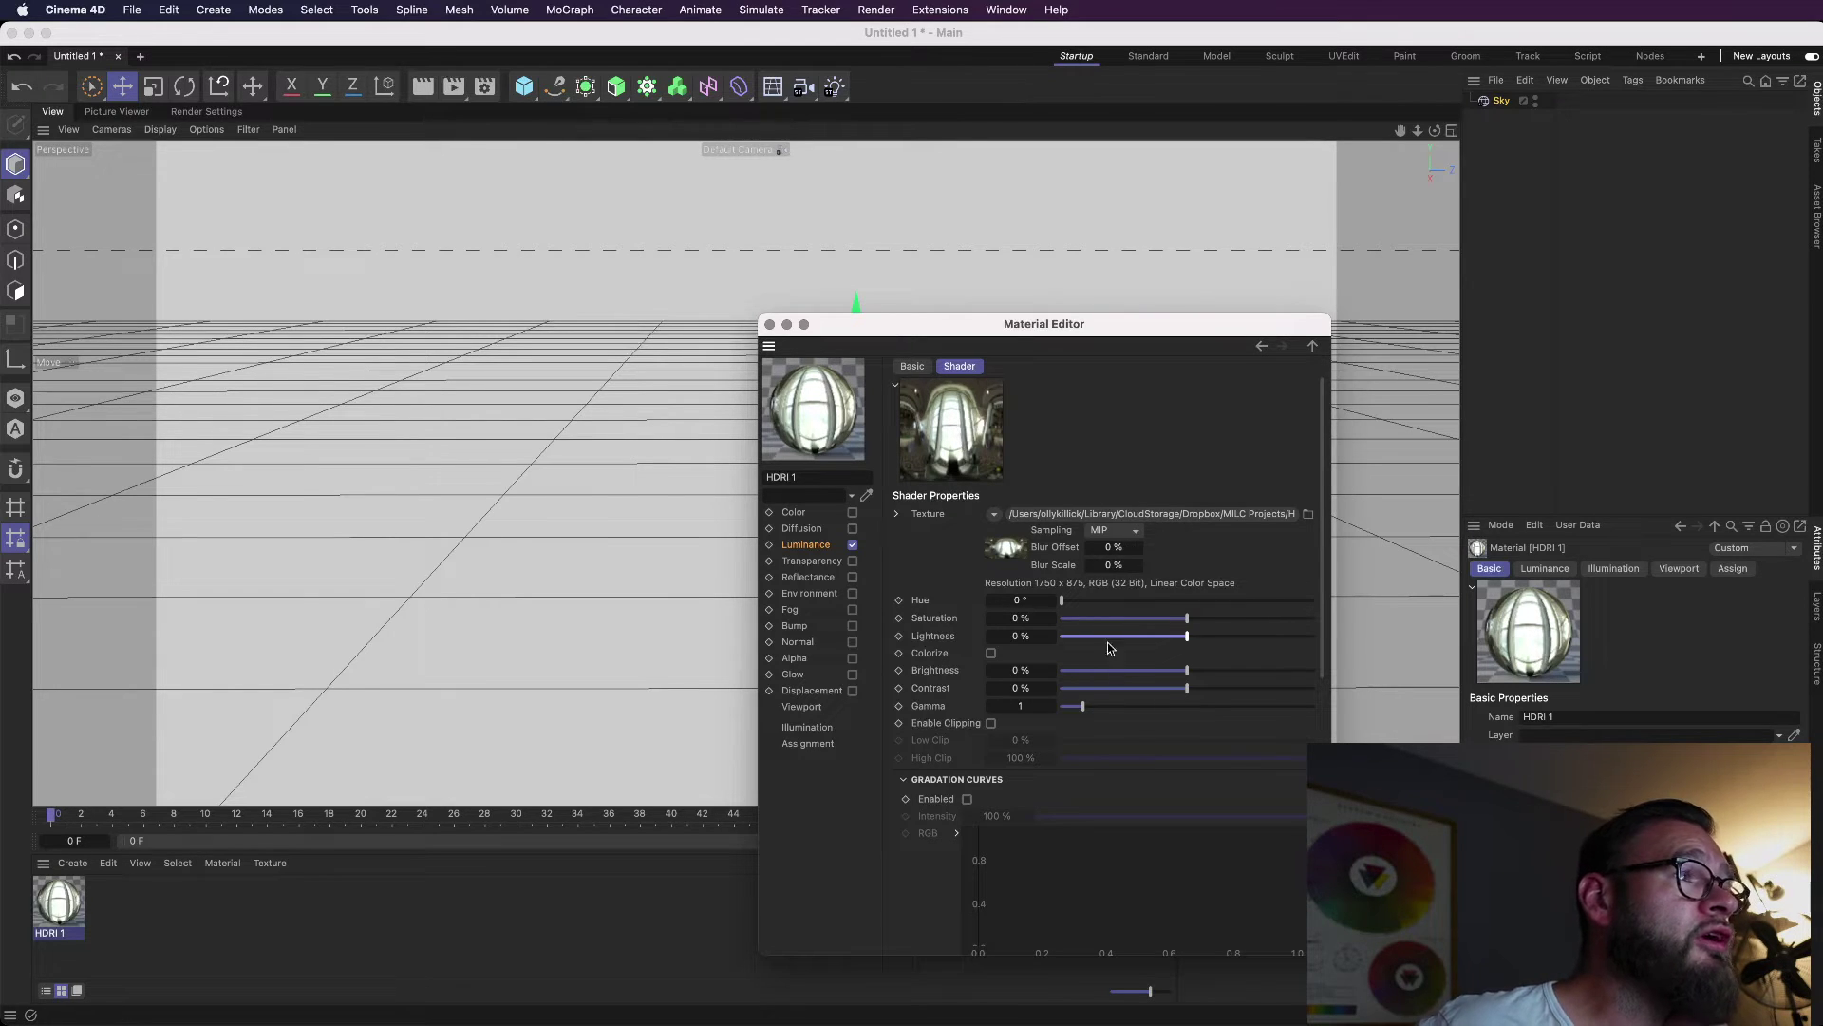
pyautogui.moveTo(1187, 618); pyautogui.dragTo(1142, 630)
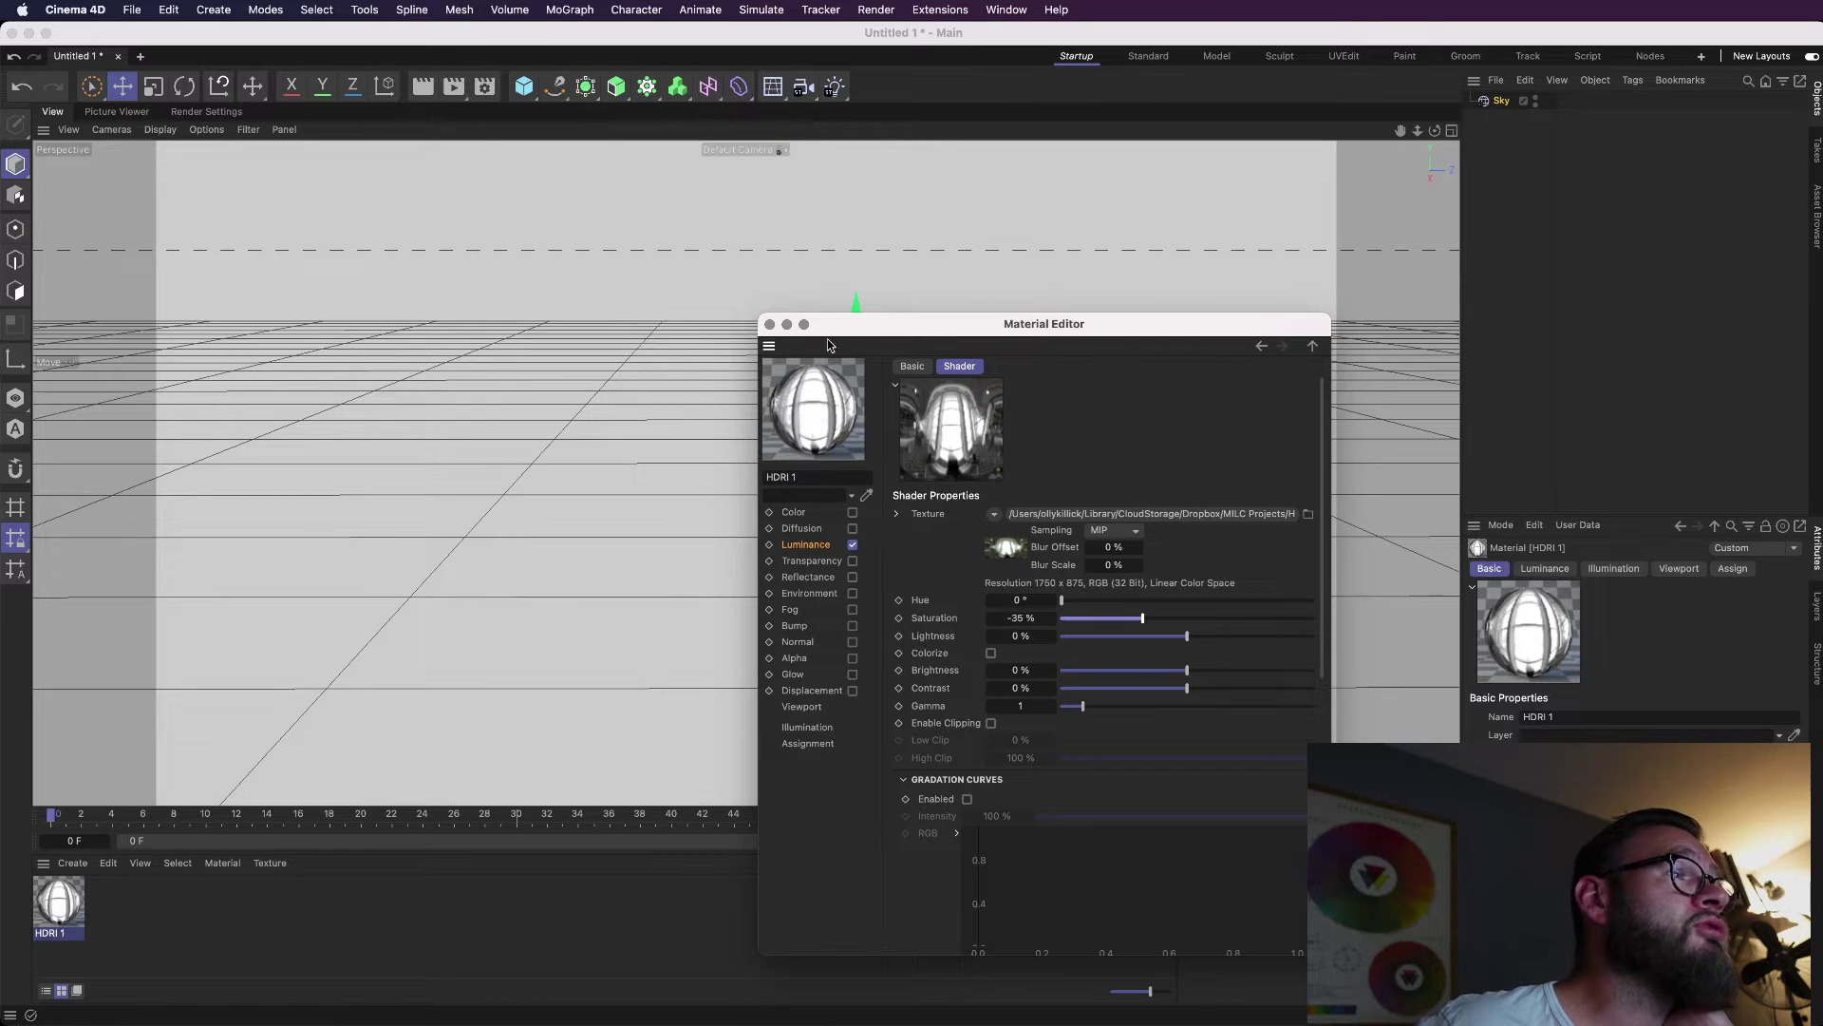
# Drag HDRI 1 onto the Sky object, turning the backdrop bright white.
pyautogui.click(770, 324)
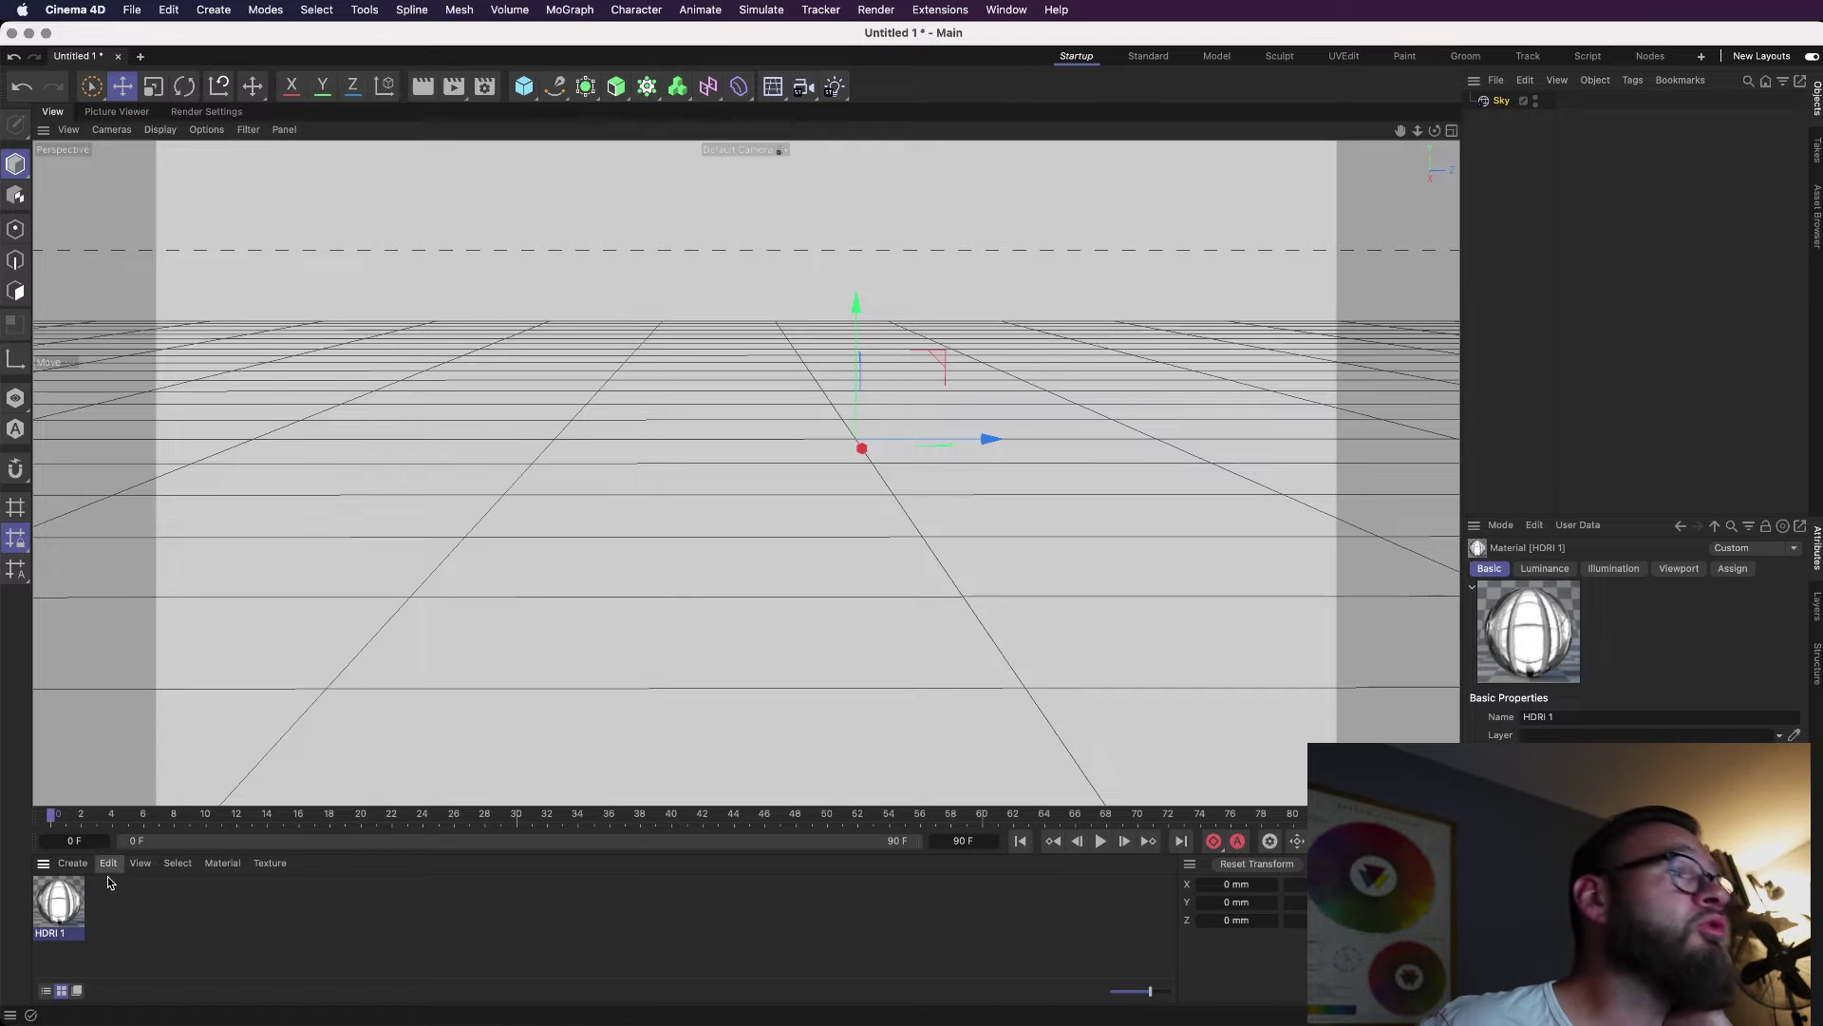
pyautogui.moveTo(66, 896); pyautogui.dragTo(1498, 101)
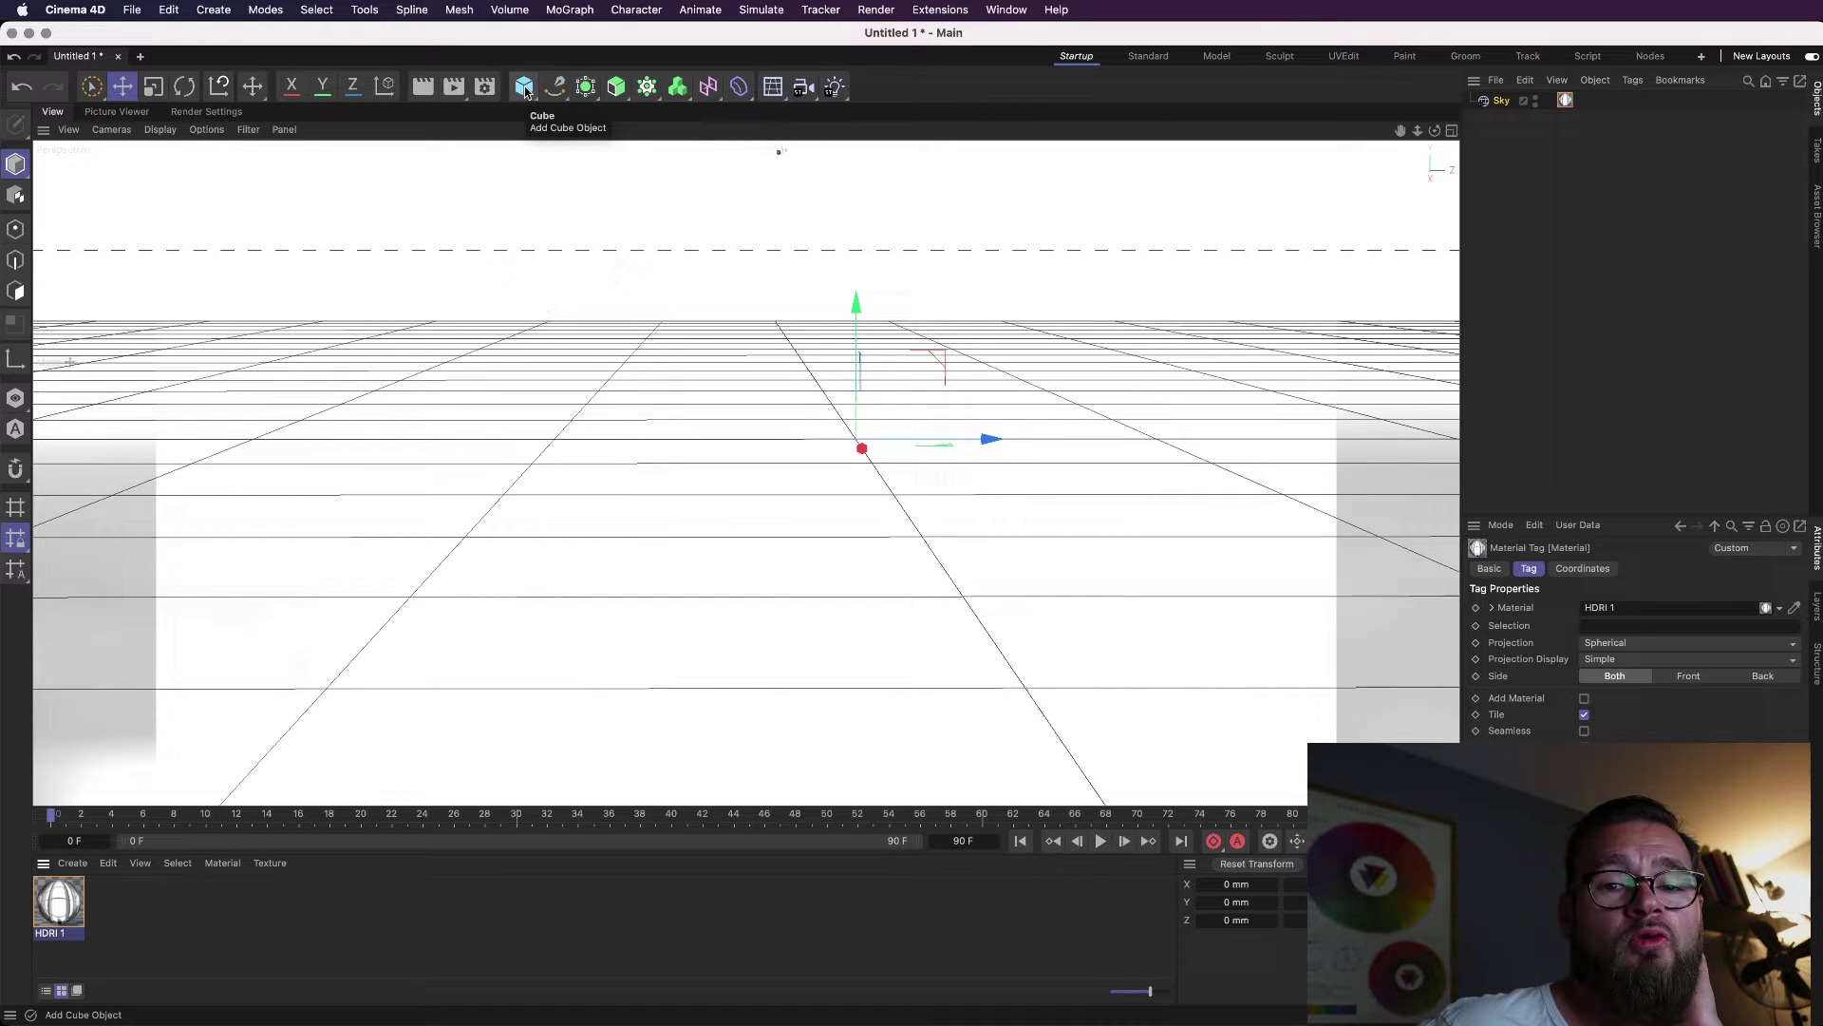
# Add a 4000 × 4000 mm Plane and move it below Sky in the Object Manager.
pyautogui.click(525, 90)
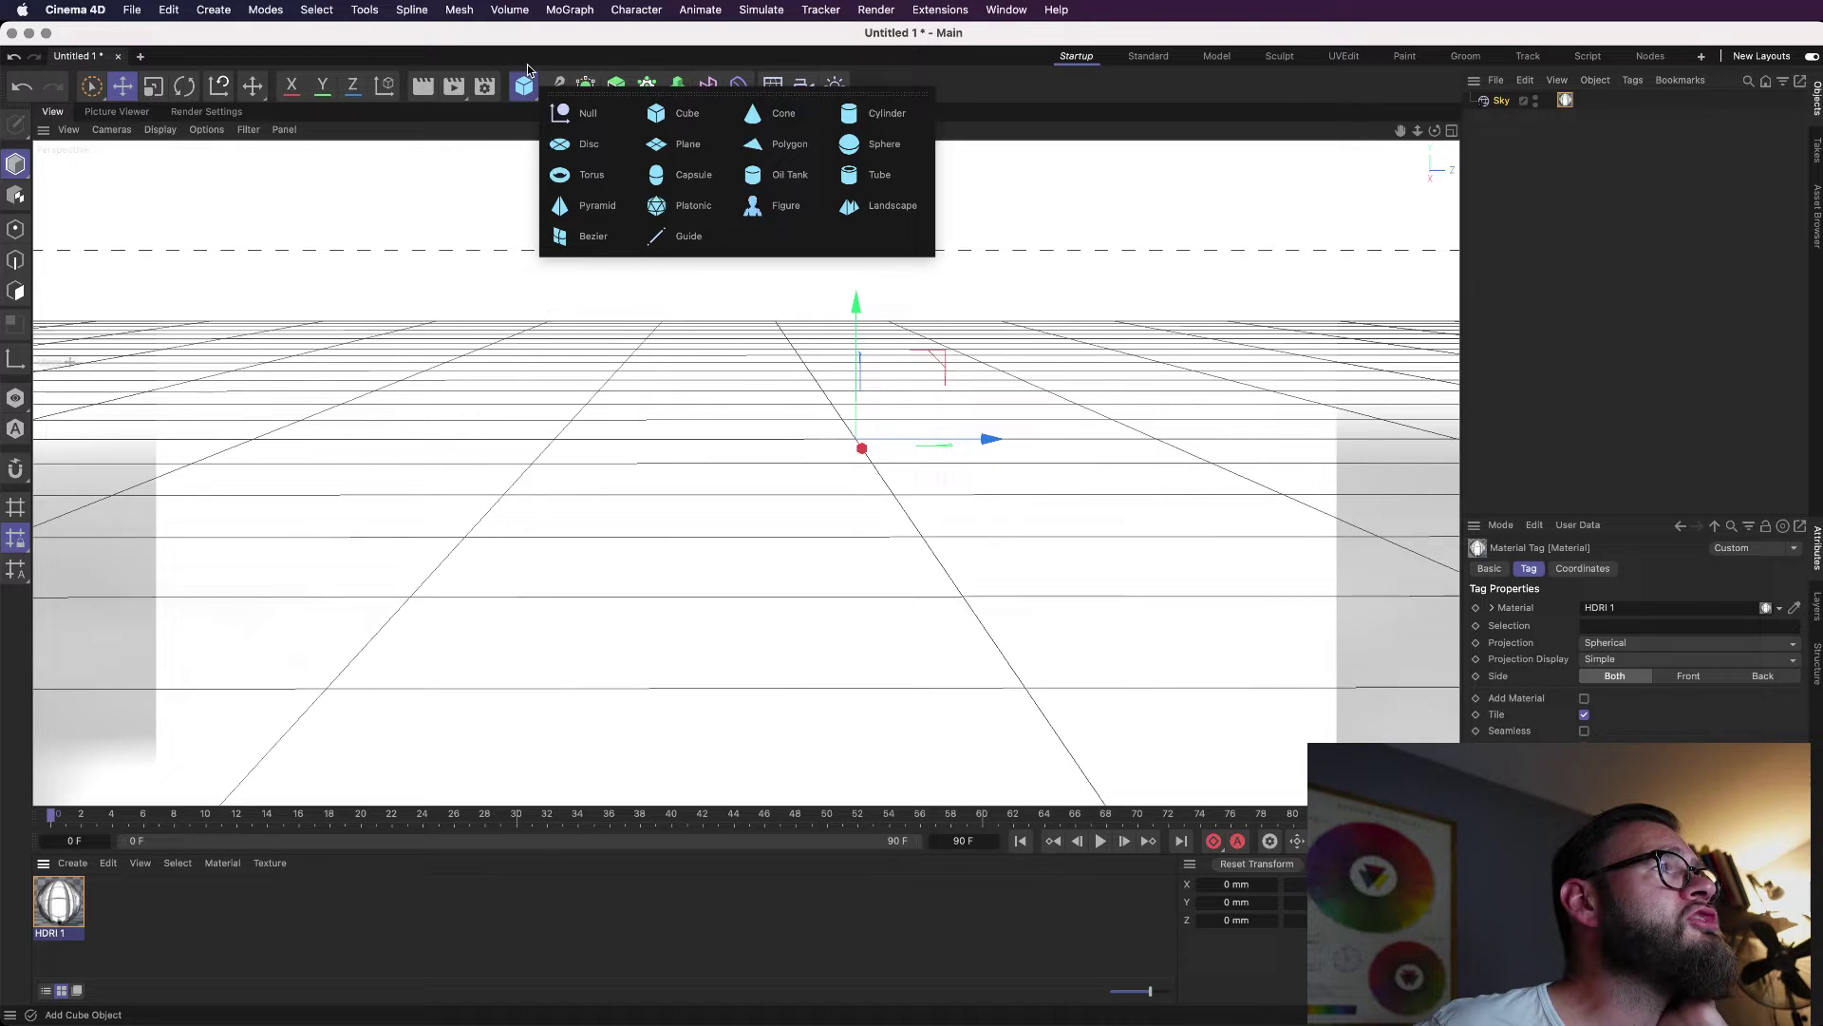
pyautogui.click(774, 89)
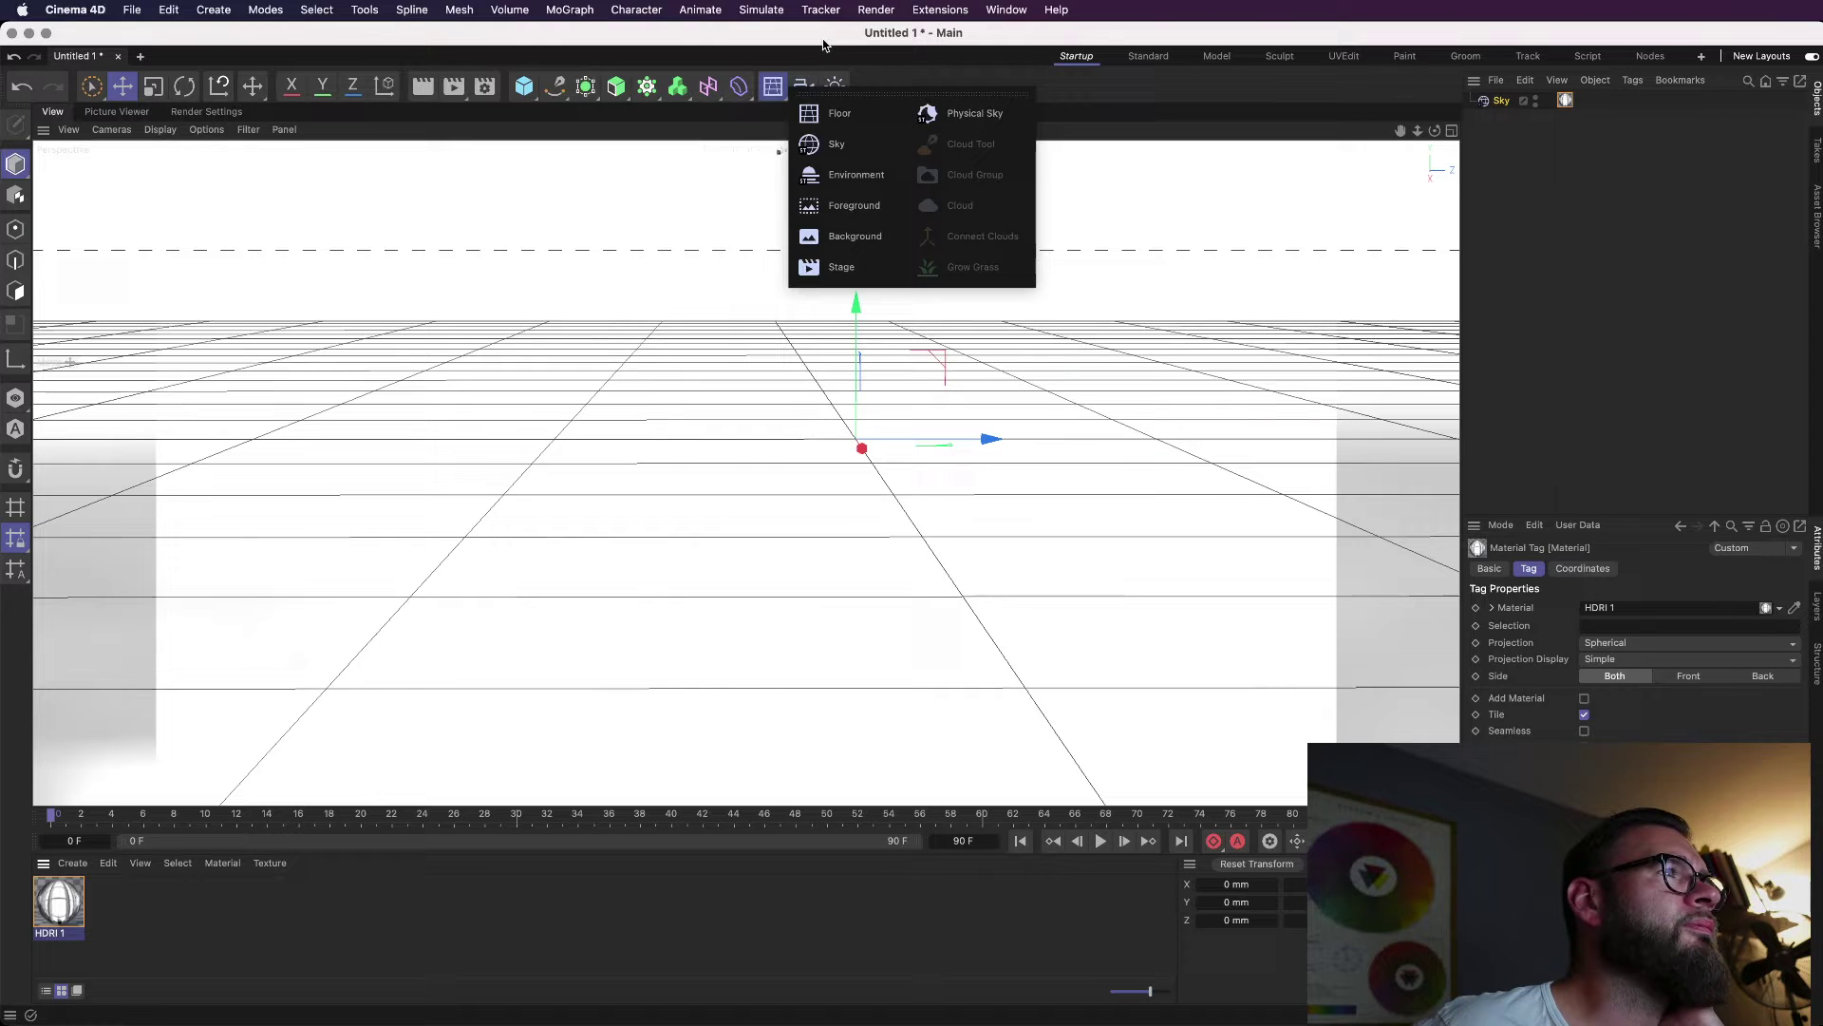
pyautogui.click(525, 86)
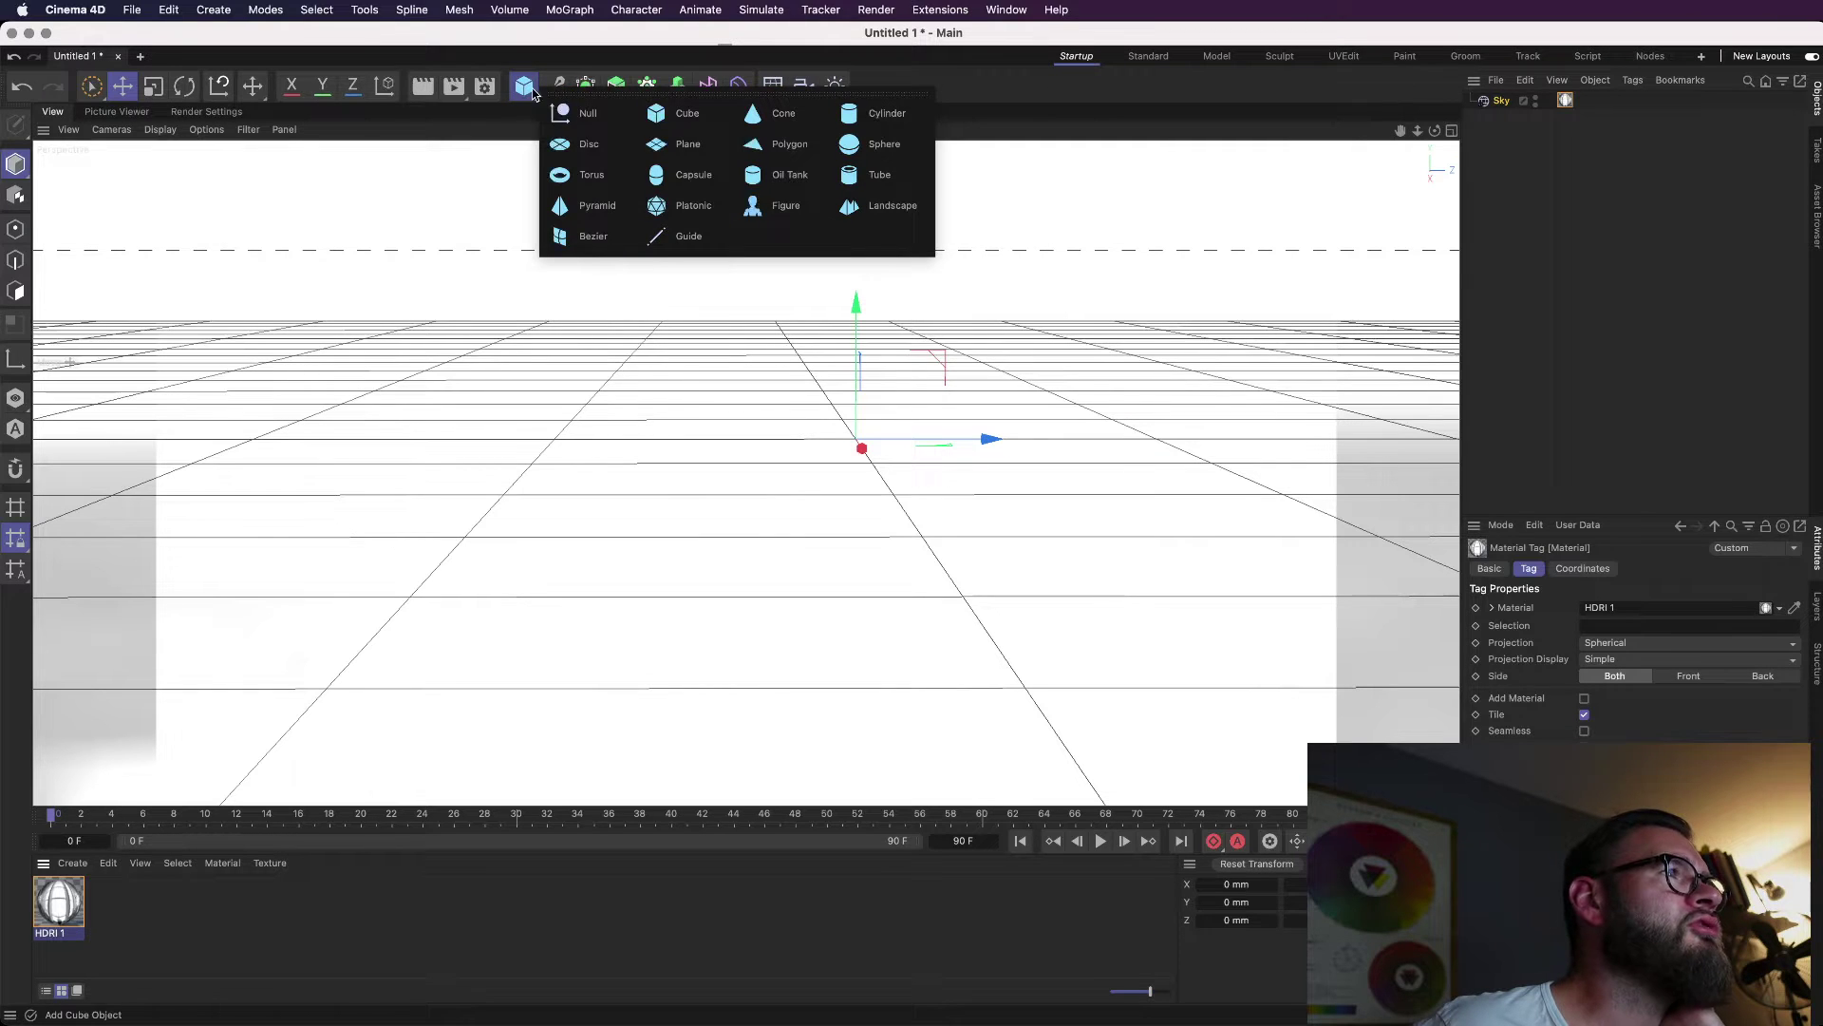
pyautogui.click(686, 143)
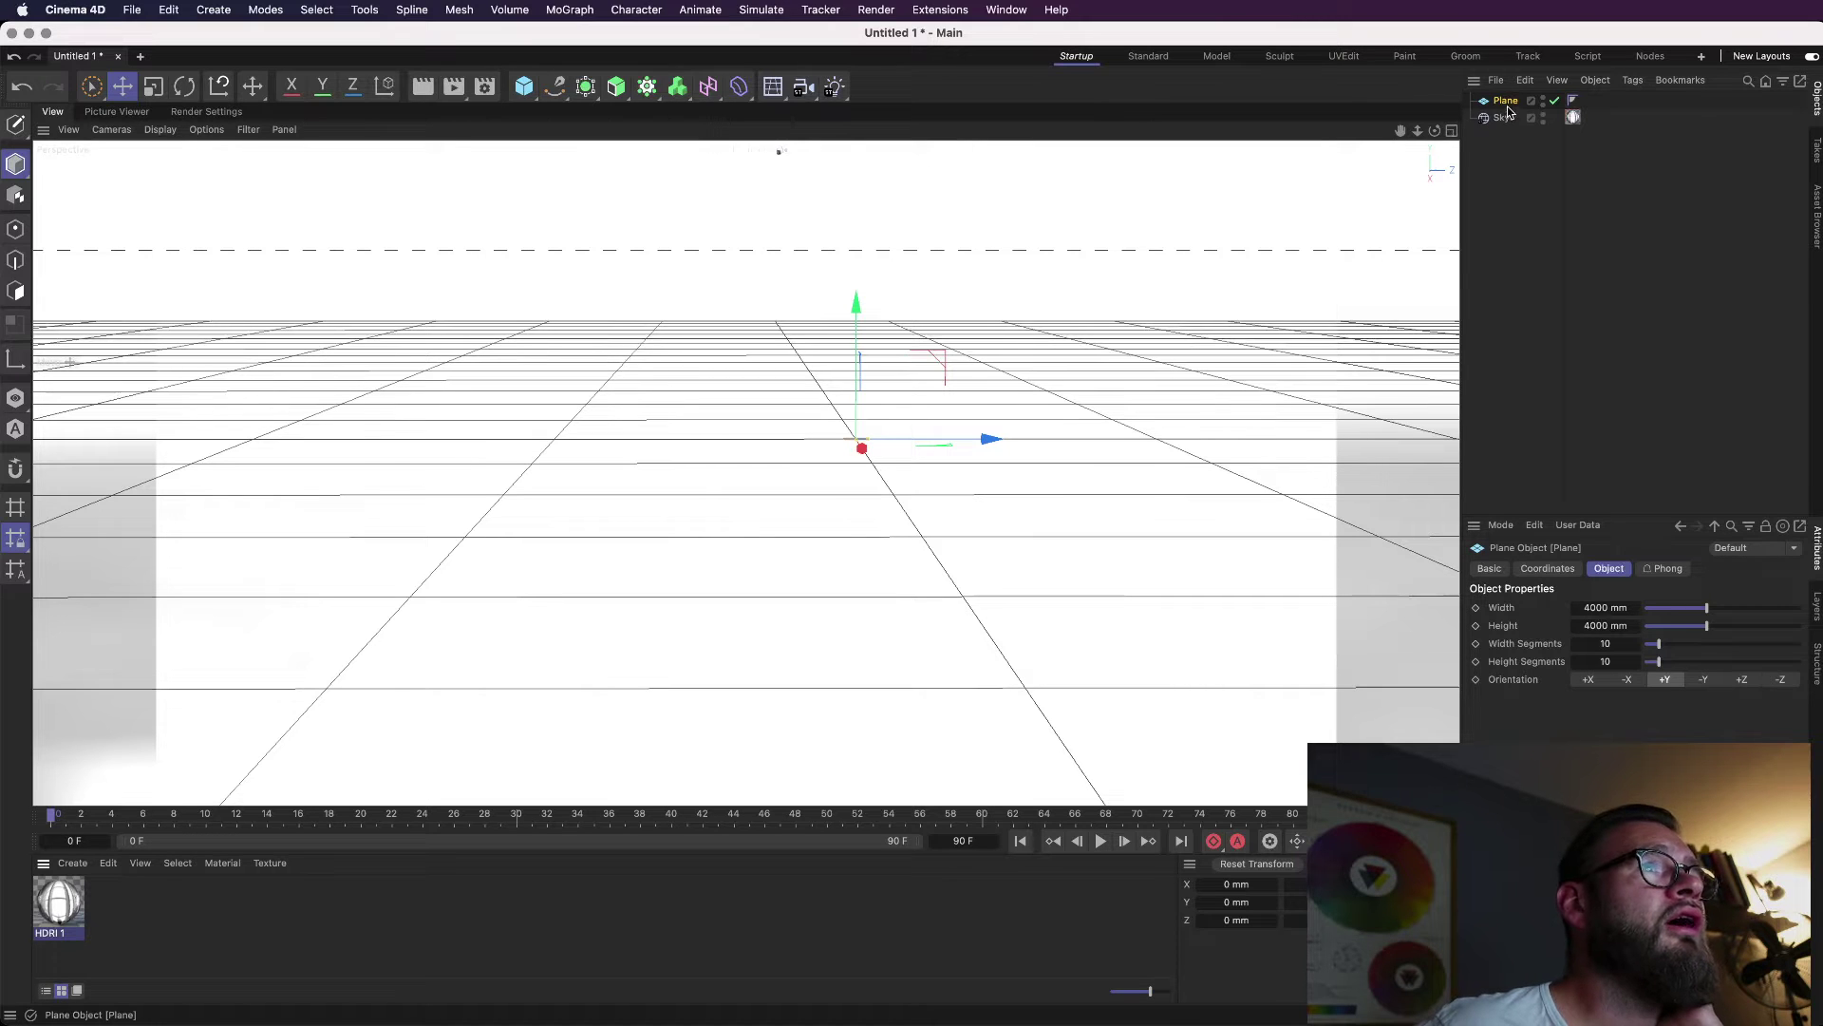
pyautogui.moveTo(1505, 100); pyautogui.dragTo(1502, 154)
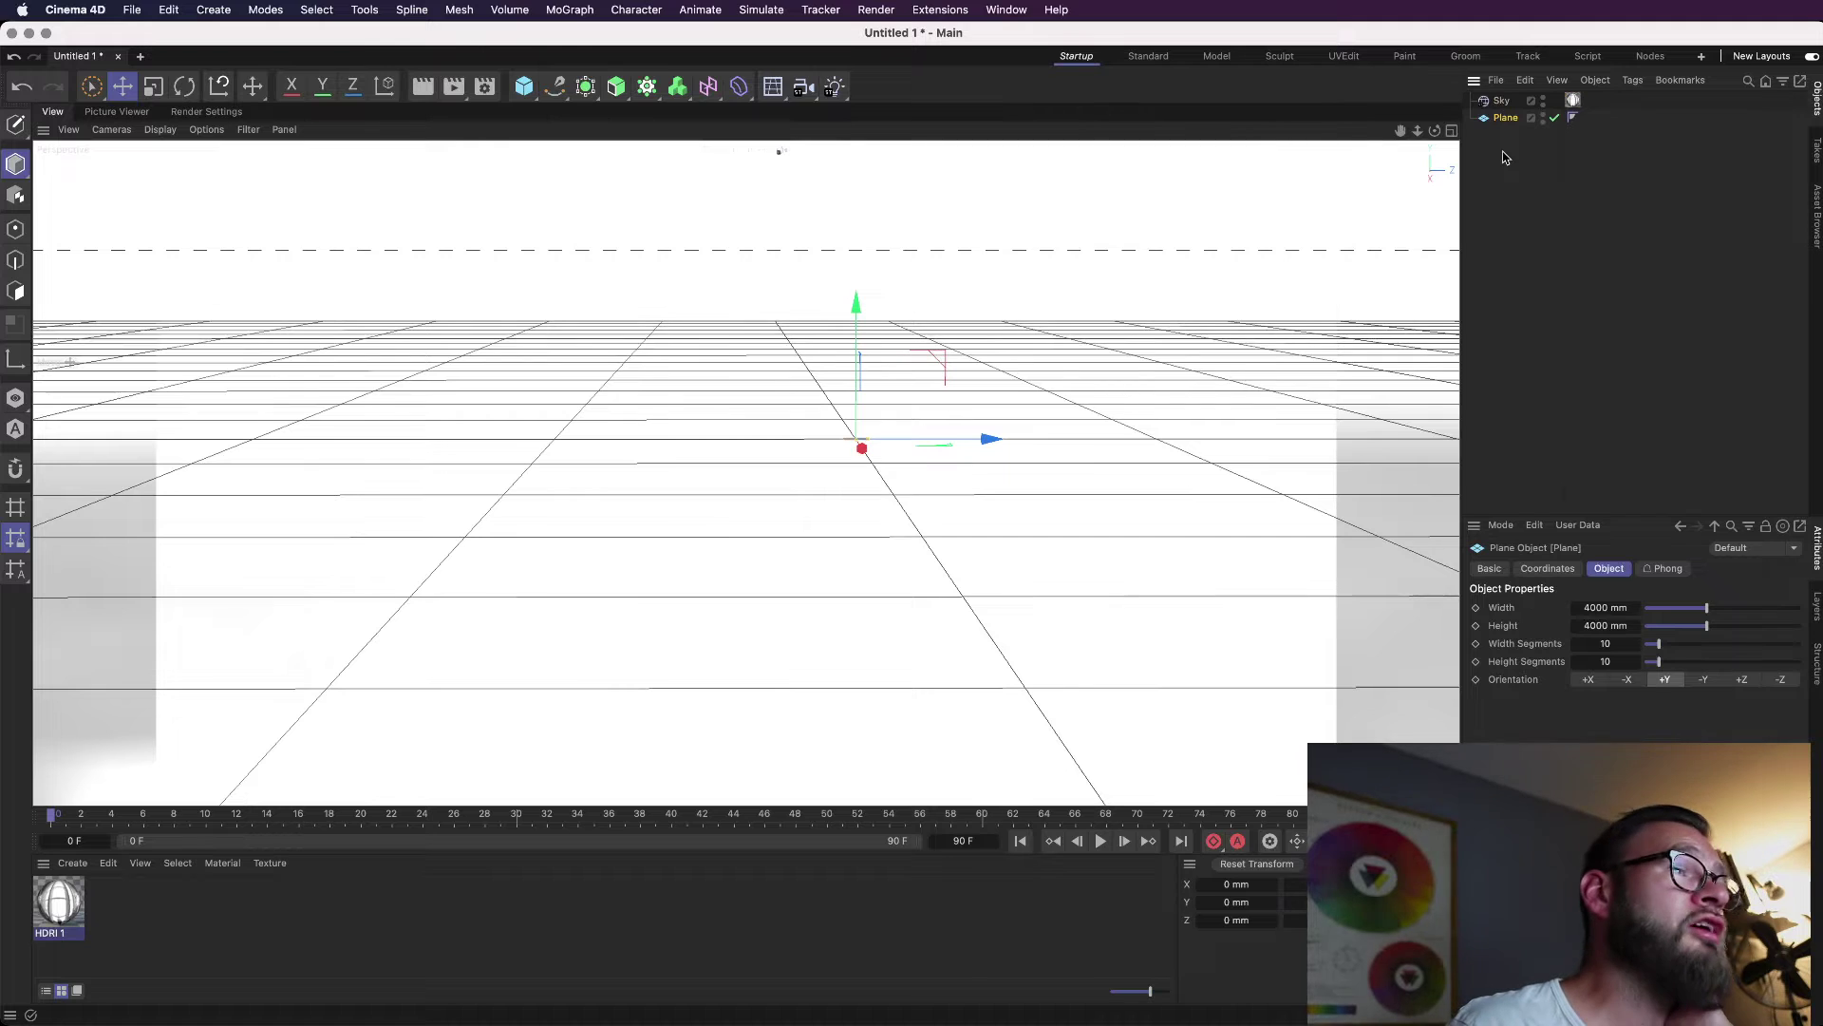
# Frame the 4000 × 4000 mm floor plane in the four-view layout, undoing an accidental move.
pyautogui.press('F5')
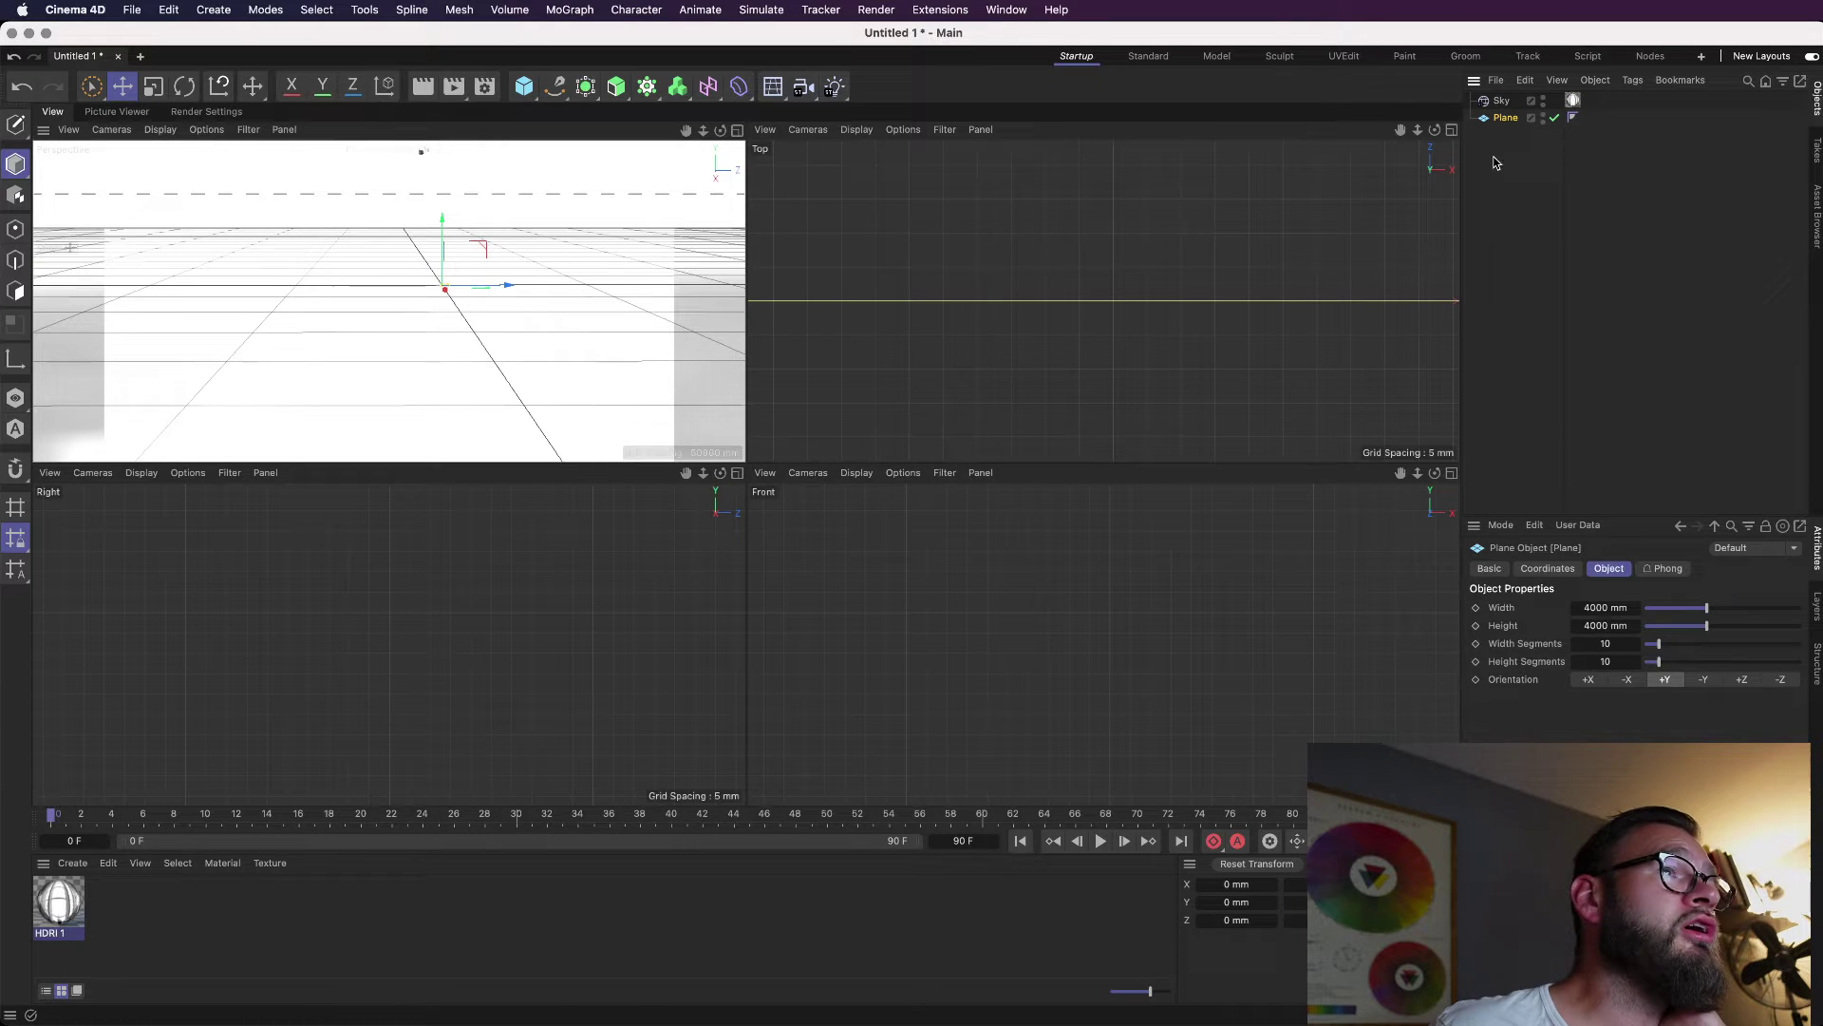
pyautogui.moveTo(1417, 129); pyautogui.dragTo(1425, 152)
pyautogui.press('h')
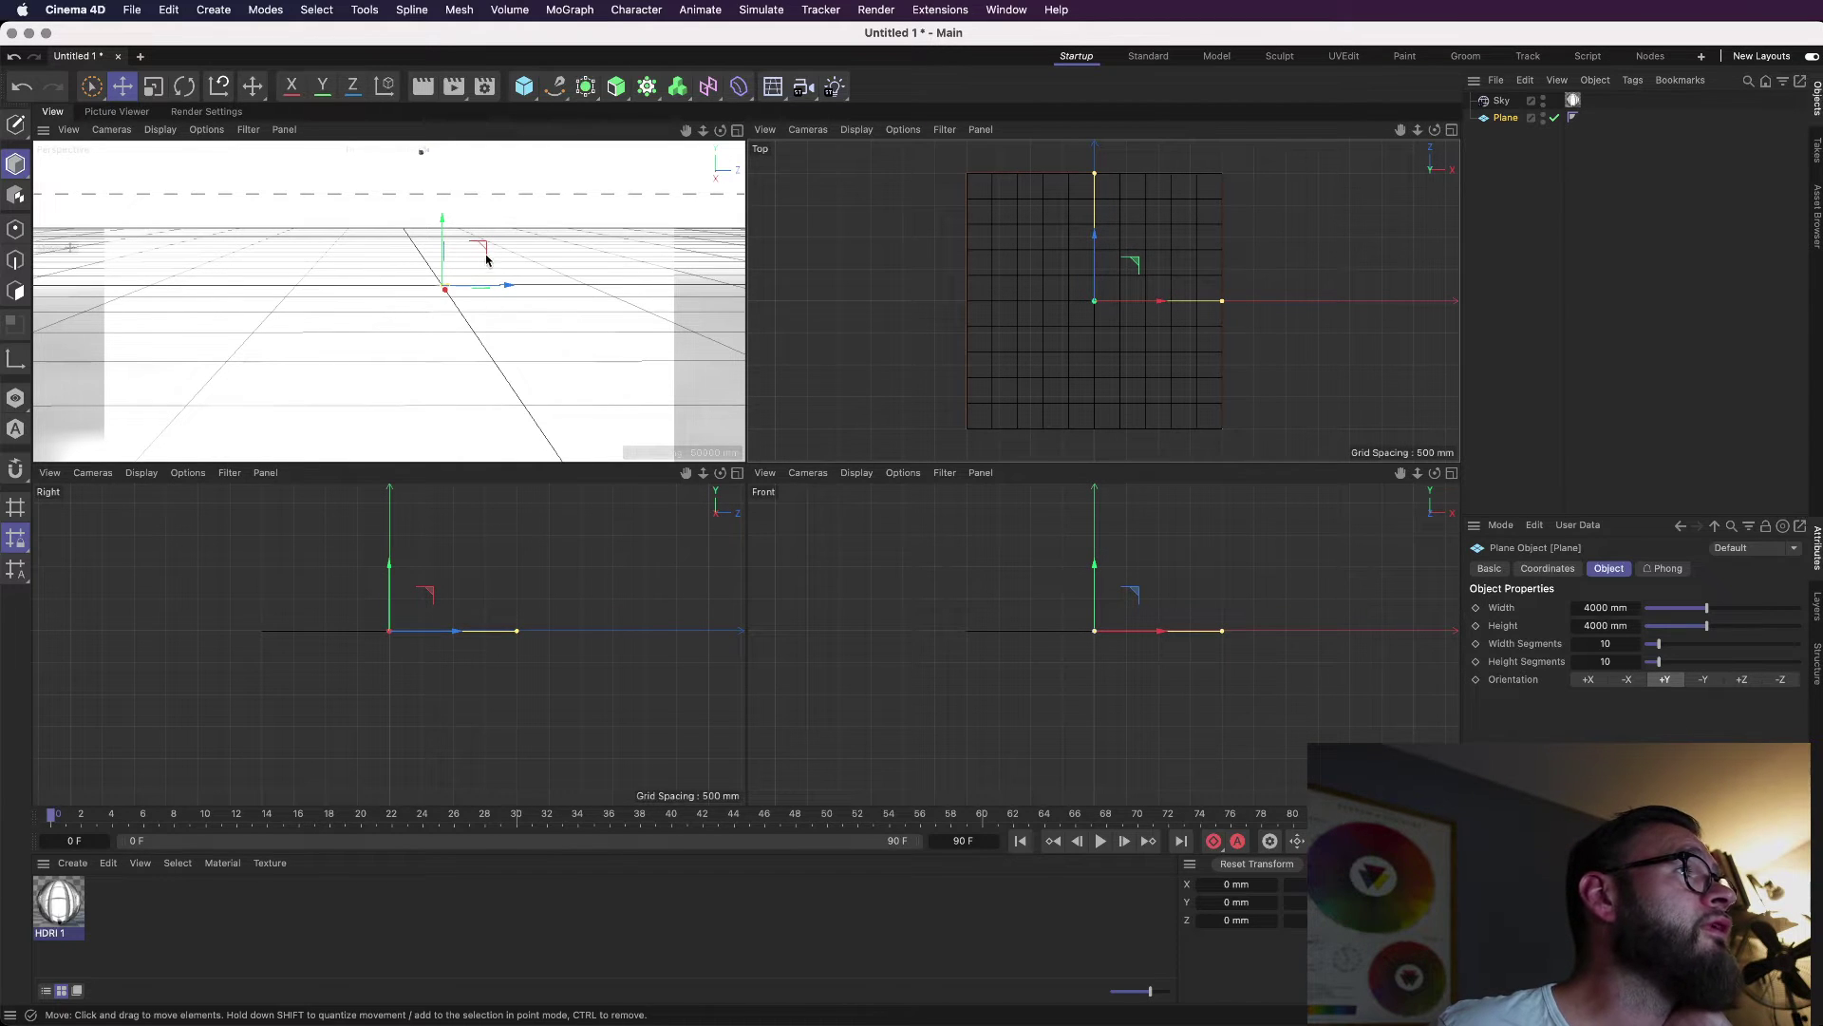
pyautogui.moveTo(493, 289); pyautogui.dragTo(464, 291)
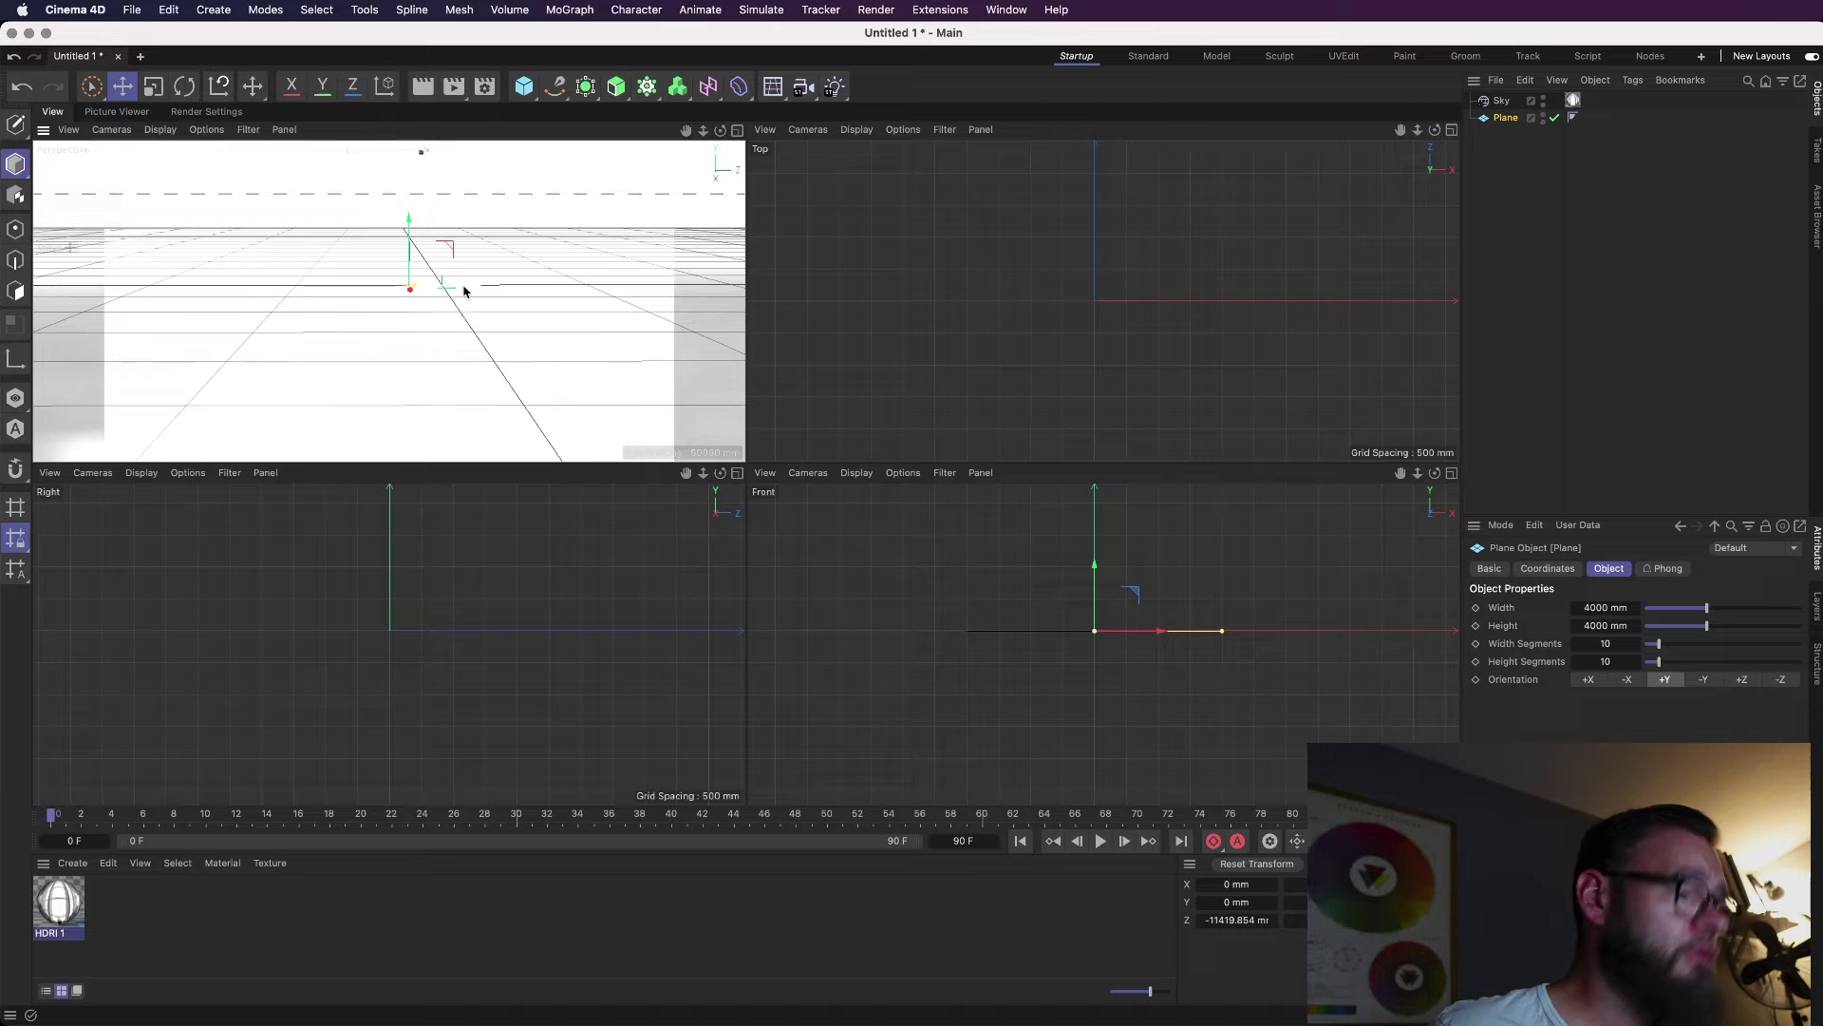
pyautogui.press('super+z')
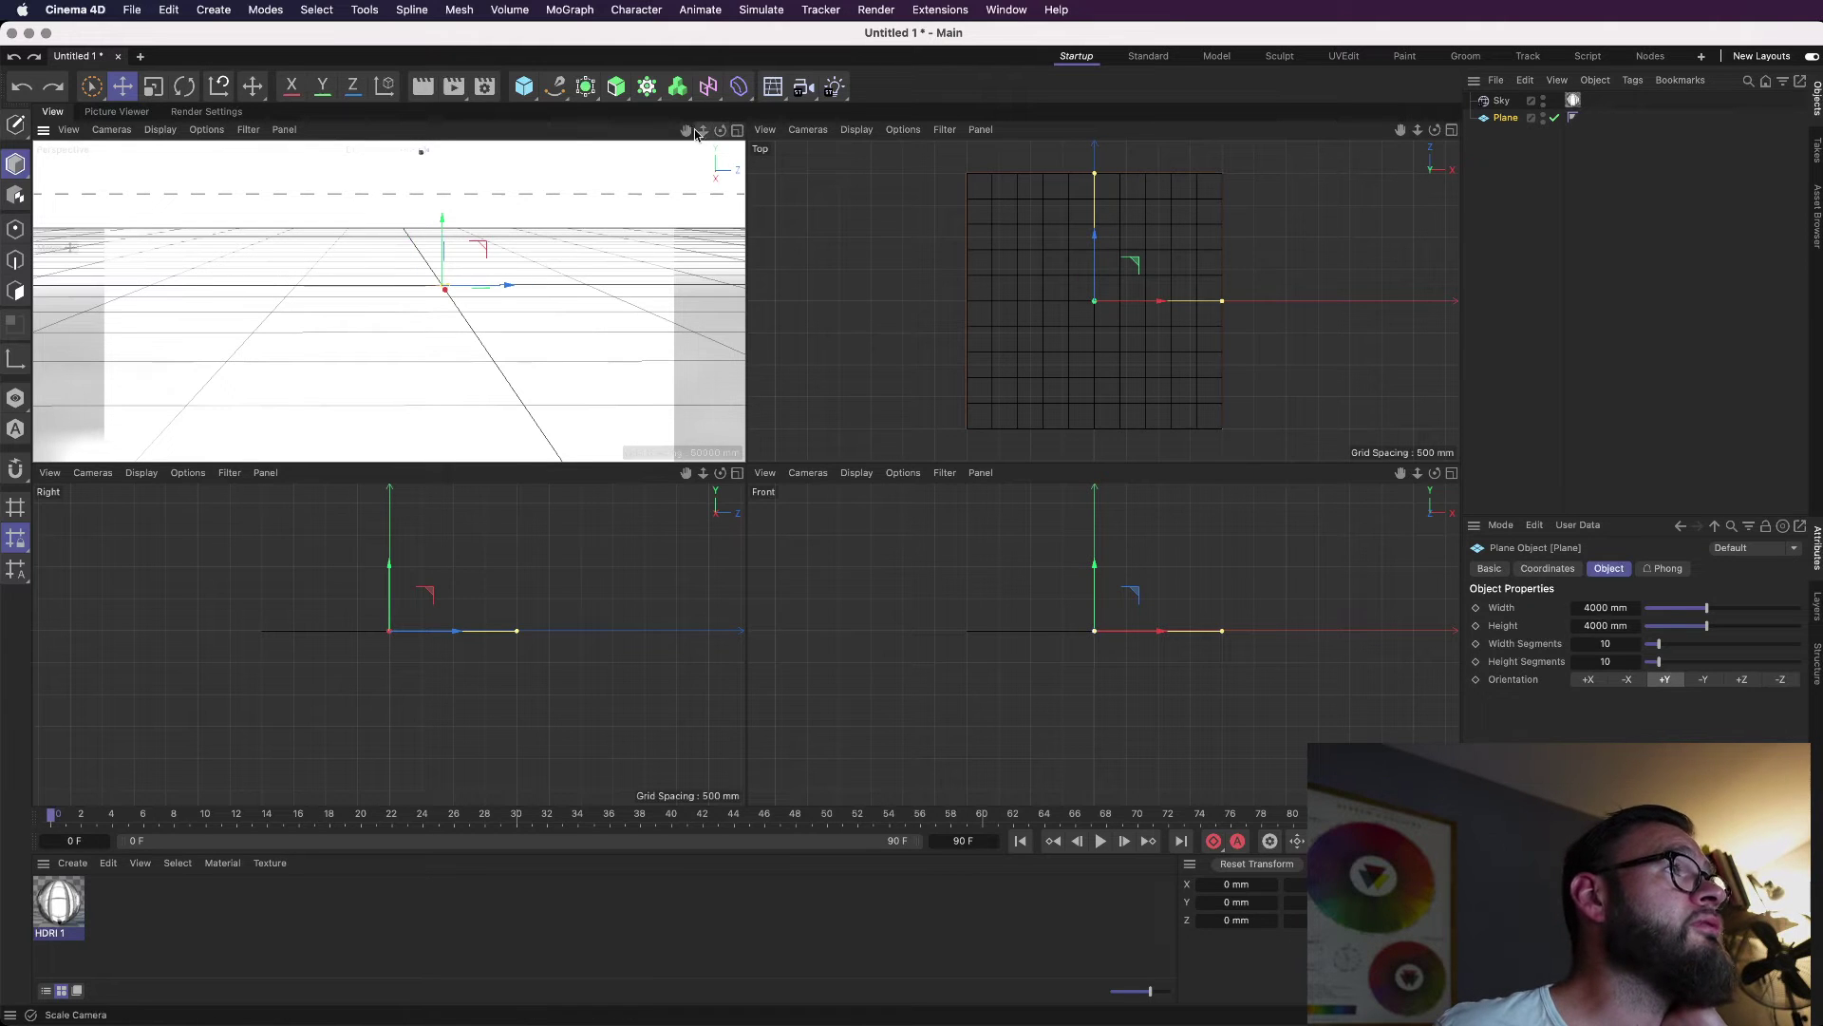
pyautogui.moveTo(686, 131)
pyautogui.mouseDown()
pyautogui.moveTo(722, 137)
pyautogui.moveTo(703, 138)
pyautogui.mouseUp()
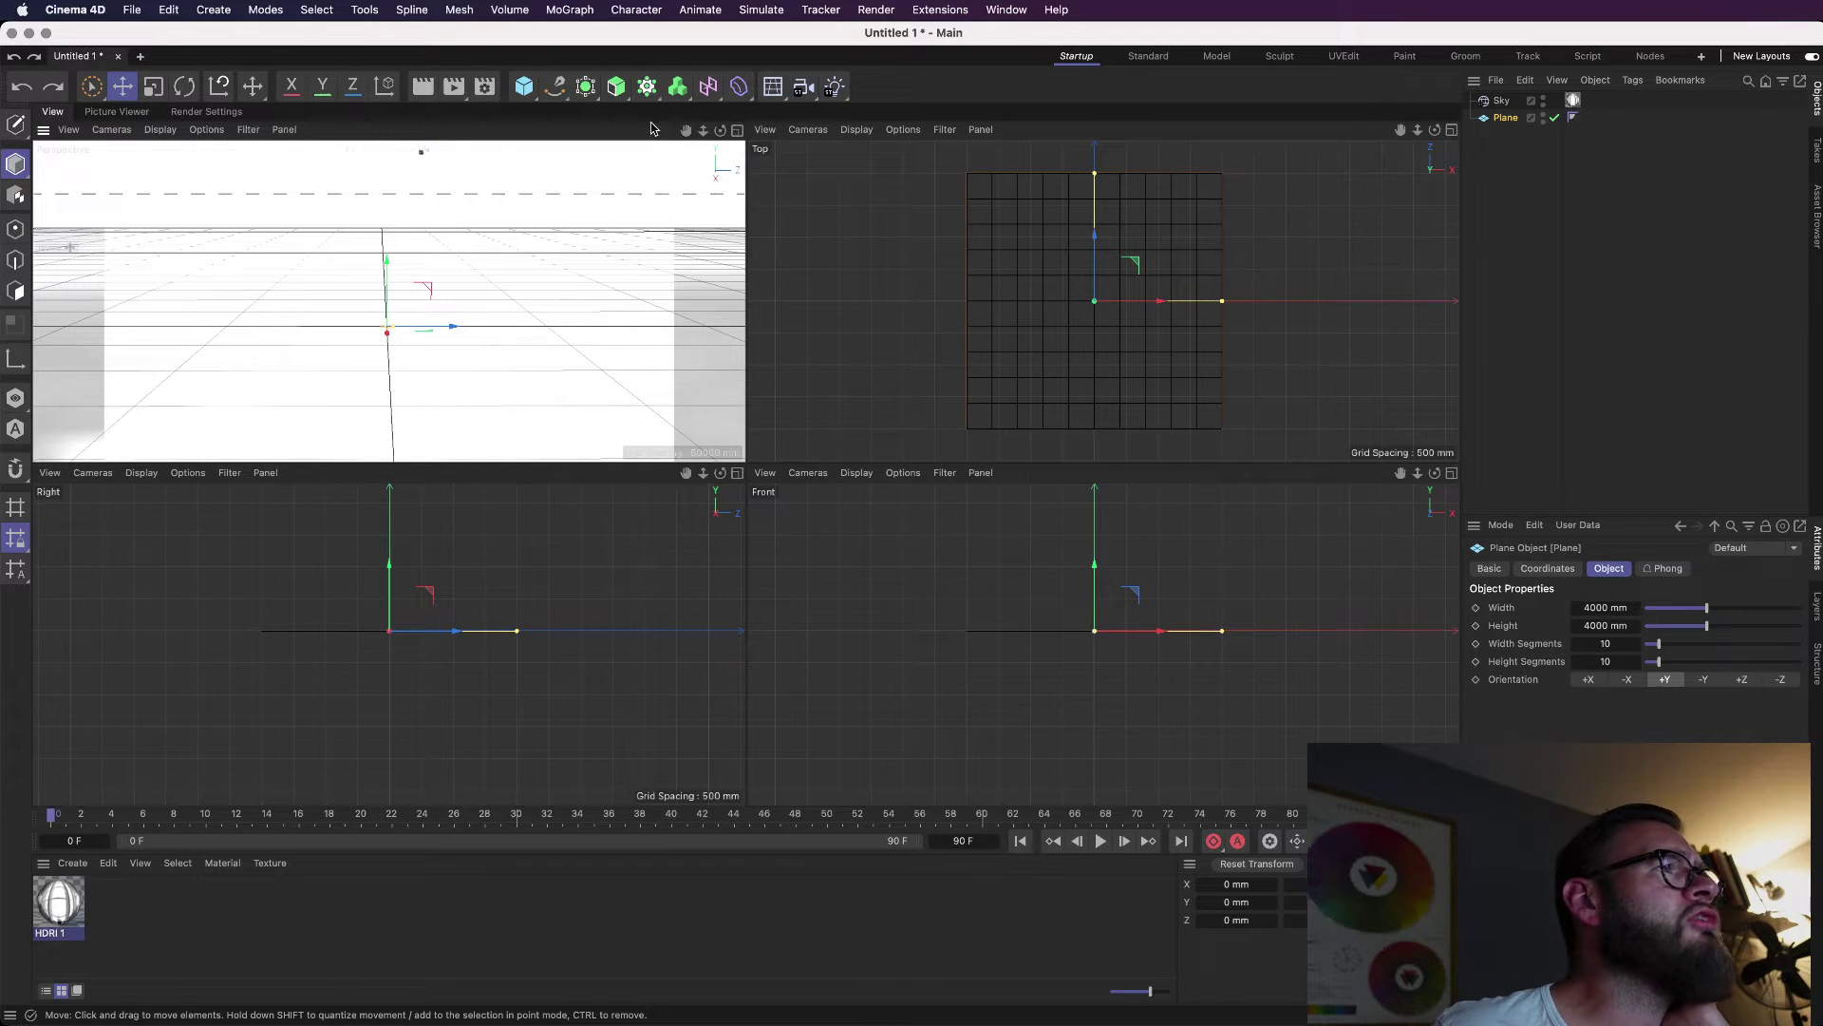
pyautogui.click(775, 91)
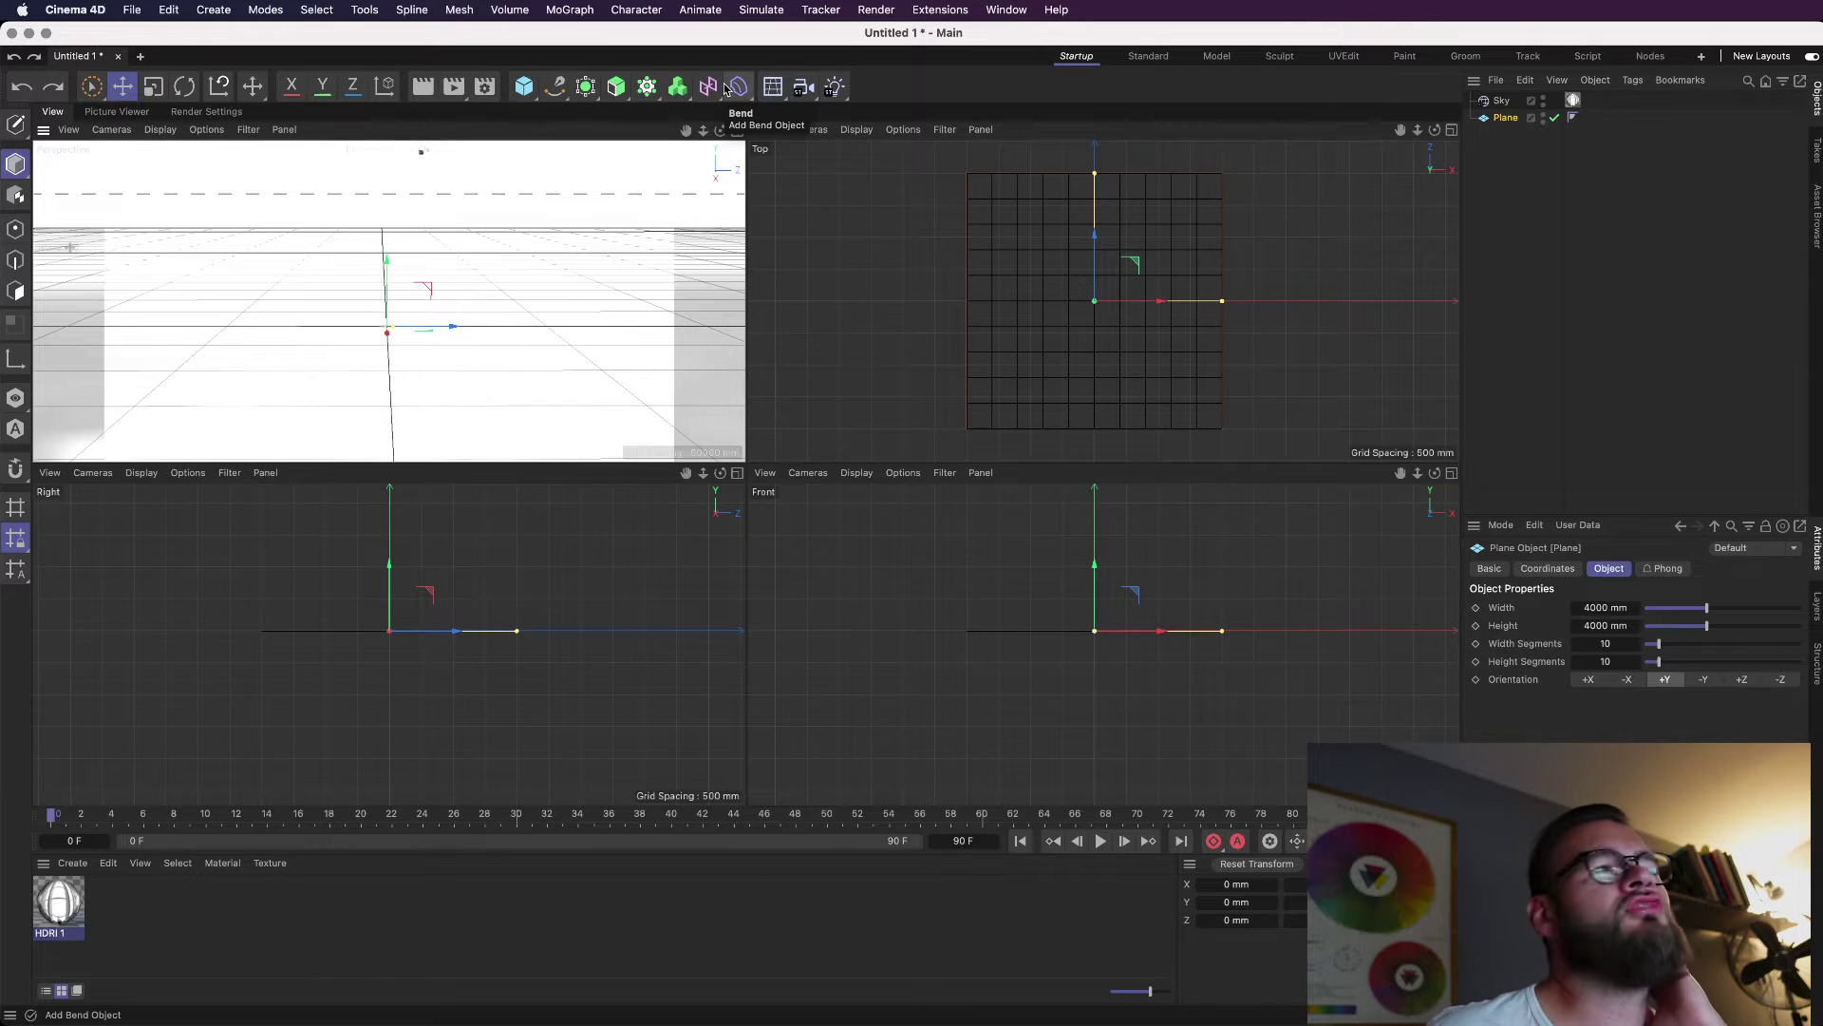
# Add a second plane, stand it upright with Orientation +Z, and lower it.
pyautogui.click(524, 86)
pyautogui.click(688, 143)
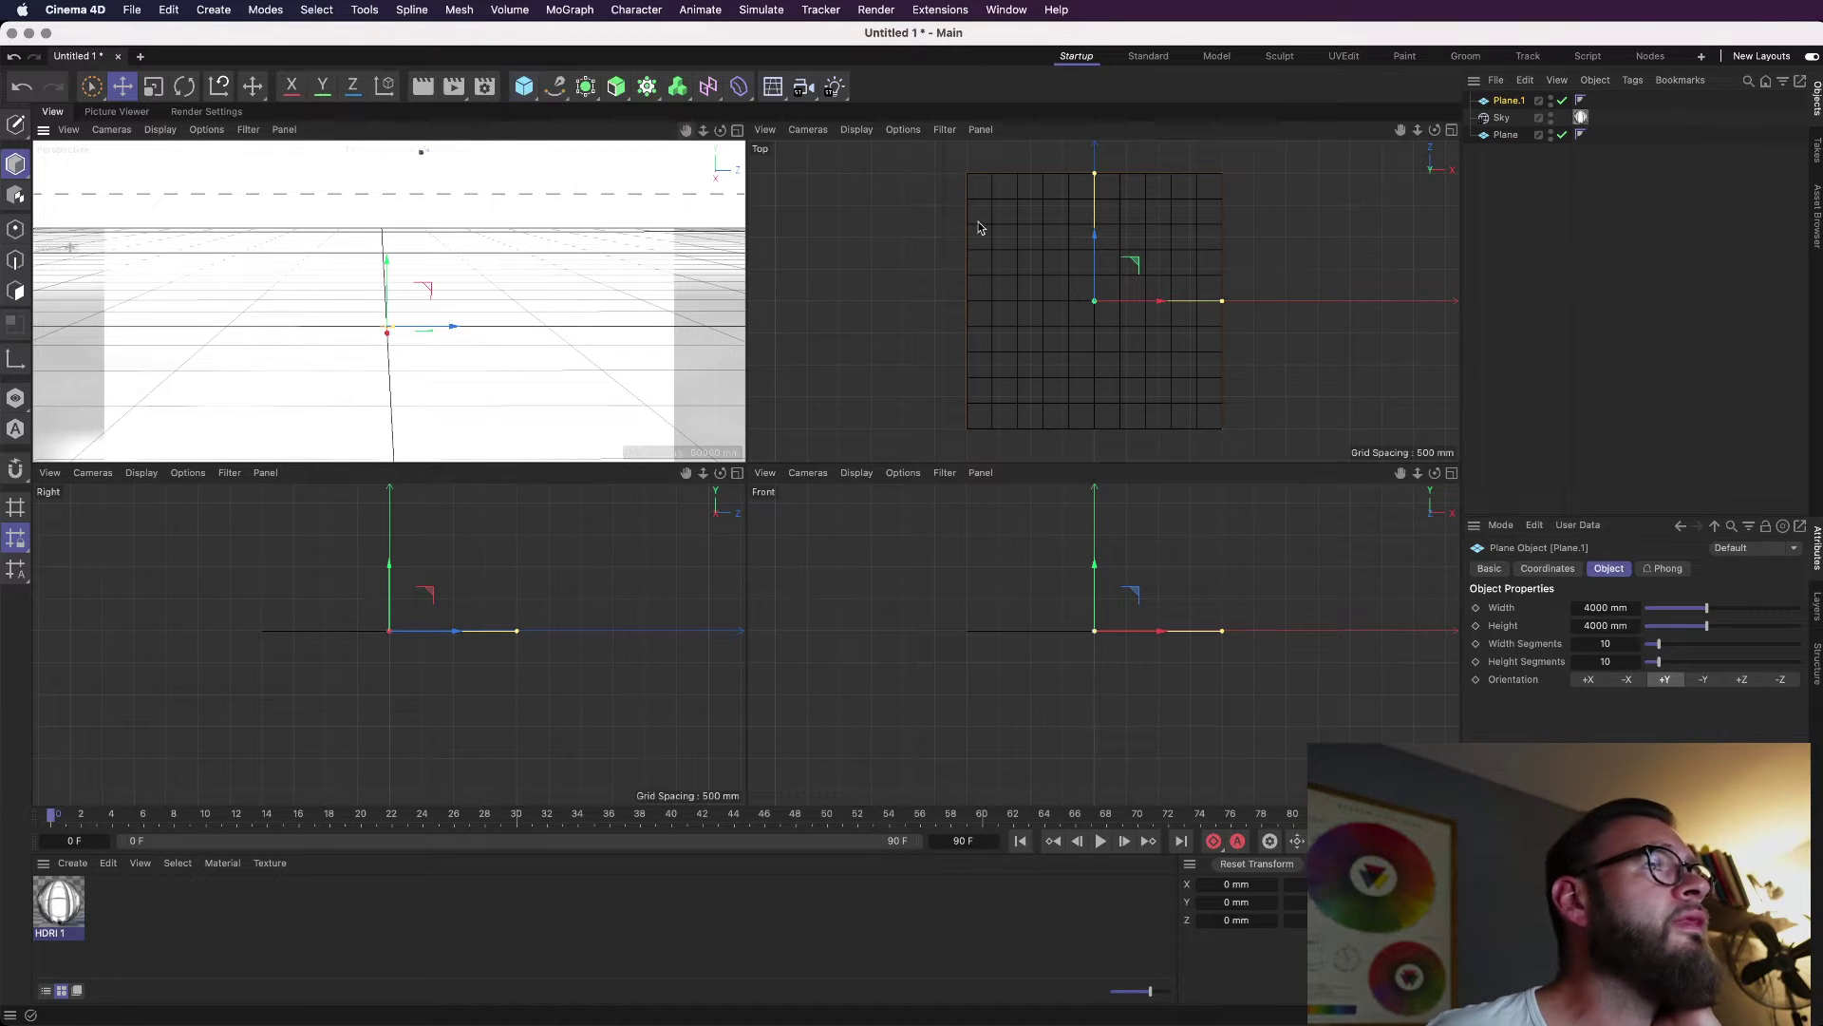
pyautogui.click(1745, 682)
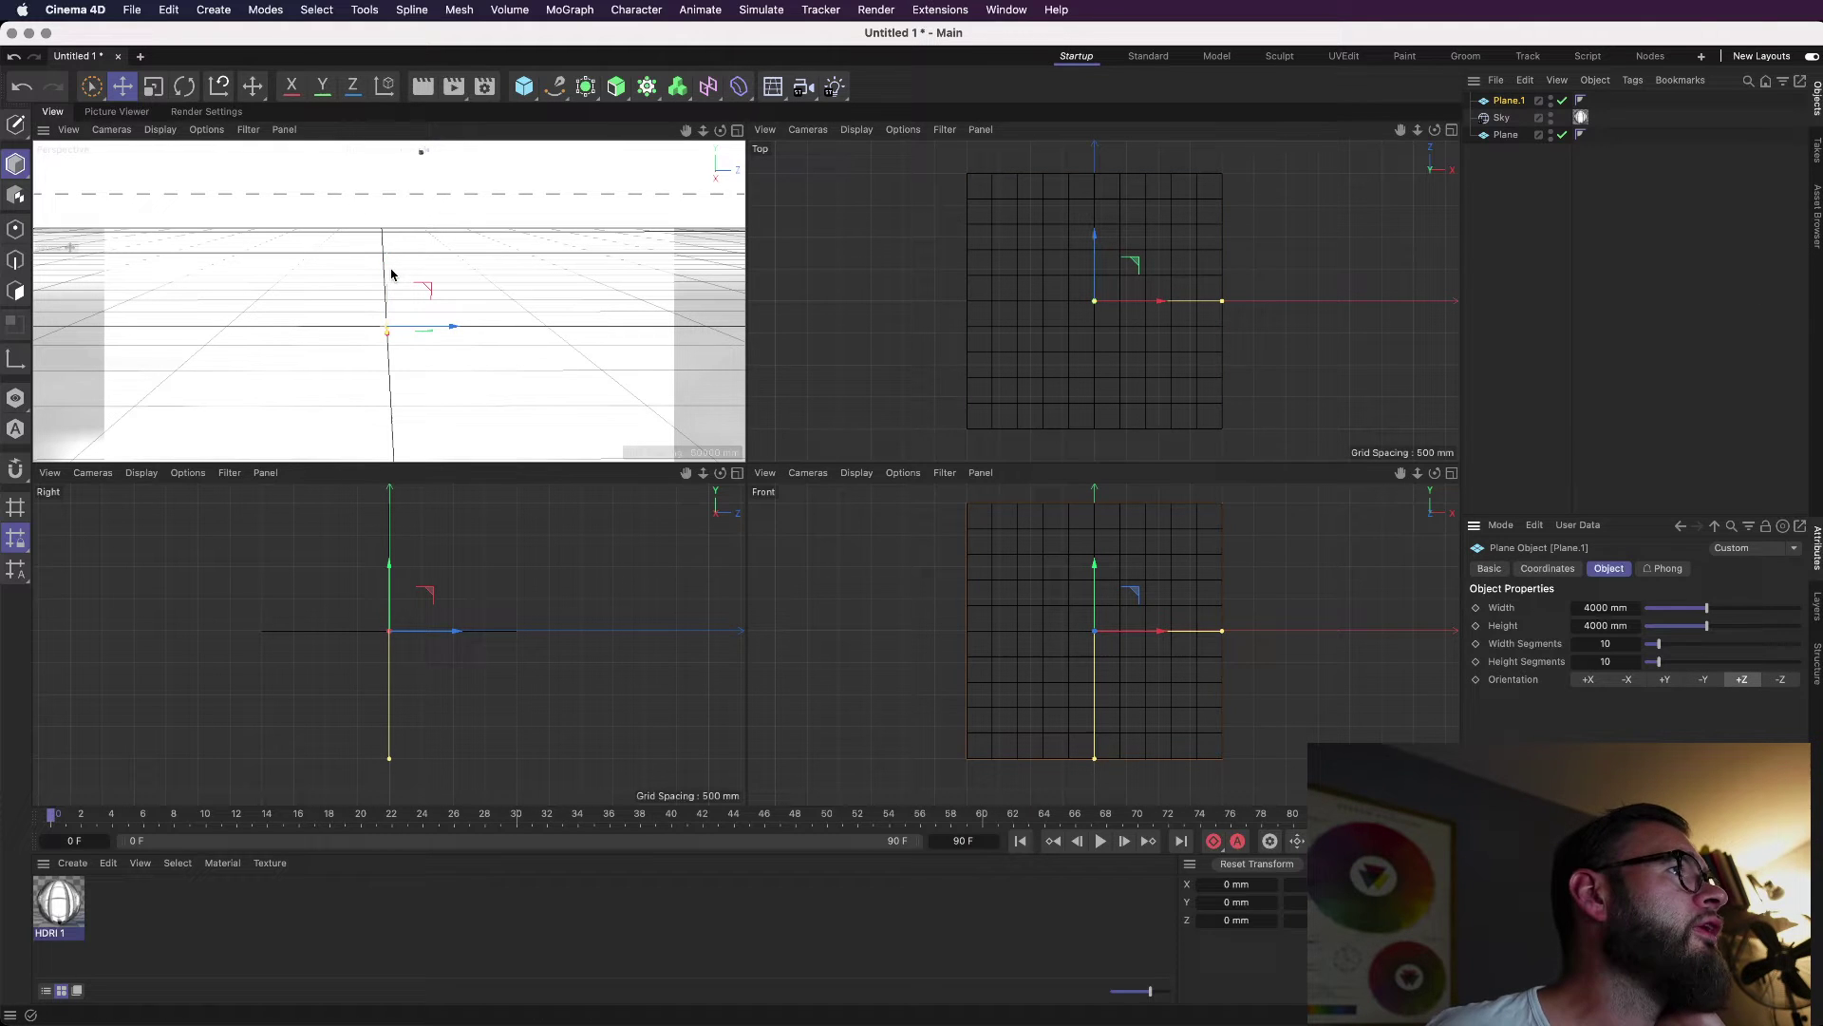
pyautogui.moveTo(391, 275); pyautogui.dragTo(419, 277)
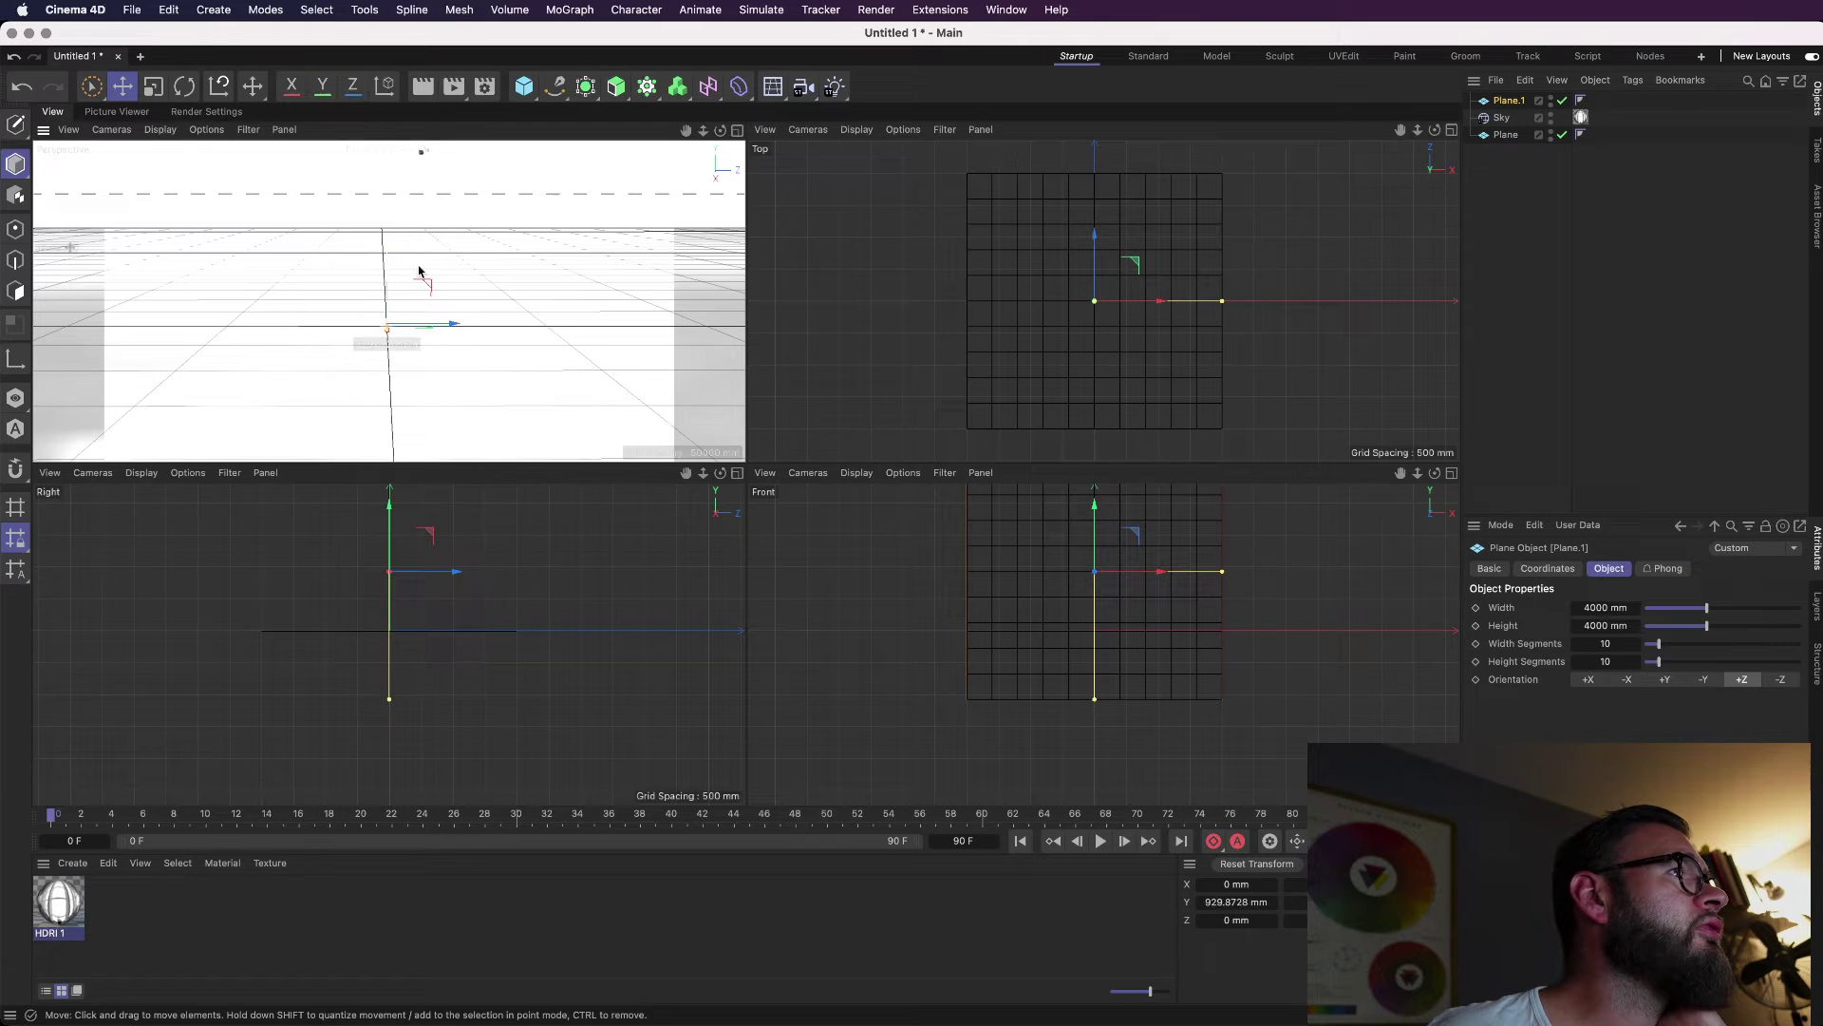
# Add a 1000 mm Sphere and reduce the floor Plane's segments to 1.
pyautogui.click(525, 86)
pyautogui.click(876, 144)
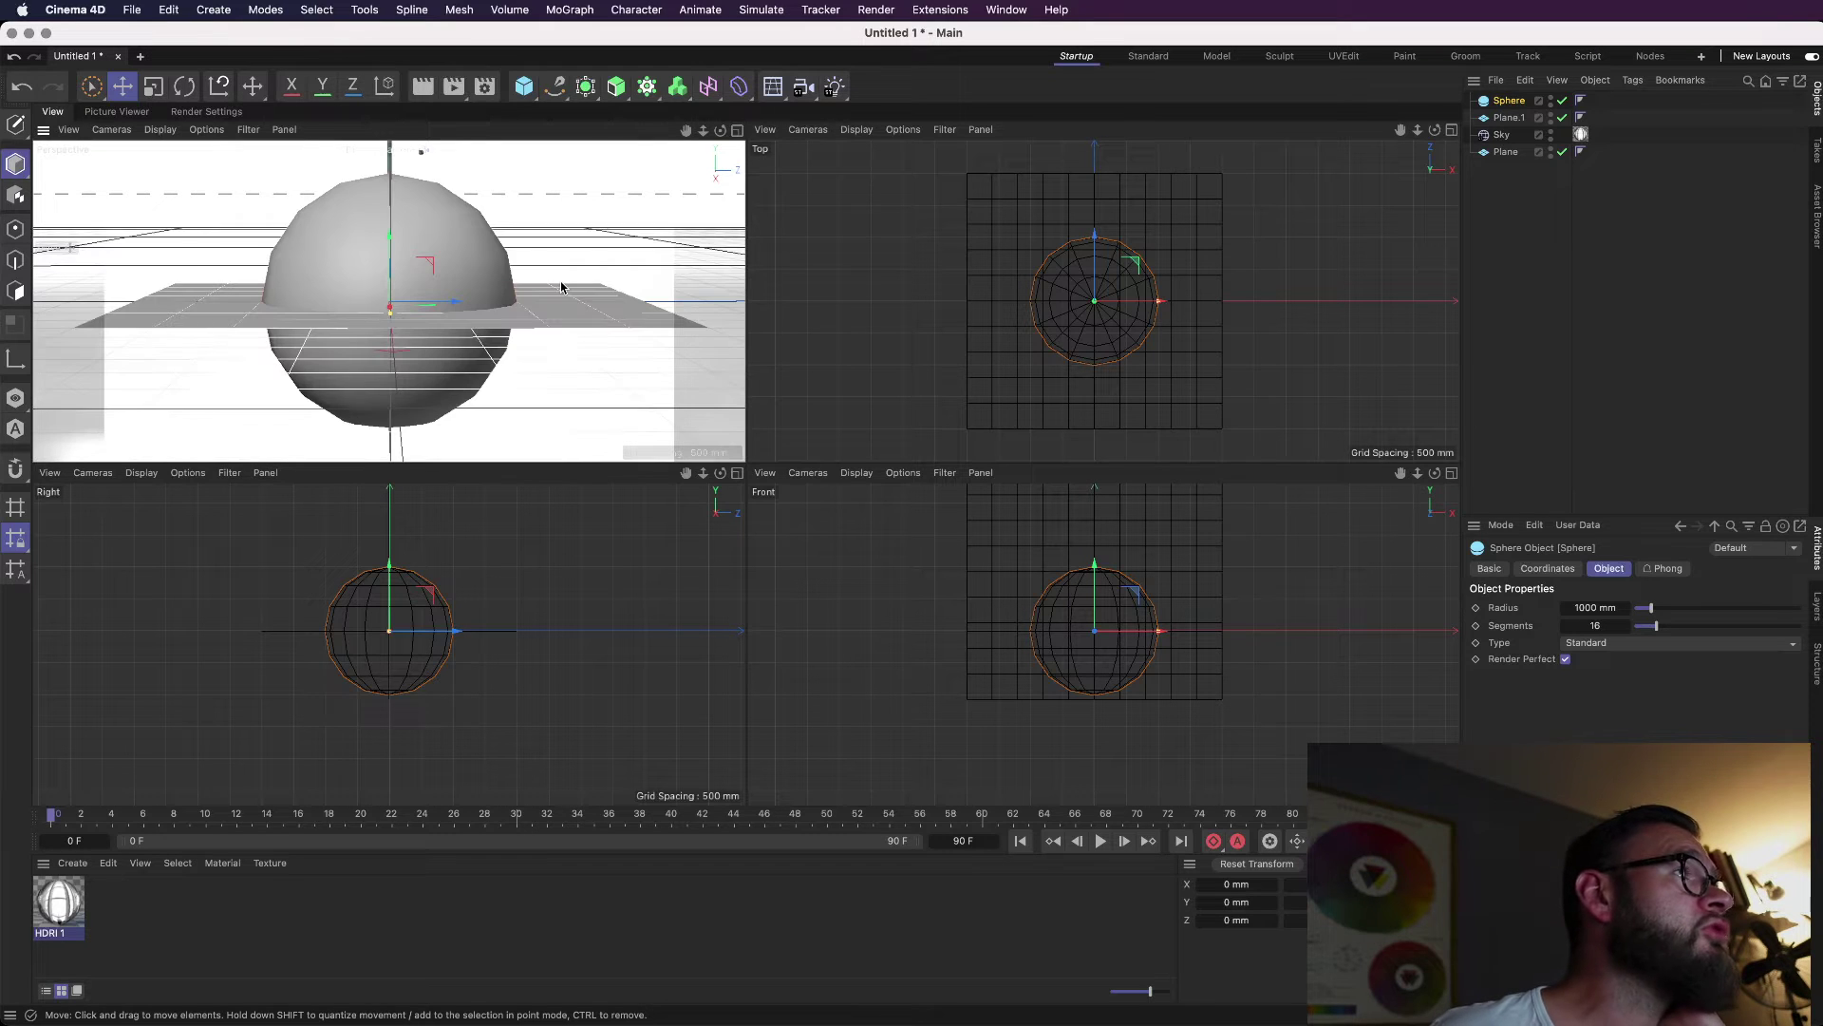
pyautogui.moveTo(720, 130); pyautogui.dragTo(513, 340)
pyautogui.click(531, 334)
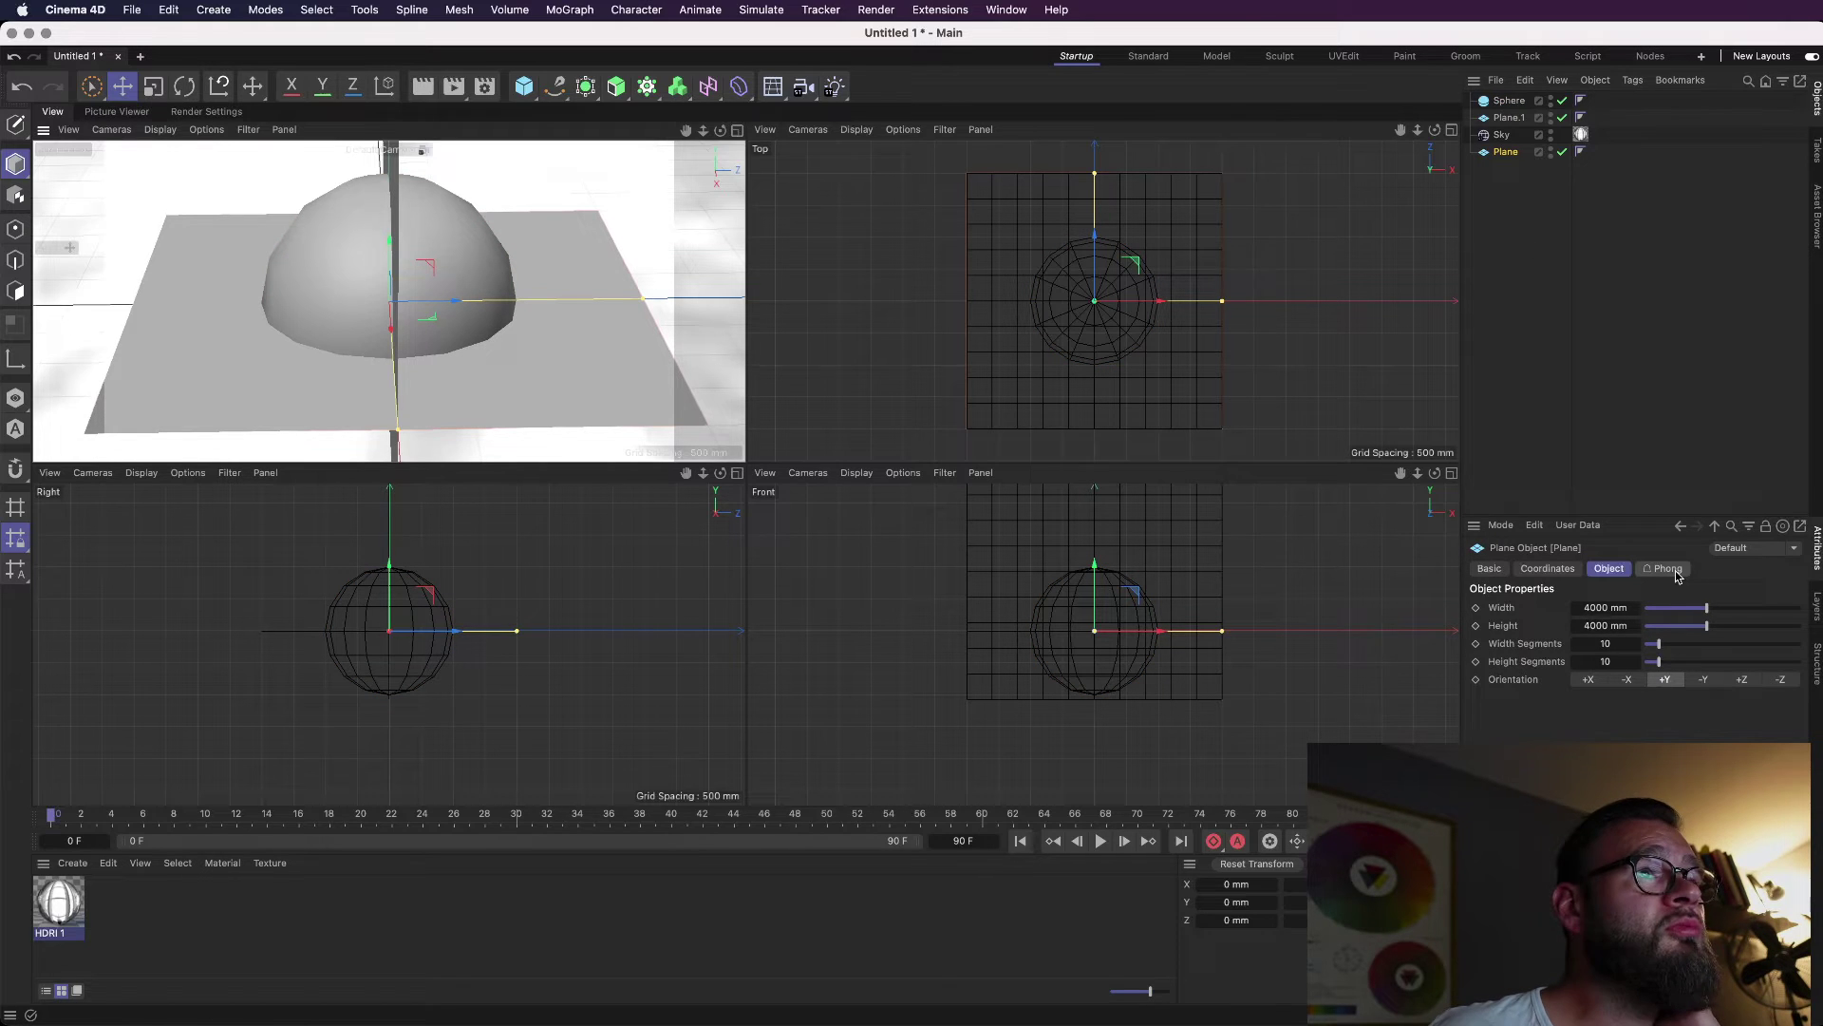
pyautogui.moveTo(1658, 642); pyautogui.dragTo(1645, 663)
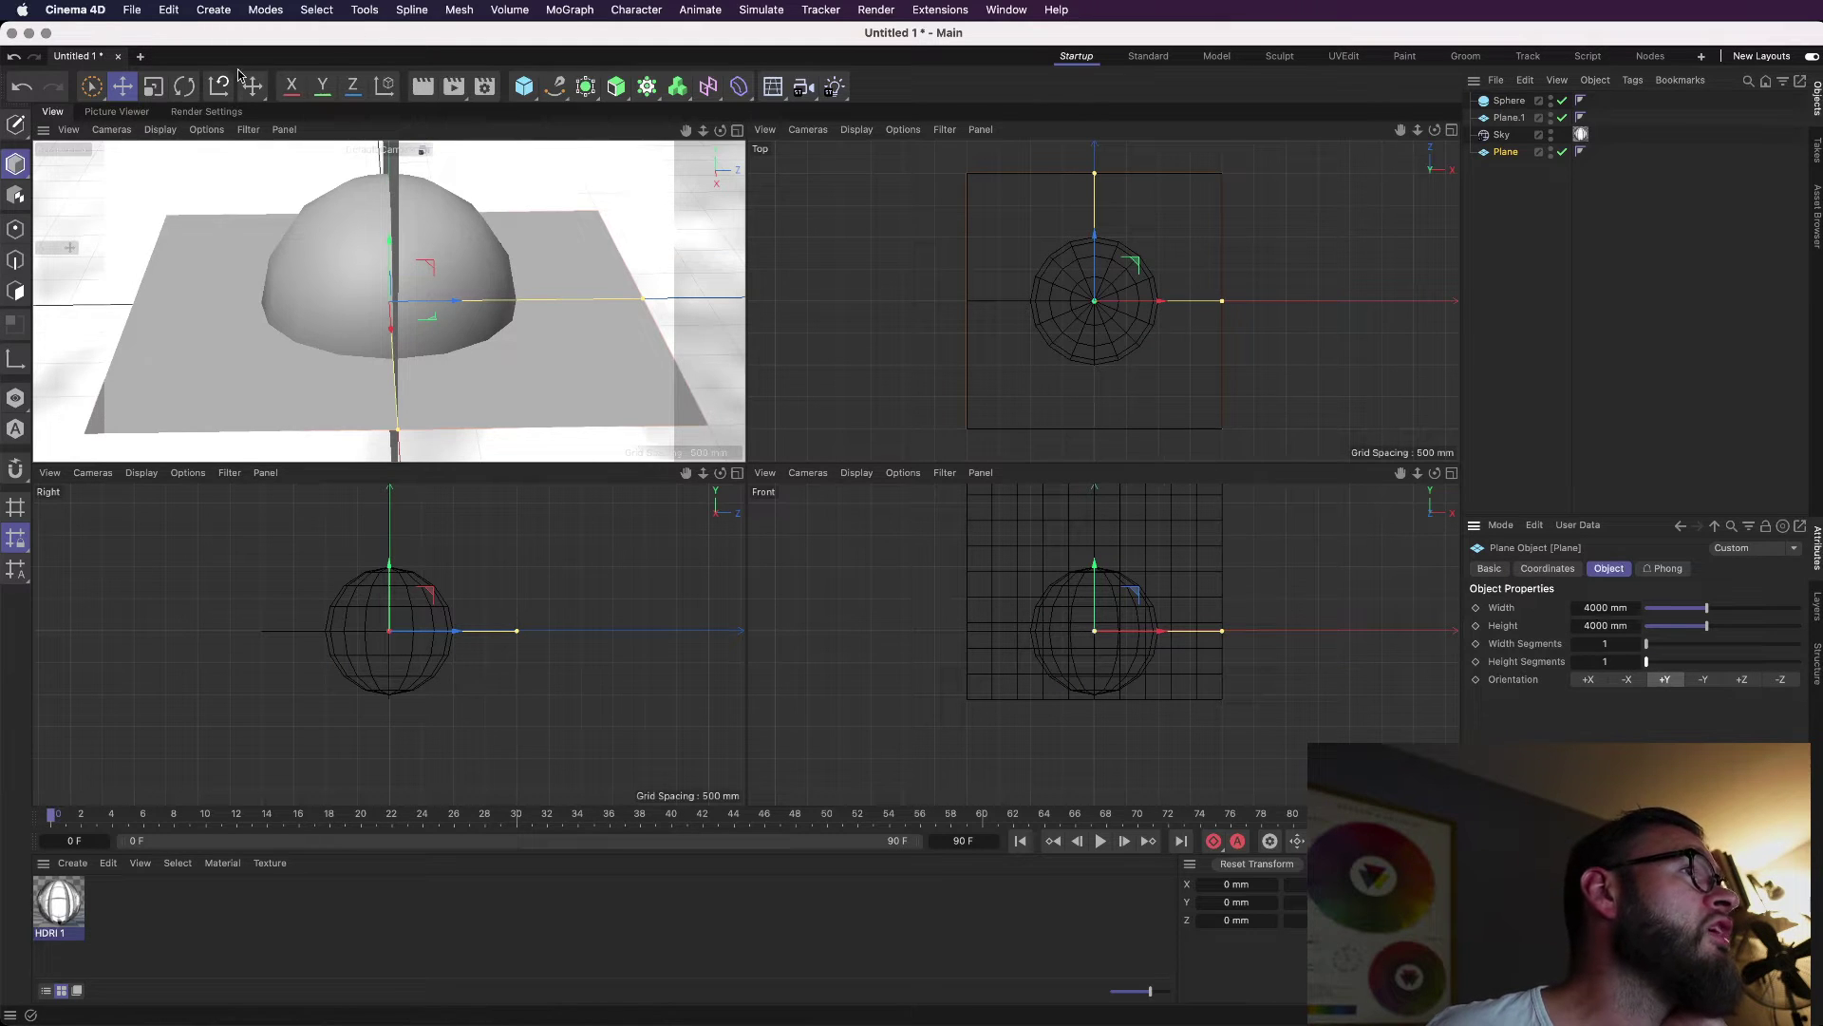
# Enlarge the floor plane to about 193% and lift the sphere to sit on it.
pyautogui.click(153, 87)
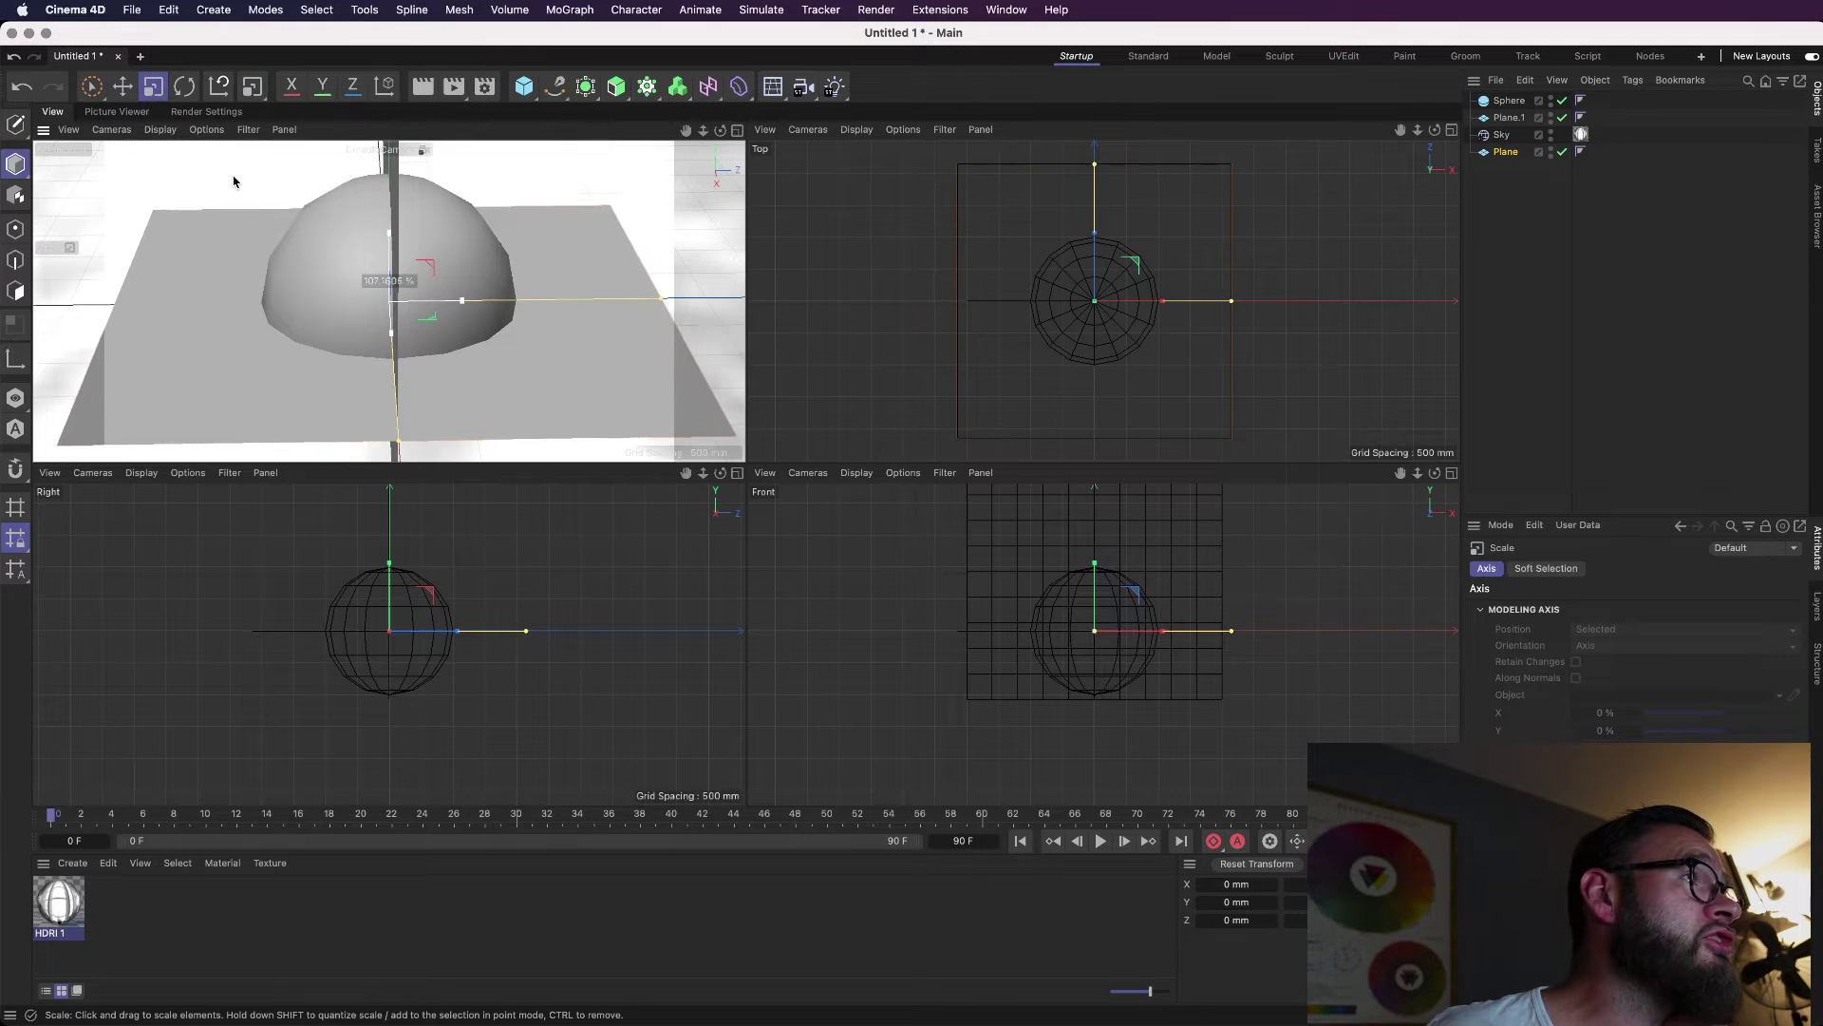
pyautogui.moveTo(232, 175); pyautogui.dragTo(323, 179)
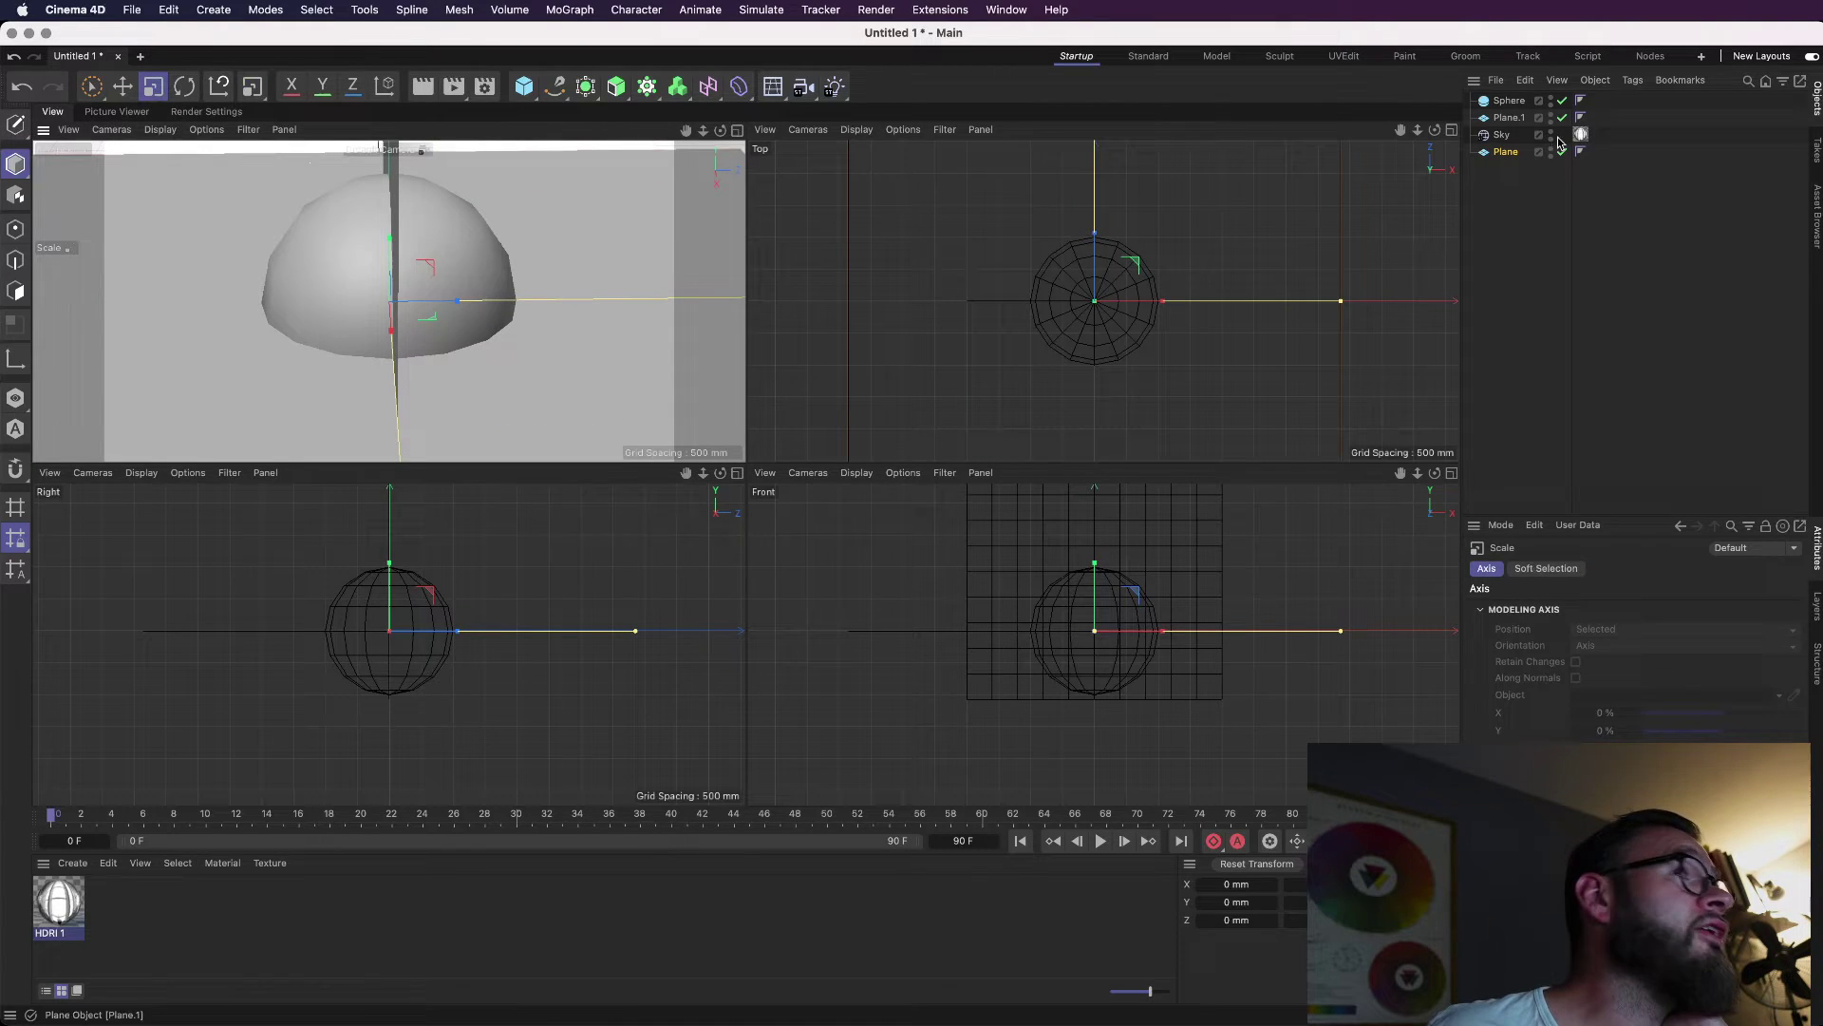
pyautogui.click(1510, 101)
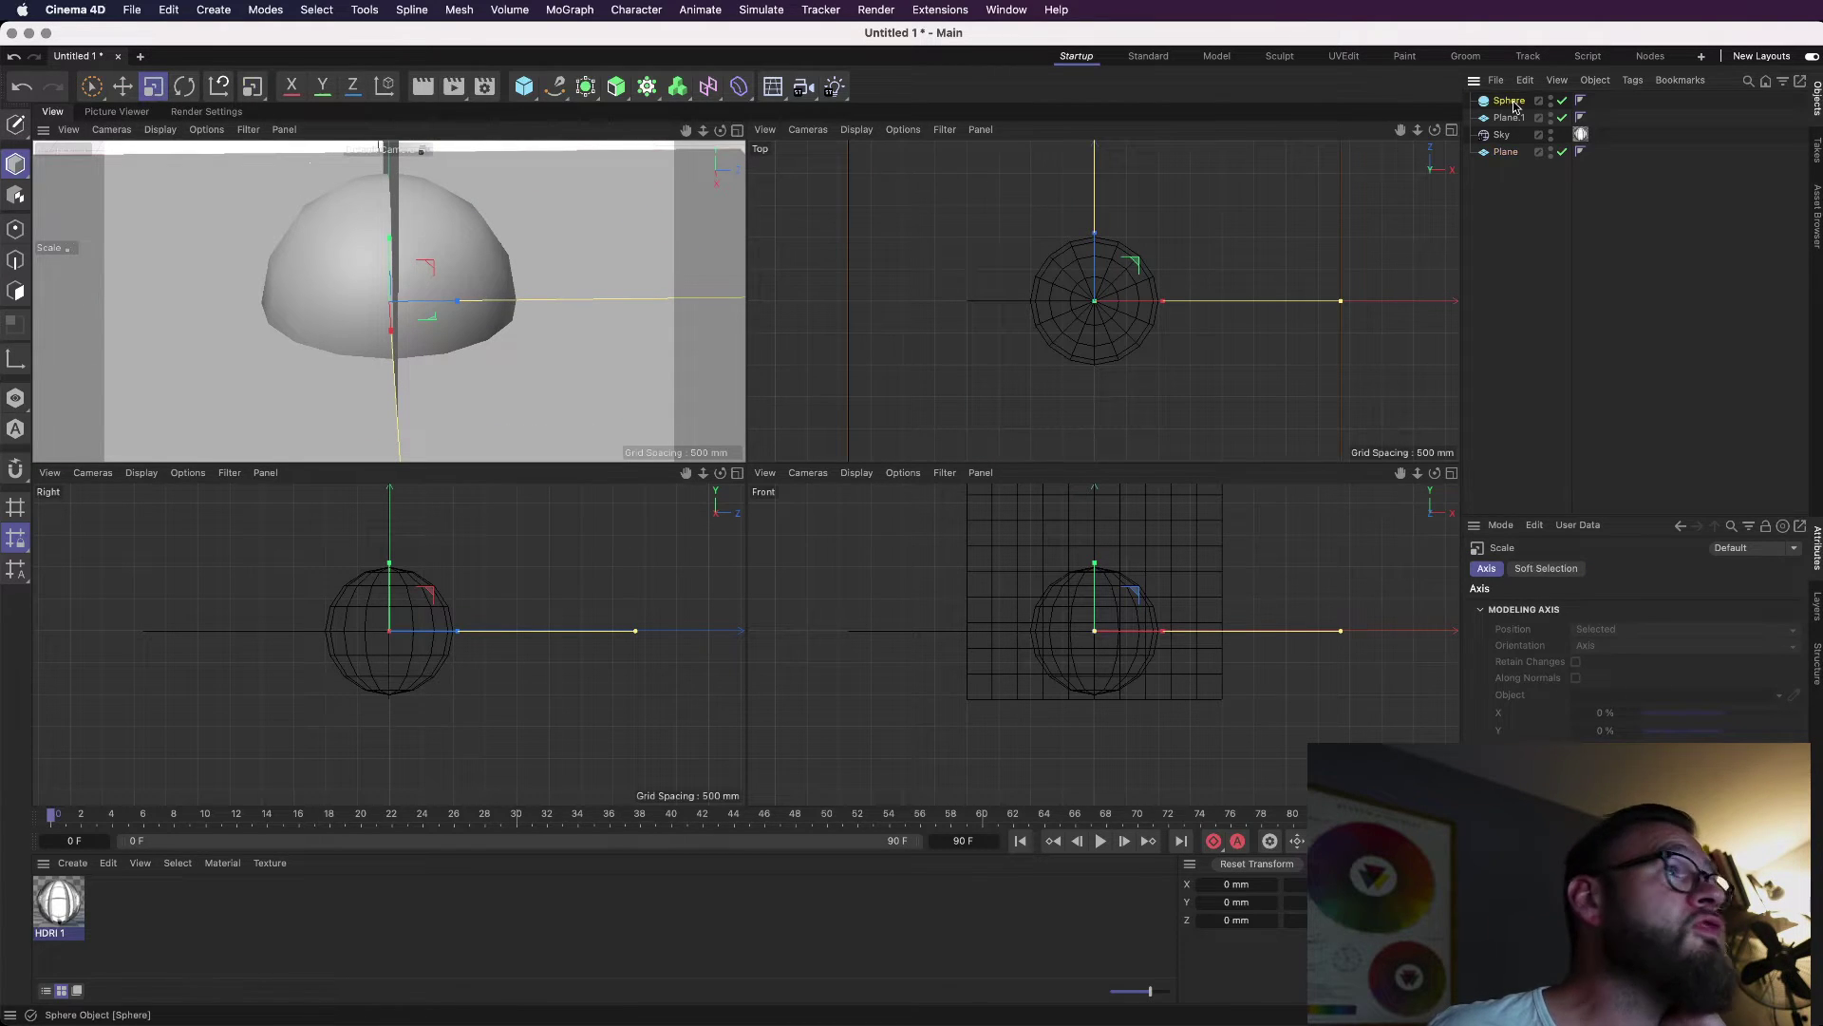
pyautogui.click(123, 86)
pyautogui.moveTo(391, 257); pyautogui.dragTo(595, 250)
# Move Plane above Sky in the object list and turn it into a wall facing +X.
pyautogui.scroll(-10, 695, 152)
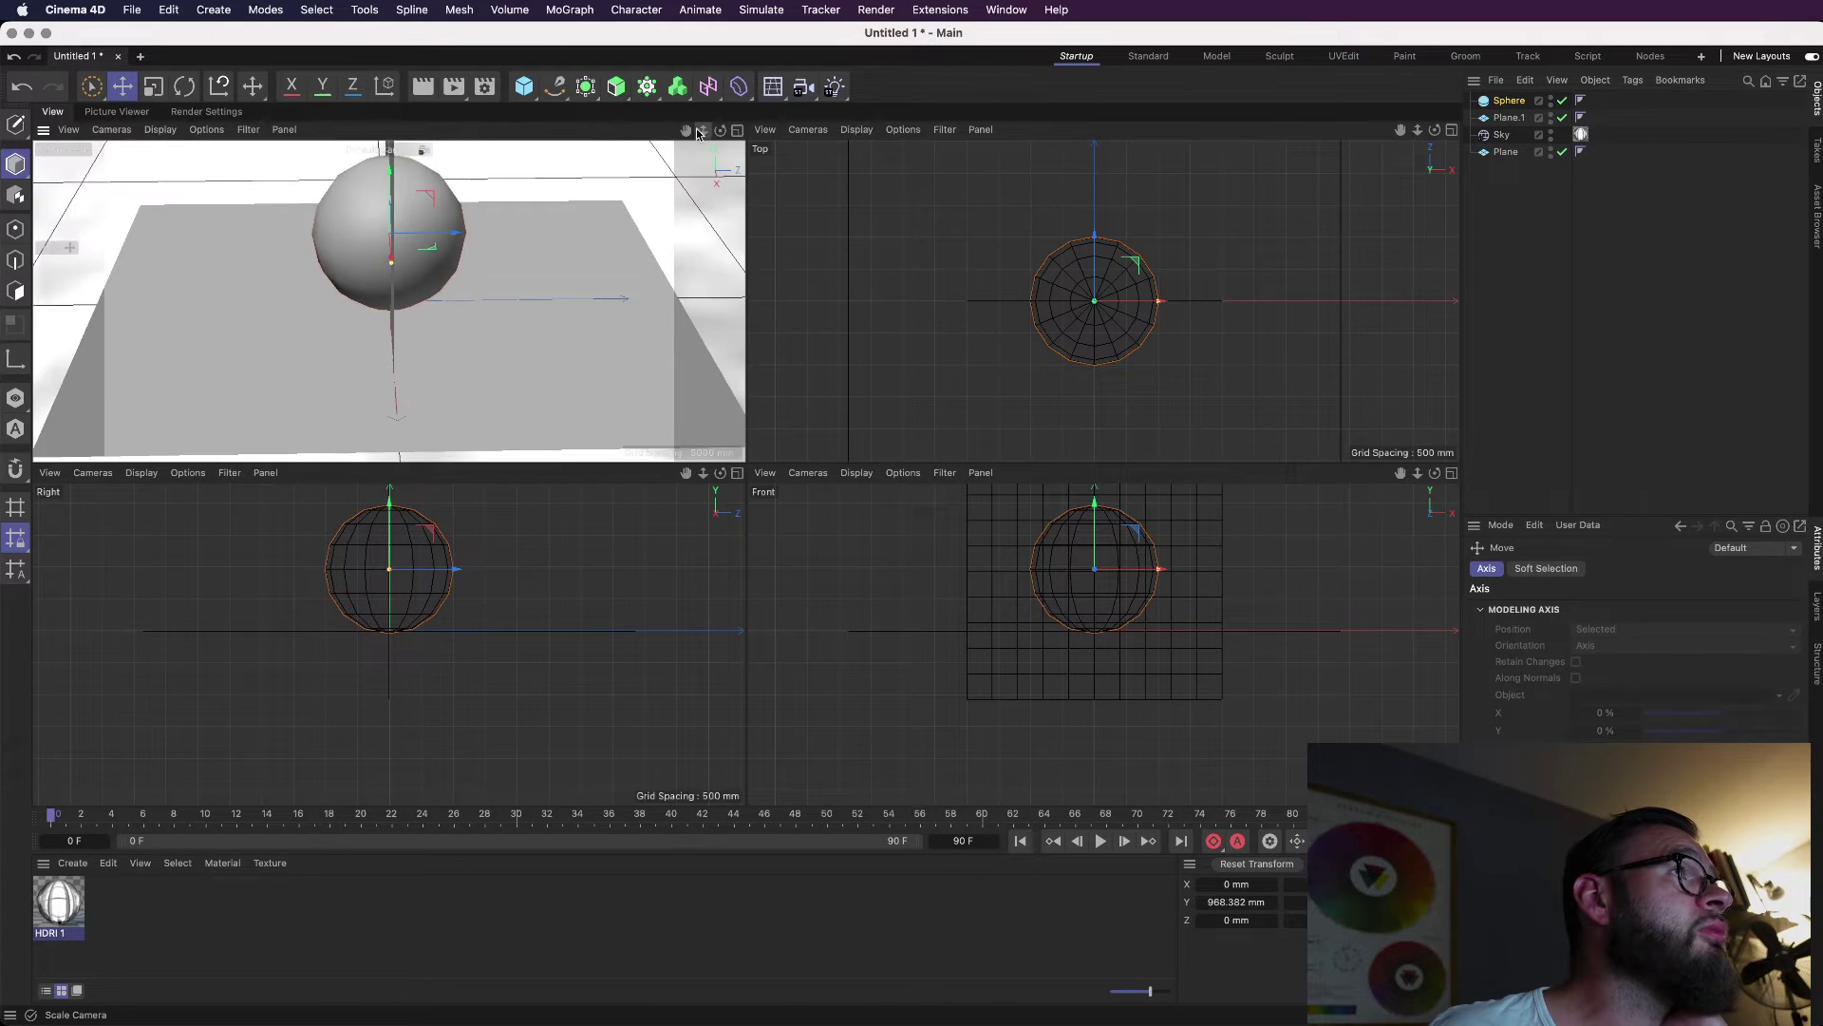
pyautogui.moveTo(1510, 154); pyautogui.dragTo(1512, 127)
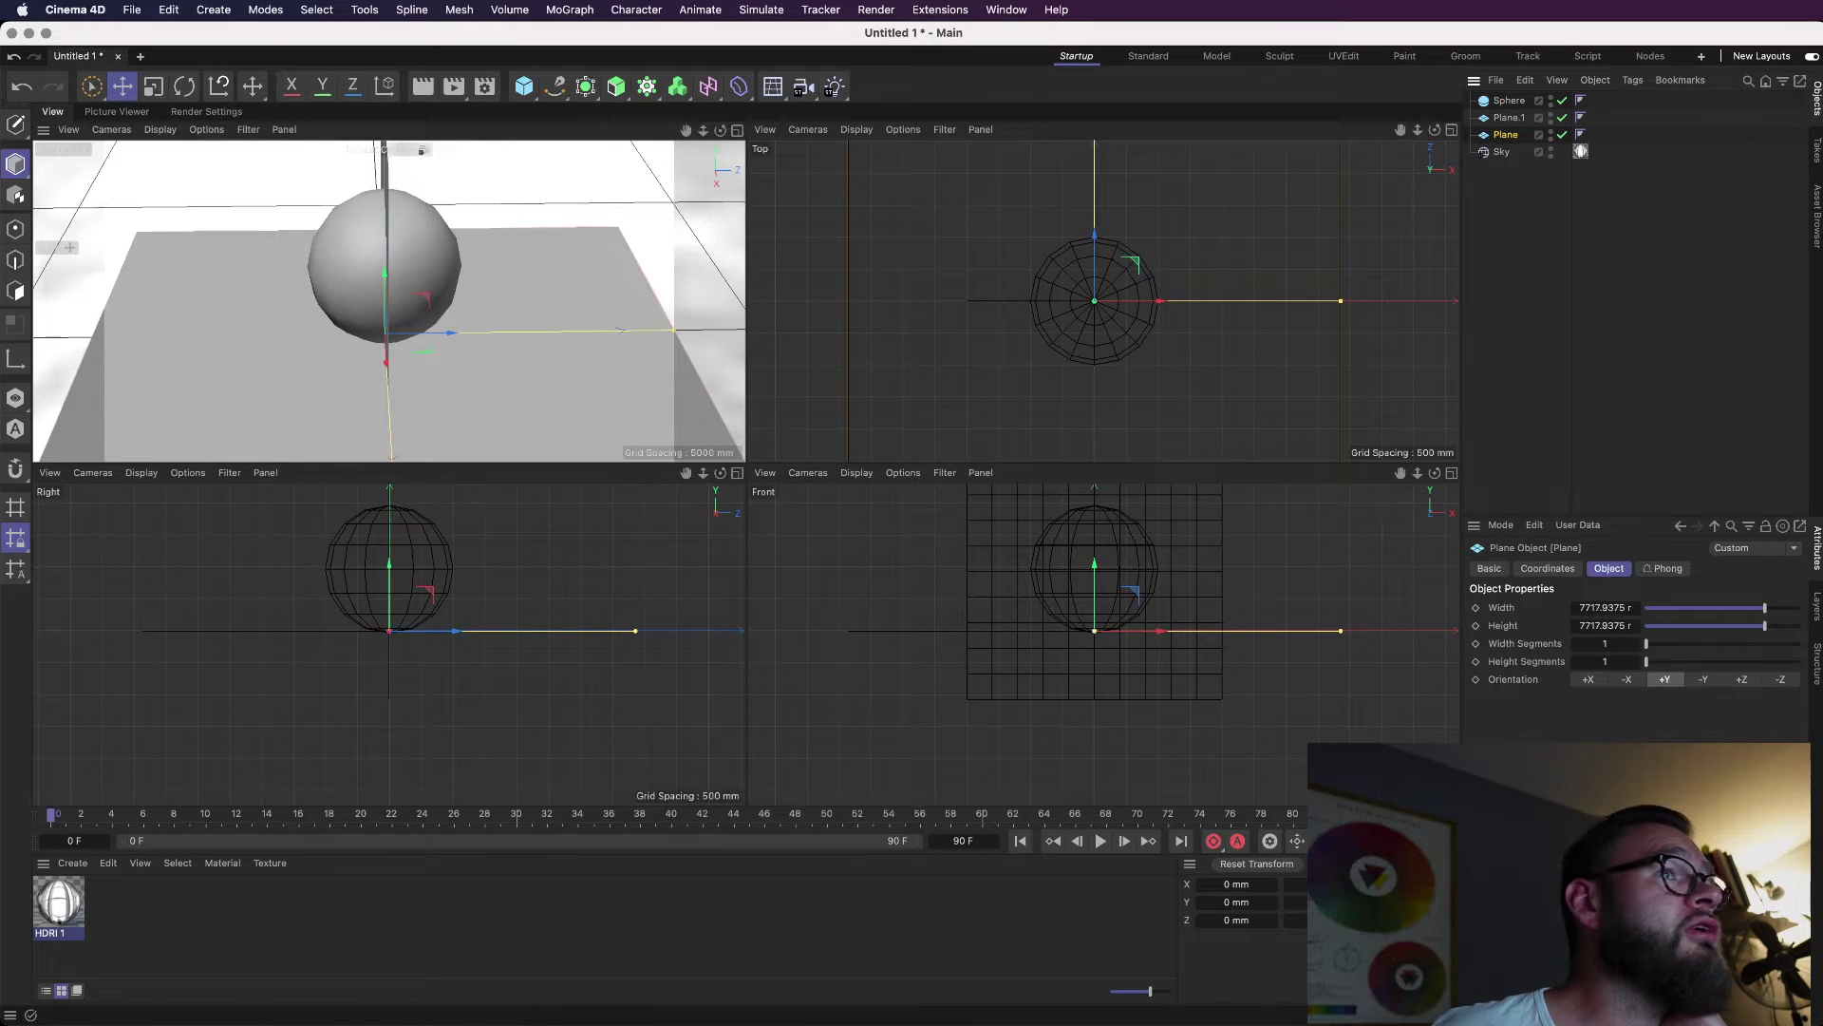
pyautogui.click(1709, 680)
pyautogui.click(1741, 680)
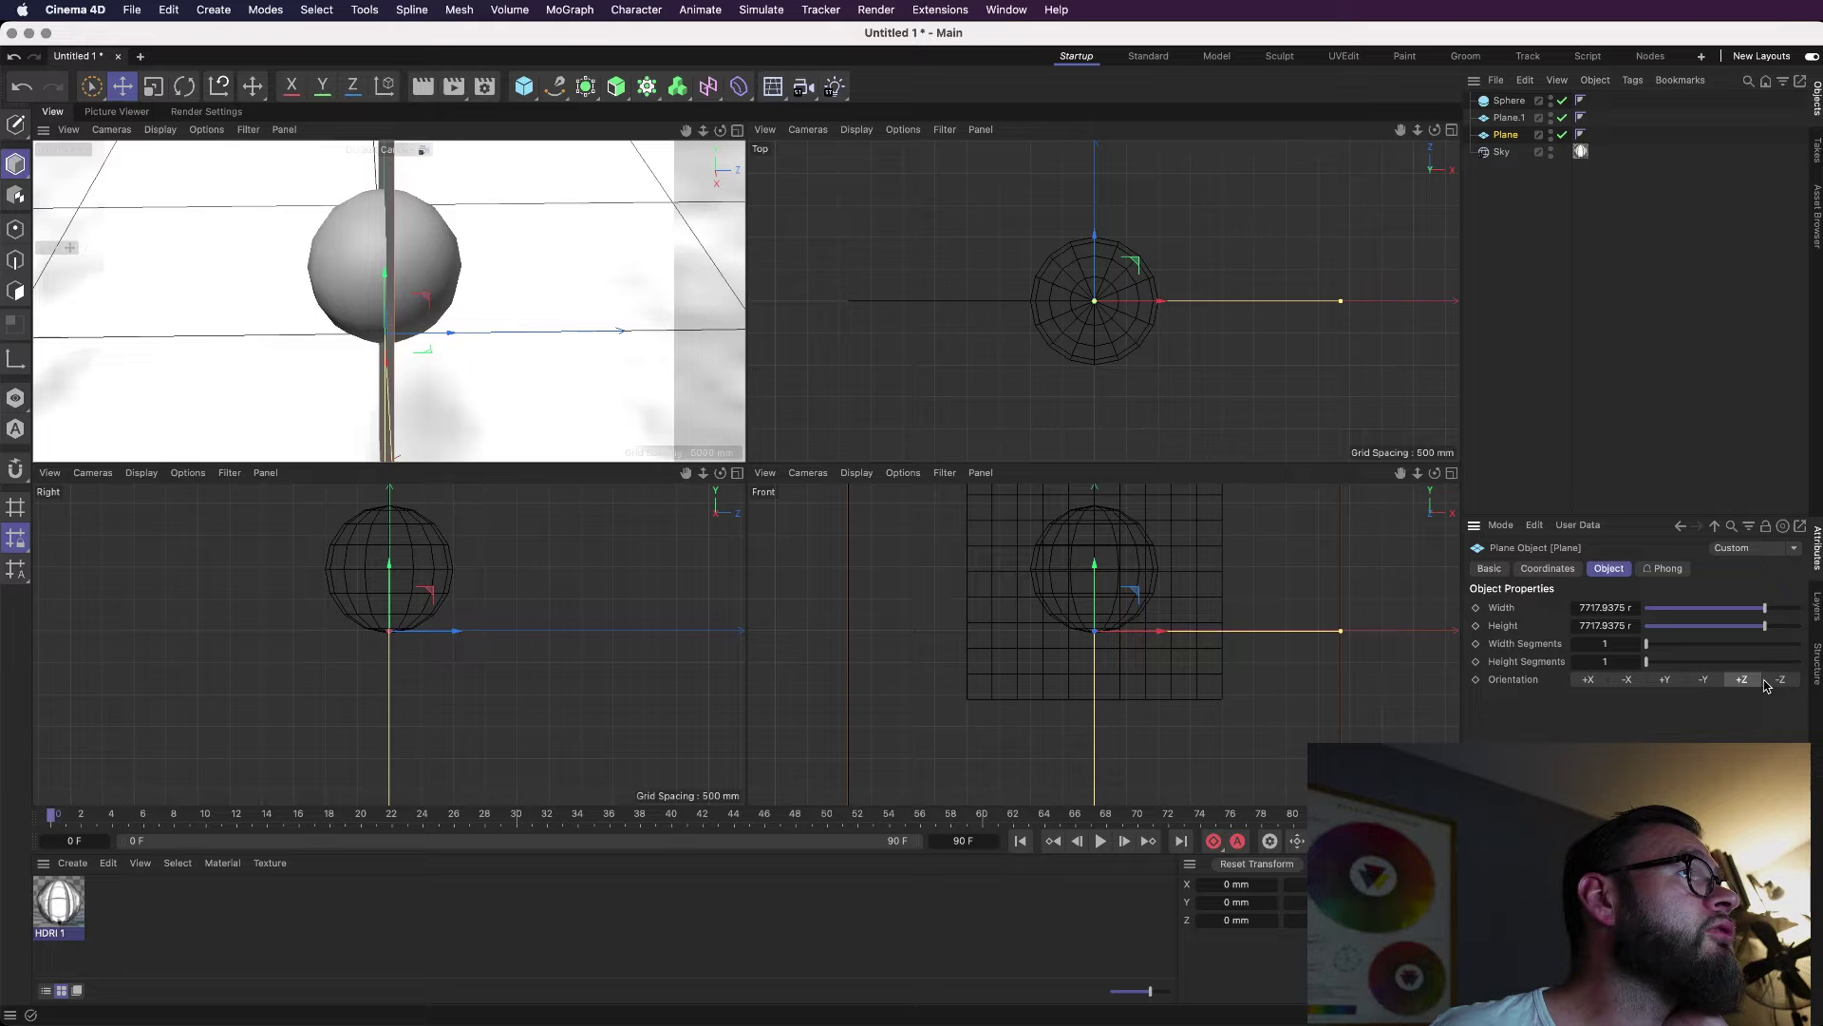
pyautogui.click(1775, 681)
pyautogui.click(1588, 680)
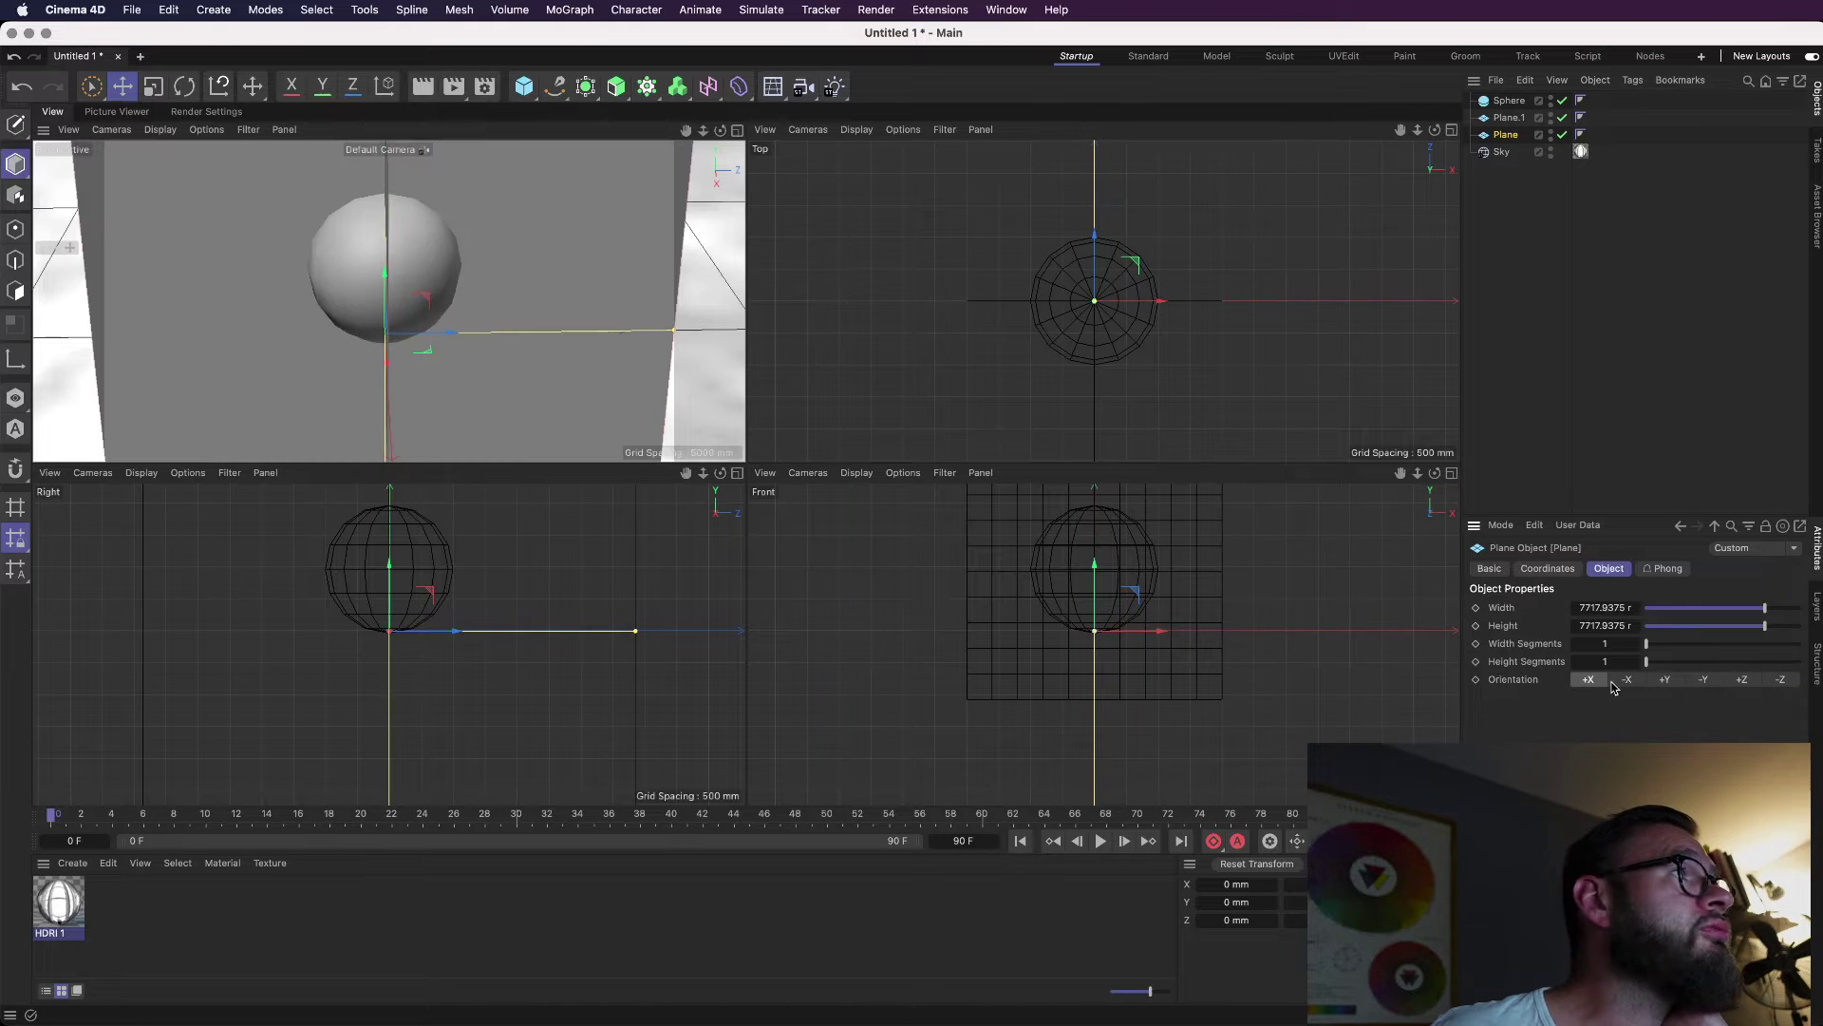
pyautogui.moveTo(1091, 233); pyautogui.dragTo(1091, 163)
pyautogui.press('super+z')
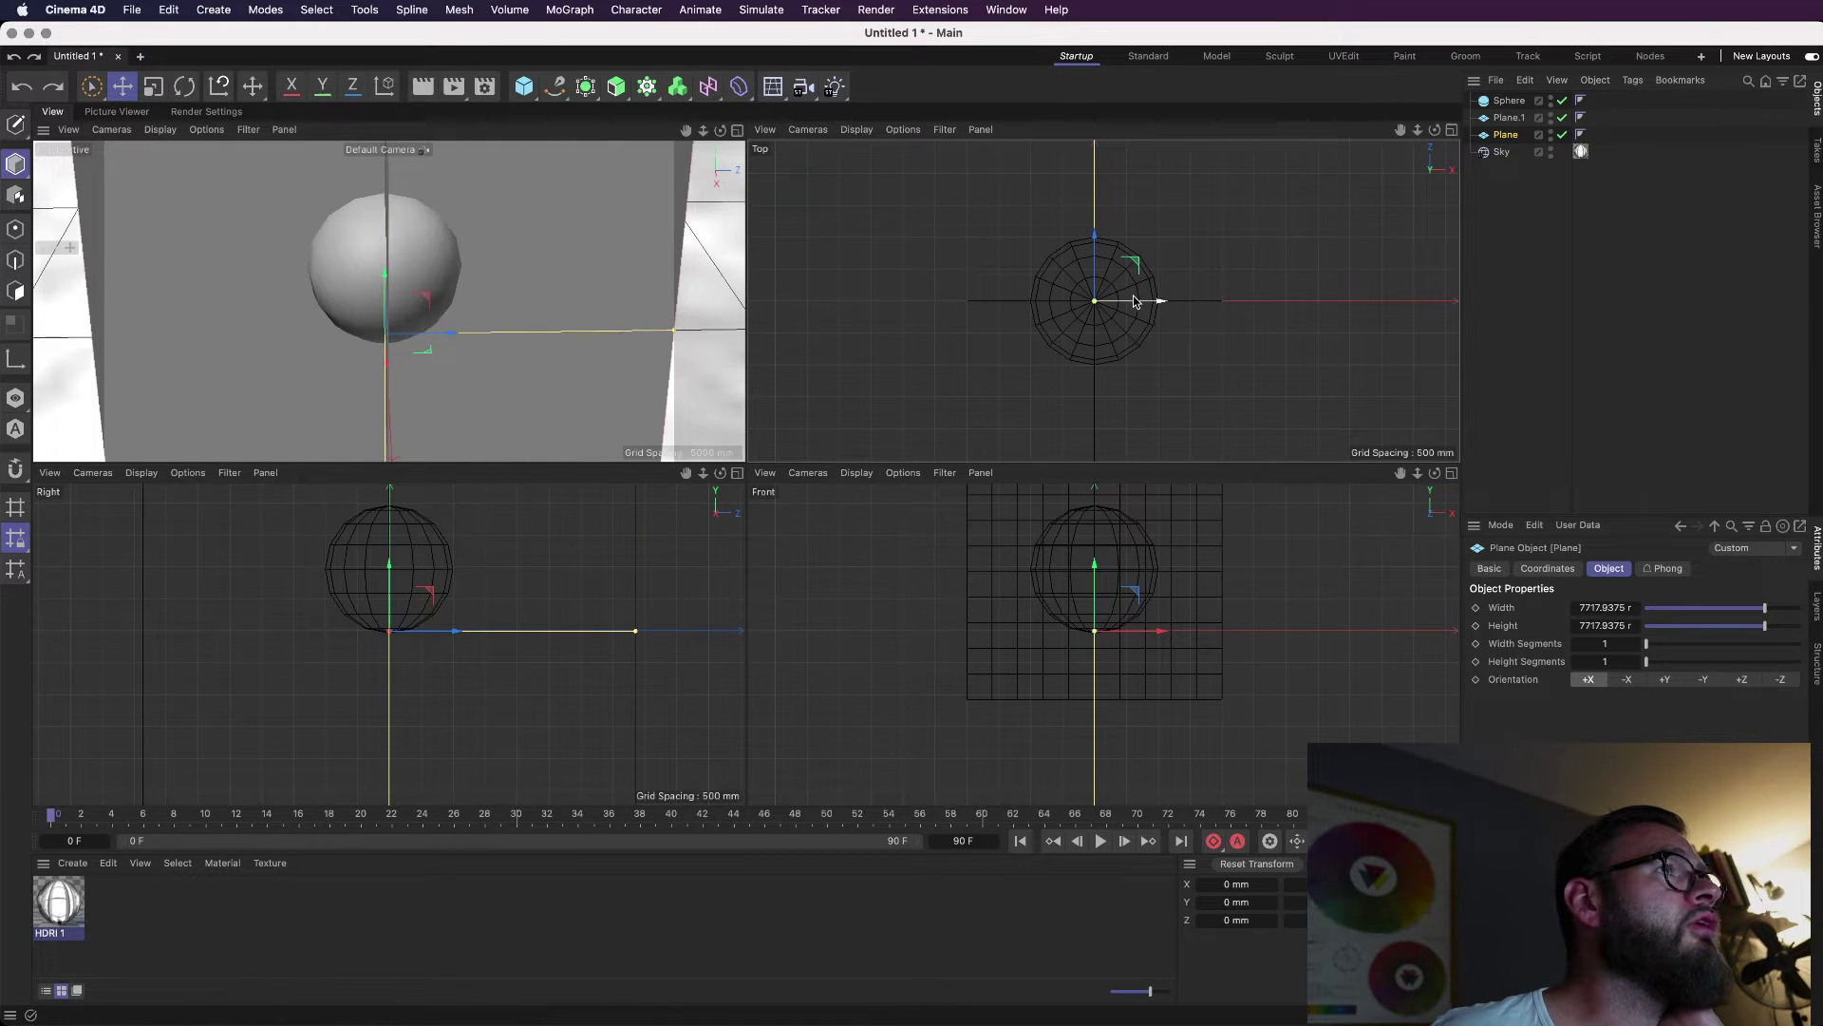
# Lay Plane.1 flat with Orientation +Y, just under the sphere.
pyautogui.moveTo(727, 136); pyautogui.dragTo(494, 296)
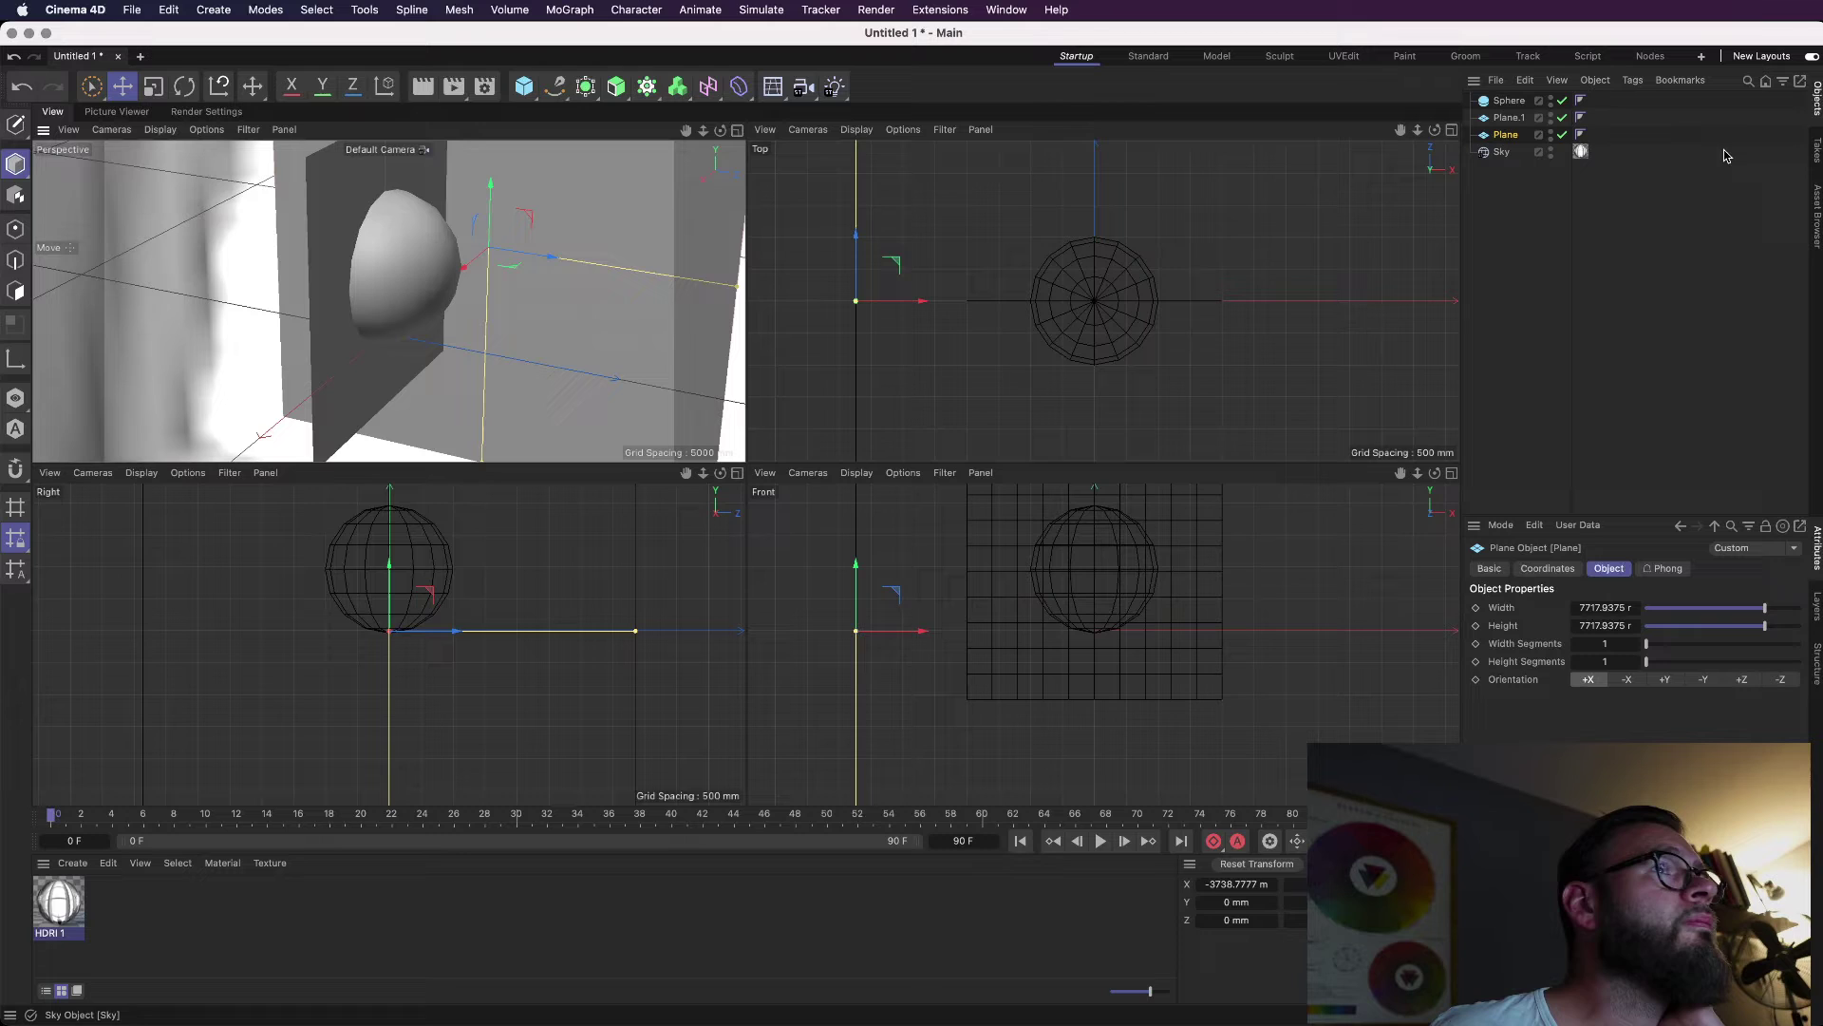
pyautogui.click(1510, 117)
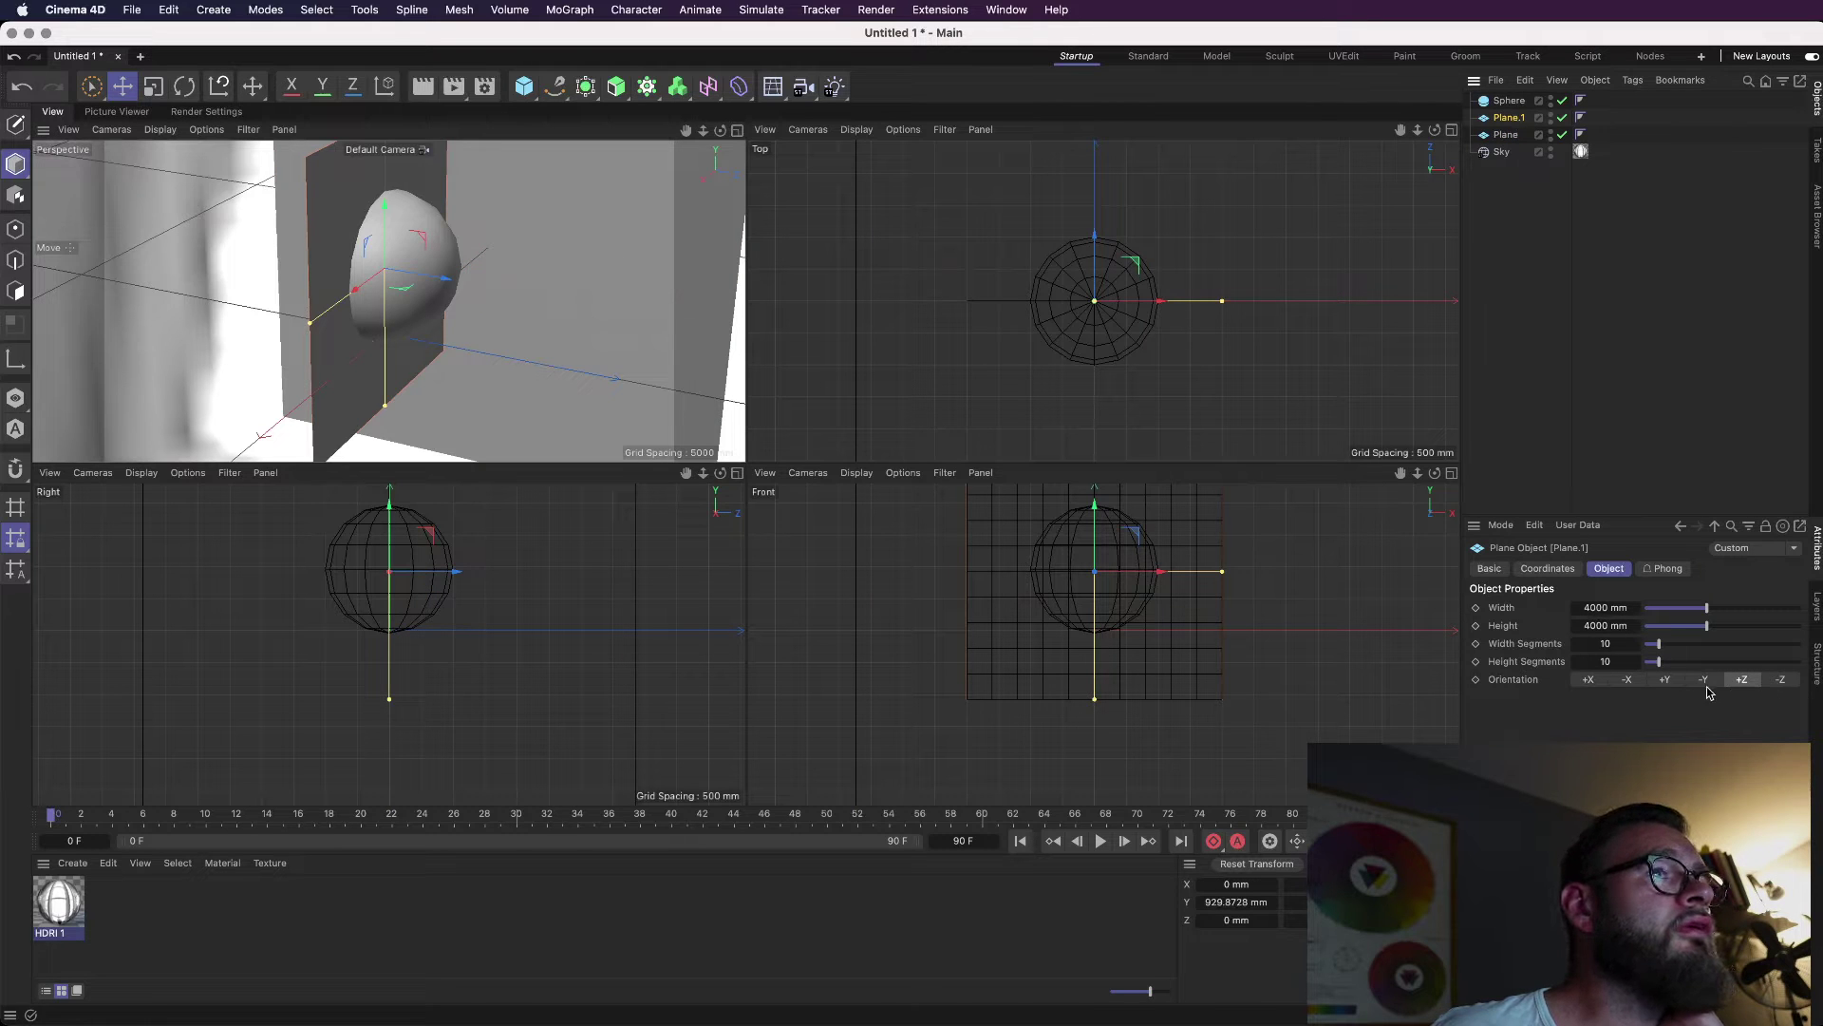
pyautogui.click(1665, 680)
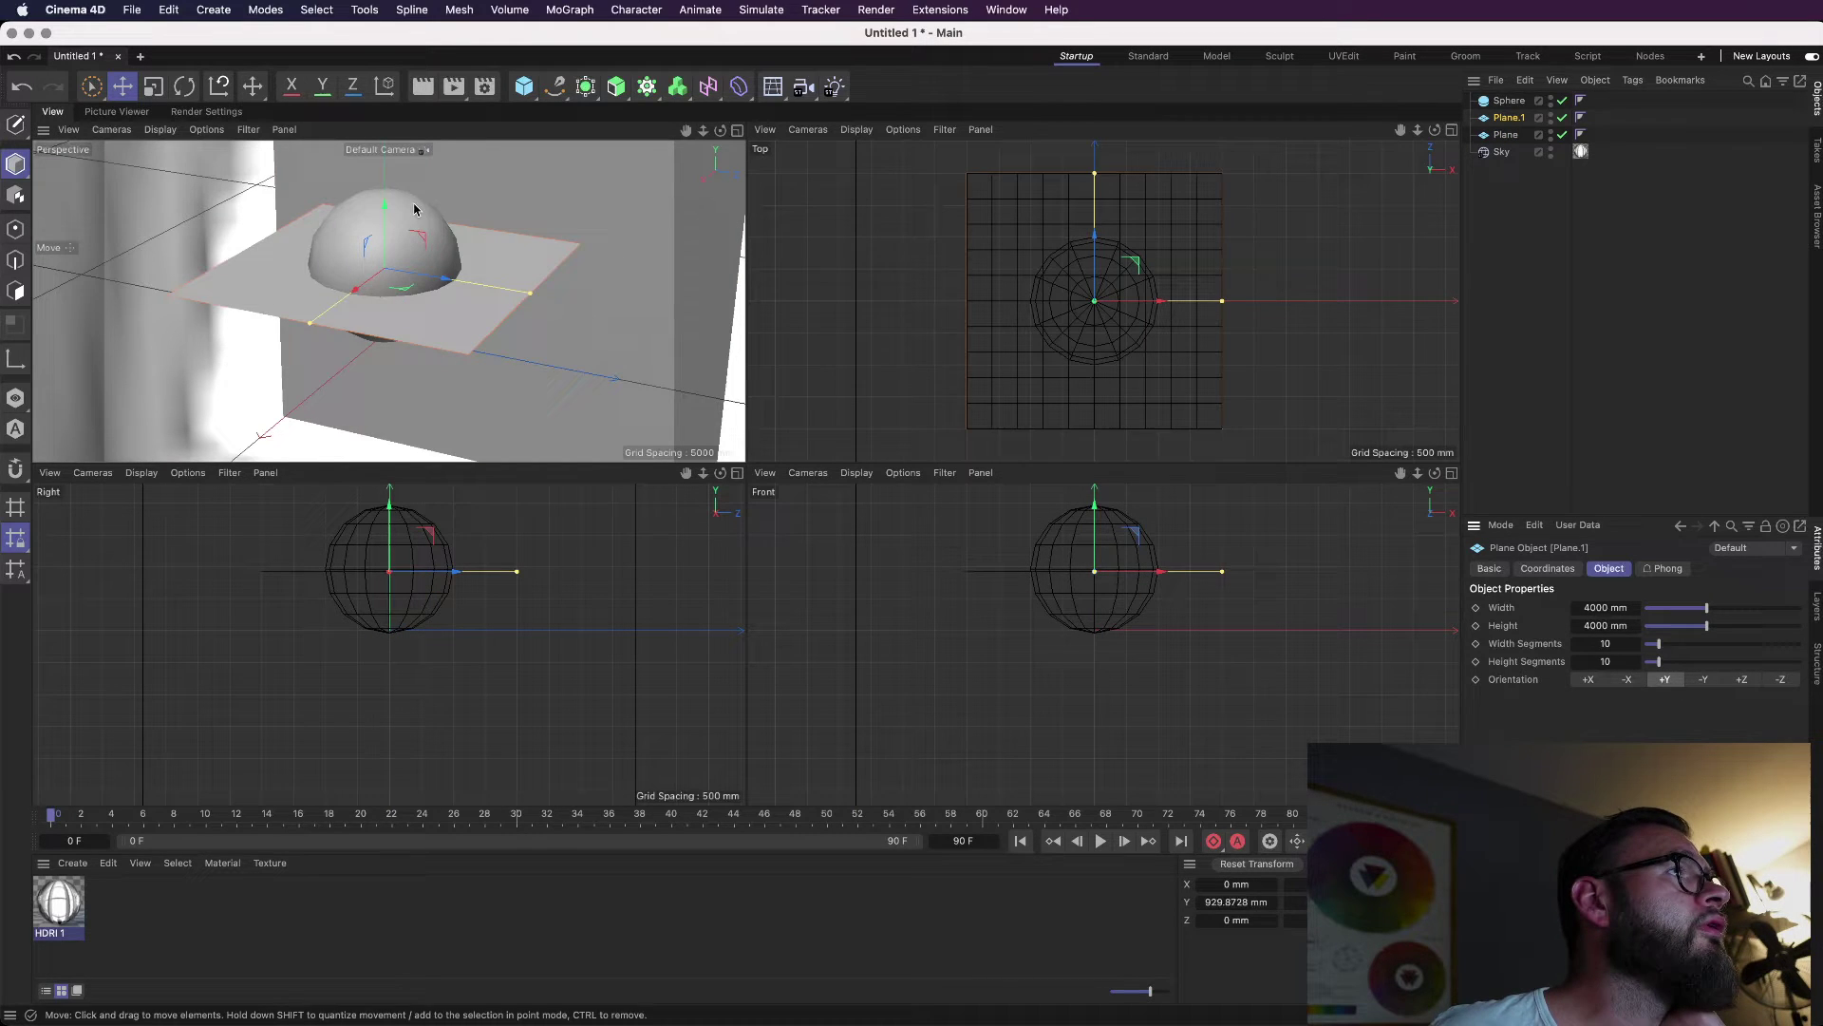
pyautogui.moveTo(387, 207); pyautogui.dragTo(753, 301)
pyautogui.press('t')
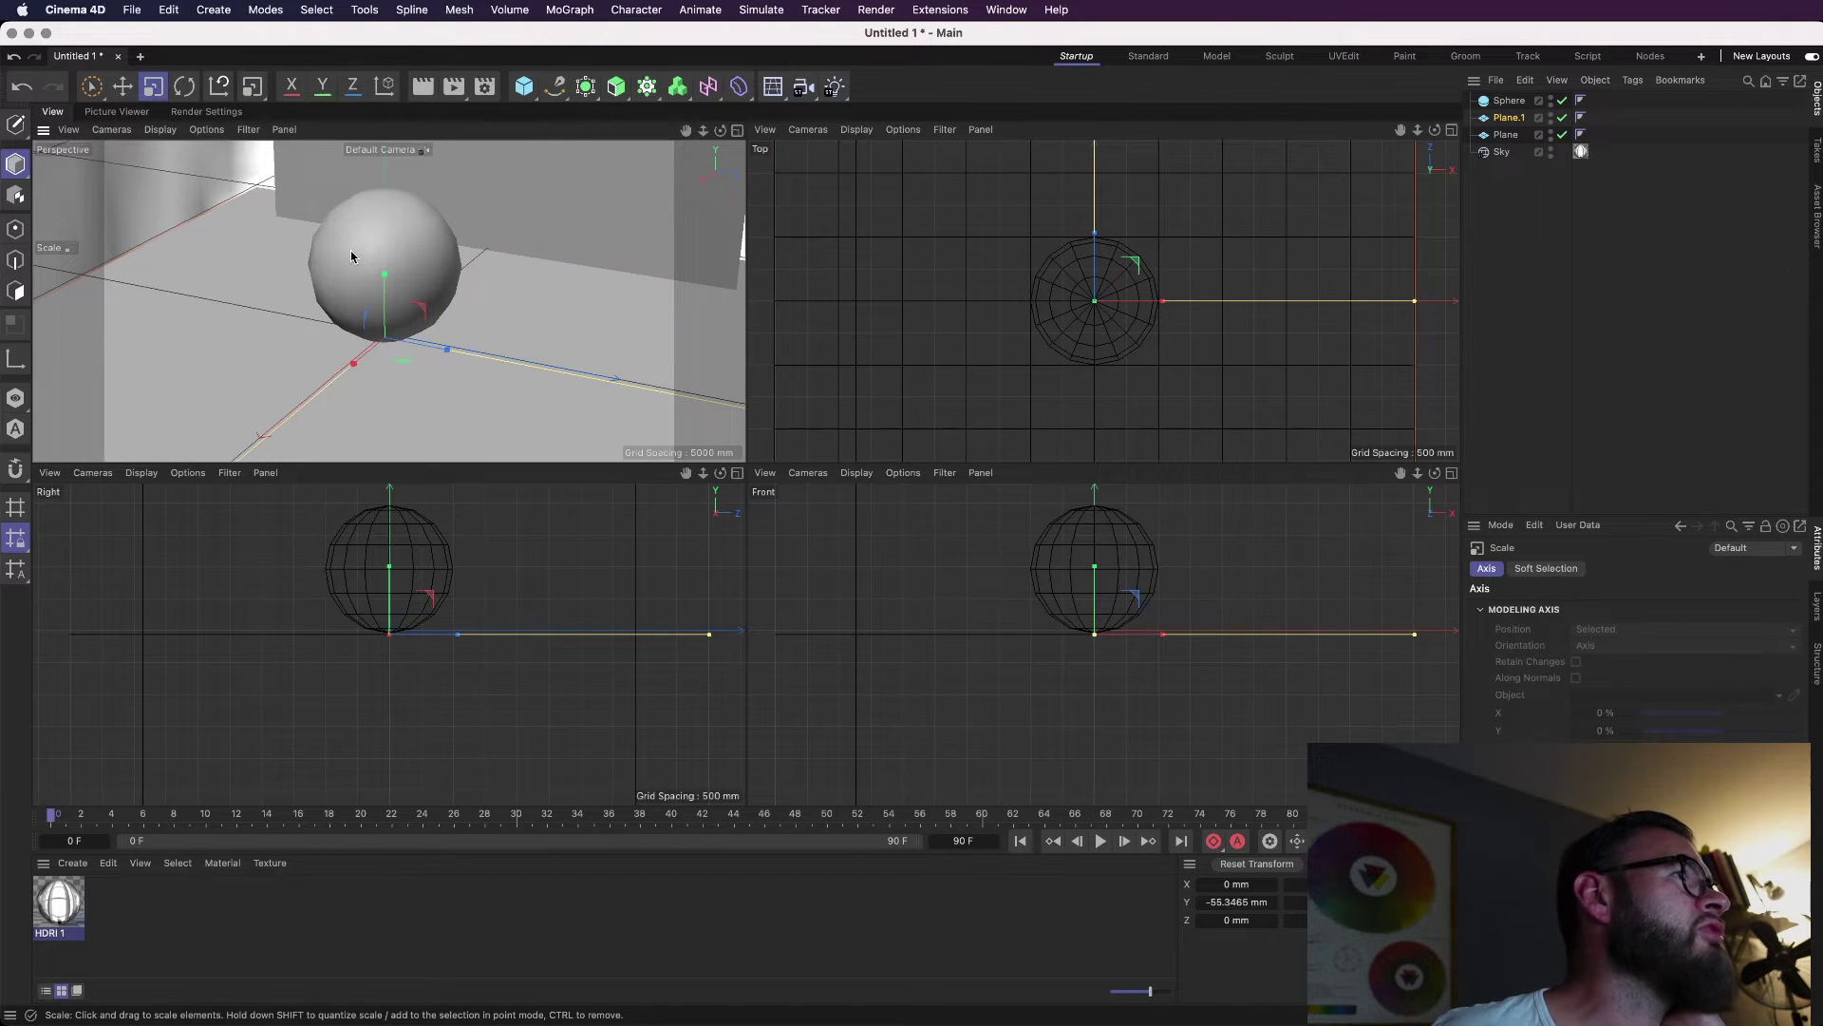
pyautogui.click(122, 86)
# Push the wall Plane along X and enlarge it to width 7717.9375 and height 10836.3661.
pyautogui.click(558, 217)
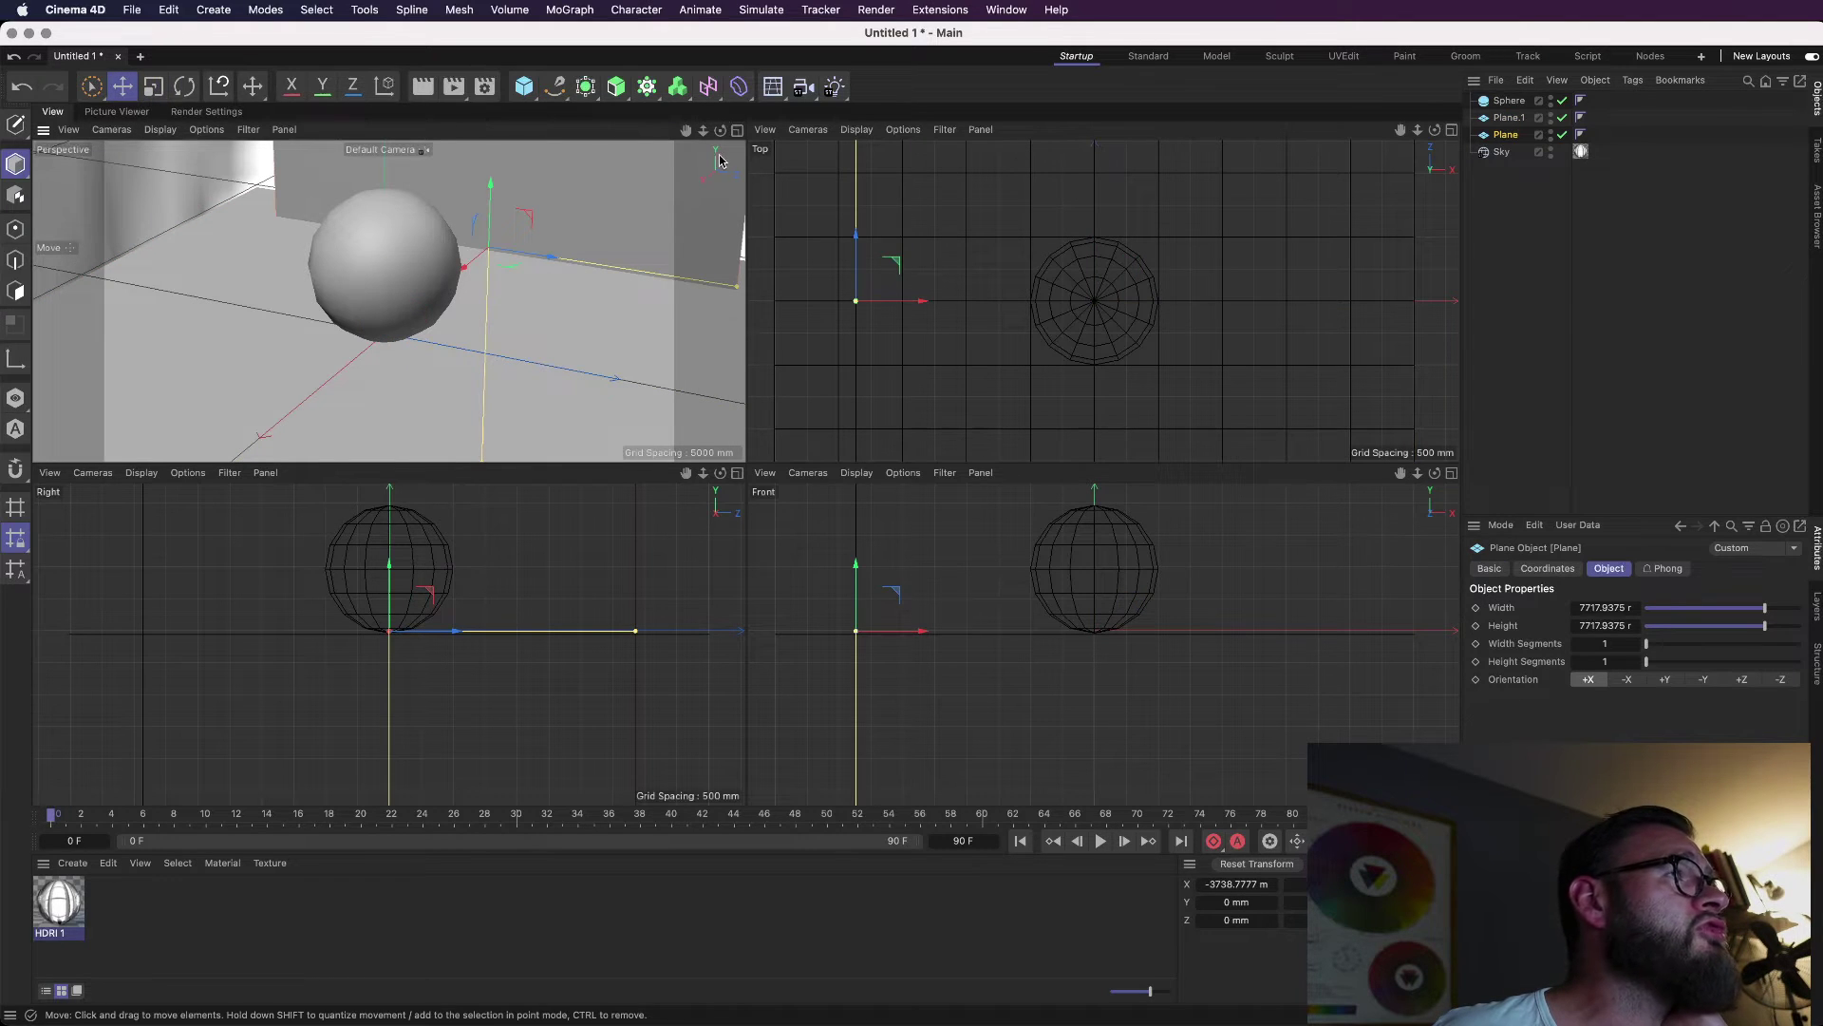
pyautogui.moveTo(470, 265); pyautogui.dragTo(528, 236)
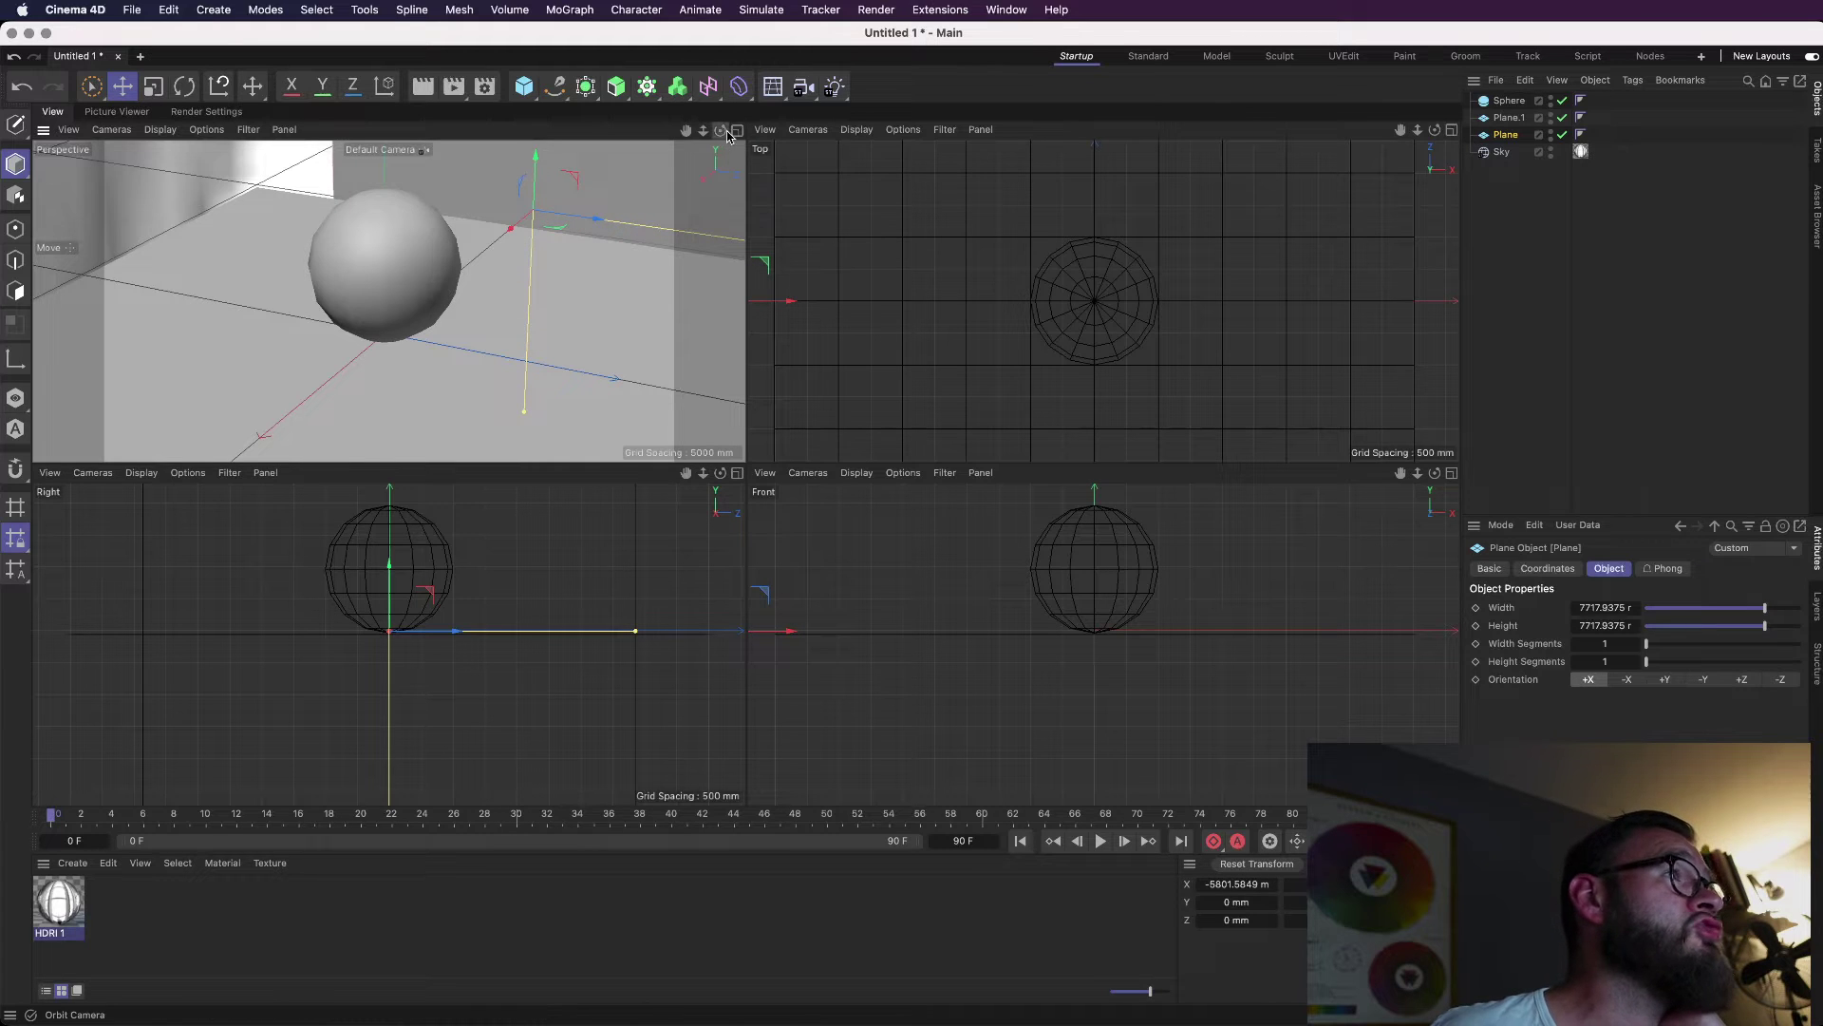
pyautogui.moveTo(726, 129); pyautogui.dragTo(688, 141)
pyautogui.moveTo(636, 631); pyautogui.dragTo(736, 630)
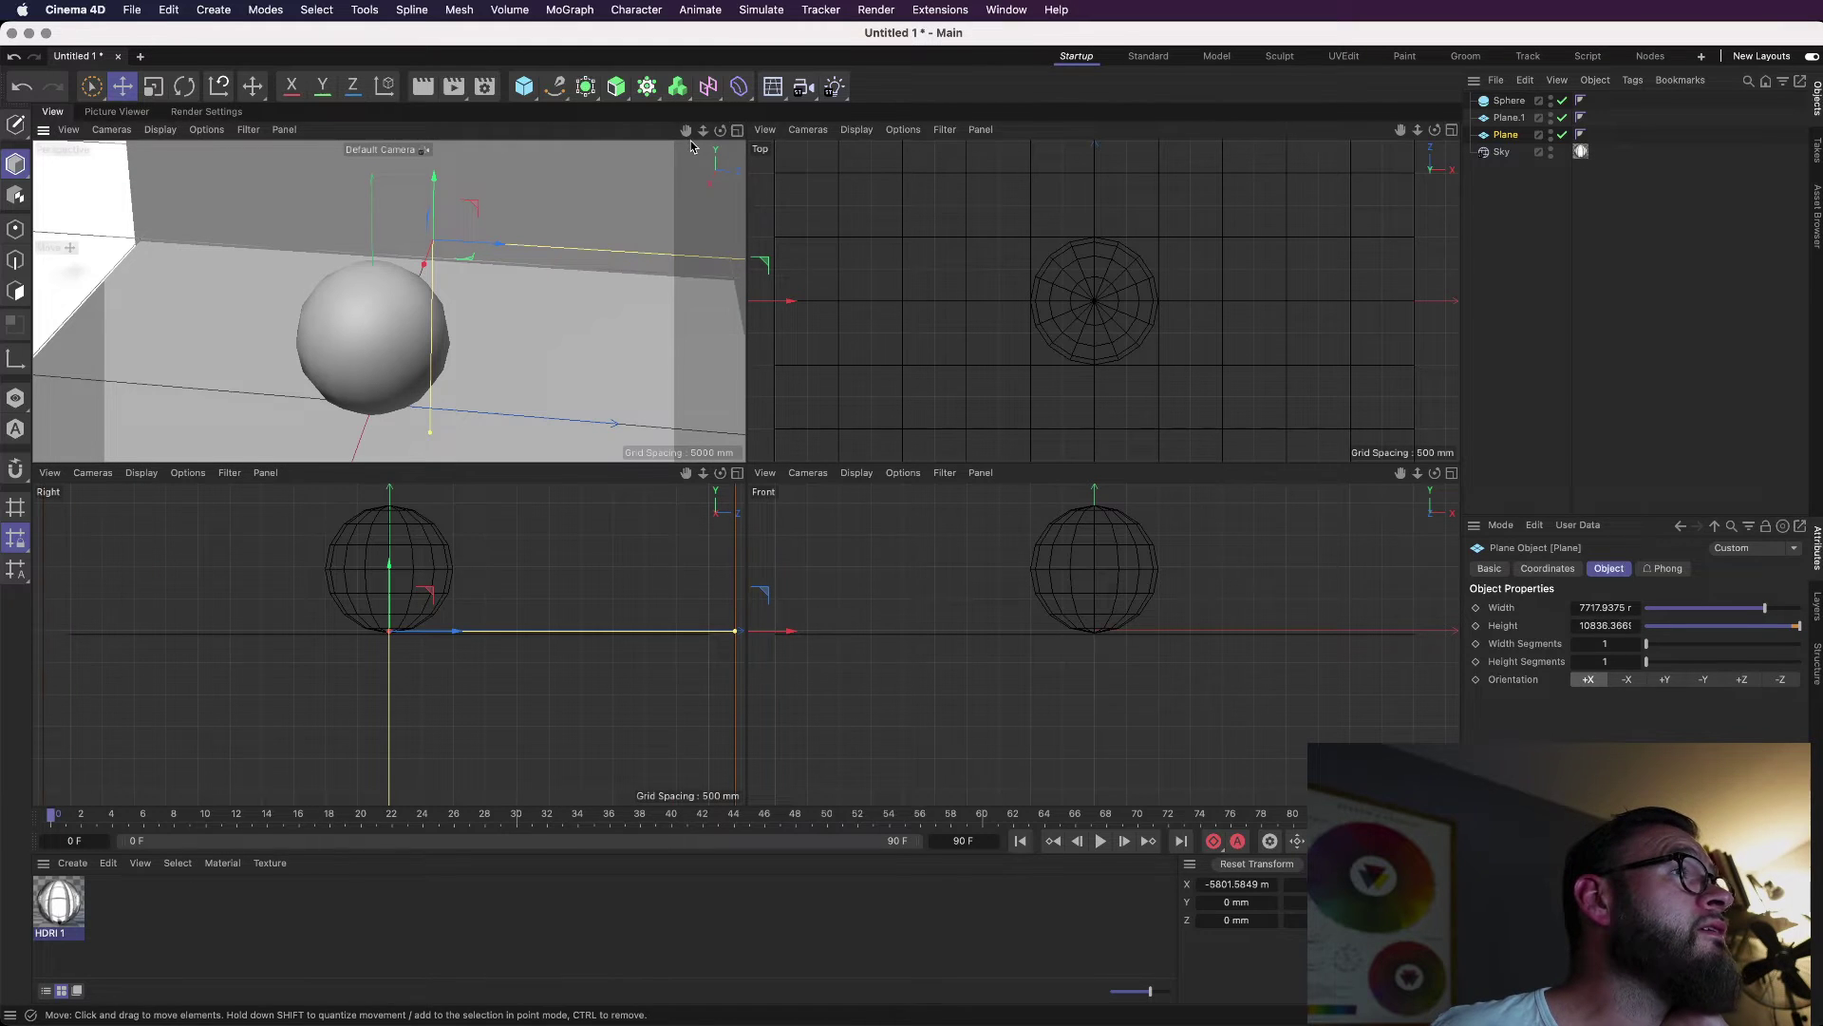
pyautogui.moveTo(686, 130); pyautogui.dragTo(694, 97)
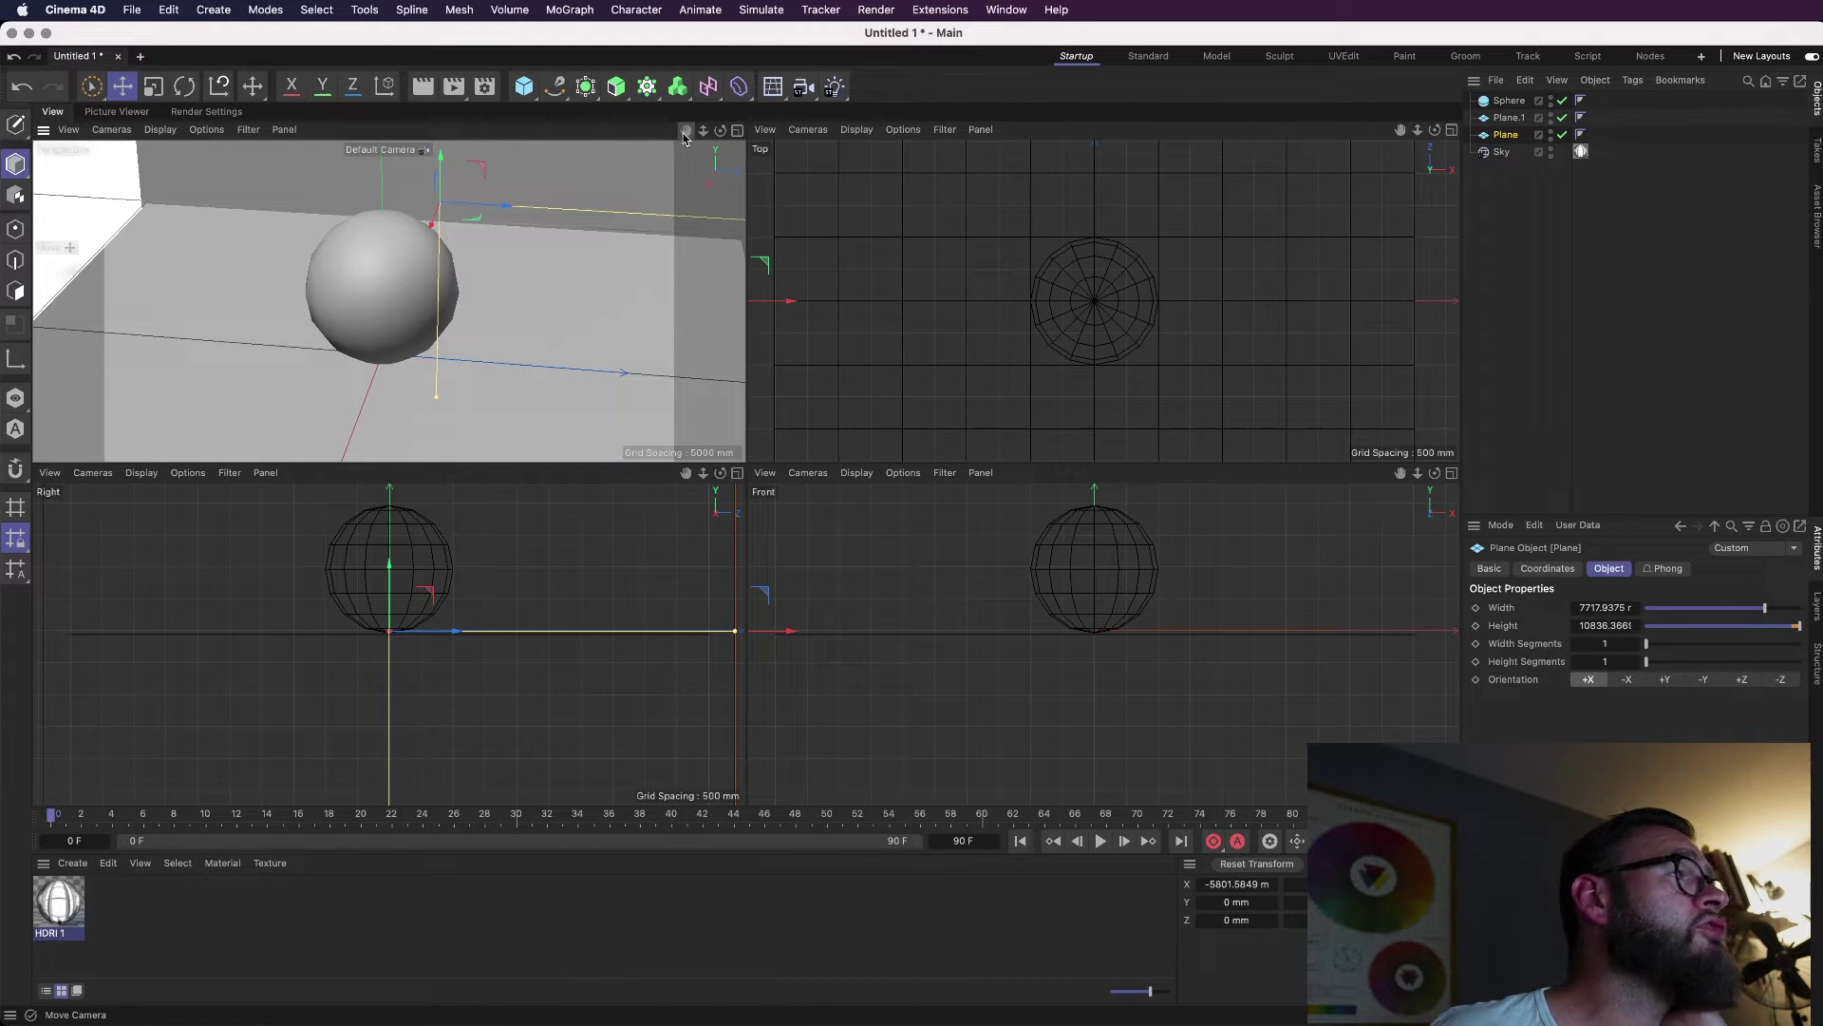
pyautogui.moveTo(720, 130)
pyautogui.mouseDown()
pyautogui.moveTo(702, 106)
pyautogui.moveTo(729, 120)
pyautogui.moveTo(725, 145)
pyautogui.mouseUp()
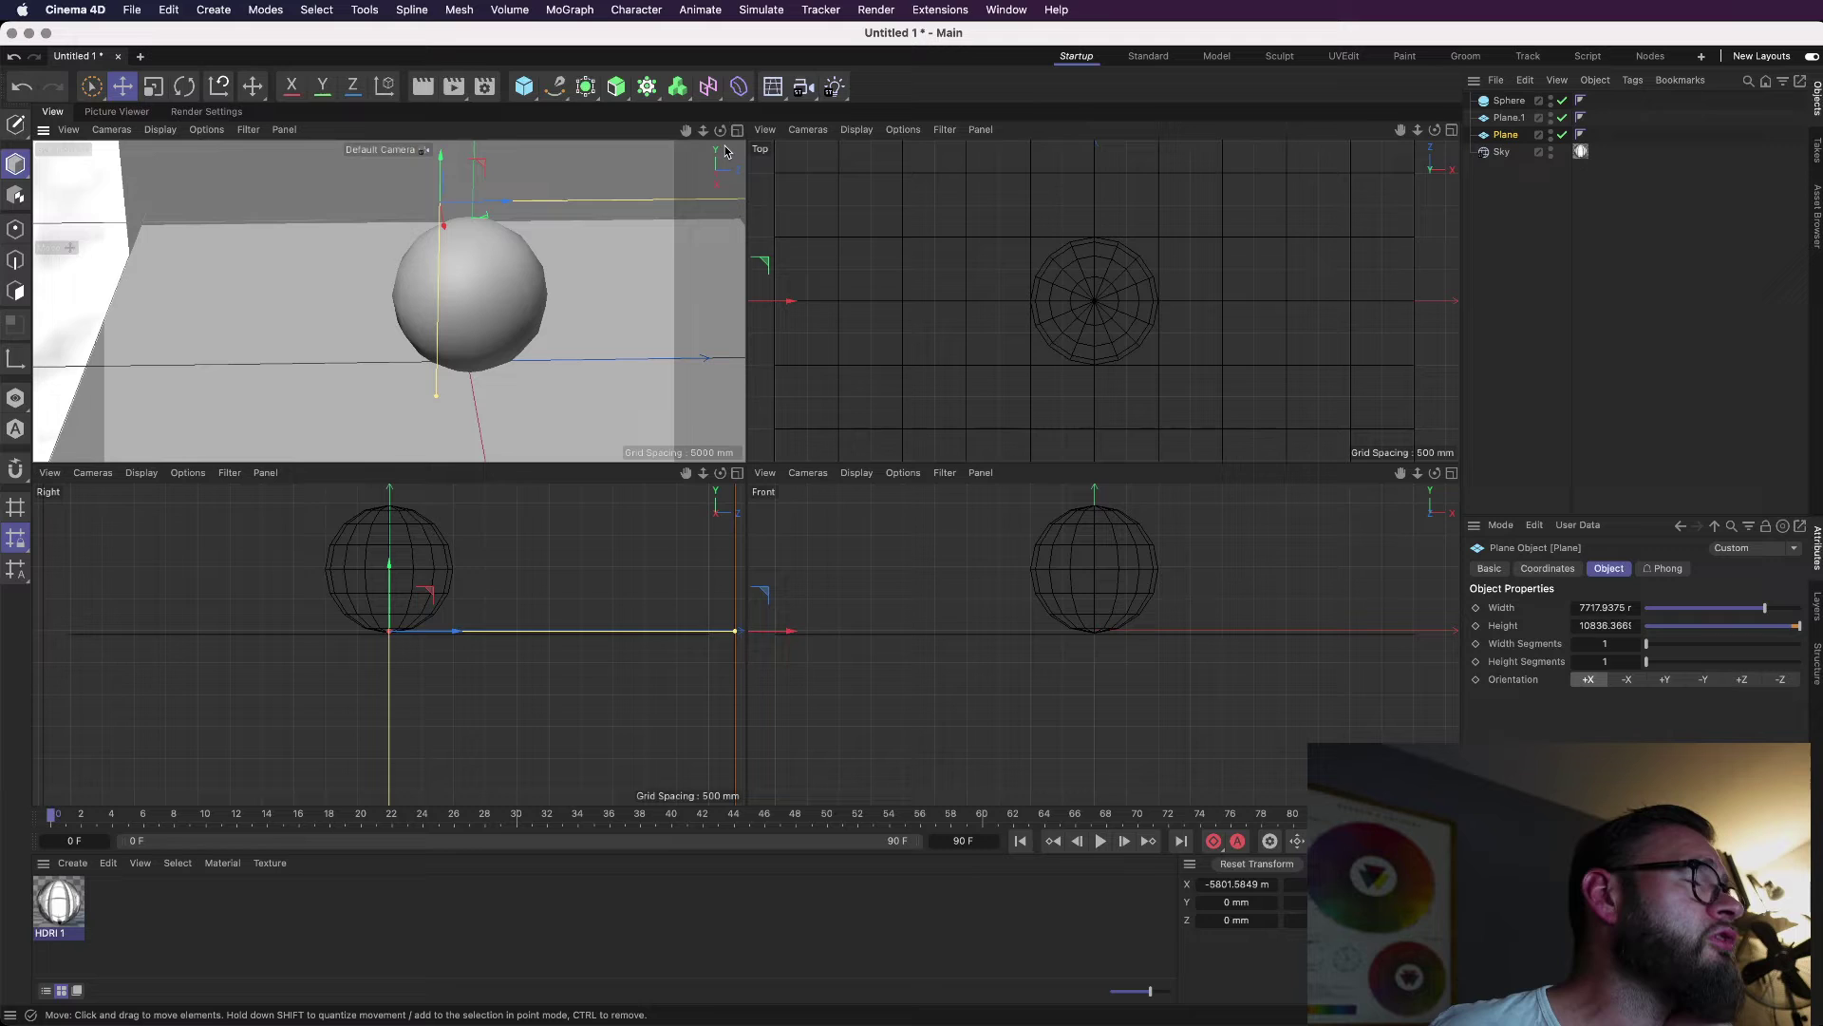
# Create a new render setting, My Render Setting, and make it the active one.
pyautogui.click(1502, 152)
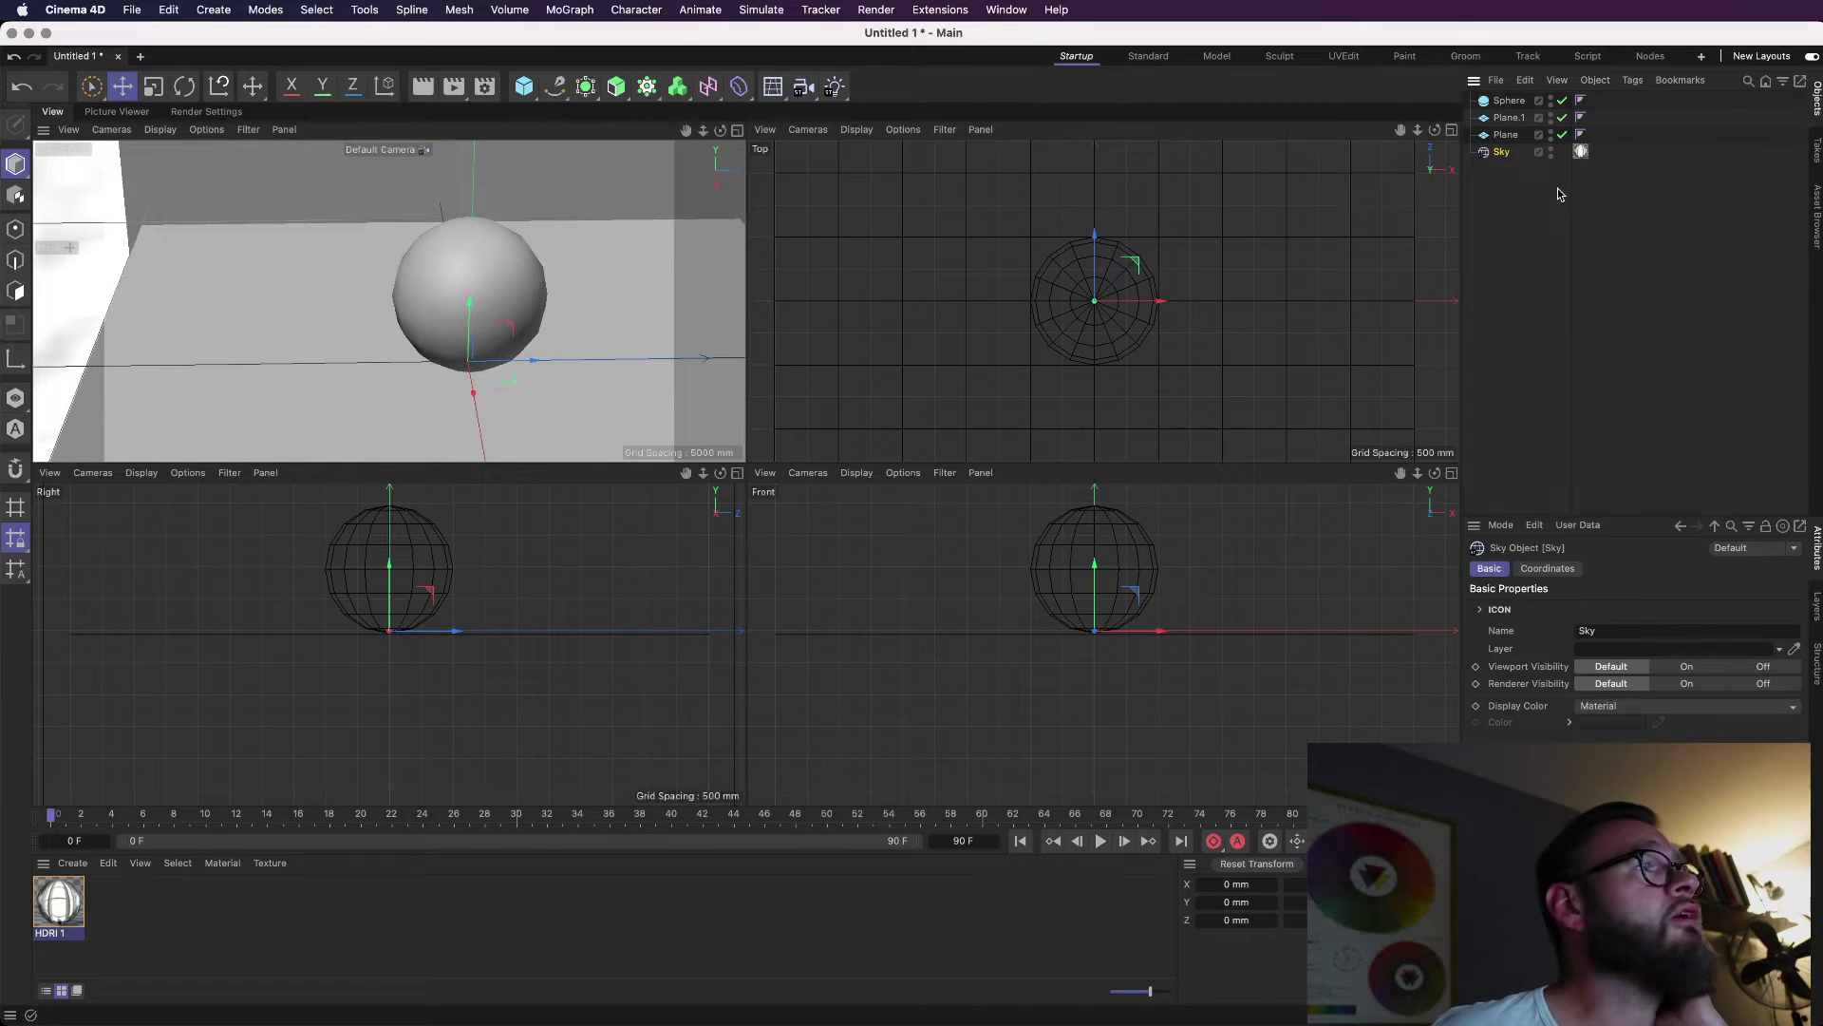
pyautogui.click(228, 114)
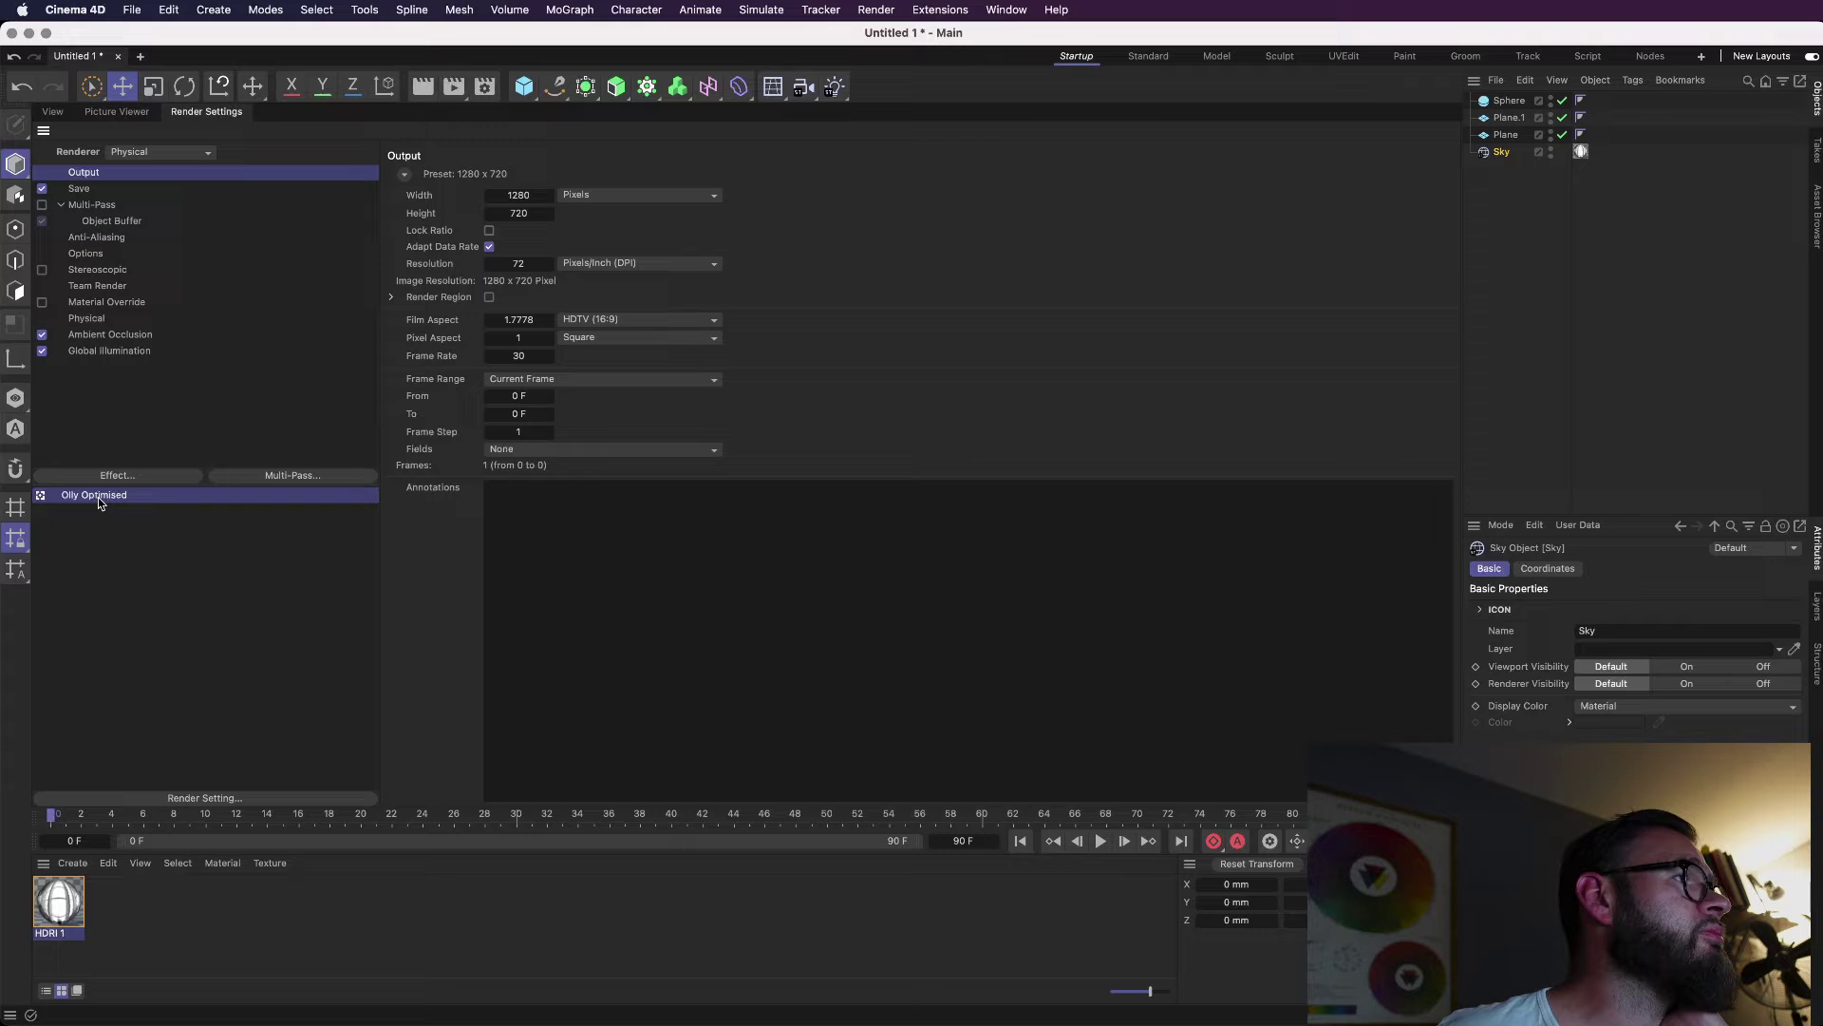
pyautogui.click(186, 798)
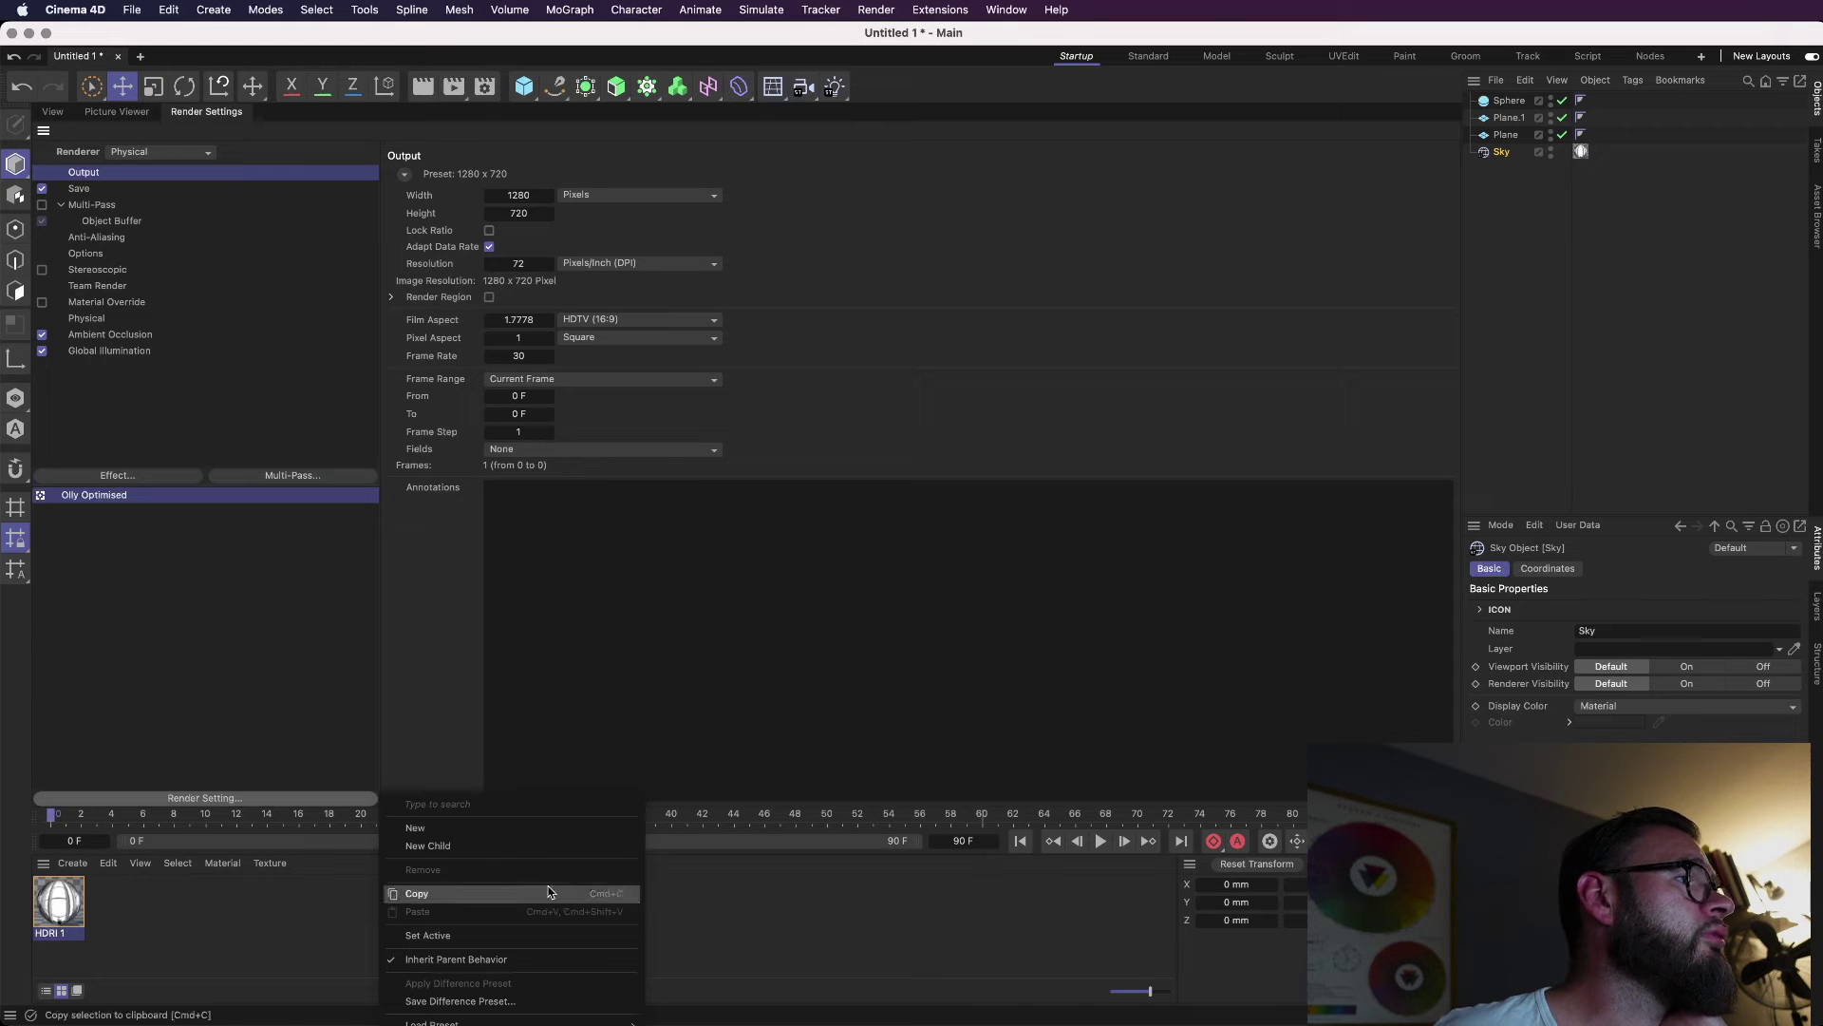
pyautogui.click(495, 826)
pyautogui.click(40, 512)
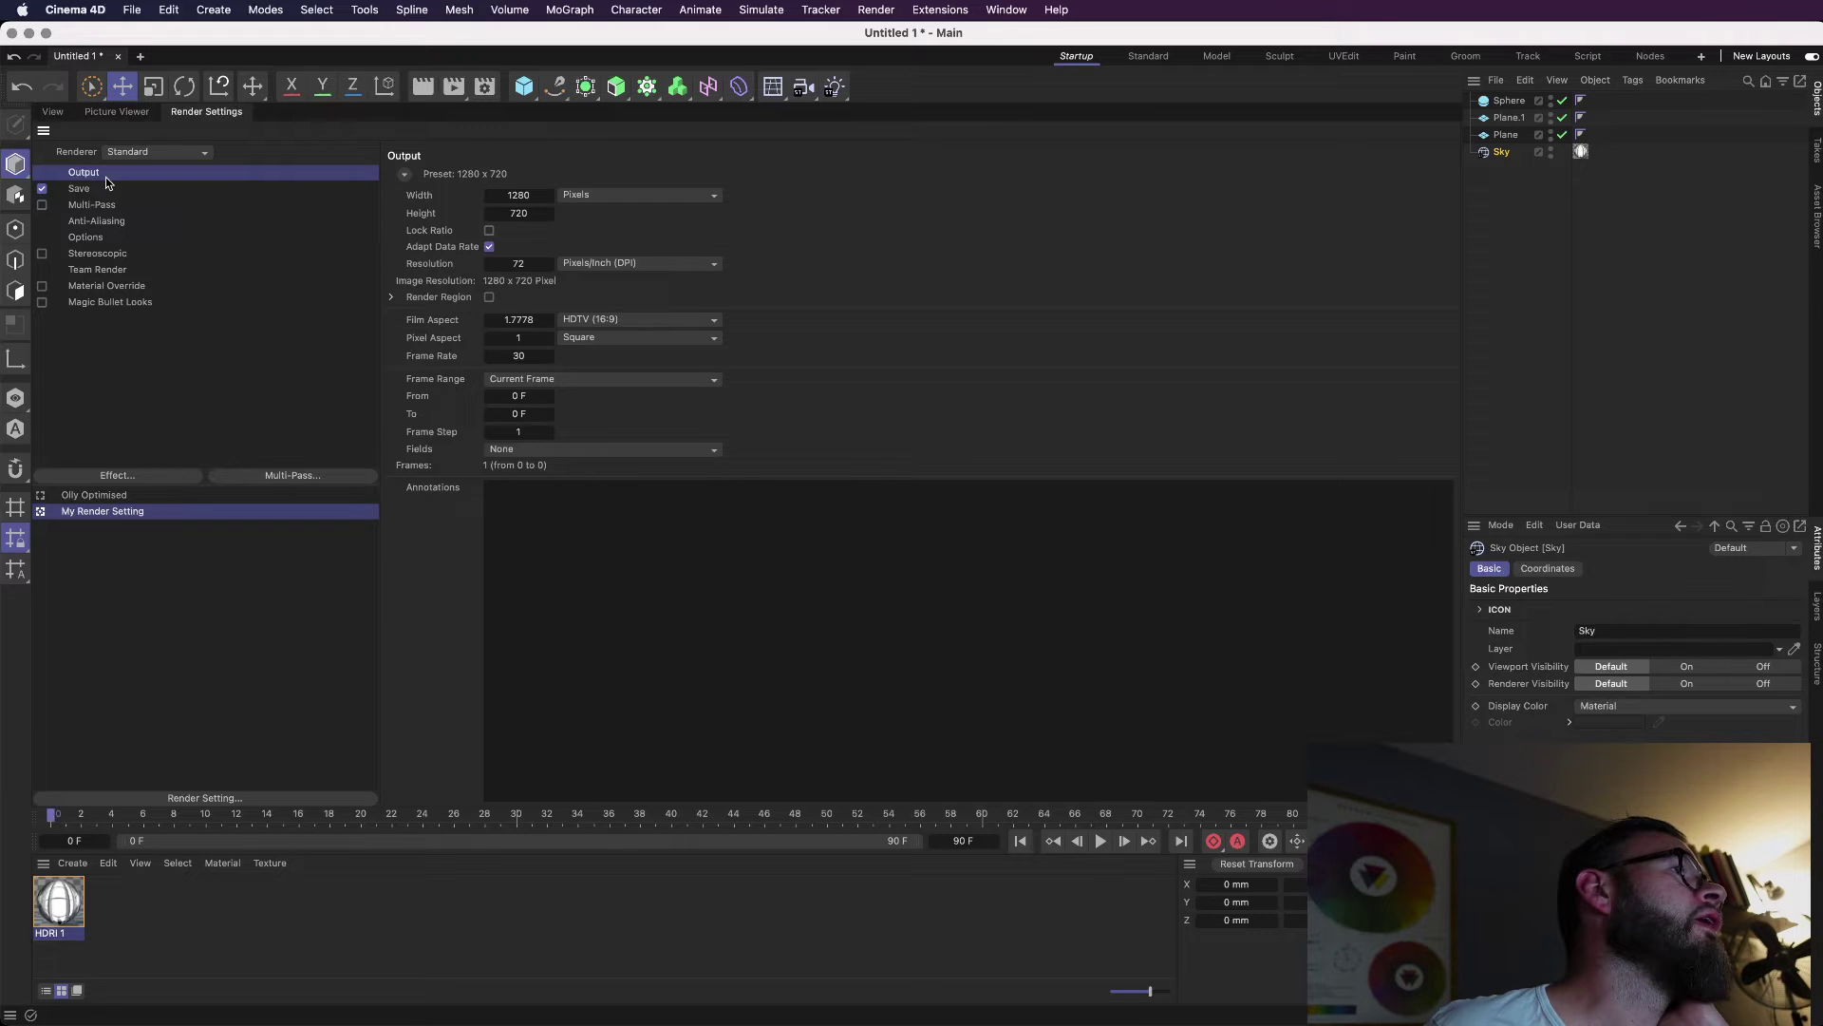
pyautogui.click(52, 113)
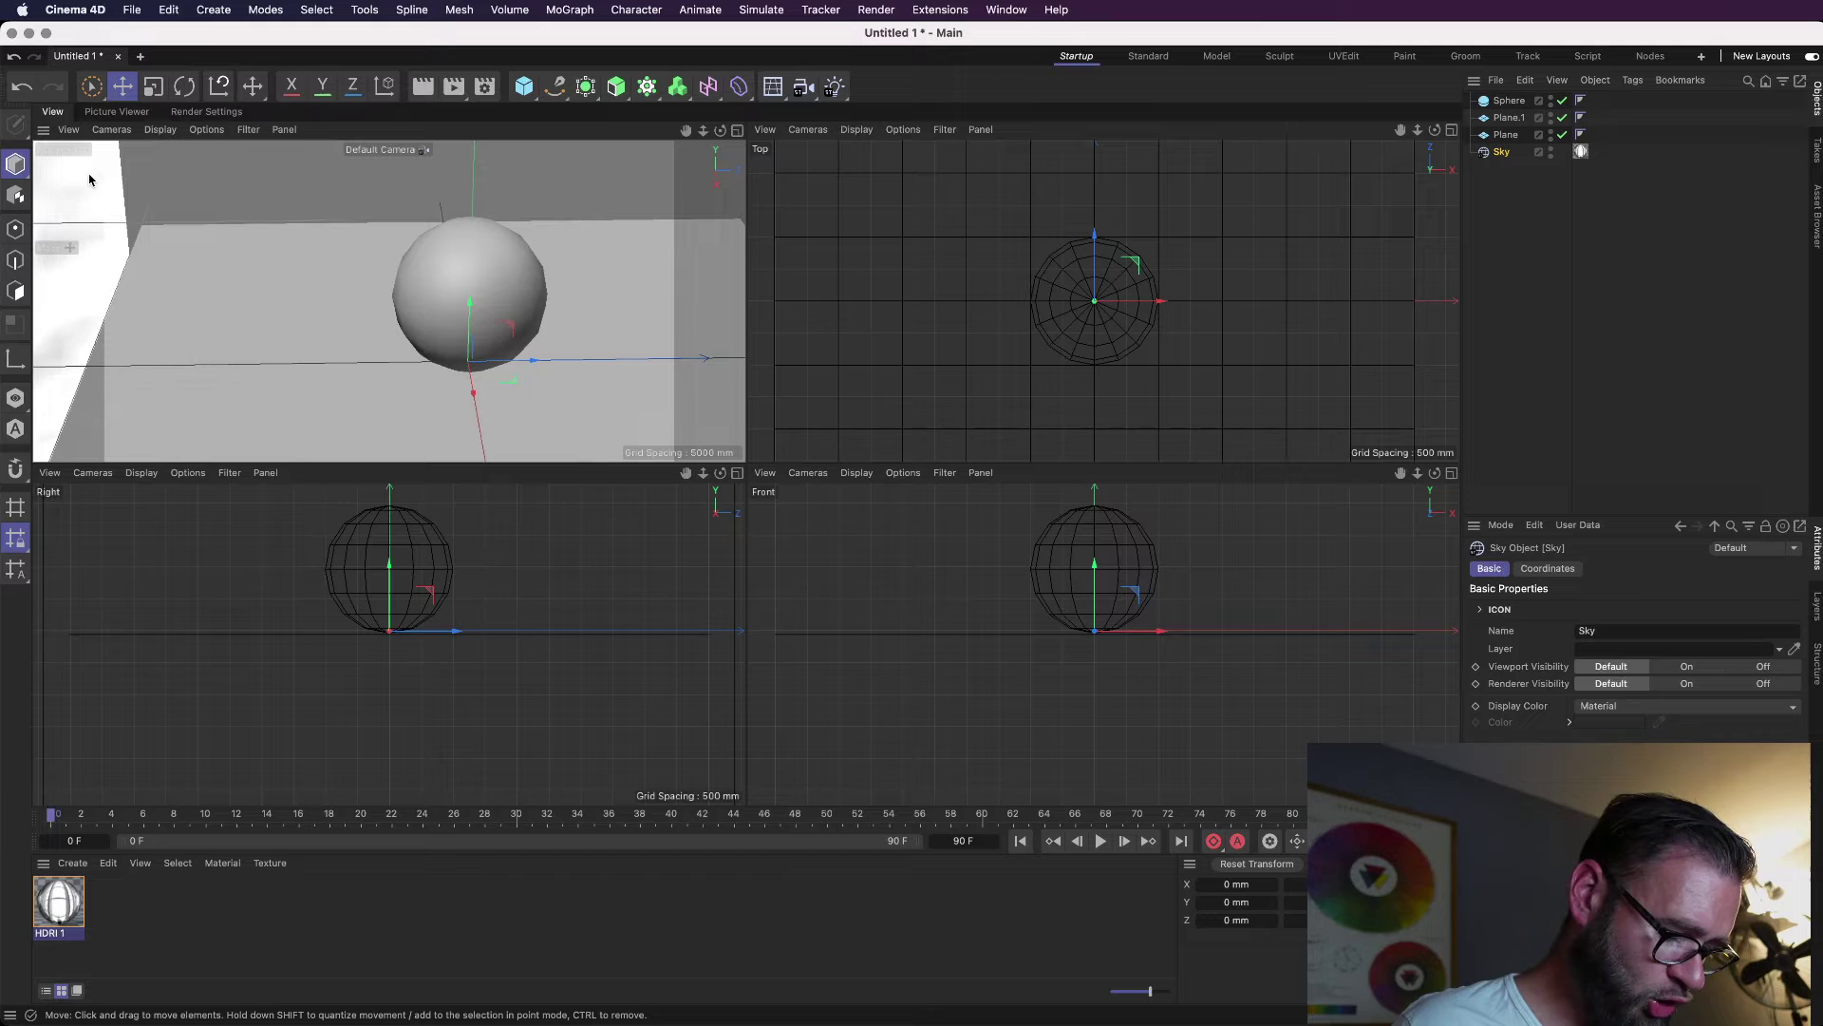
# Start an Interactive Render Region and stretch it over the perspective view's camera frame.
pyautogui.hotkey('alt', 'r')
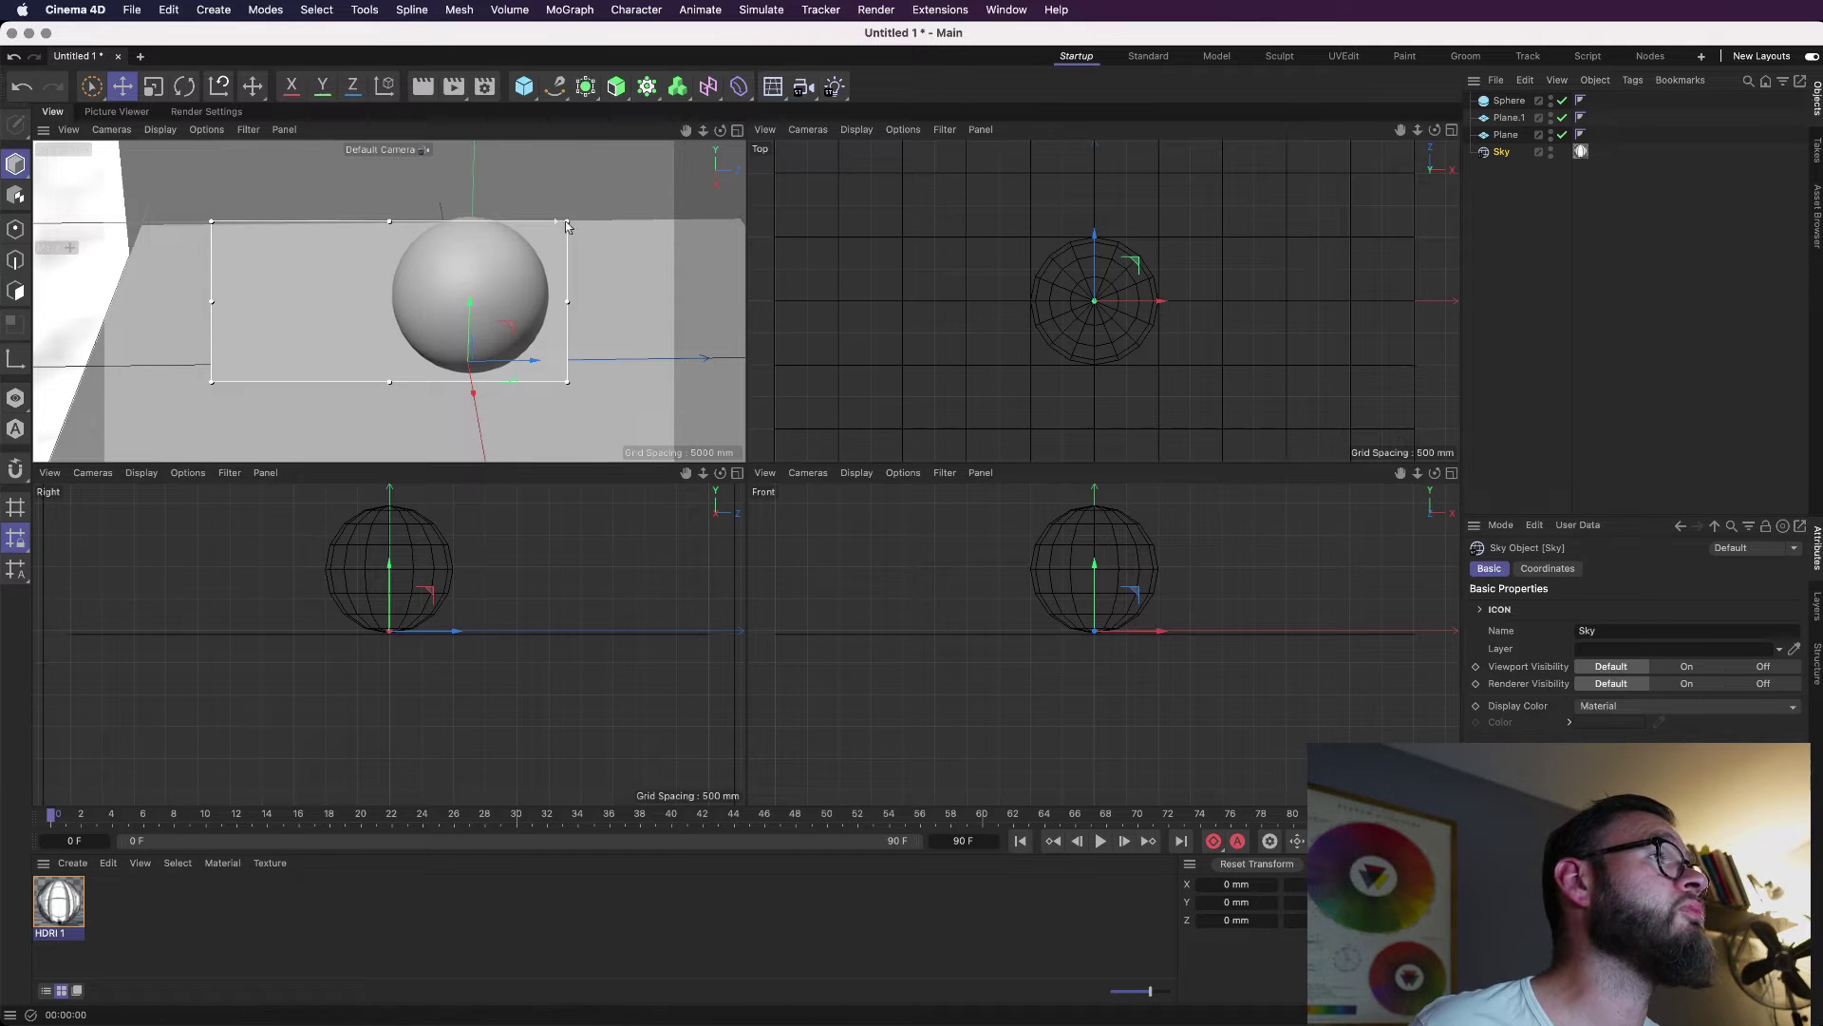
pyautogui.moveTo(567, 219); pyautogui.dragTo(654, 125)
pyautogui.moveTo(656, 381); pyautogui.dragTo(659, 460)
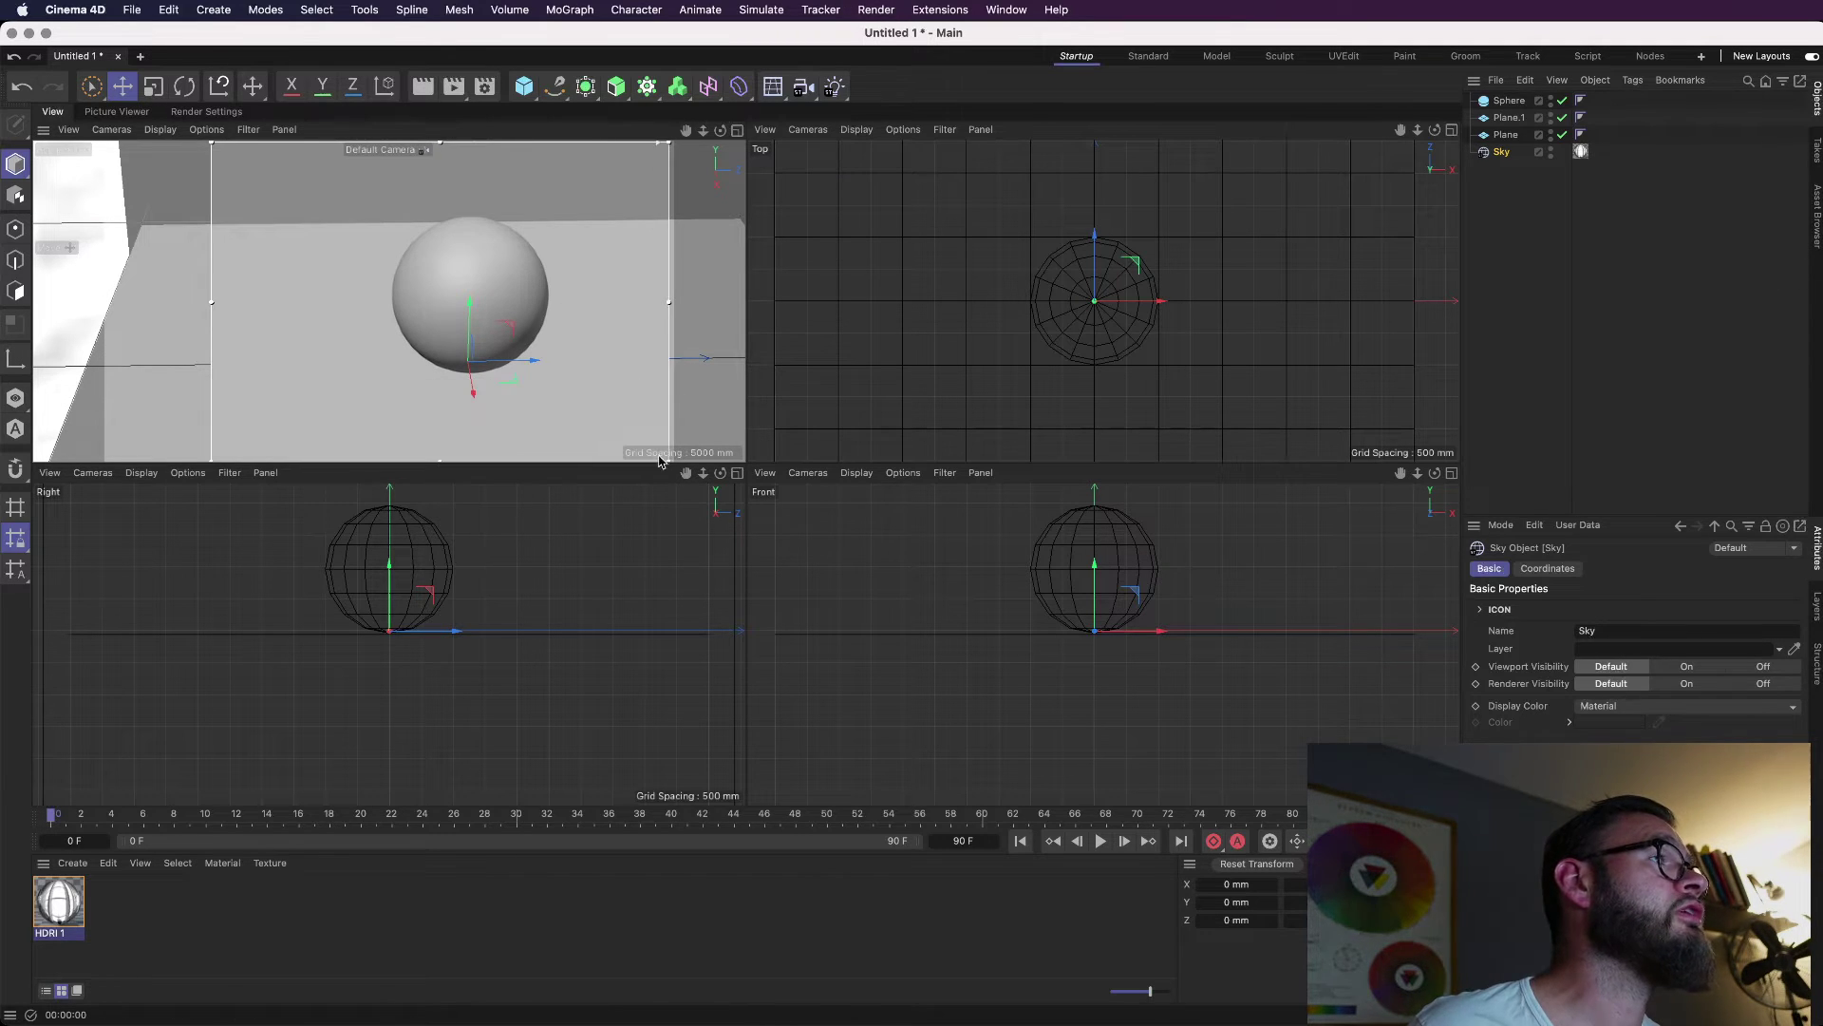
# Maximize the perspective view, orbit around the sphere, and render the view.
pyautogui.click(737, 129)
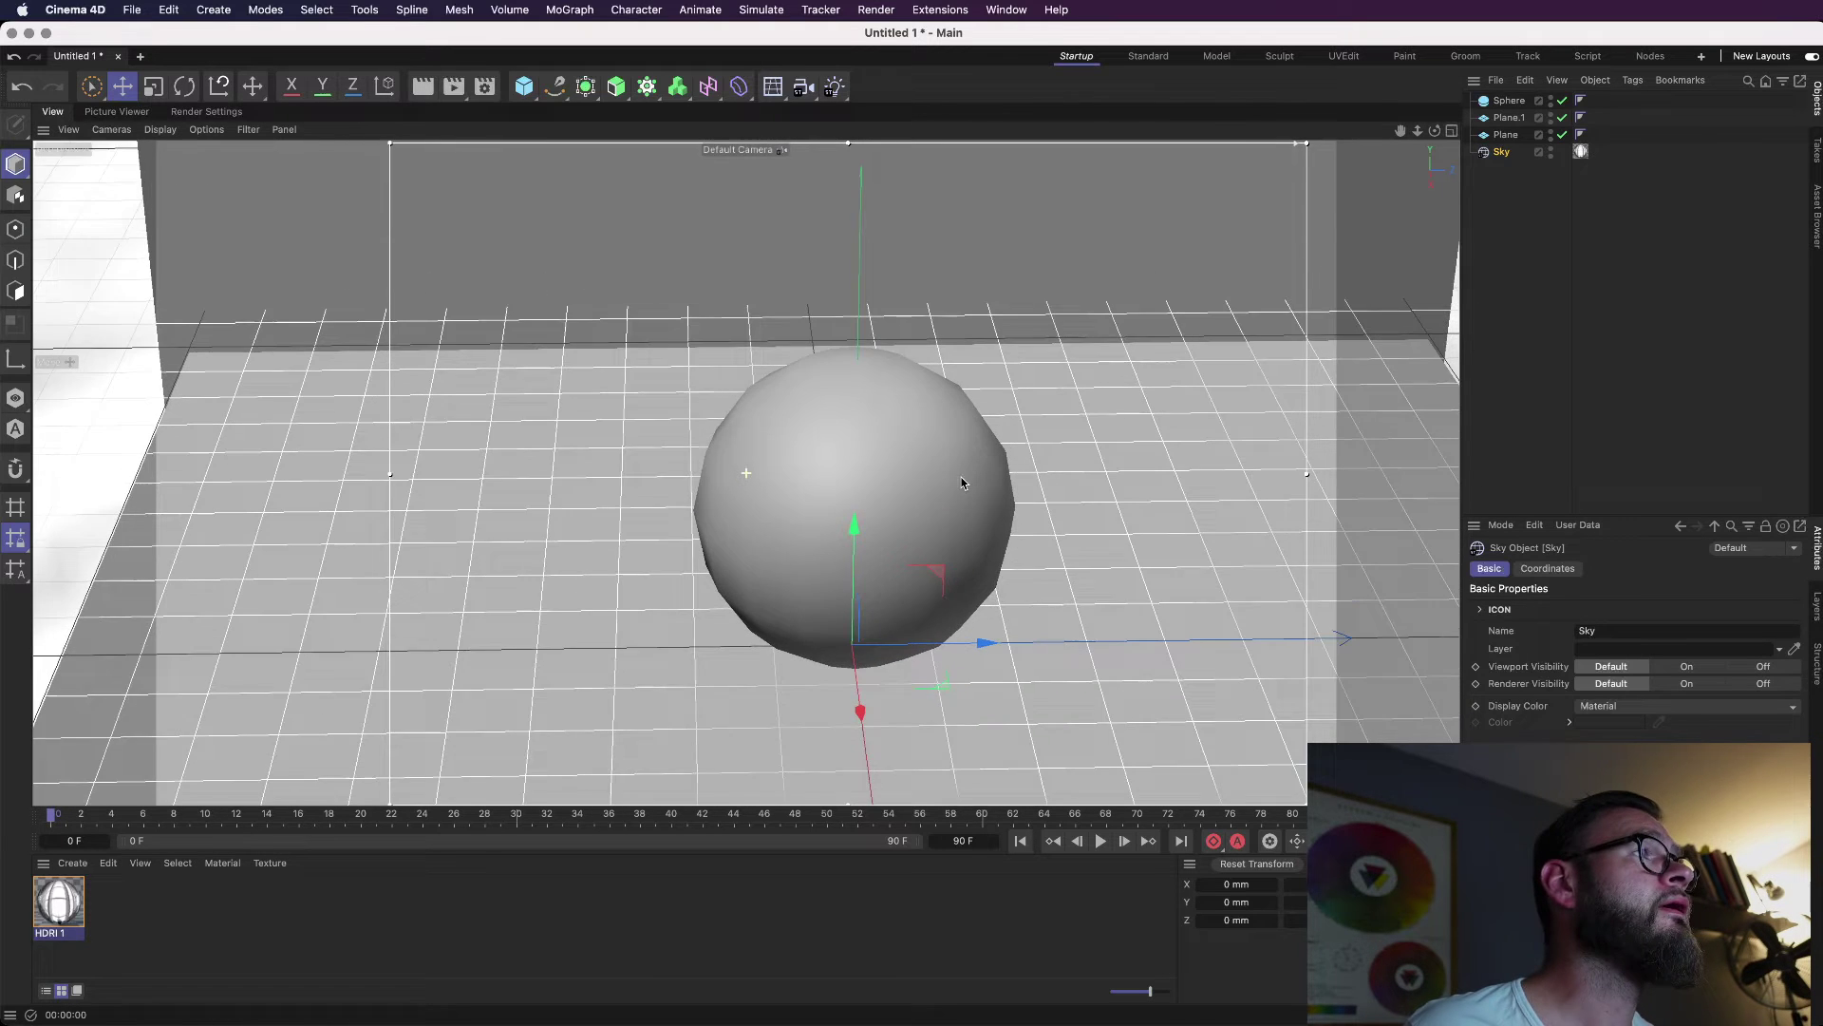
pyautogui.keyDown('alt'); pyautogui.moveTo(961, 476); pyautogui.dragTo(966, 431); pyautogui.keyUp('alt')
pyautogui.press('super+r')
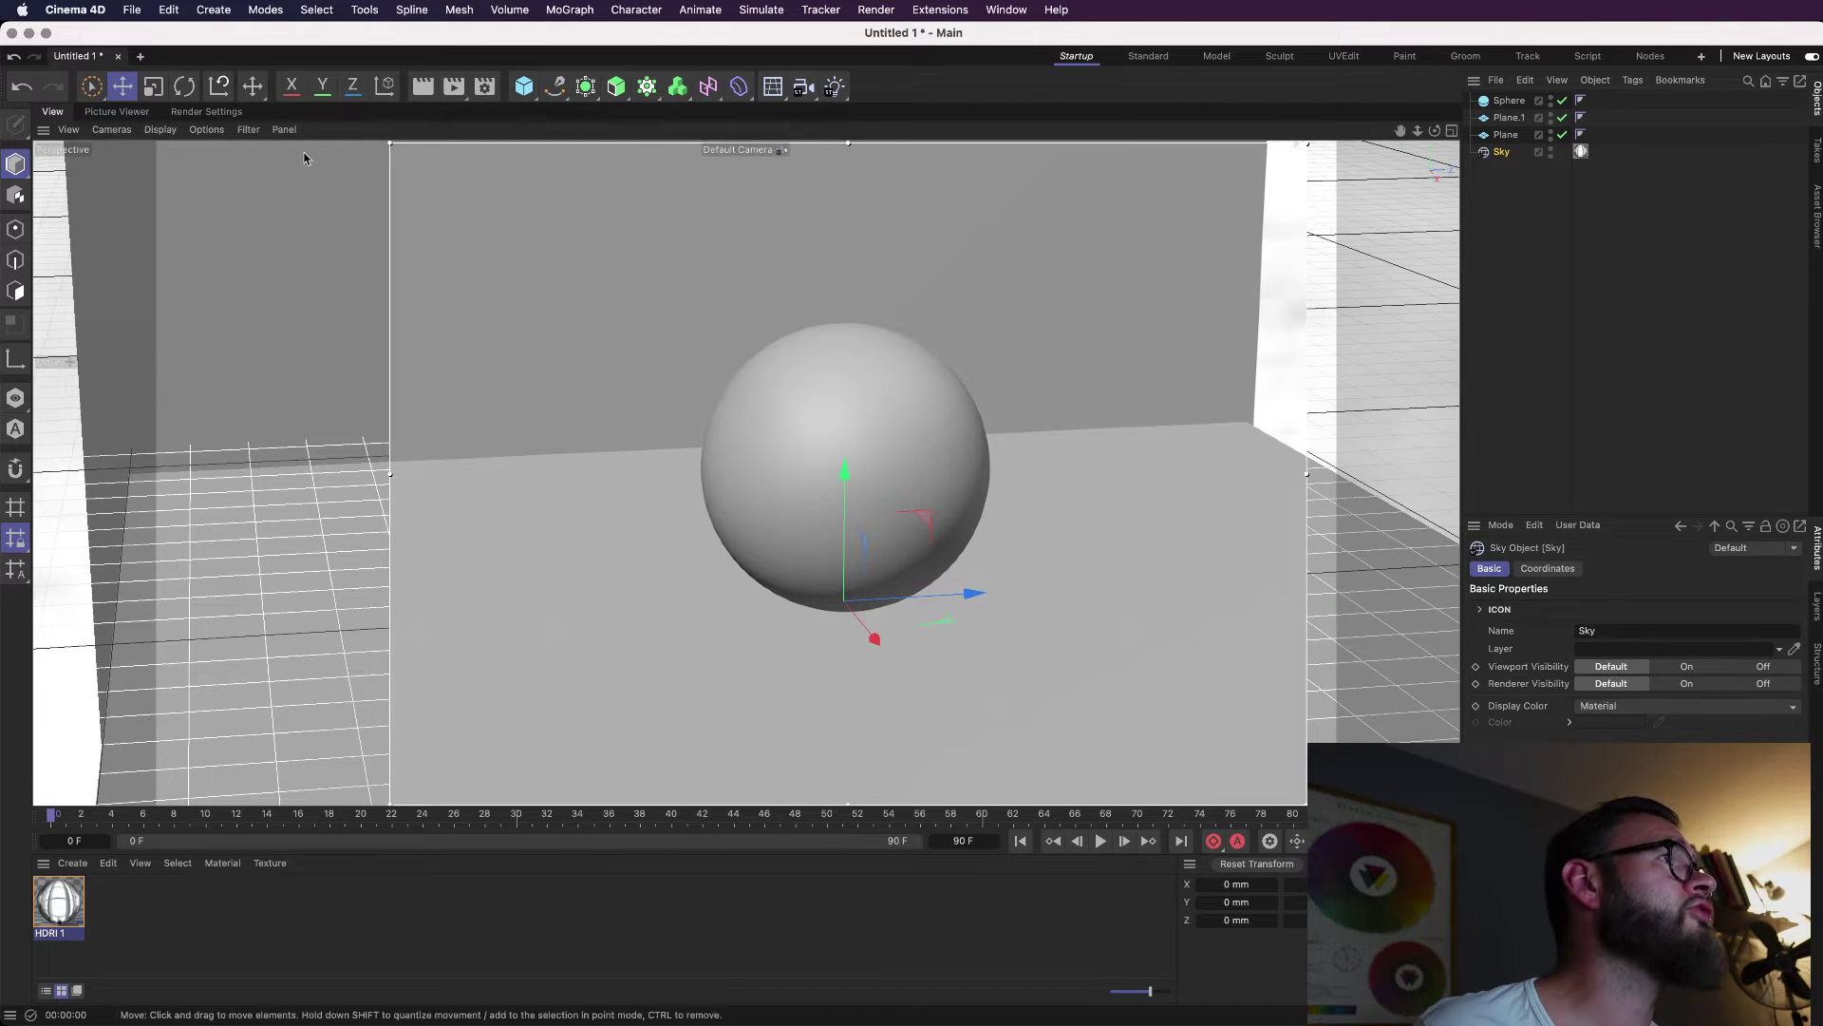
# Switch My Render Setting's renderer to Physical.
pyautogui.click(206, 111)
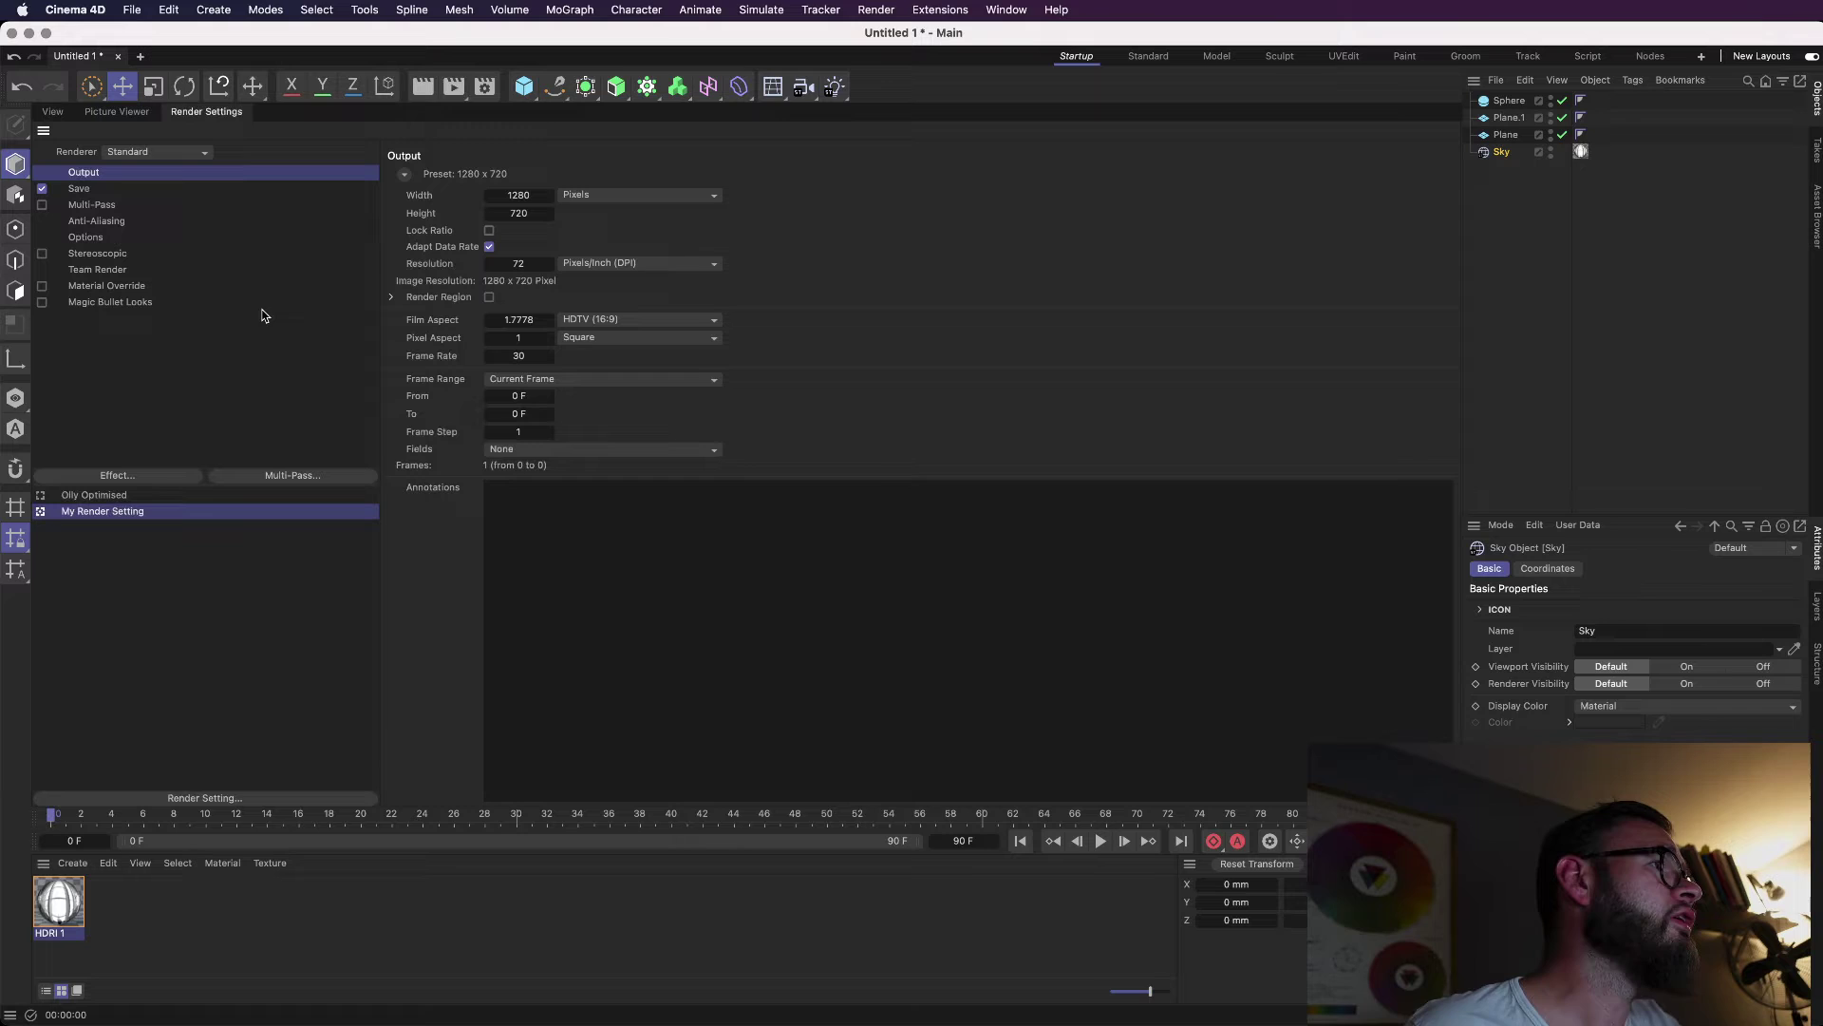
pyautogui.click(169, 801)
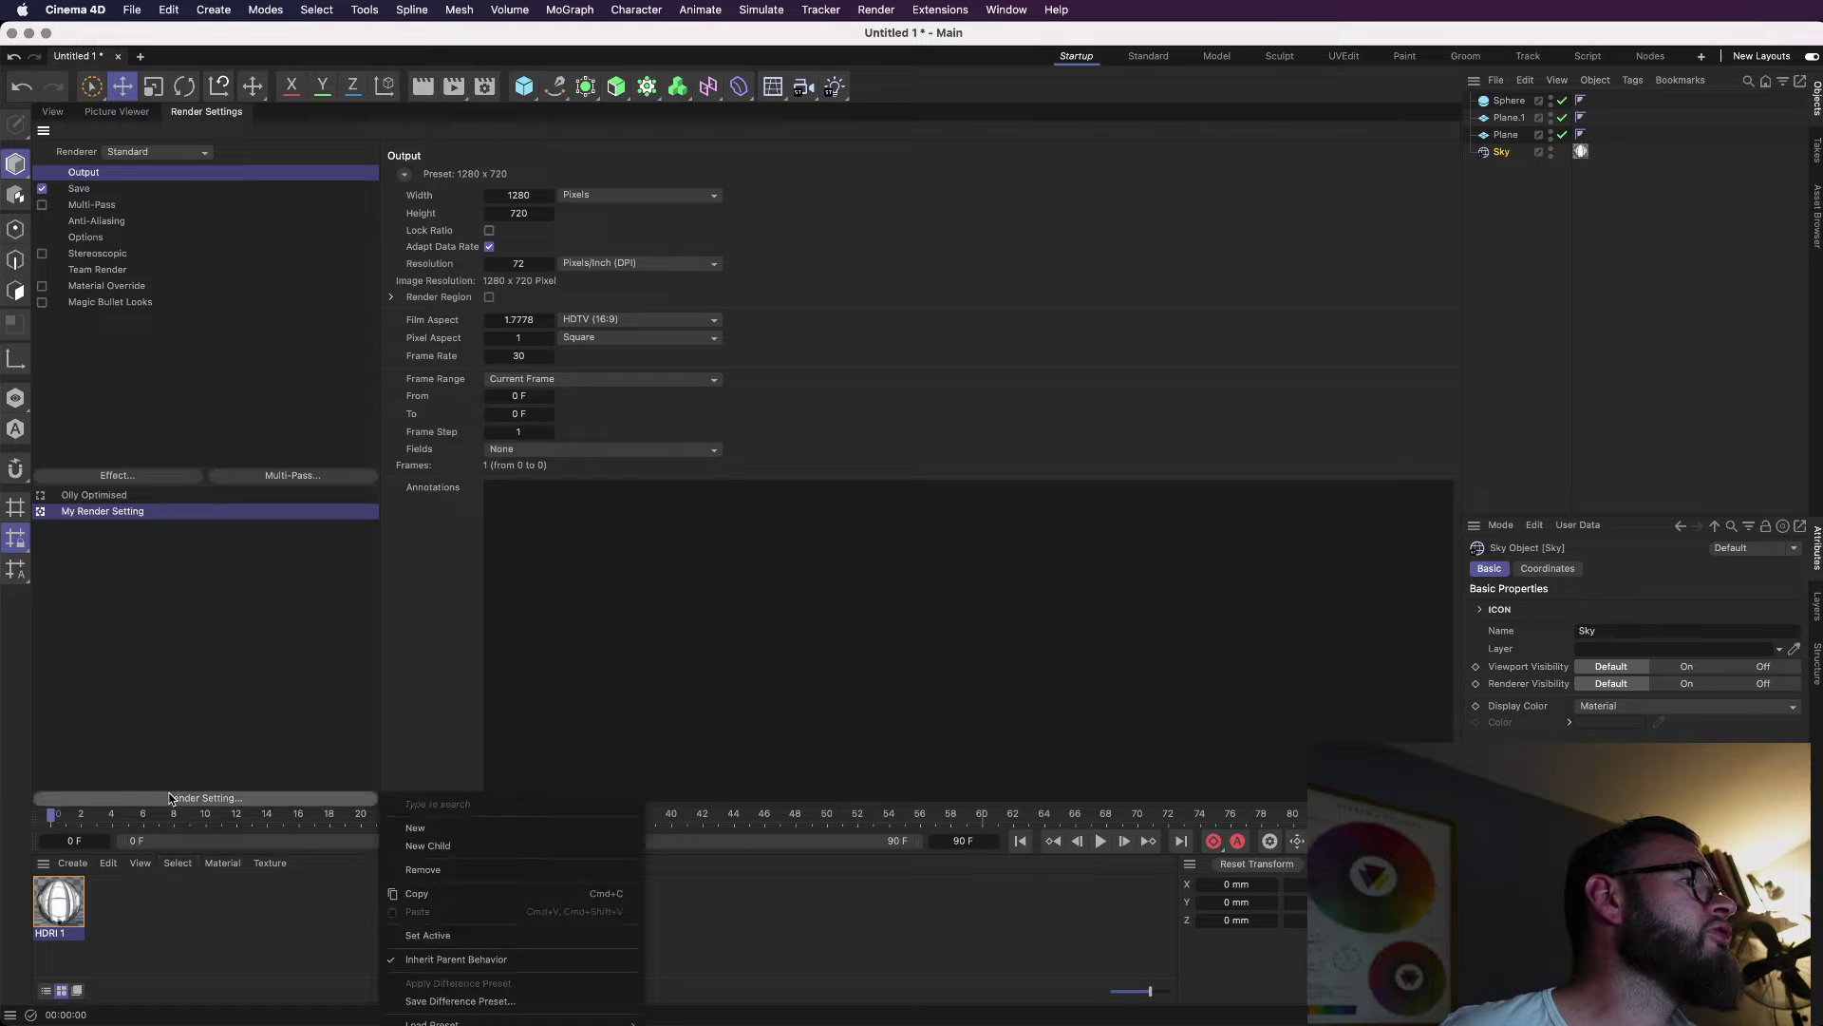
pyautogui.click(180, 368)
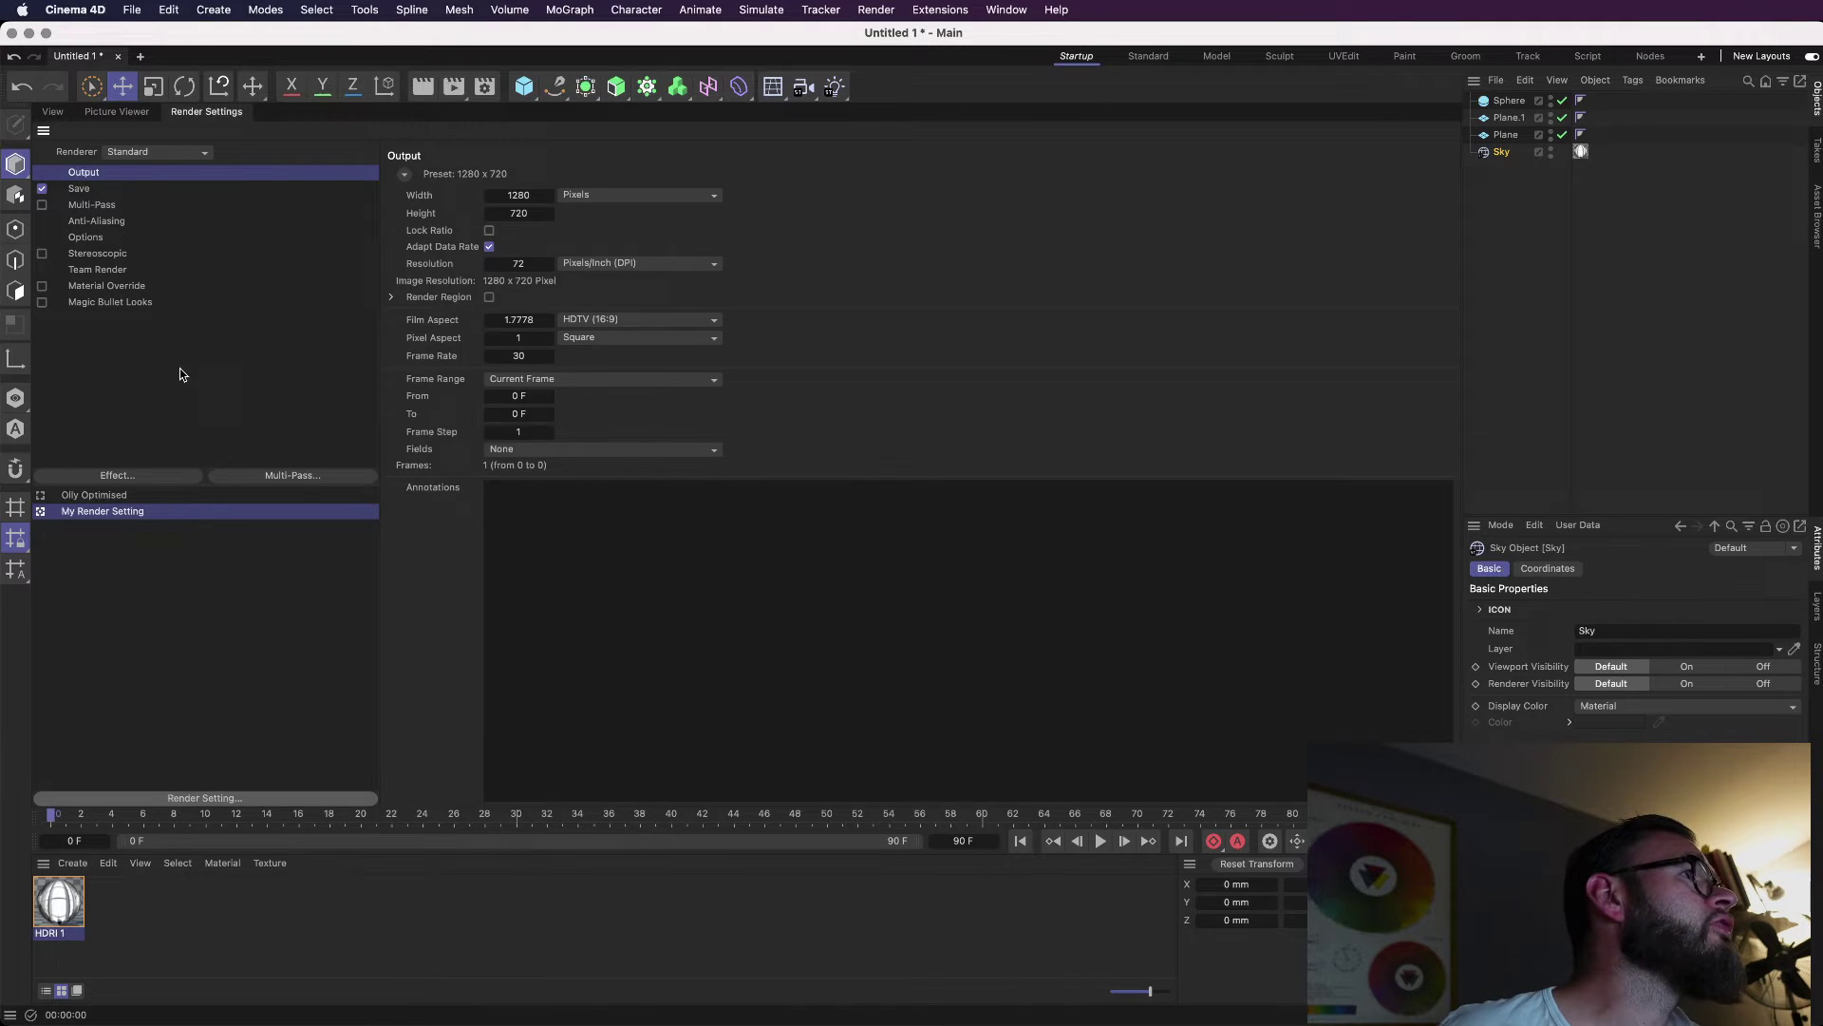
pyautogui.click(170, 153)
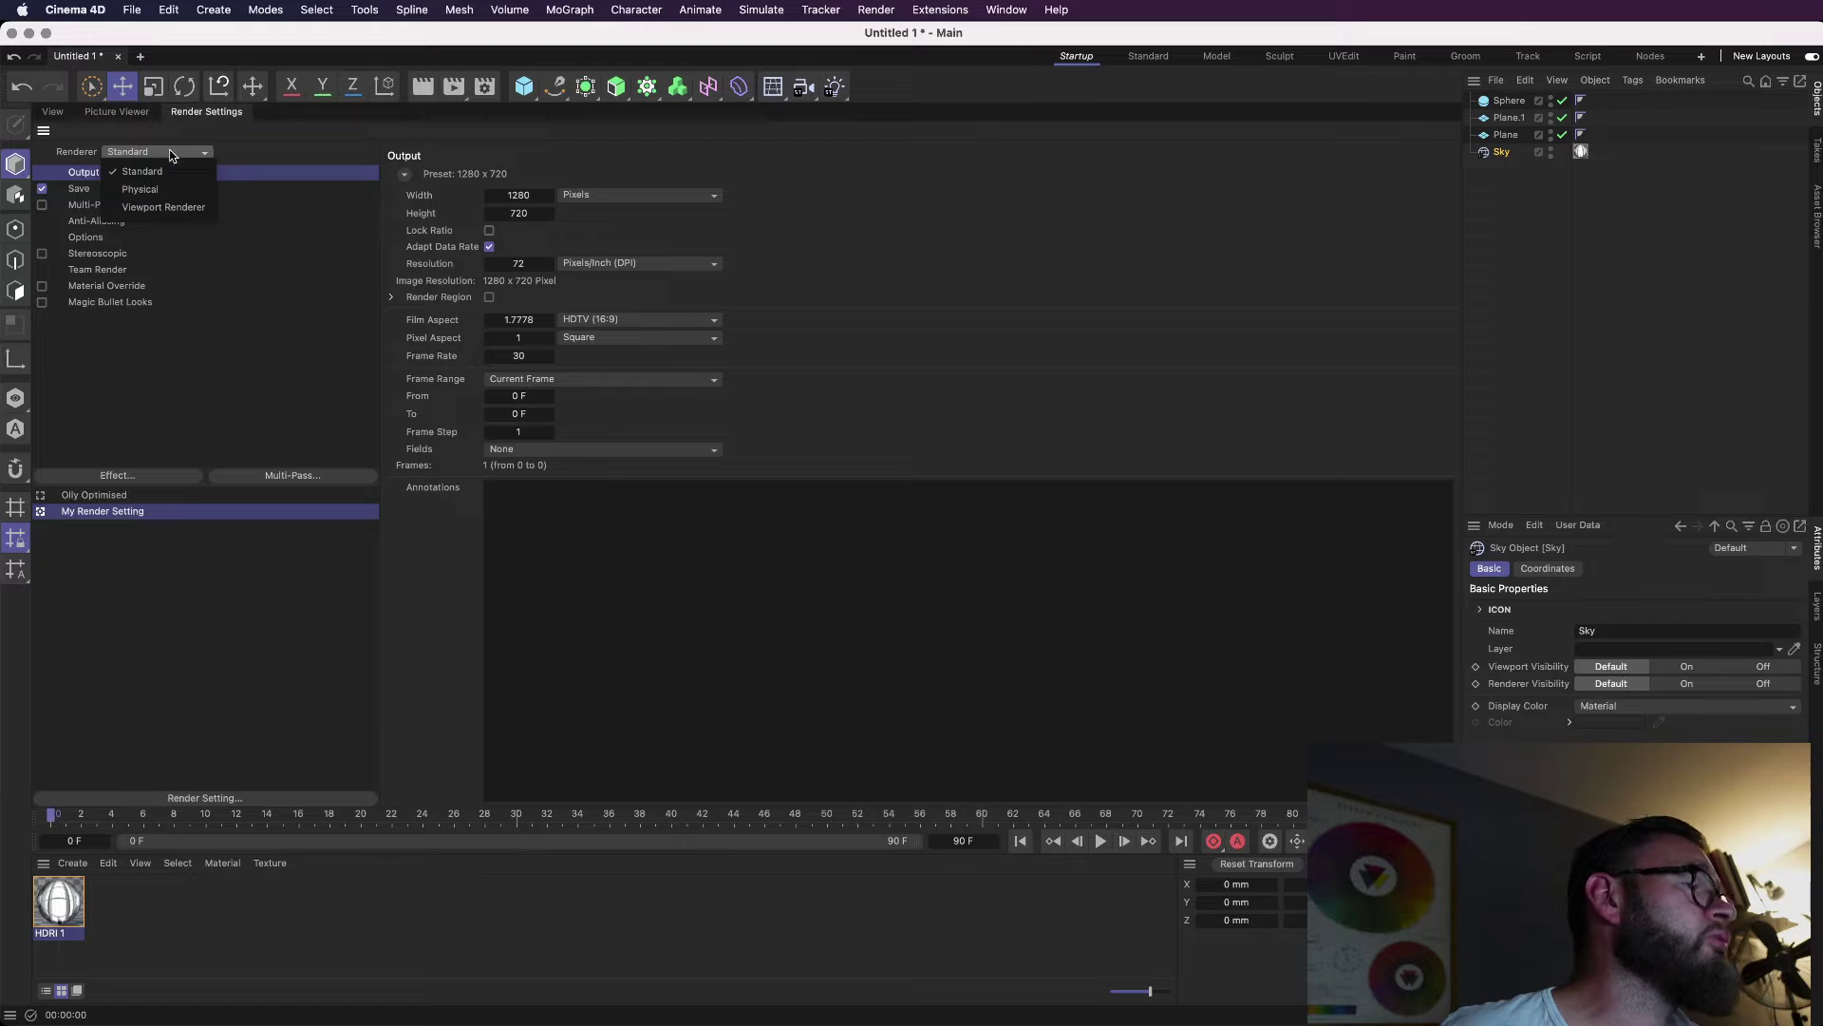
pyautogui.click(173, 188)
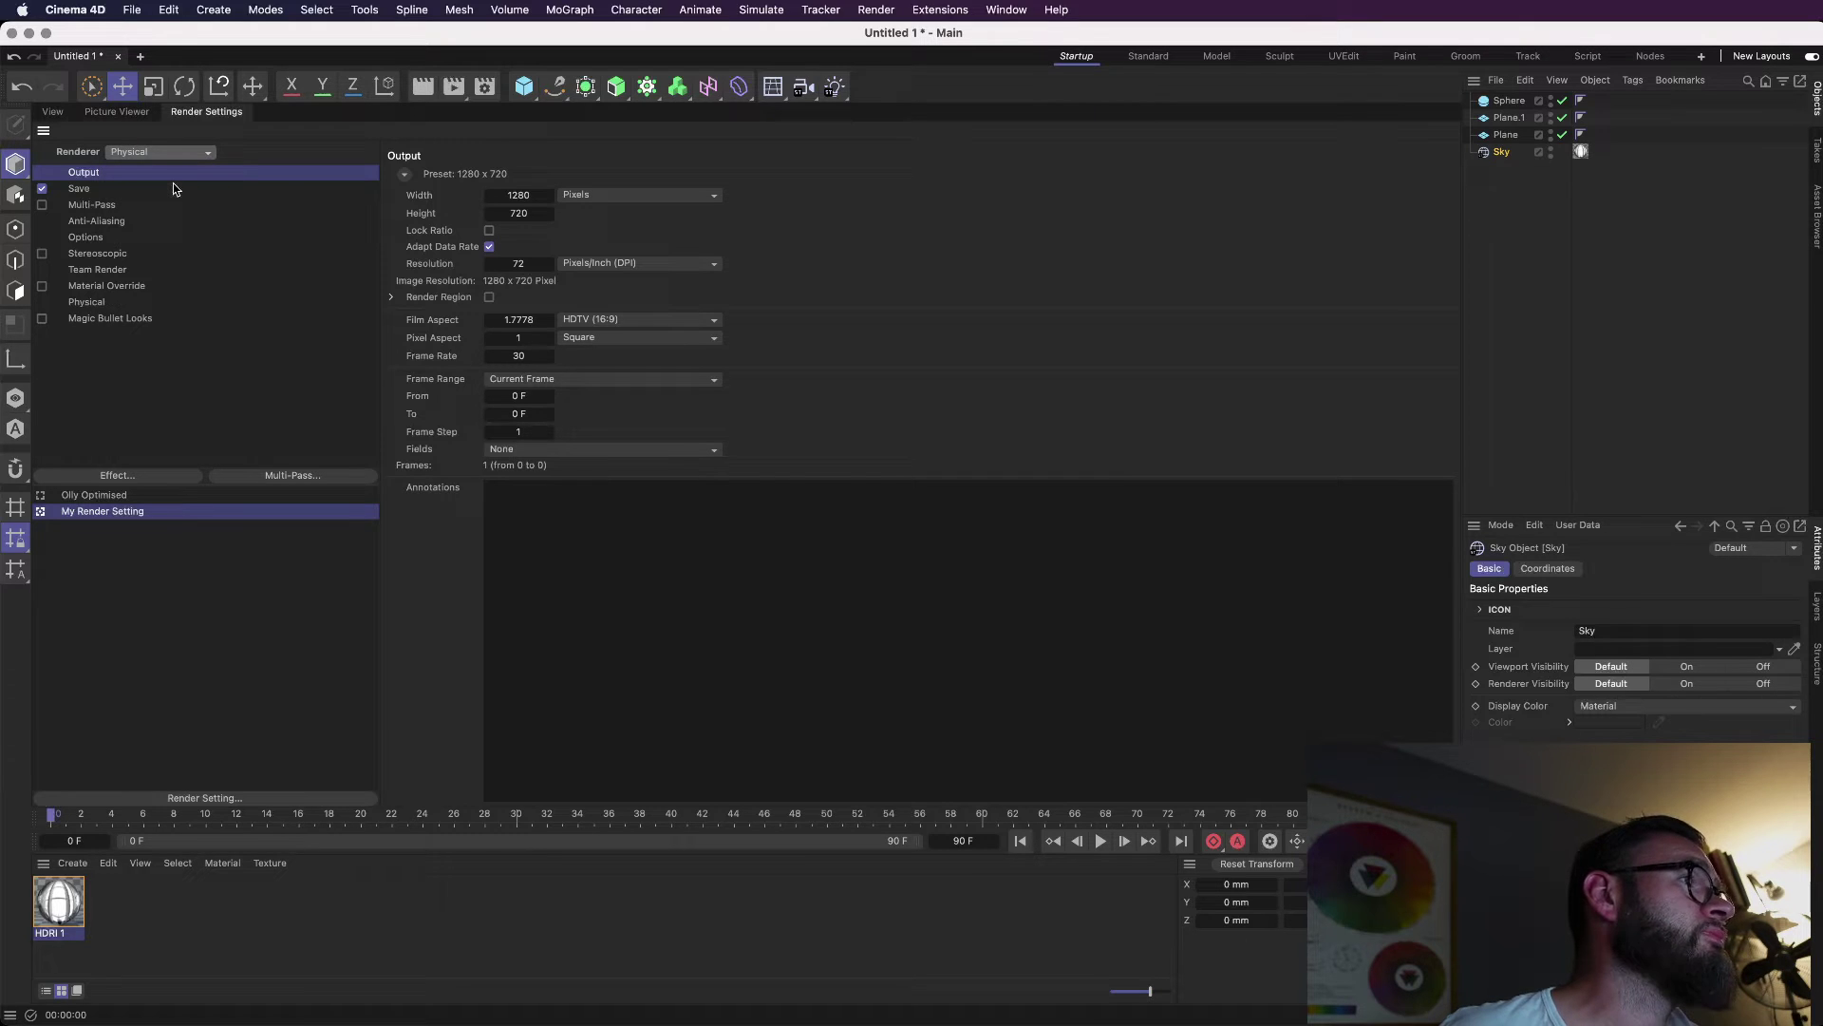
# Add Global Illumination and Ambient Occlusion effects to the render setting.
pyautogui.click(165, 476)
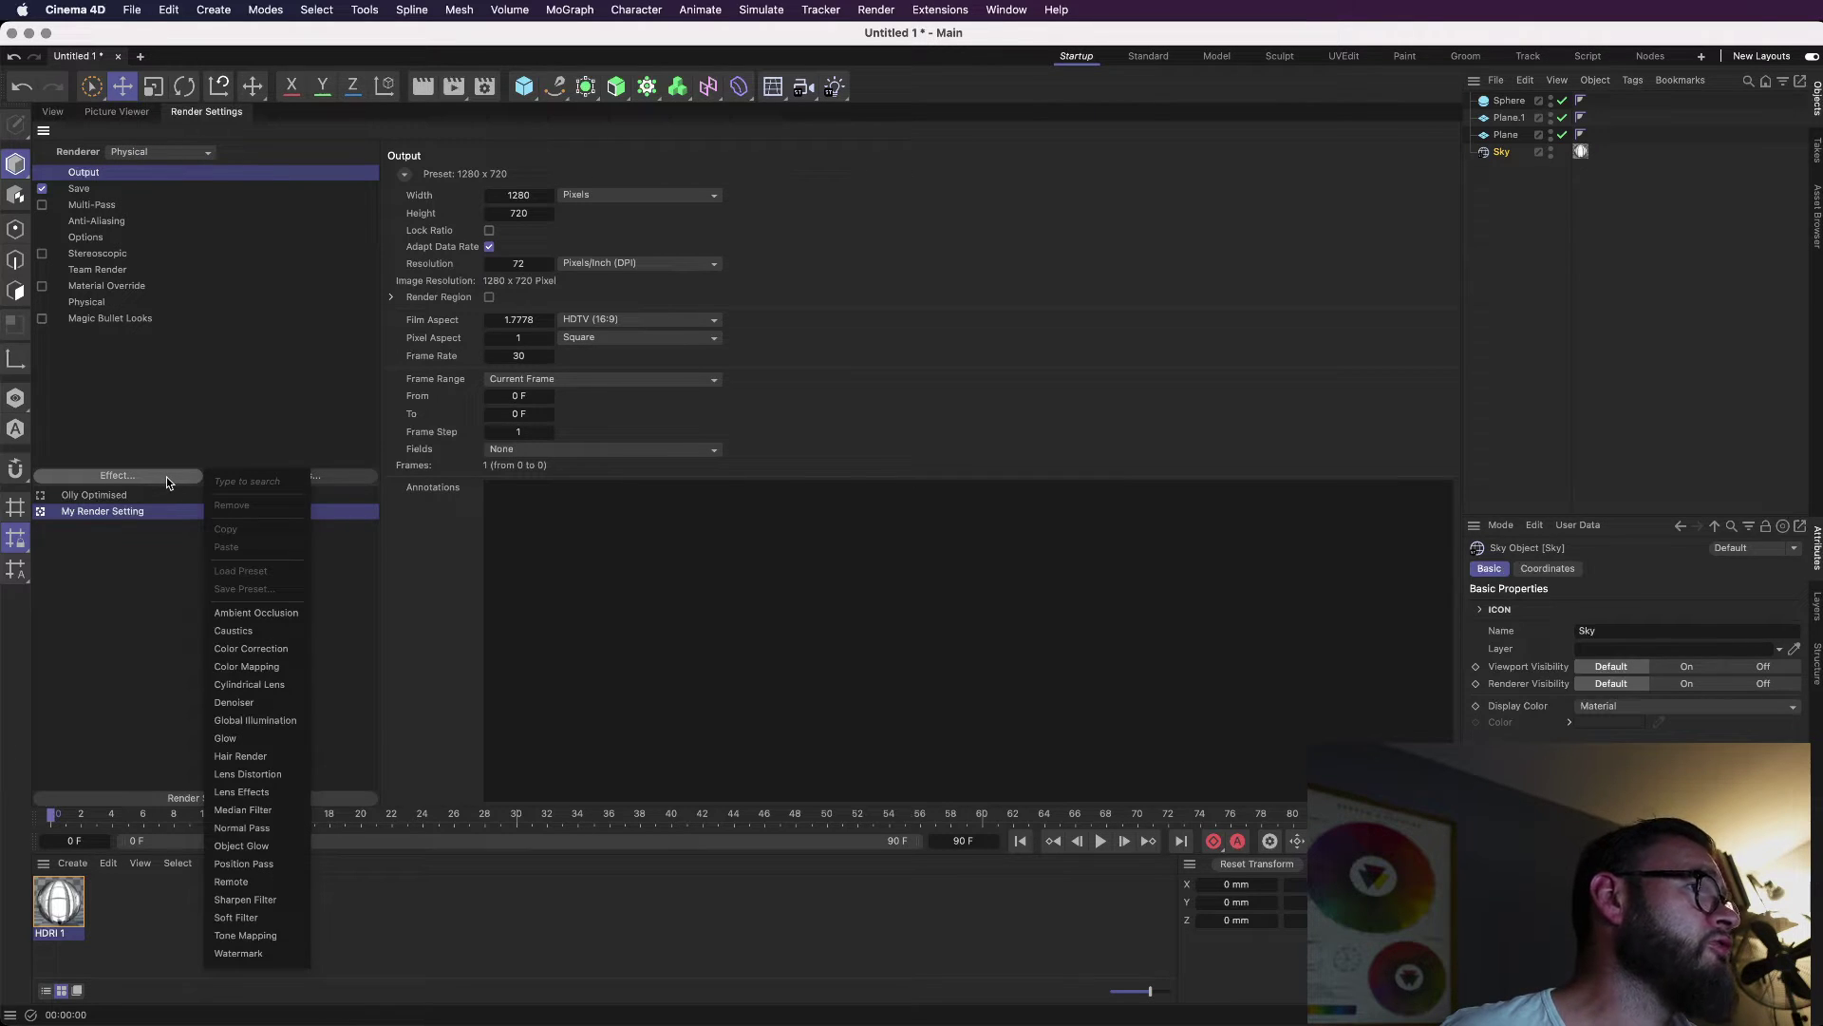
pyautogui.click(256, 721)
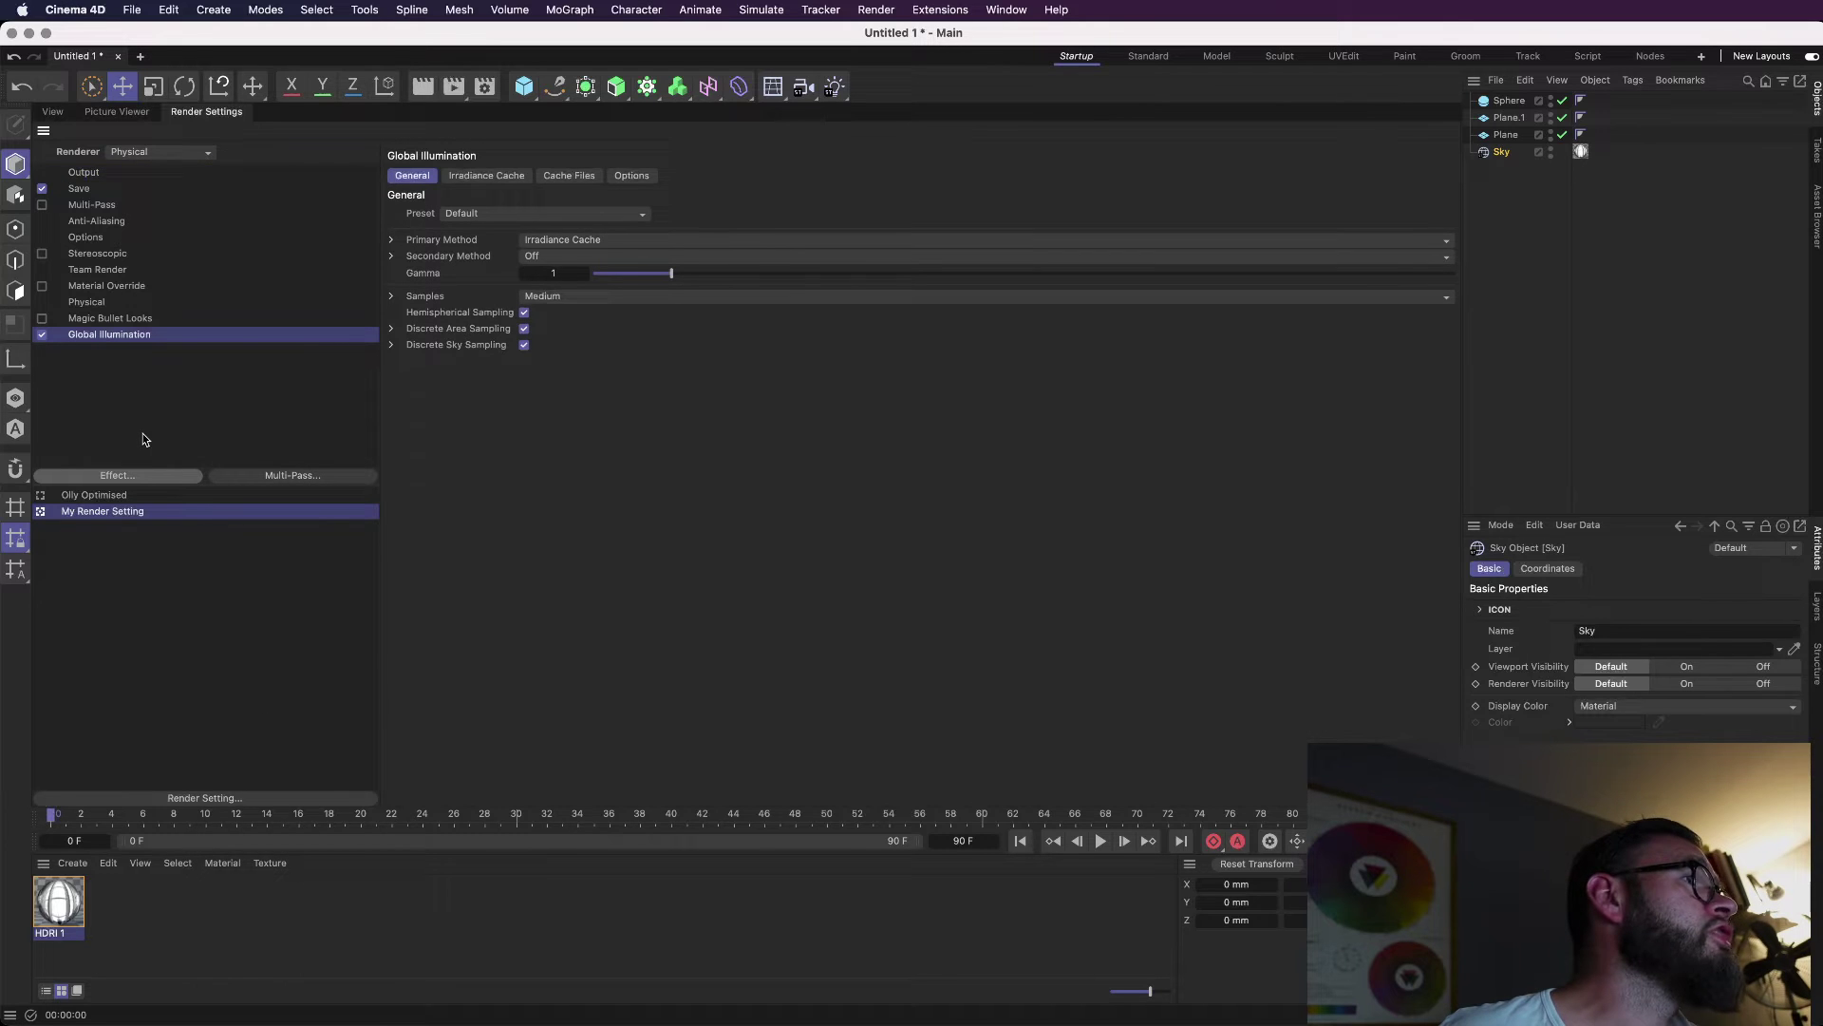
pyautogui.click(147, 474)
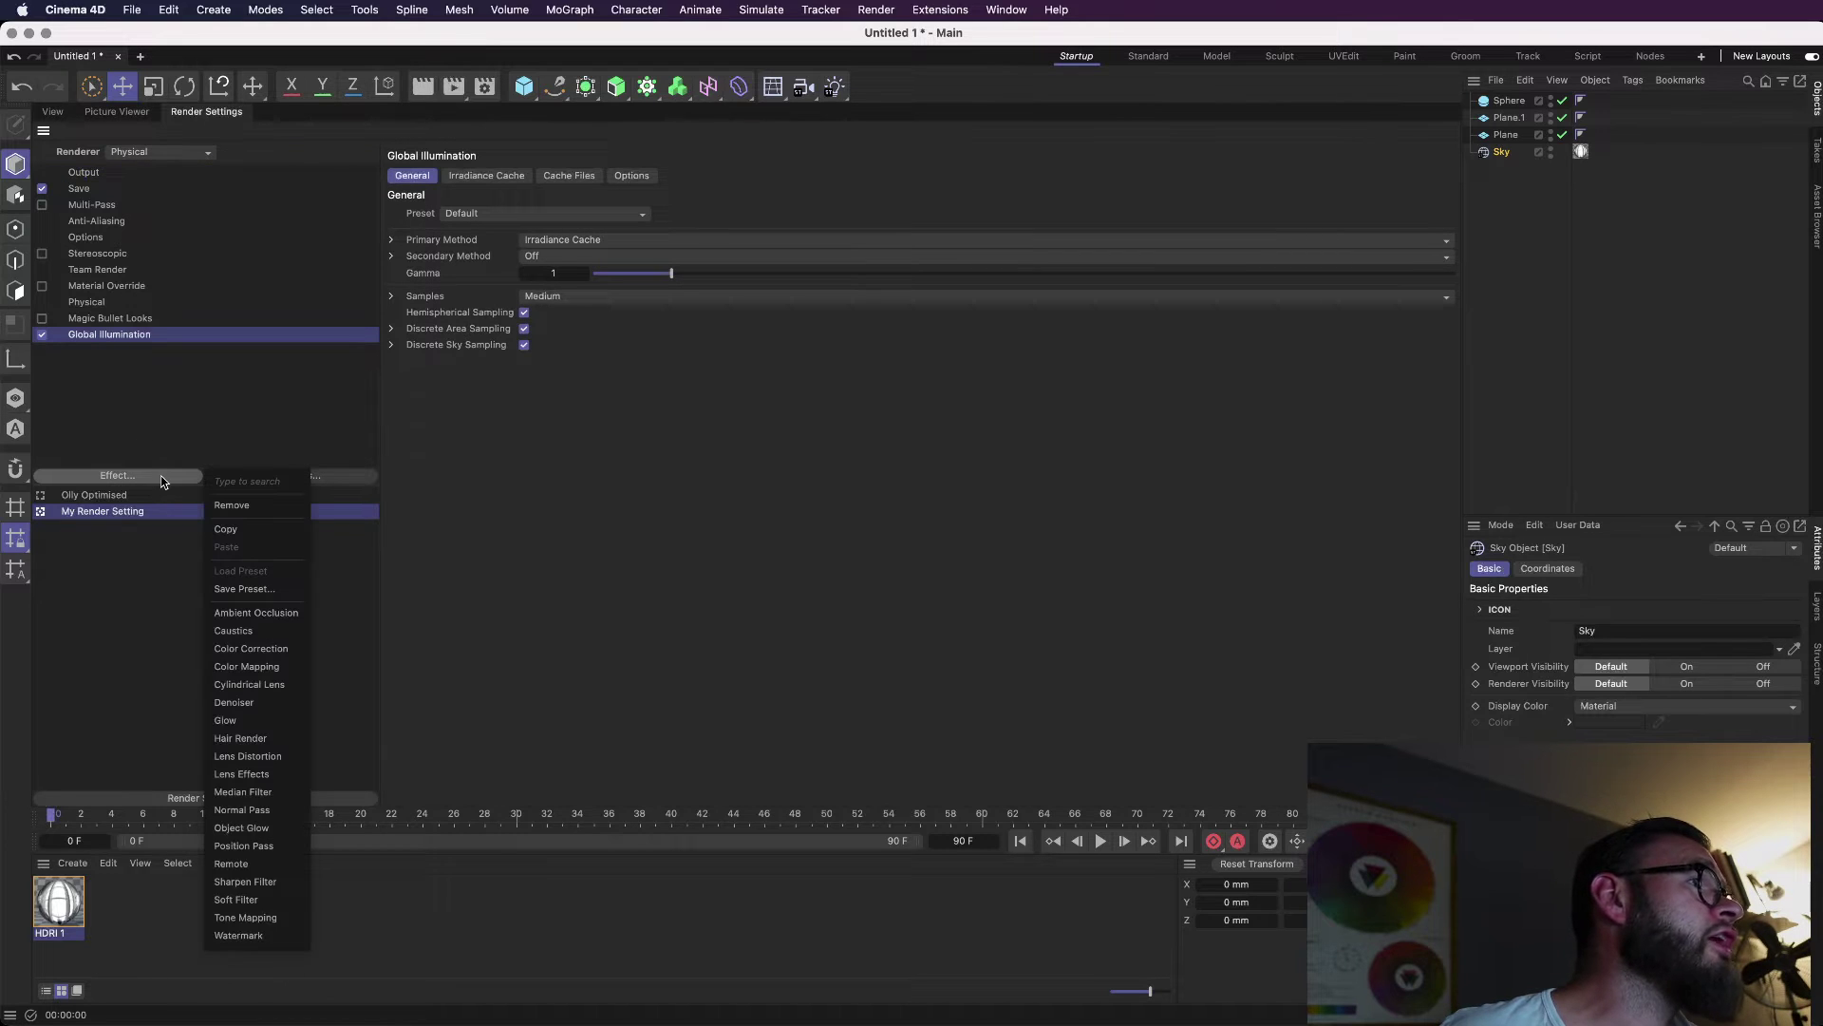
pyautogui.click(256, 617)
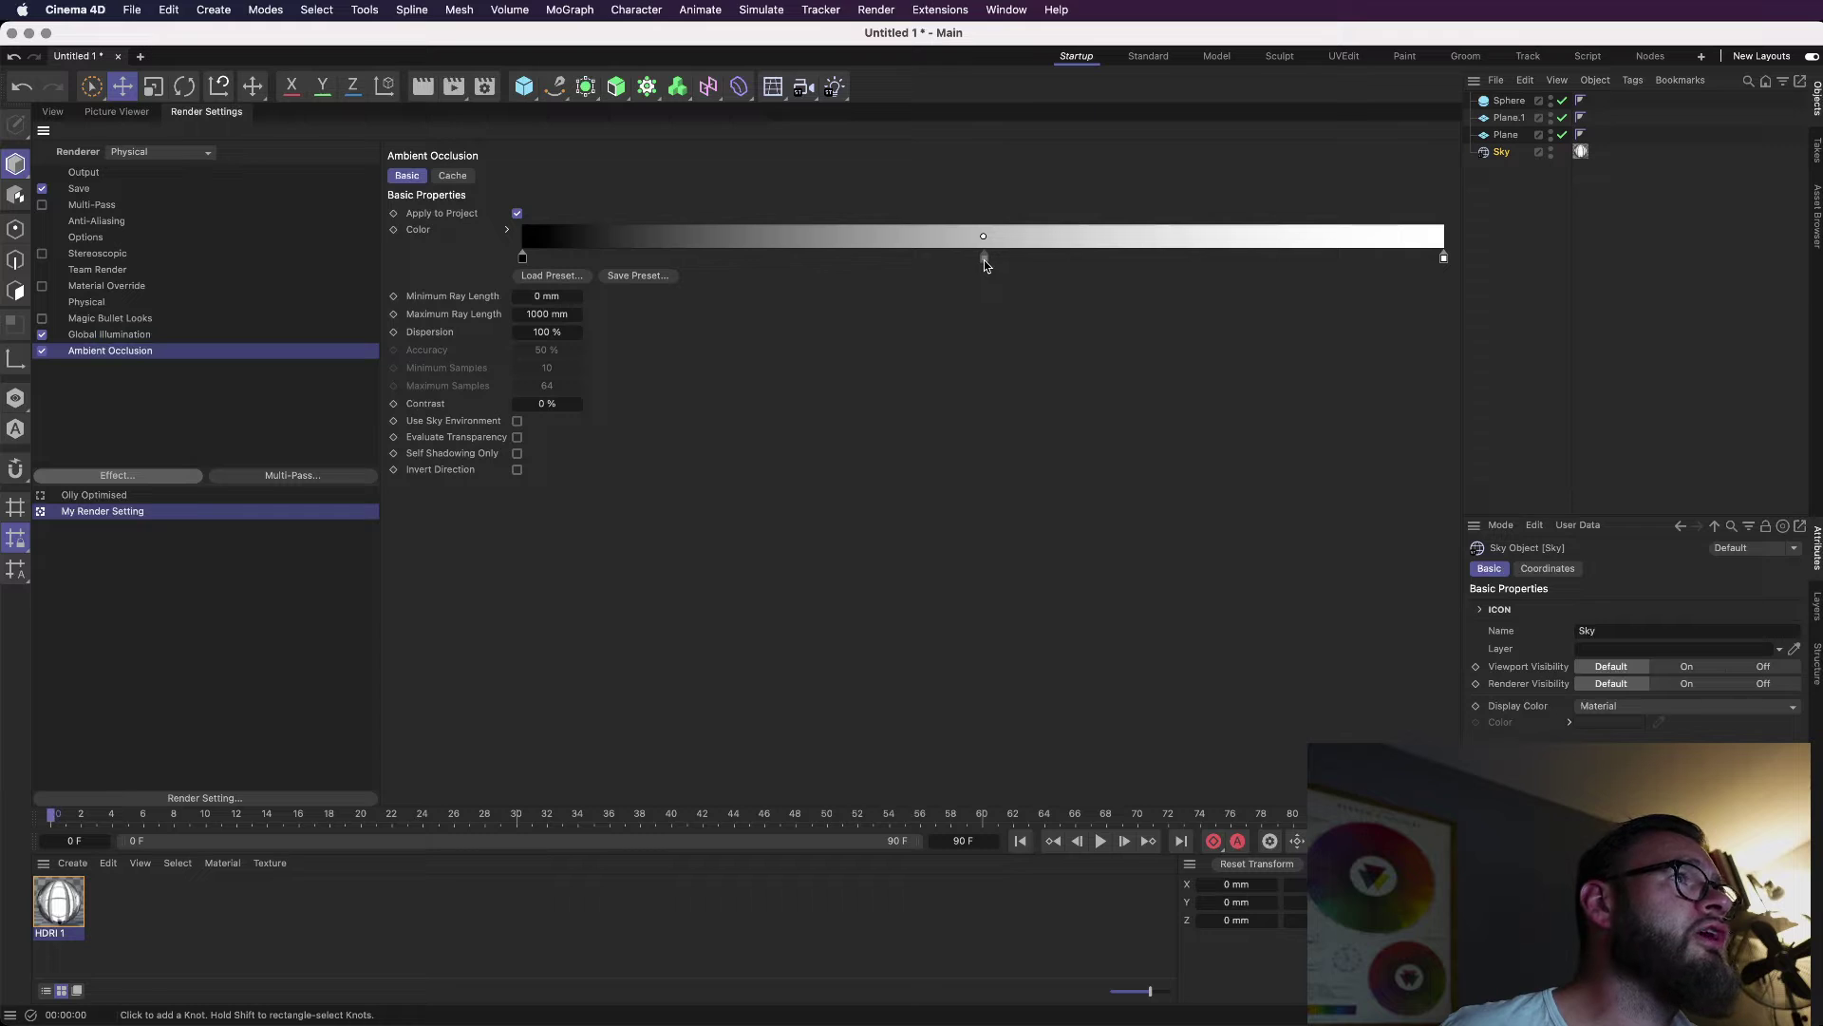
# Replace the Ambient Occlusion gradient's black start knot with a newly added knot.
pyautogui.click(986, 261)
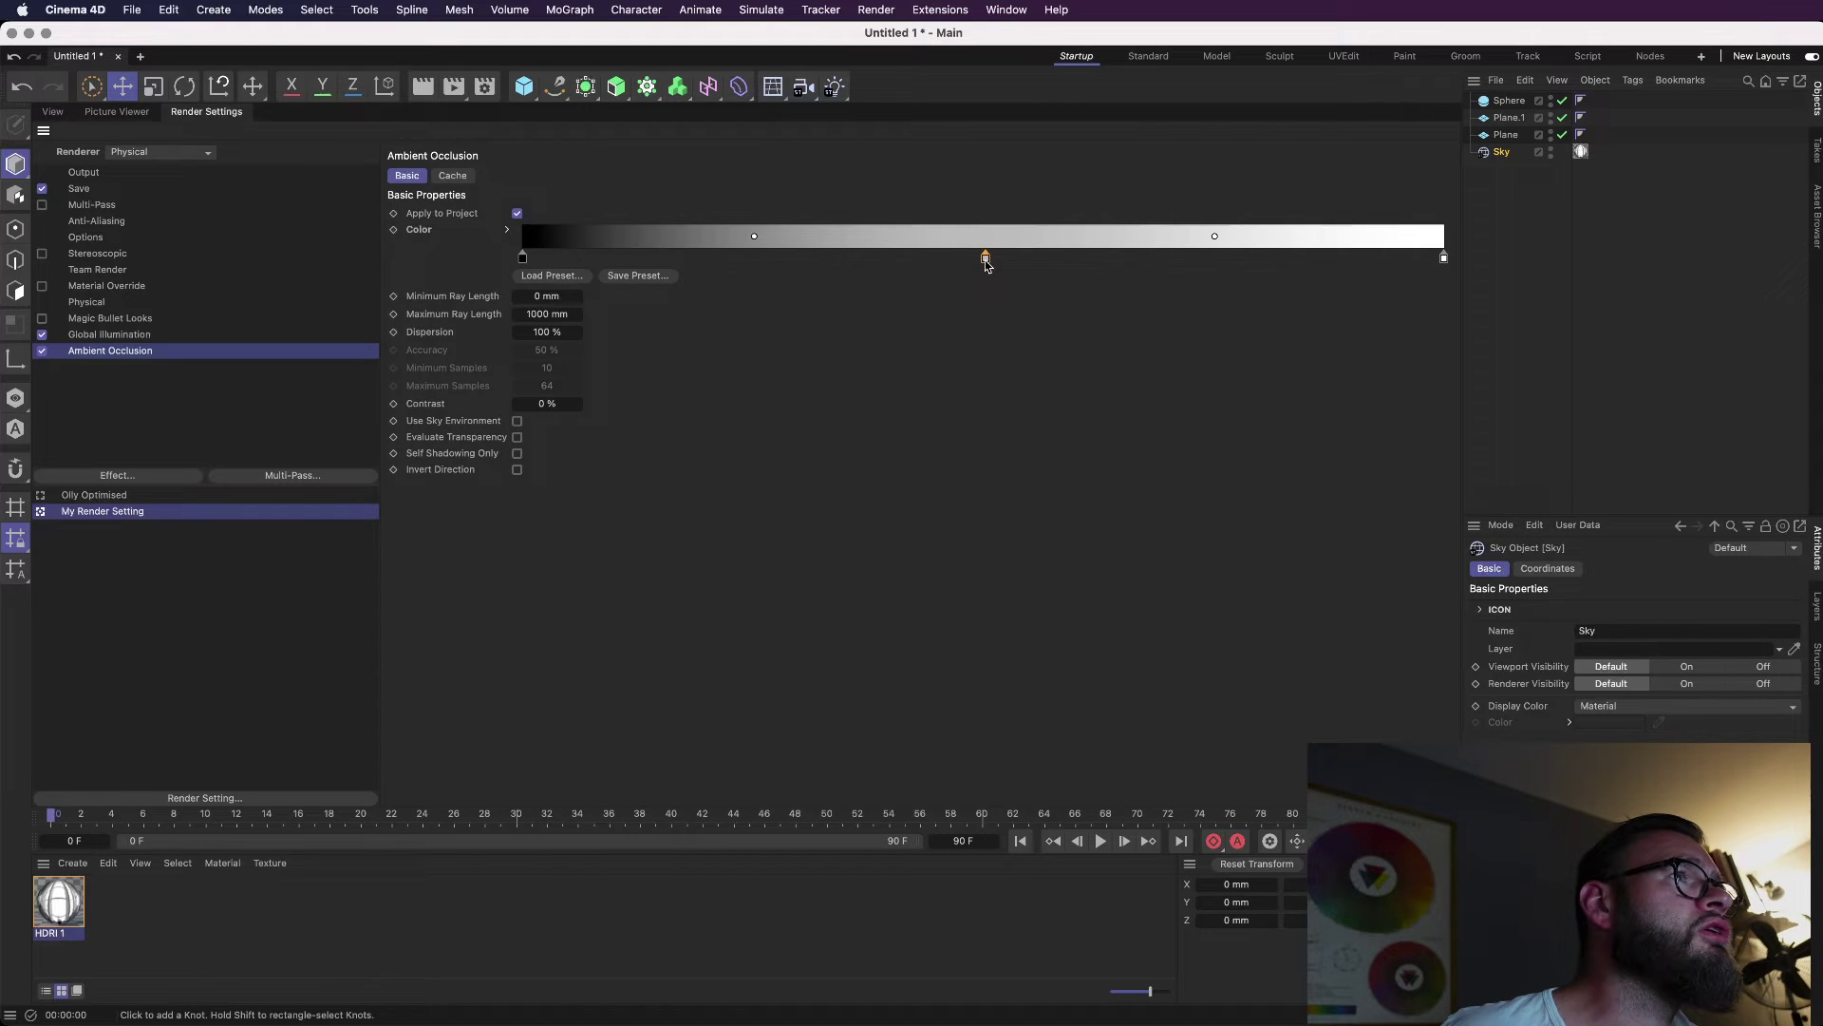
pyautogui.moveTo(522, 257); pyautogui.dragTo(543, 296)
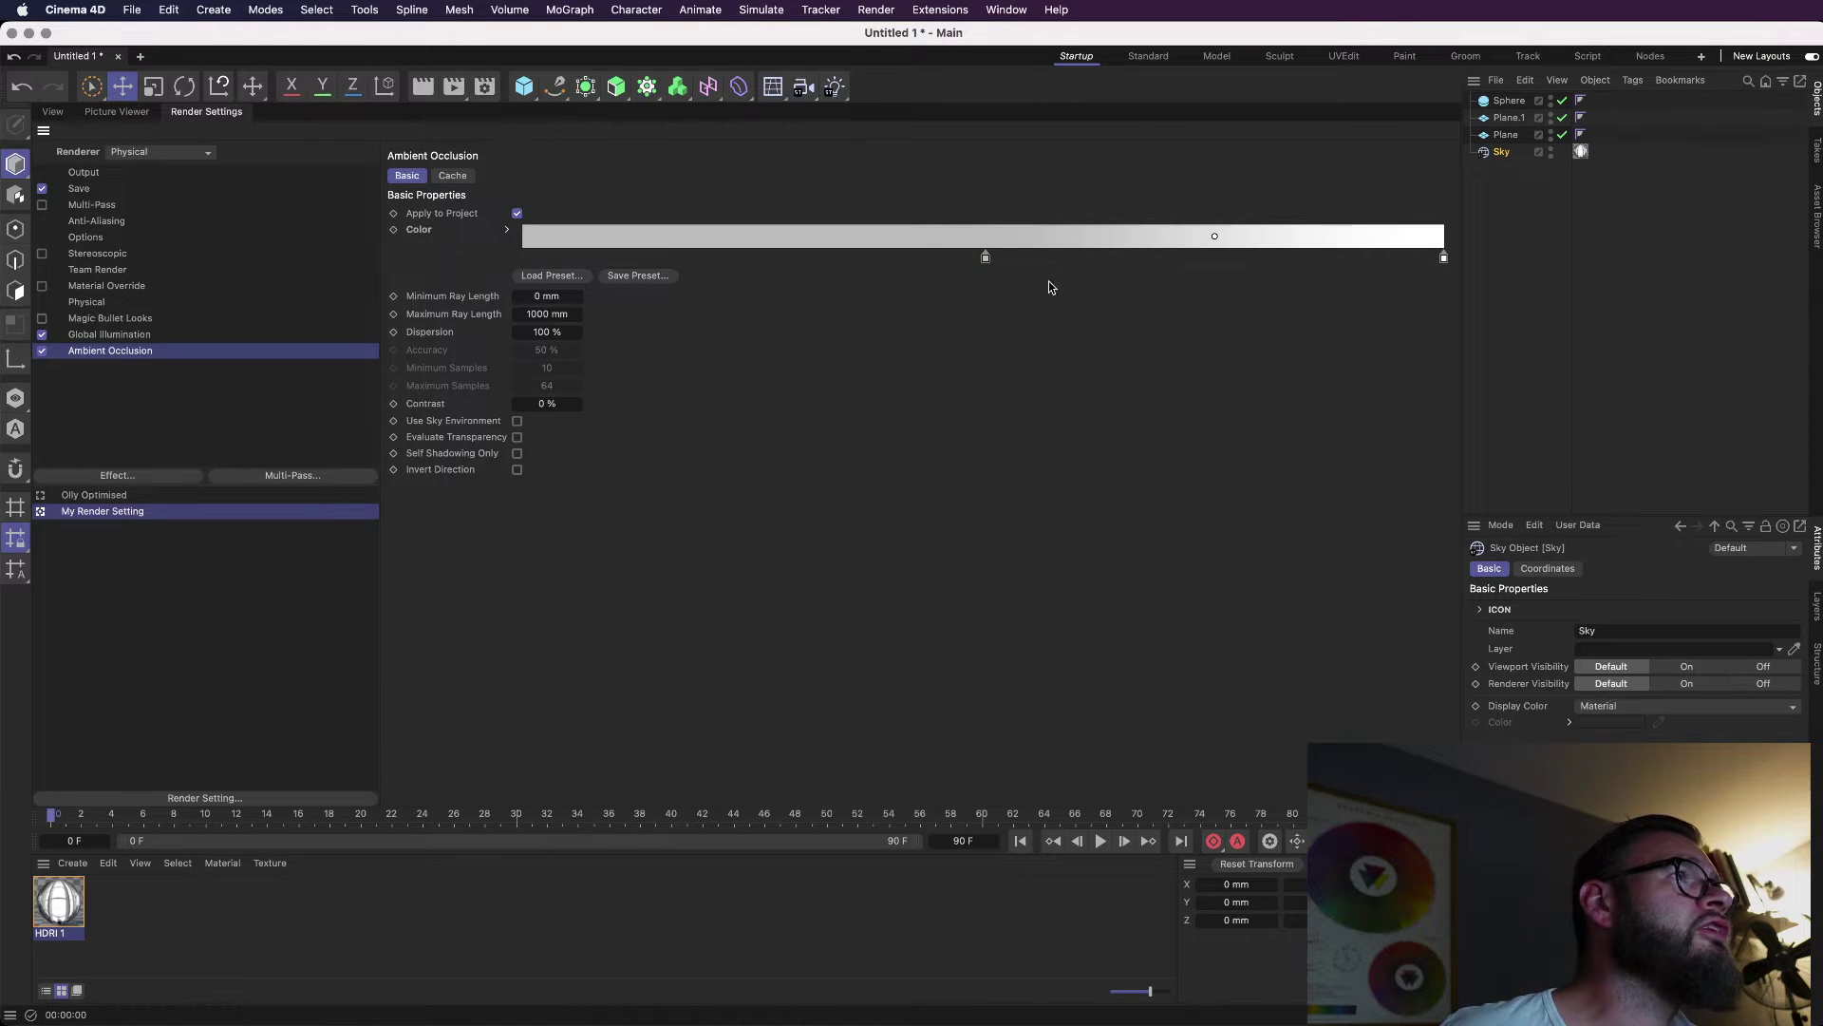
pyautogui.moveTo(987, 263); pyautogui.dragTo(523, 258)
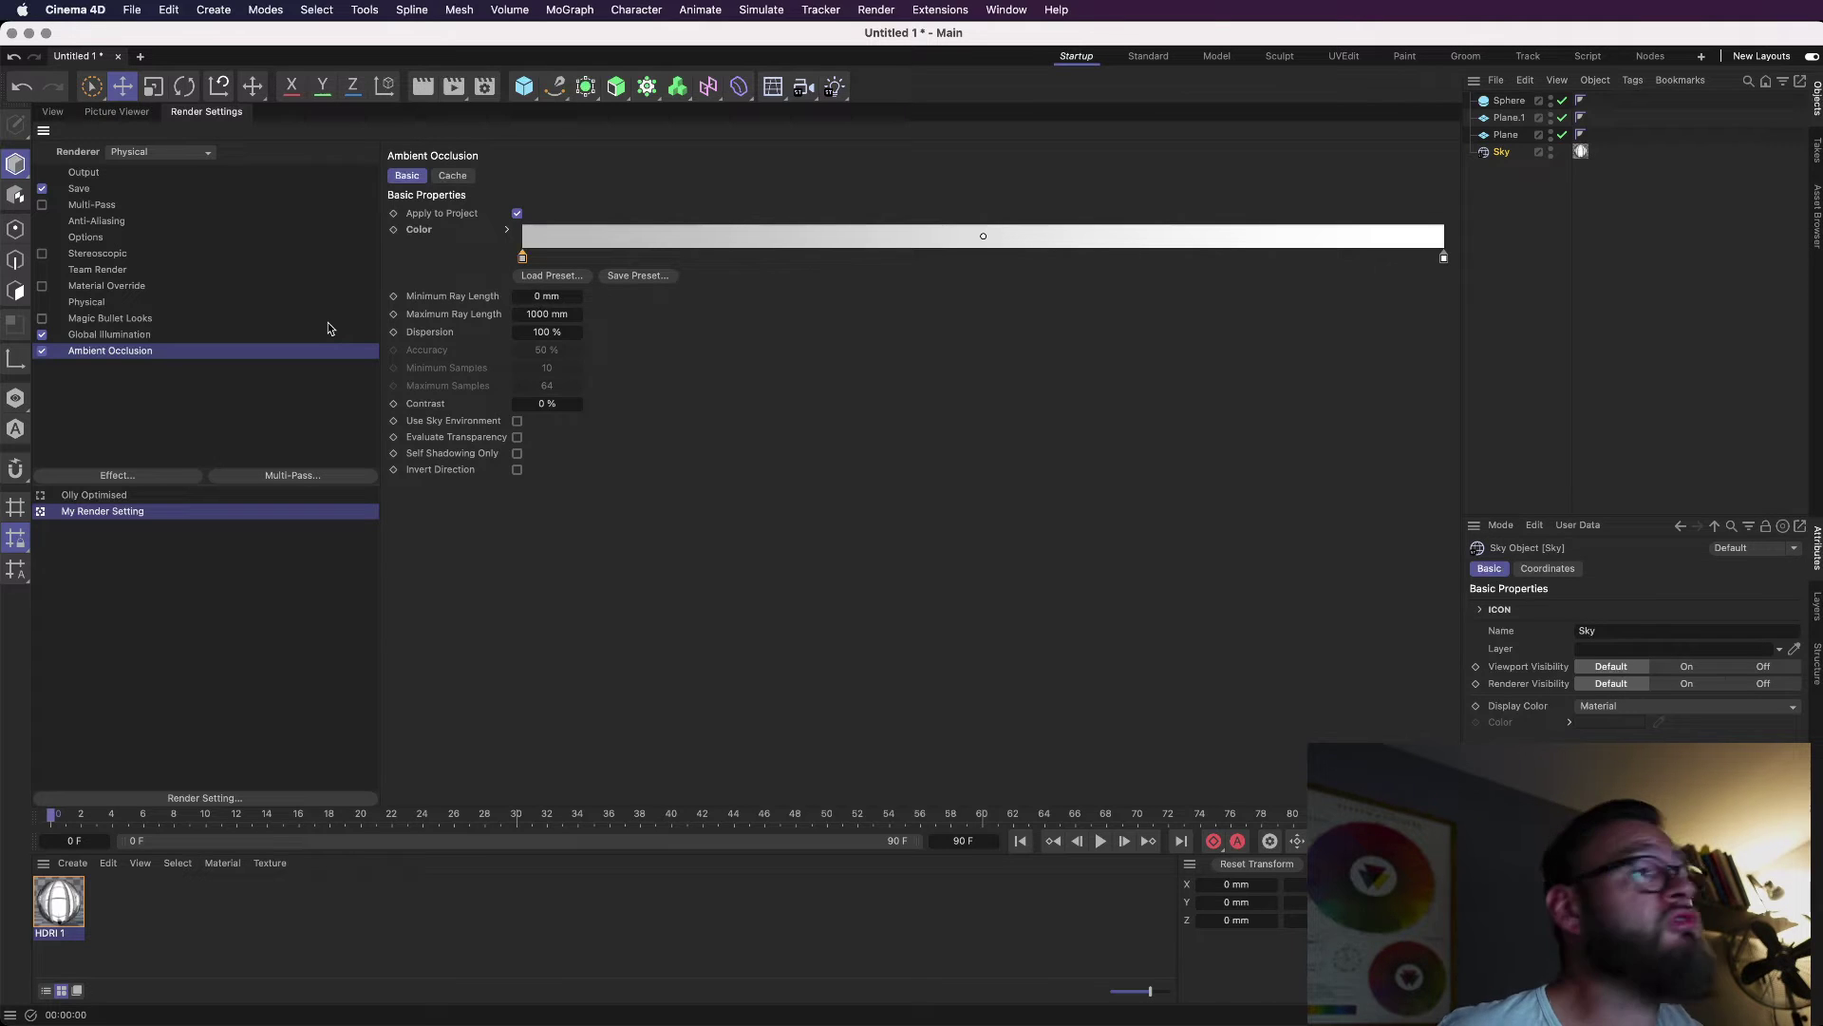
# Briefly tint the first gradient knot red, then undo the change.
pyautogui.doubleClick(523, 257)
pyautogui.moveTo(428, 313); pyautogui.dragTo(646, 313)
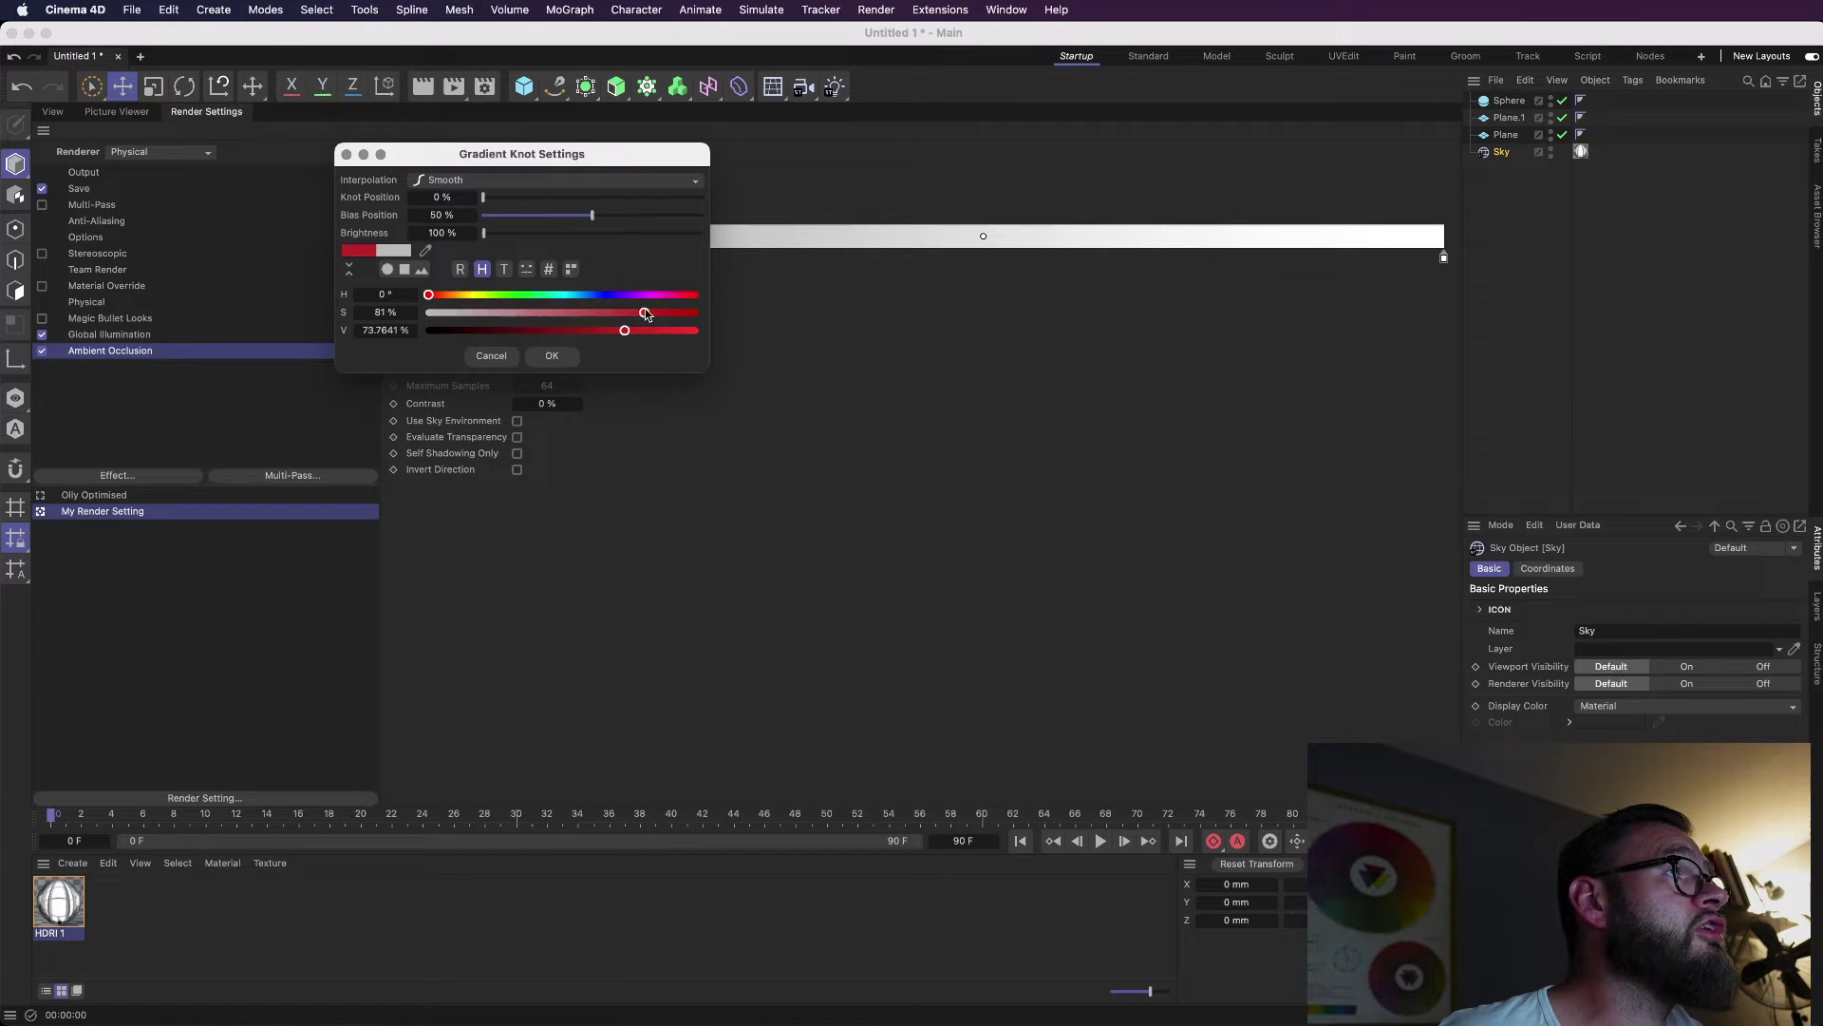
pyautogui.click(566, 355)
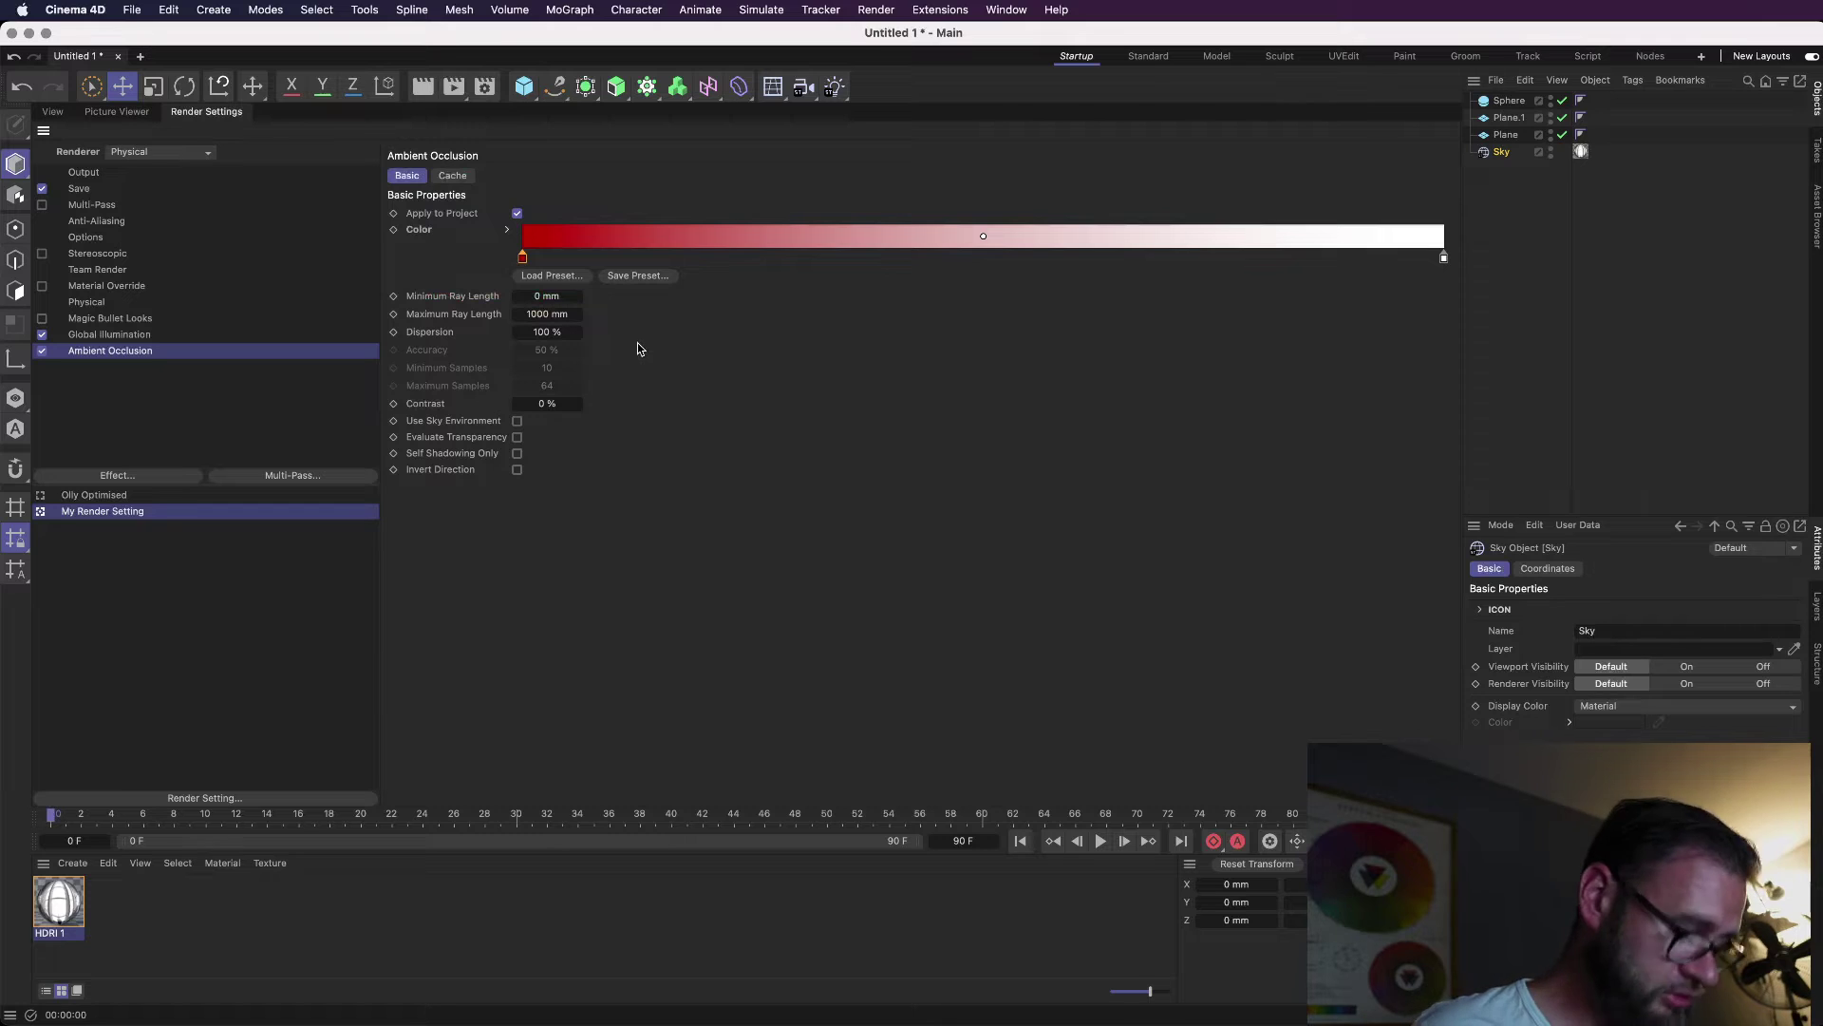
pyautogui.press('super+z')
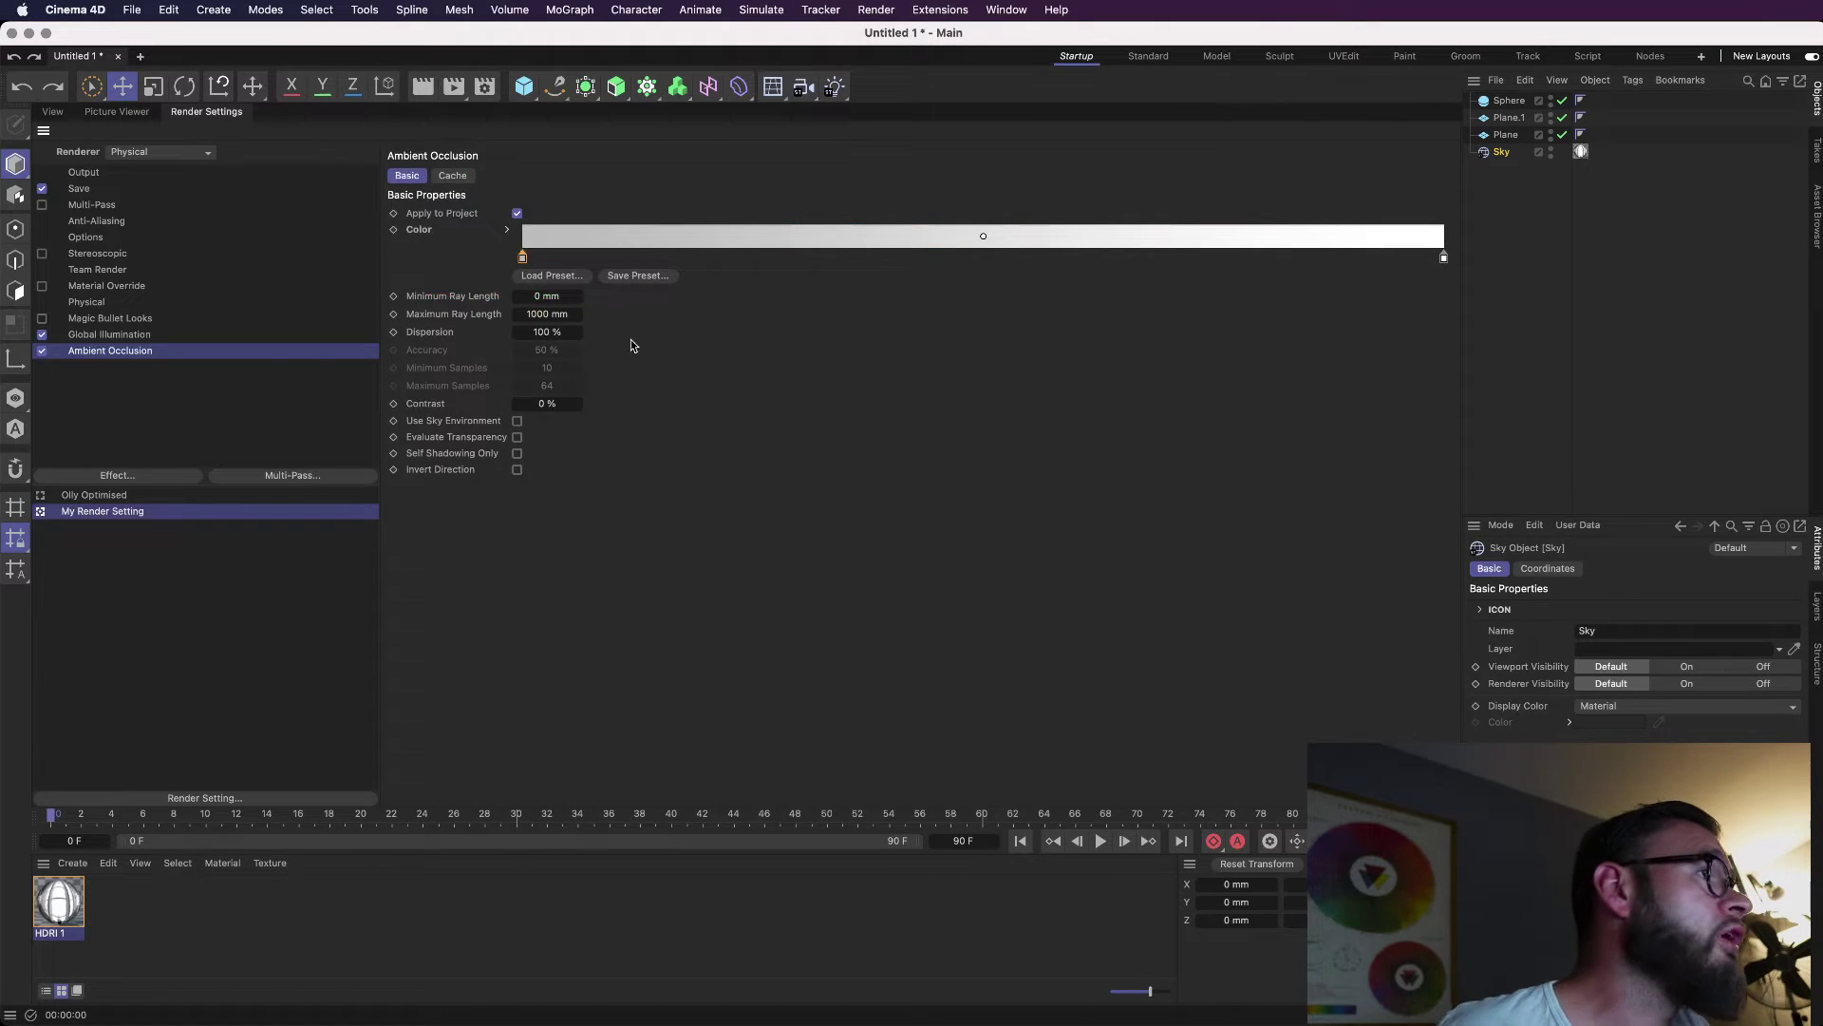
# Choose Irradiance Cache (Legacy) as primary method and QMC as secondary method.
pyautogui.click(125, 338)
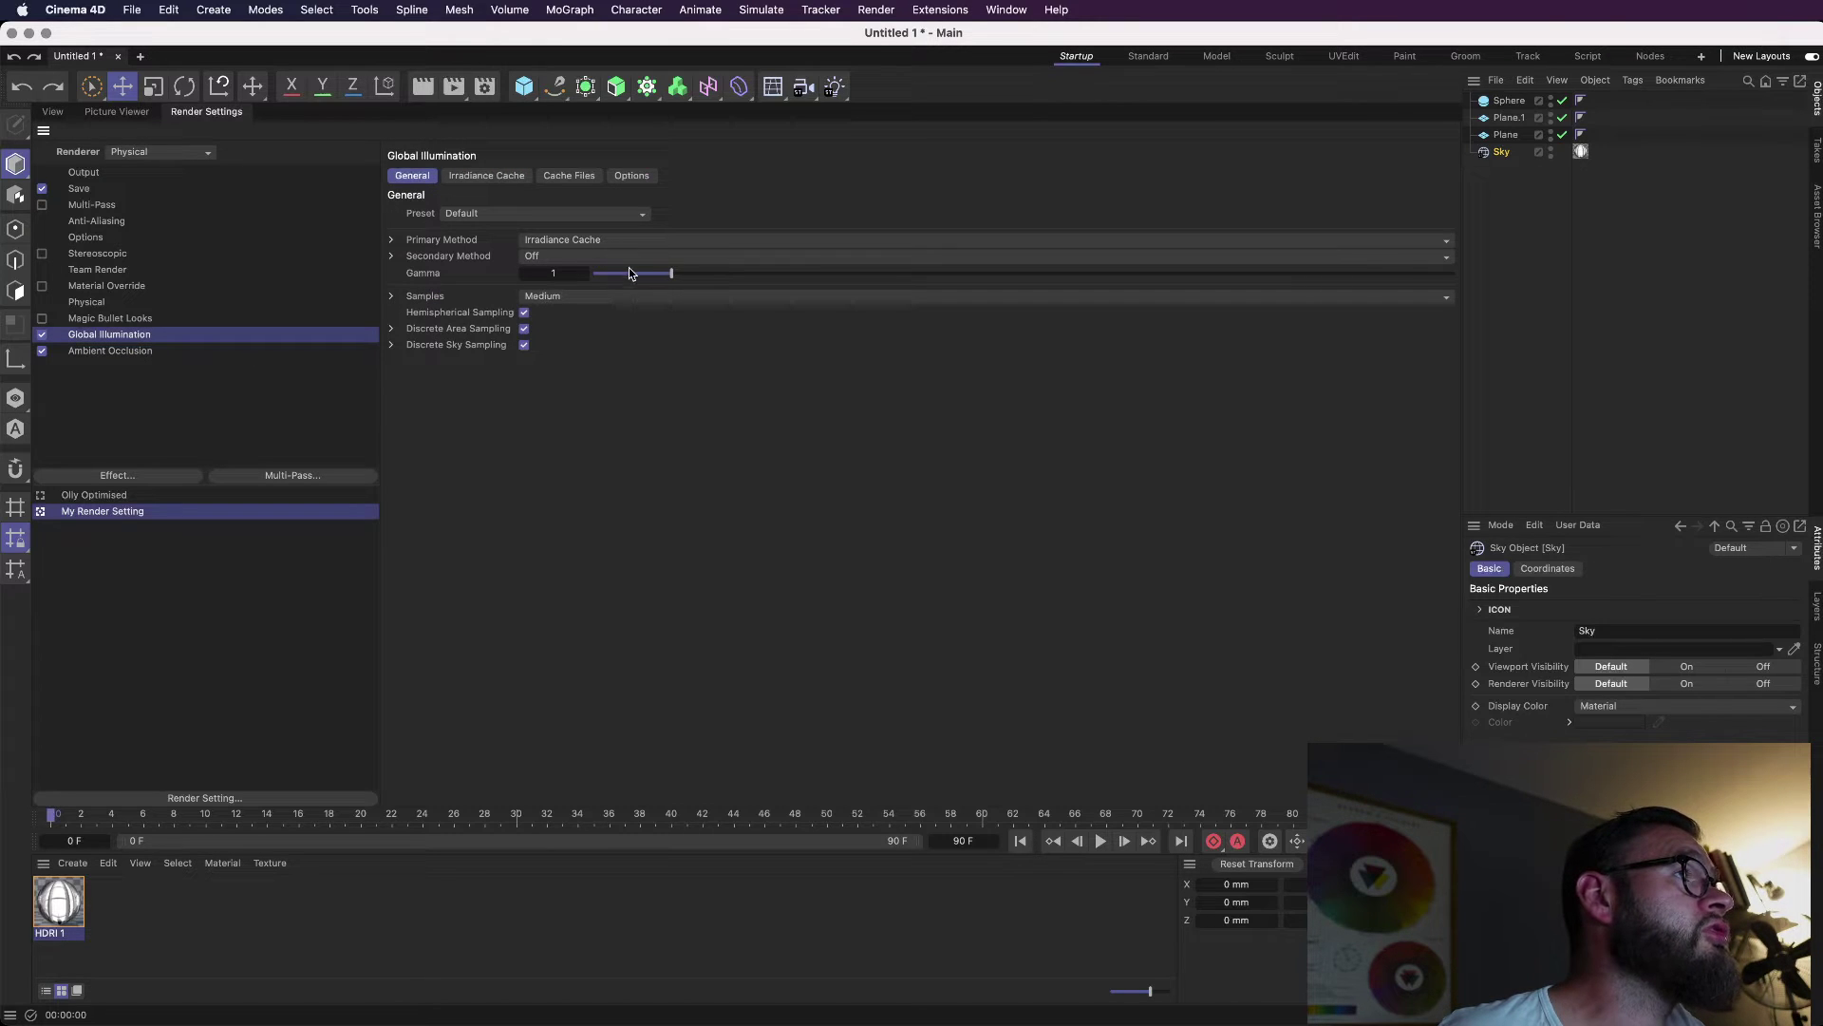
pyautogui.click(617, 239)
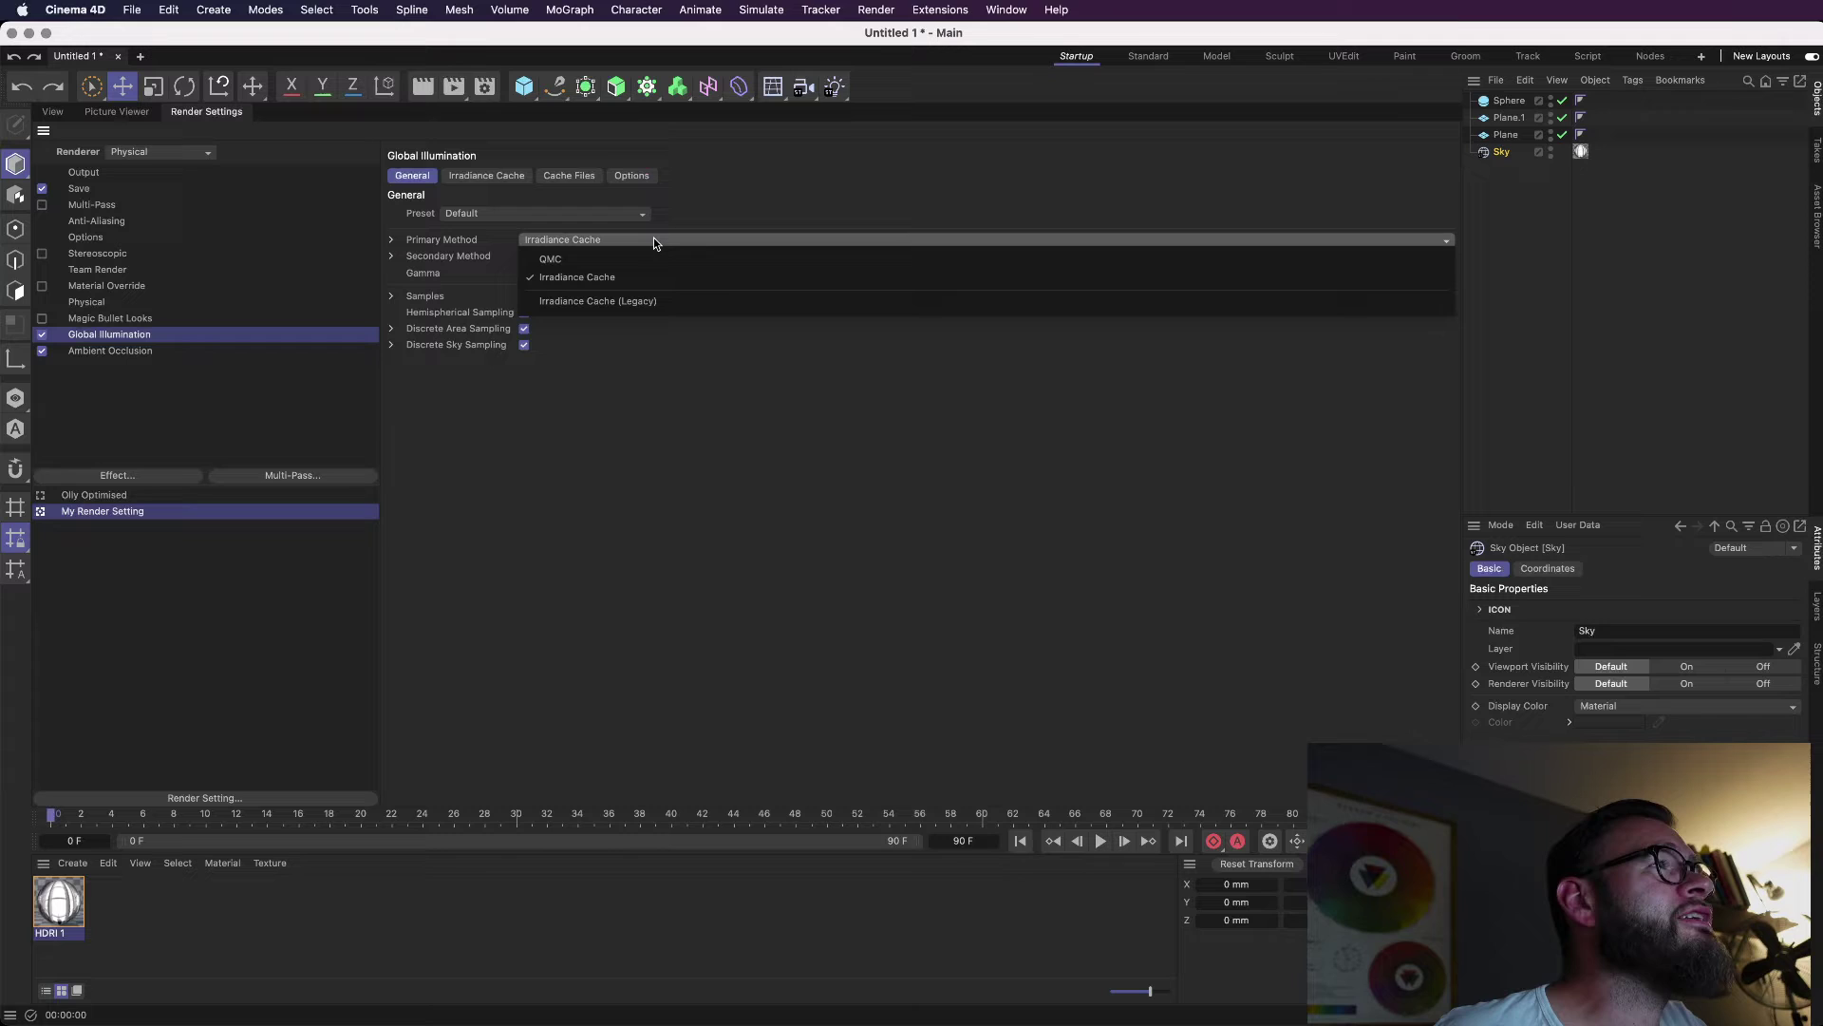
pyautogui.click(750, 301)
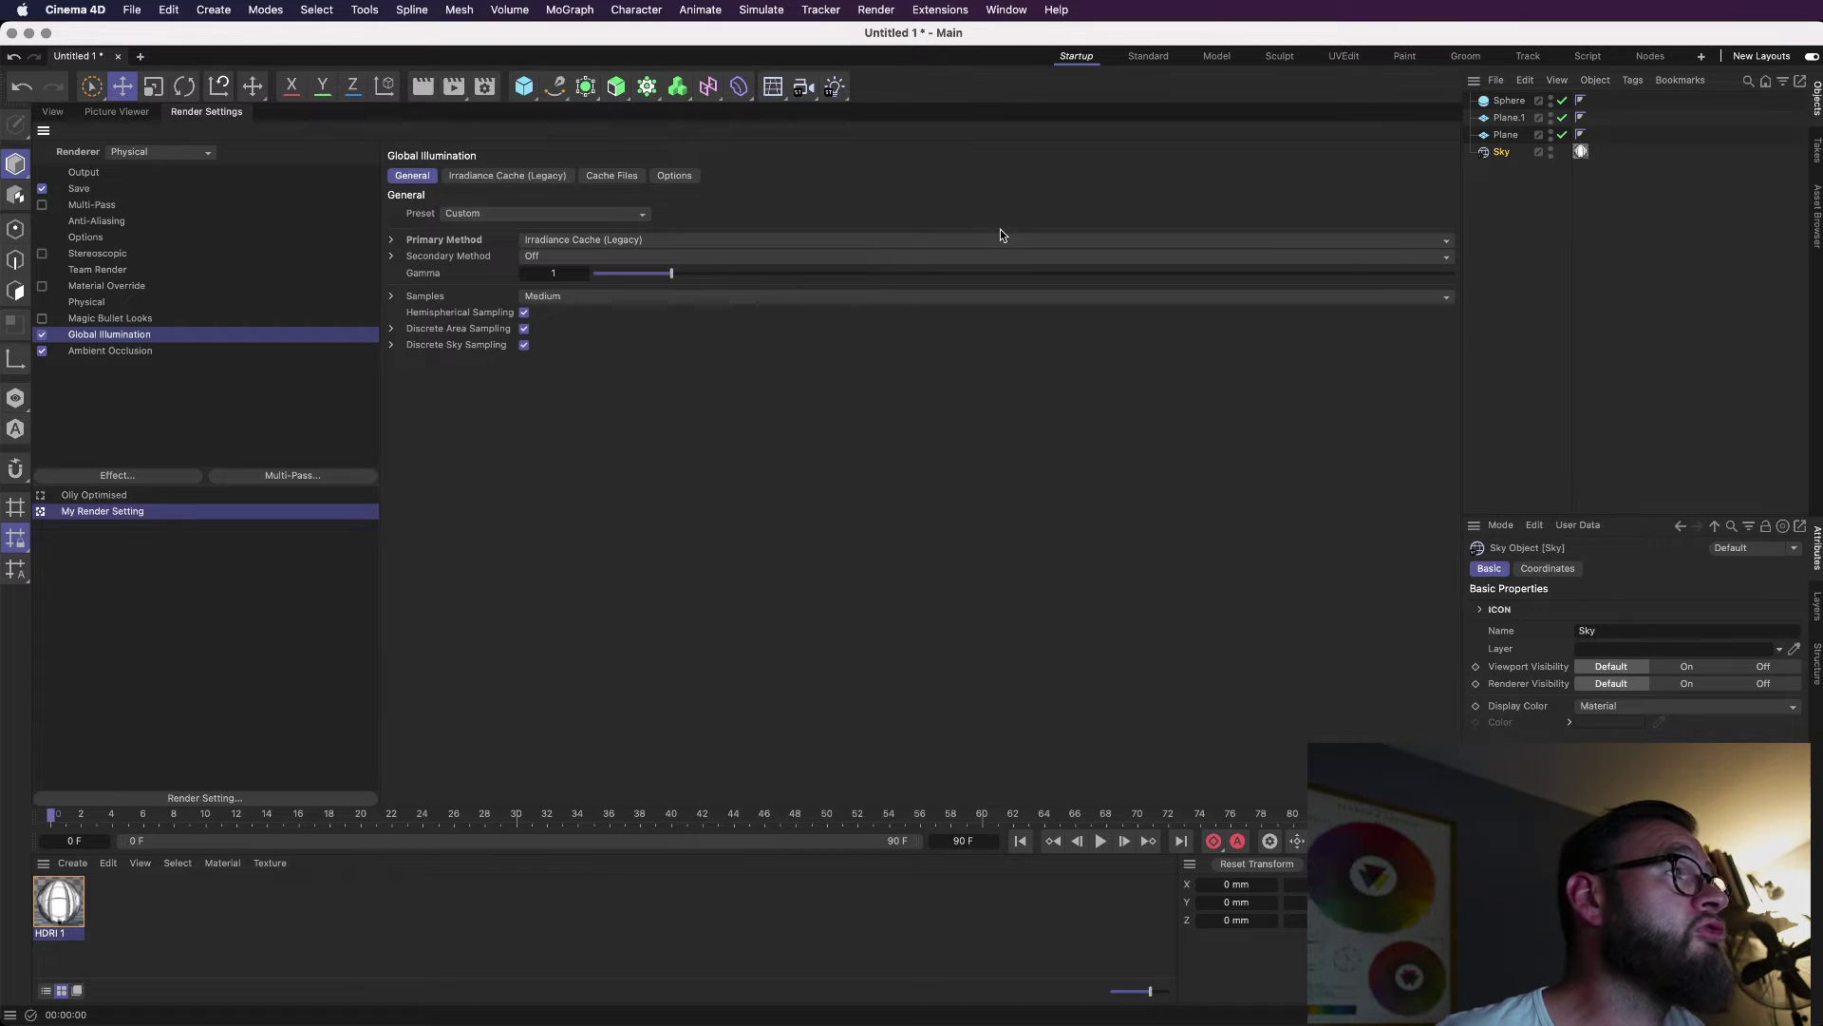
pyautogui.click(744, 254)
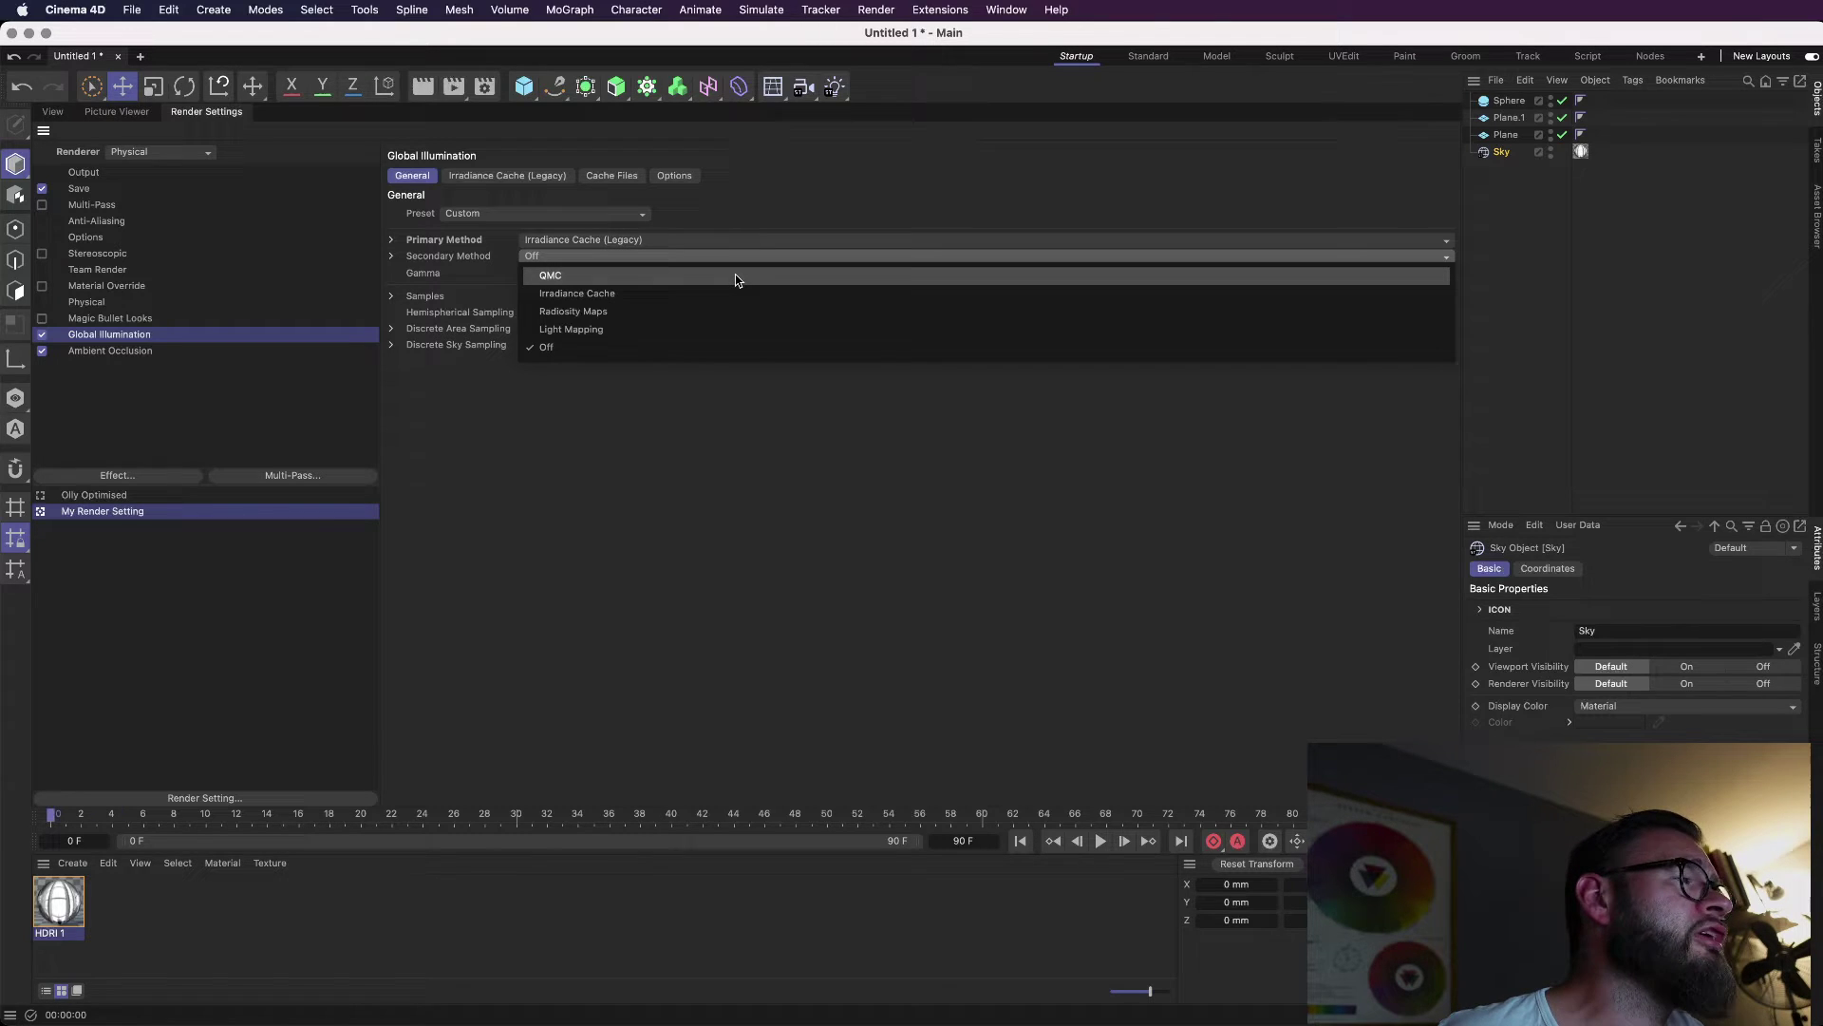
pyautogui.click(735, 273)
# Recheck the primary method list without changes, then show the Irradiance Cache settings.
pyautogui.click(710, 240)
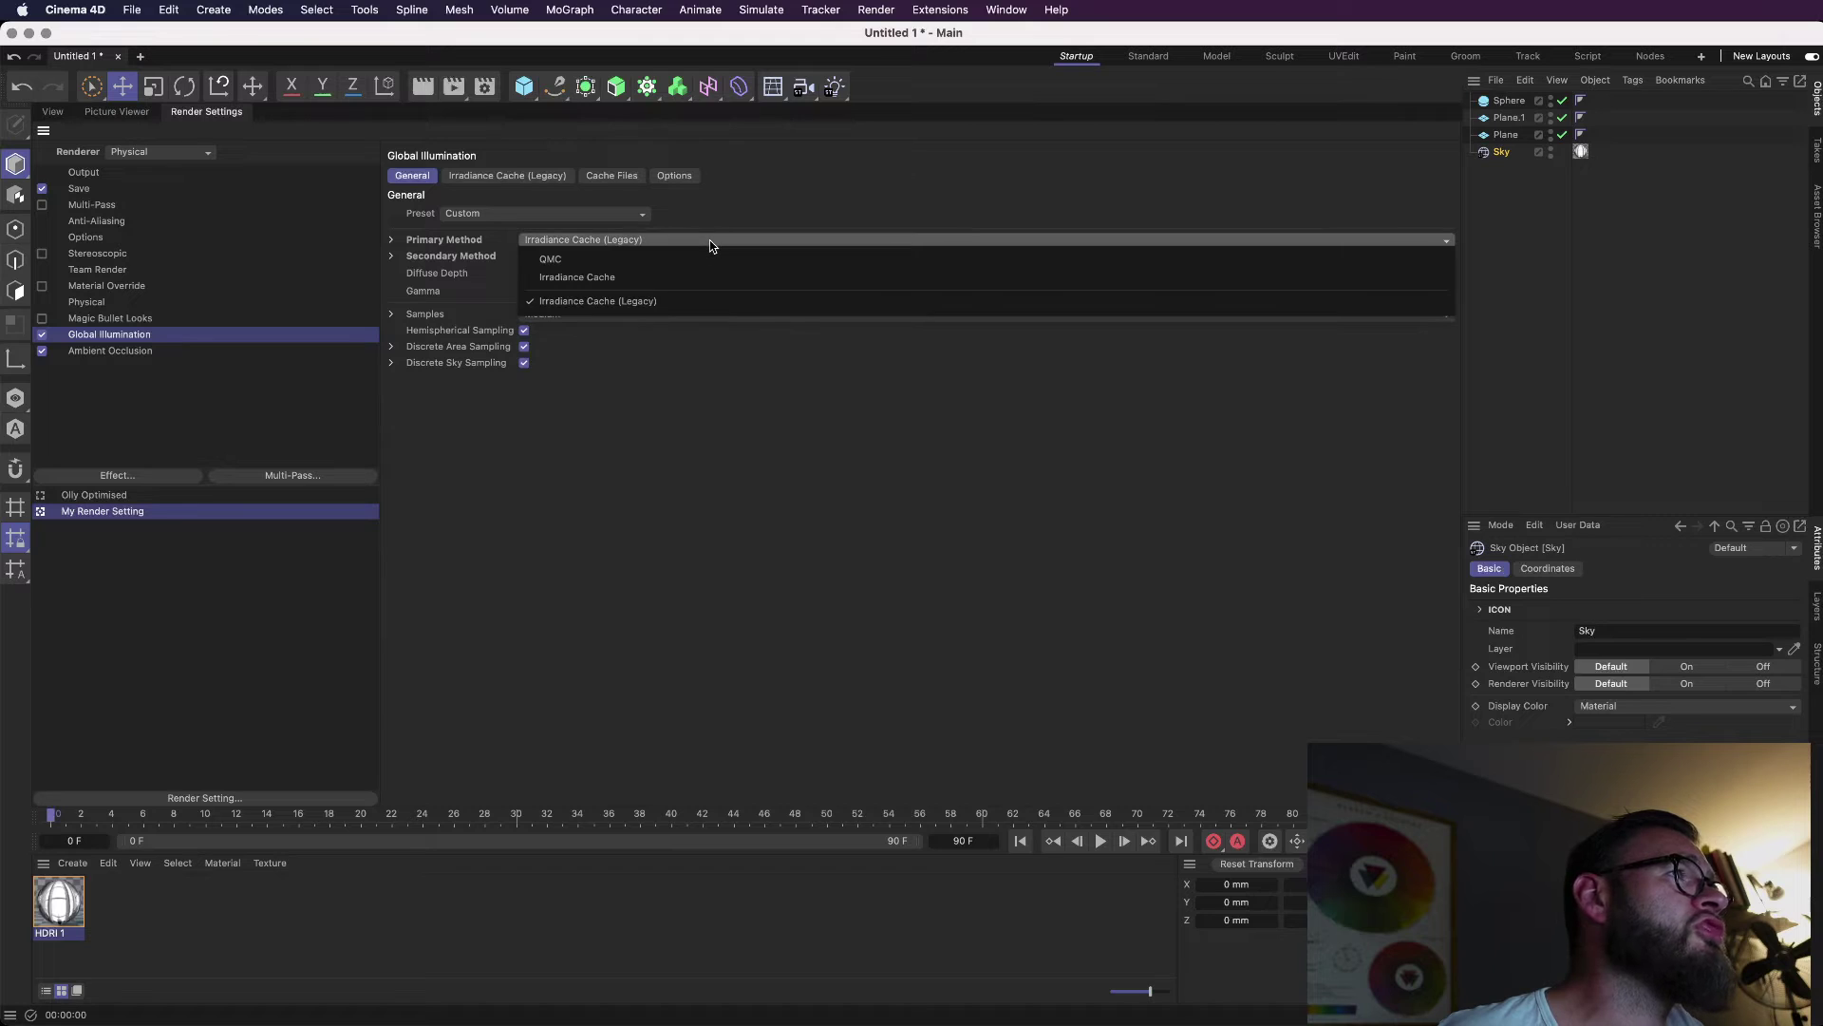
pyautogui.click(877, 147)
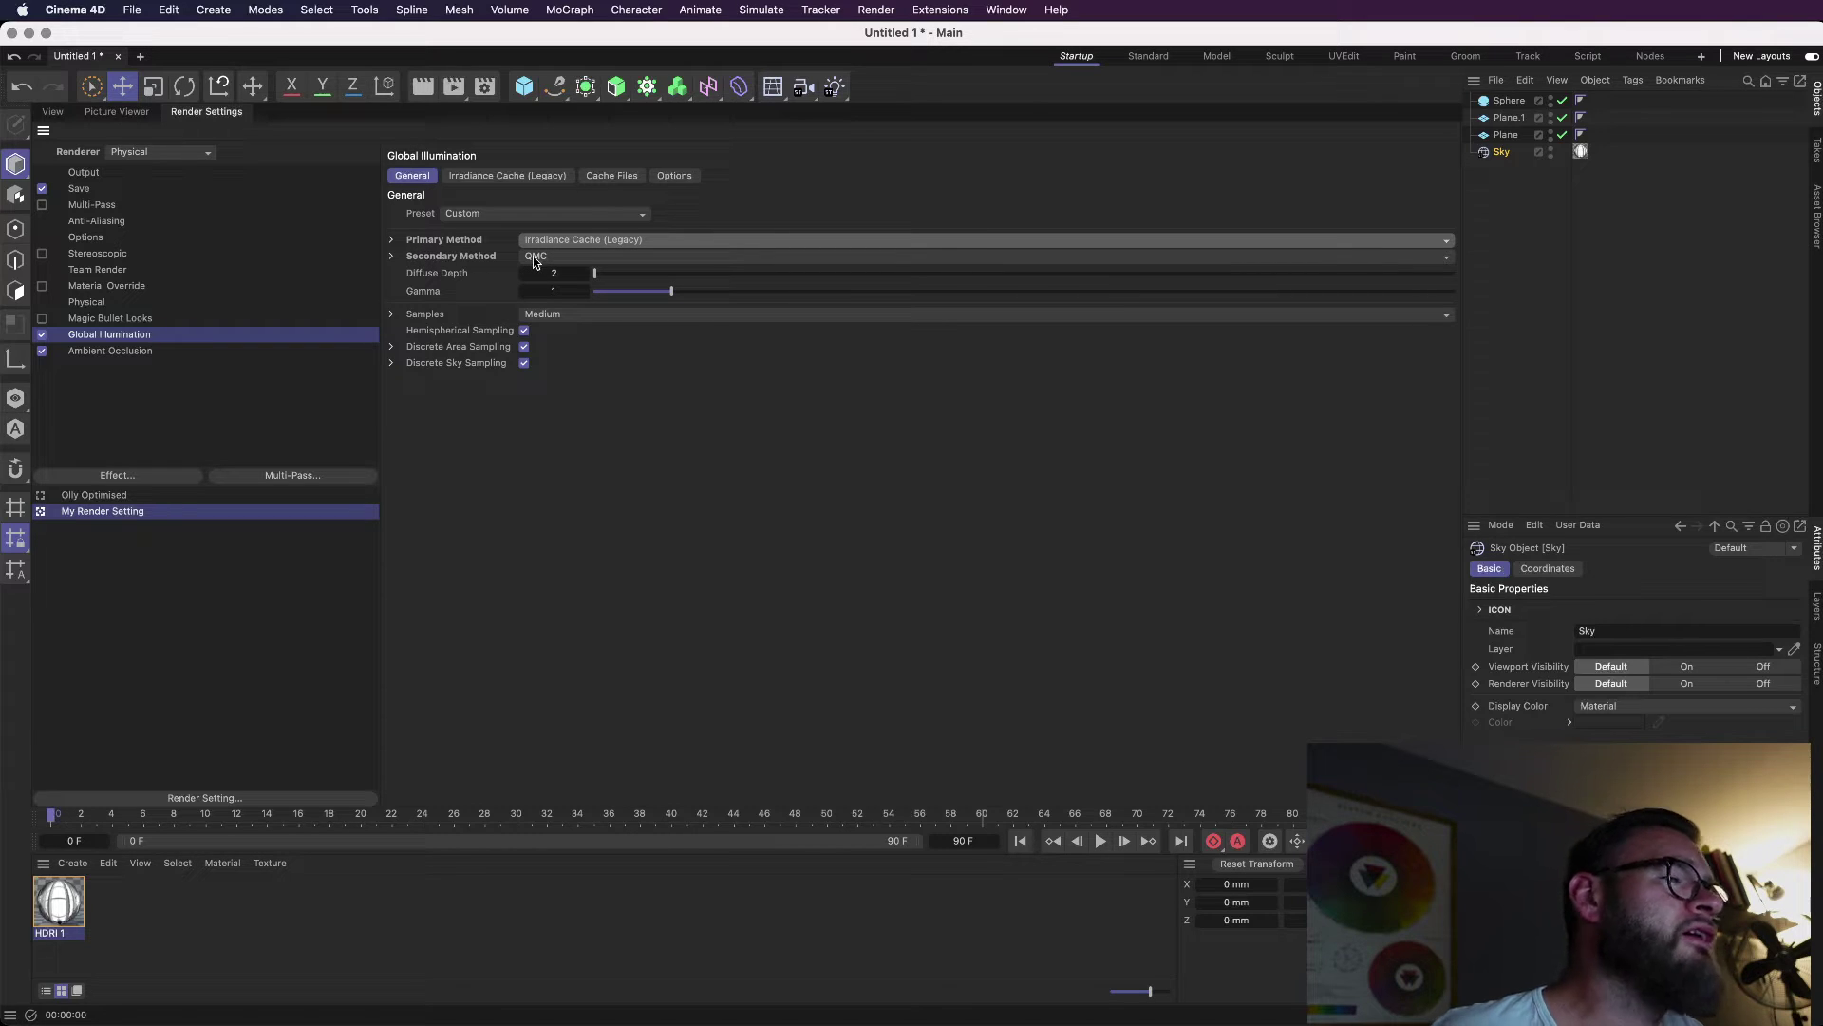
pyautogui.click(588, 242)
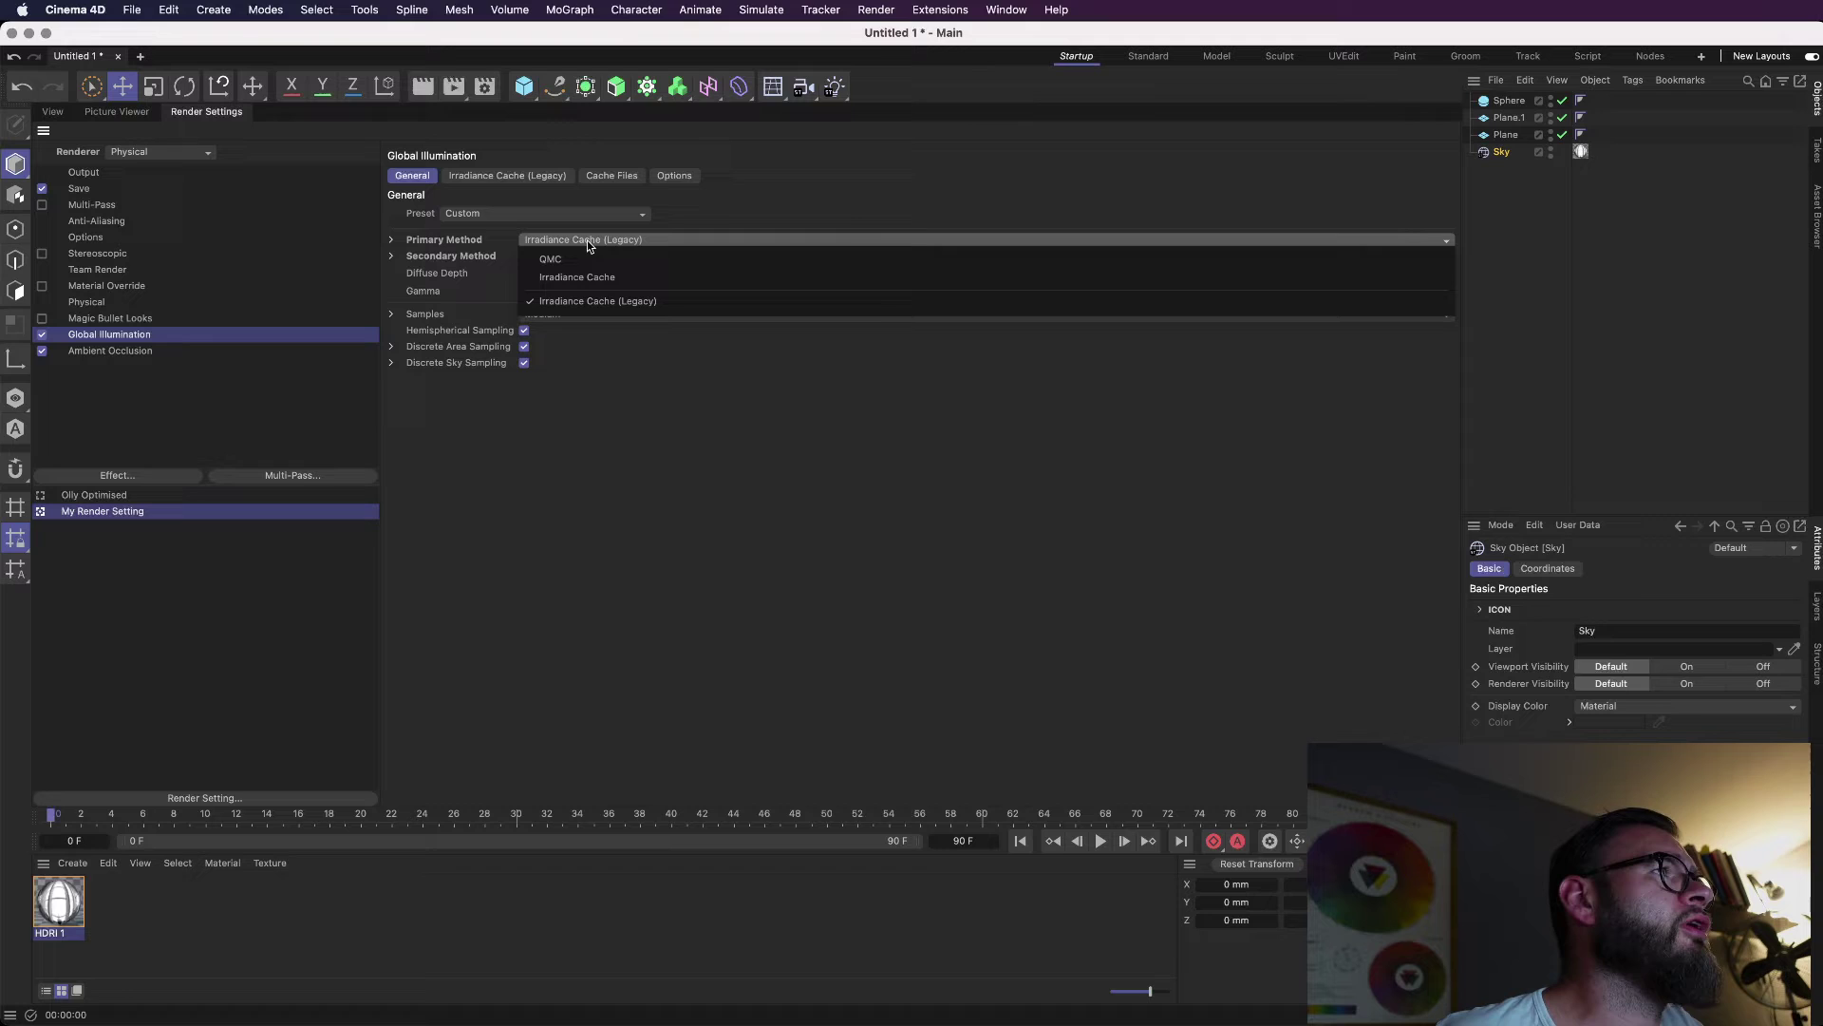
pyautogui.click(1036, 198)
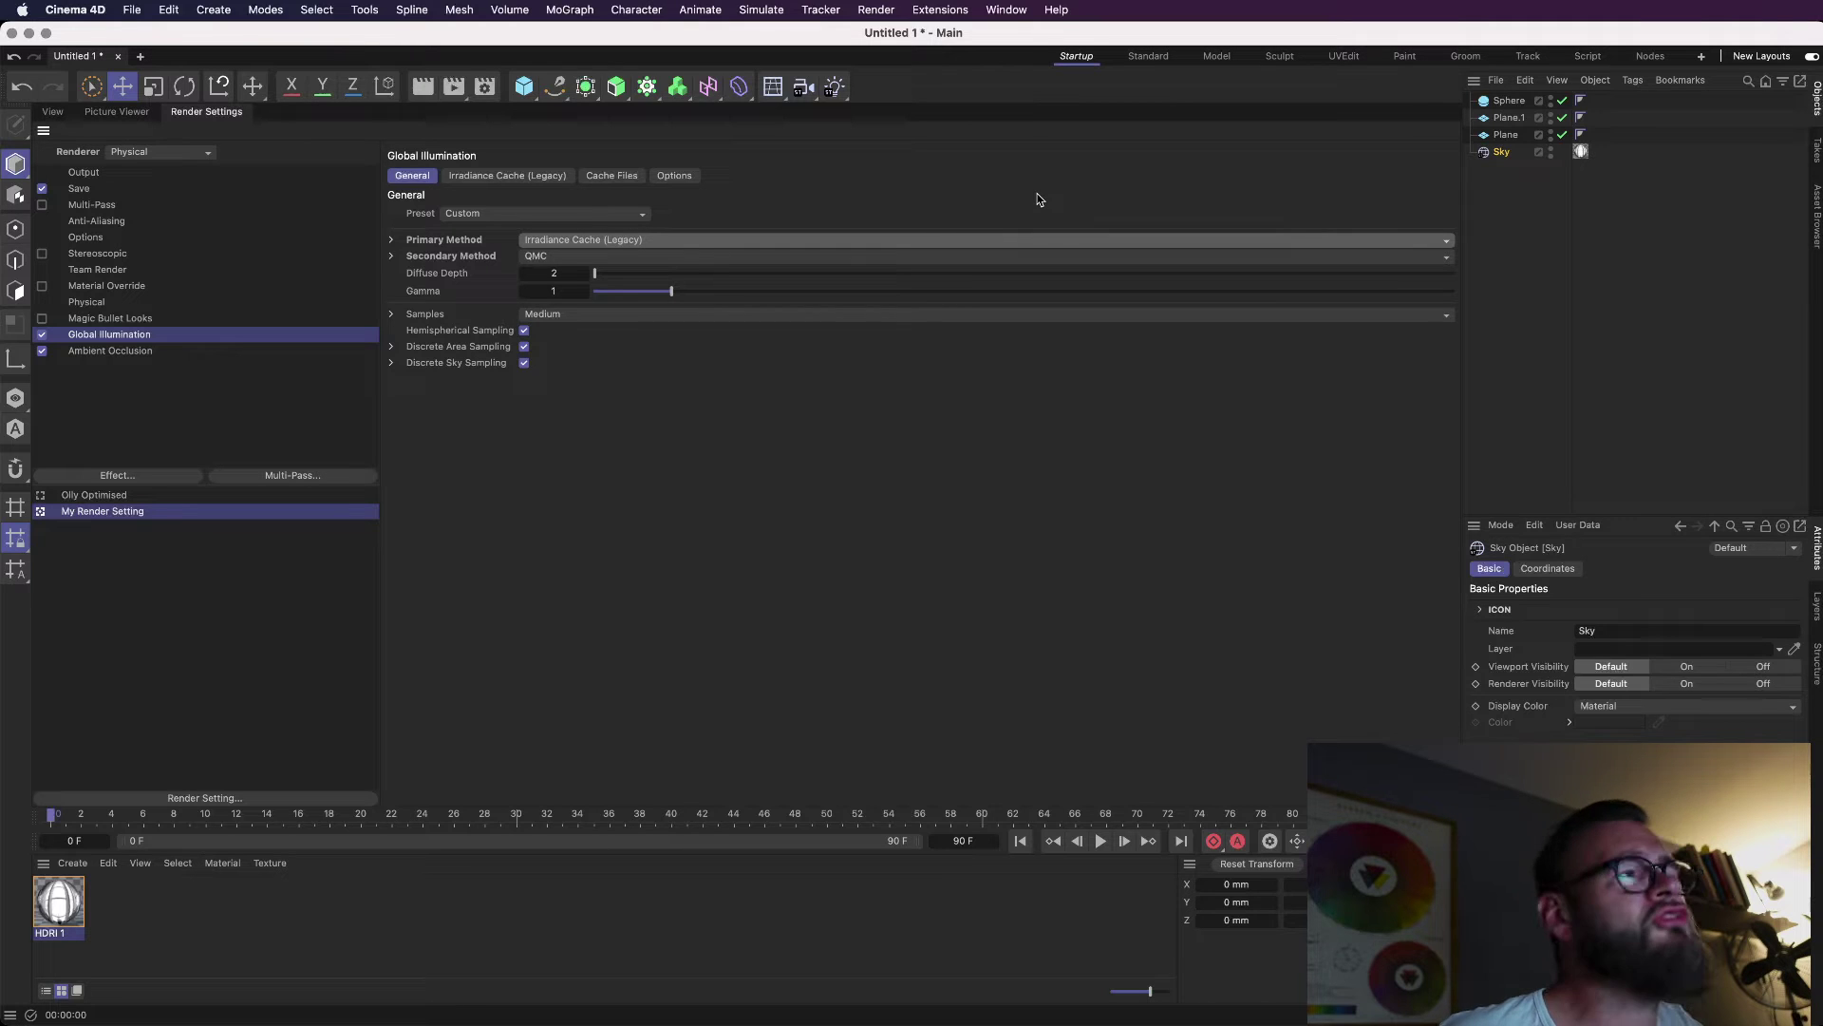
pyautogui.click(742, 240)
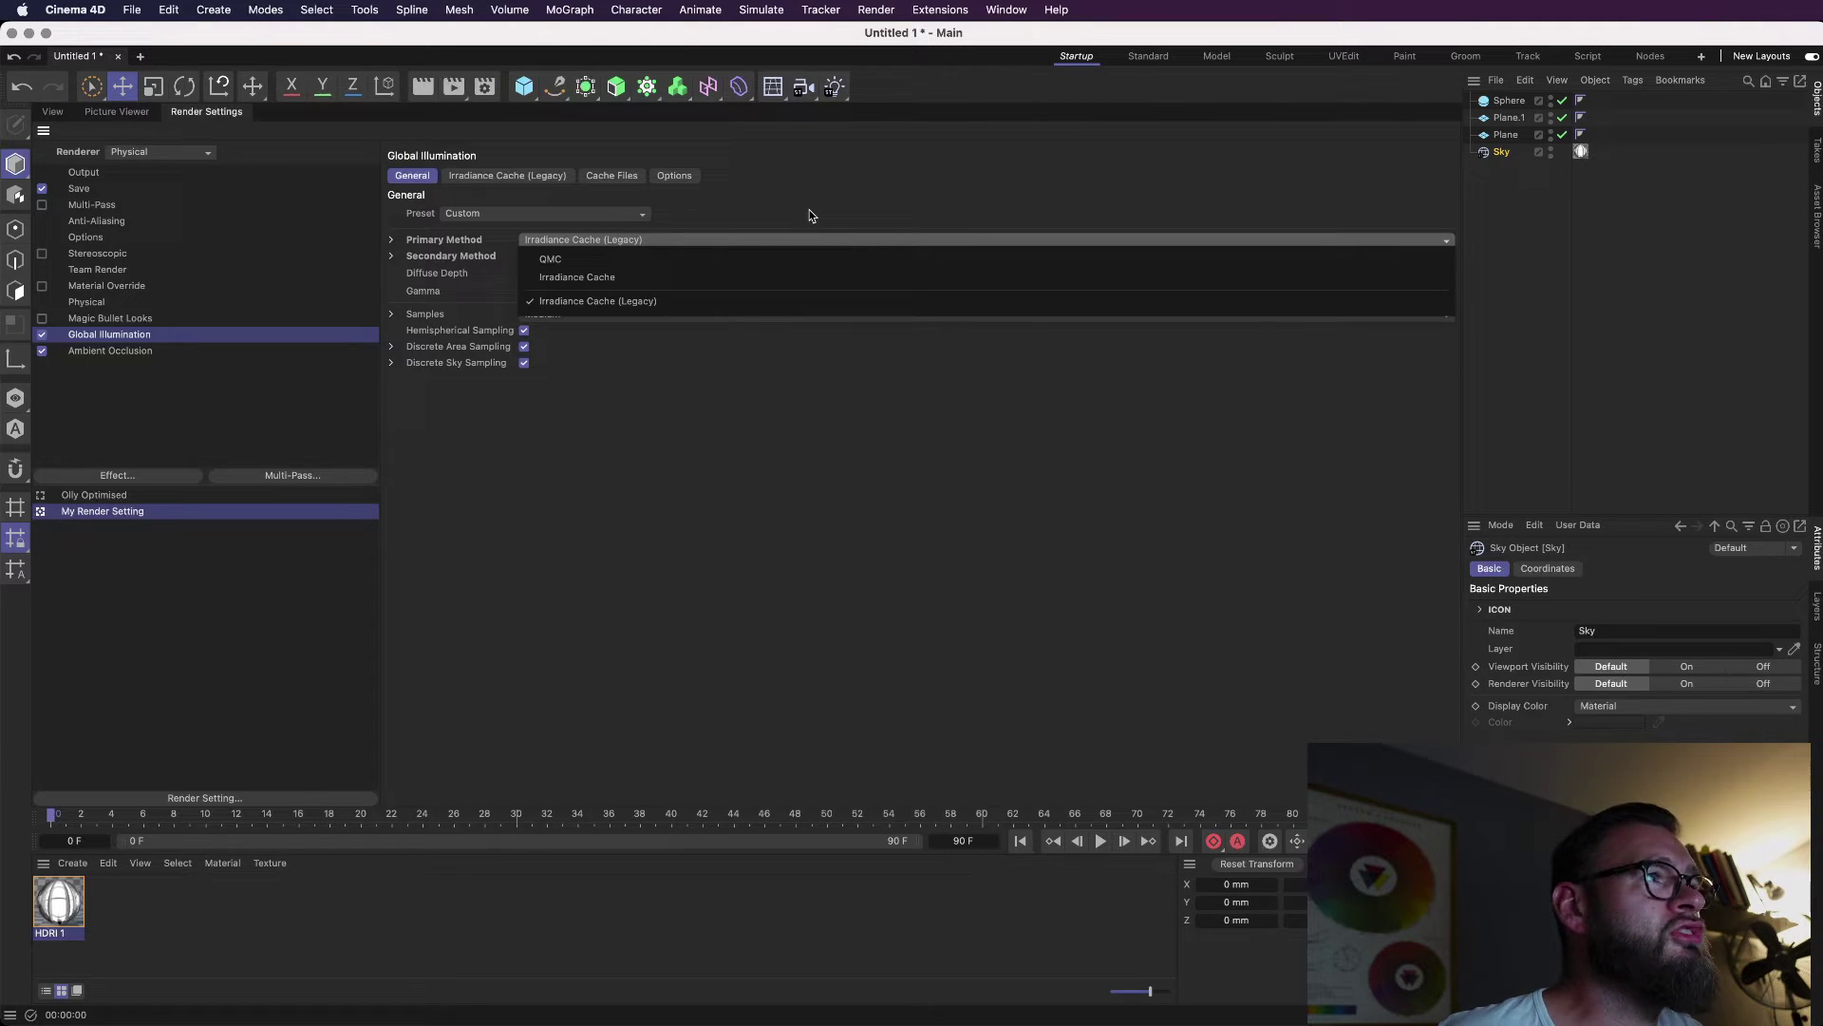
pyautogui.click(761, 203)
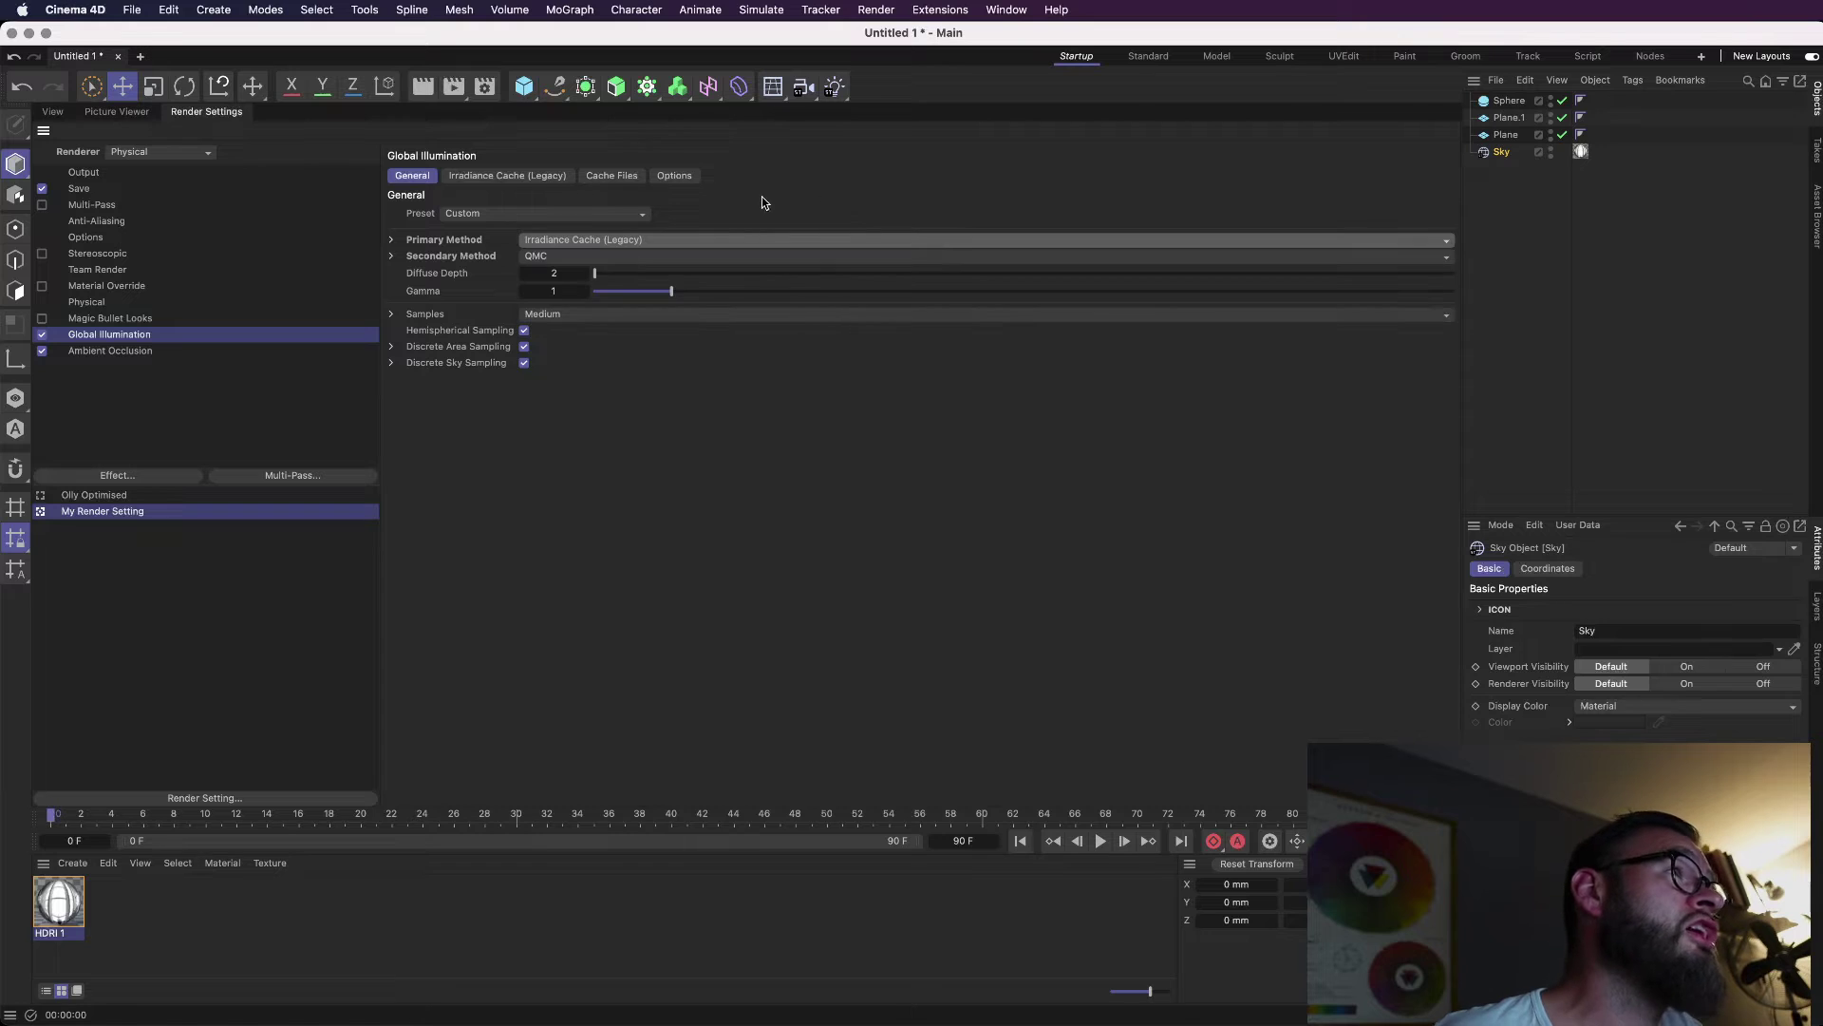
pyautogui.click(509, 176)
pyautogui.click(557, 215)
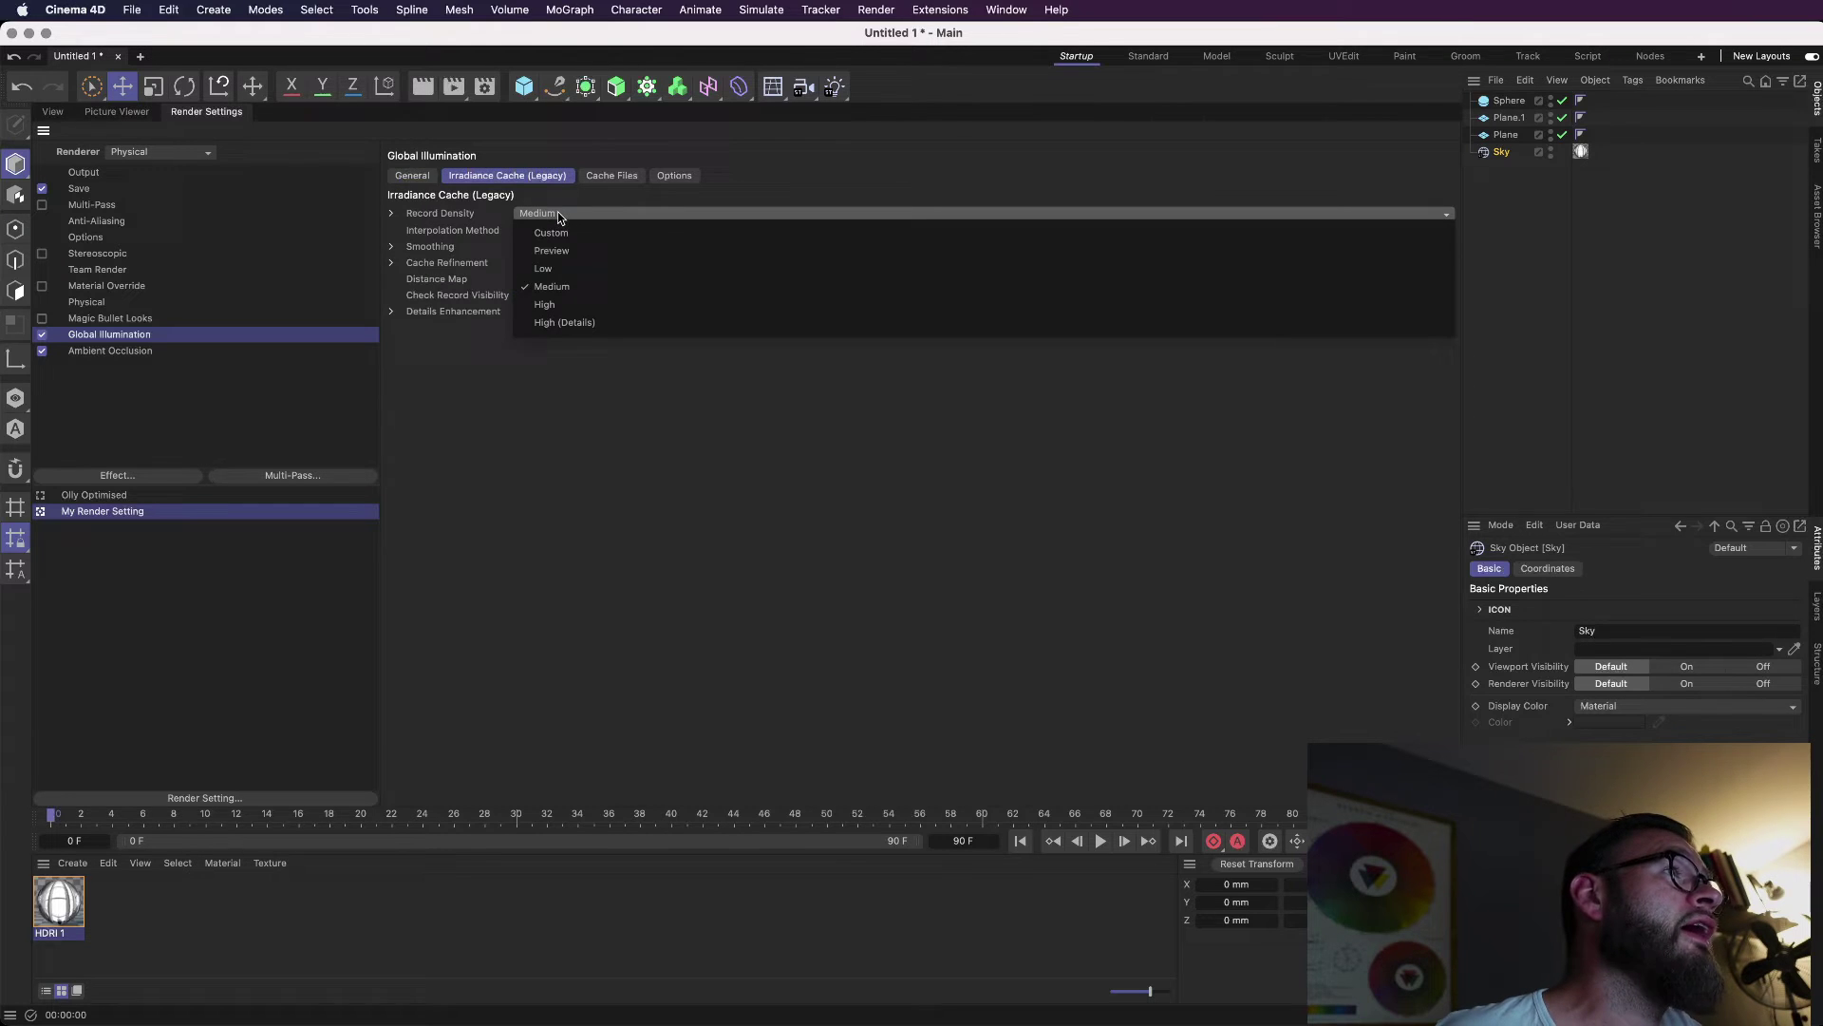
pyautogui.click(1009, 144)
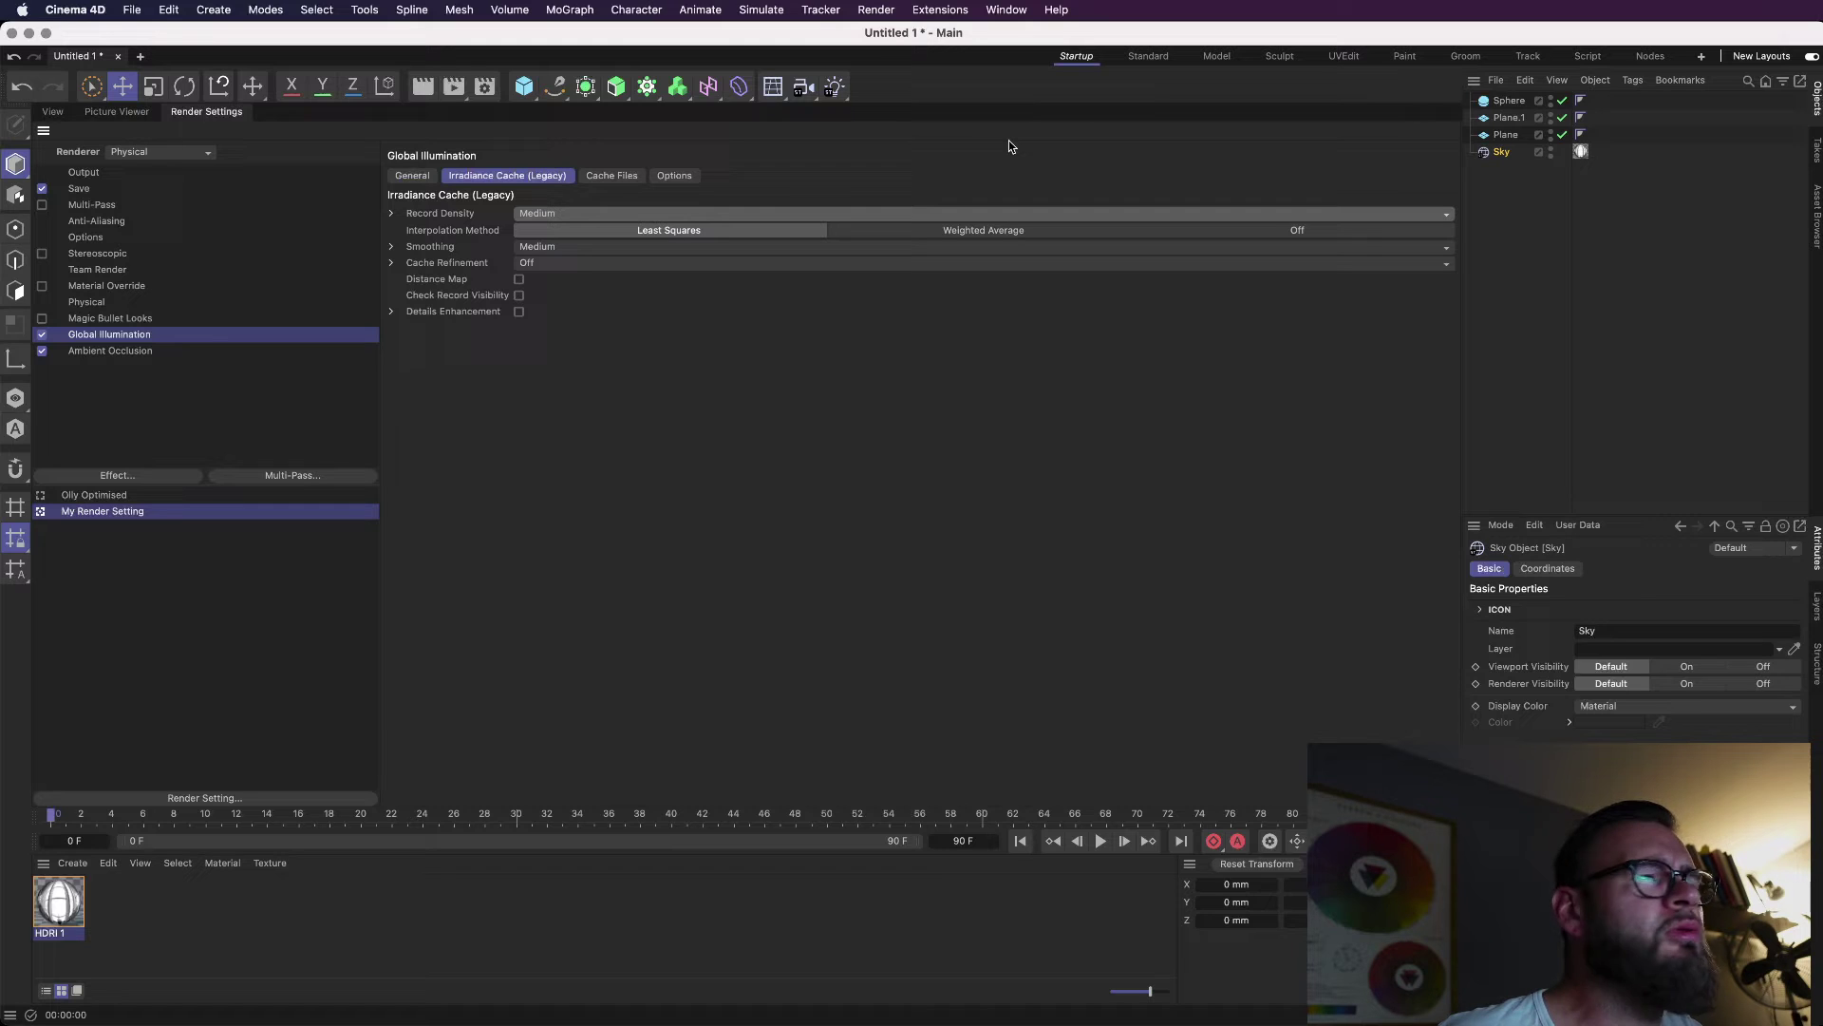
pyautogui.click(558, 213)
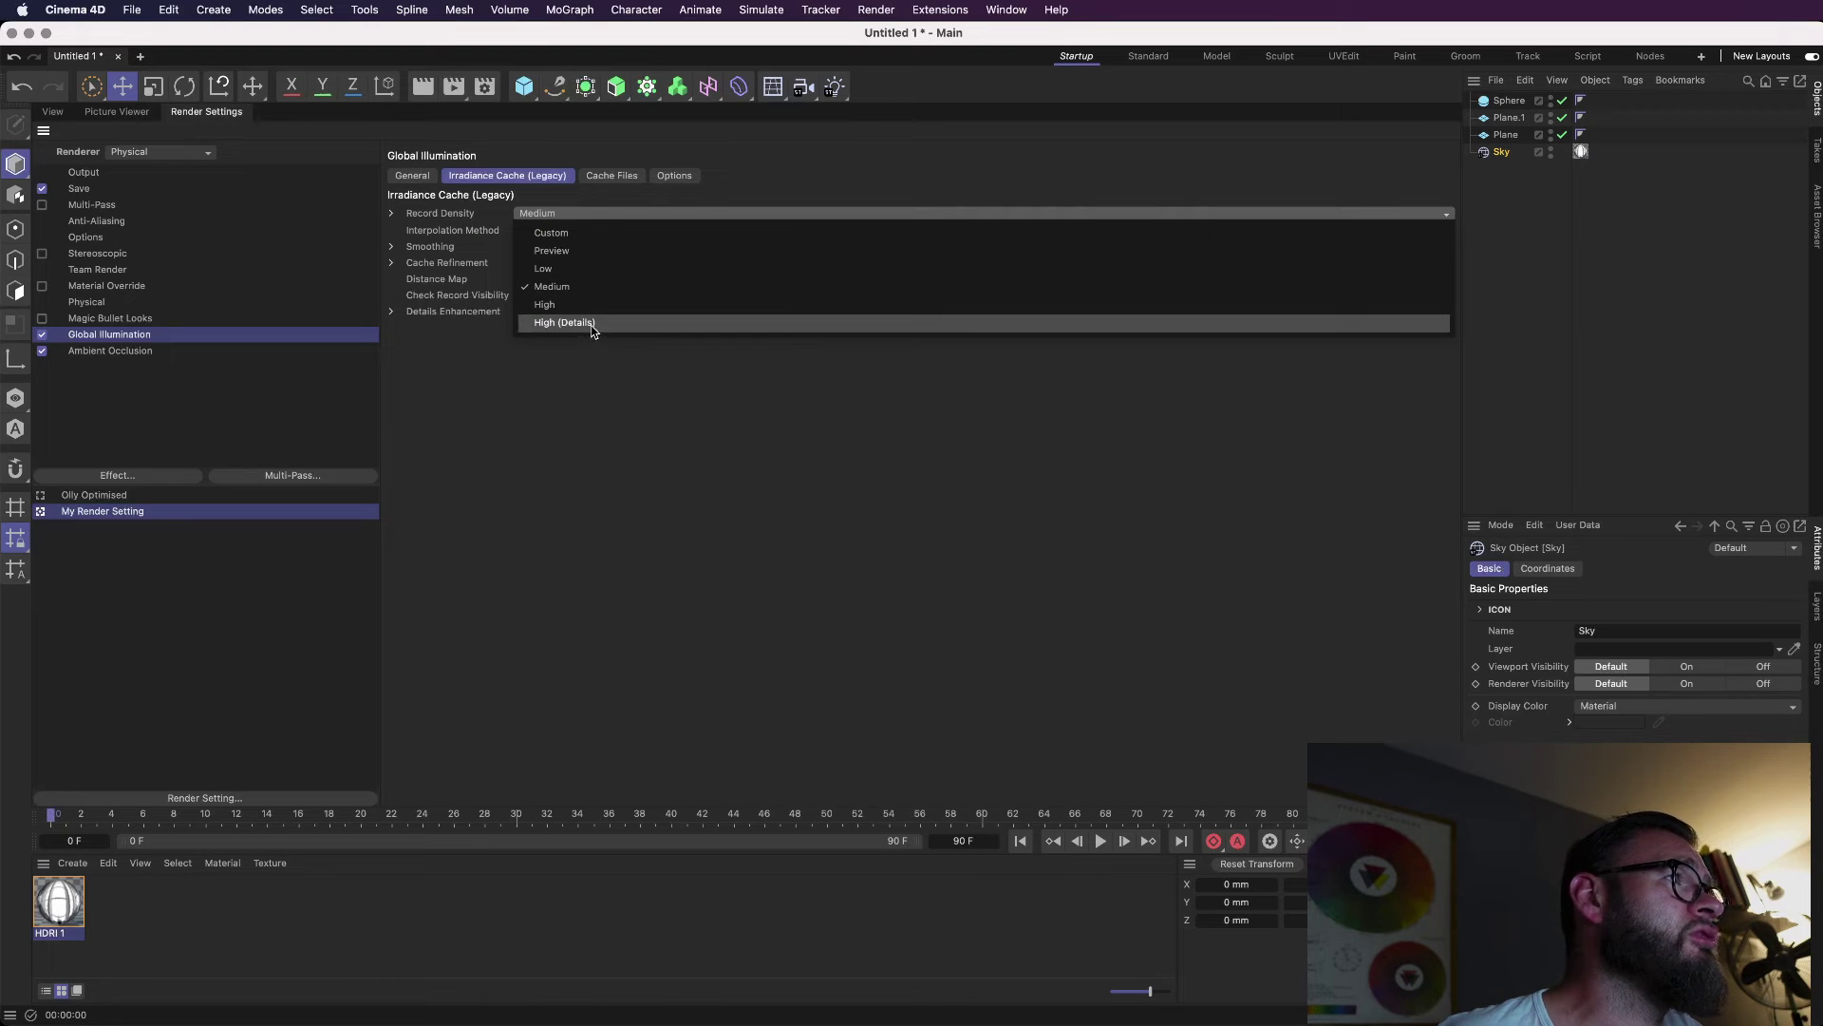
pyautogui.click(605, 283)
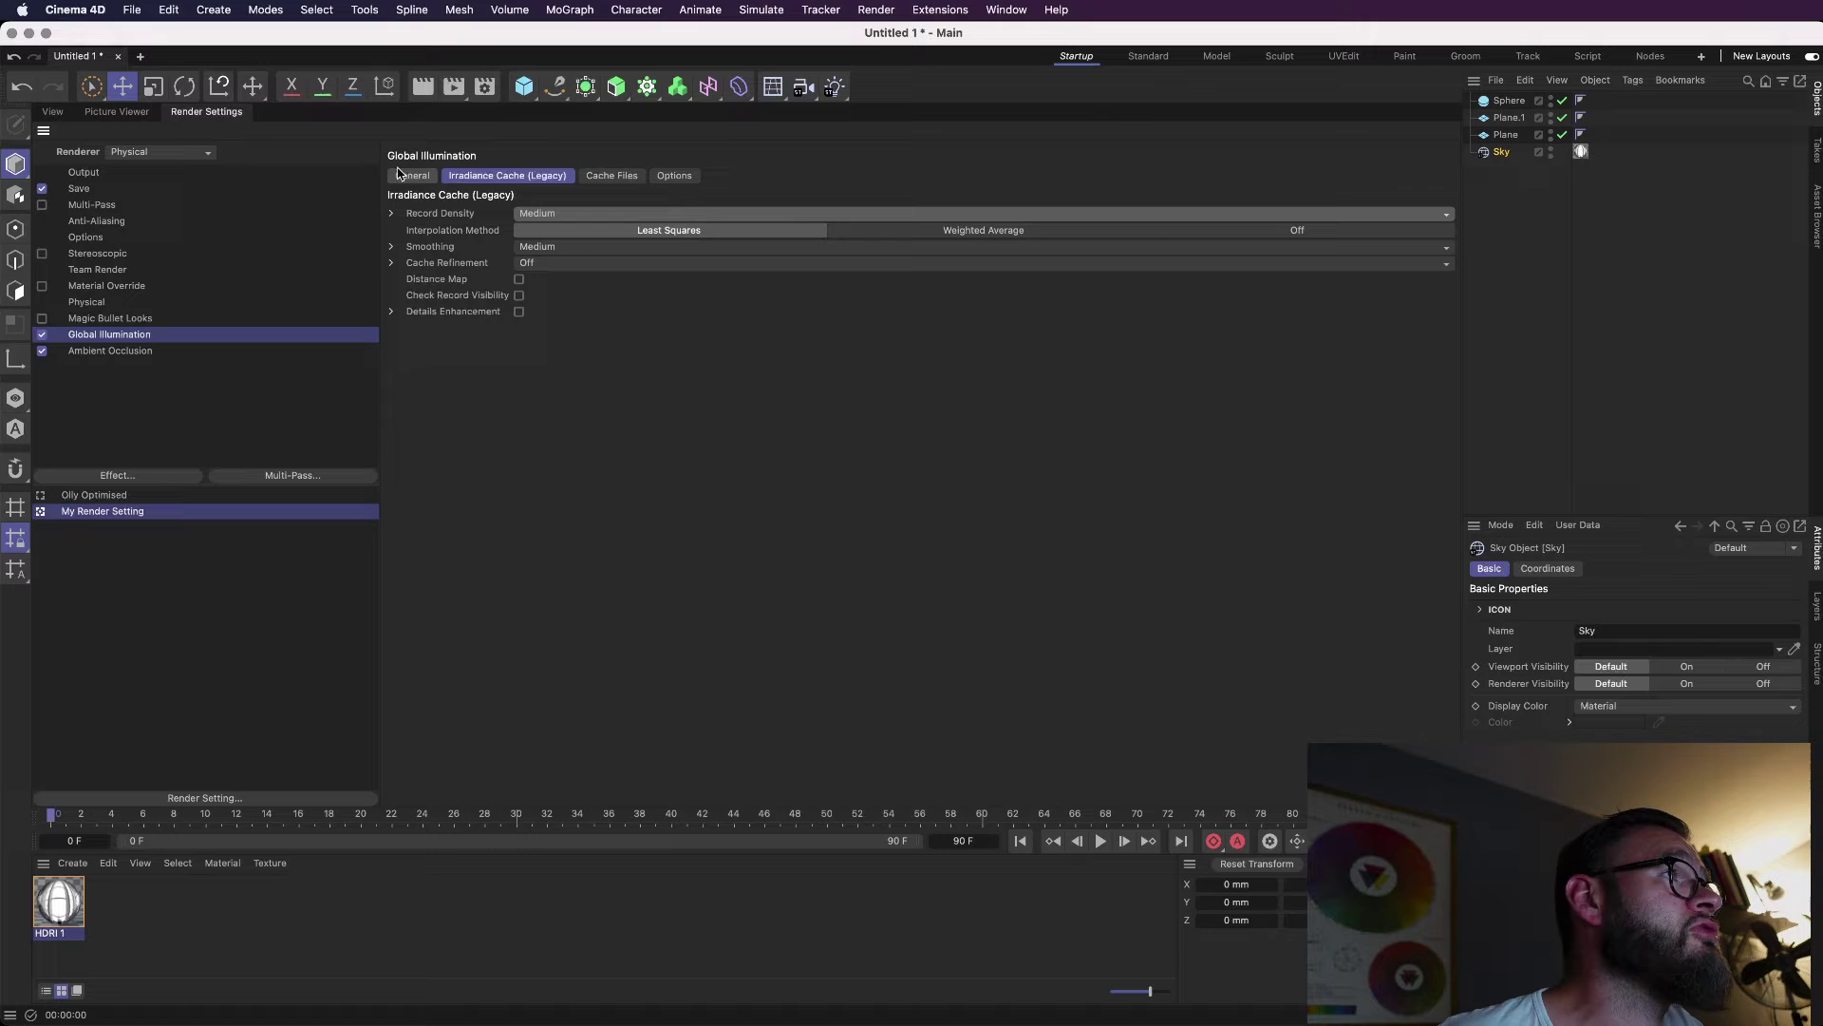
# On the General page, review both method lists, keeping Irradiance Cache (Legacy) and QMC.
pyautogui.click(429, 178)
pyautogui.click(620, 241)
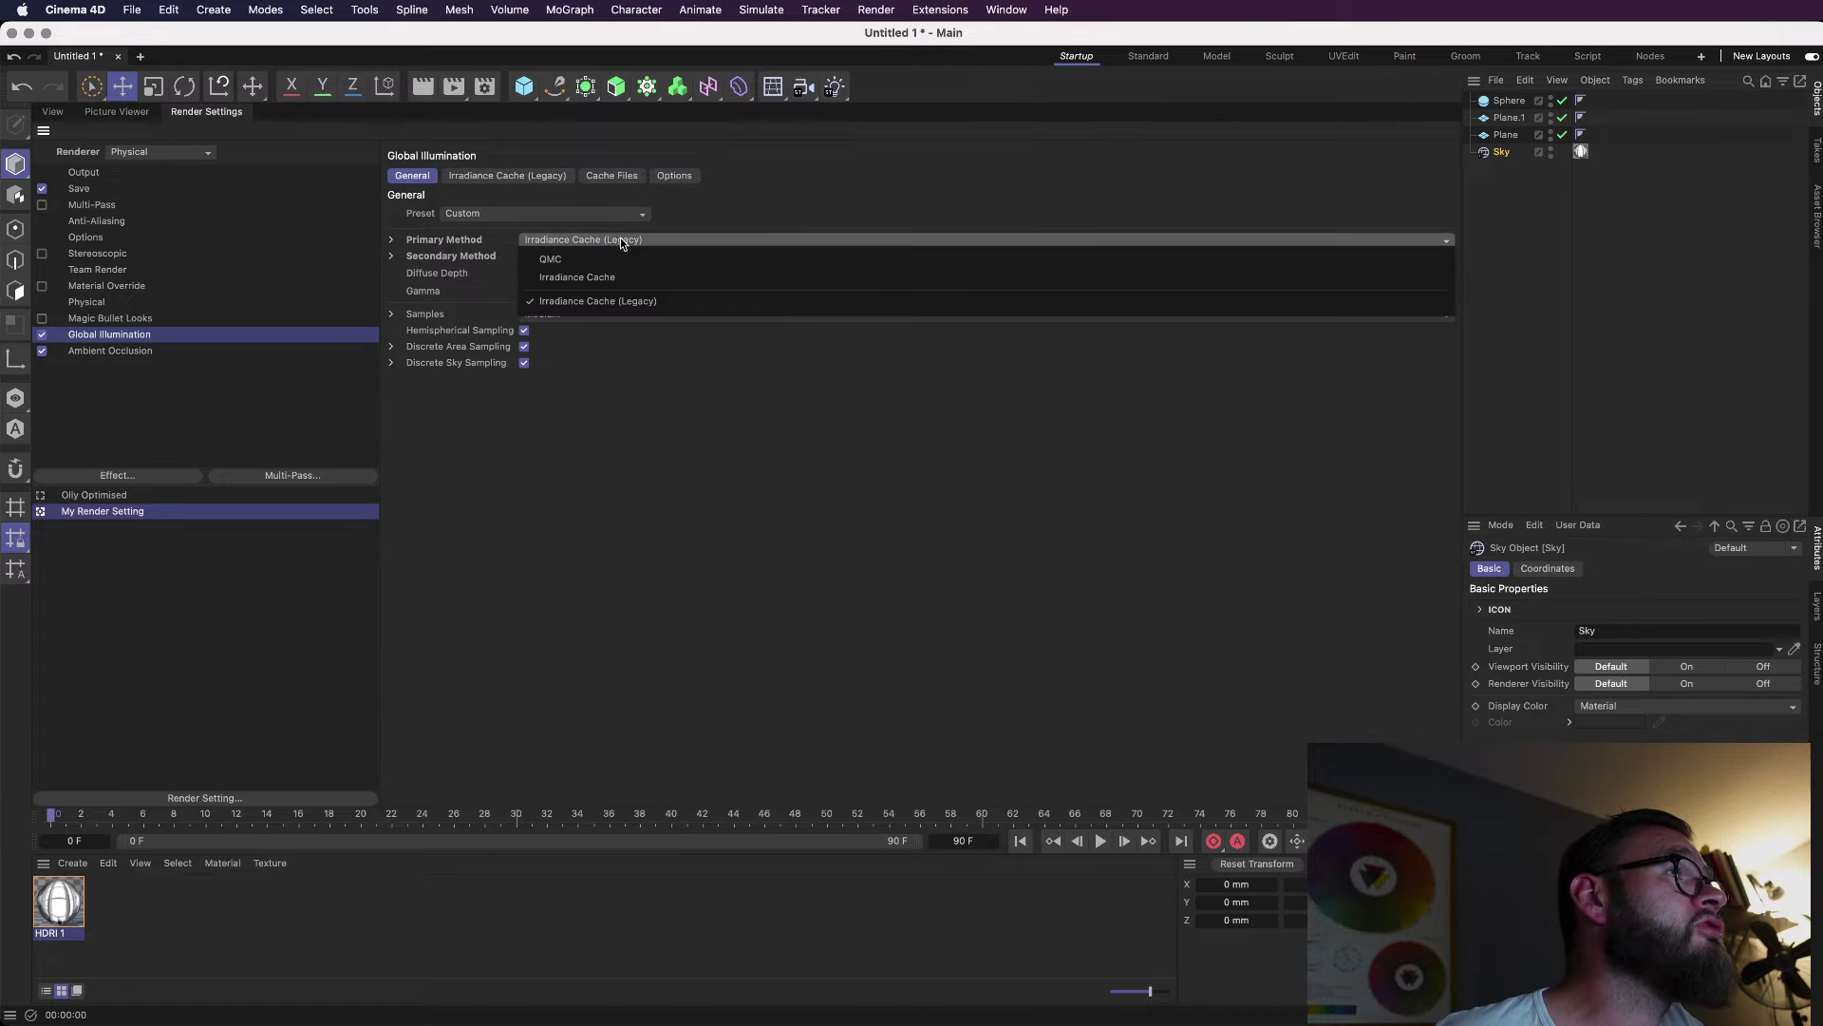
pyautogui.click(797, 186)
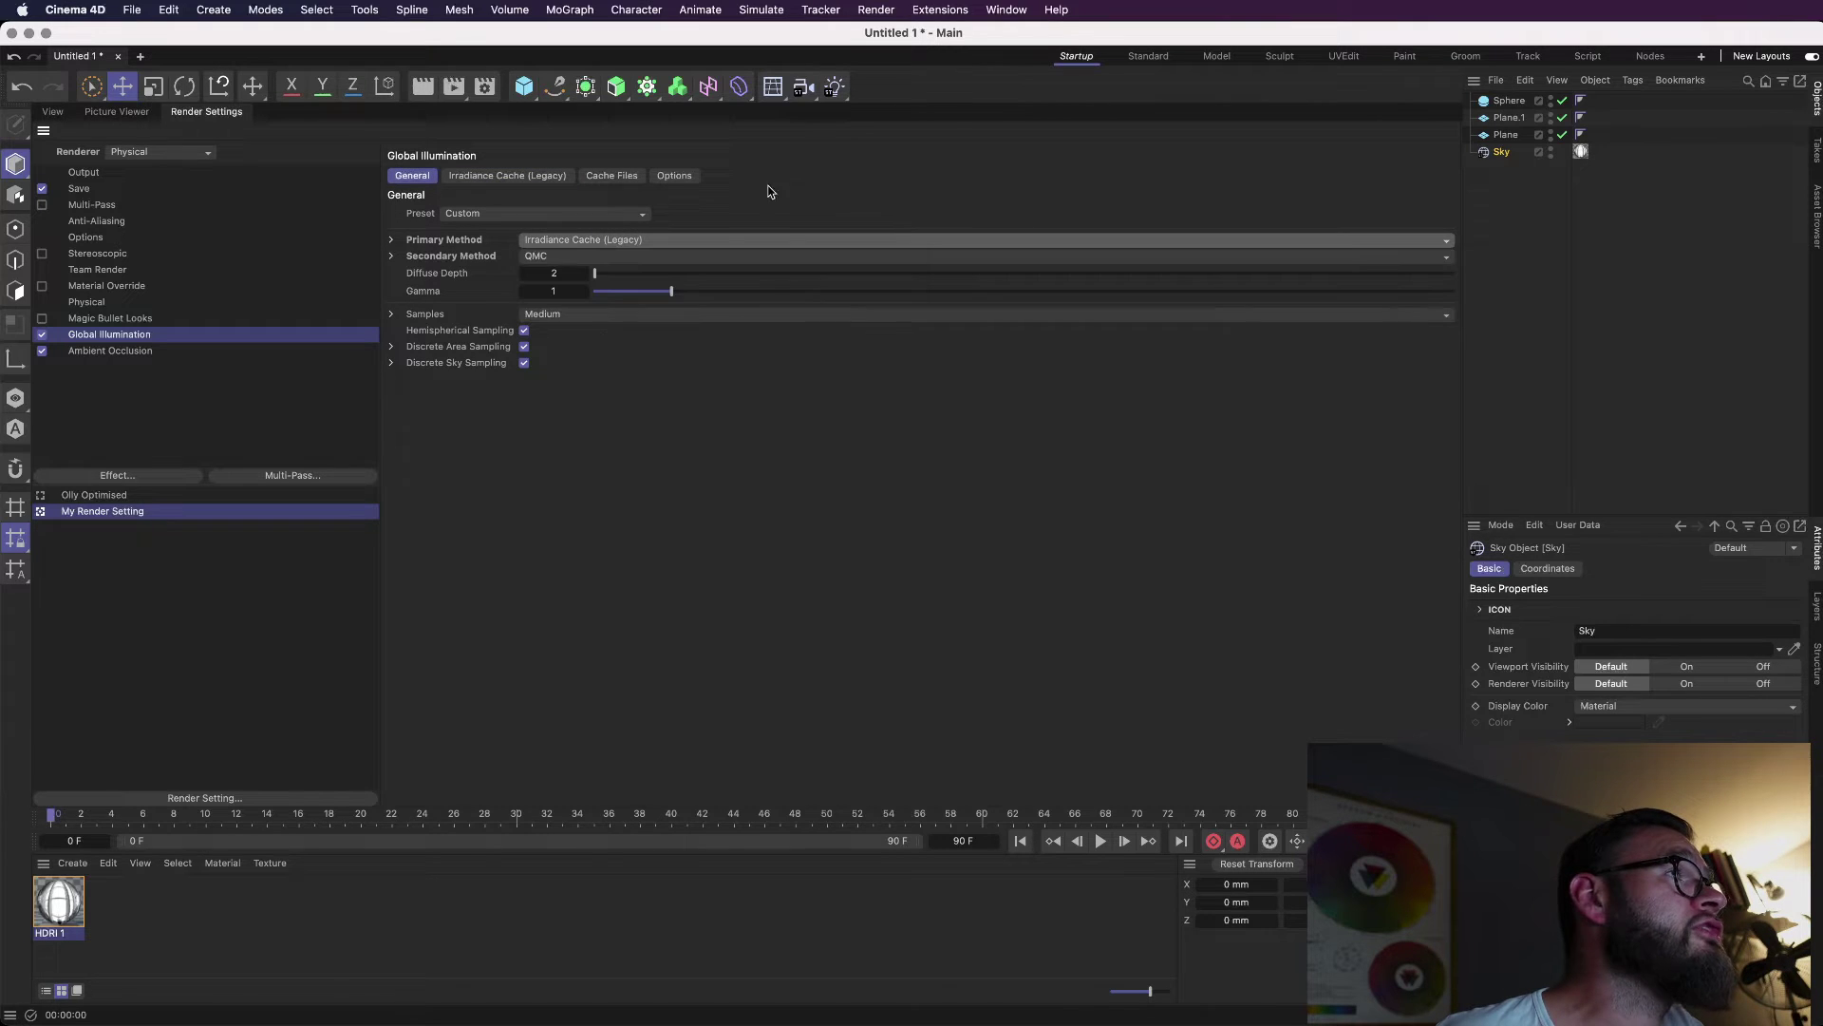
pyautogui.click(583, 256)
pyautogui.click(851, 195)
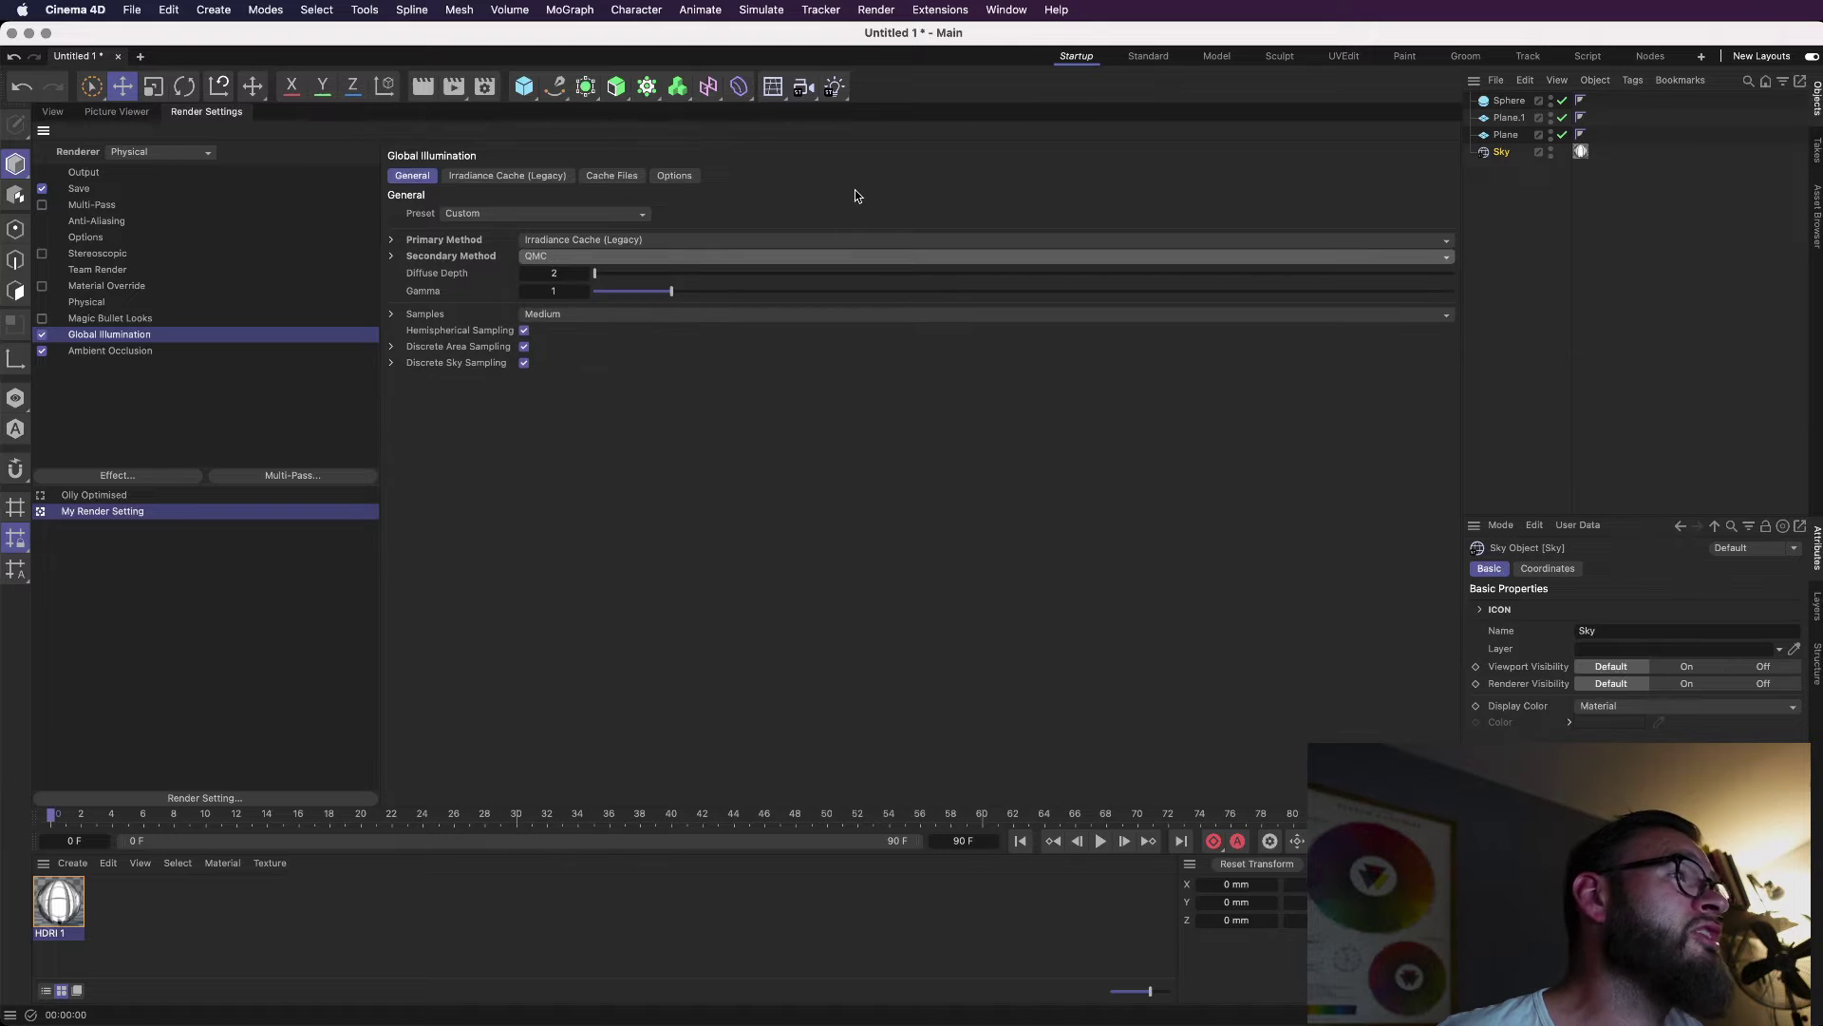
pyautogui.click(668, 260)
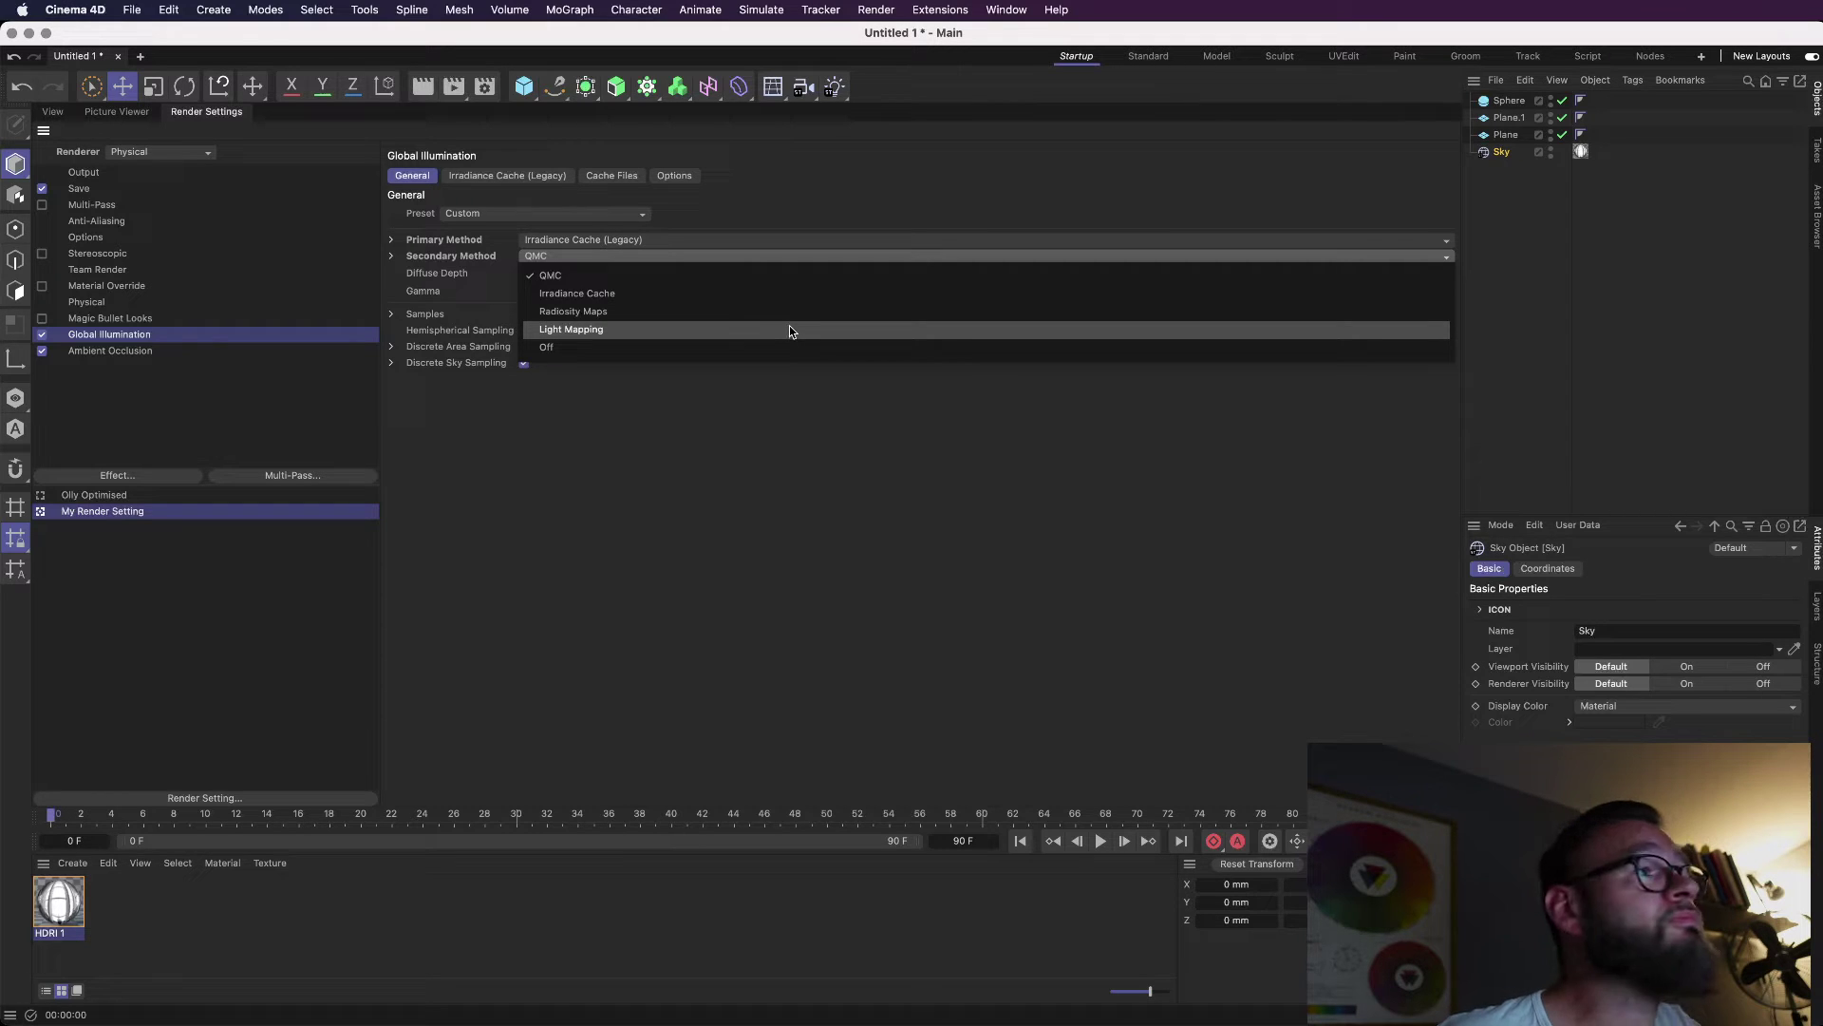
pyautogui.click(848, 171)
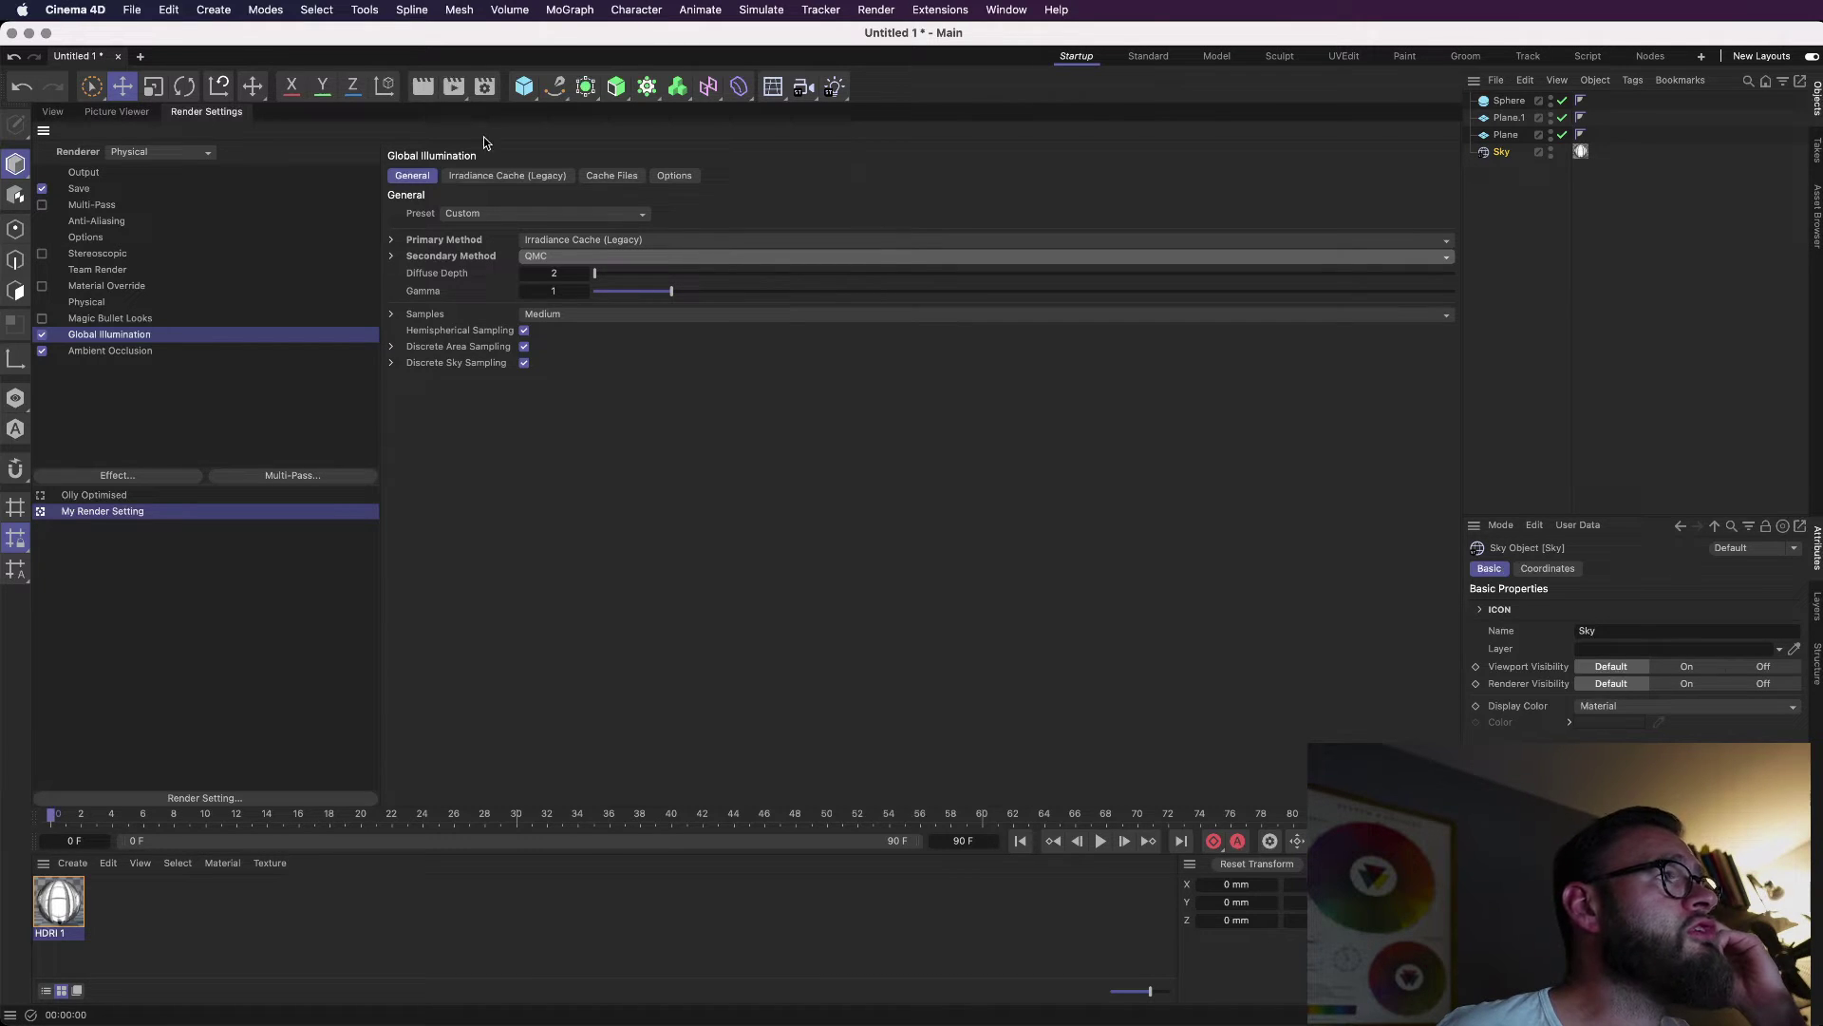
# Close Render Settings to see the softly shaded sphere resting on the floor.
pyautogui.click(52, 112)
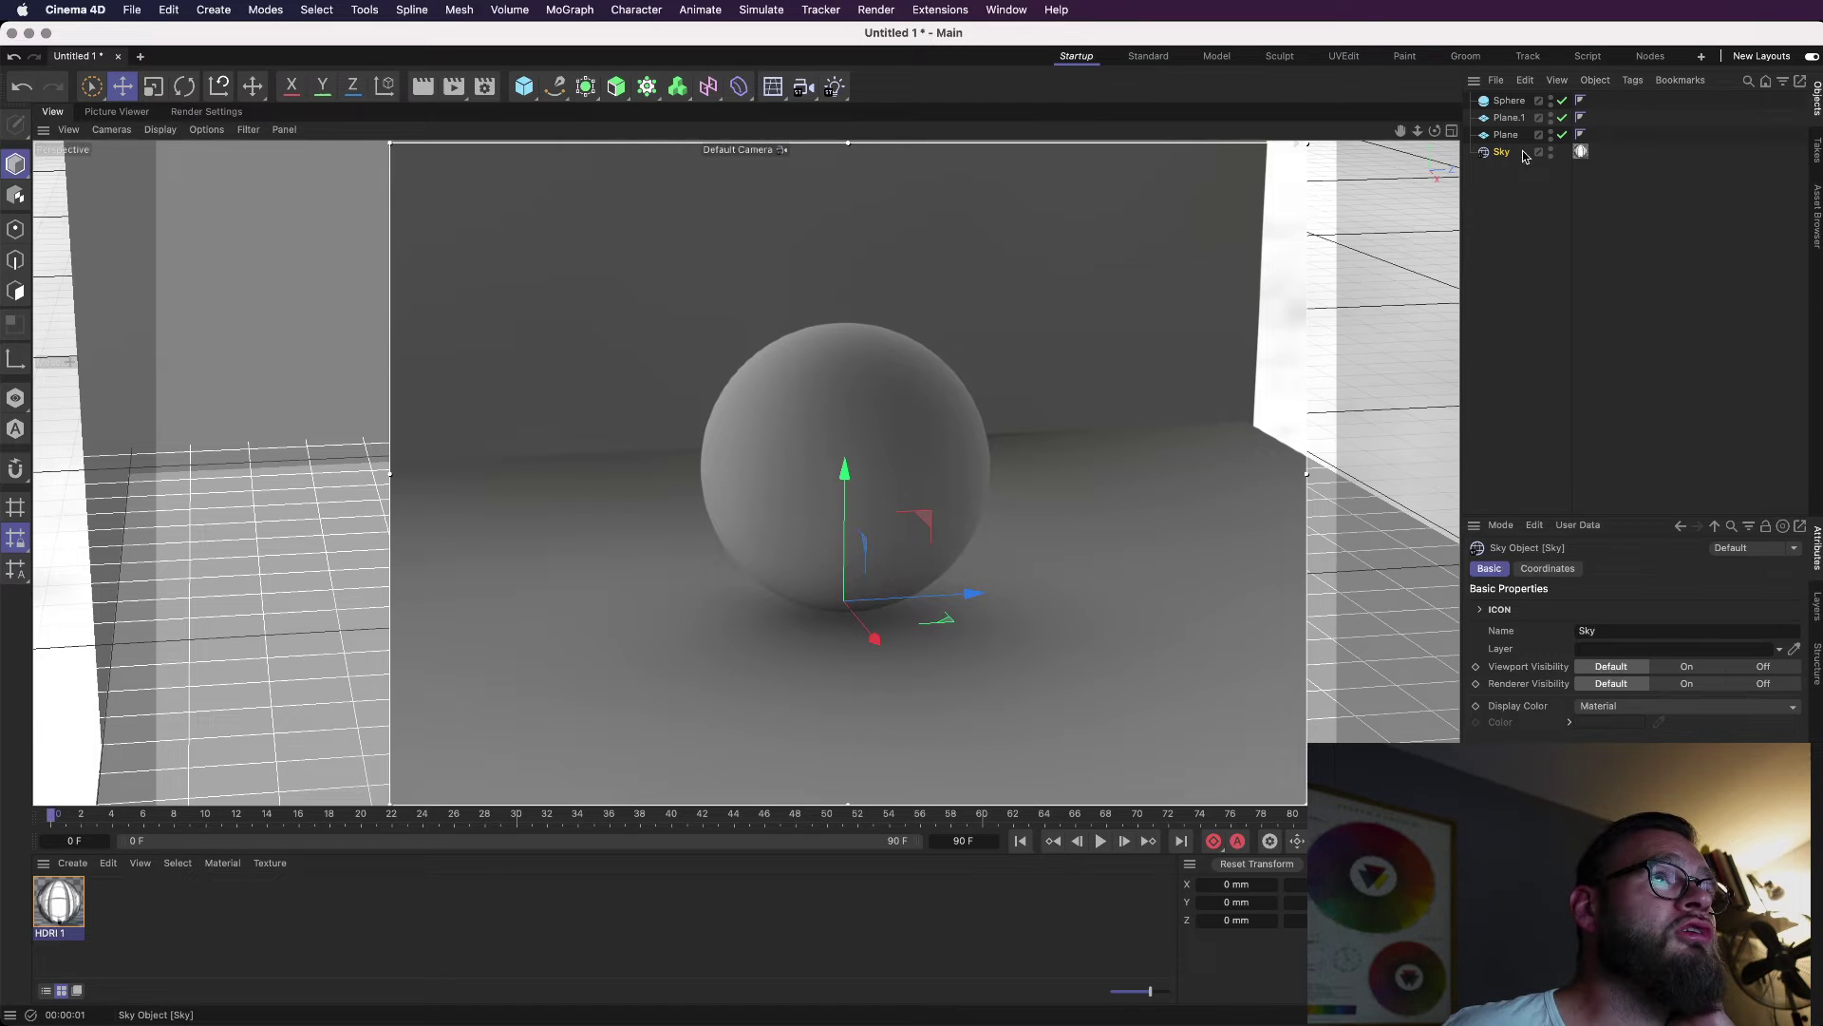
# Create a new default material, Mat, and open it in the Material Editor.
pyautogui.click(72, 862)
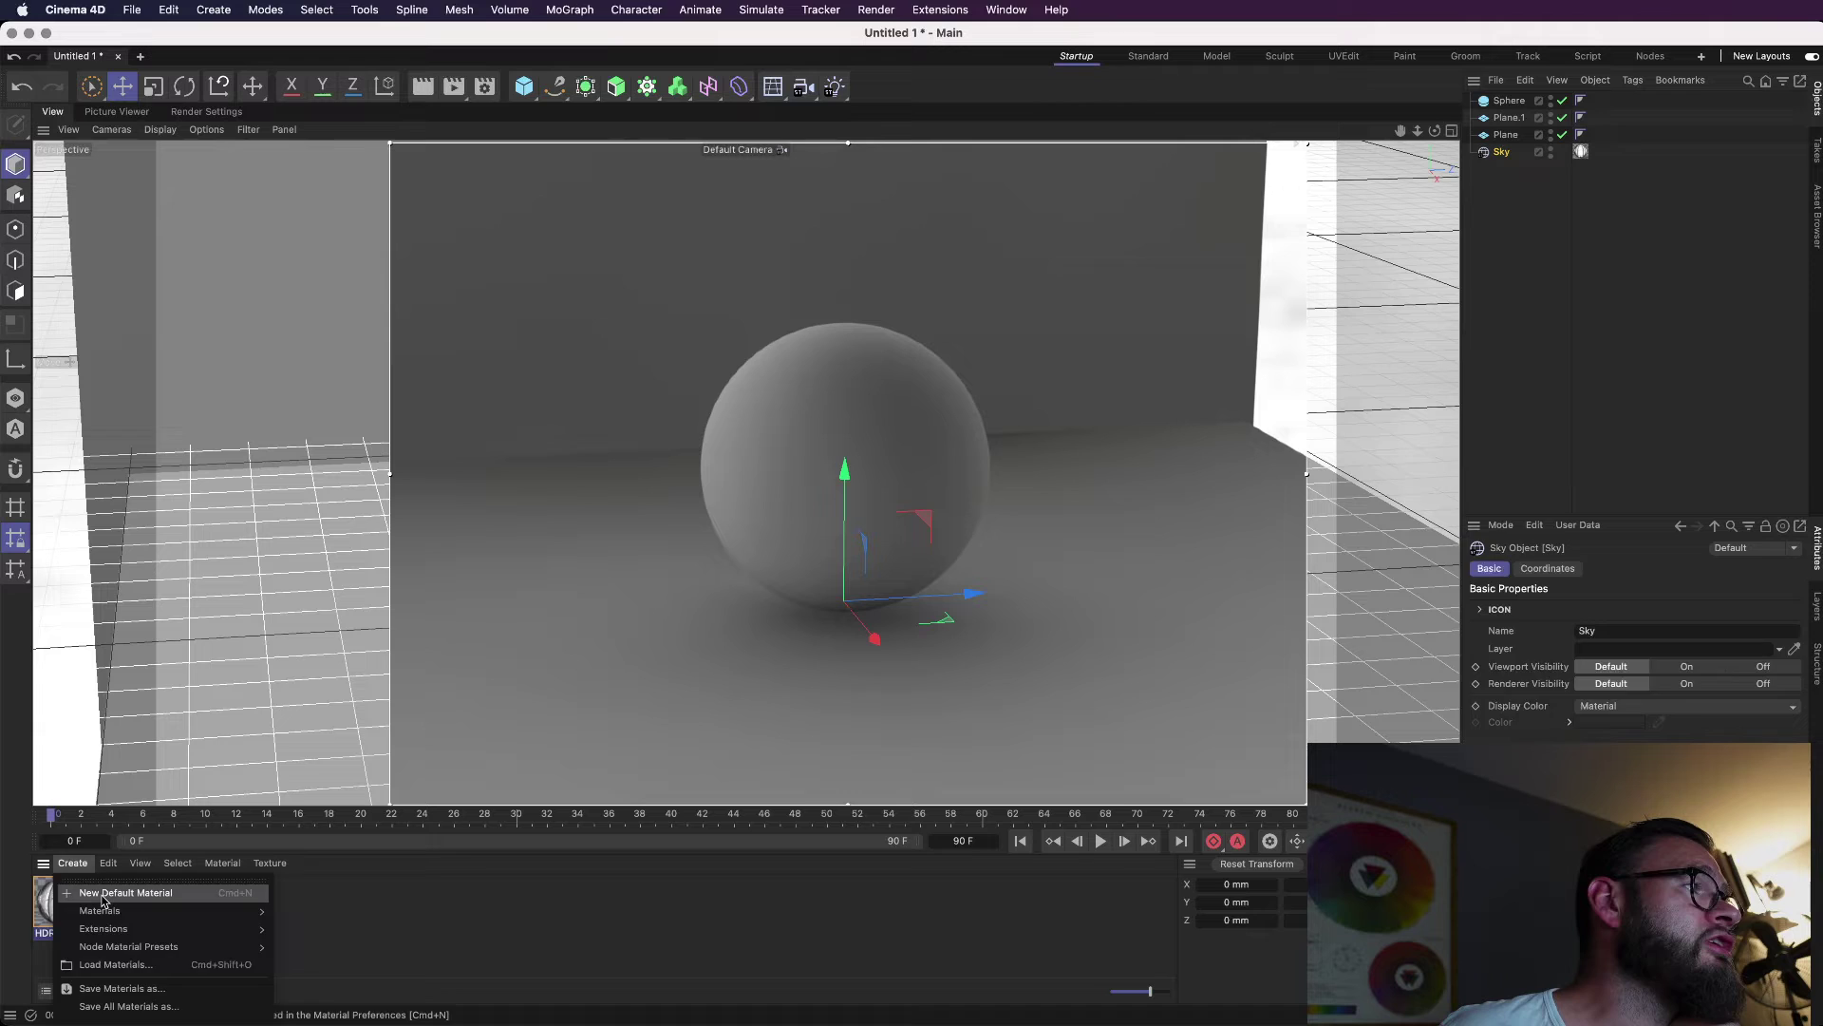
pyautogui.click(103, 892)
pyautogui.doubleClick(54, 902)
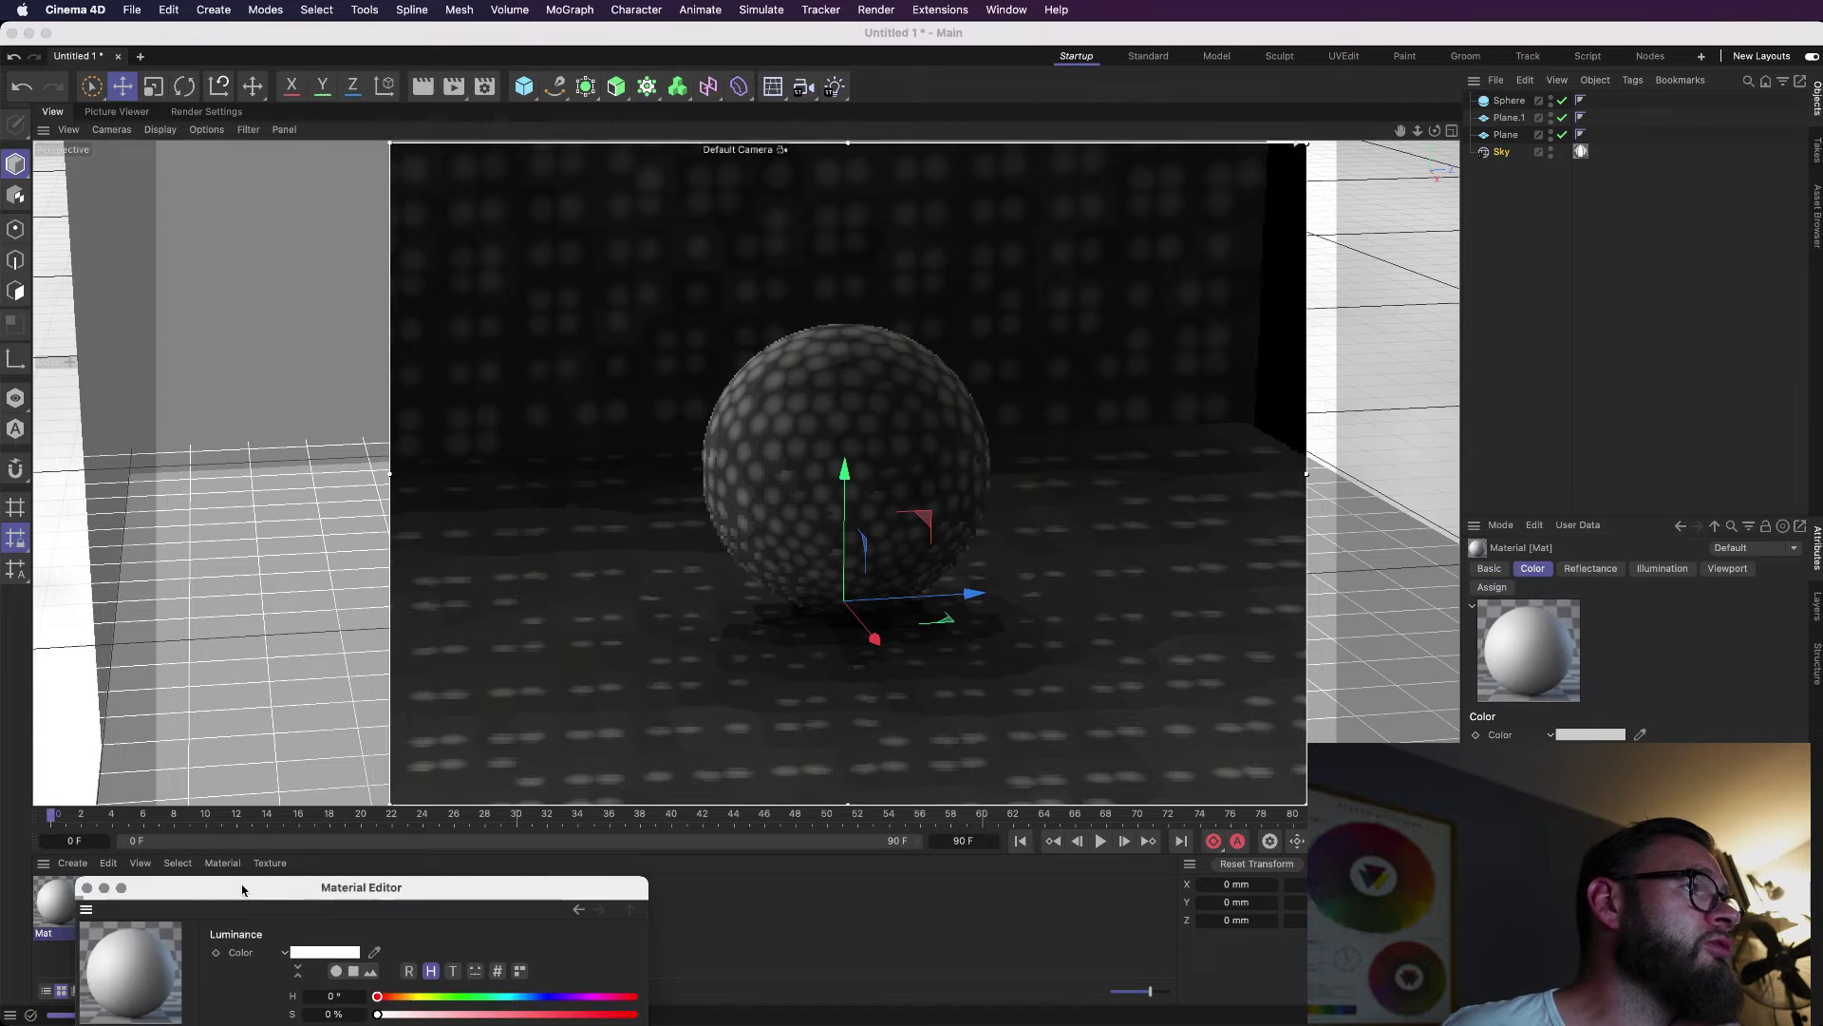
pyautogui.moveTo(242, 890); pyautogui.dragTo(1018, 694)
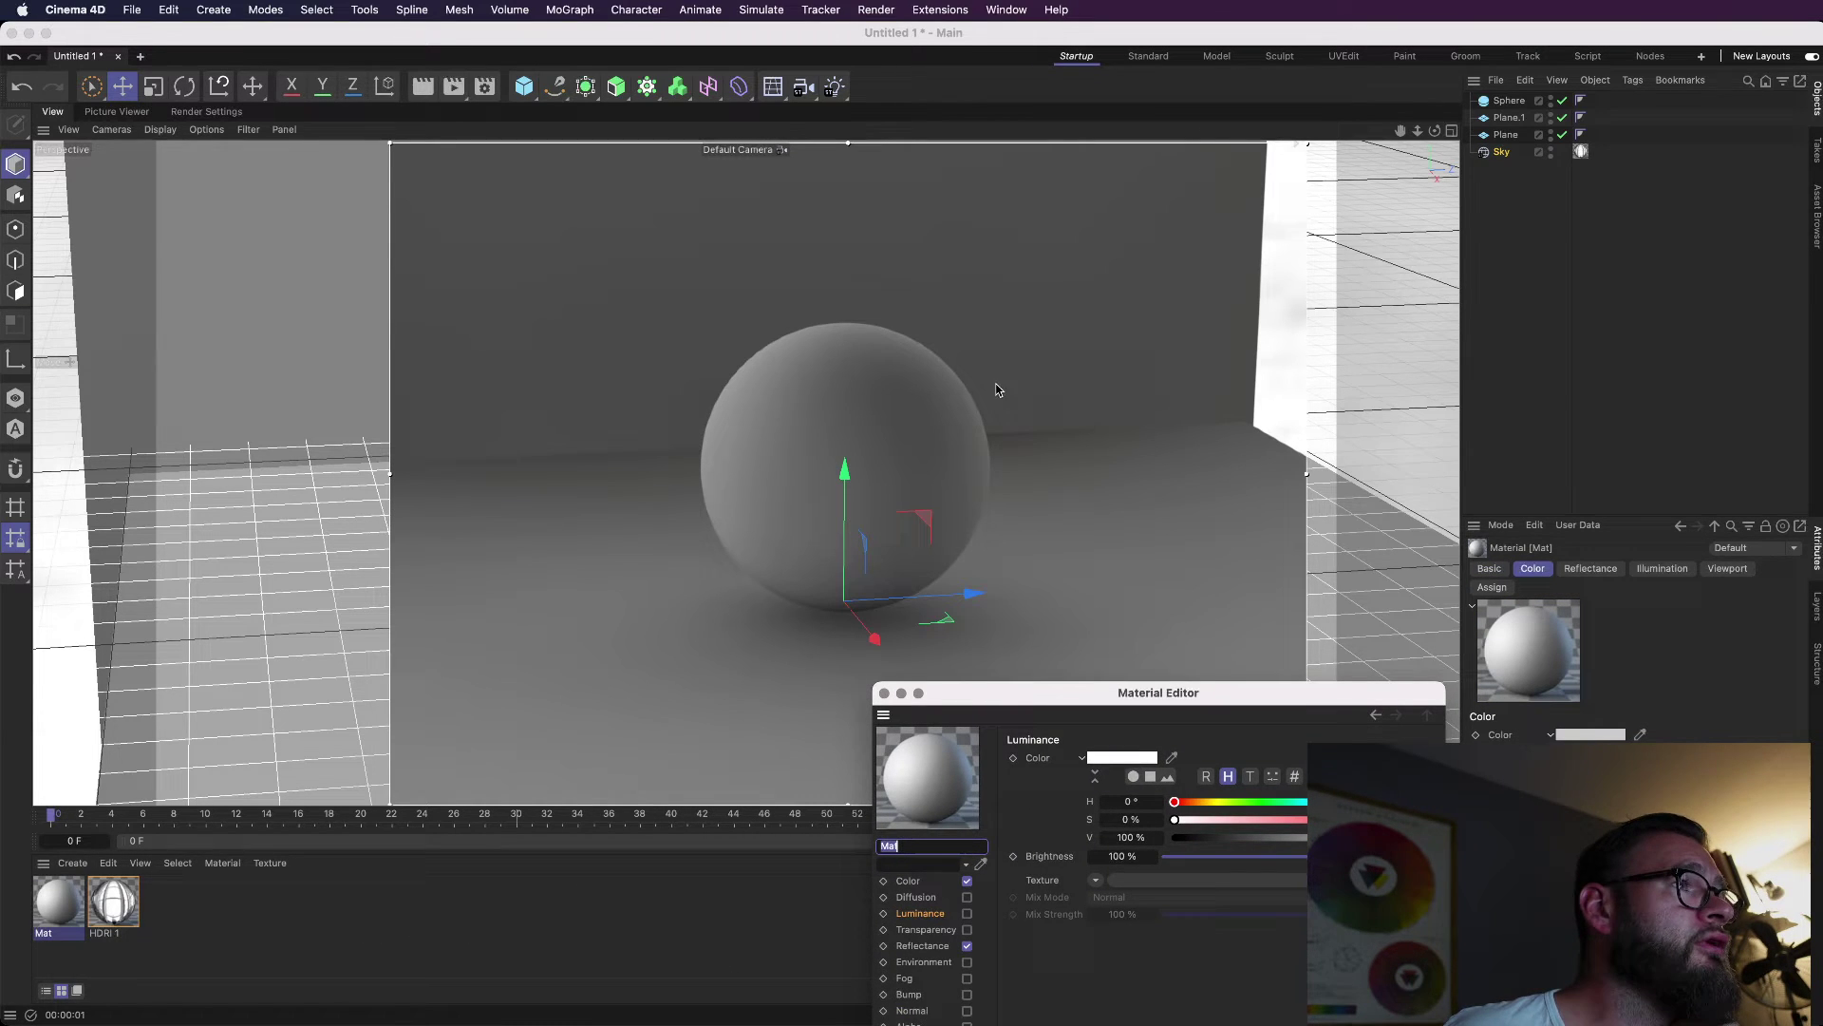
# Replace Mat's Default Specular reflectance layer with a Lambertian (Diffuse) layer.
pyautogui.click(967, 881)
pyautogui.click(967, 946)
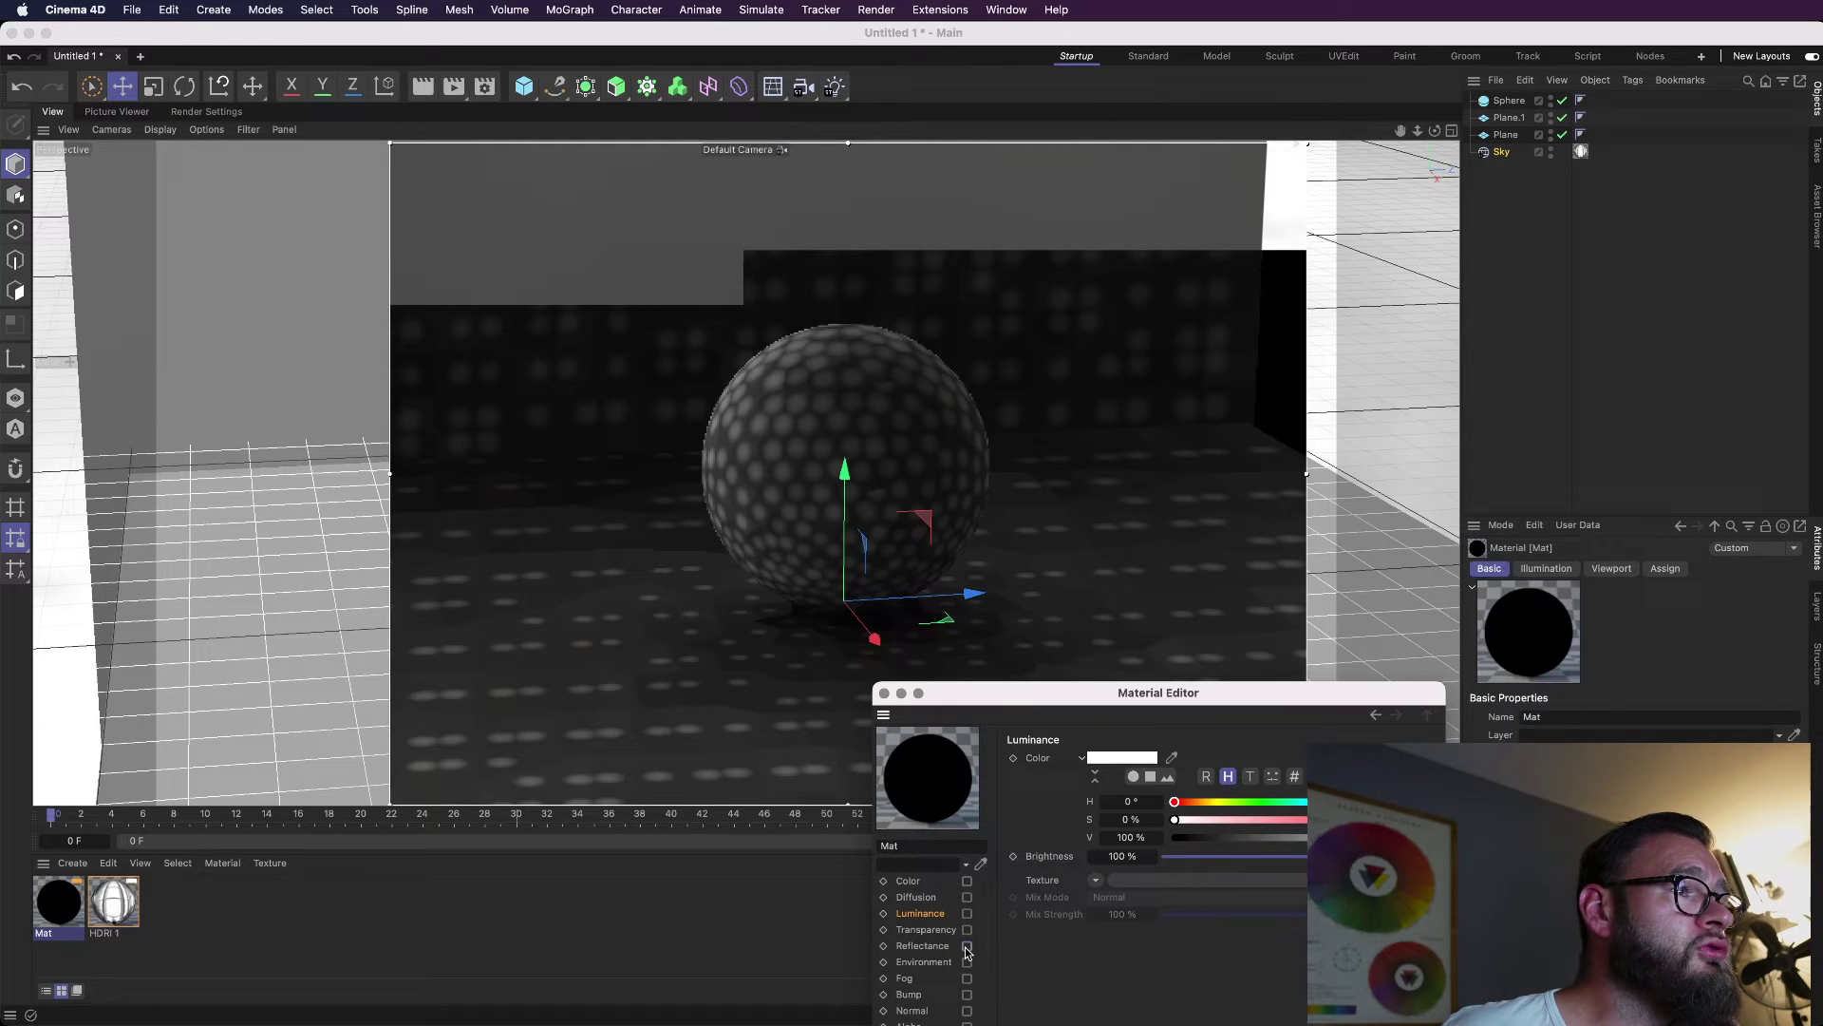
pyautogui.click(966, 946)
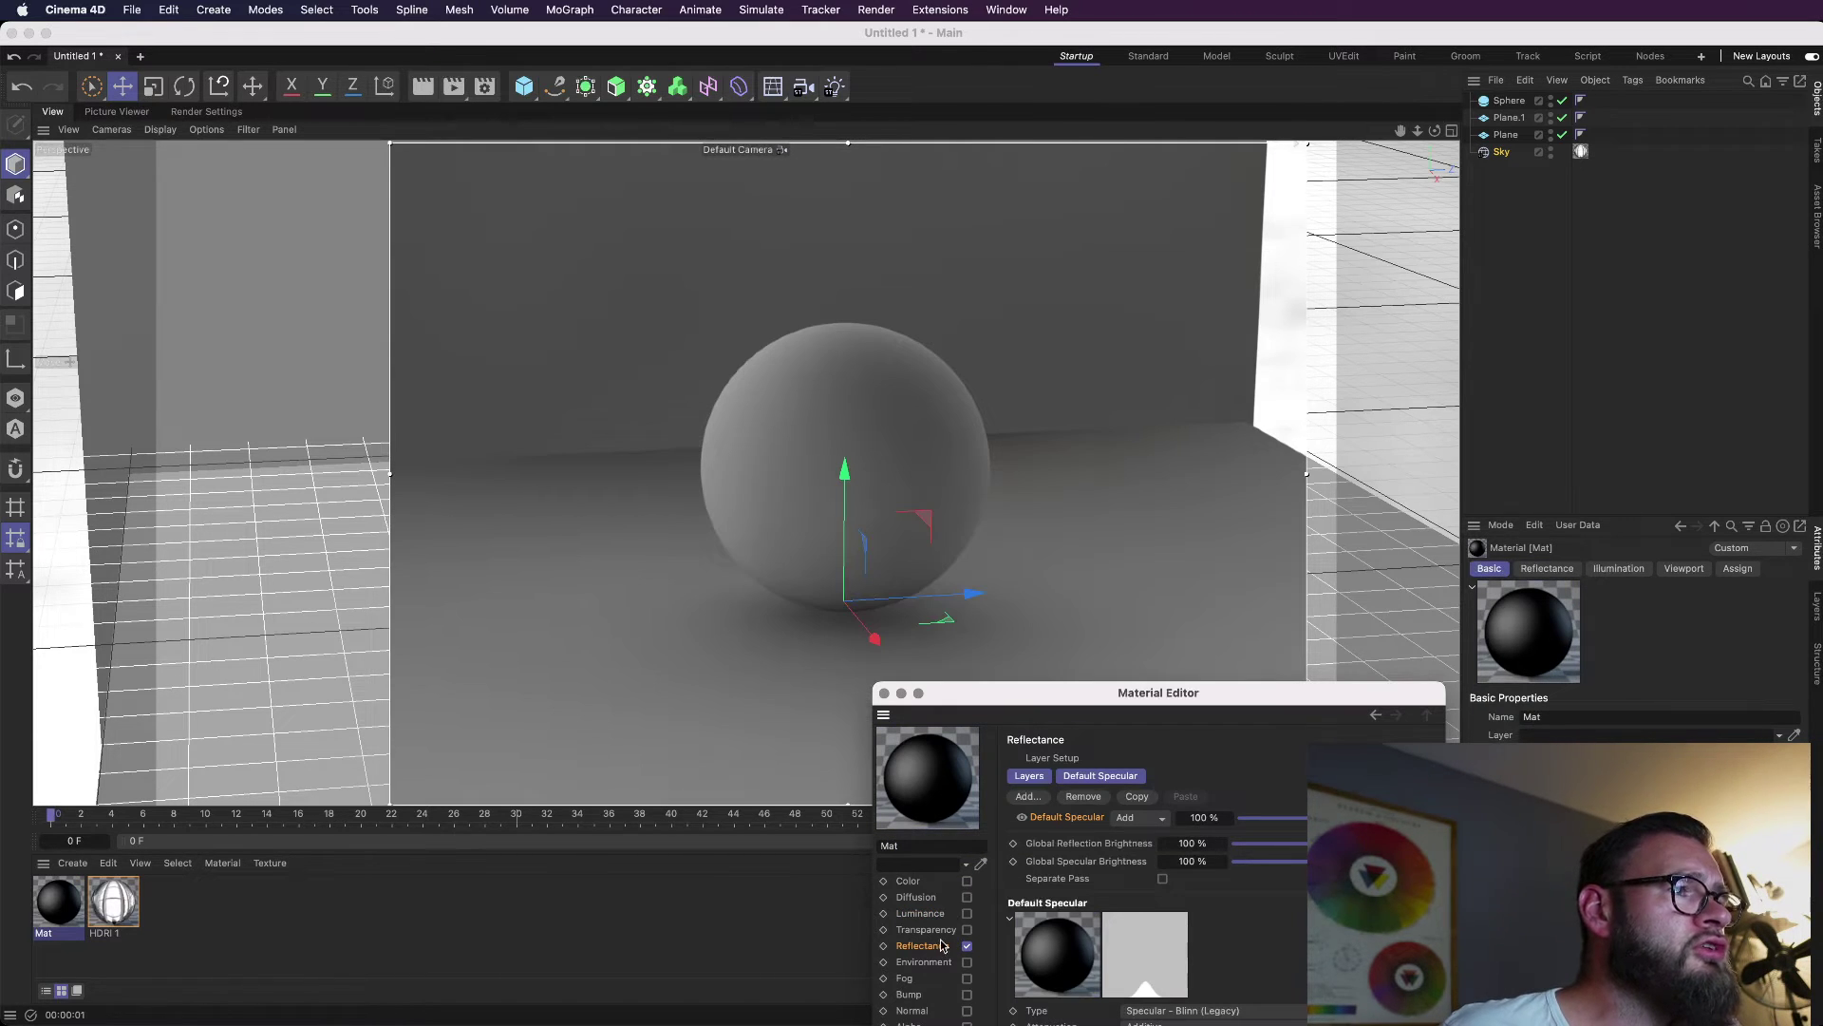
pyautogui.click(1030, 797)
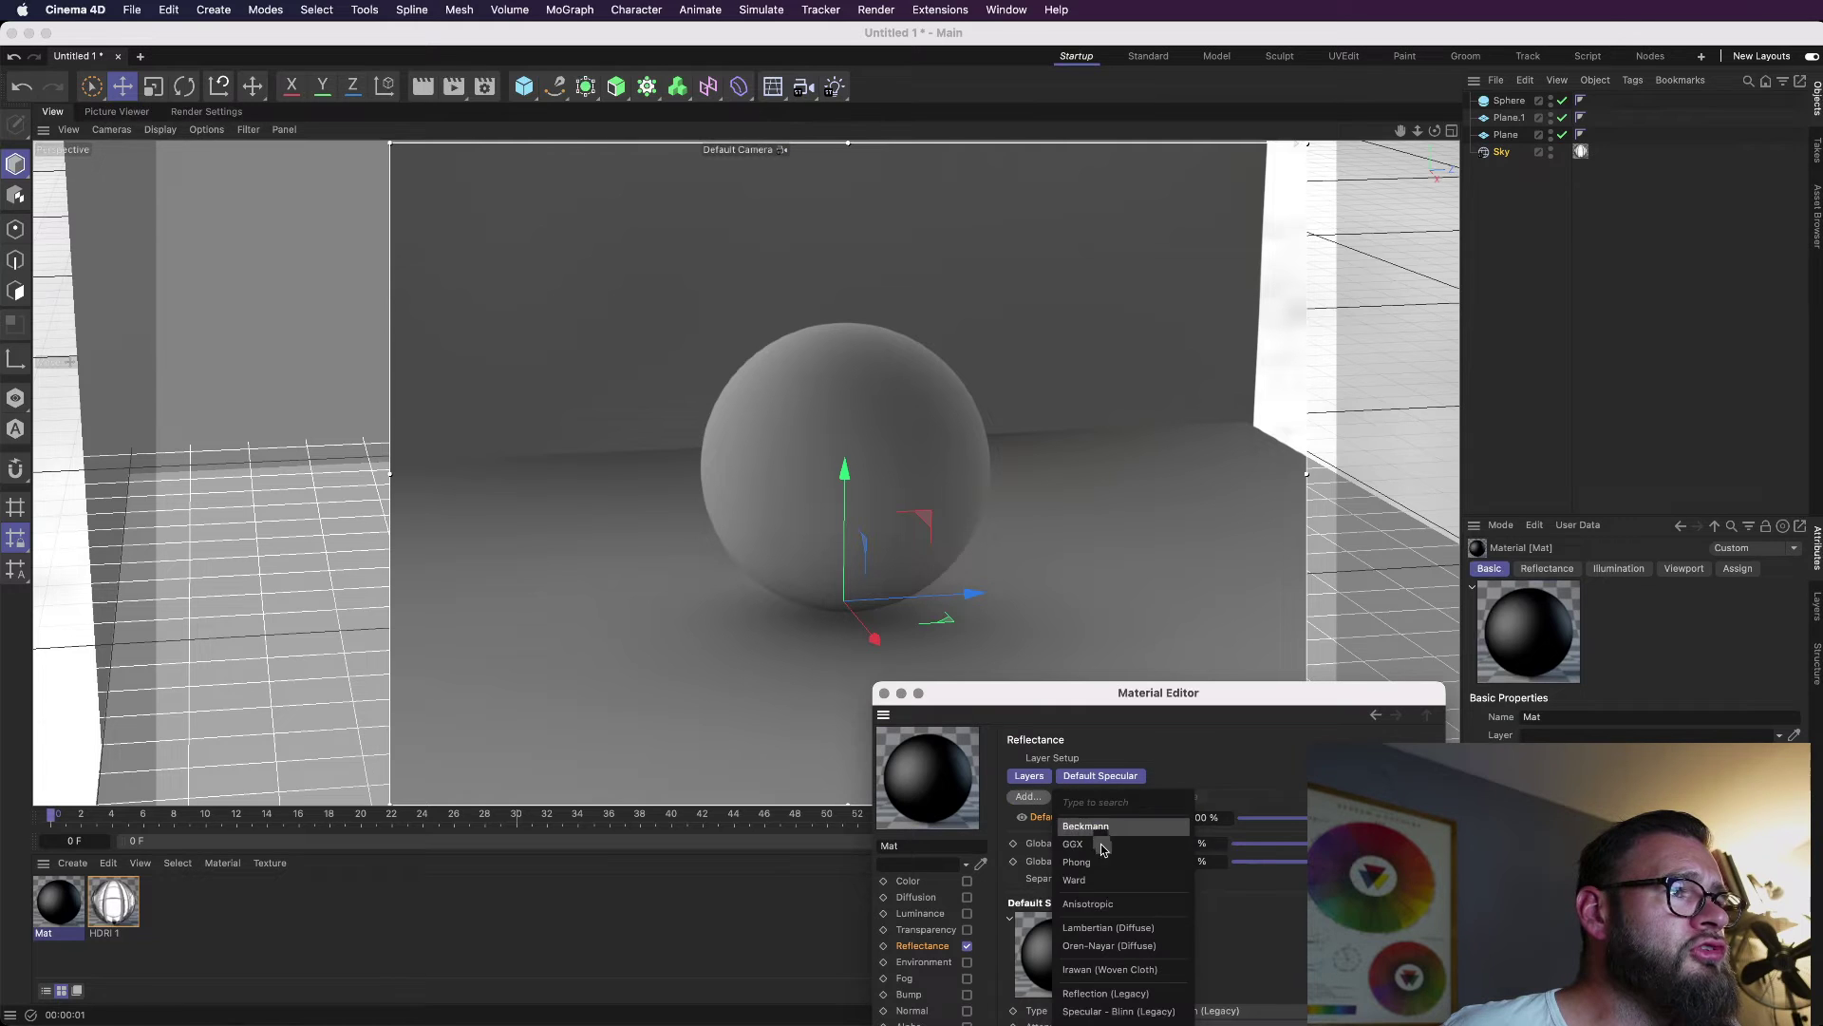
pyautogui.click(1132, 930)
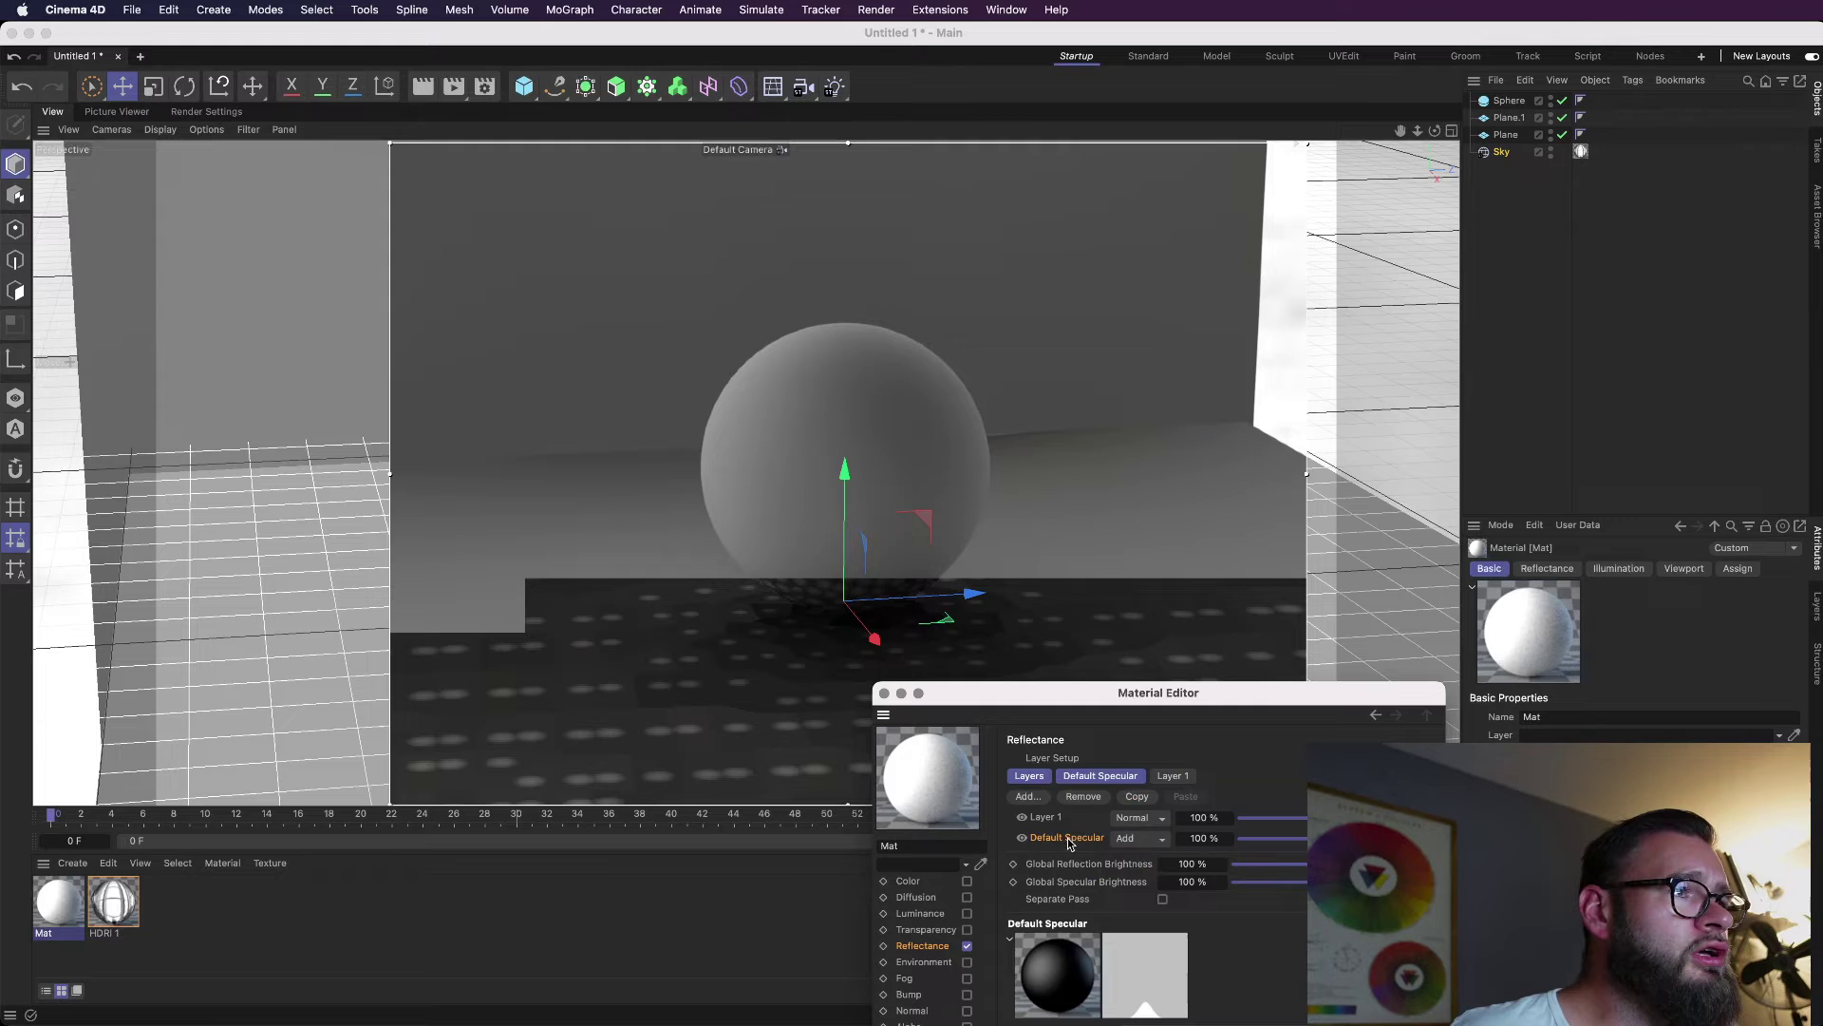
pyautogui.click(1084, 795)
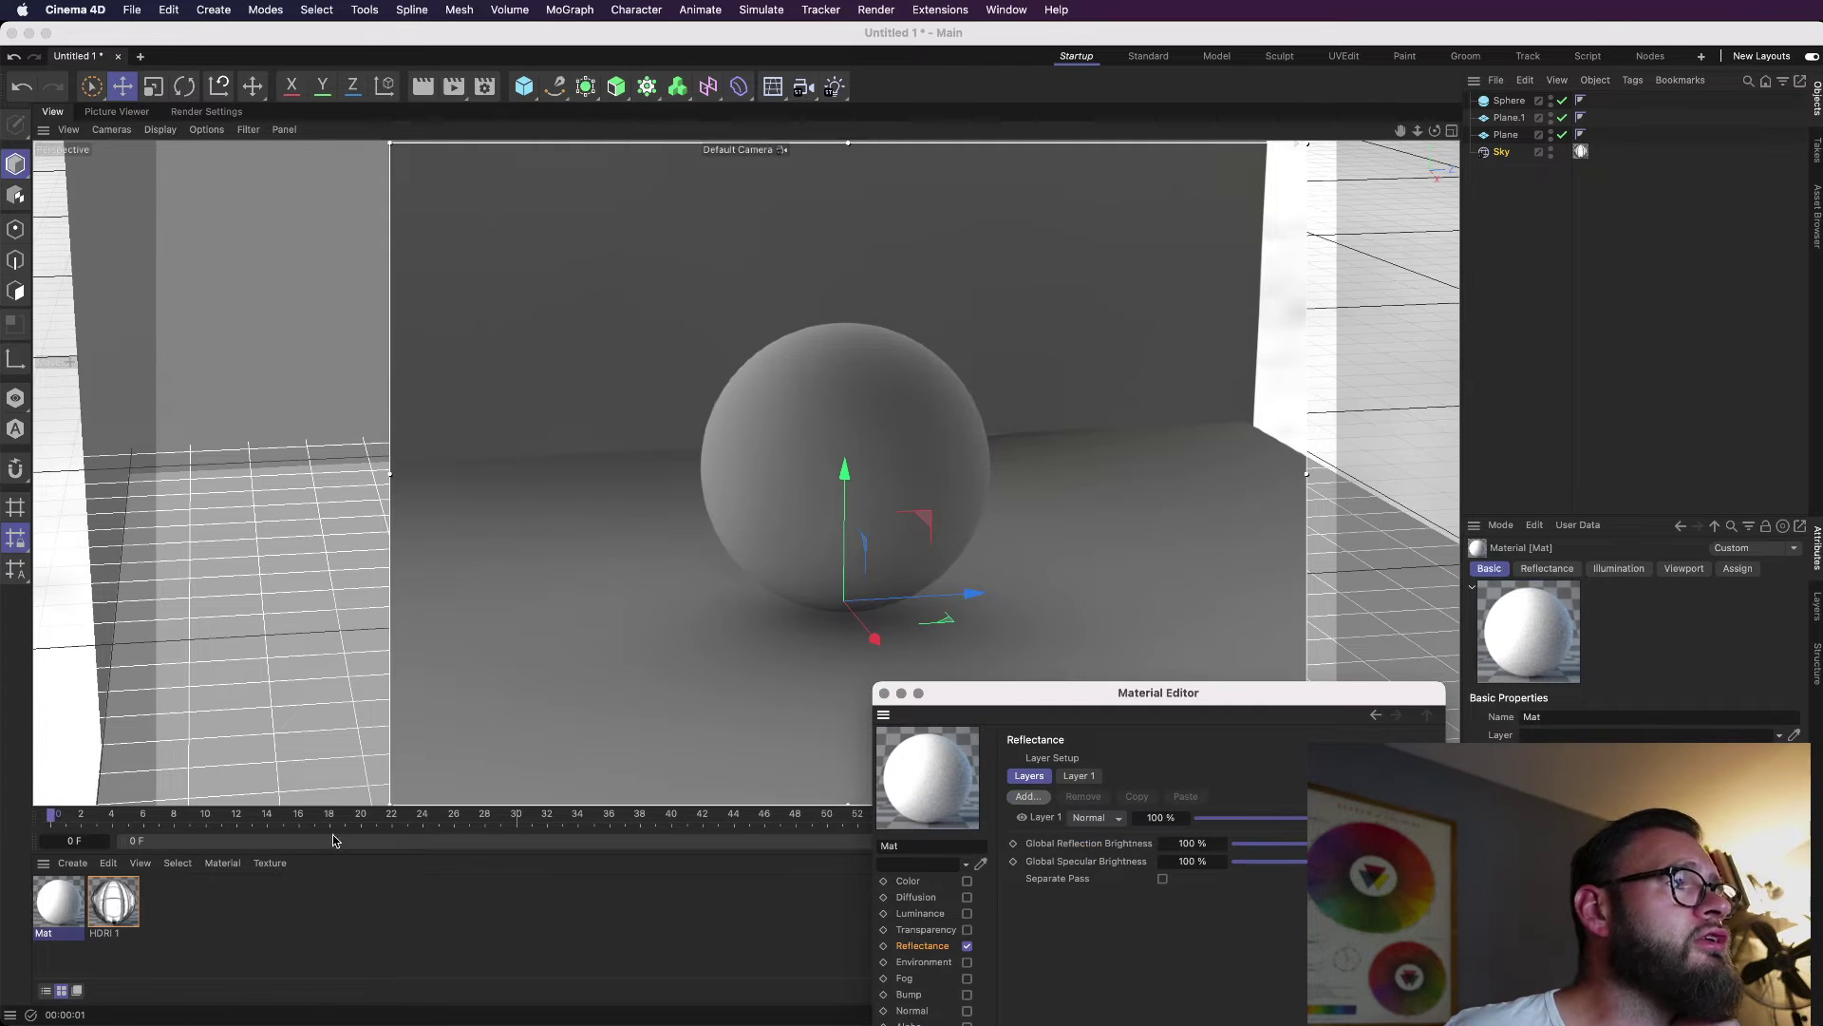
# Apply Mat to the sphere and re-enable its Color channel.
pyautogui.moveTo(59, 902); pyautogui.dragTo(781, 428)
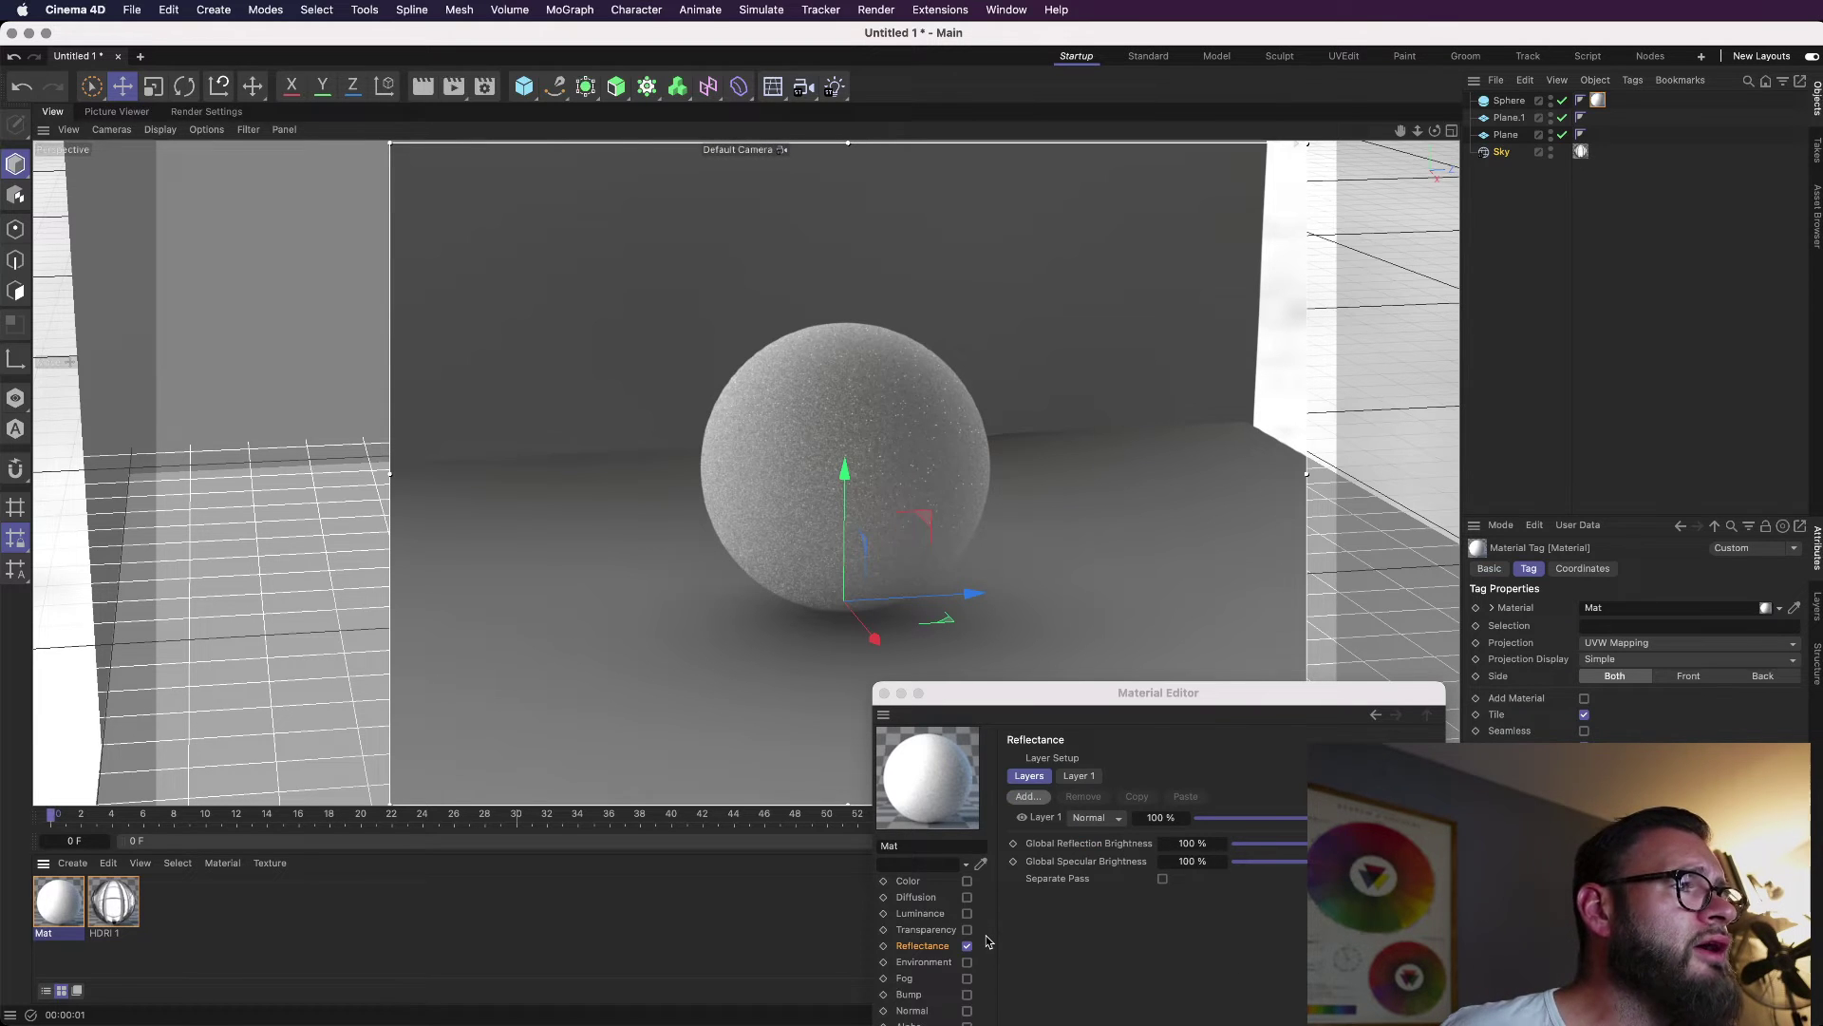
pyautogui.click(967, 881)
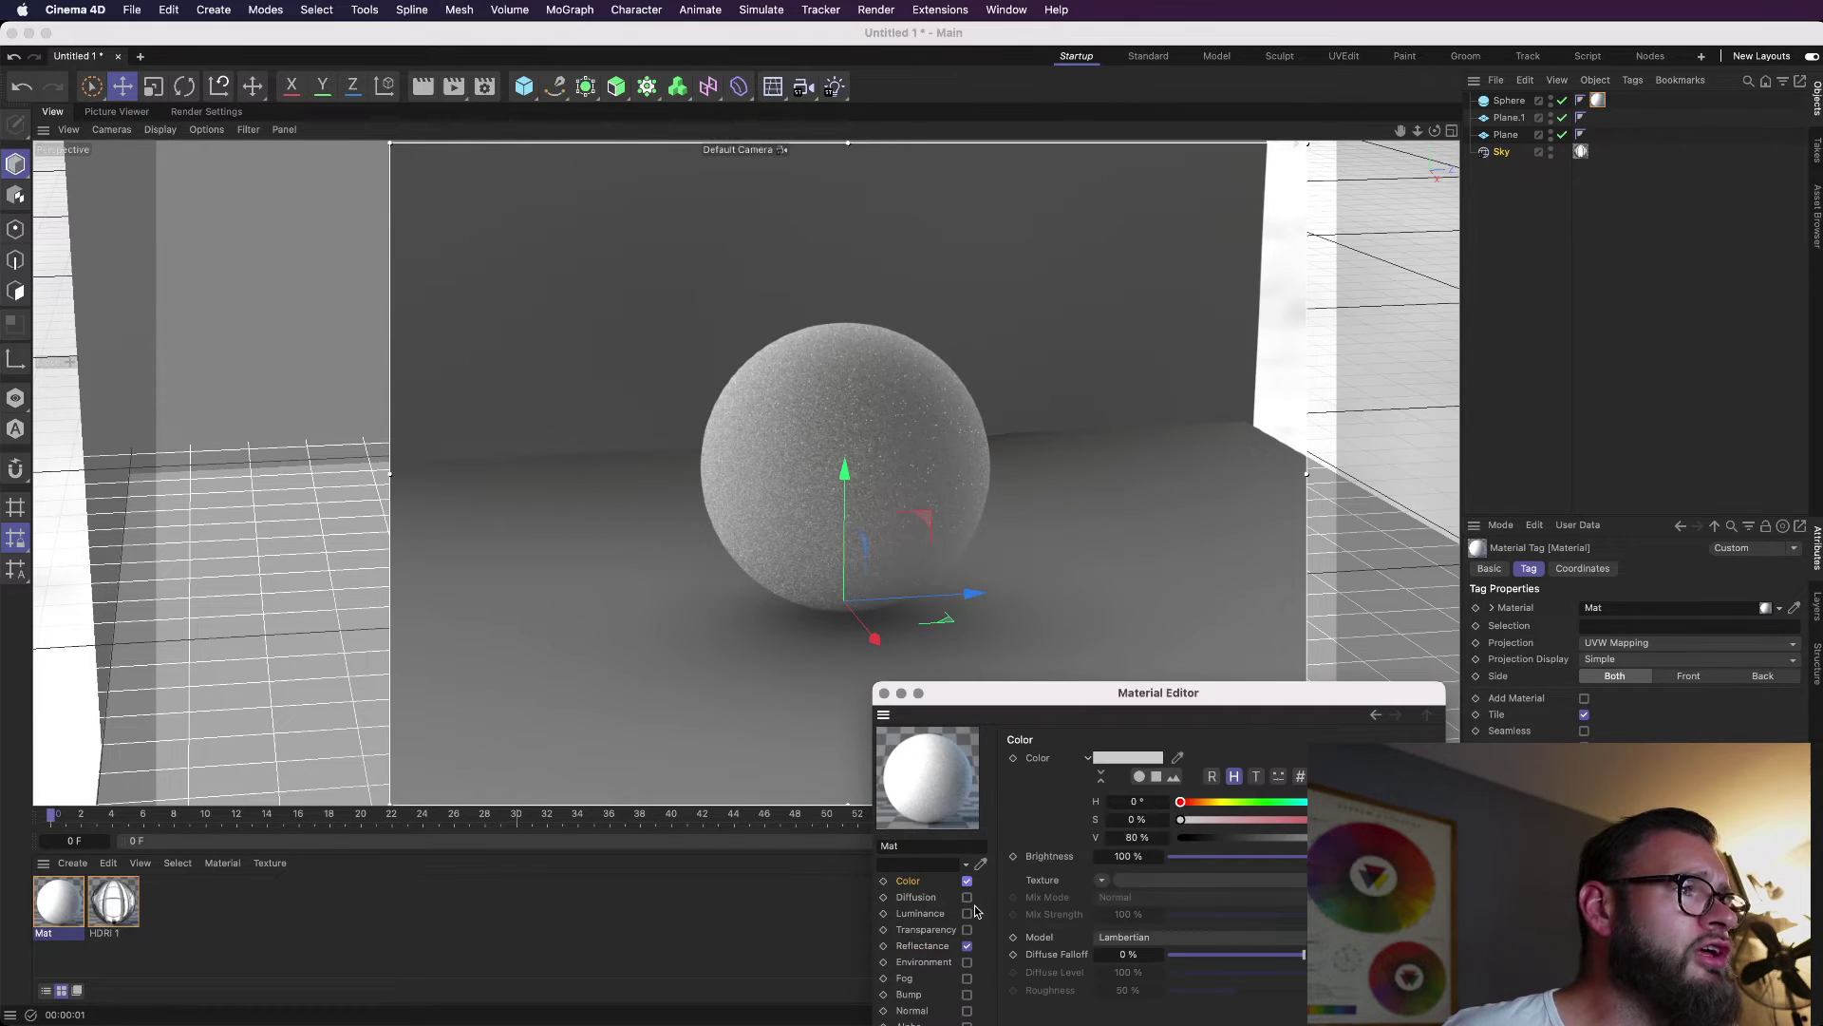
pyautogui.click(926, 946)
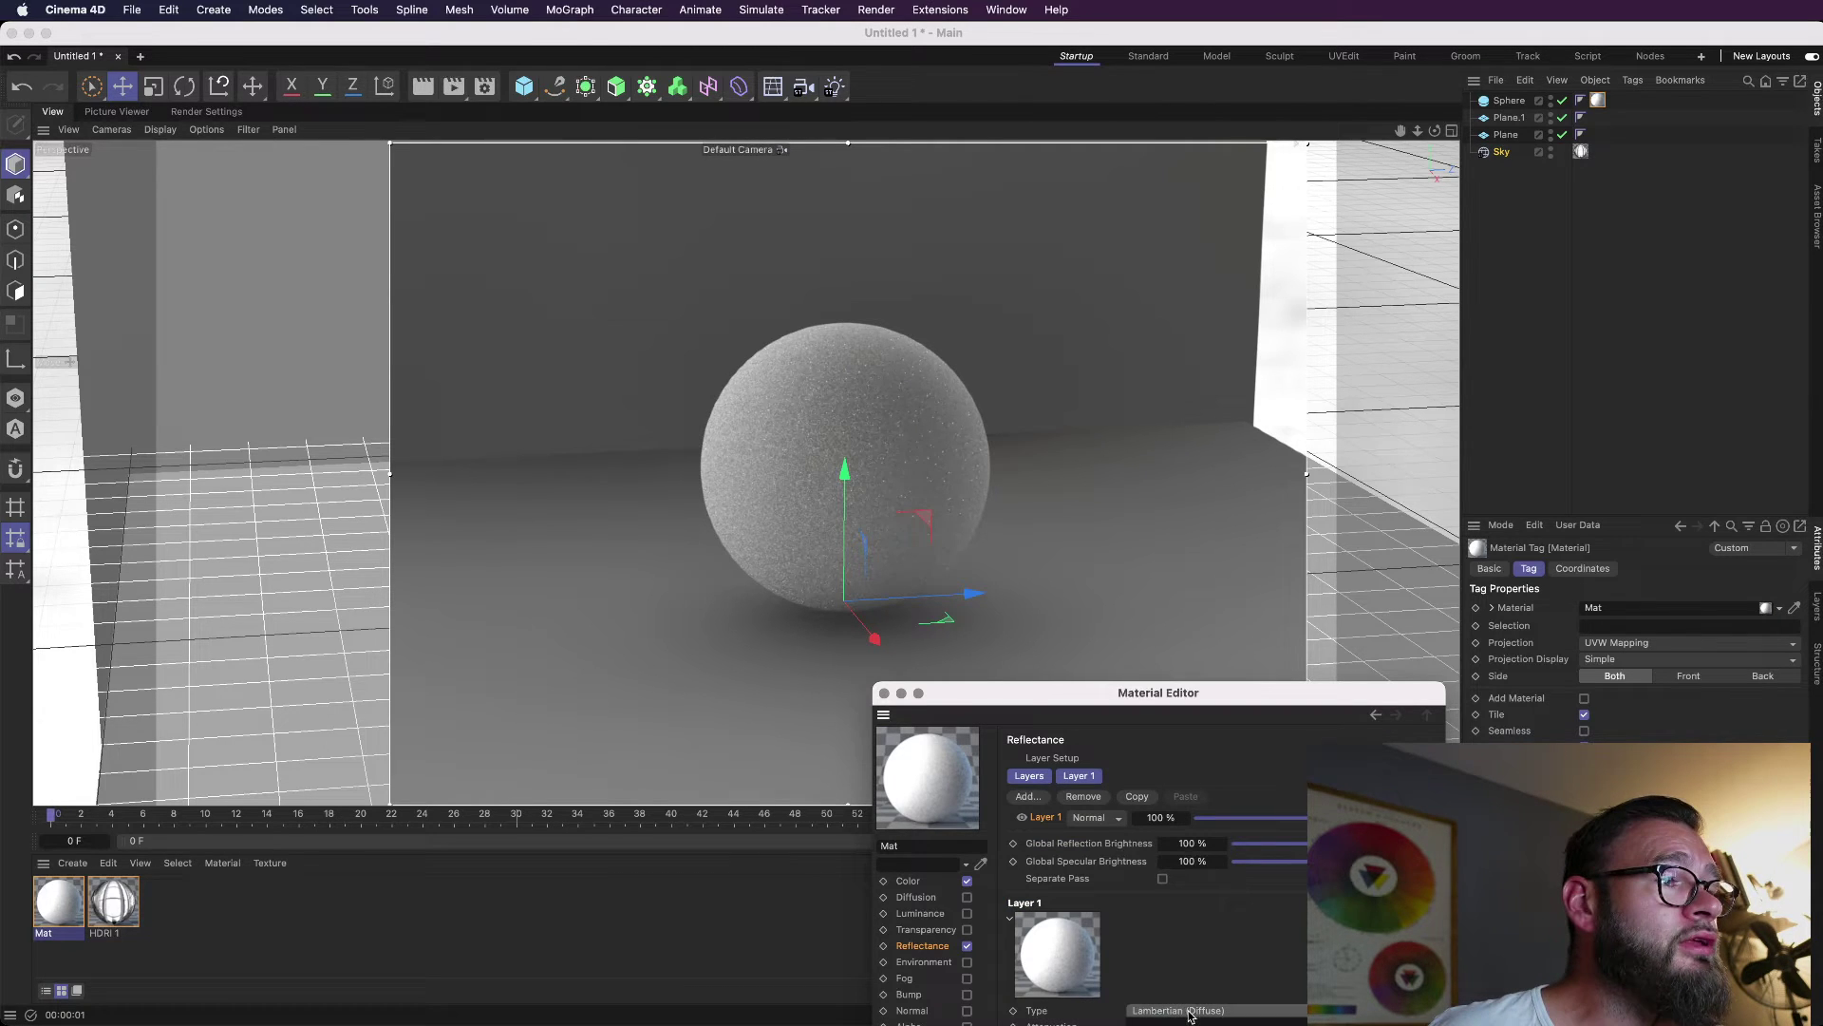
# Switch Mat's reflectance layer to GGX and compare glossy versus matte renders of the sphere.
pyautogui.click(1189, 1010)
pyautogui.click(1173, 935)
pyautogui.hotkey('ctrl', 'r')
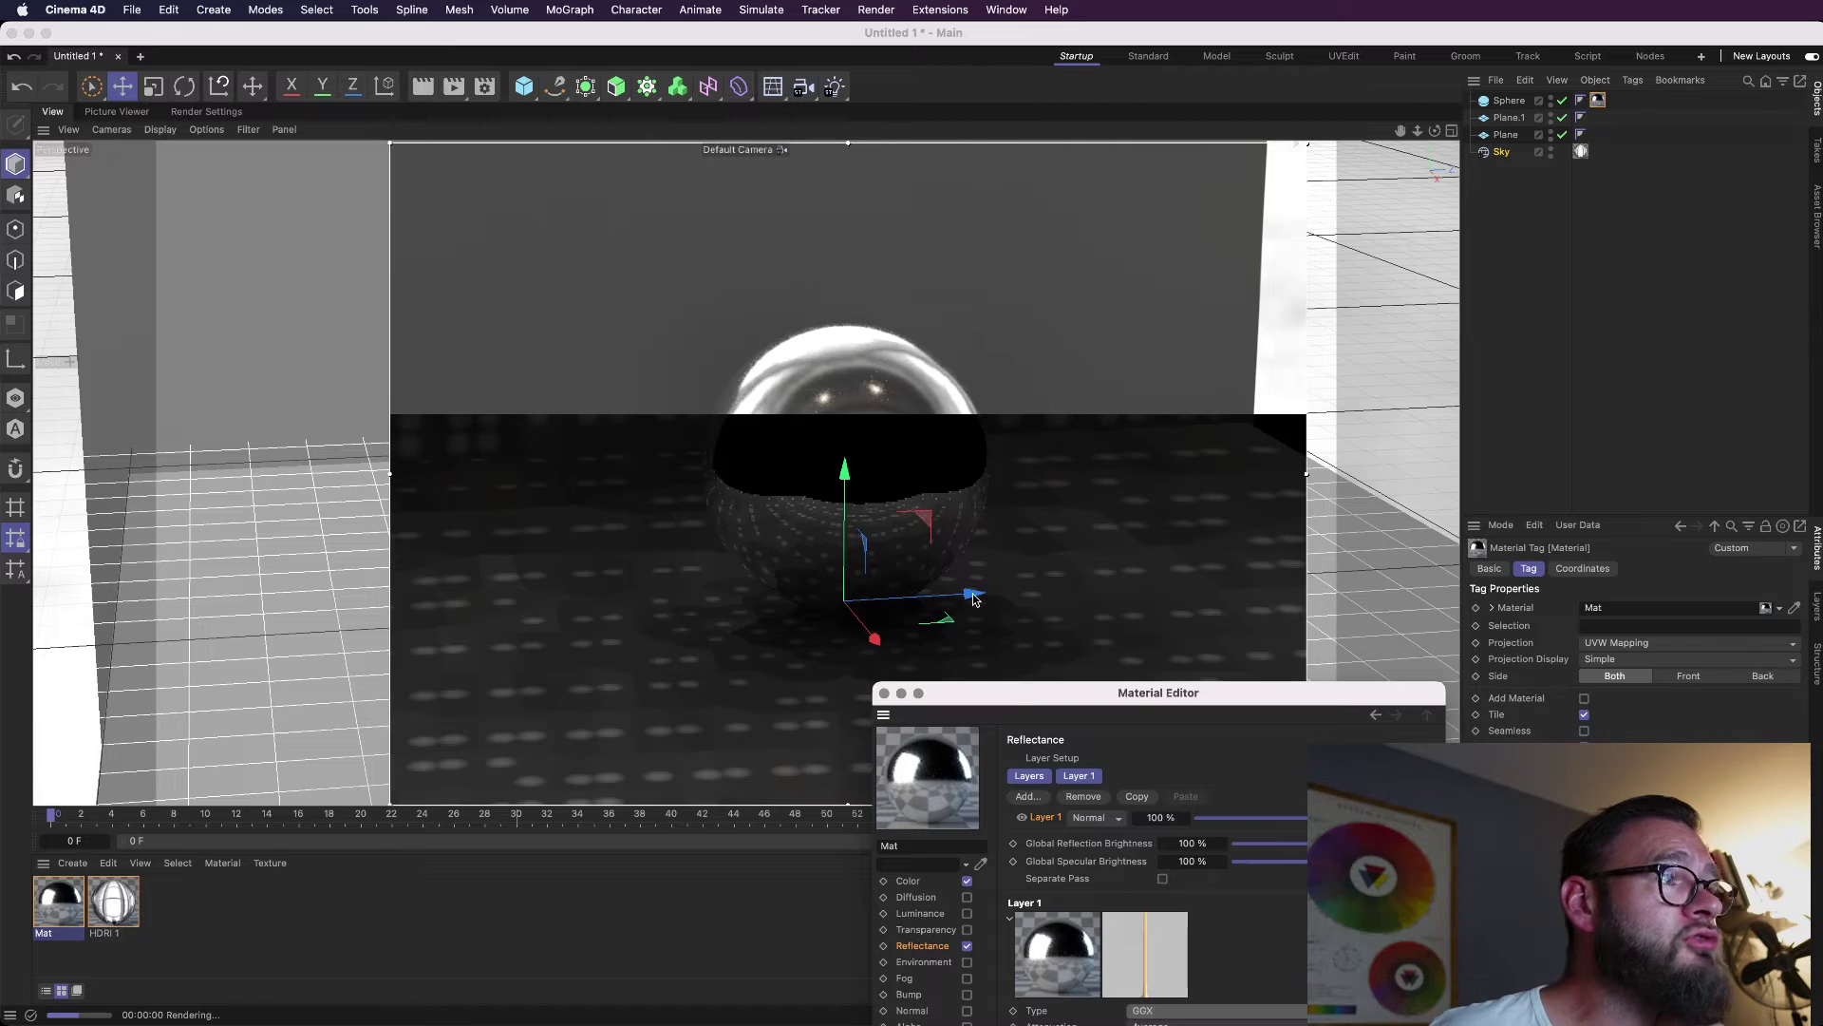
pyautogui.moveTo(991, 694); pyautogui.dragTo(1430, 592)
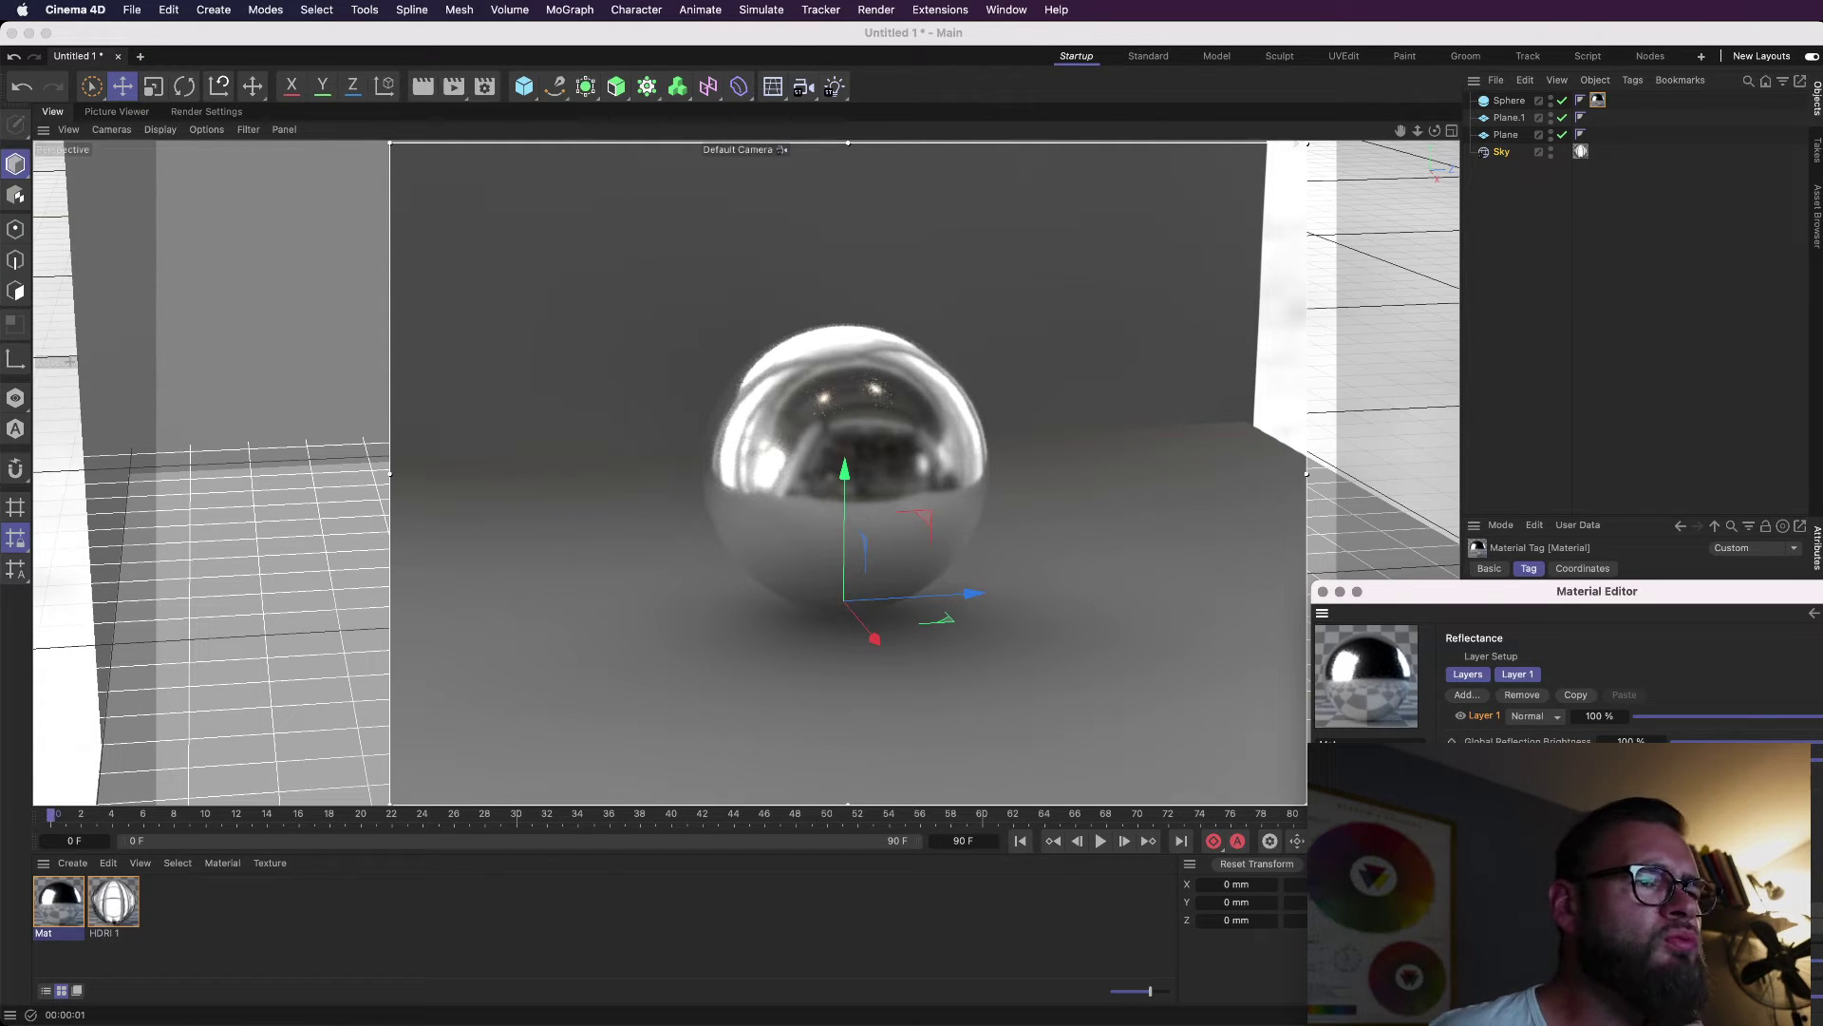
pyautogui.press('super+r')
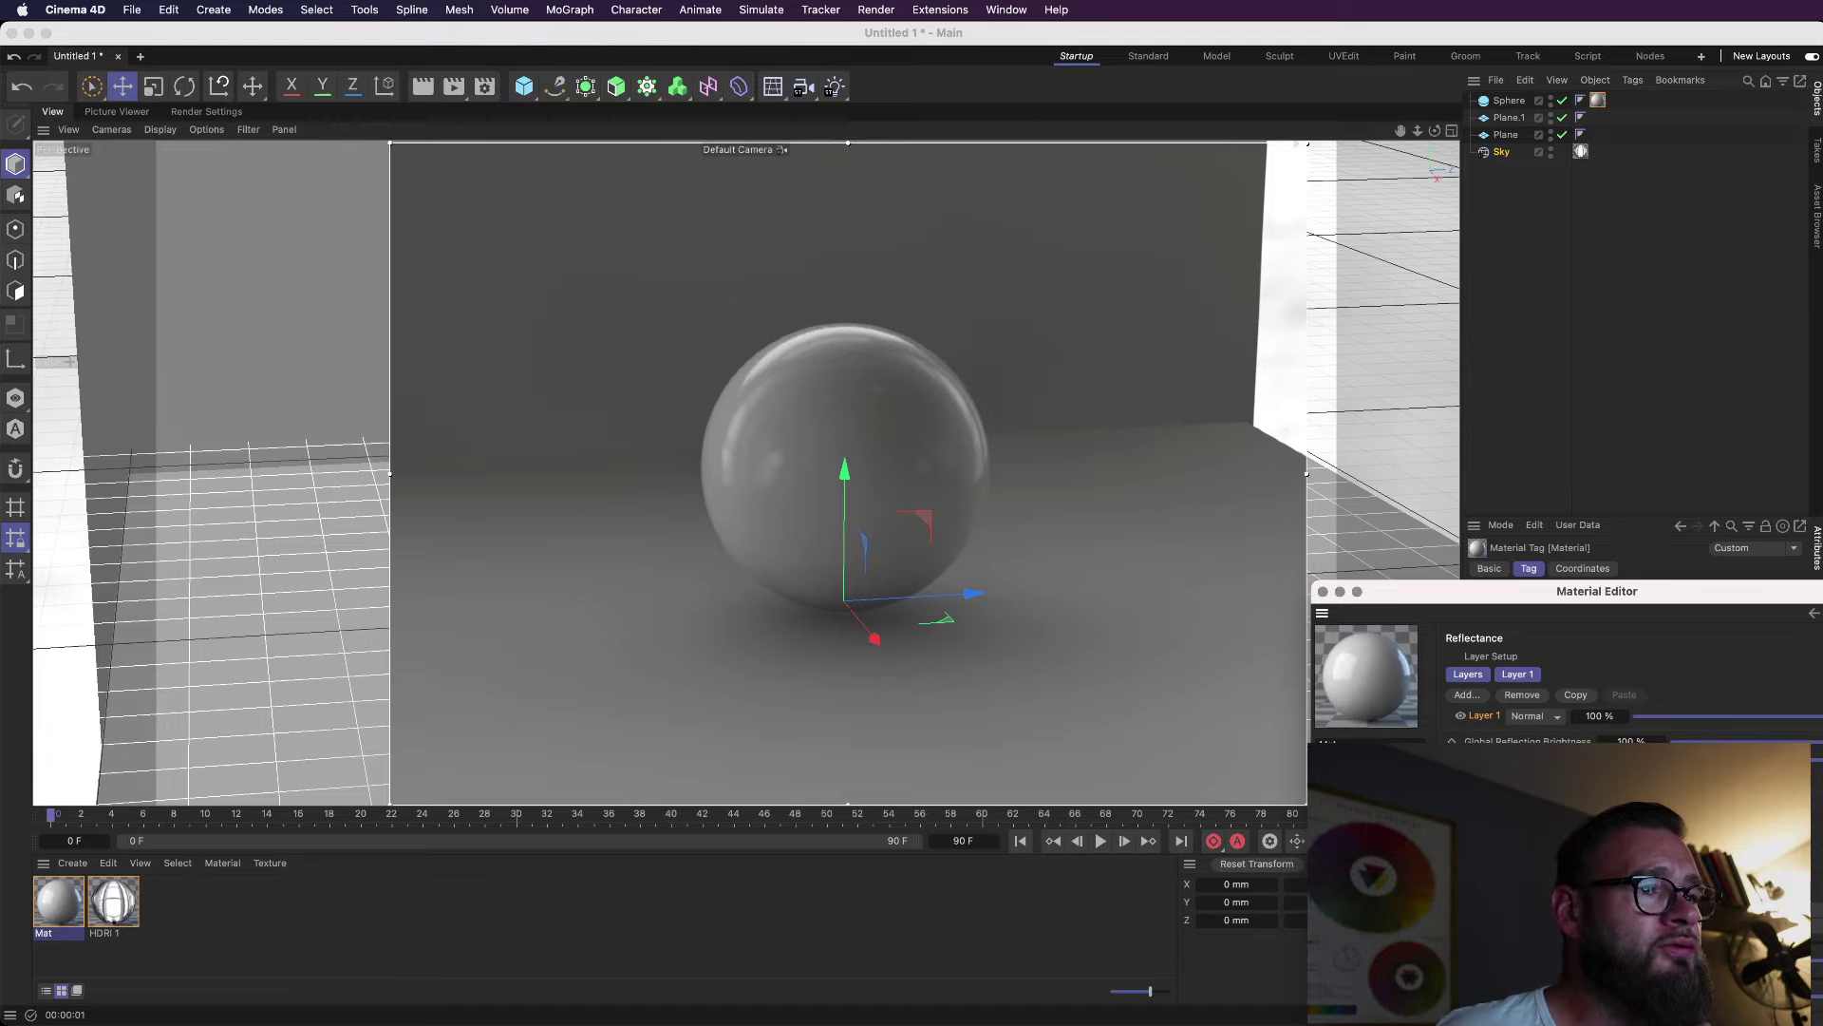
pyautogui.hotkey('ctrl', 'r')
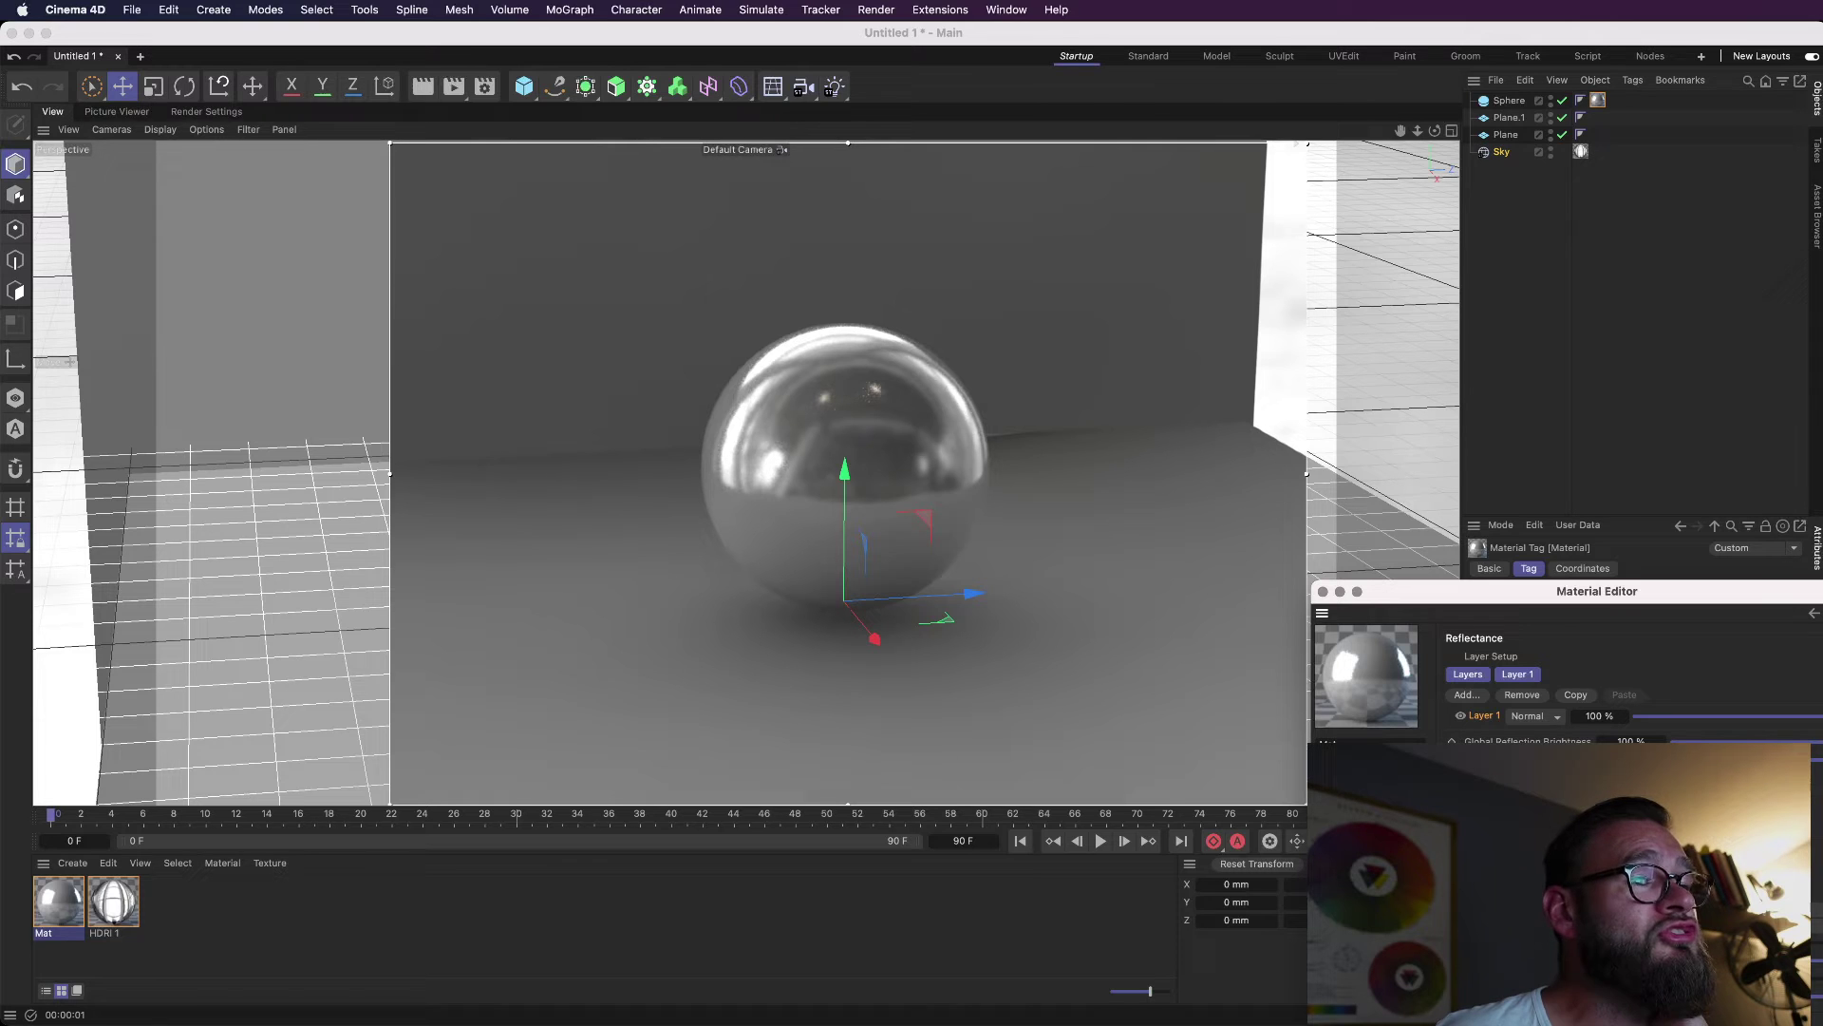
pyautogui.press('super+z')
pyautogui.press('super+r')
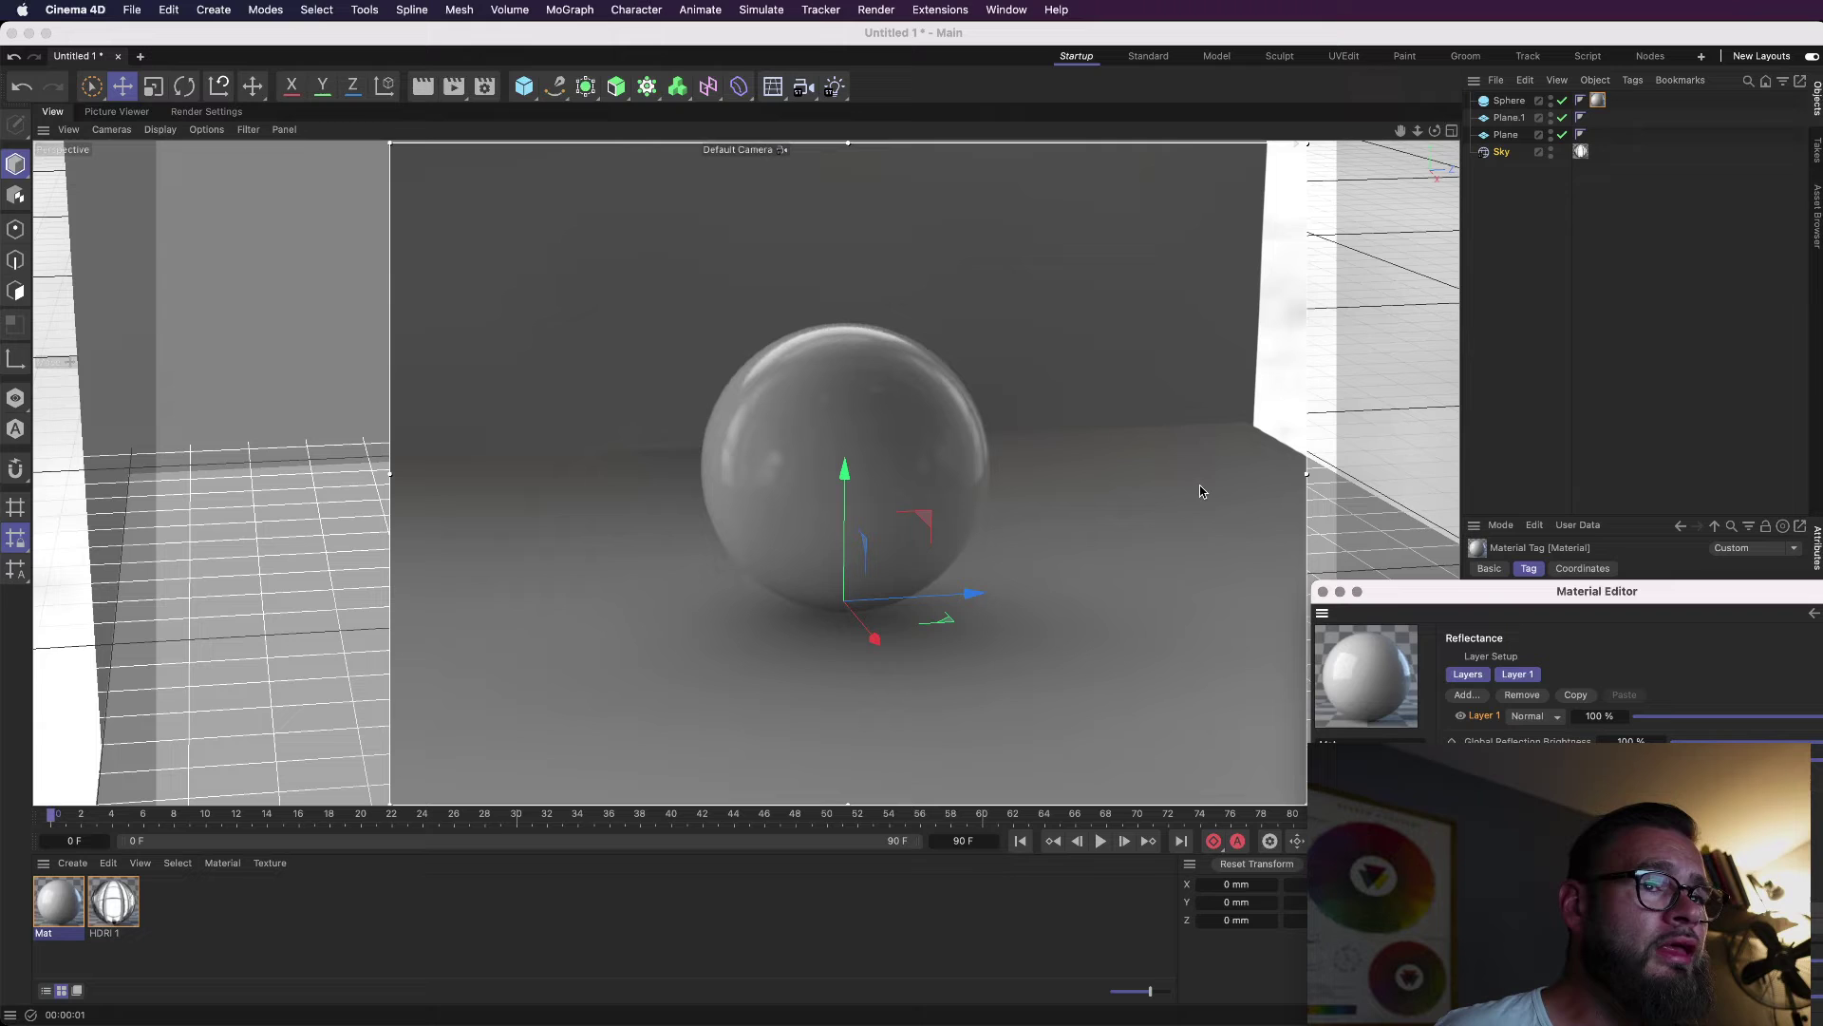
# Render the scene interactively and shift the sphere along its Z axis.
pyautogui.click(209, 110)
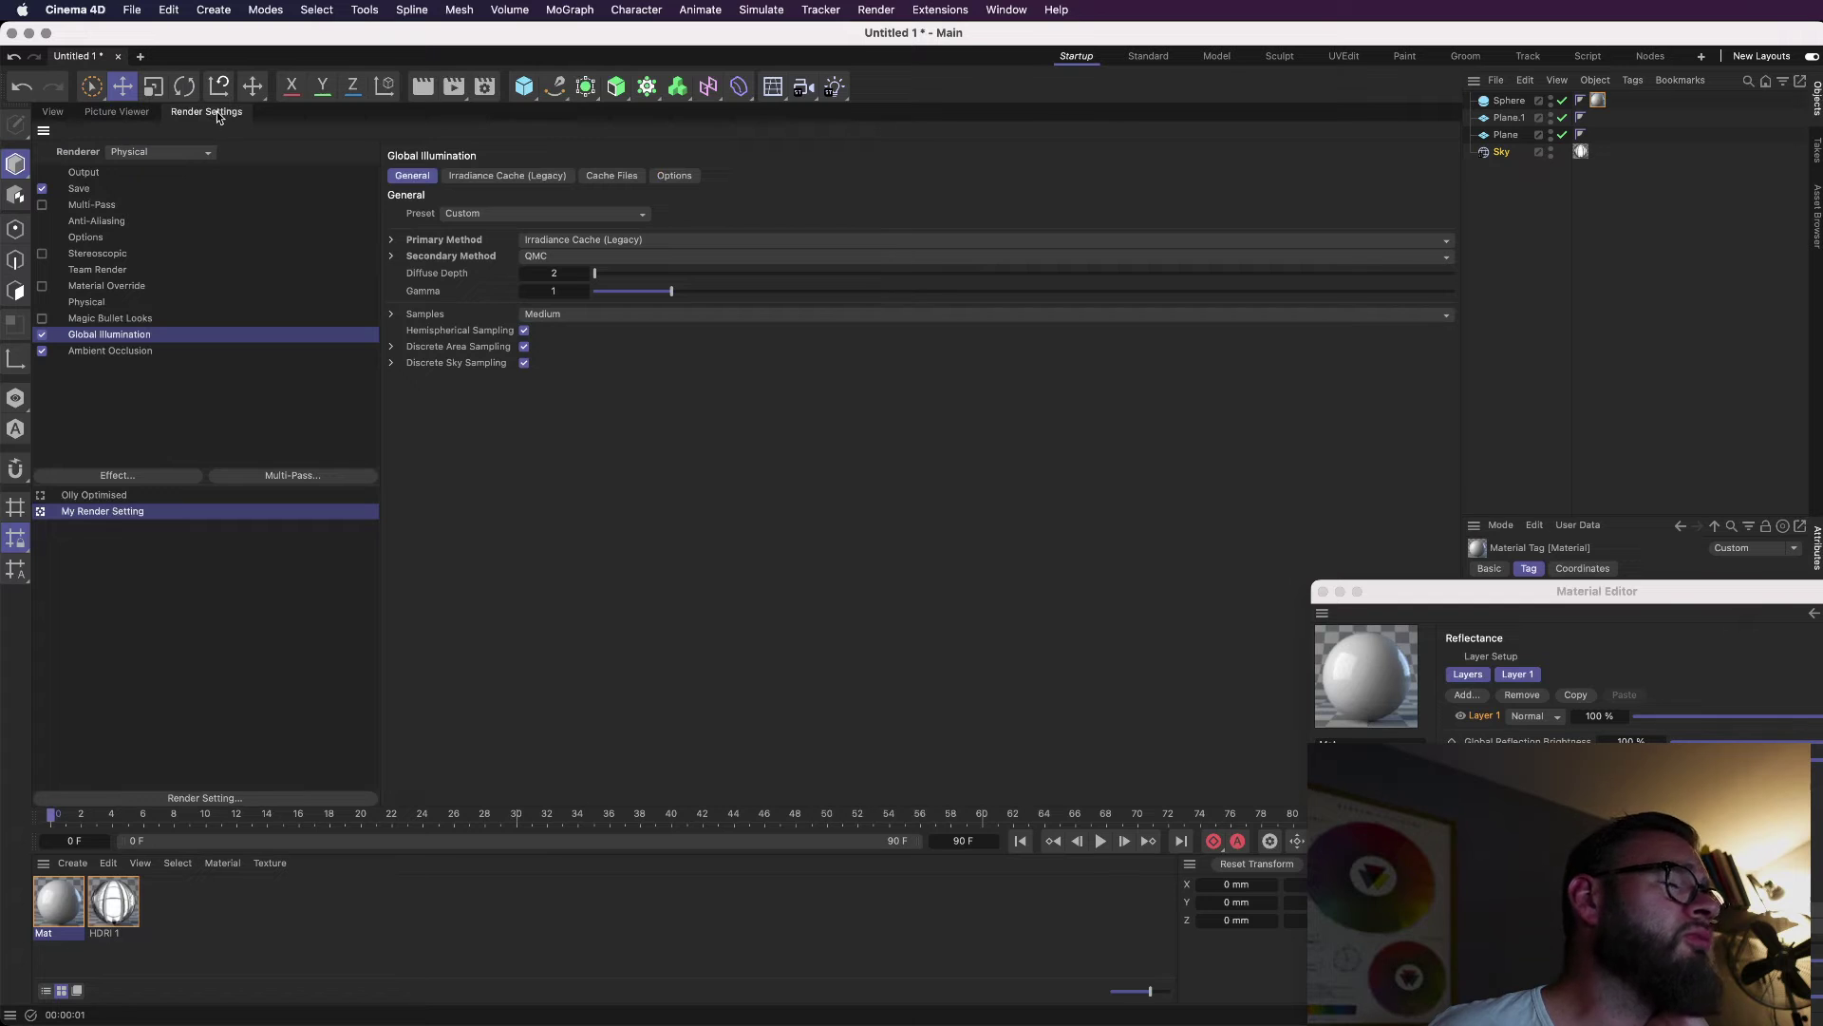
pyautogui.click(52, 112)
pyautogui.press('super+r')
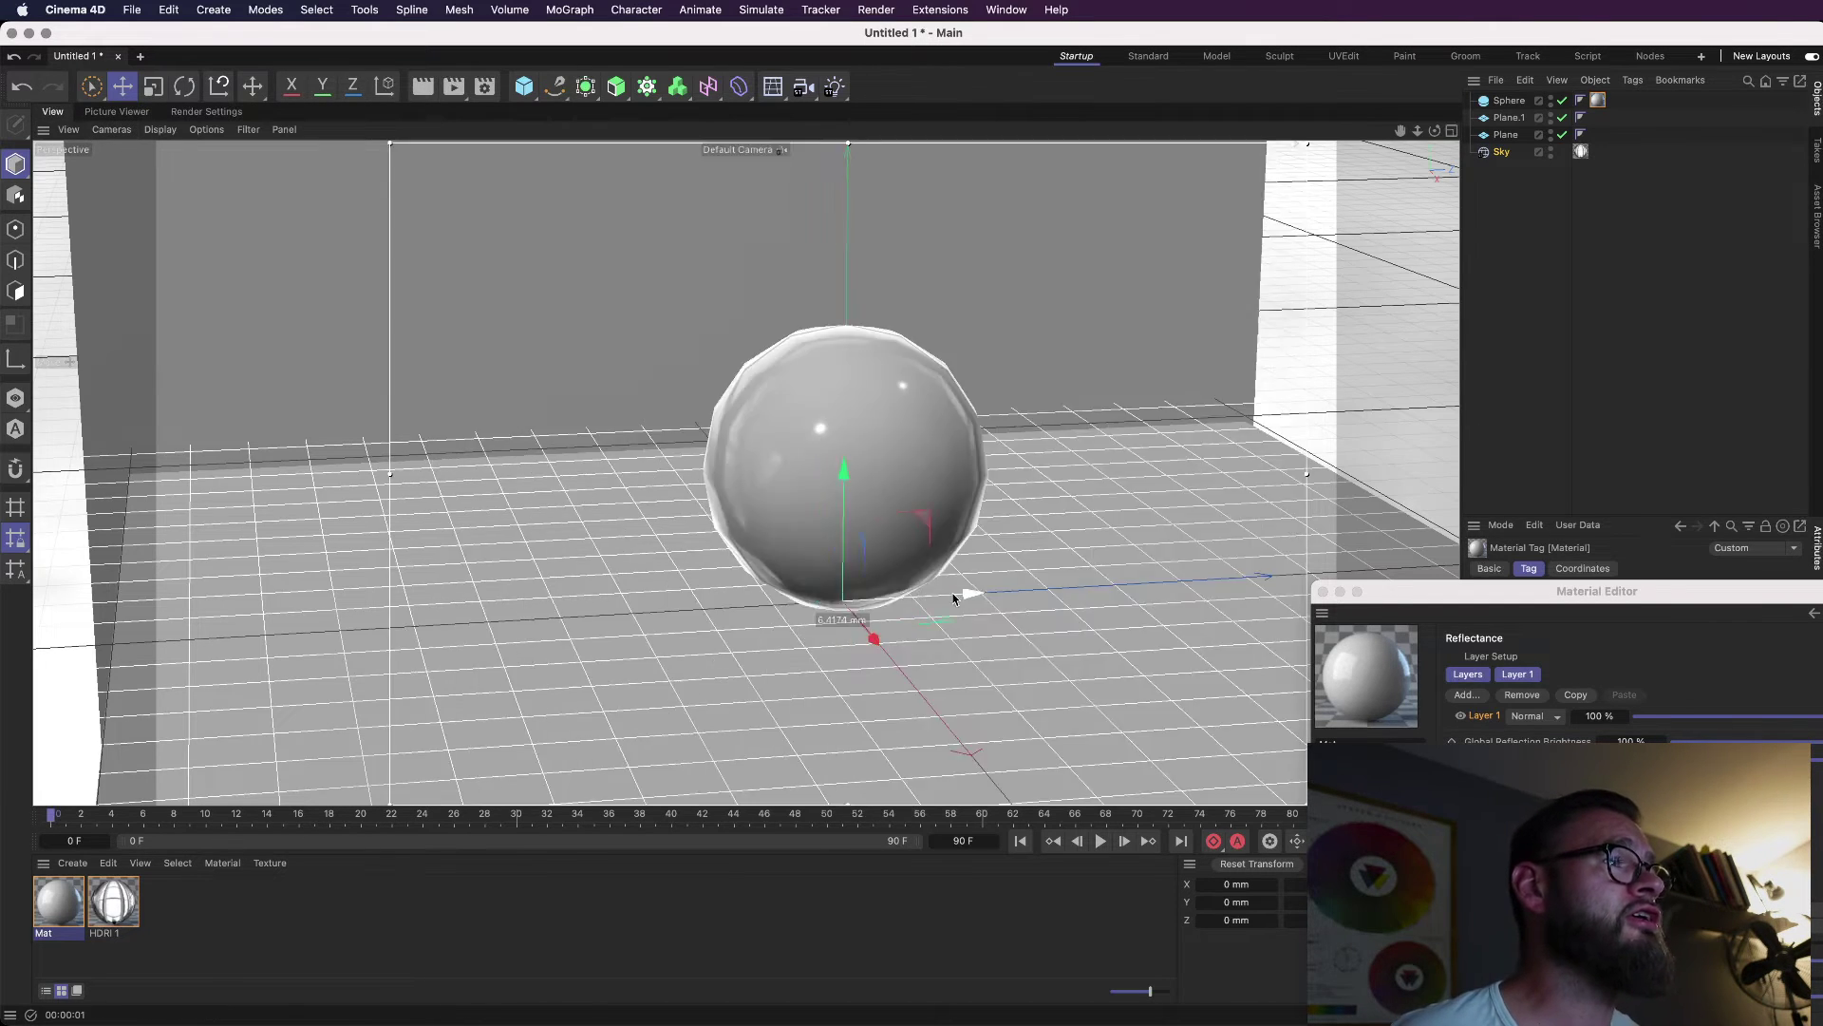
pyautogui.moveTo(965, 598); pyautogui.dragTo(808, 600)
pyautogui.press('super+r')
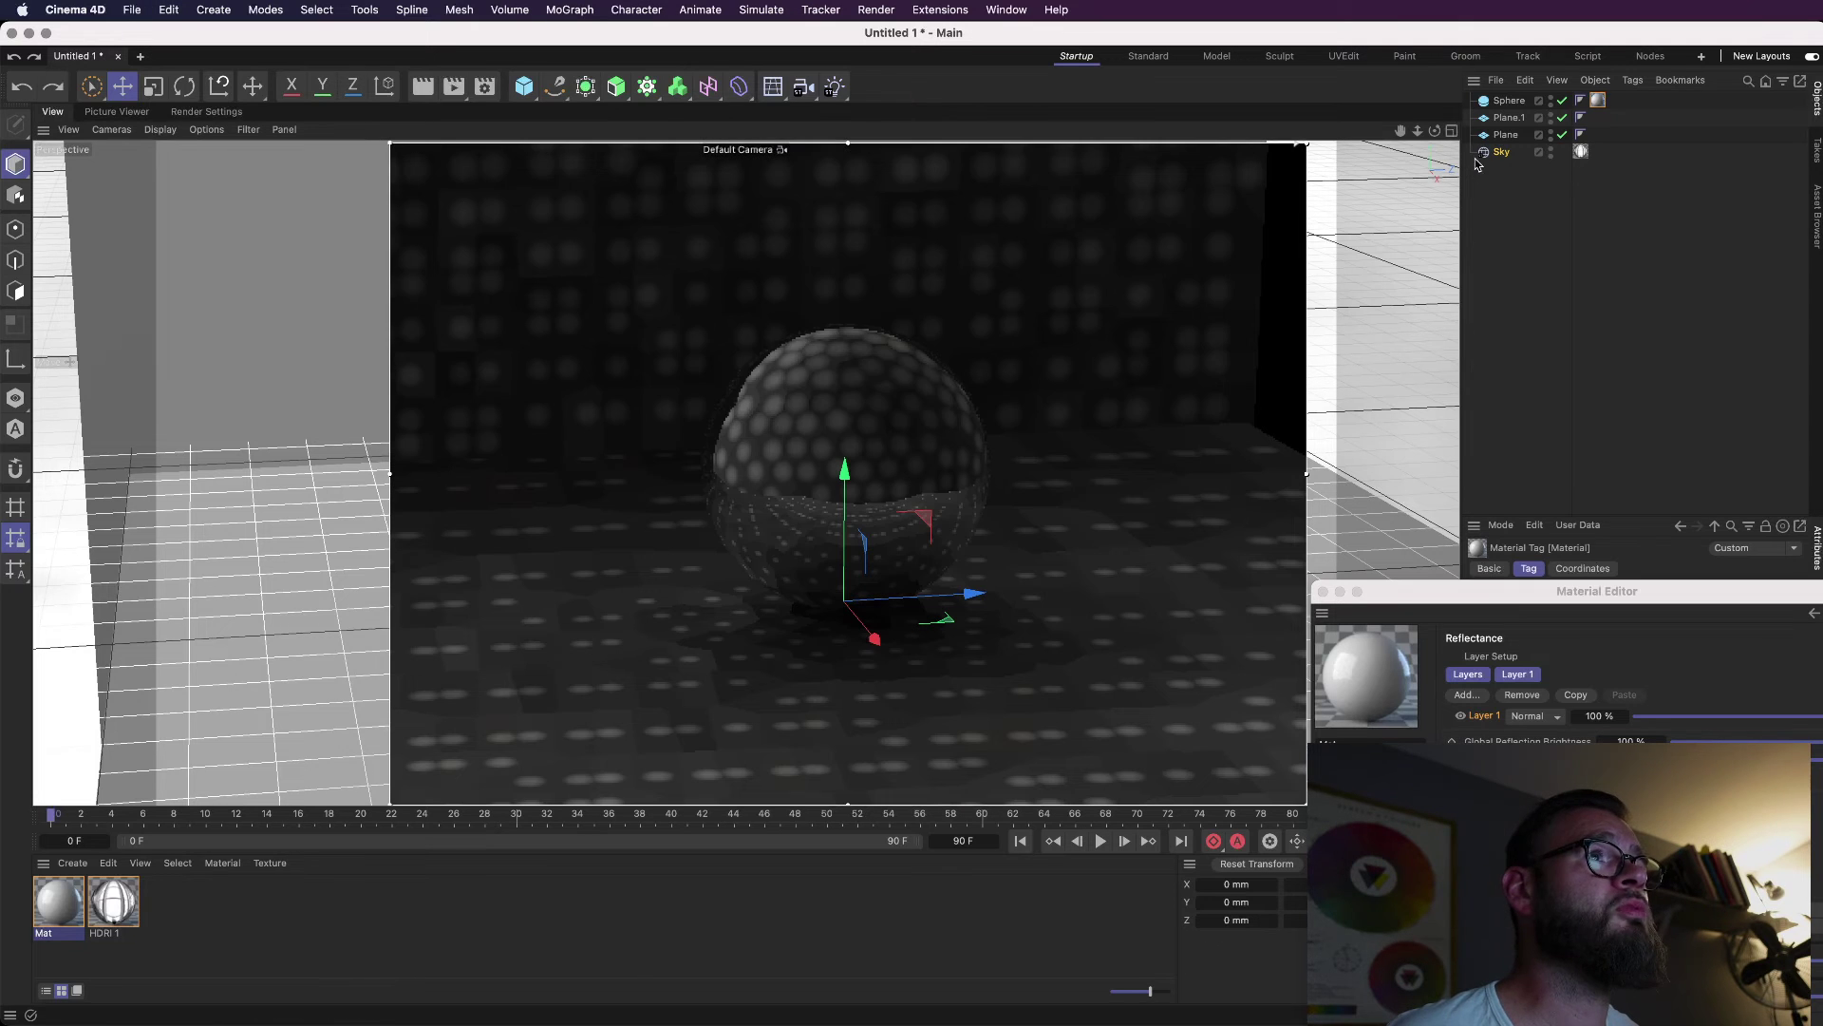
# Duplicate the sphere and place the copy, Sphere.1, beside the original.
pyautogui.click(983, 475)
pyautogui.moveTo(1005, 475); pyautogui.dragTo(1082, 463)
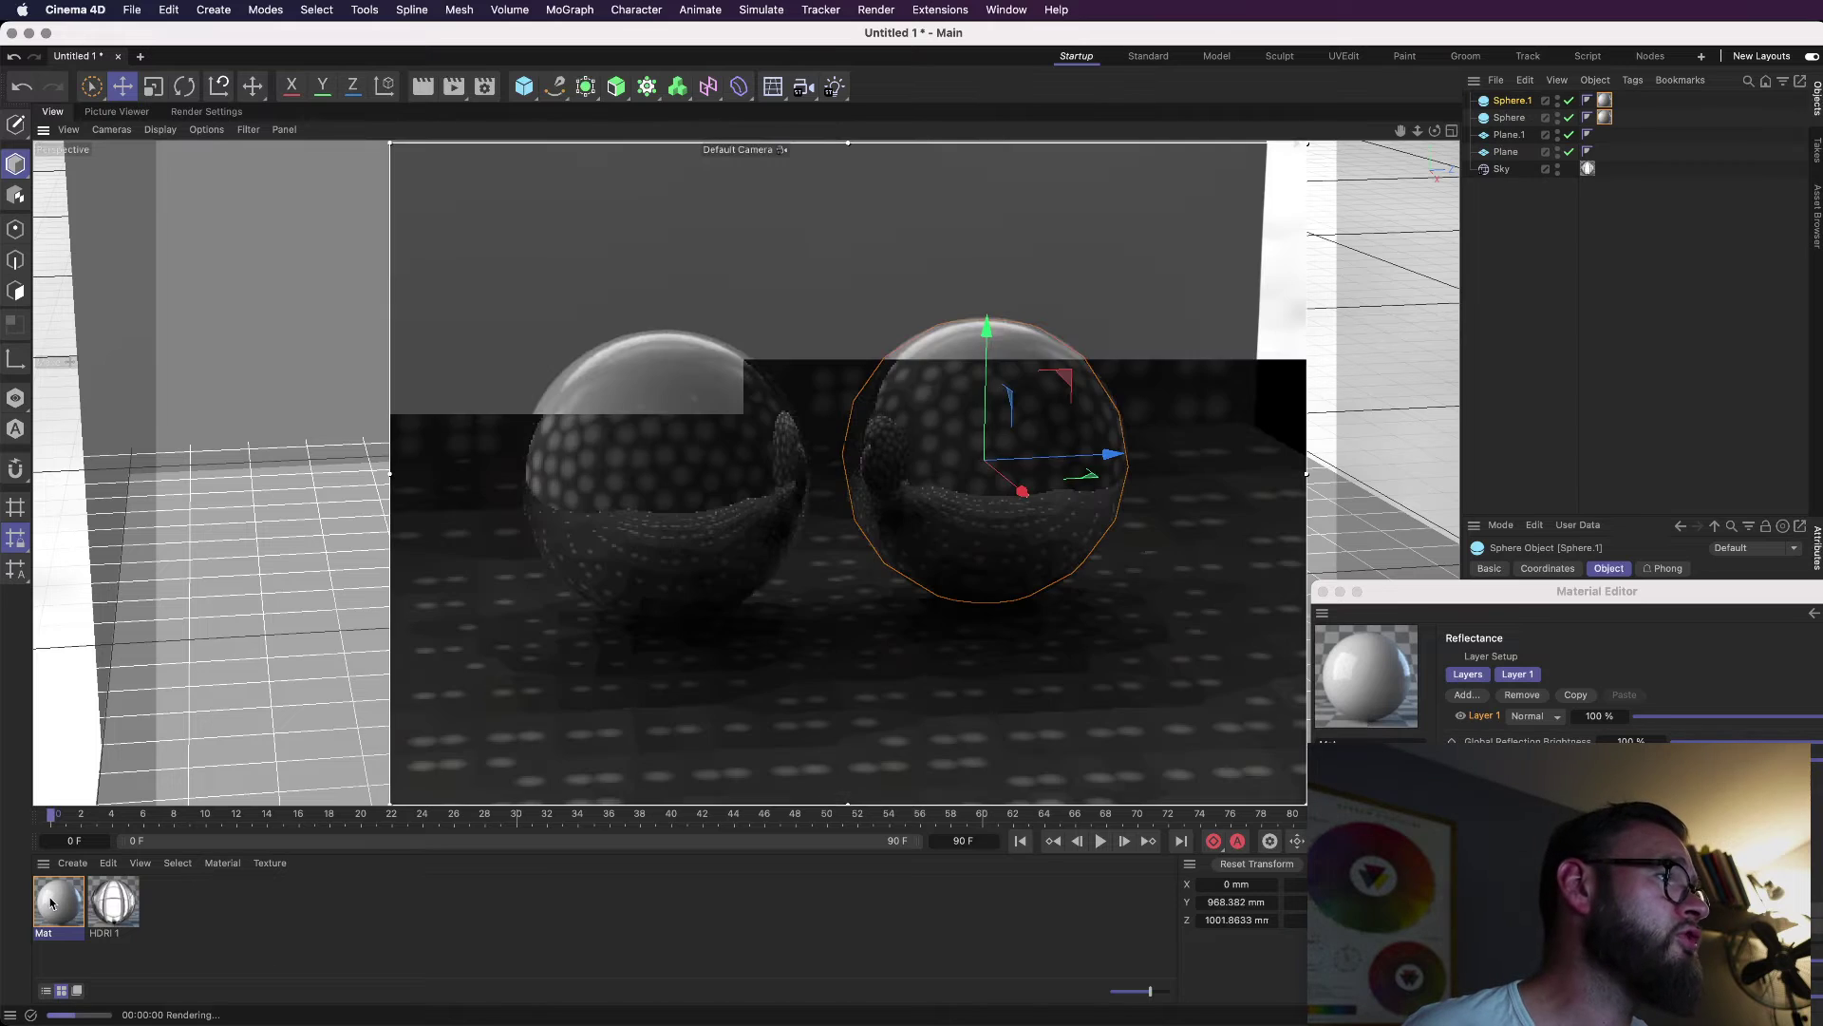
pyautogui.click(54, 900)
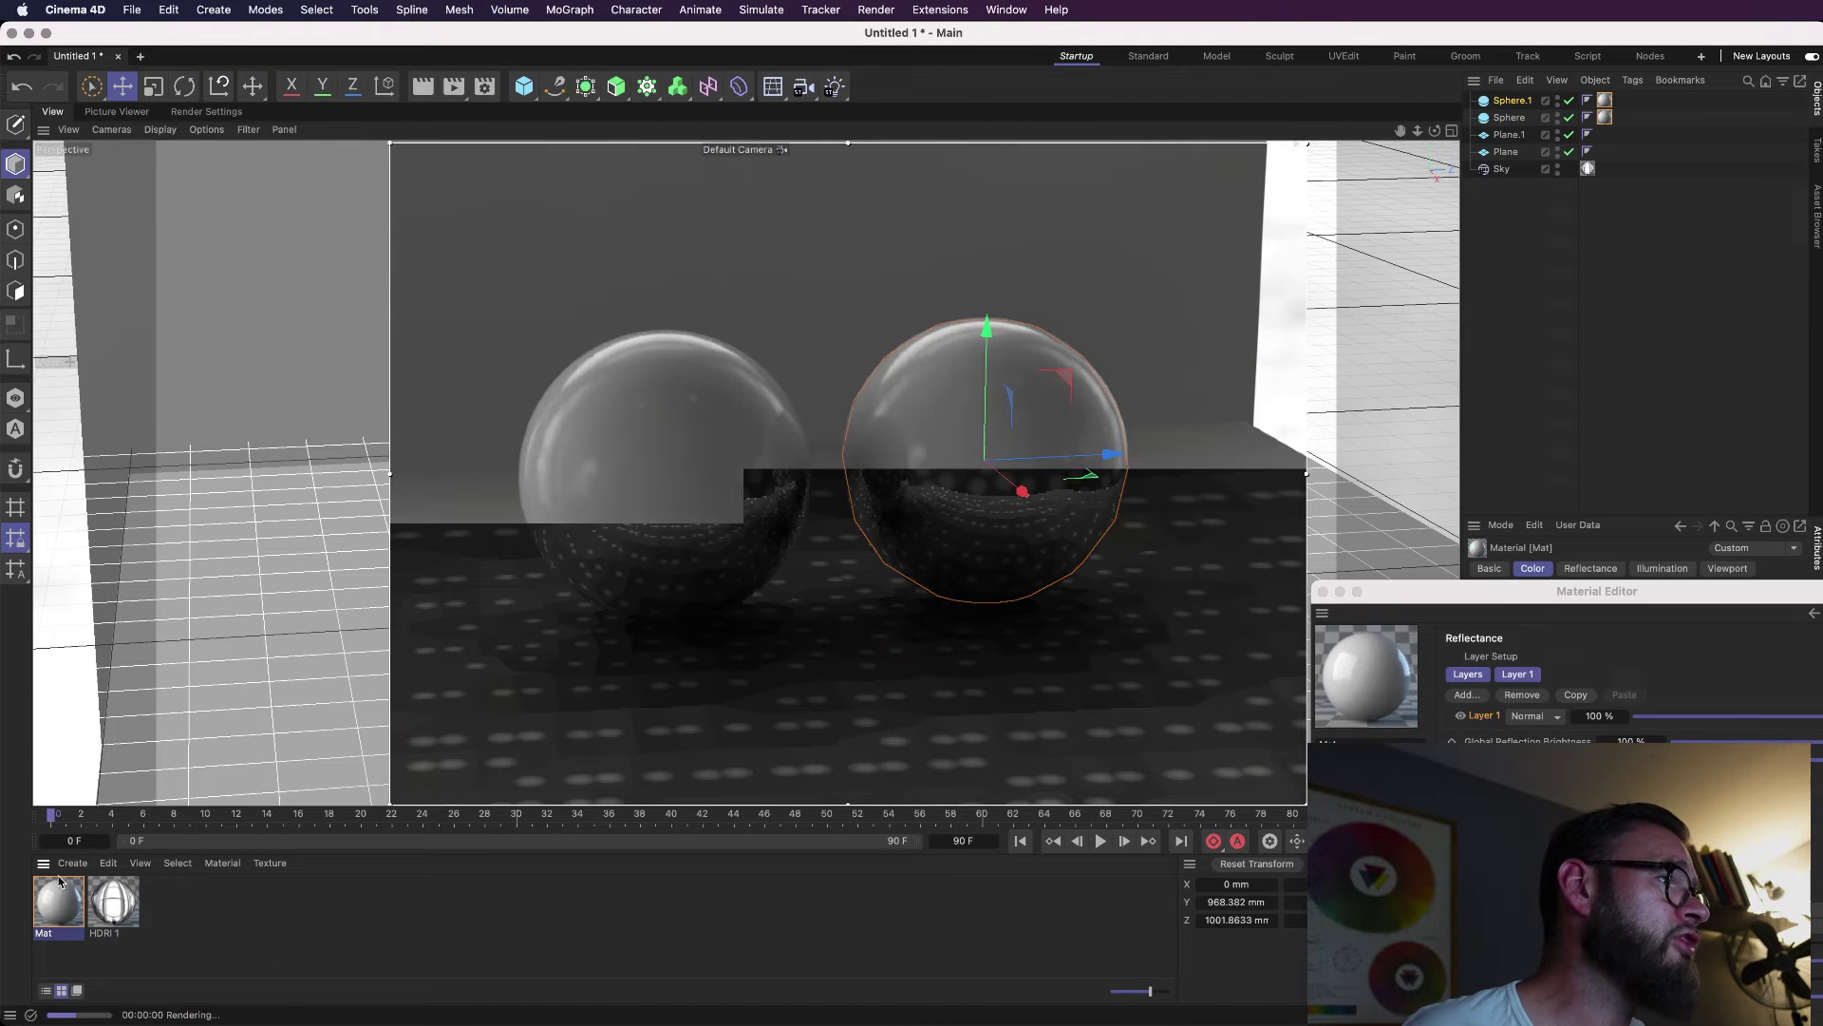
pyautogui.click(73, 863)
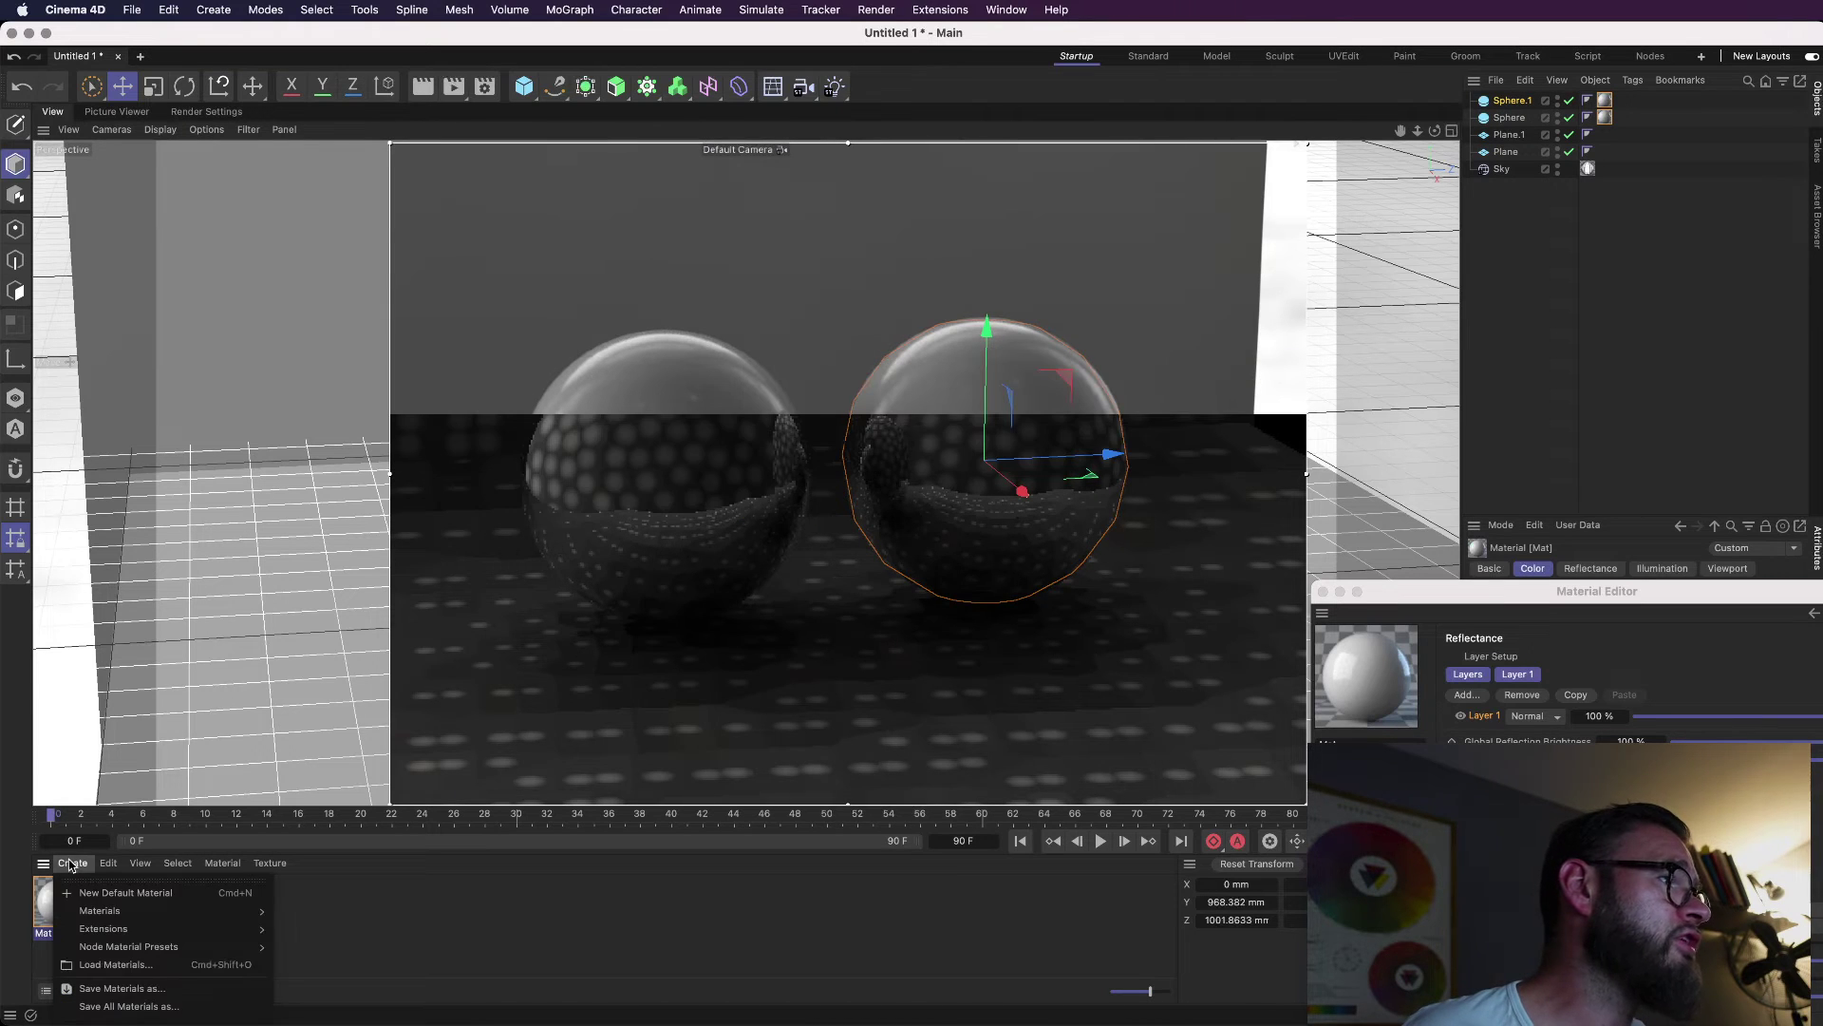
# Create material Mat.1 with Reflectance turned off and Transparency turned on.
pyautogui.click(112, 894)
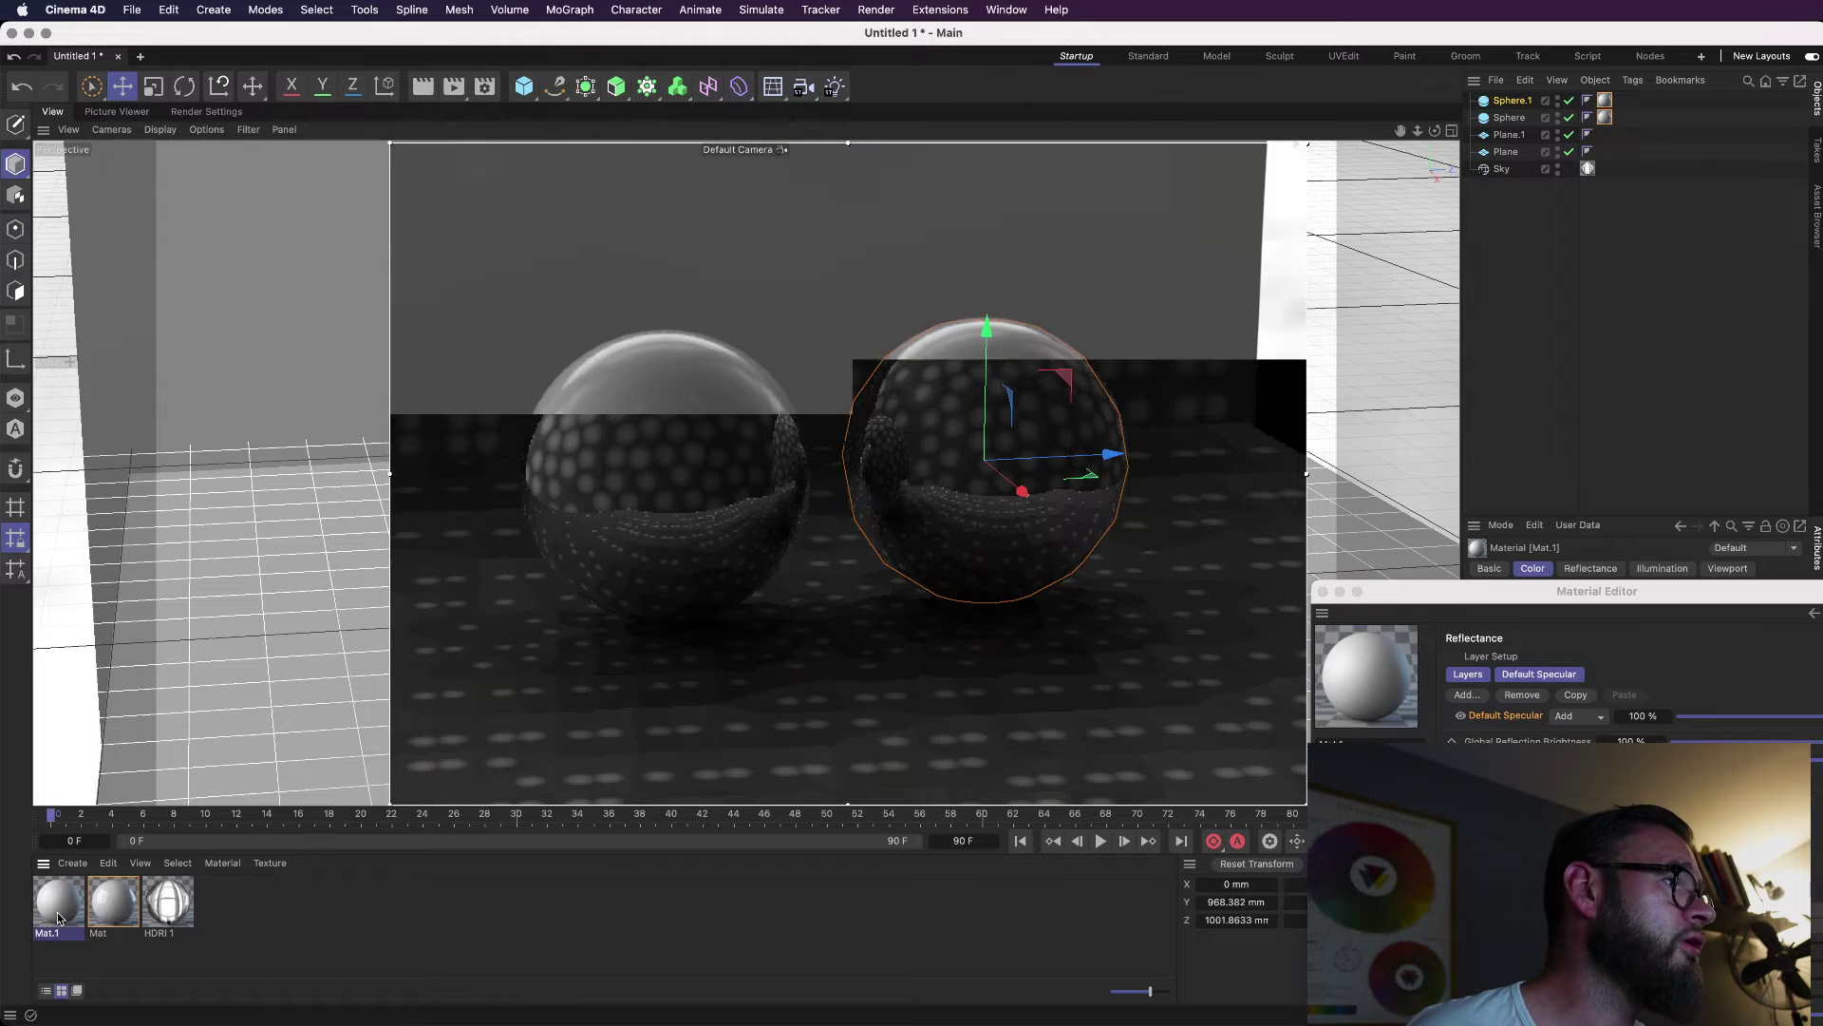
pyautogui.doubleClick(57, 909)
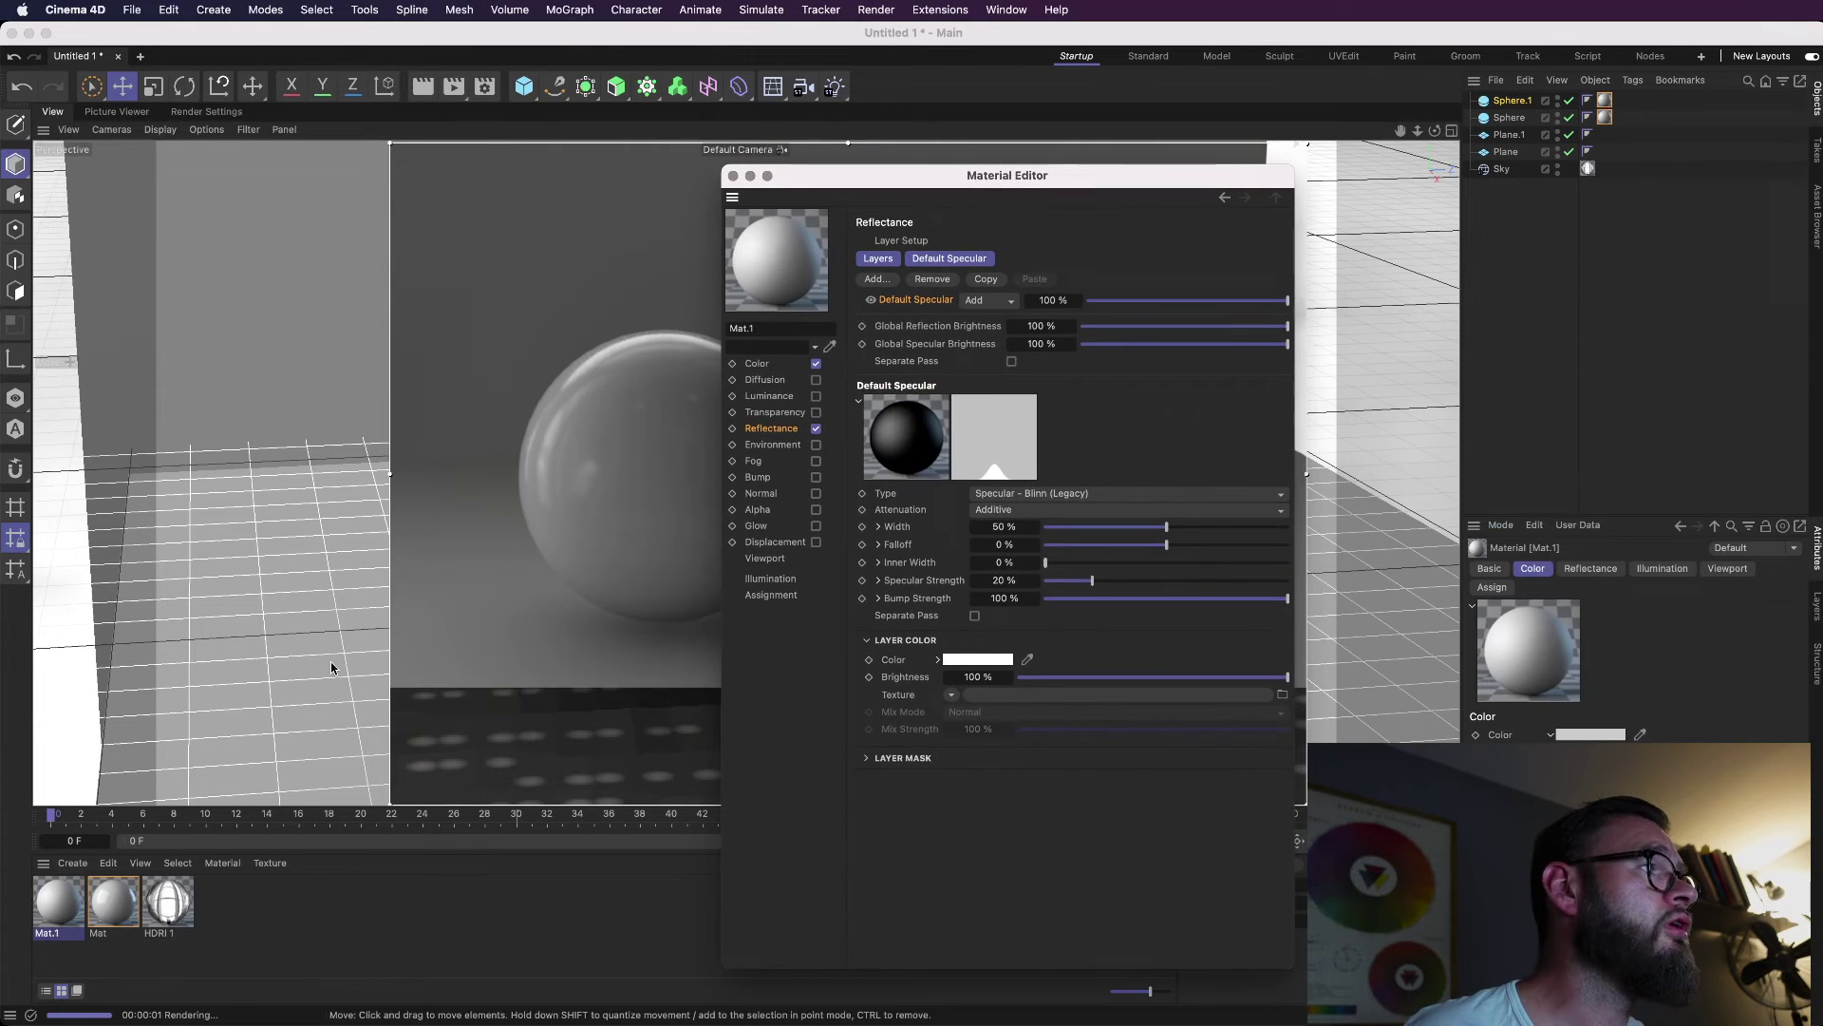
pyautogui.click(74, 921)
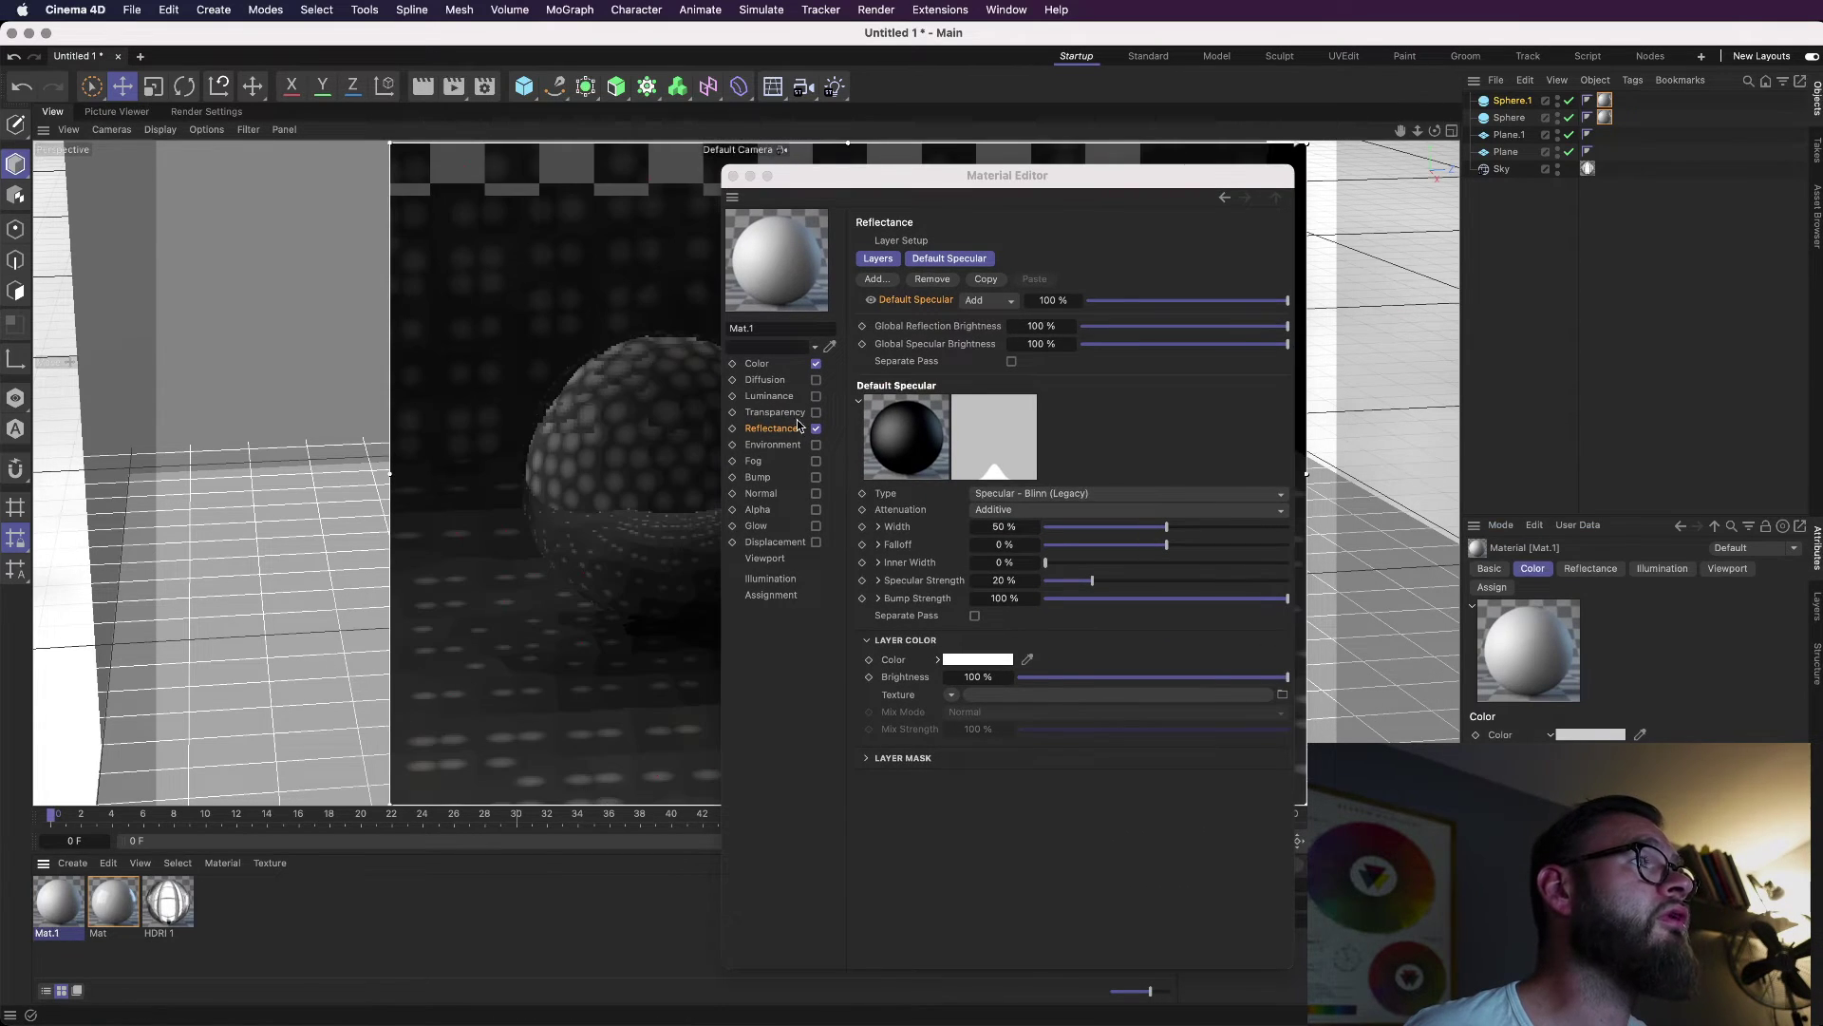
pyautogui.click(816, 429)
pyautogui.click(816, 412)
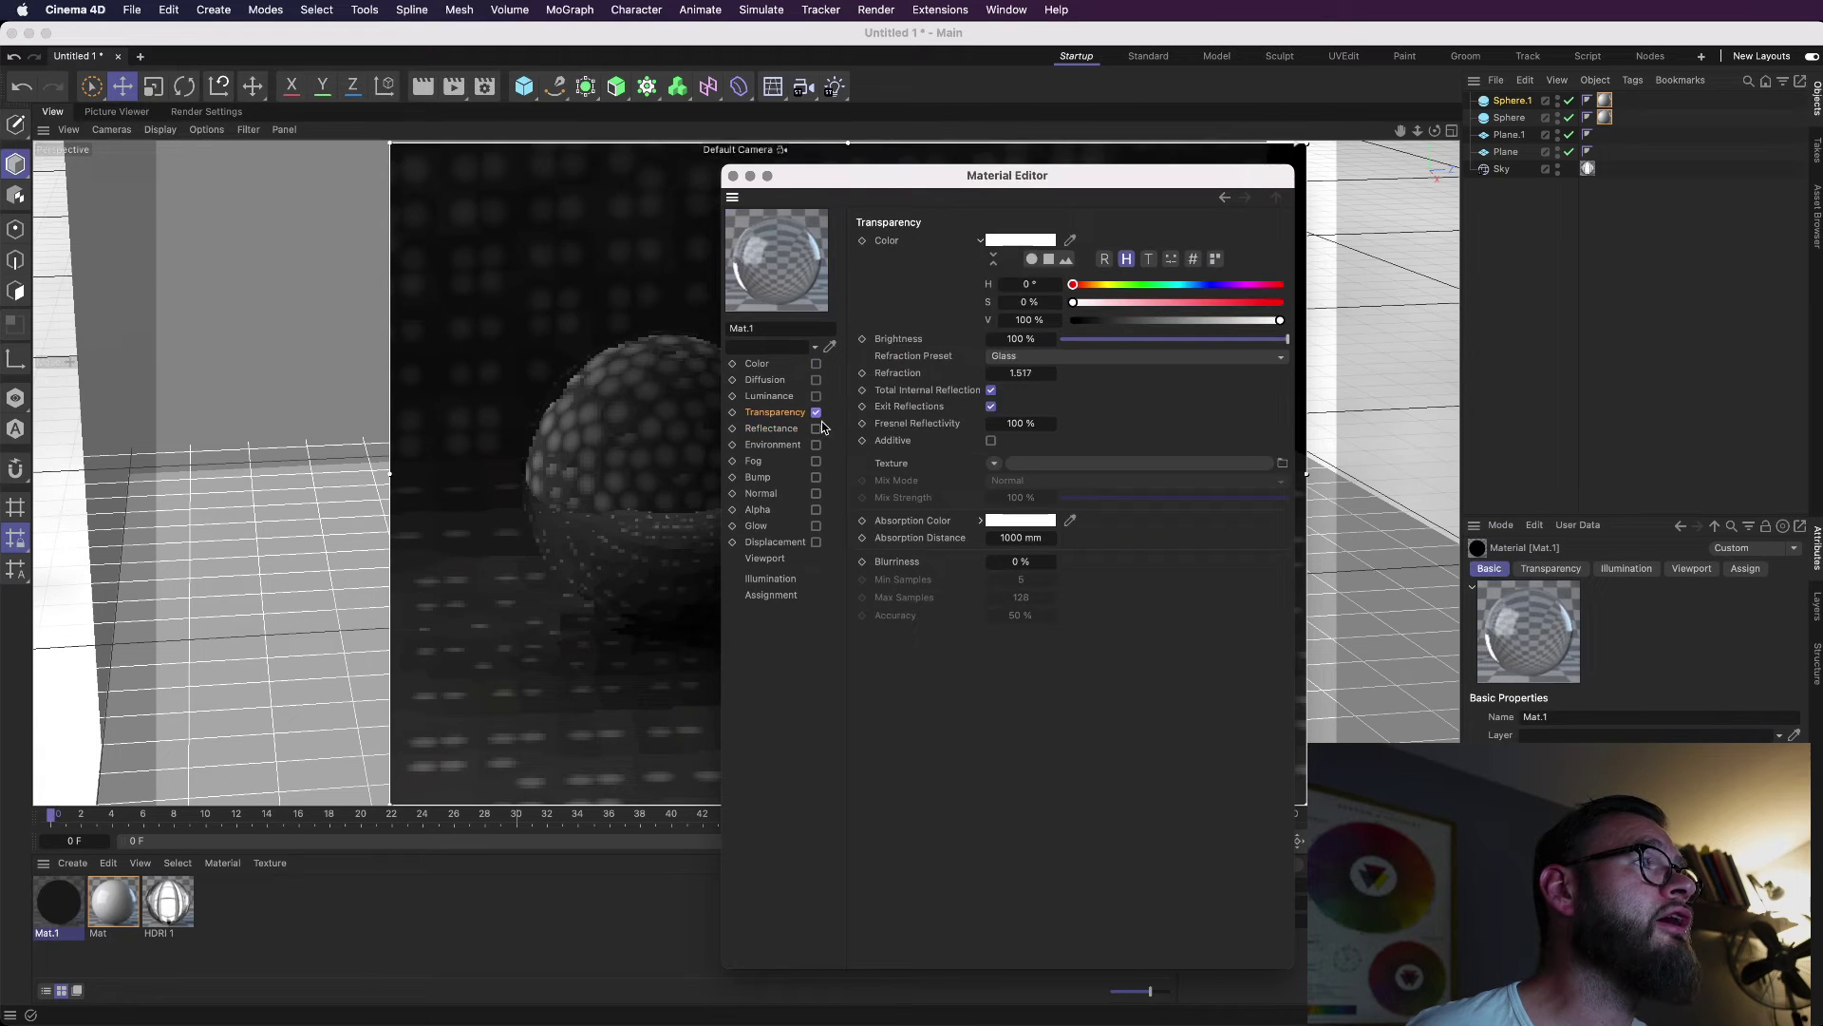
pyautogui.moveTo(826, 175); pyautogui.dragTo(1140, 165)
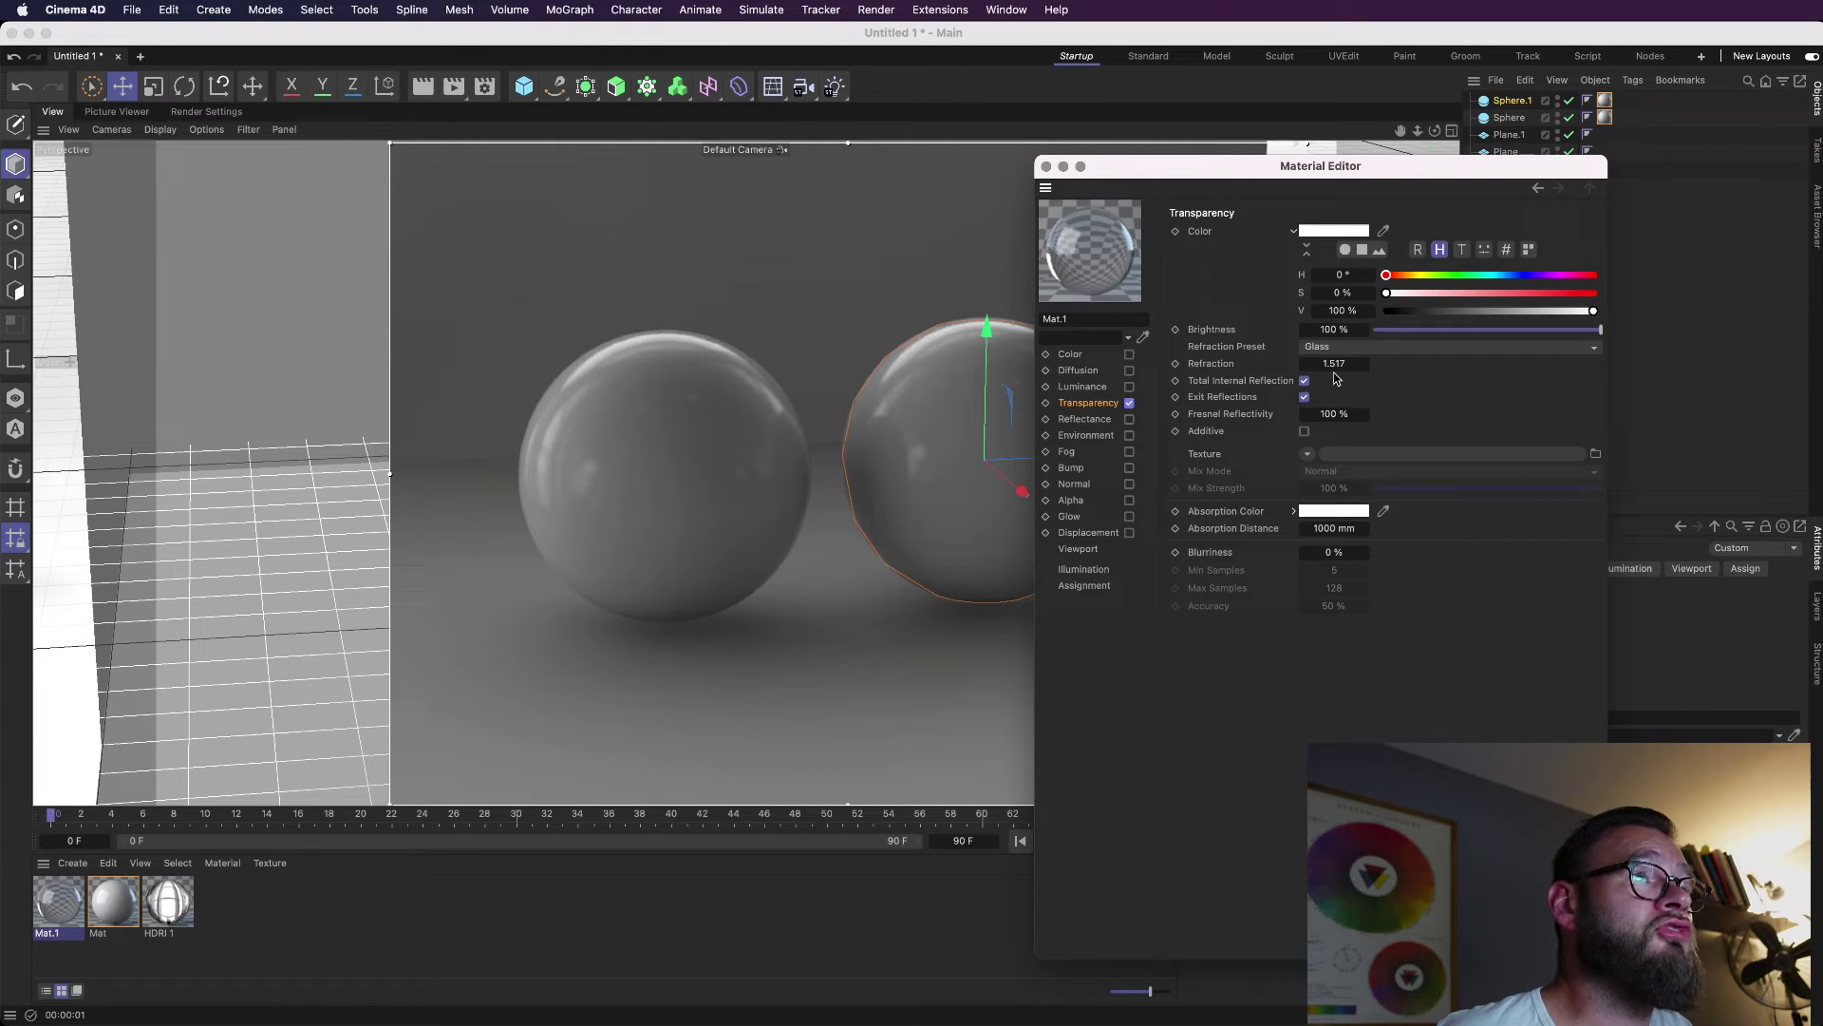
# Set Mat.1's refraction value to 1.
pyautogui.click(1336, 366)
pyautogui.hotkey('ctrl', 'r')
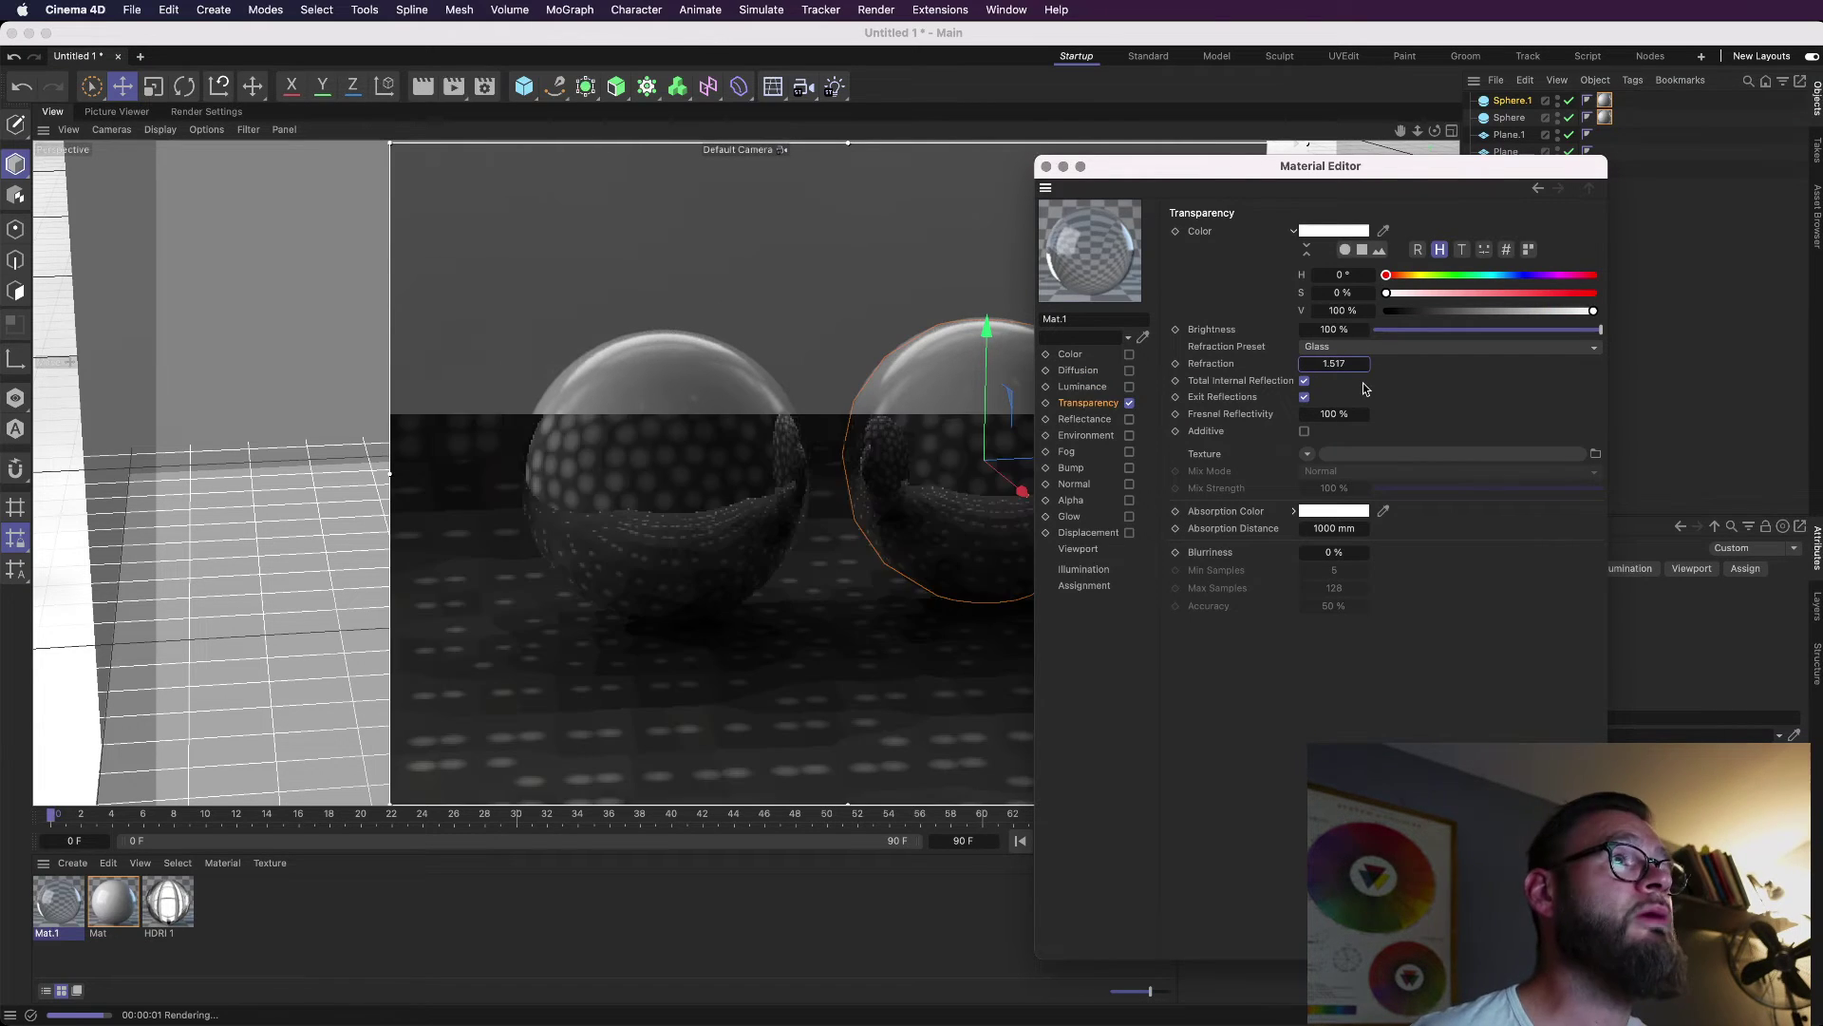
pyautogui.write('1')
pyautogui.press('Return')
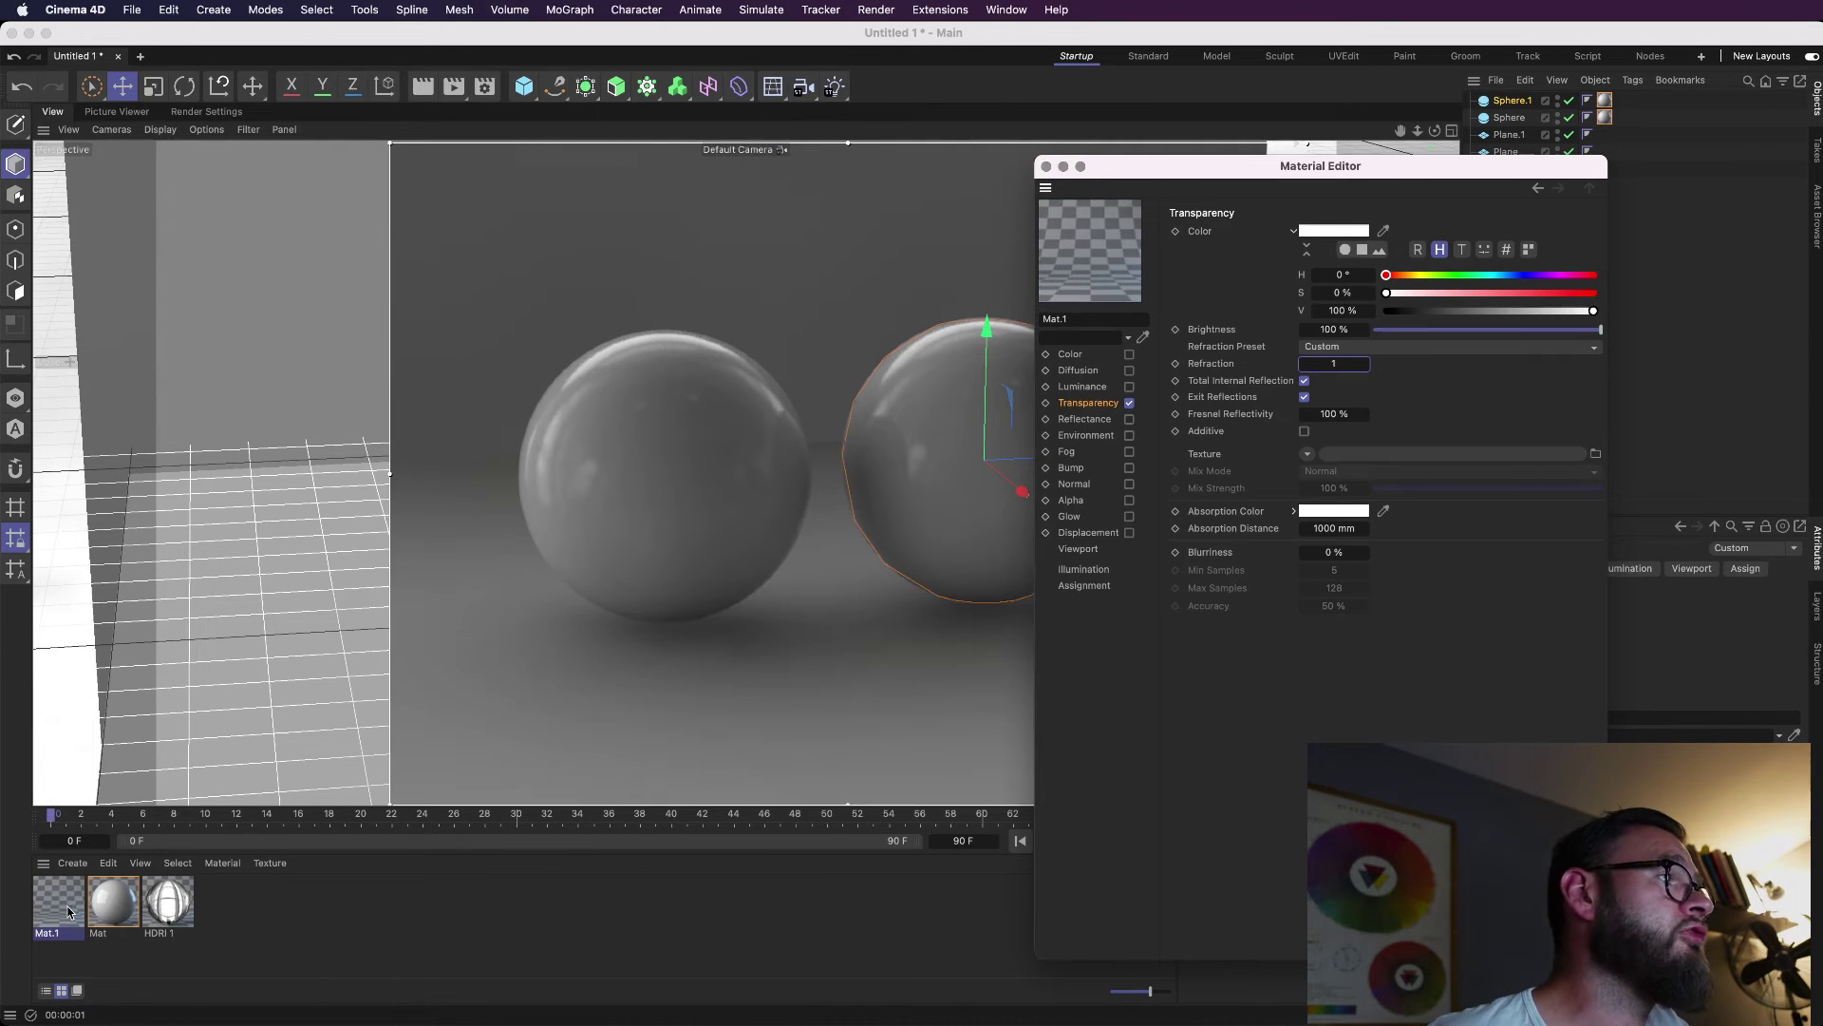
# Apply Mat.1 to the right sphere and choose the Glass refraction preset (1.5171).
pyautogui.moveTo(59, 902); pyautogui.dragTo(927, 439)
pyautogui.hotkey('ctrl', 'r')
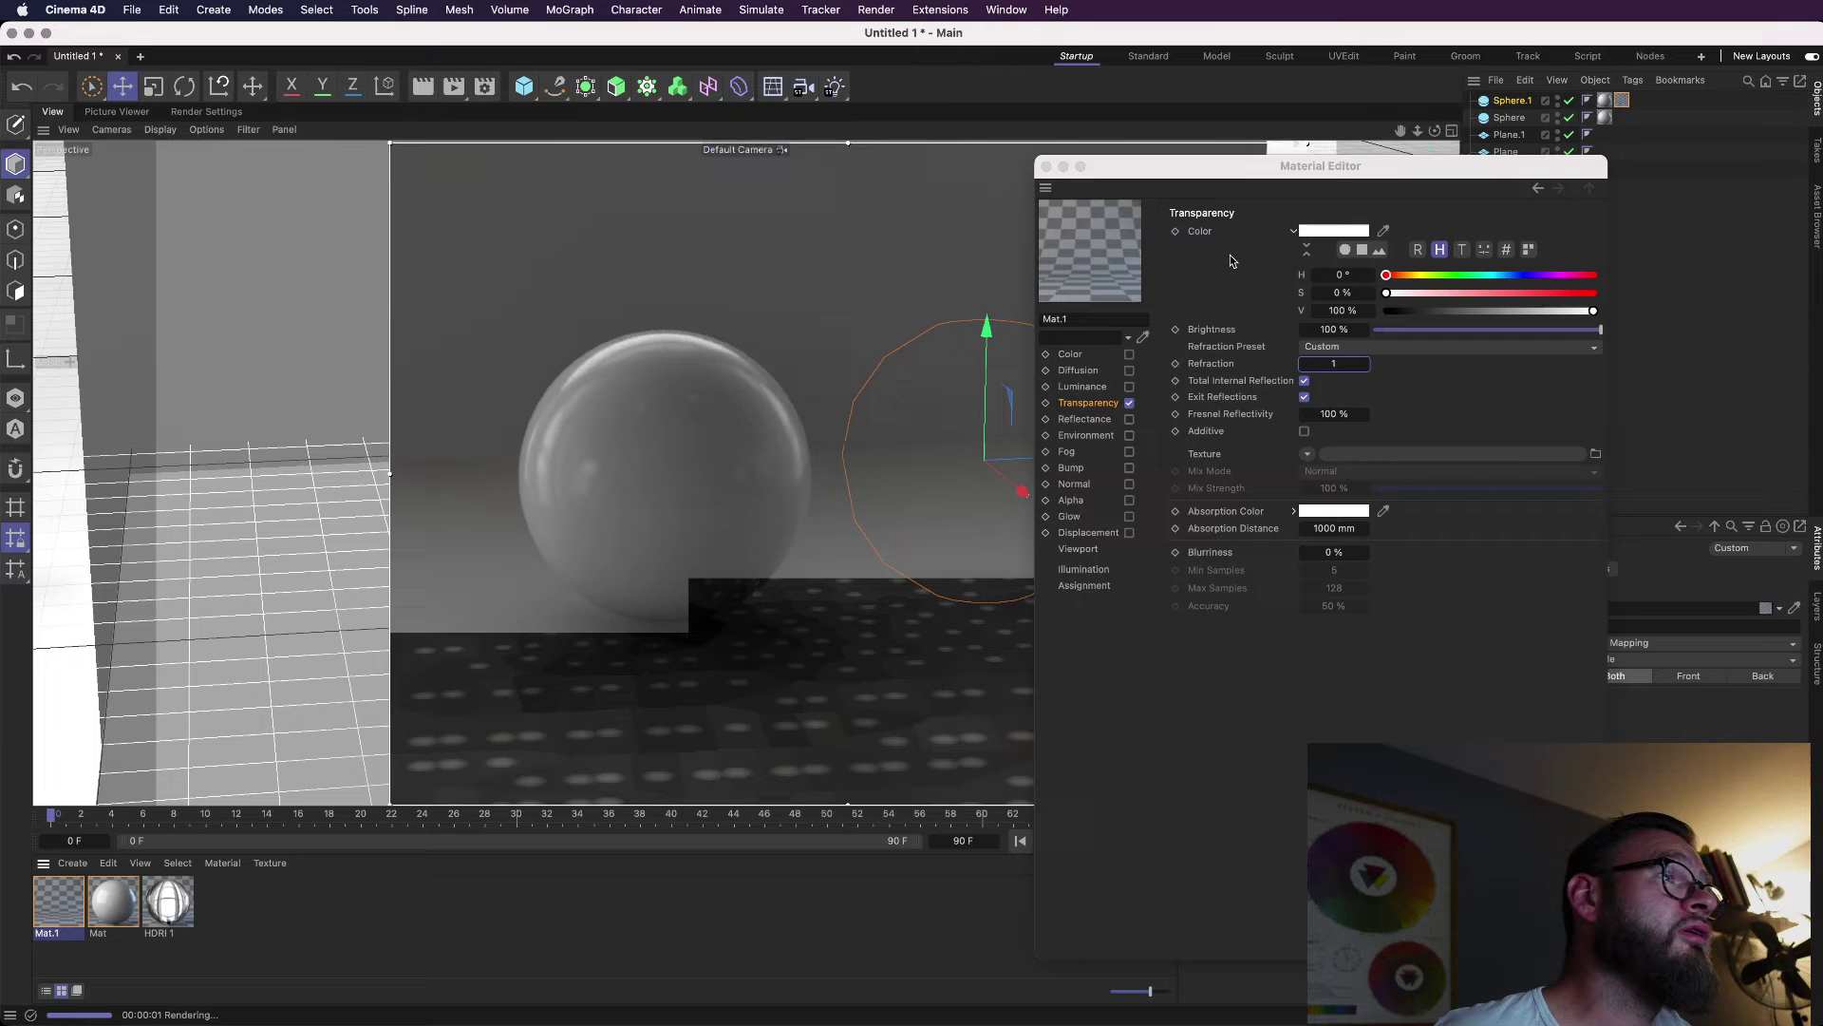
pyautogui.click(1355, 347)
pyautogui.click(1368, 457)
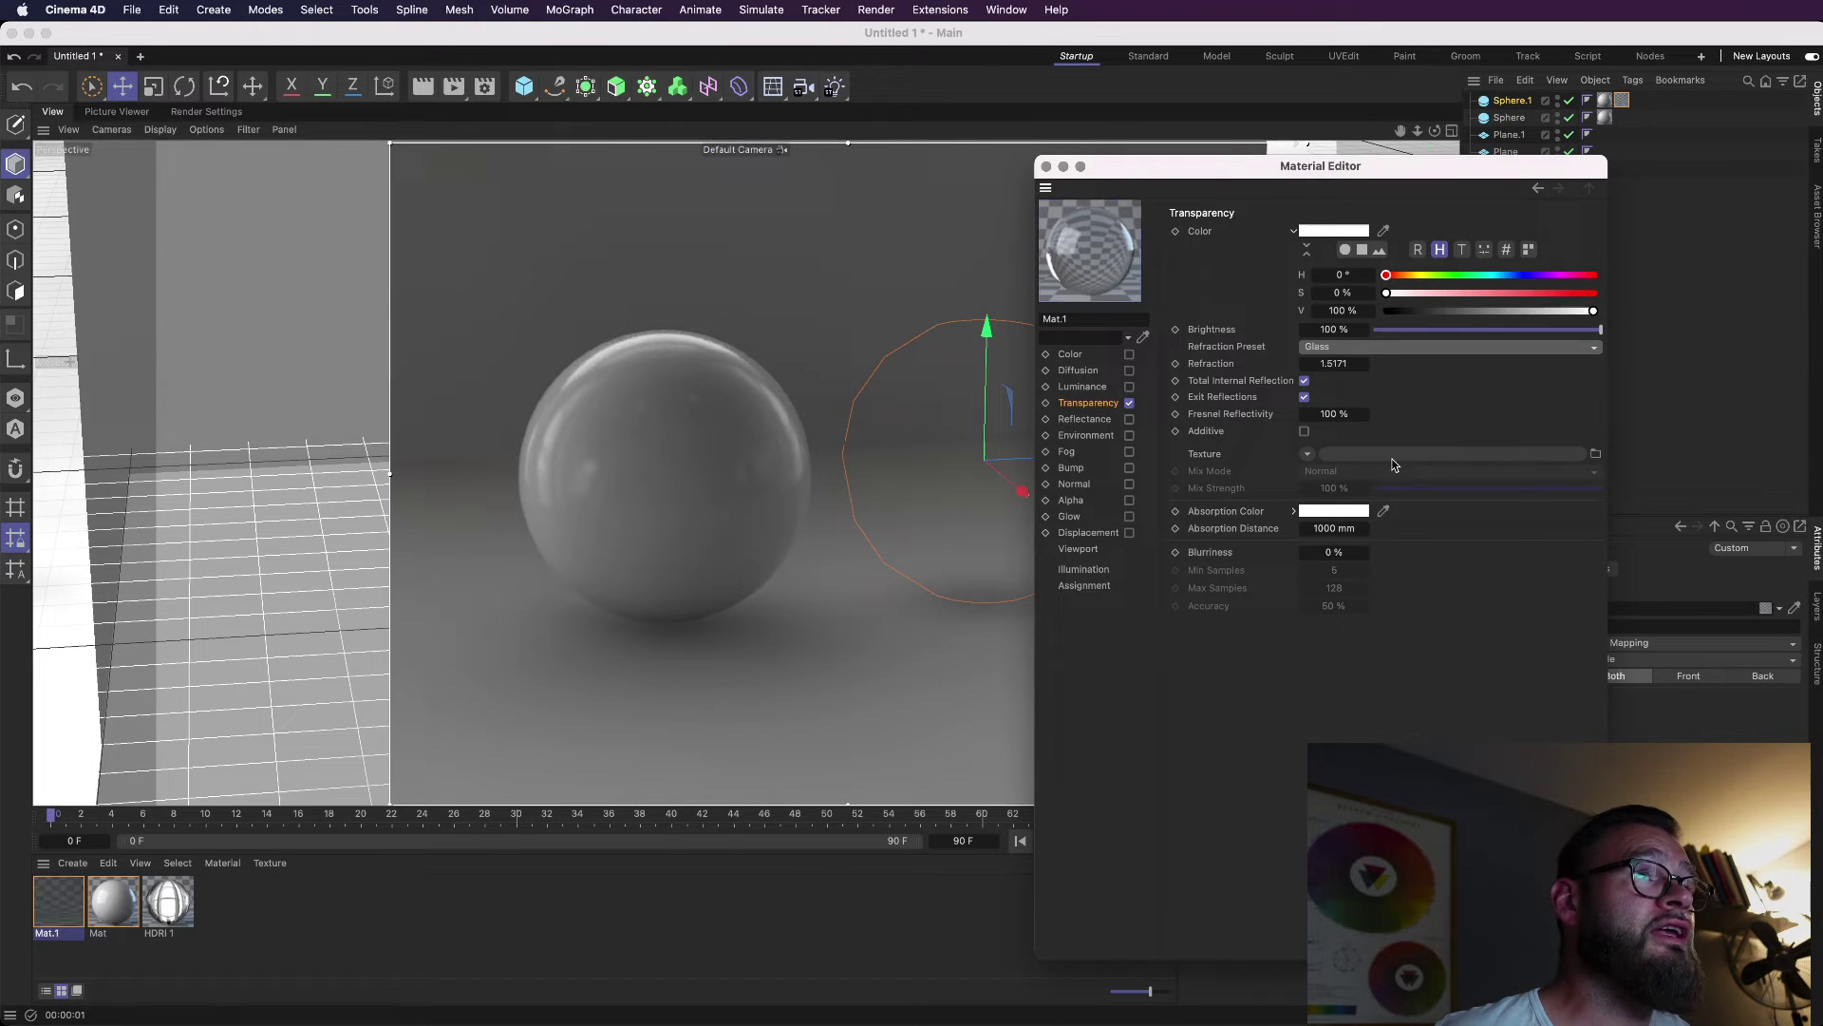
pyautogui.moveTo(1235, 171); pyautogui.dragTo(1610, 166)
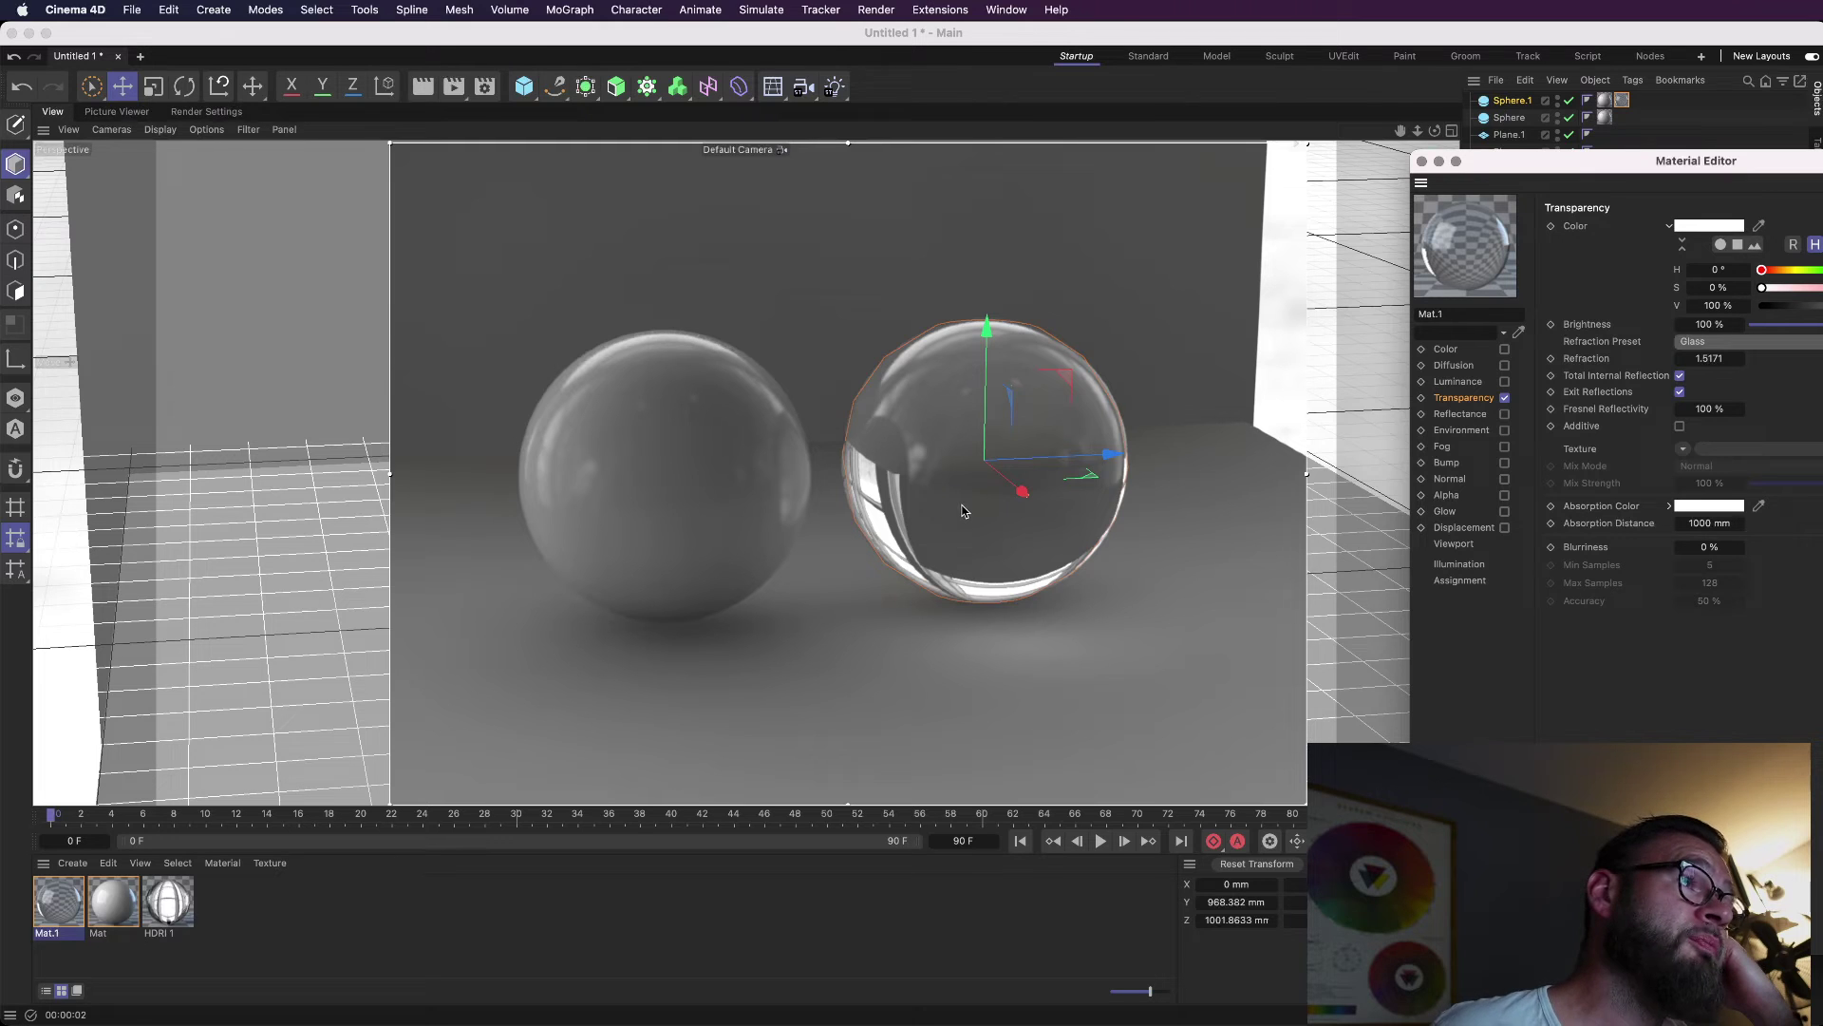
# Copy and paste the glass sphere, switch to Scale, and close the Material Editor.
pyautogui.click(1509, 107)
pyautogui.press('super+c')
pyautogui.press('super+v')
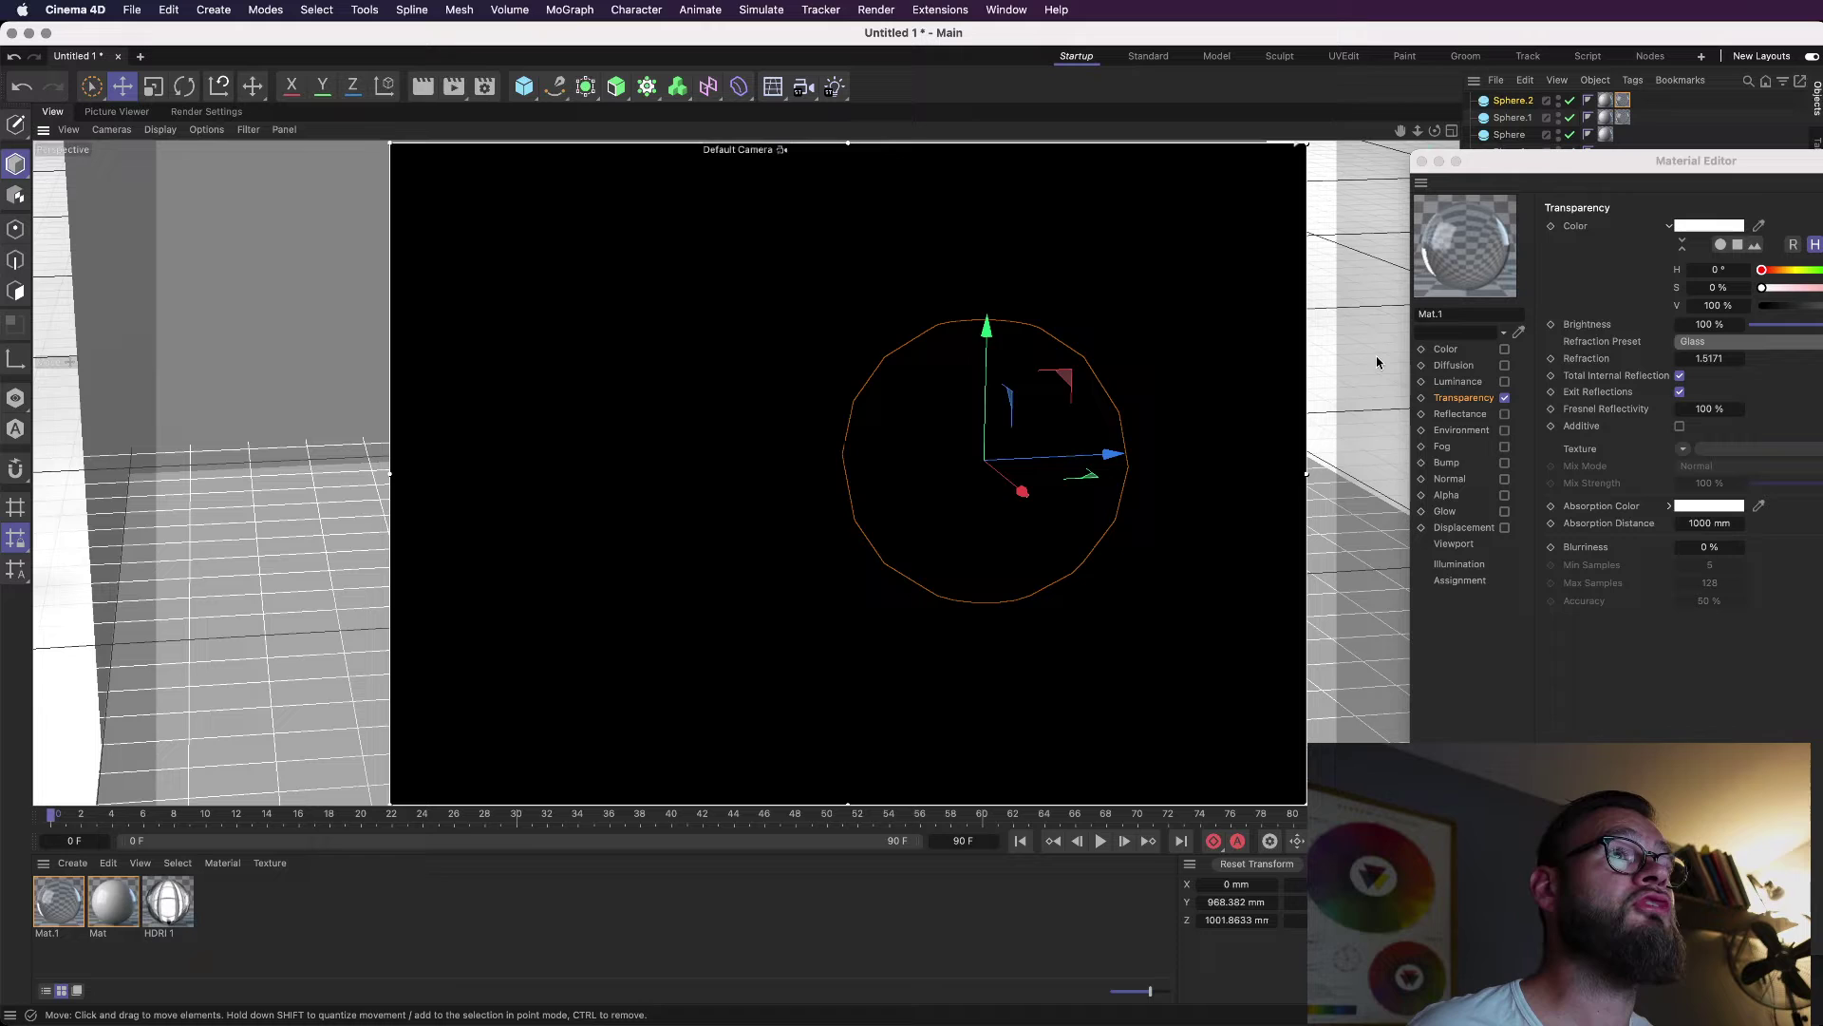
pyautogui.press('t')
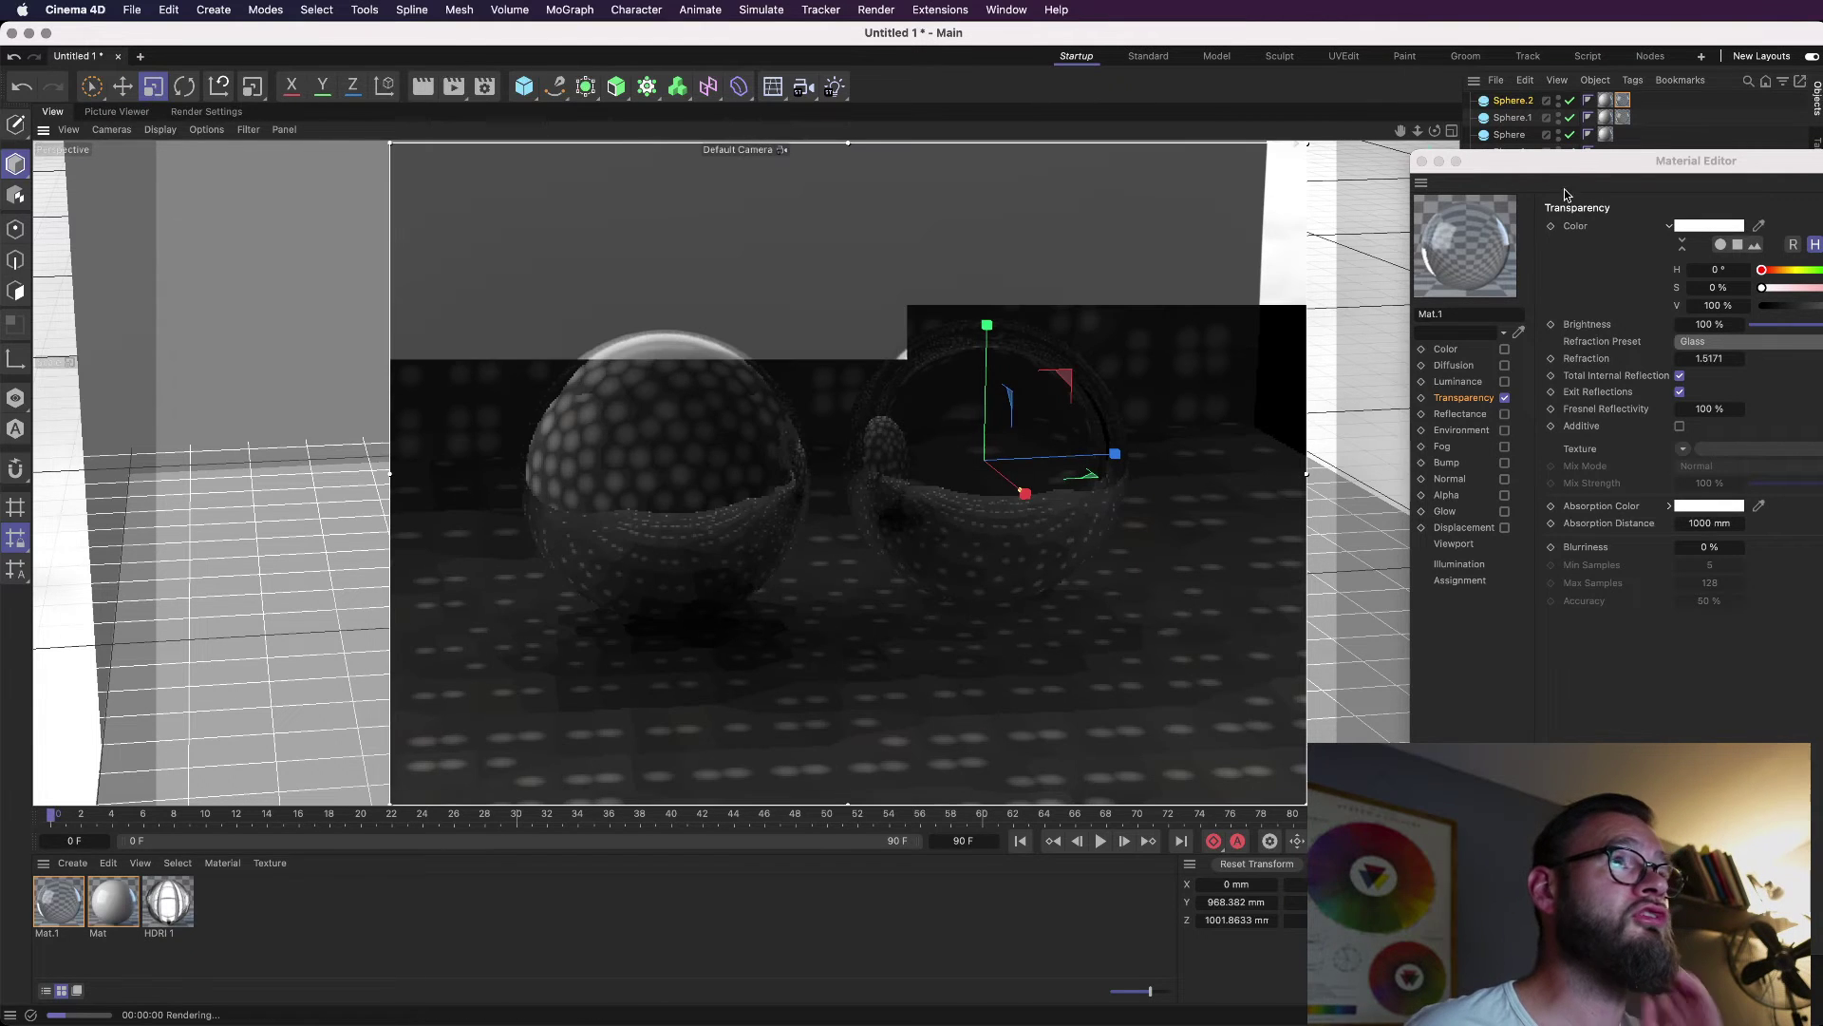
pyautogui.moveTo(1571, 169); pyautogui.dragTo(1685, 174)
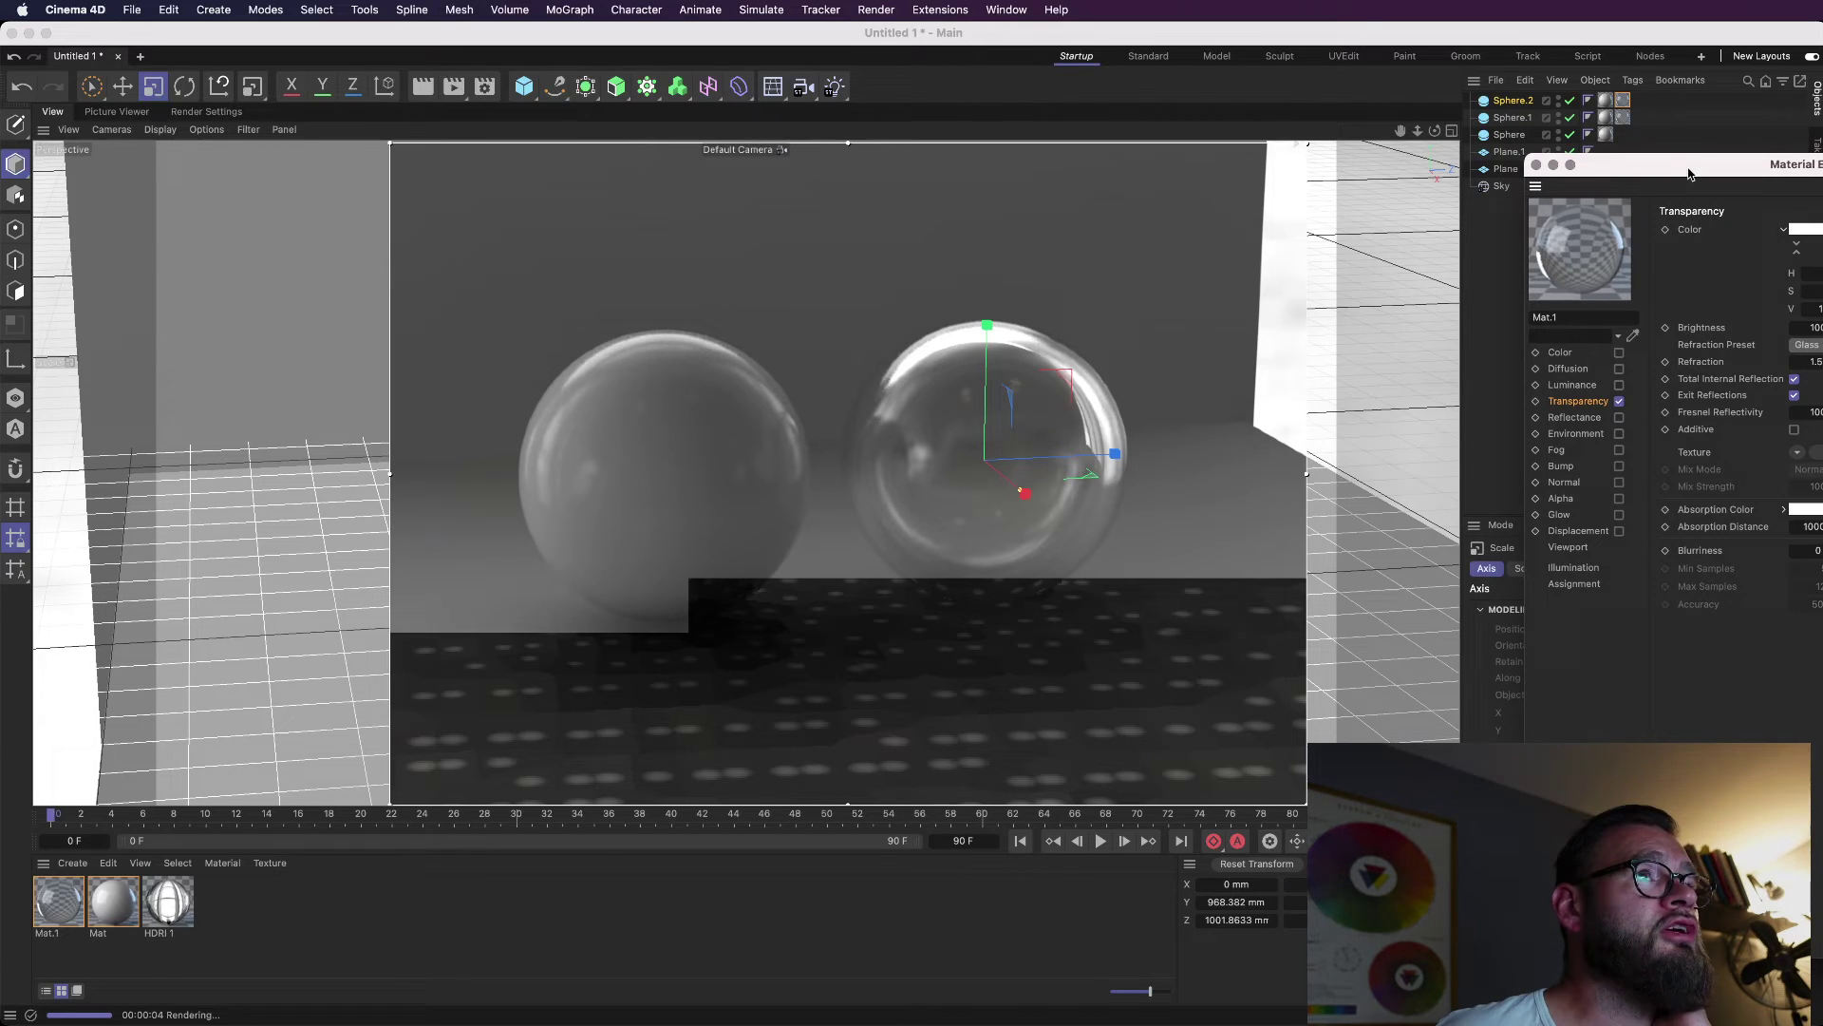
pyautogui.click(1537, 165)
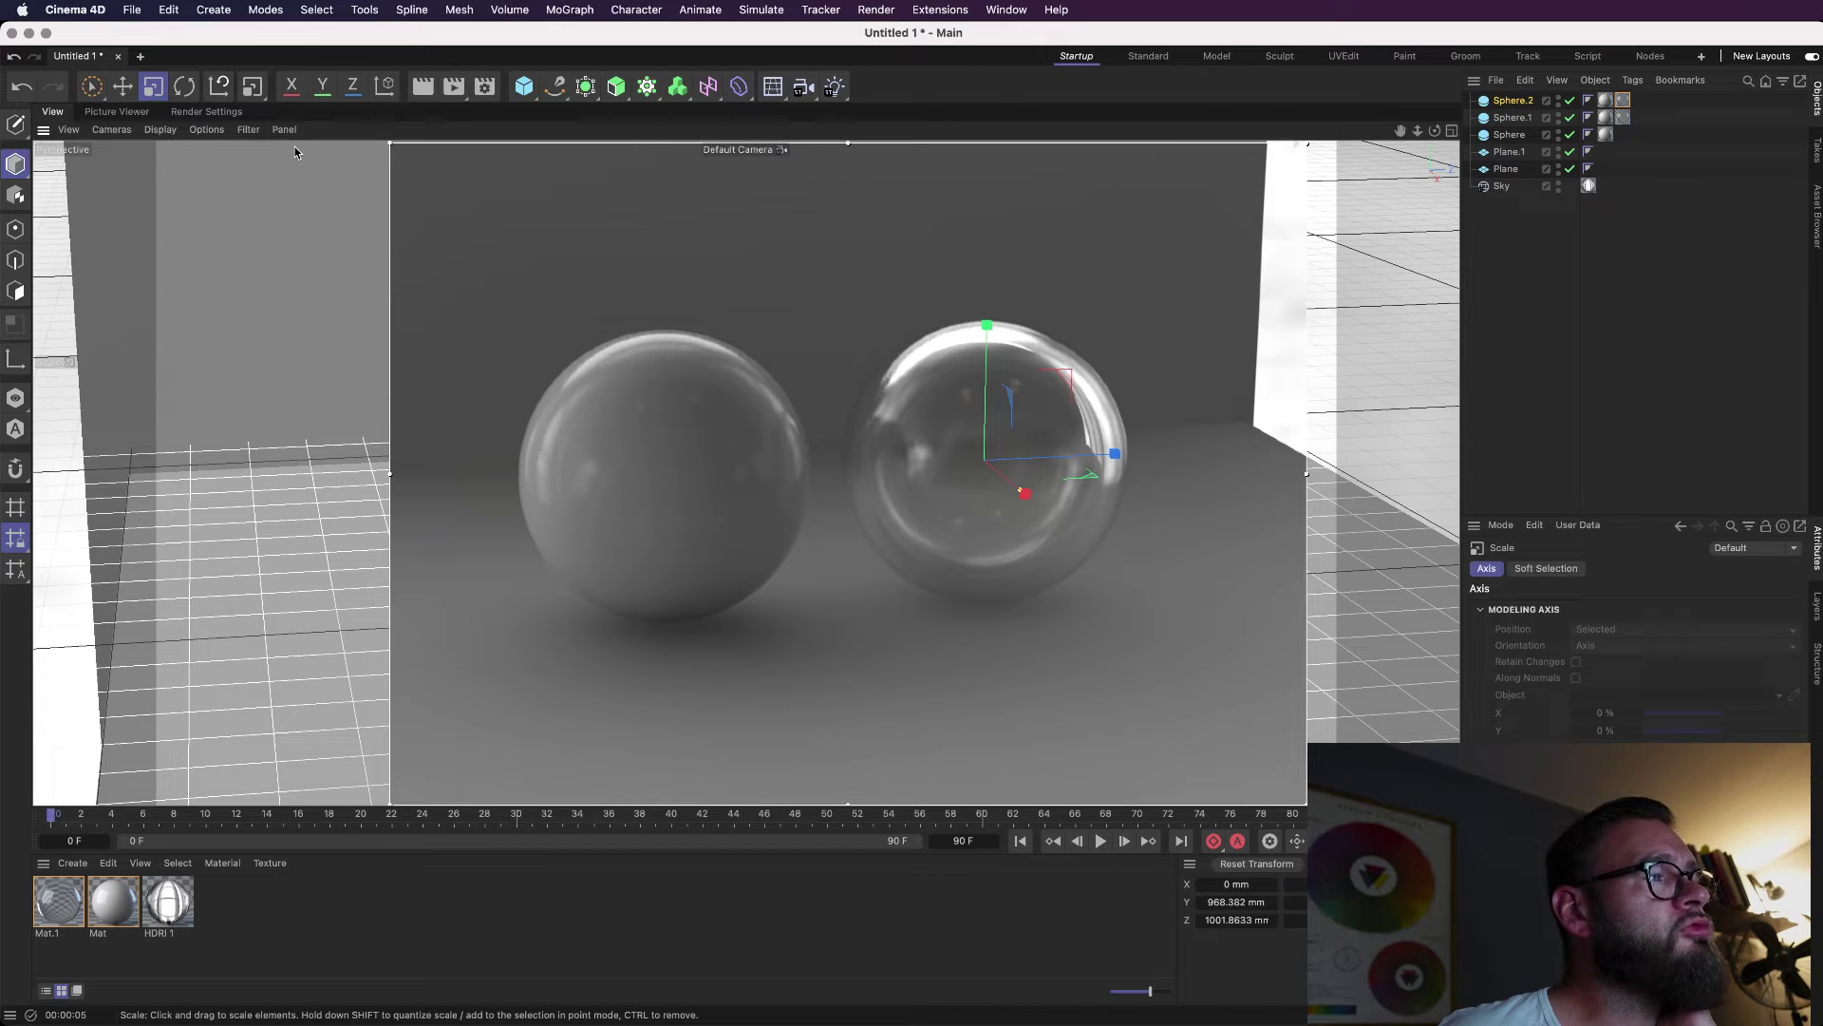
# Set Reflection Depth to 15 in the render Options and run a test render.
pyautogui.click(205, 111)
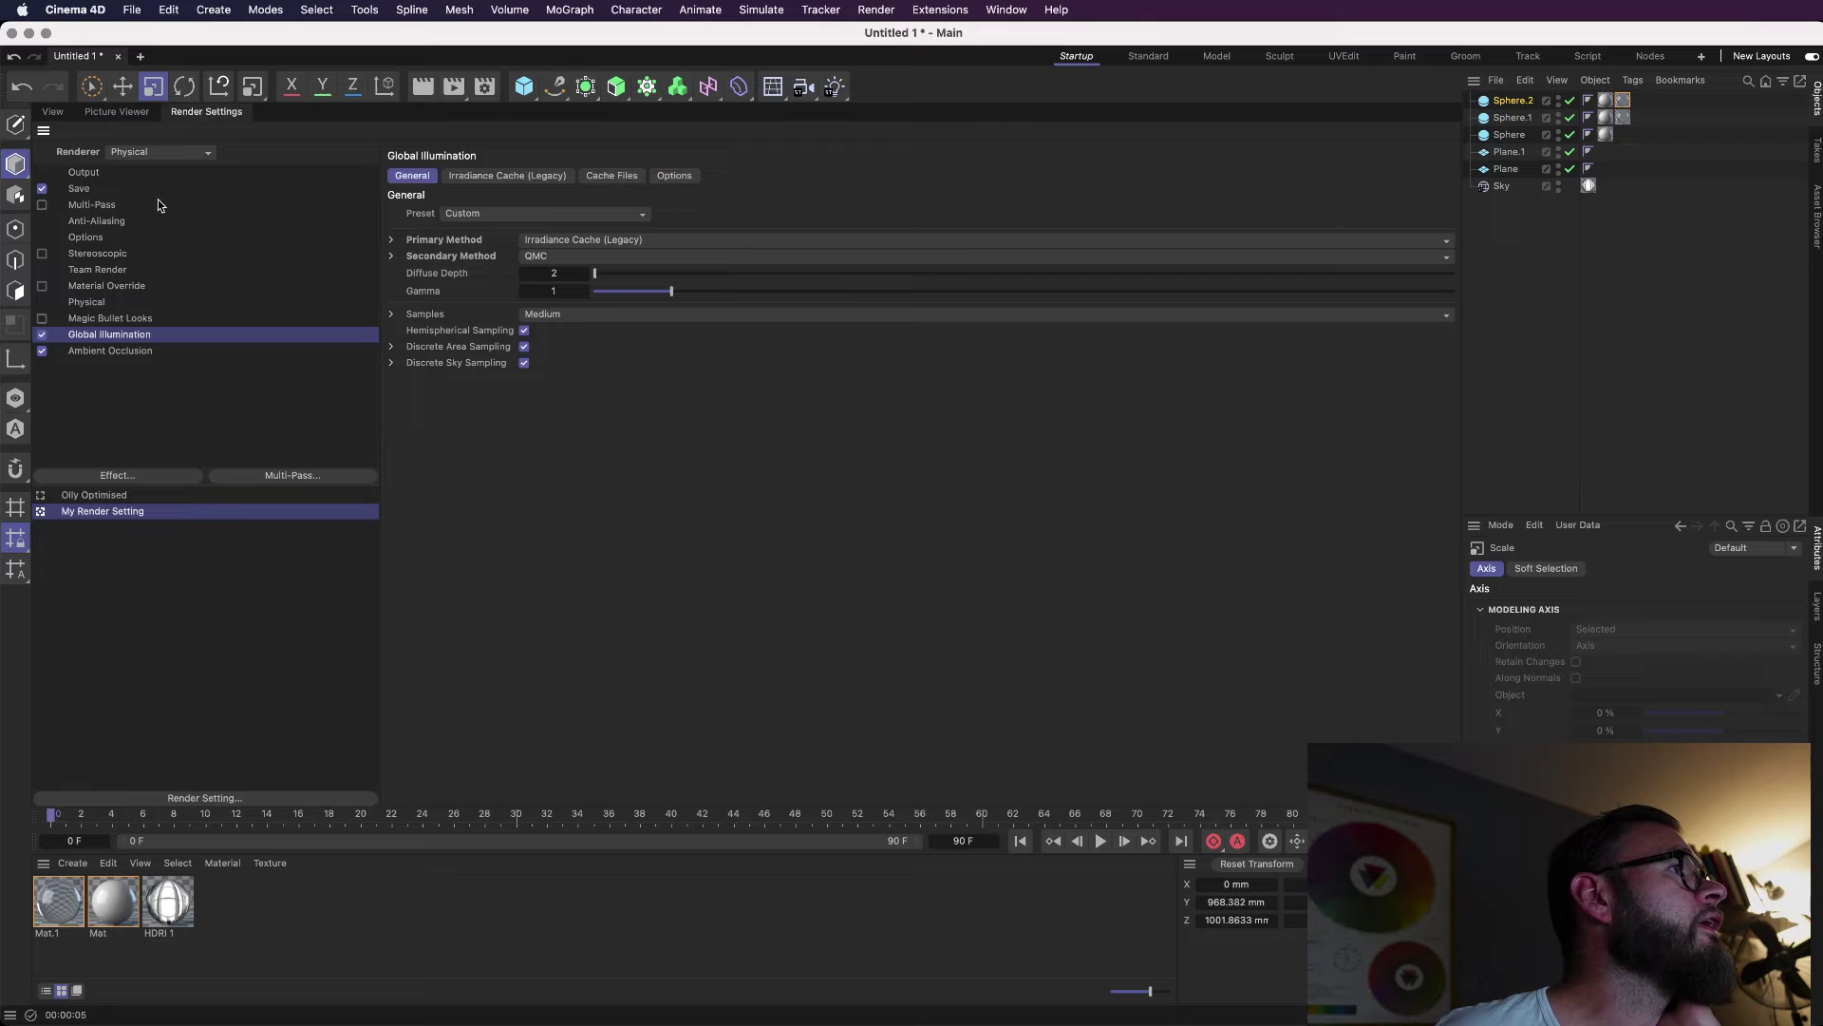
pyautogui.click(85, 237)
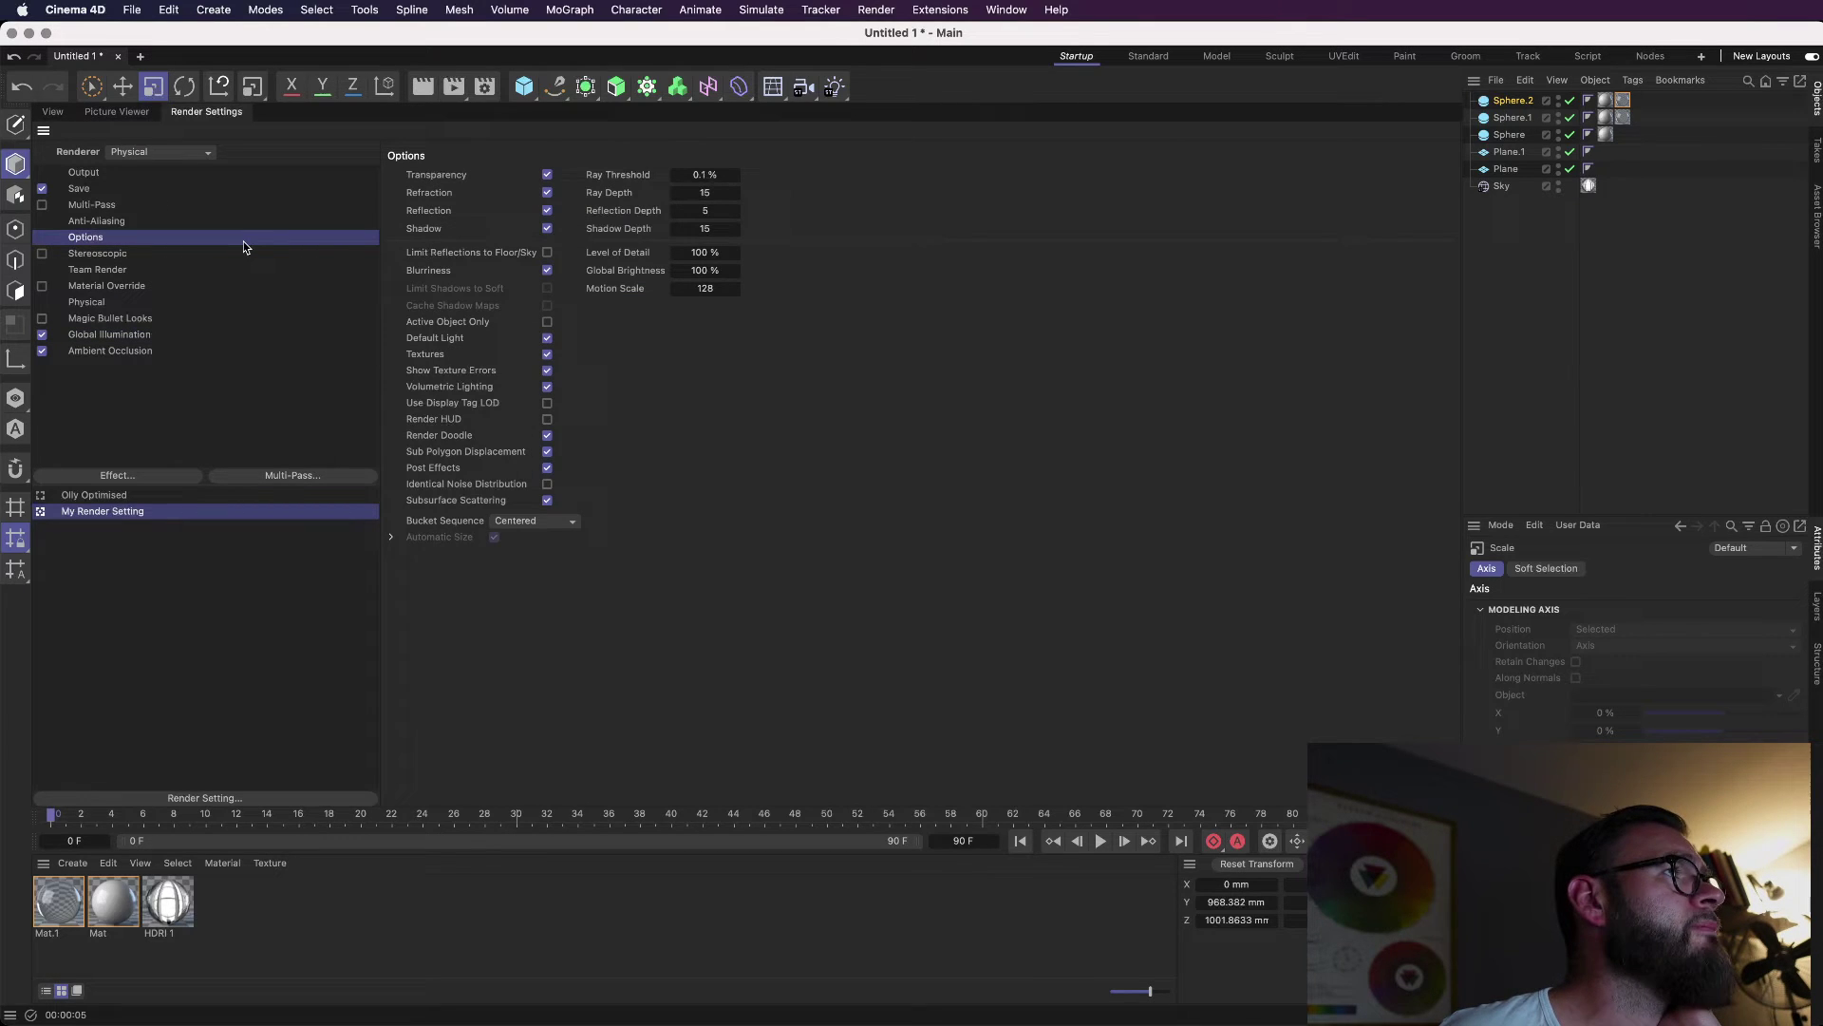
pyautogui.click(704, 210)
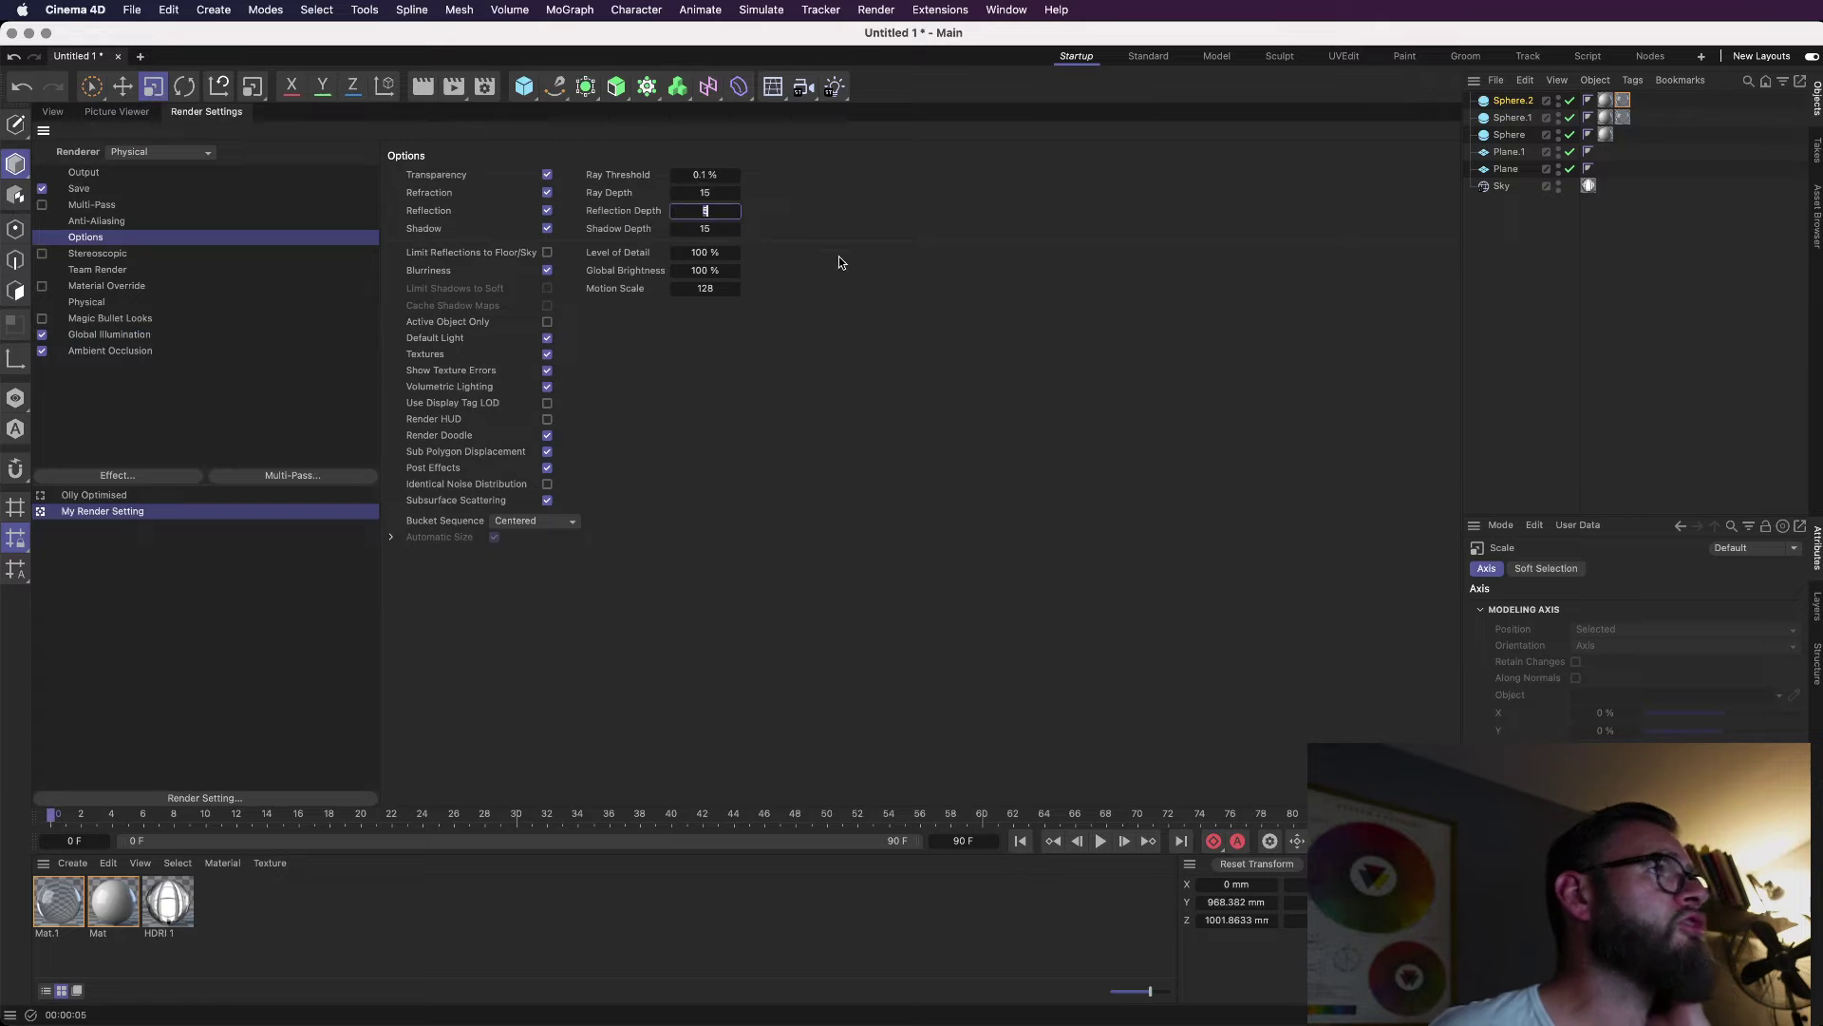
pyautogui.write('15')
pyautogui.press('Return')
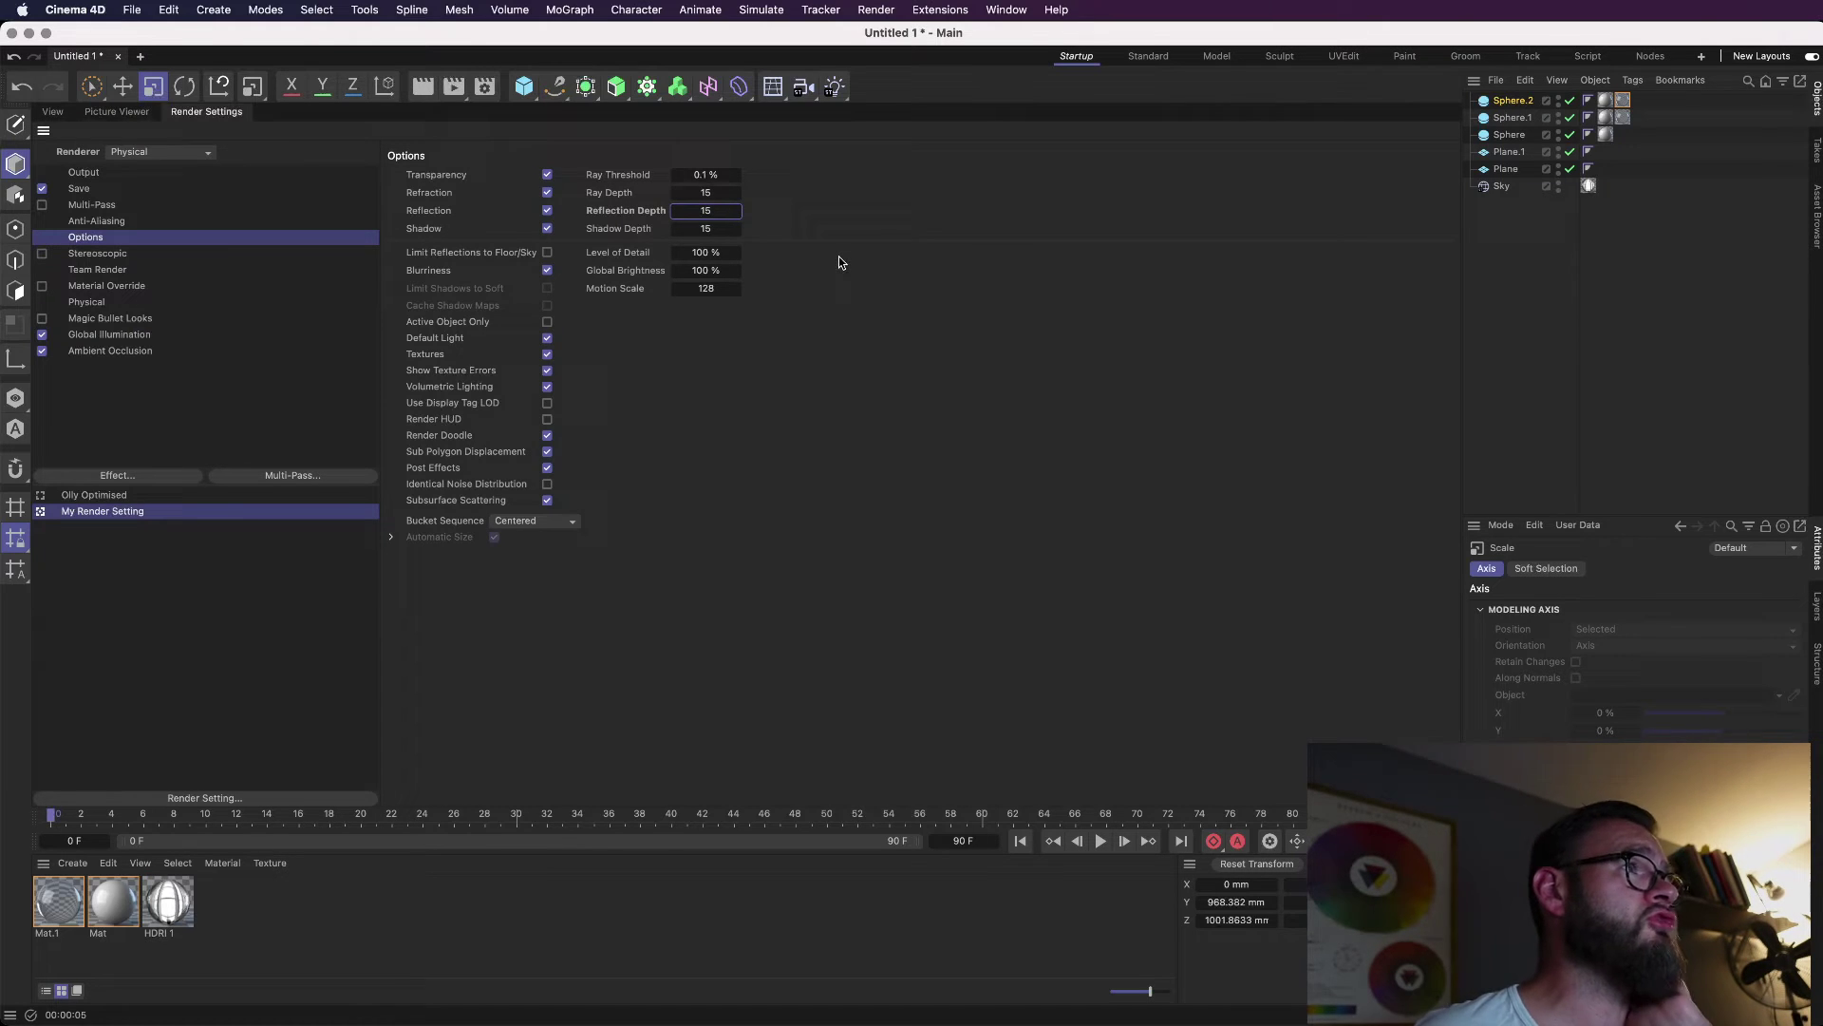
pyautogui.click(52, 112)
pyautogui.press('super+r')
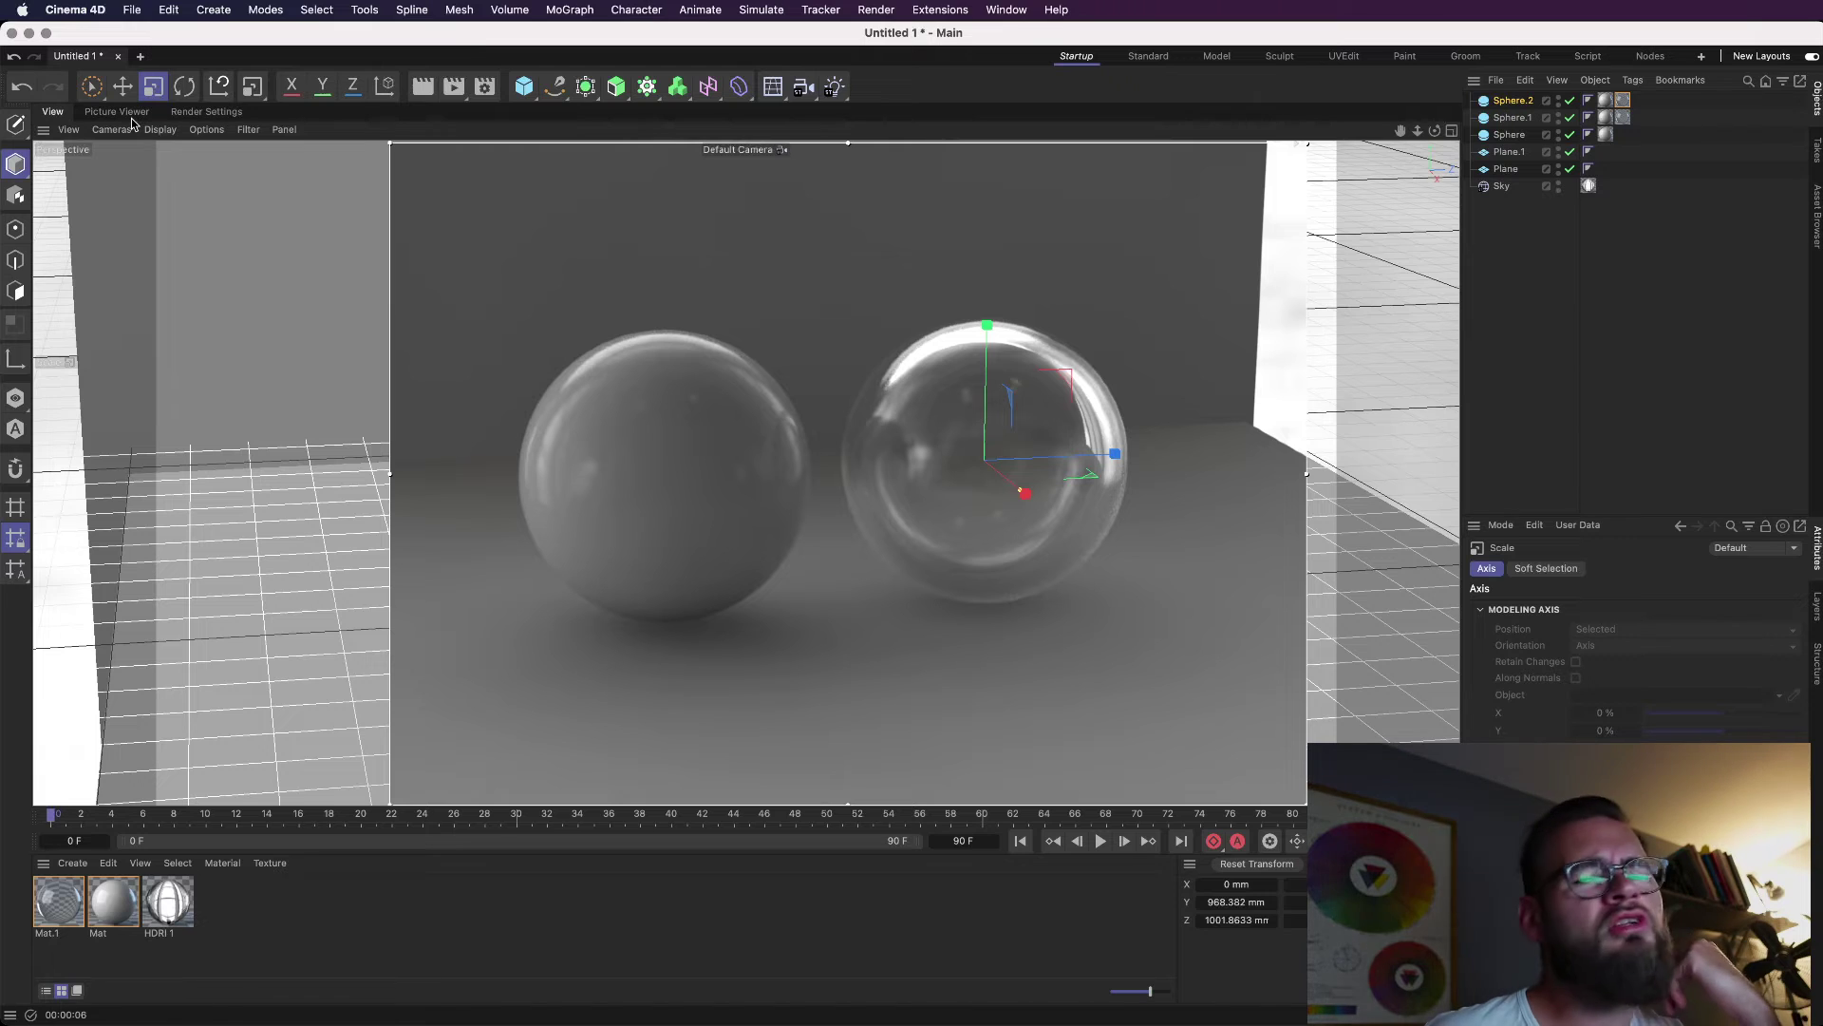
# Set Ray Depth 5, Shadow Depth 5, and Reflection Depth 8.
pyautogui.click(207, 112)
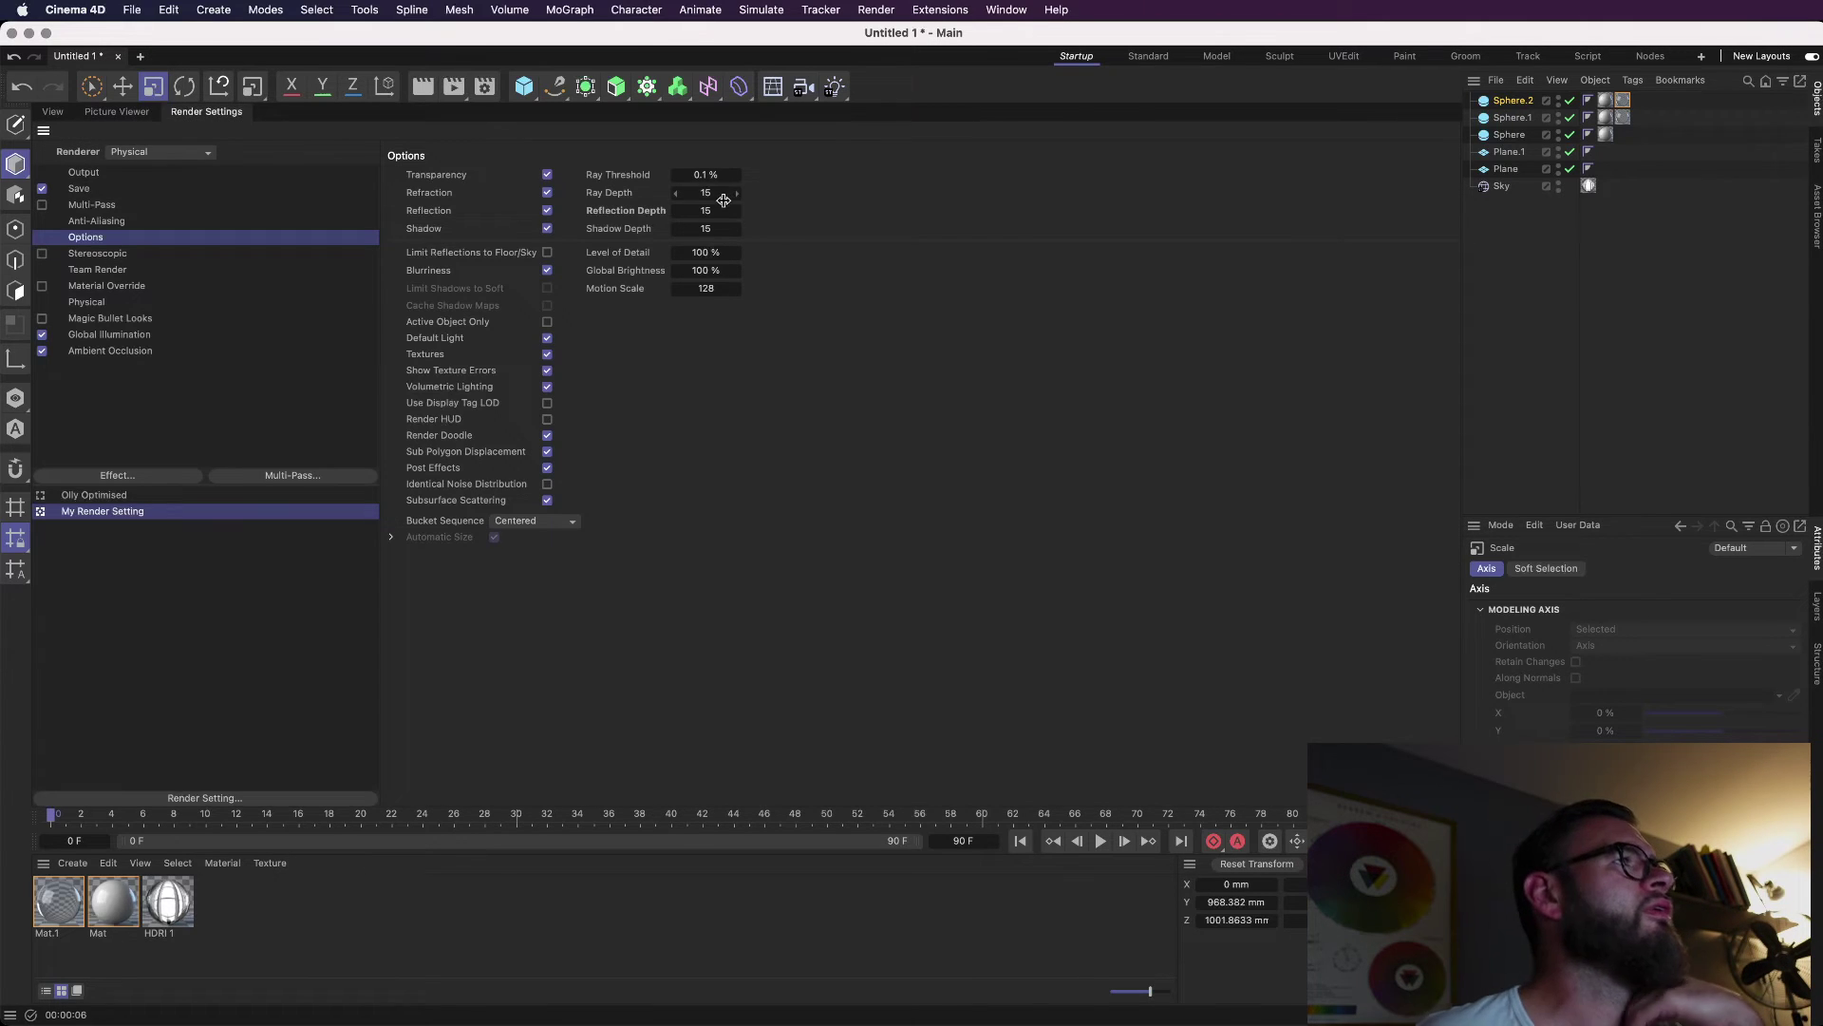
pyautogui.click(724, 197)
pyautogui.write('5')
pyautogui.press('Return')
pyautogui.press('Tab')
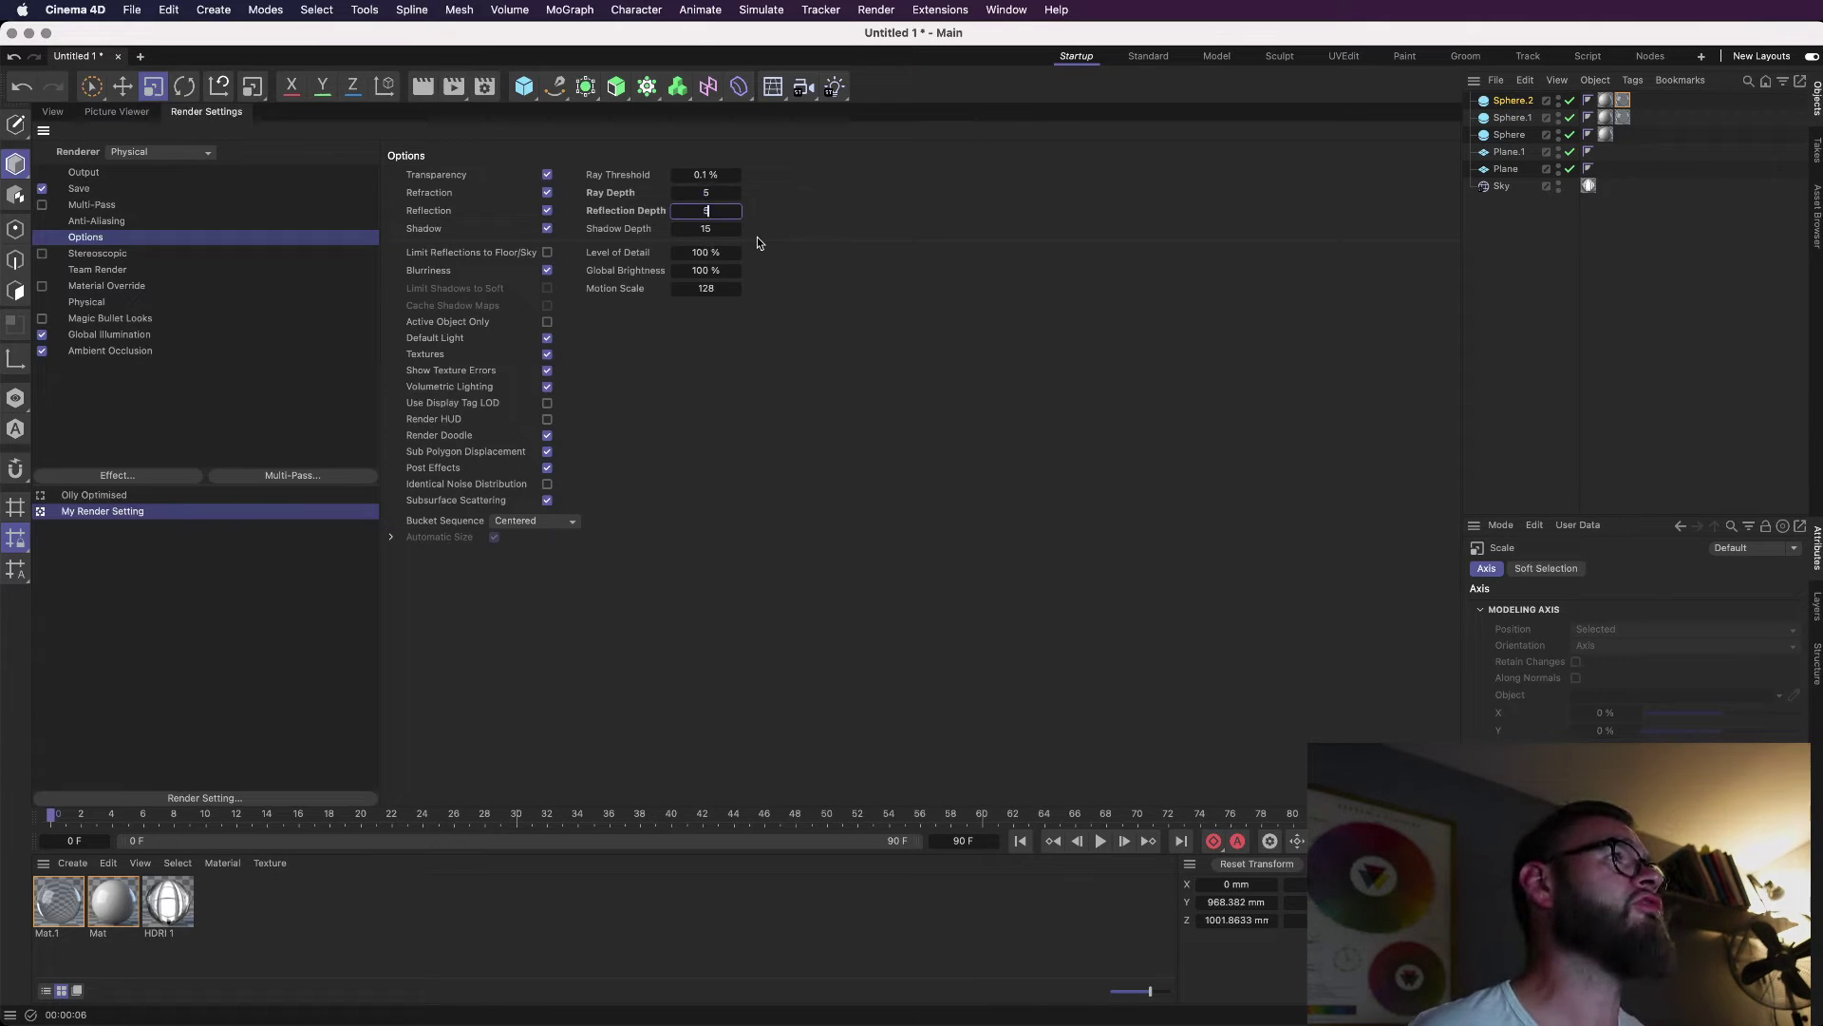
pyautogui.write('5')
pyautogui.press('Return')
pyautogui.press('Tab')
pyautogui.write('5')
pyautogui.press('Return')
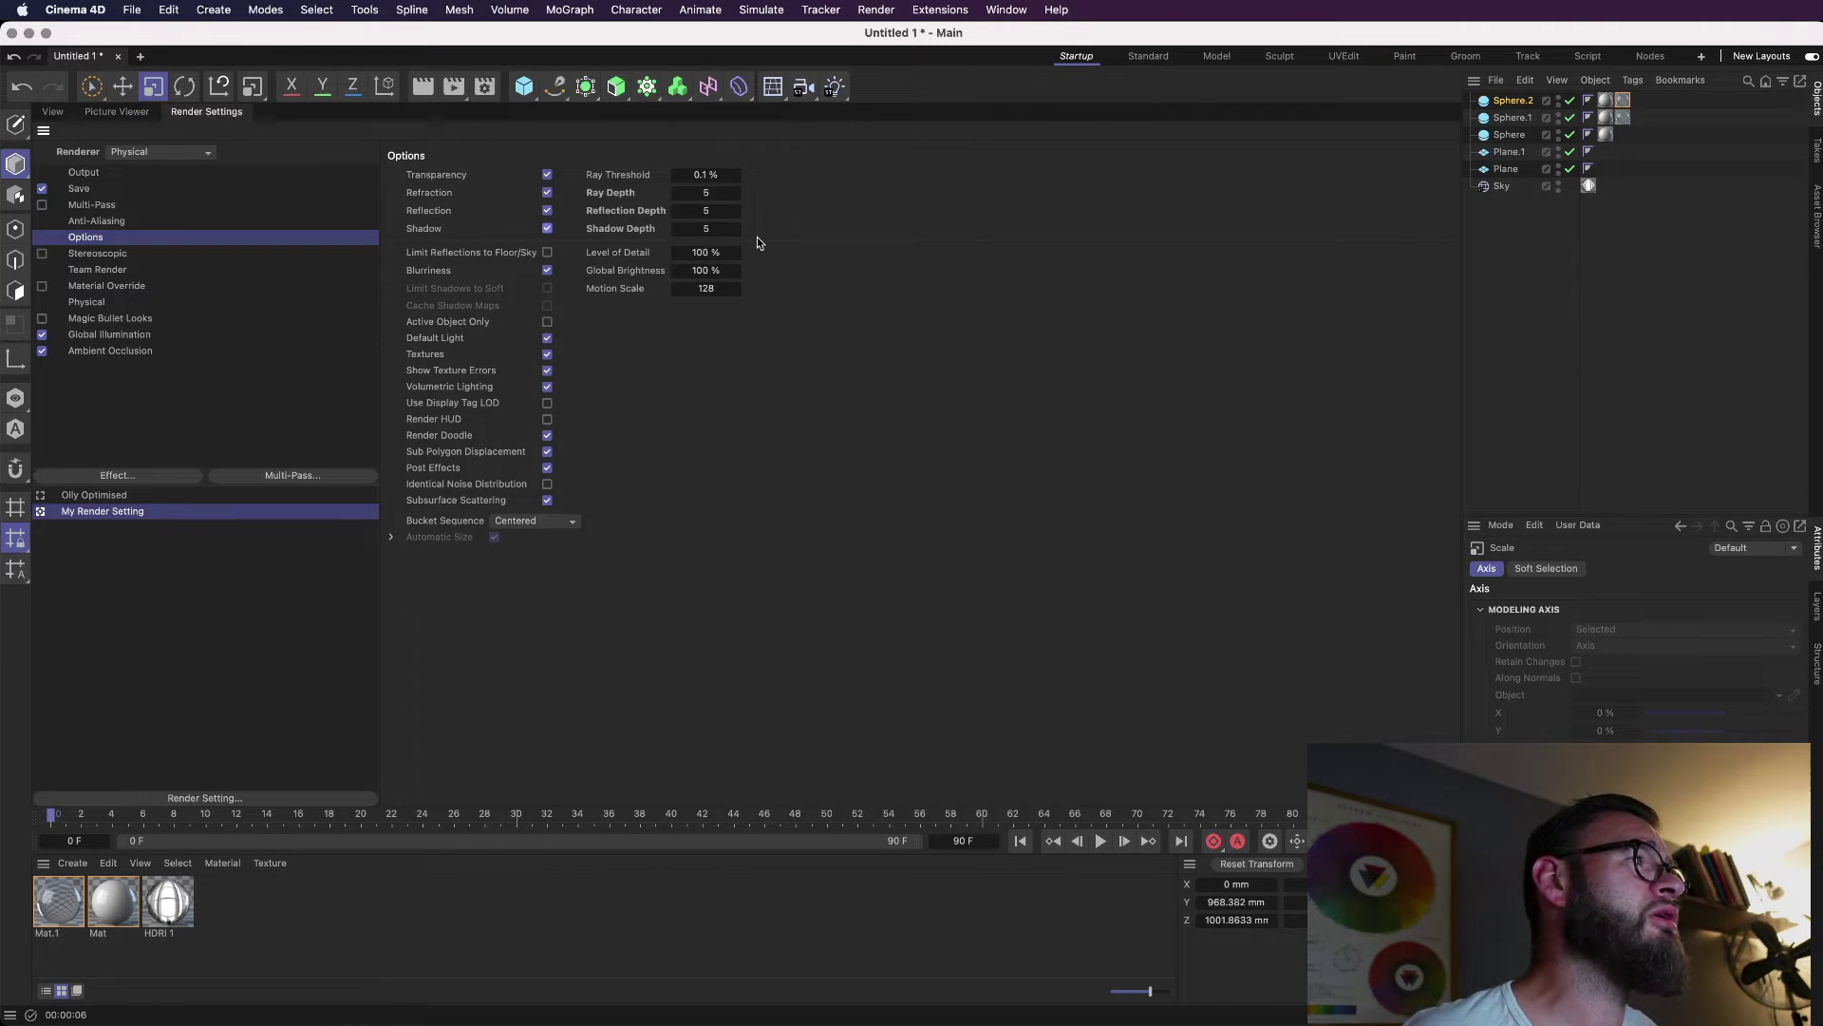
pyautogui.hotkey('shift', 'Tab')
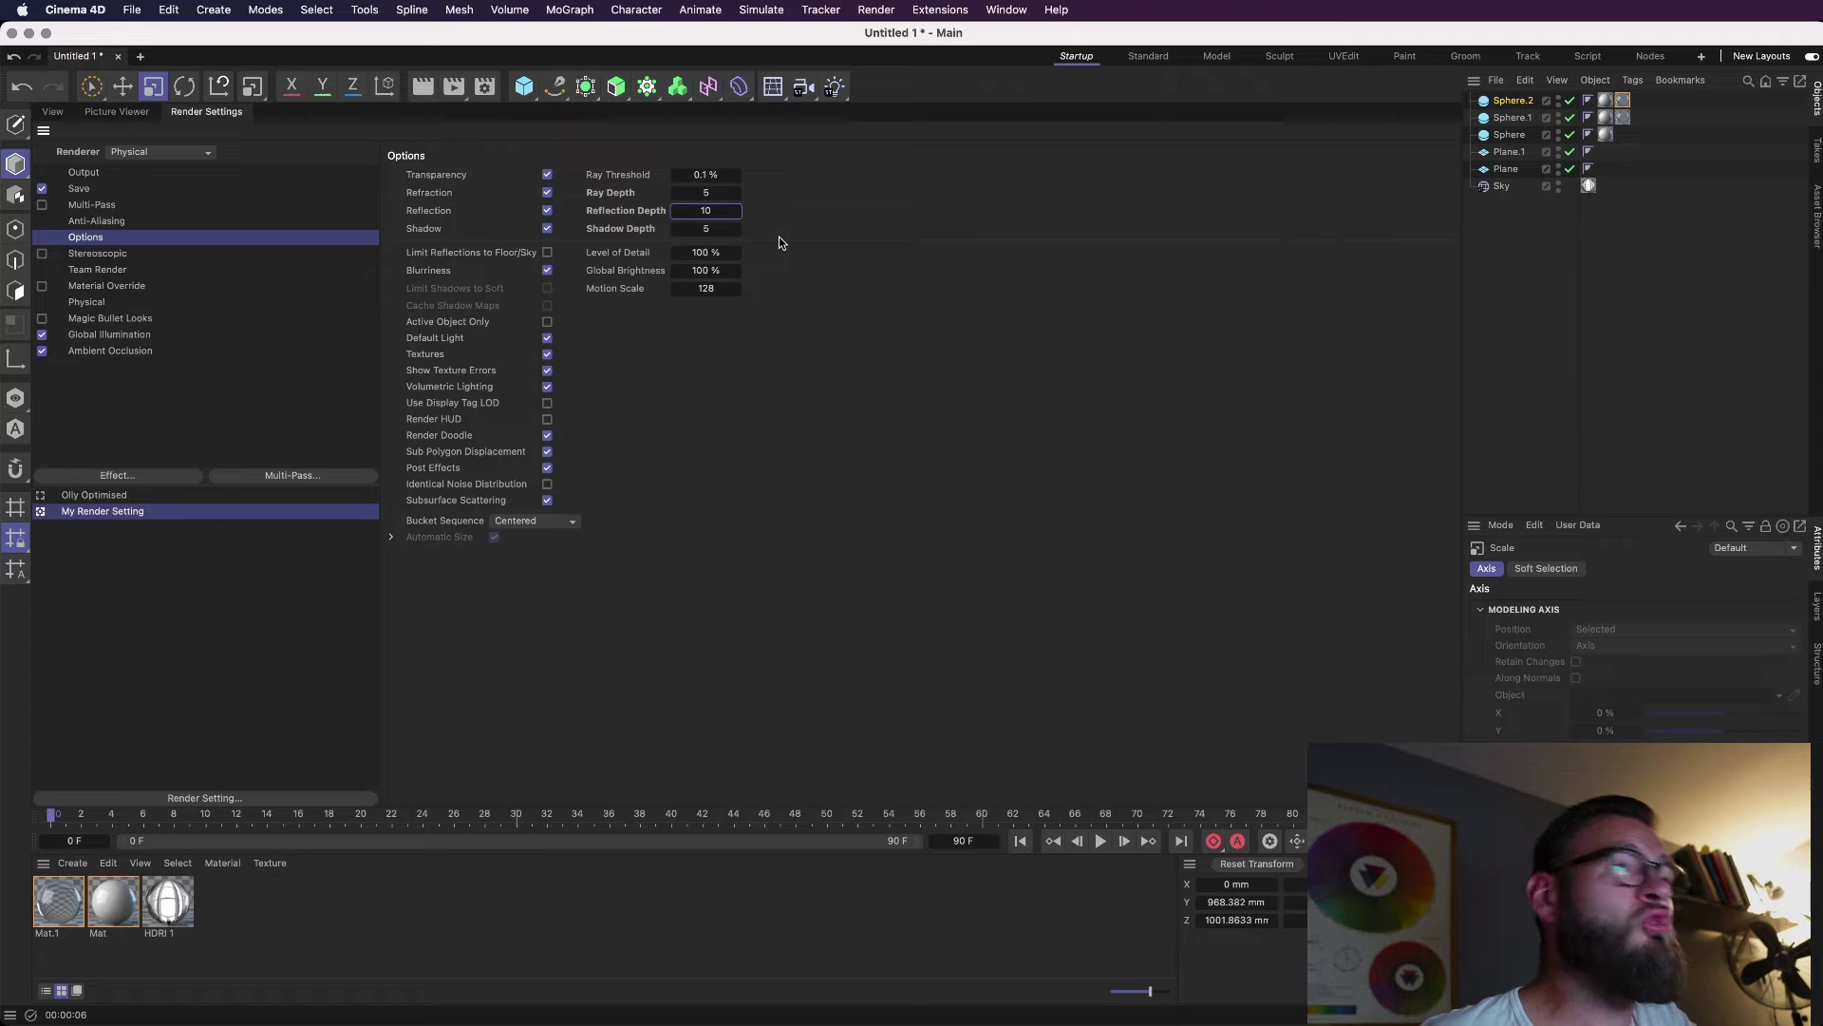
pyautogui.click(729, 212)
pyautogui.write('8')
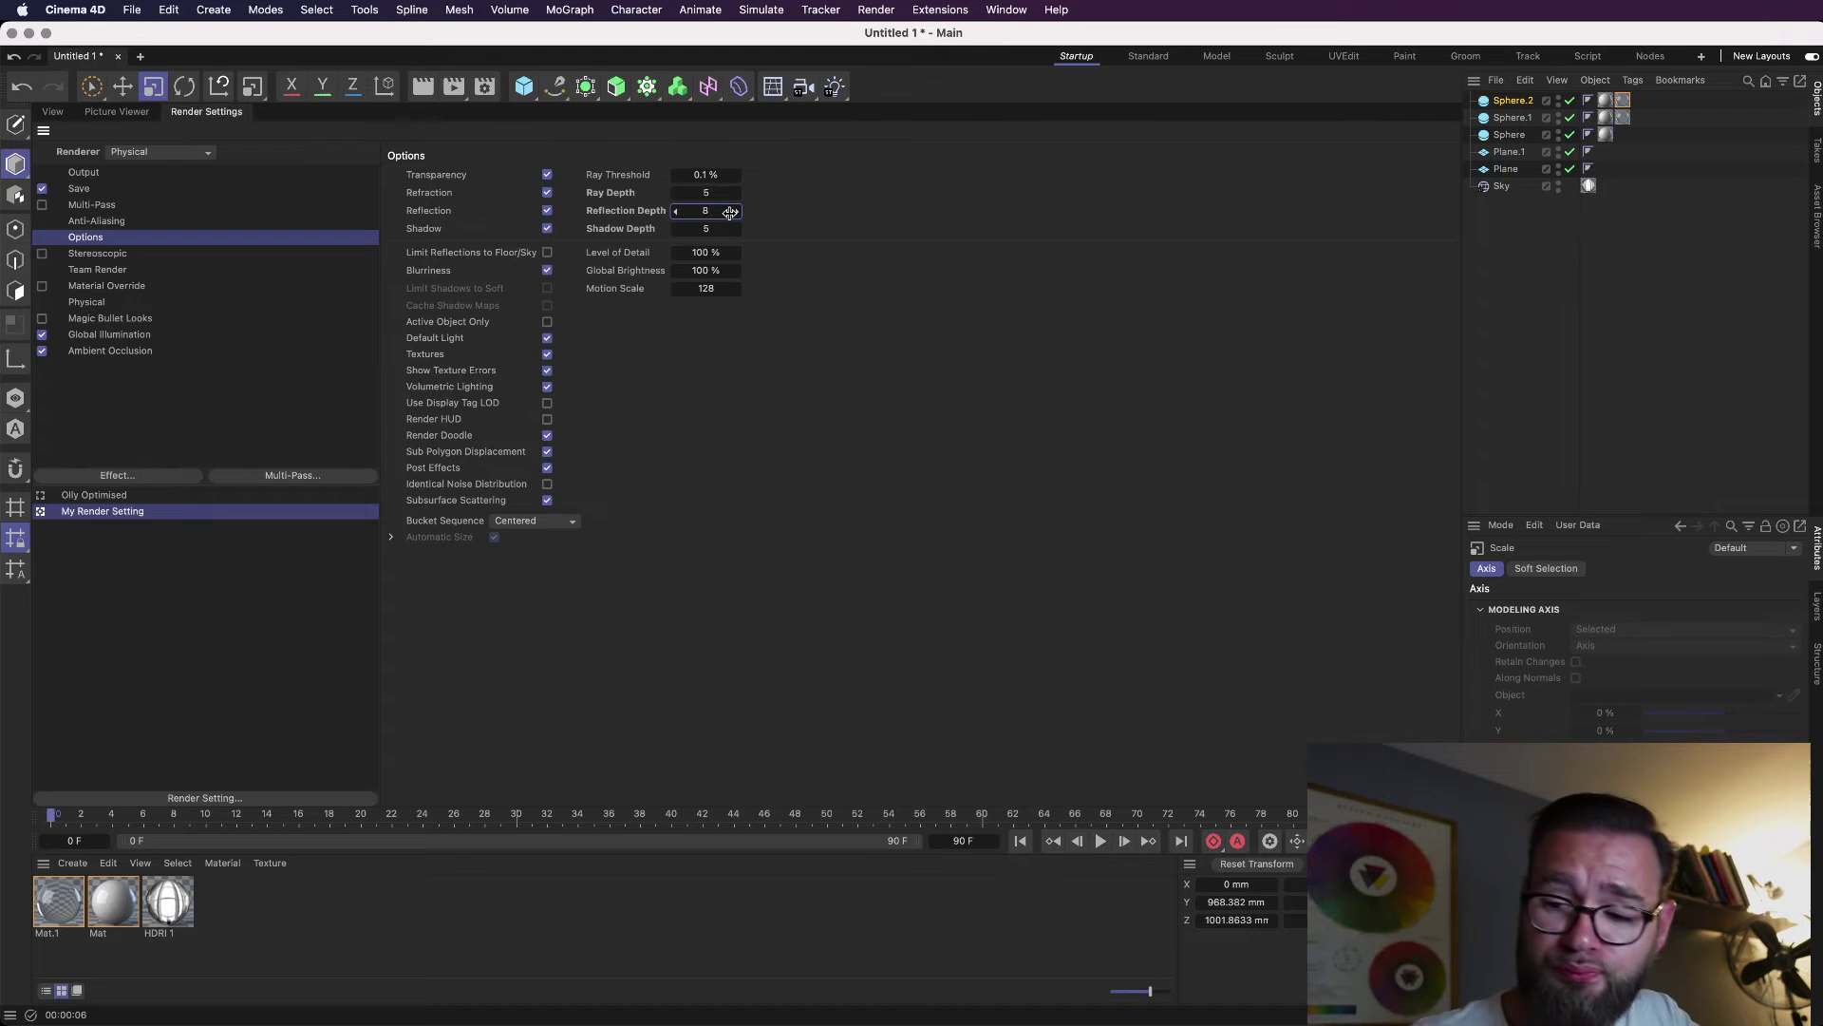
# Lower interactive render quality, check the render history, then reopen the render settings.
pyautogui.click(38, 110)
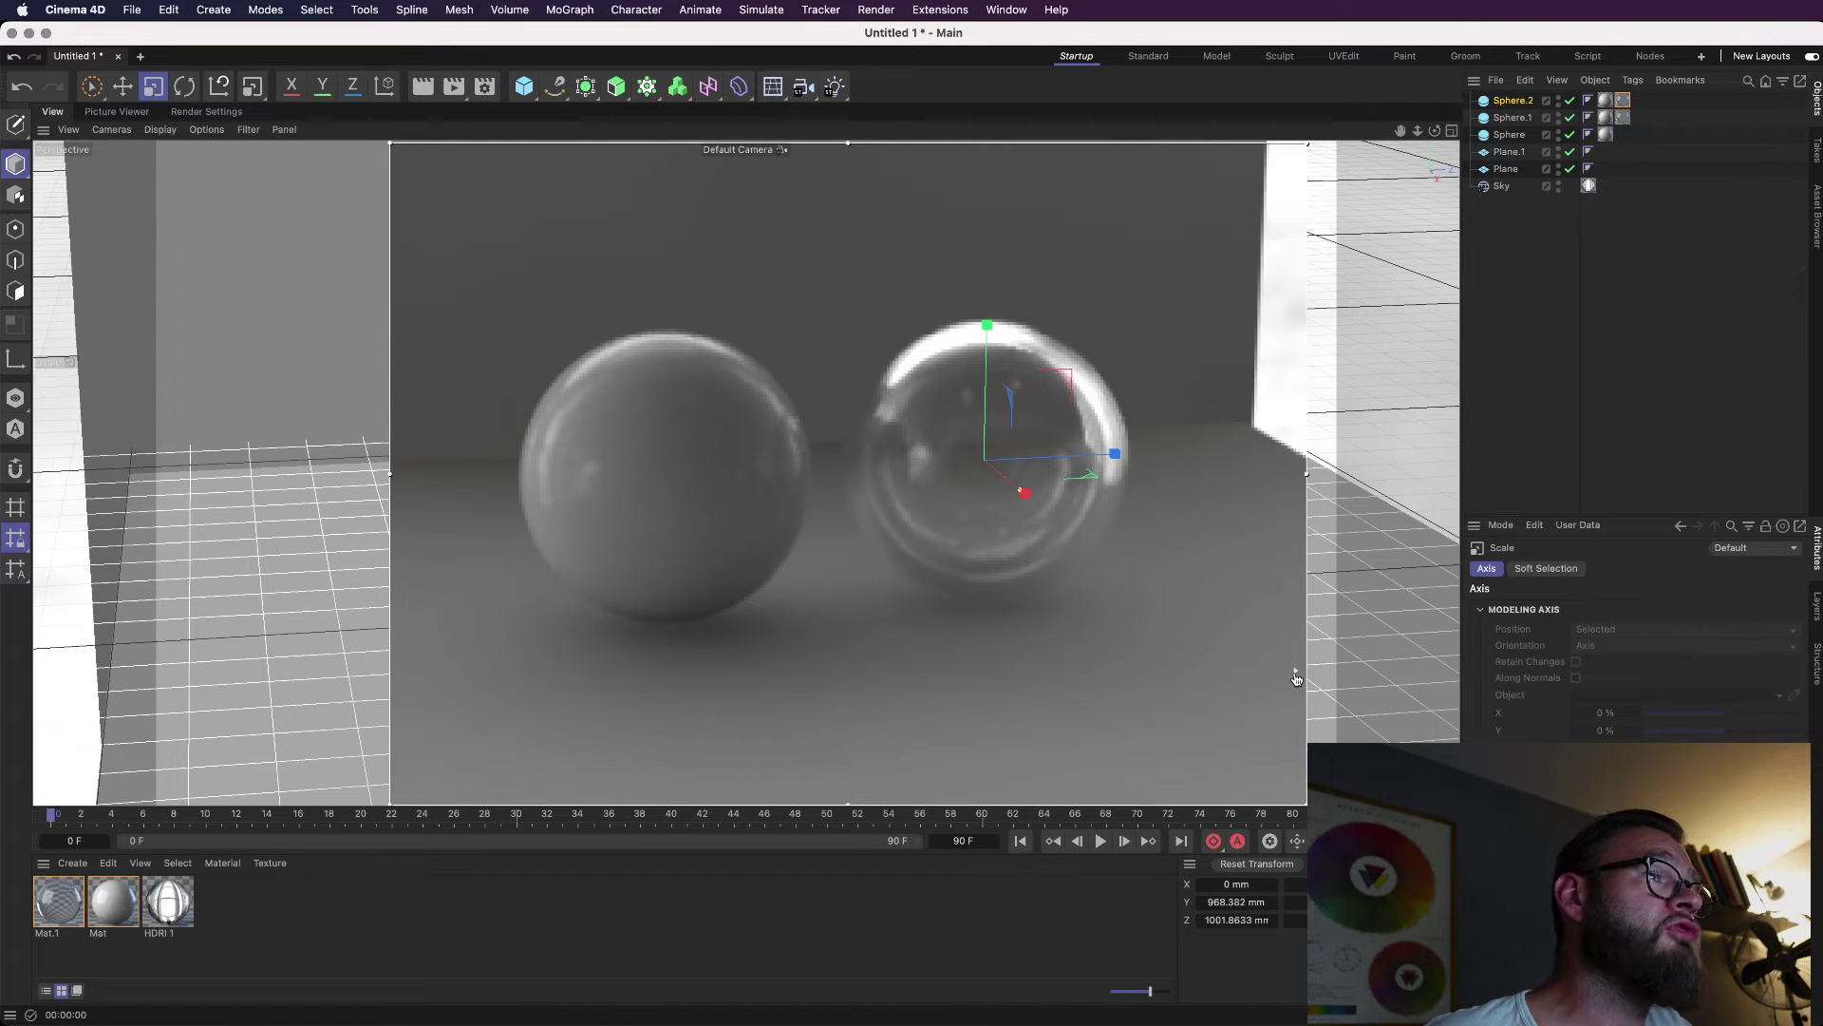
pyautogui.moveTo(1296, 677); pyautogui.dragTo(1297, 229)
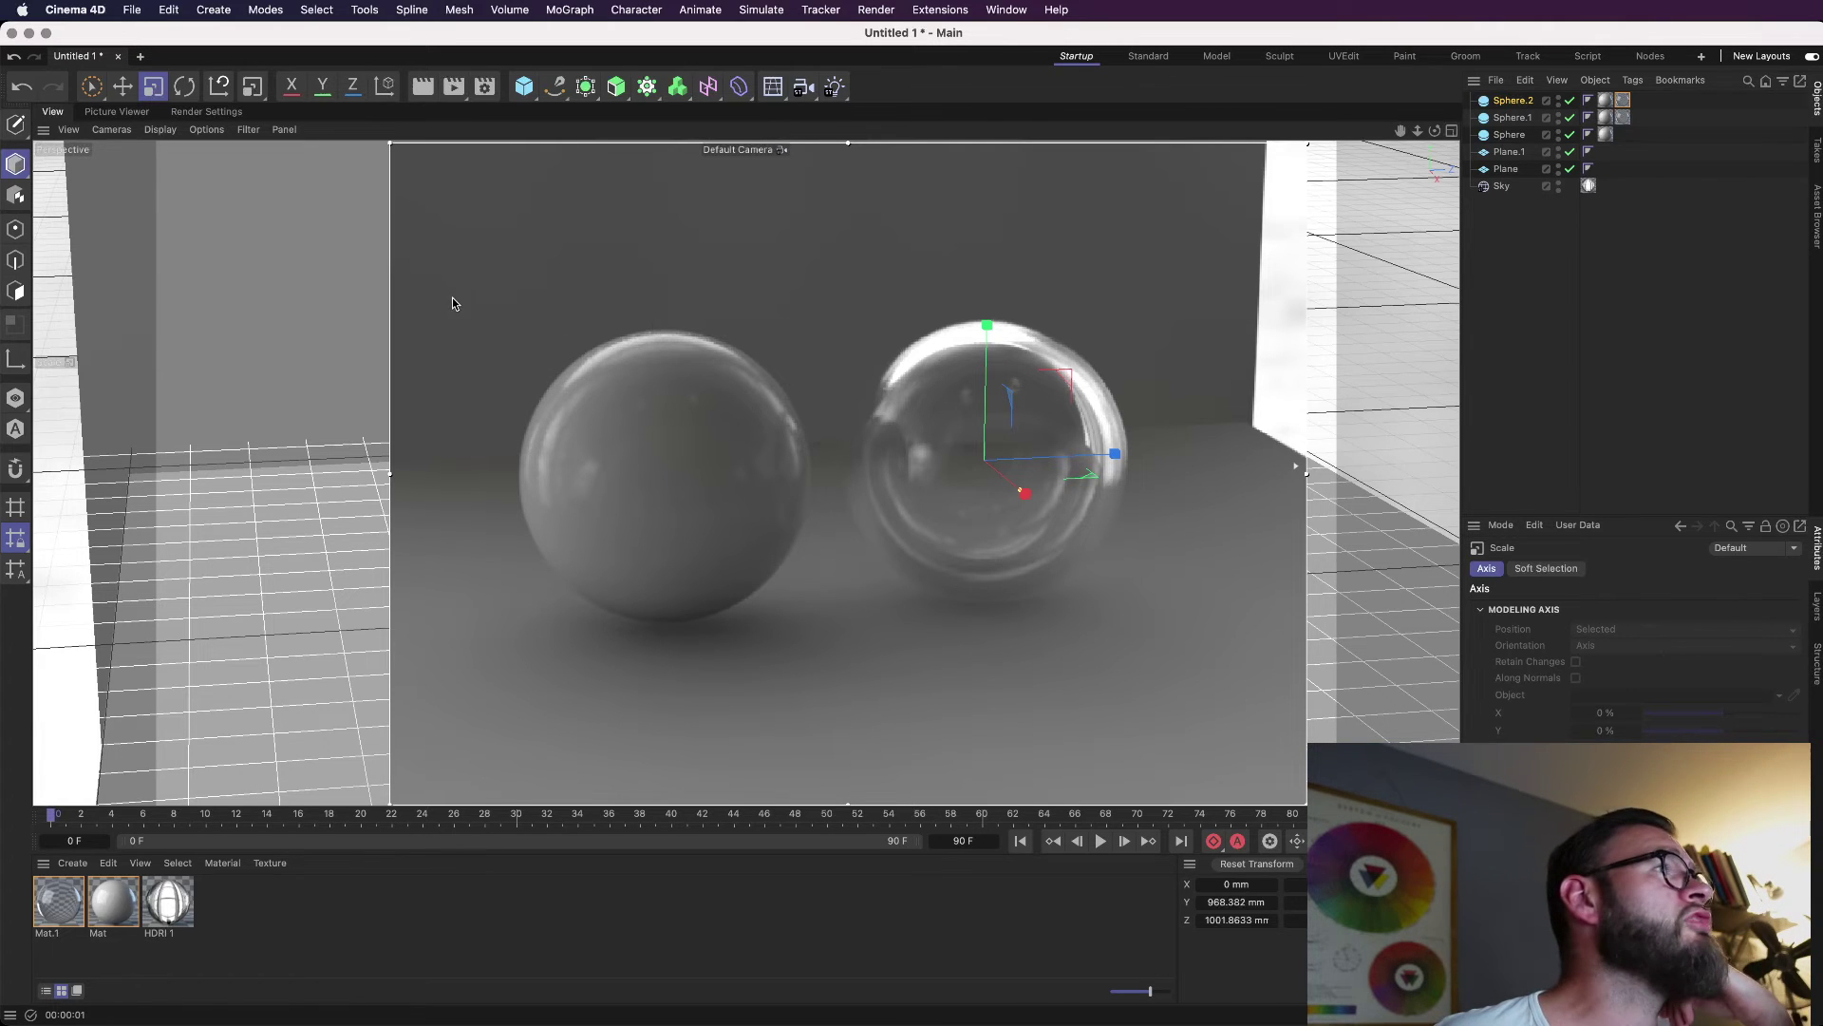
pyautogui.click(95, 112)
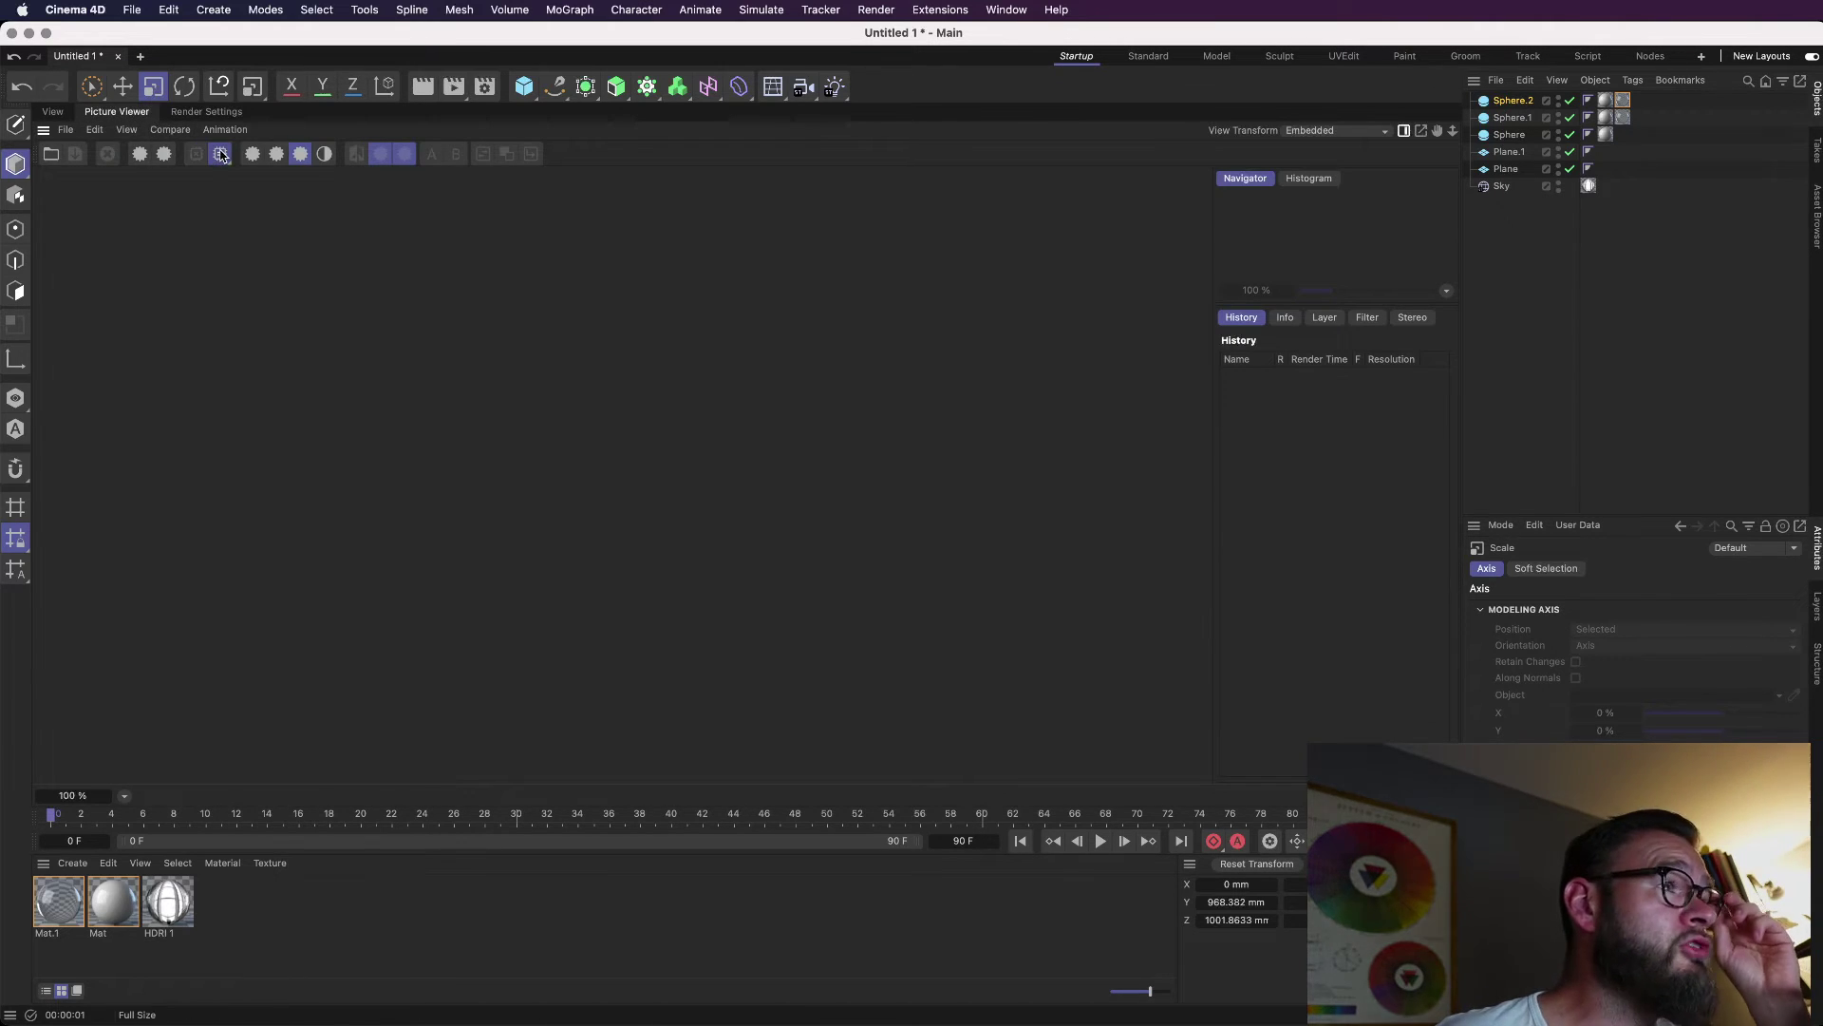
pyautogui.click(50, 112)
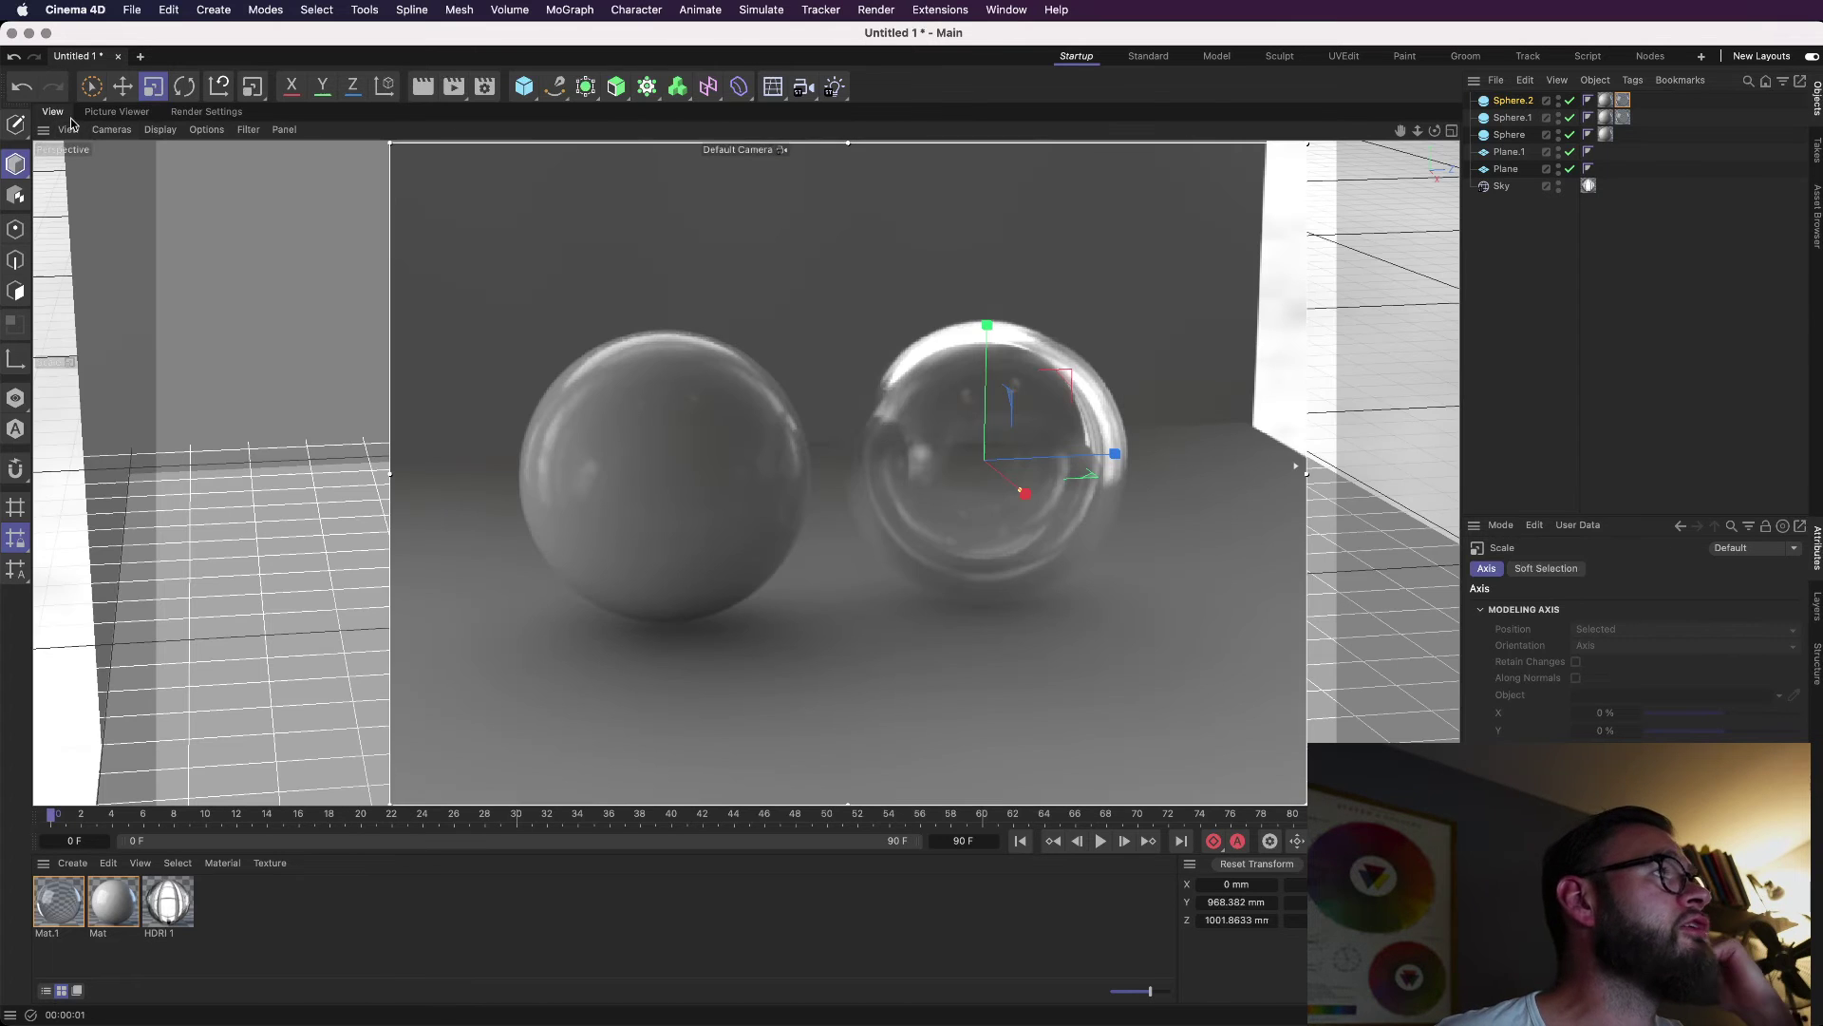
pyautogui.click(207, 112)
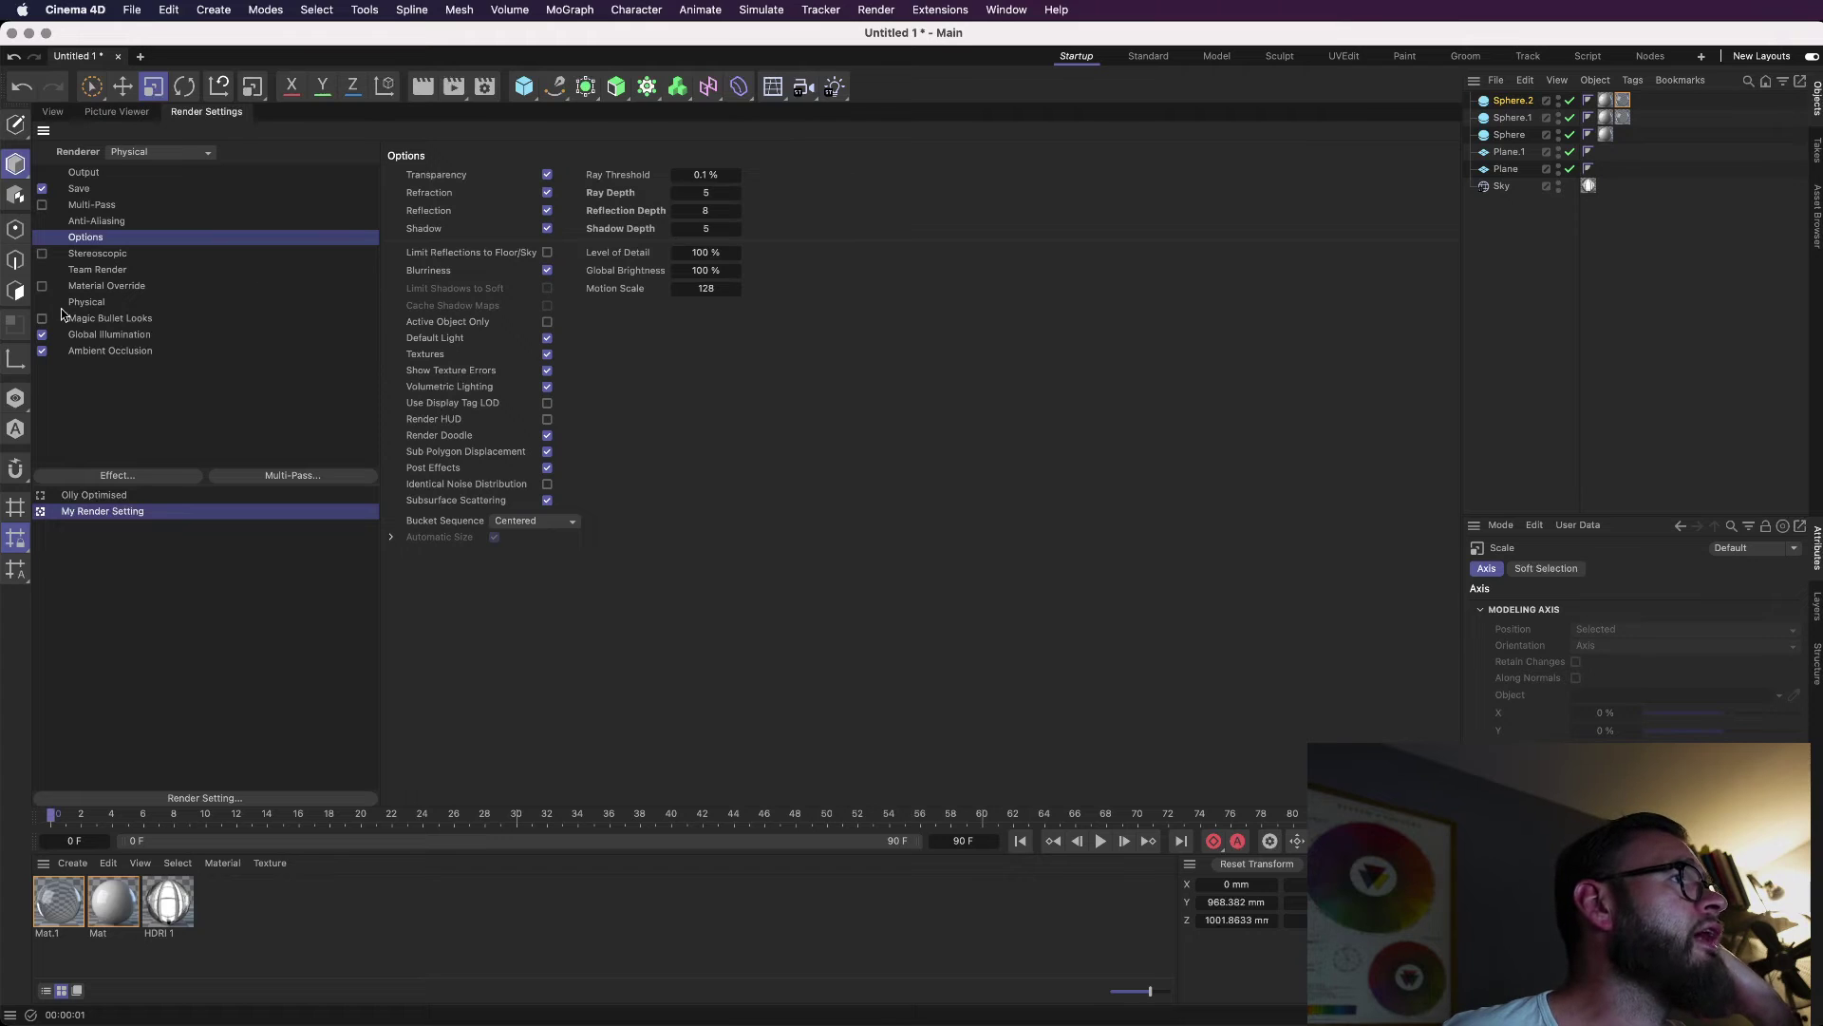
# Keep the Physical sampler on Adaptive with Medium sampling quality, then select the optimised setting.
pyautogui.click(85, 304)
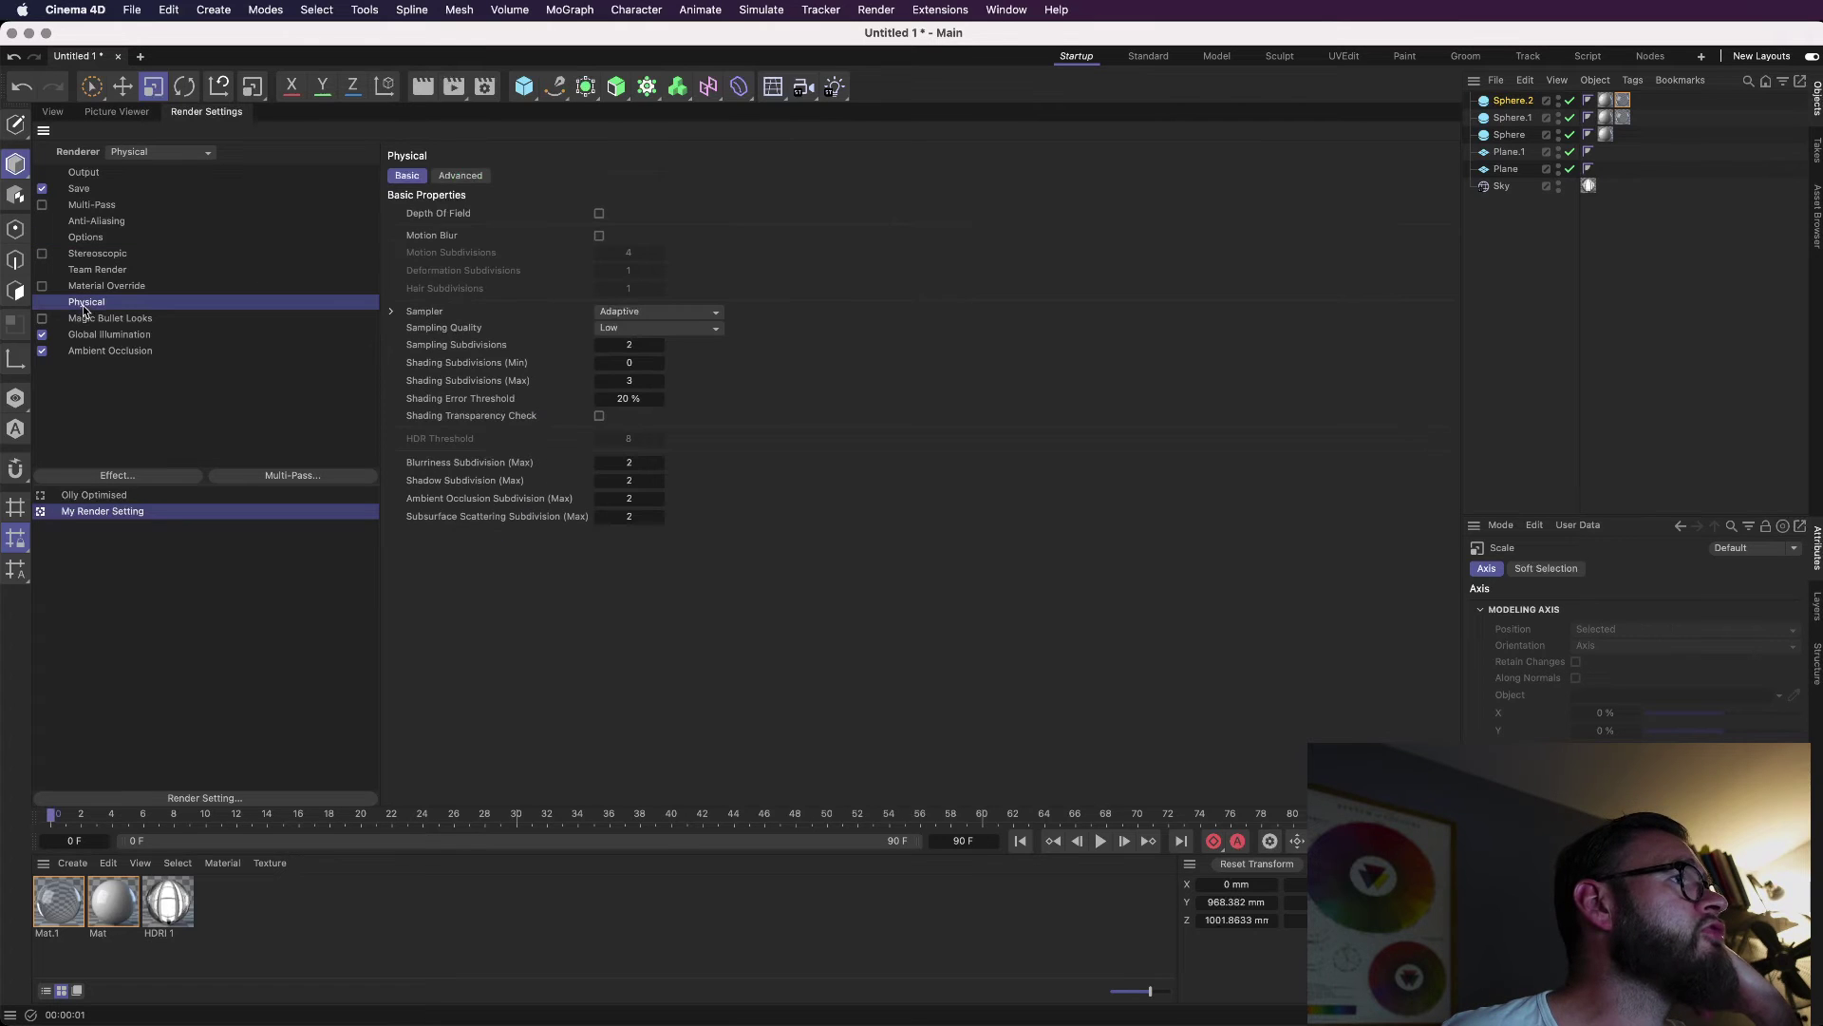
pyautogui.click(704, 313)
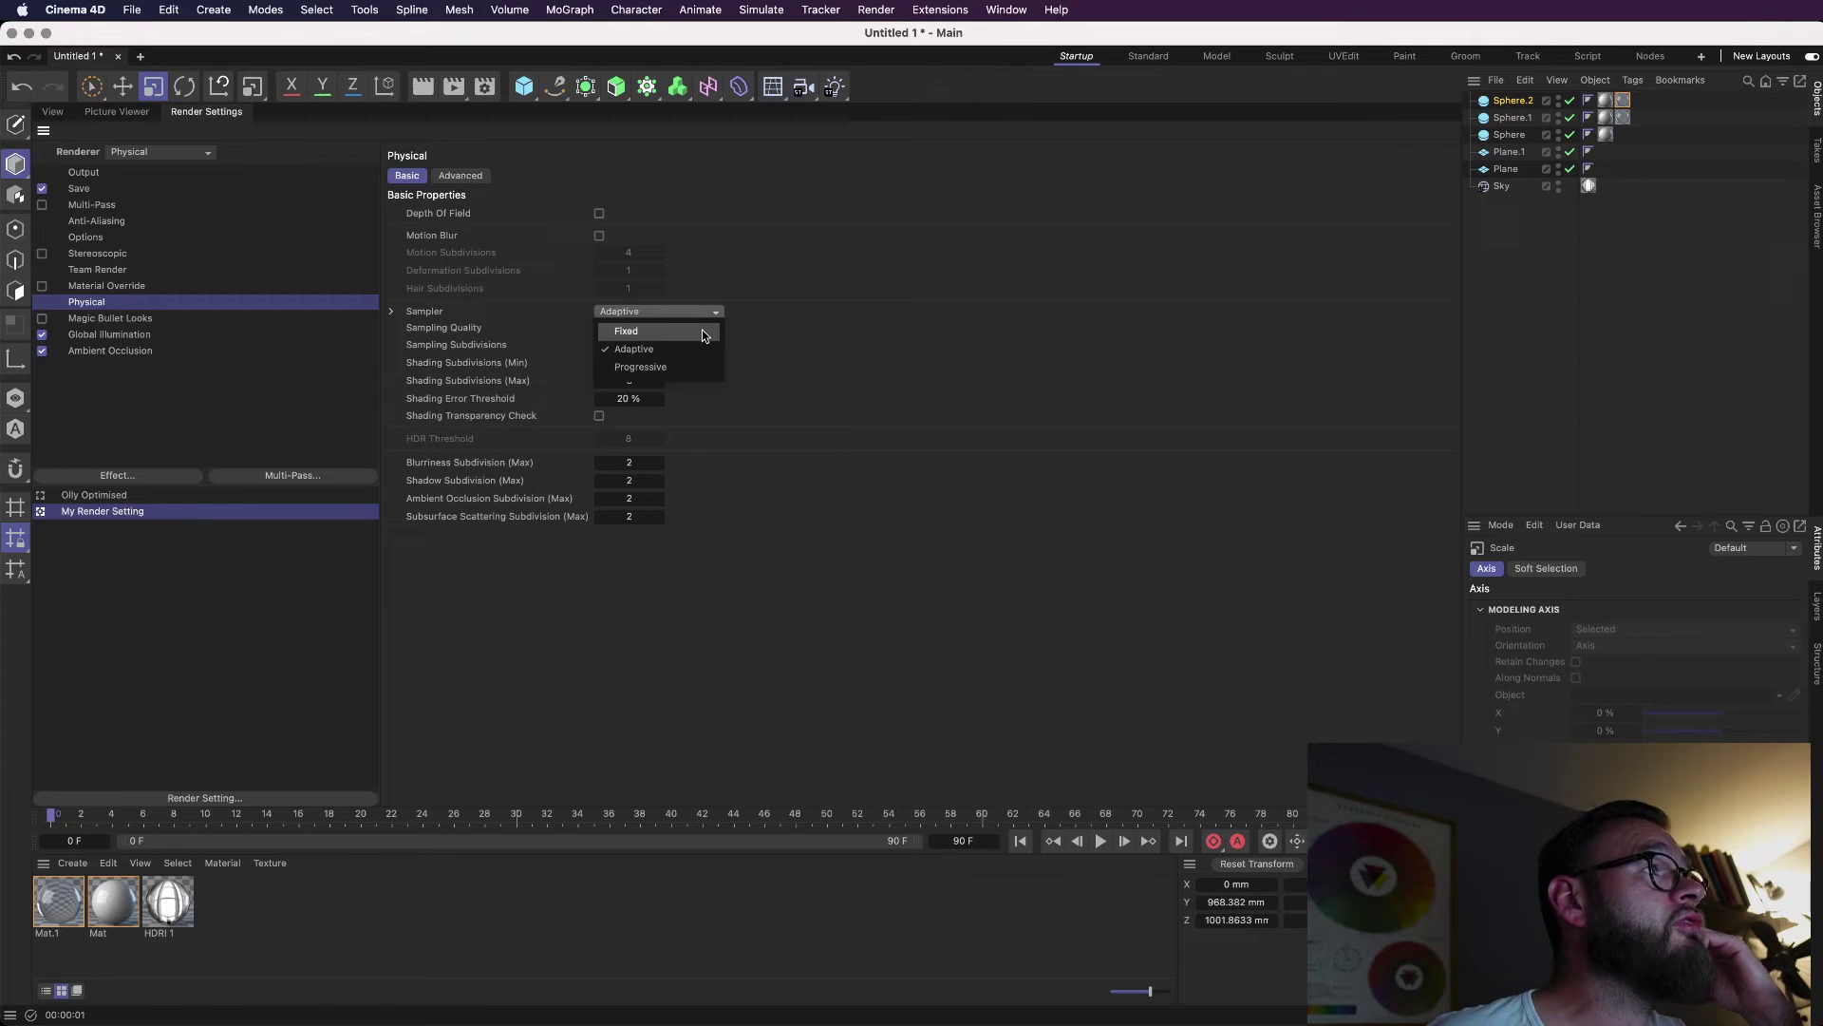
pyautogui.click(703, 329)
pyautogui.click(656, 328)
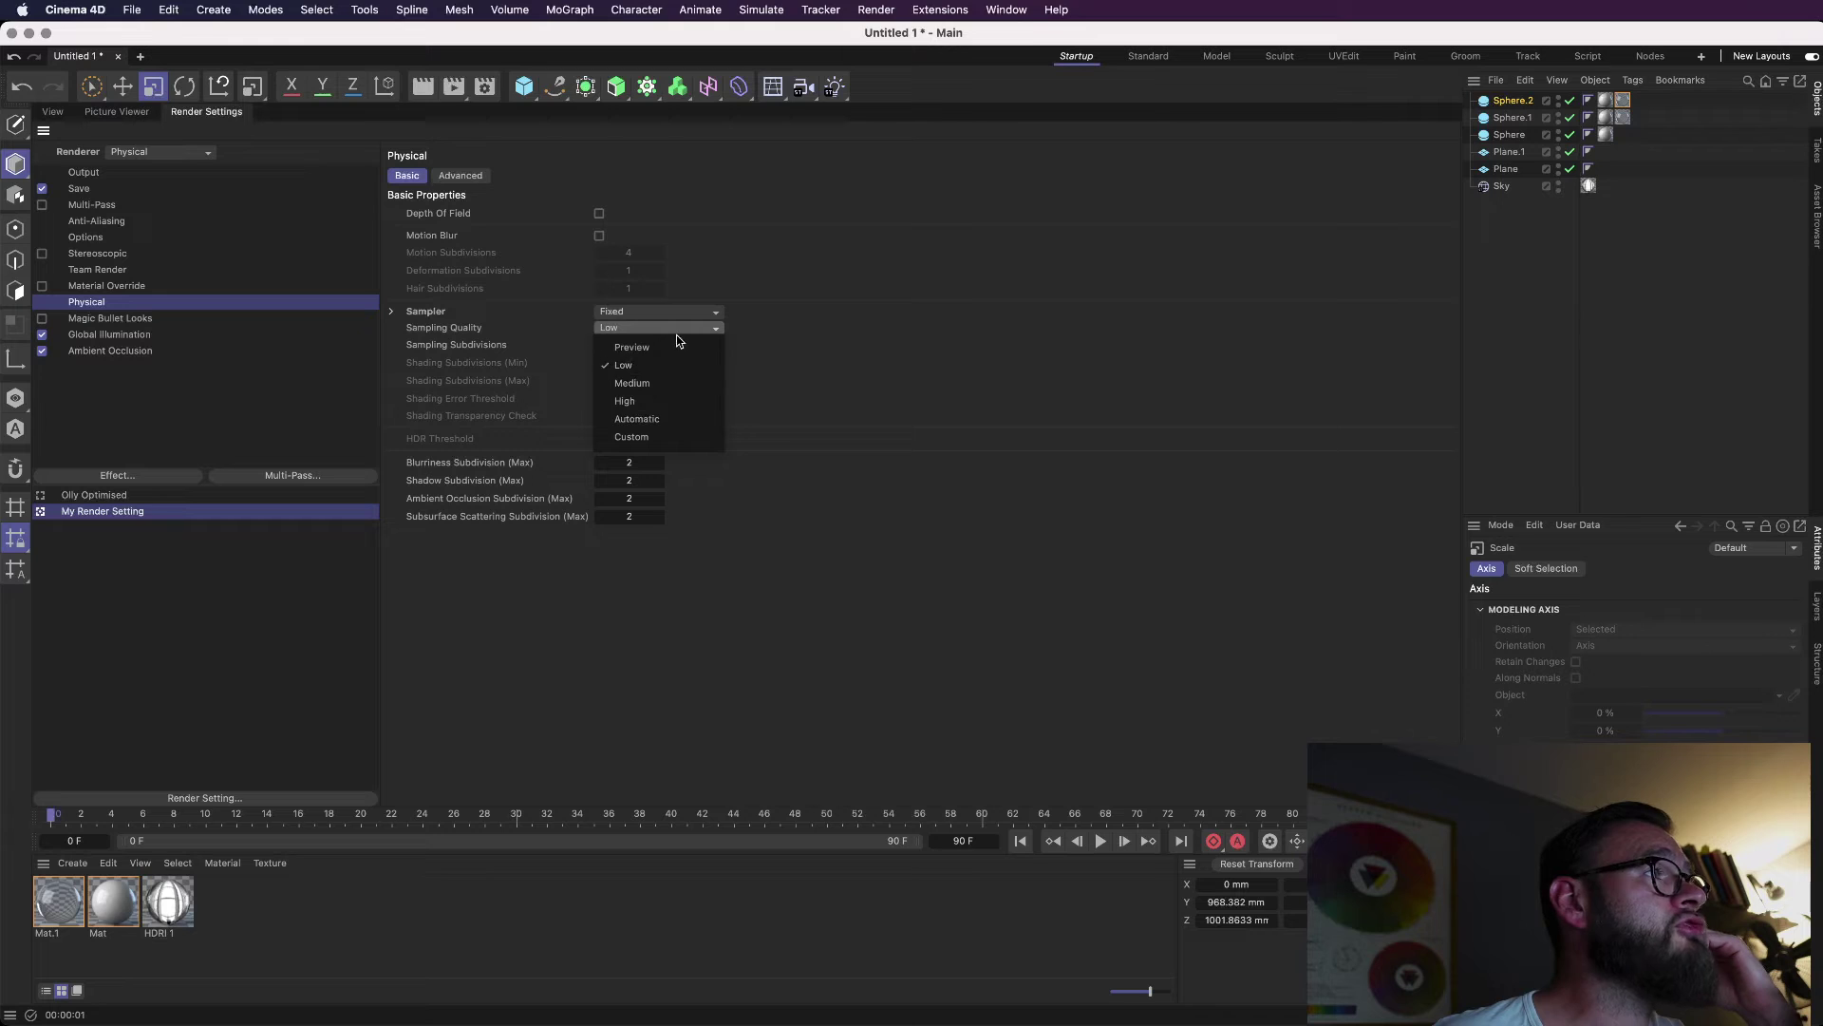
pyautogui.click(691, 313)
pyautogui.click(698, 312)
pyautogui.click(710, 353)
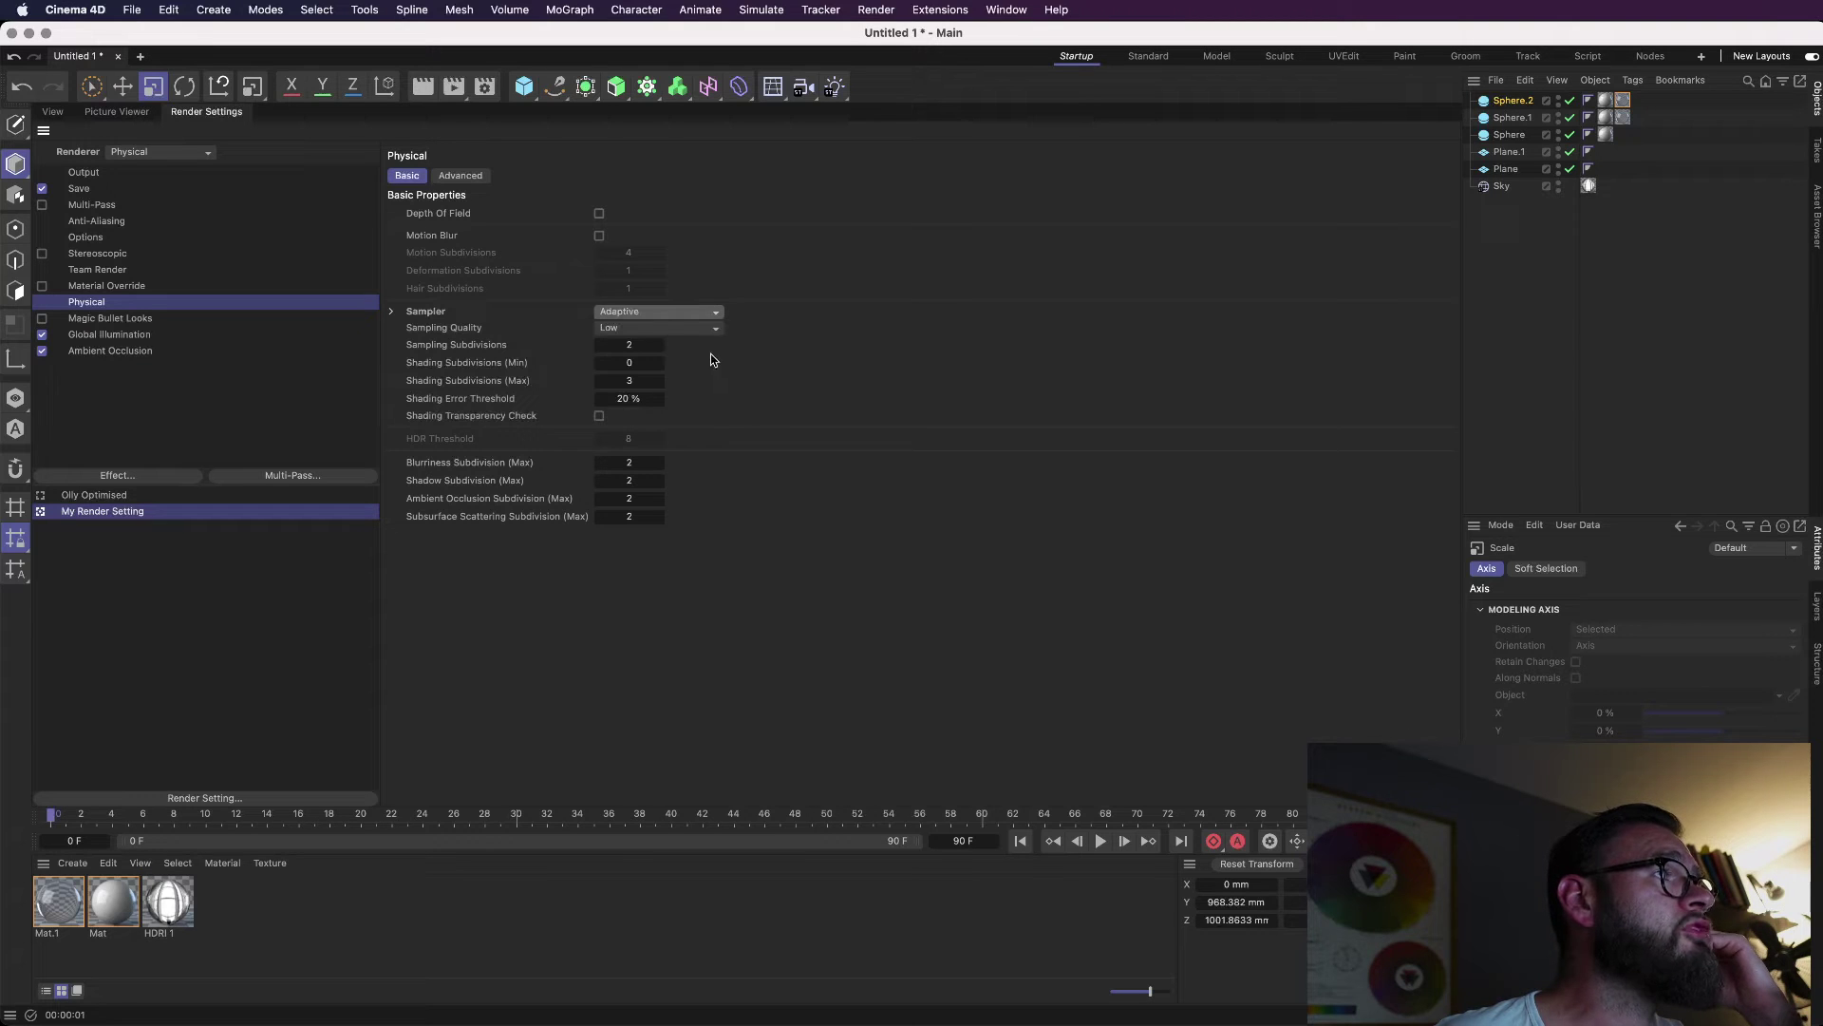
pyautogui.click(665, 328)
pyautogui.click(659, 383)
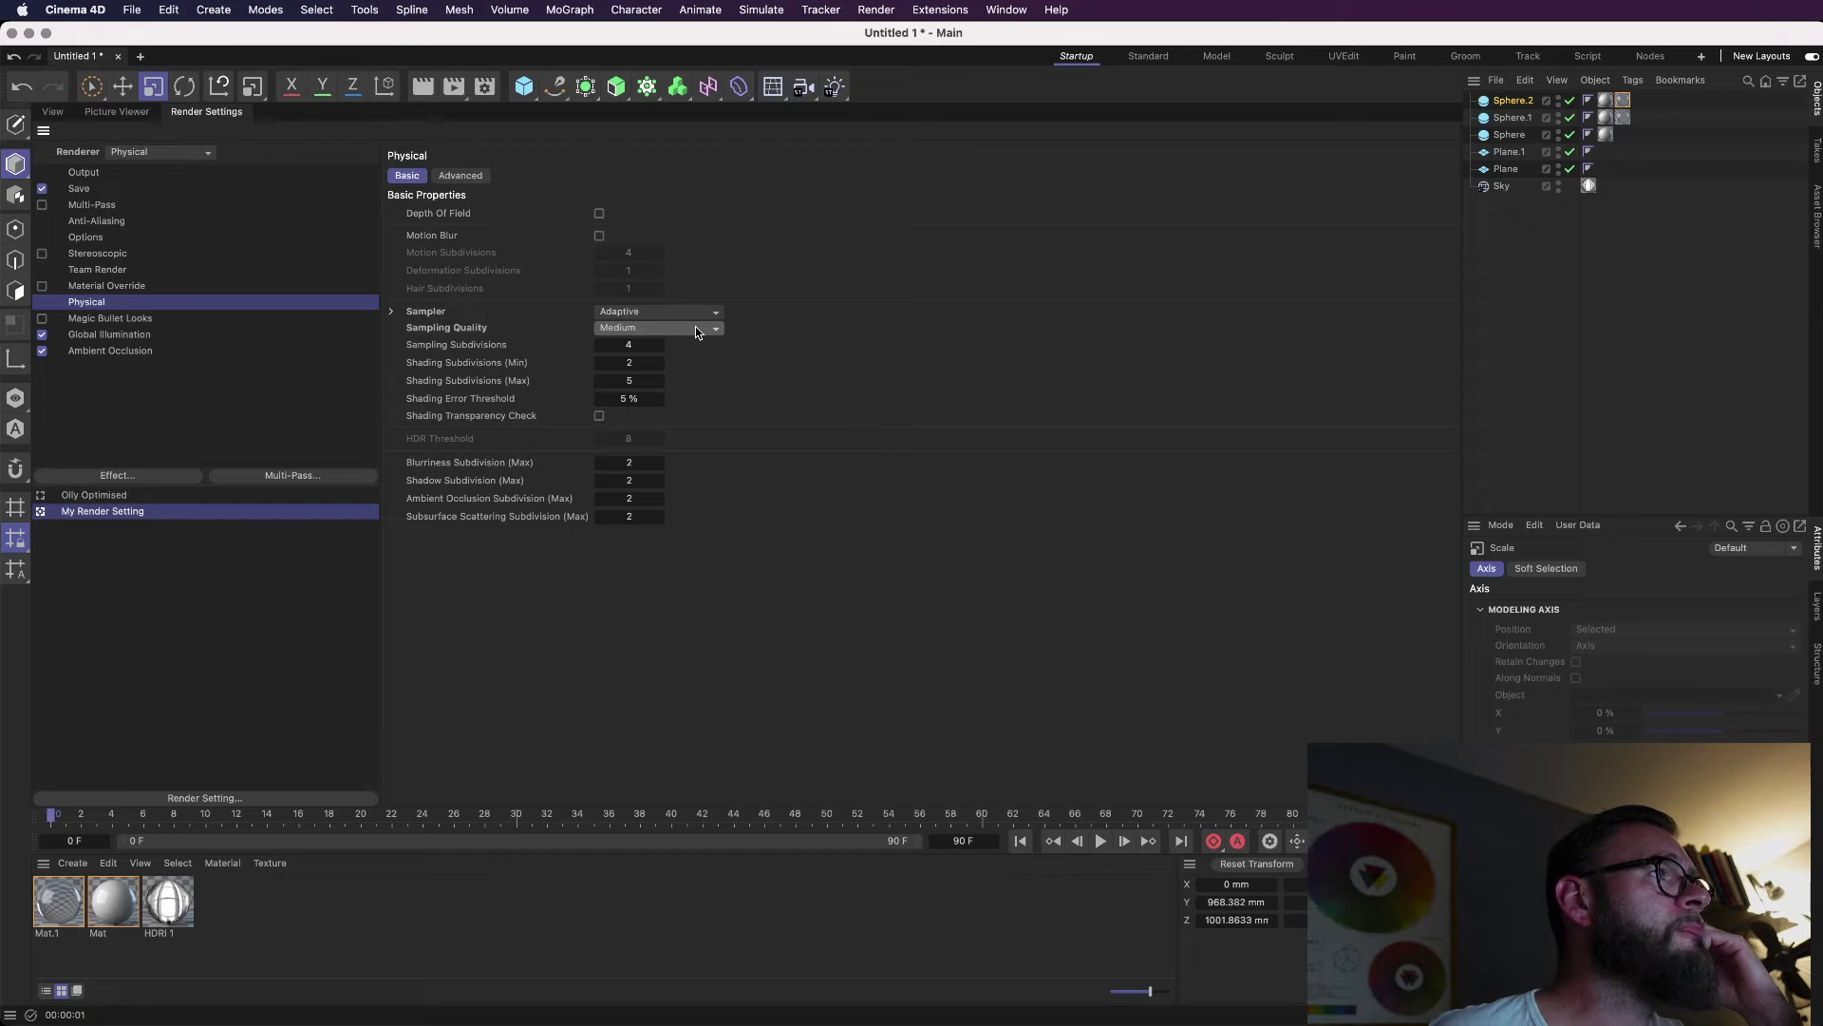
pyautogui.click(94, 494)
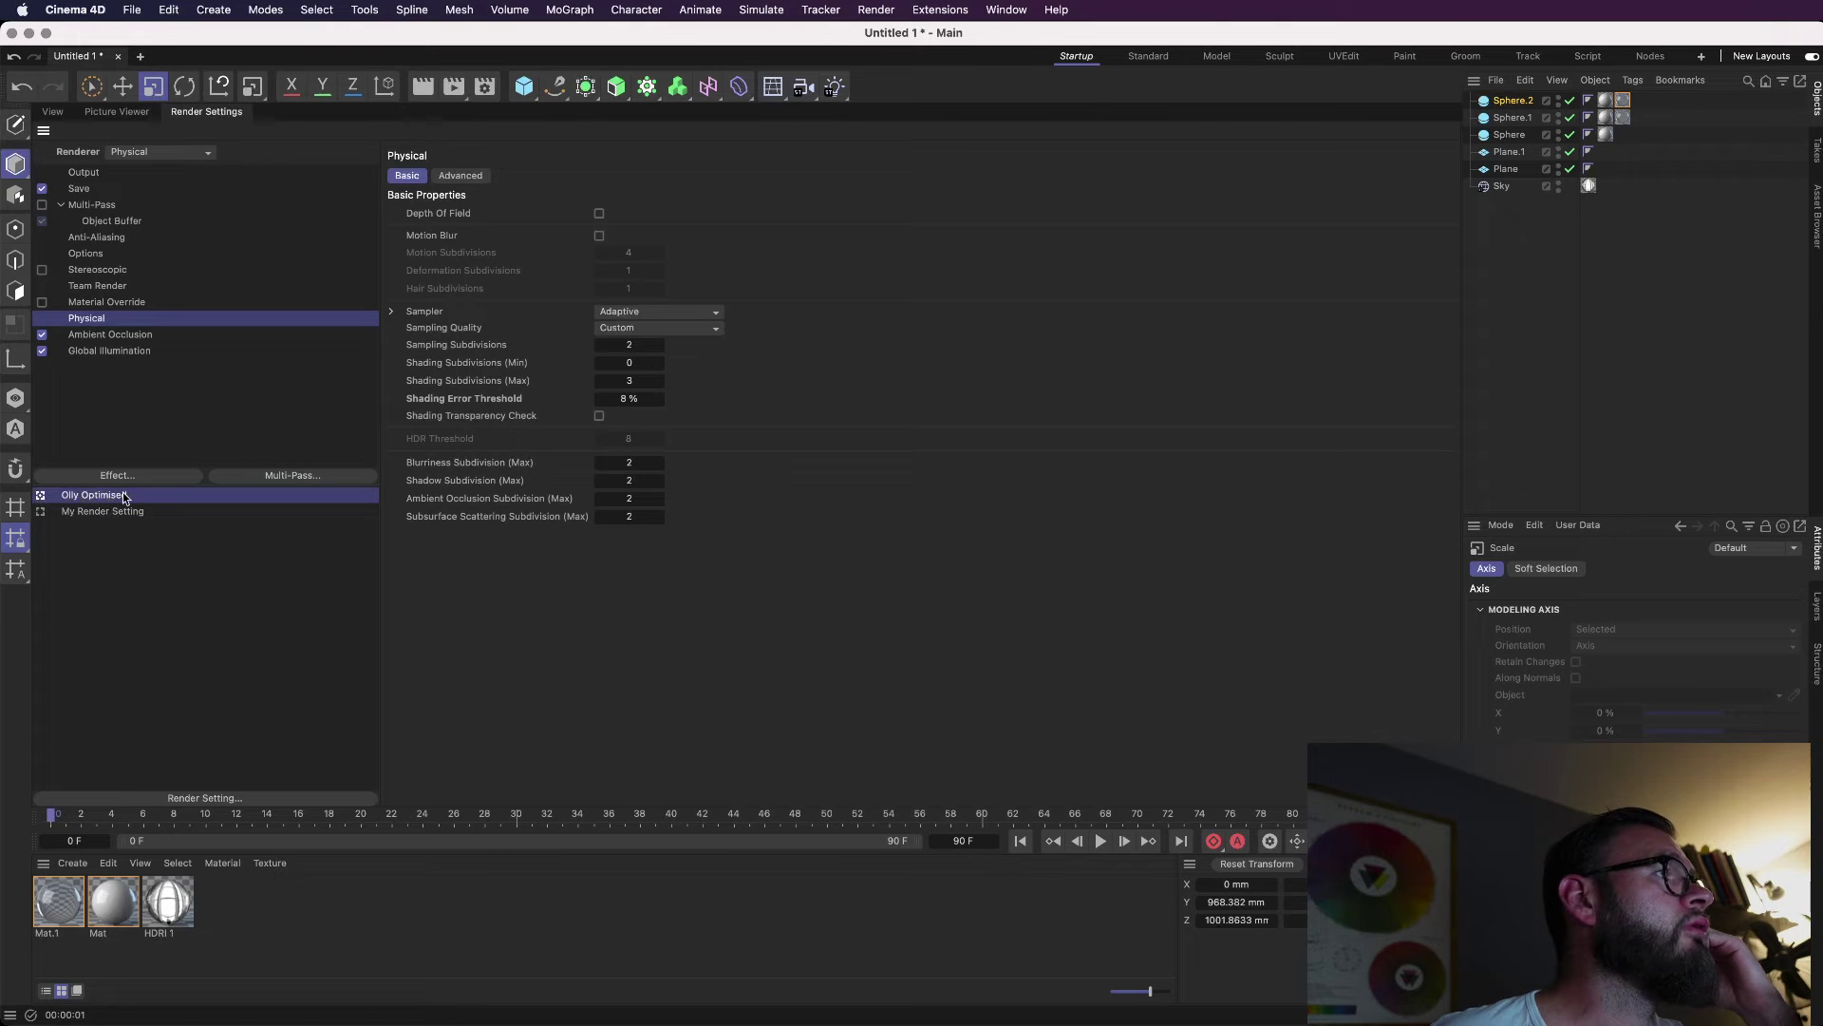
# Set the optimised preset's Sampling Quality to Medium and render the camera view interactively.
pyautogui.click(692, 328)
pyautogui.click(697, 383)
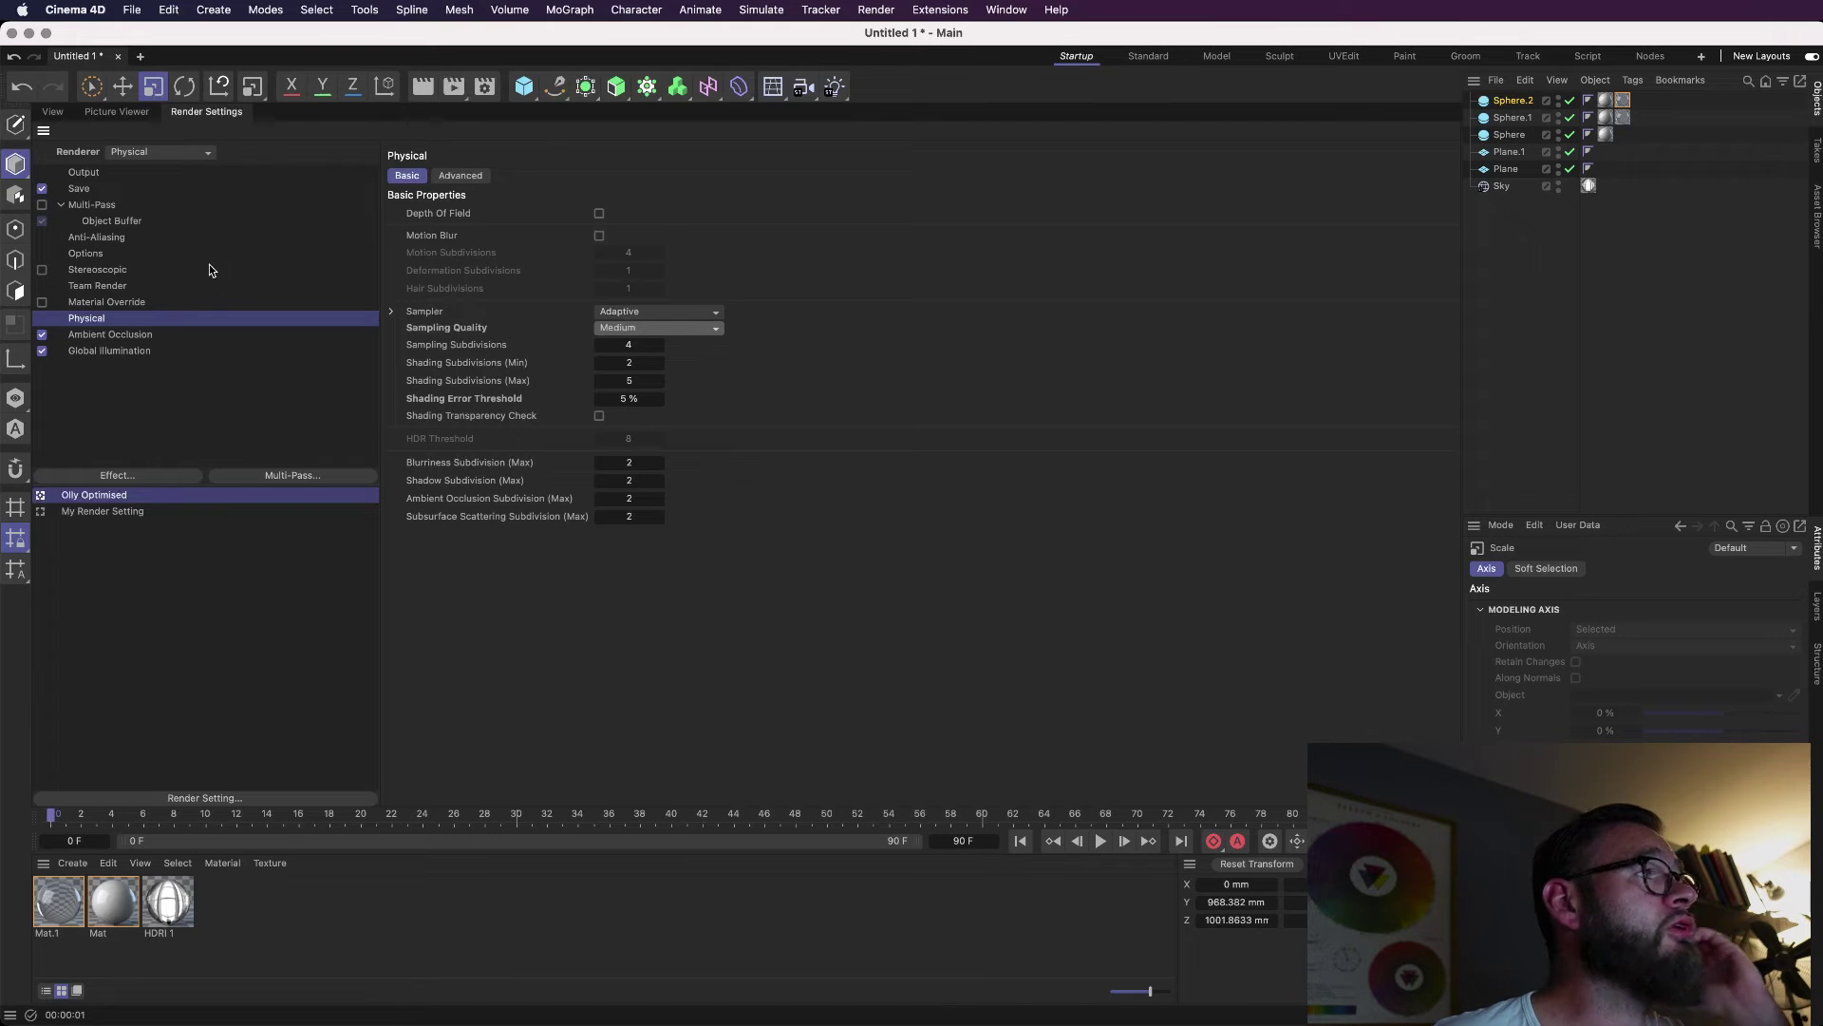
pyautogui.click(51, 111)
pyautogui.press('super+r')
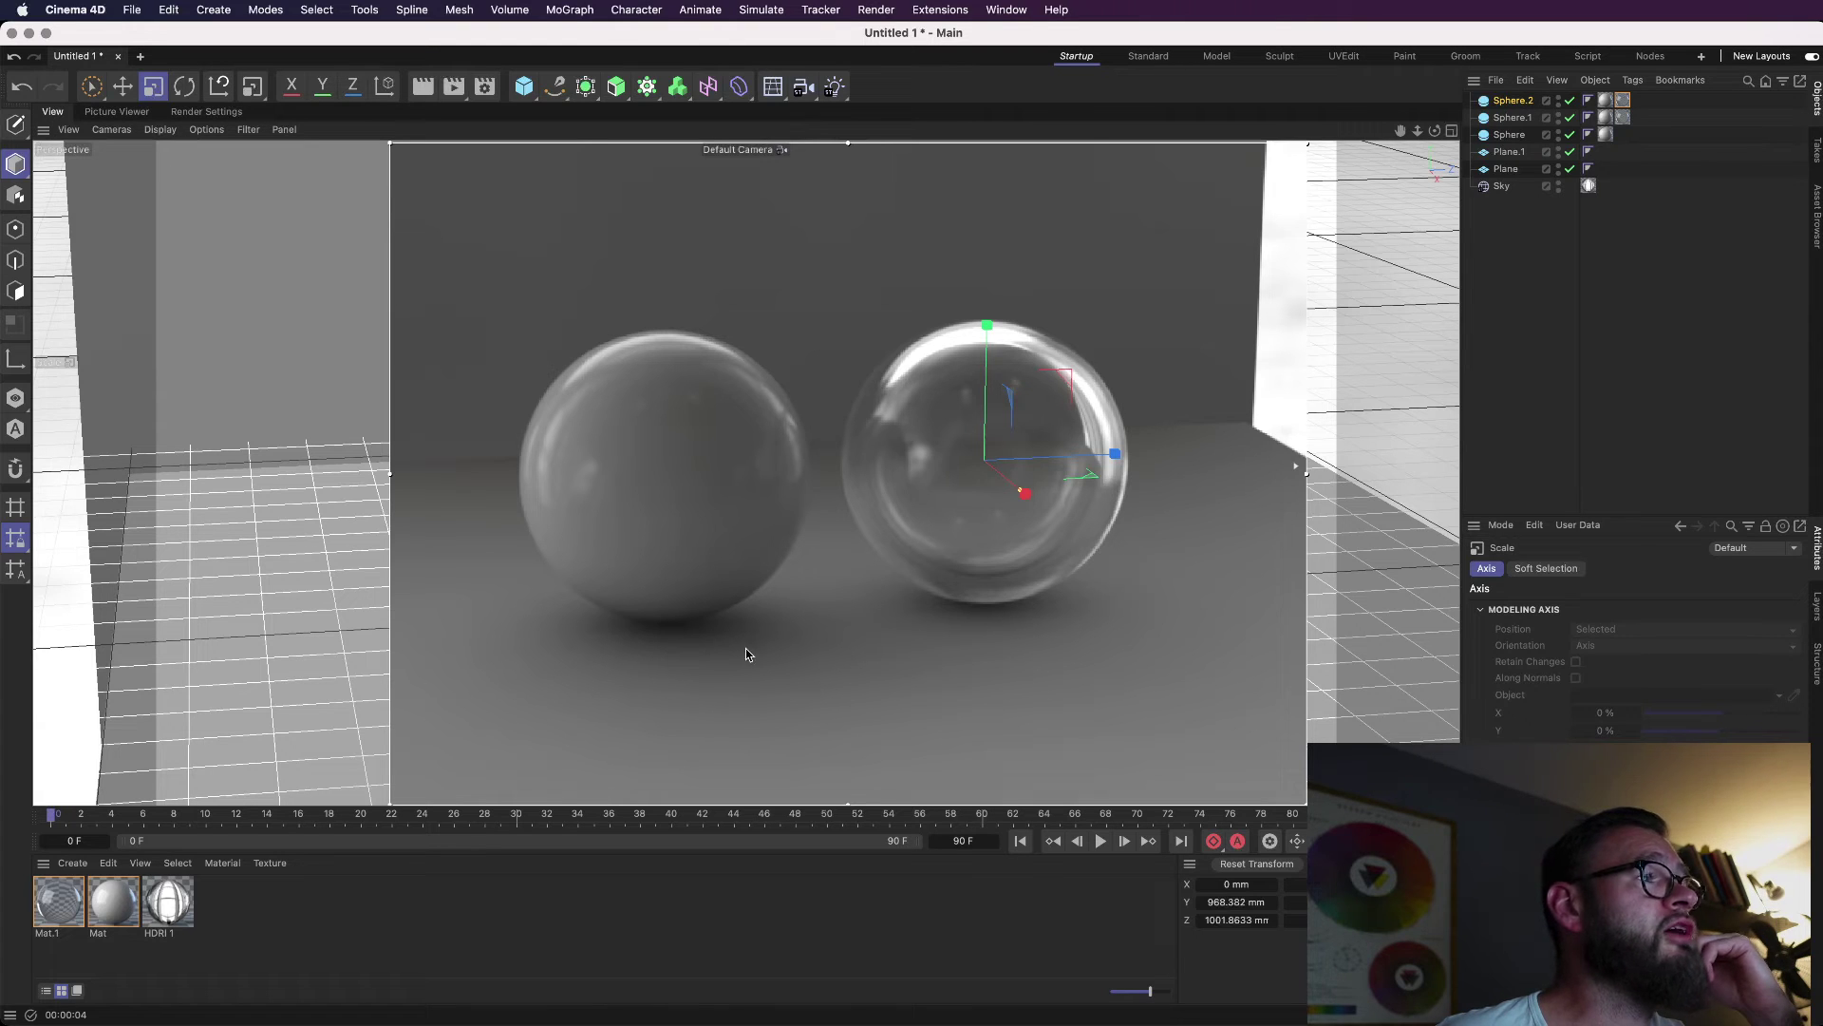
# Glance at the Picture Viewer and render settings, then re-render the viewport preview.
pyautogui.click(121, 111)
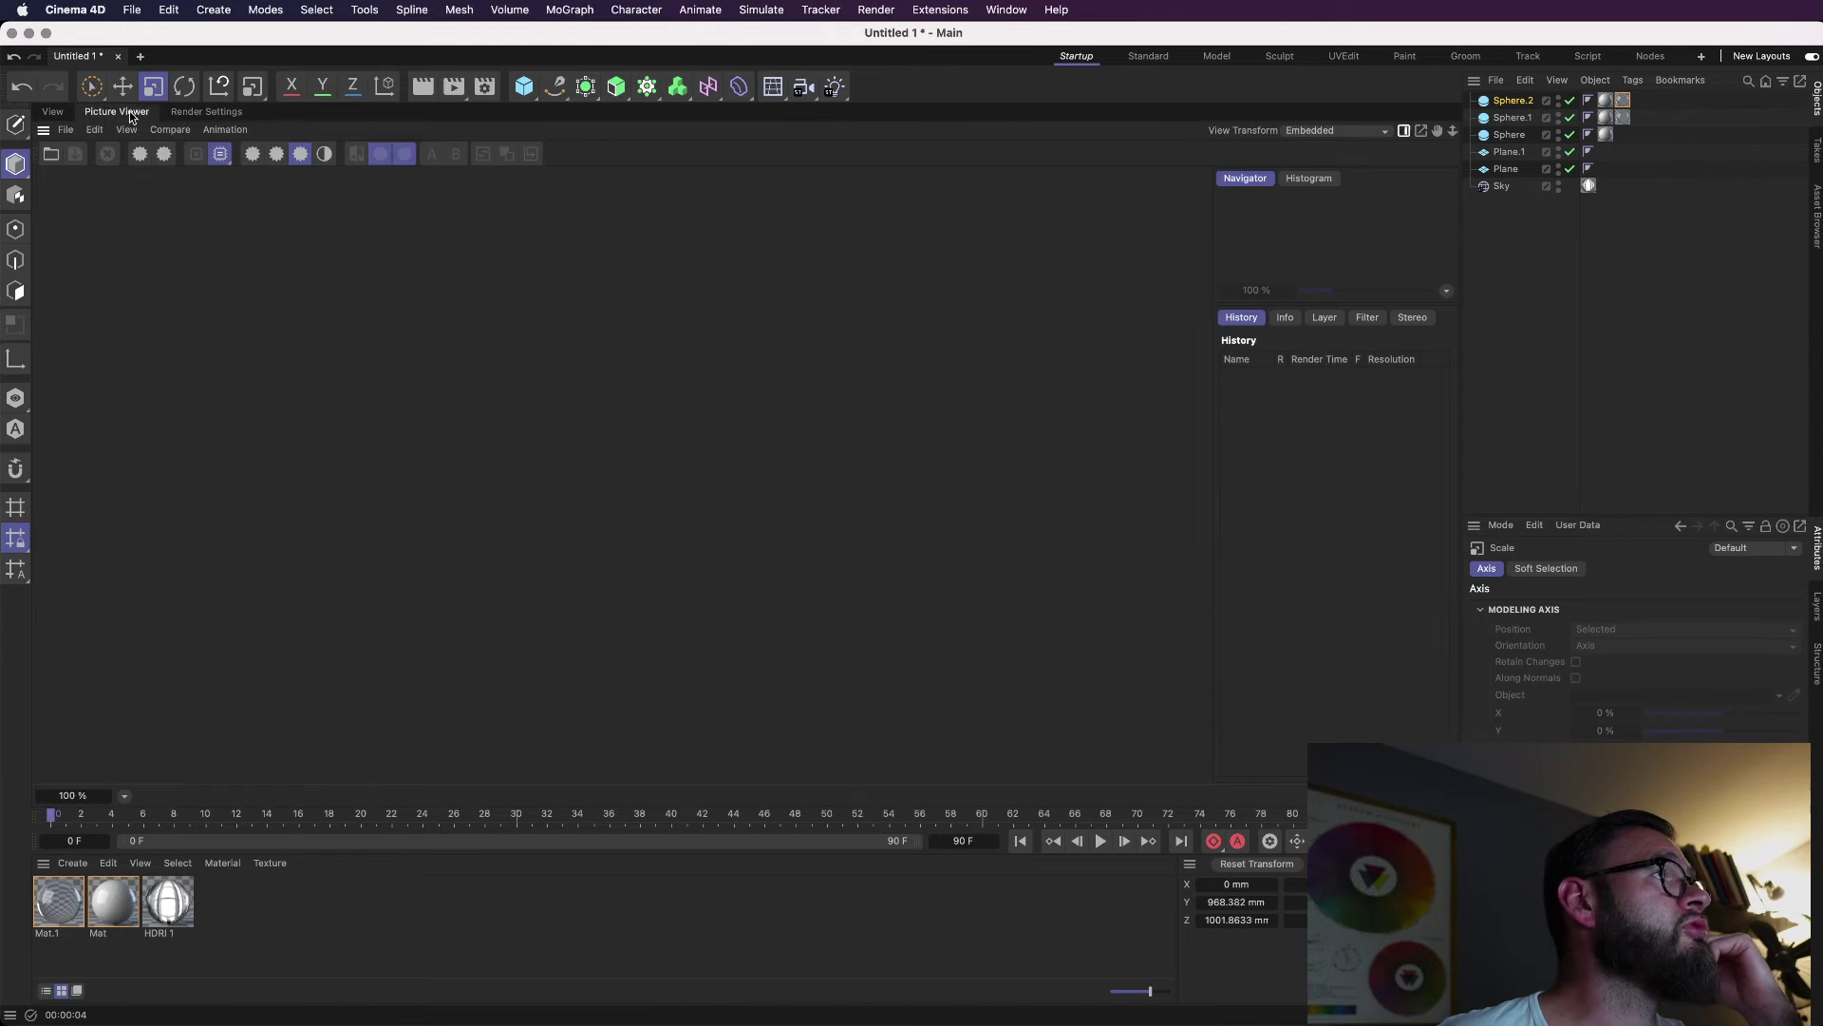
pyautogui.click(181, 112)
pyautogui.click(52, 112)
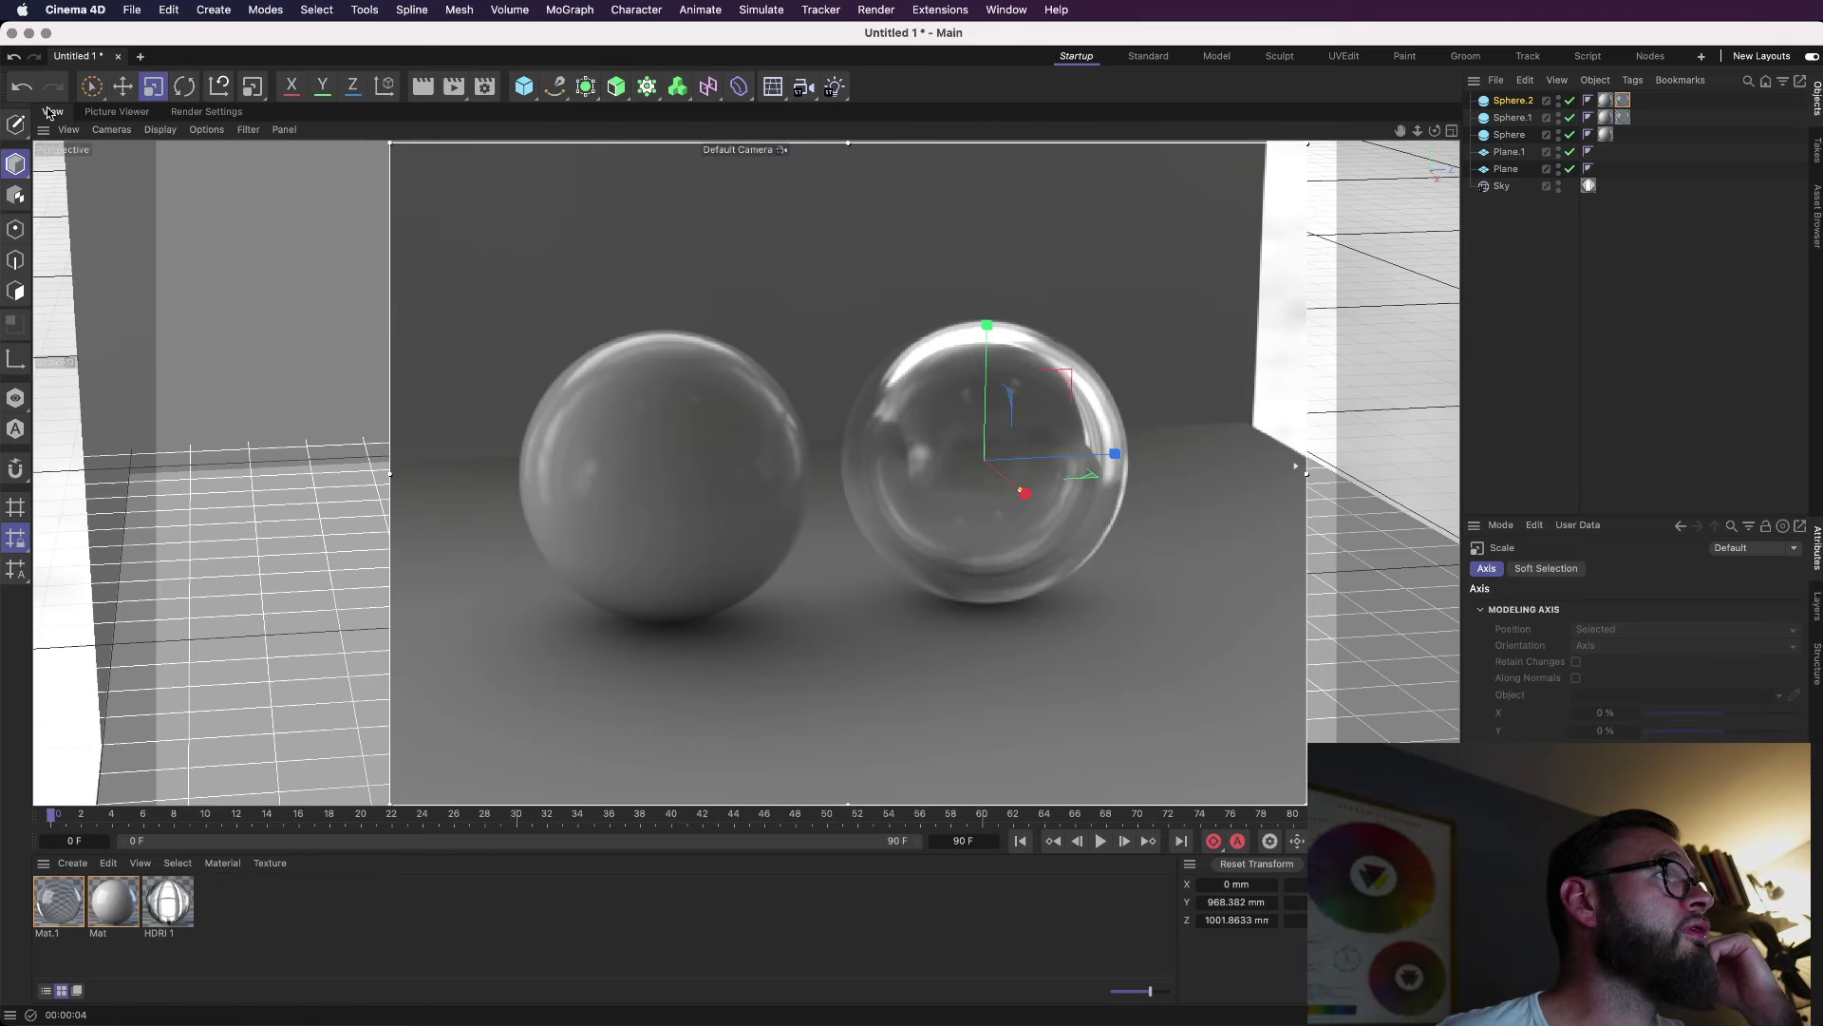
pyautogui.hotkey('ctrl', 'r')
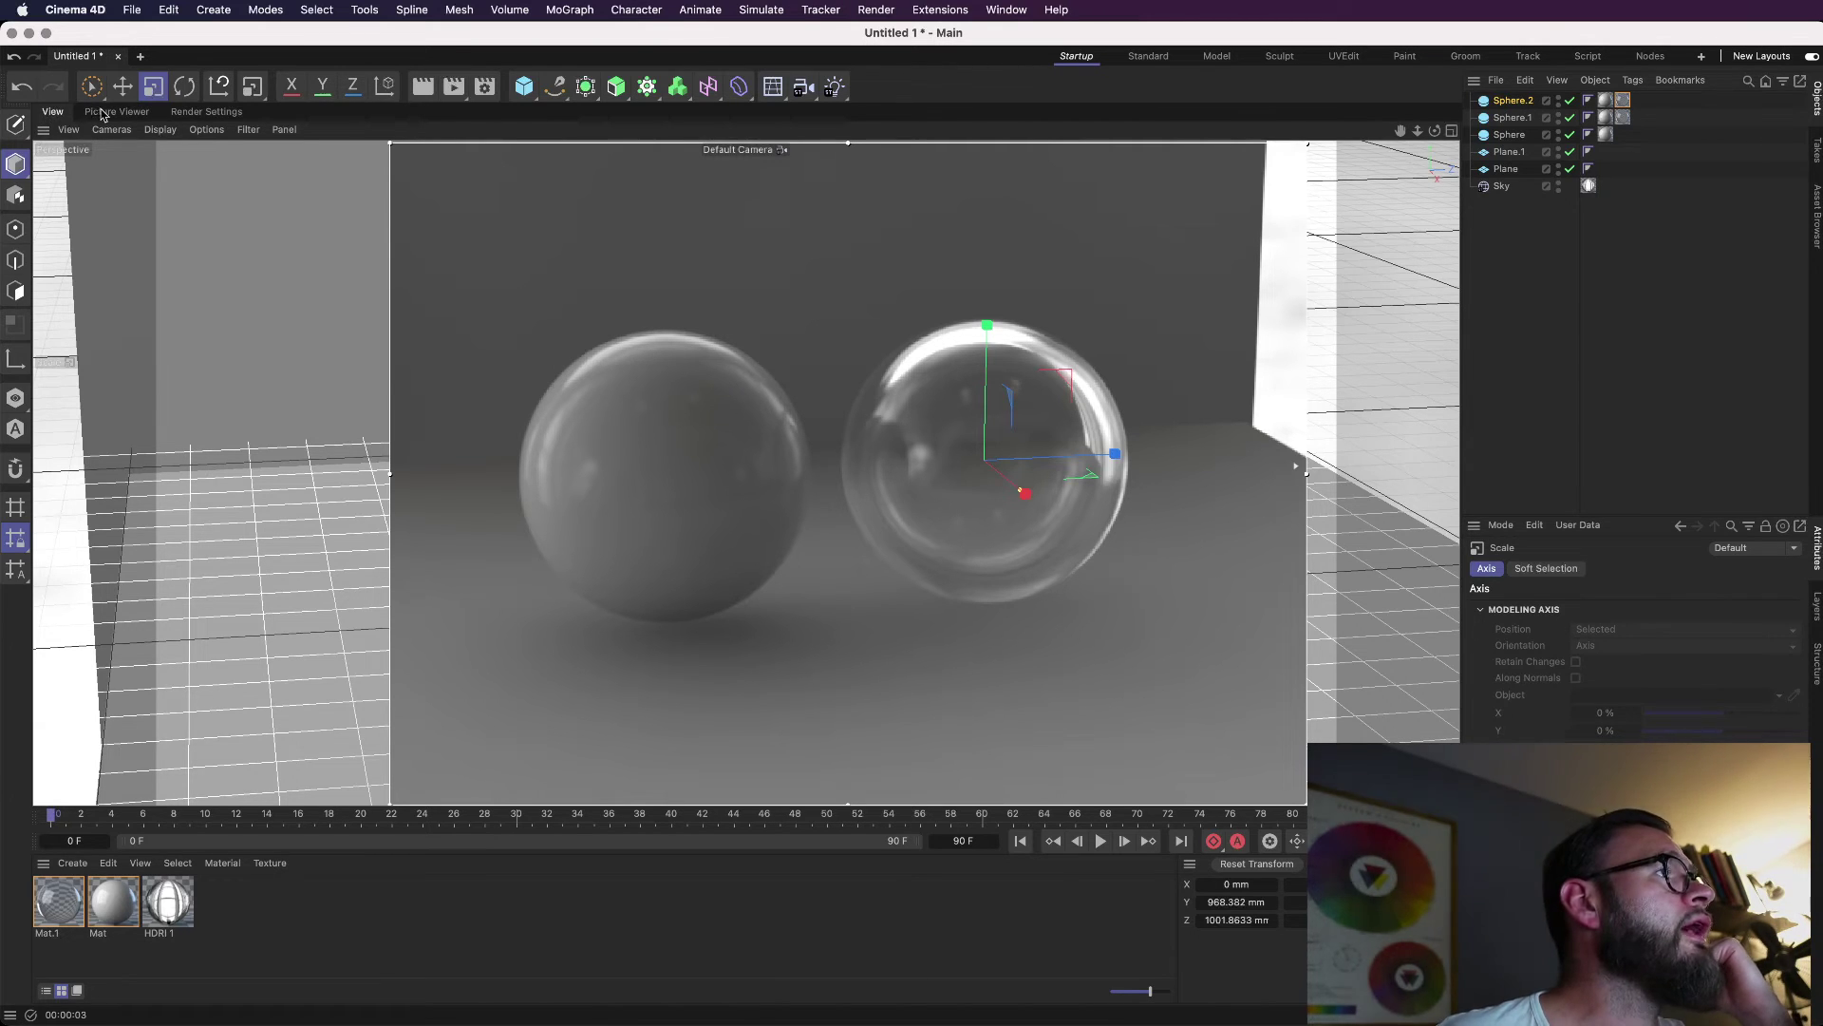
# Set the ambient occlusion Minimum Ray Length to 1000 mm and render the viewport.
pyautogui.click(182, 116)
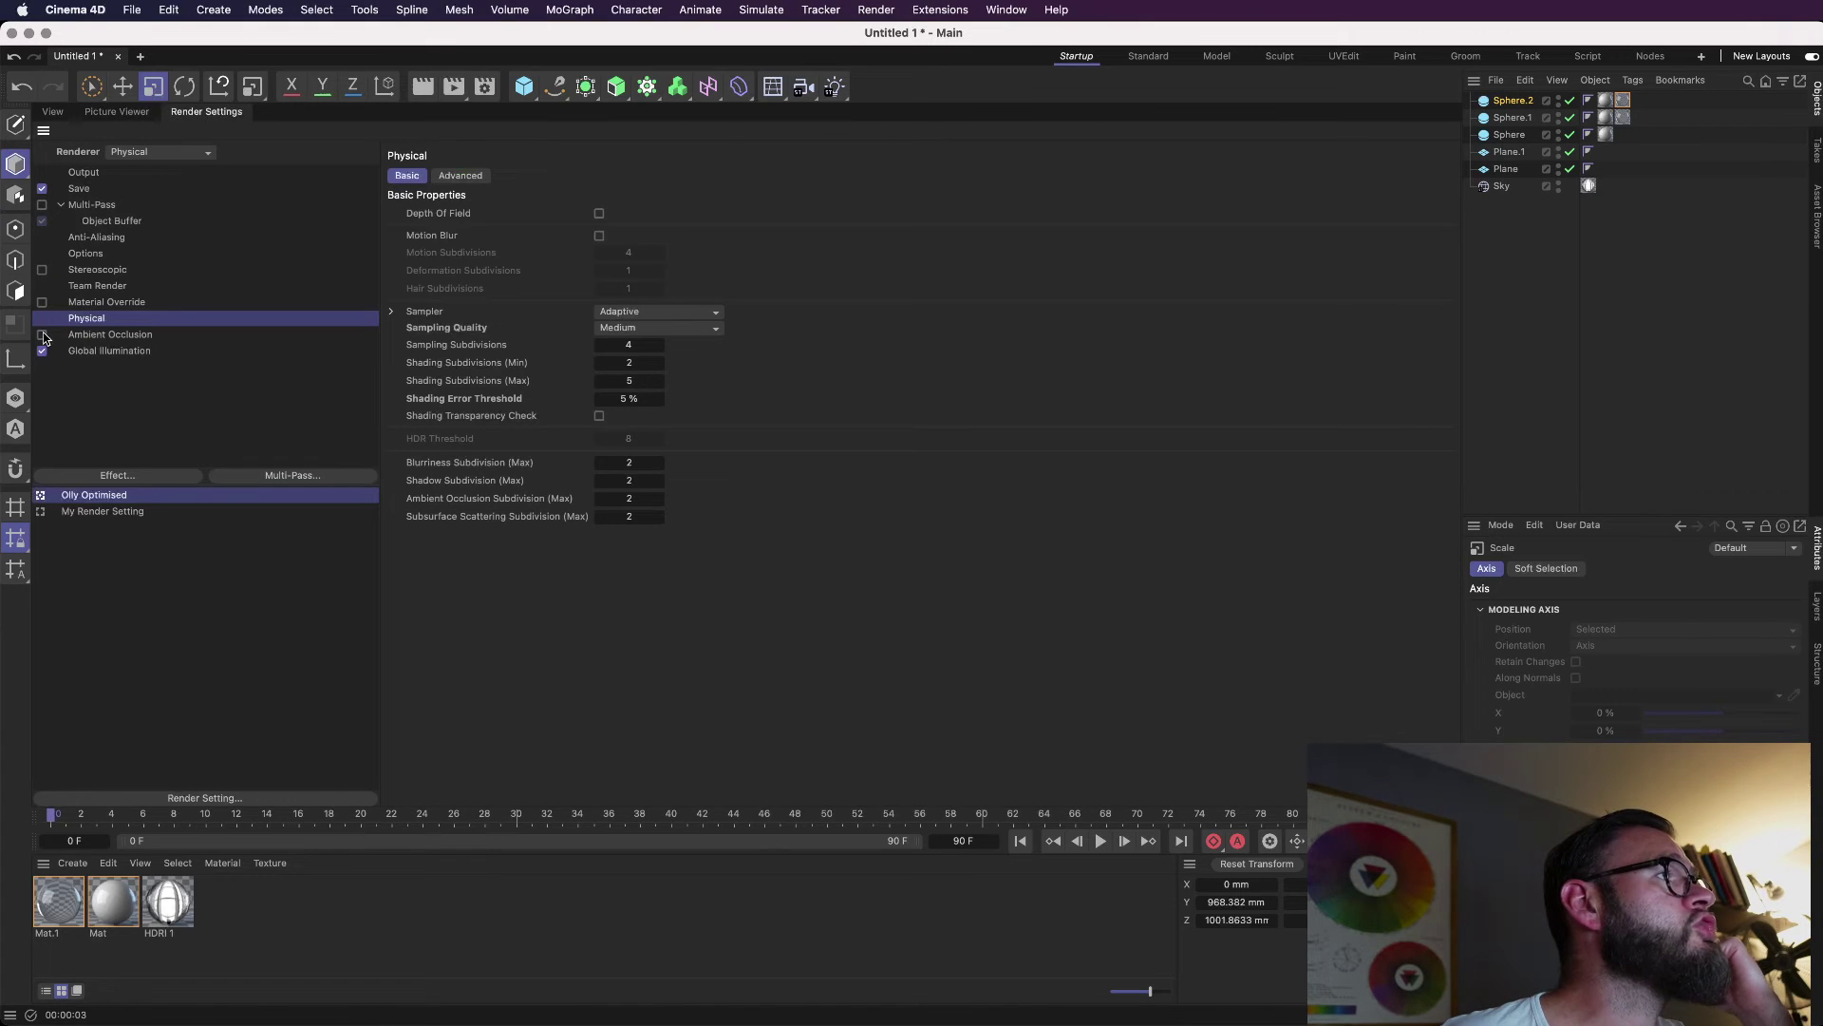
pyautogui.click(138, 337)
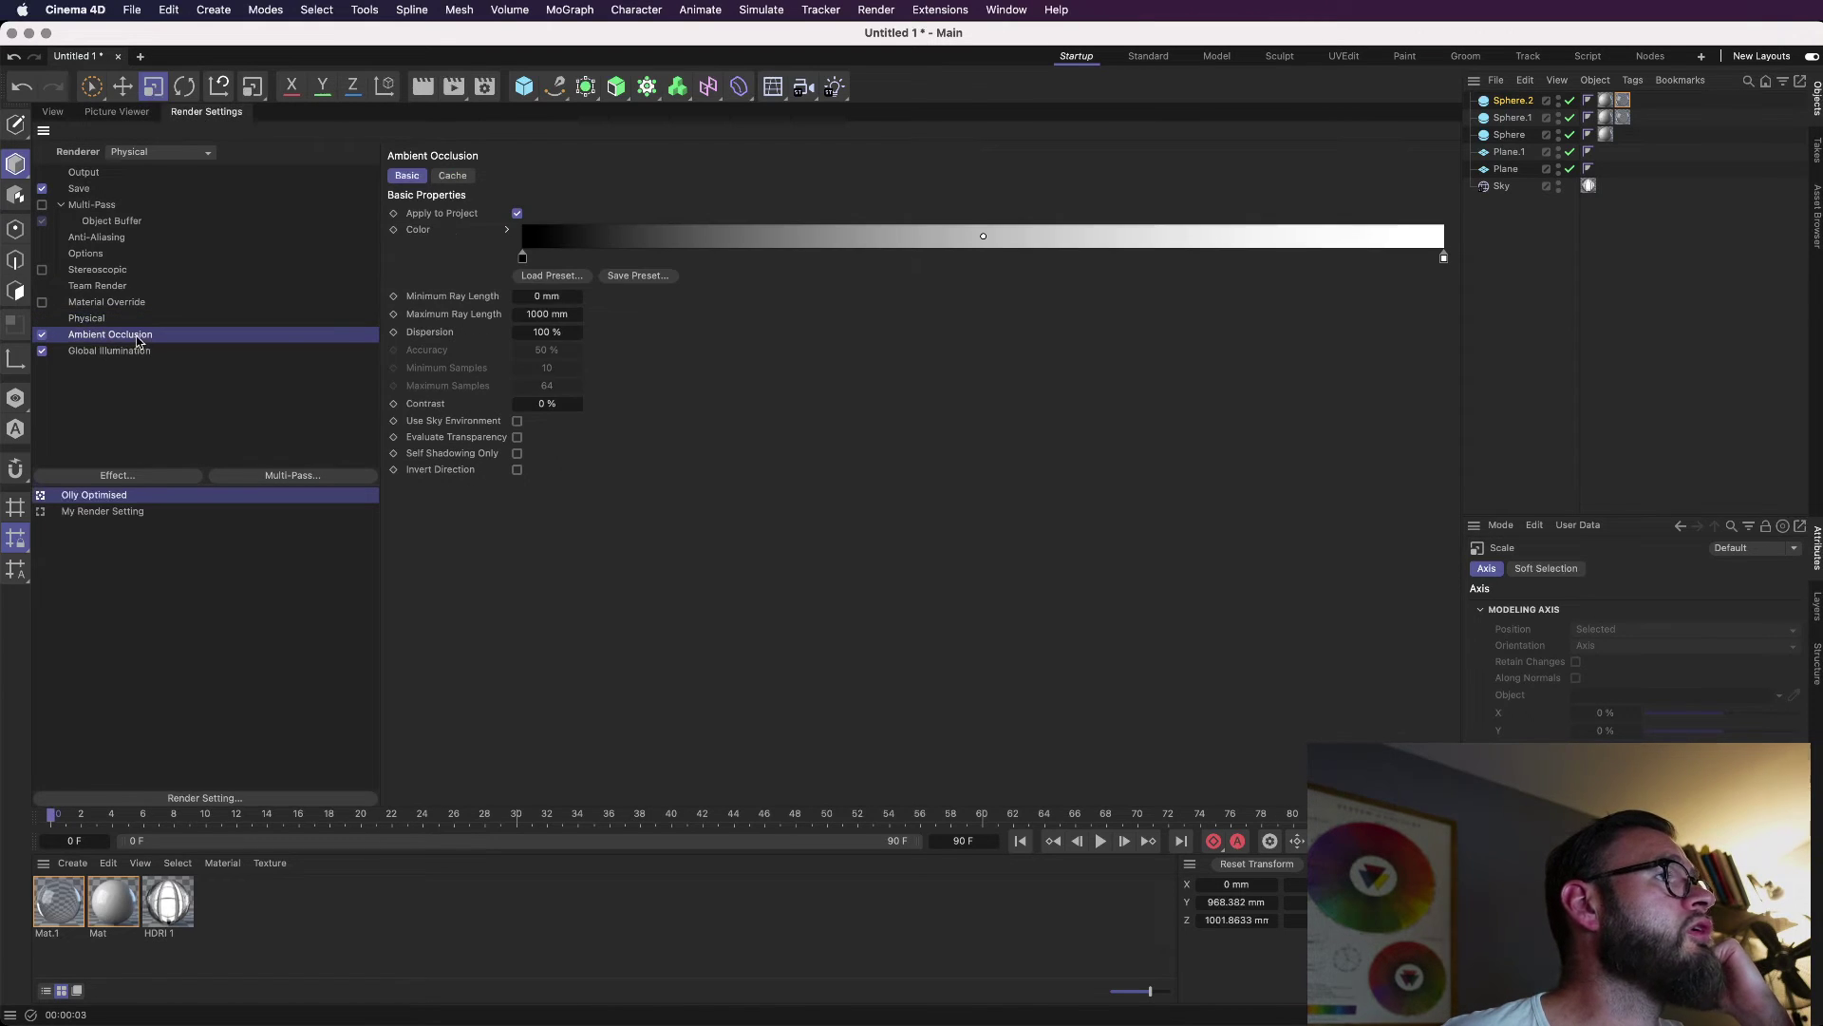
pyautogui.click(557, 298)
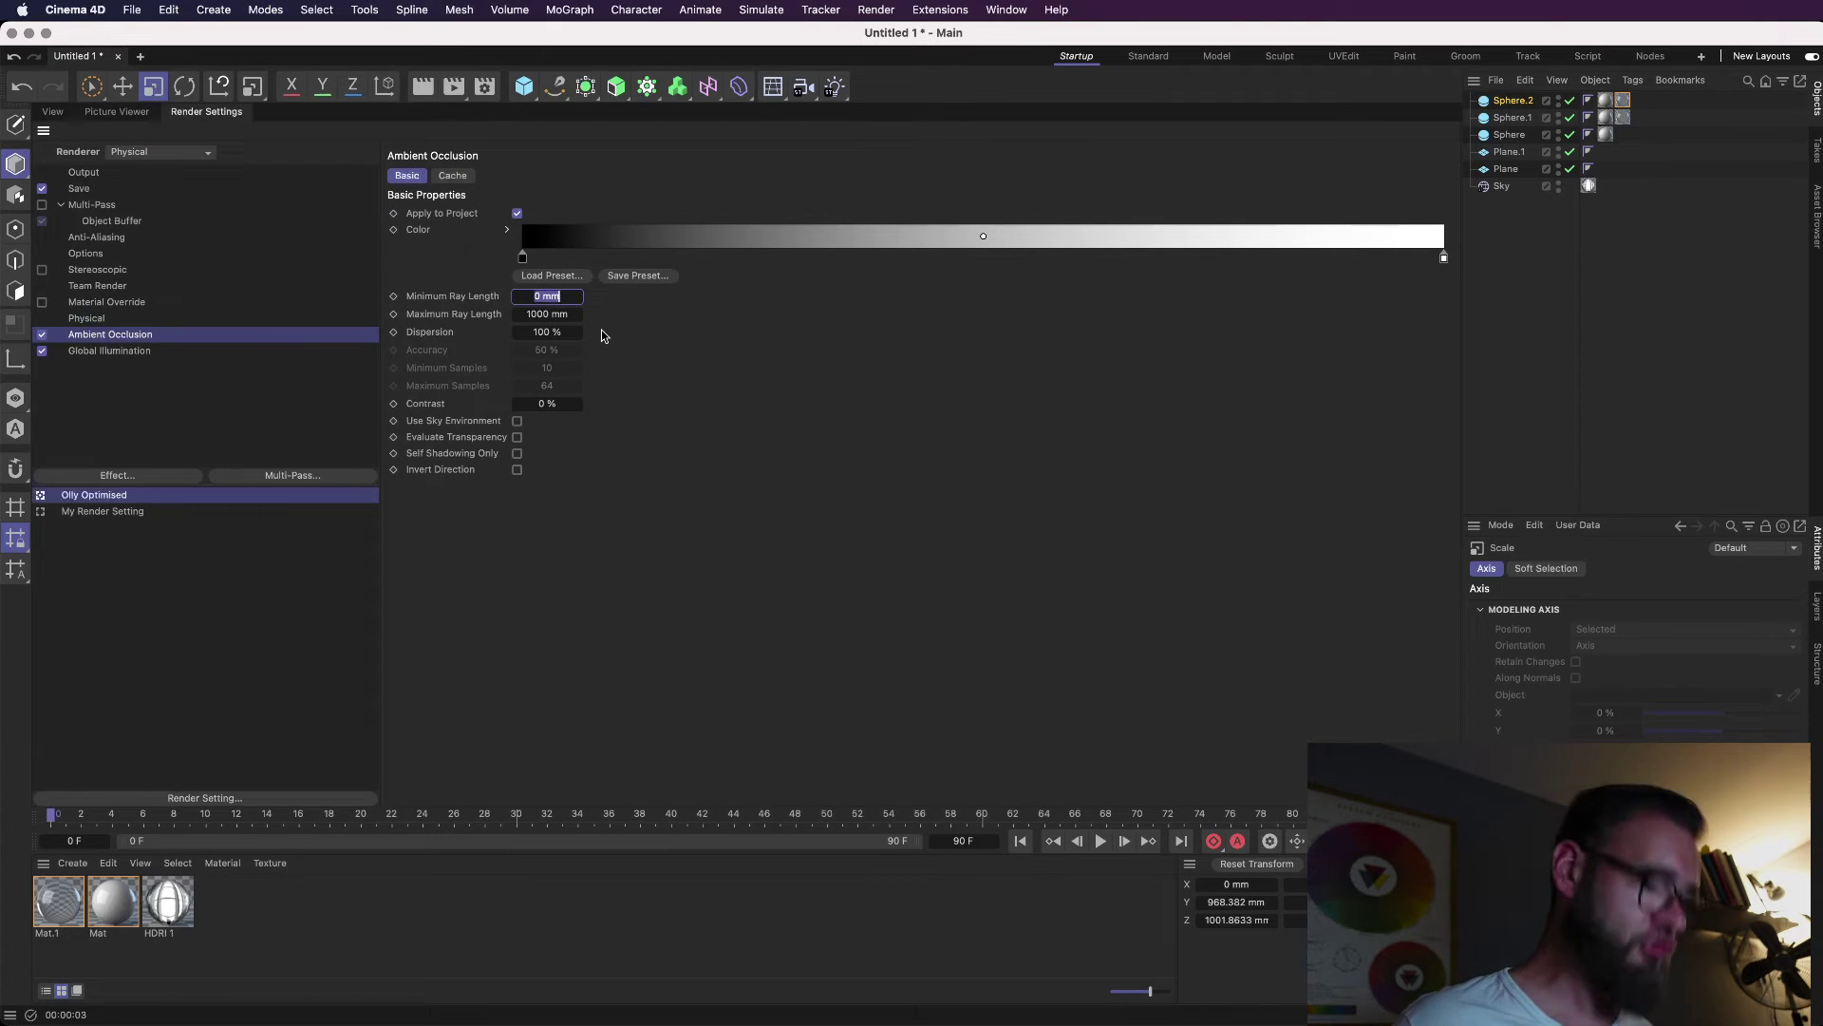
pyautogui.write('1000')
pyautogui.press('Return')
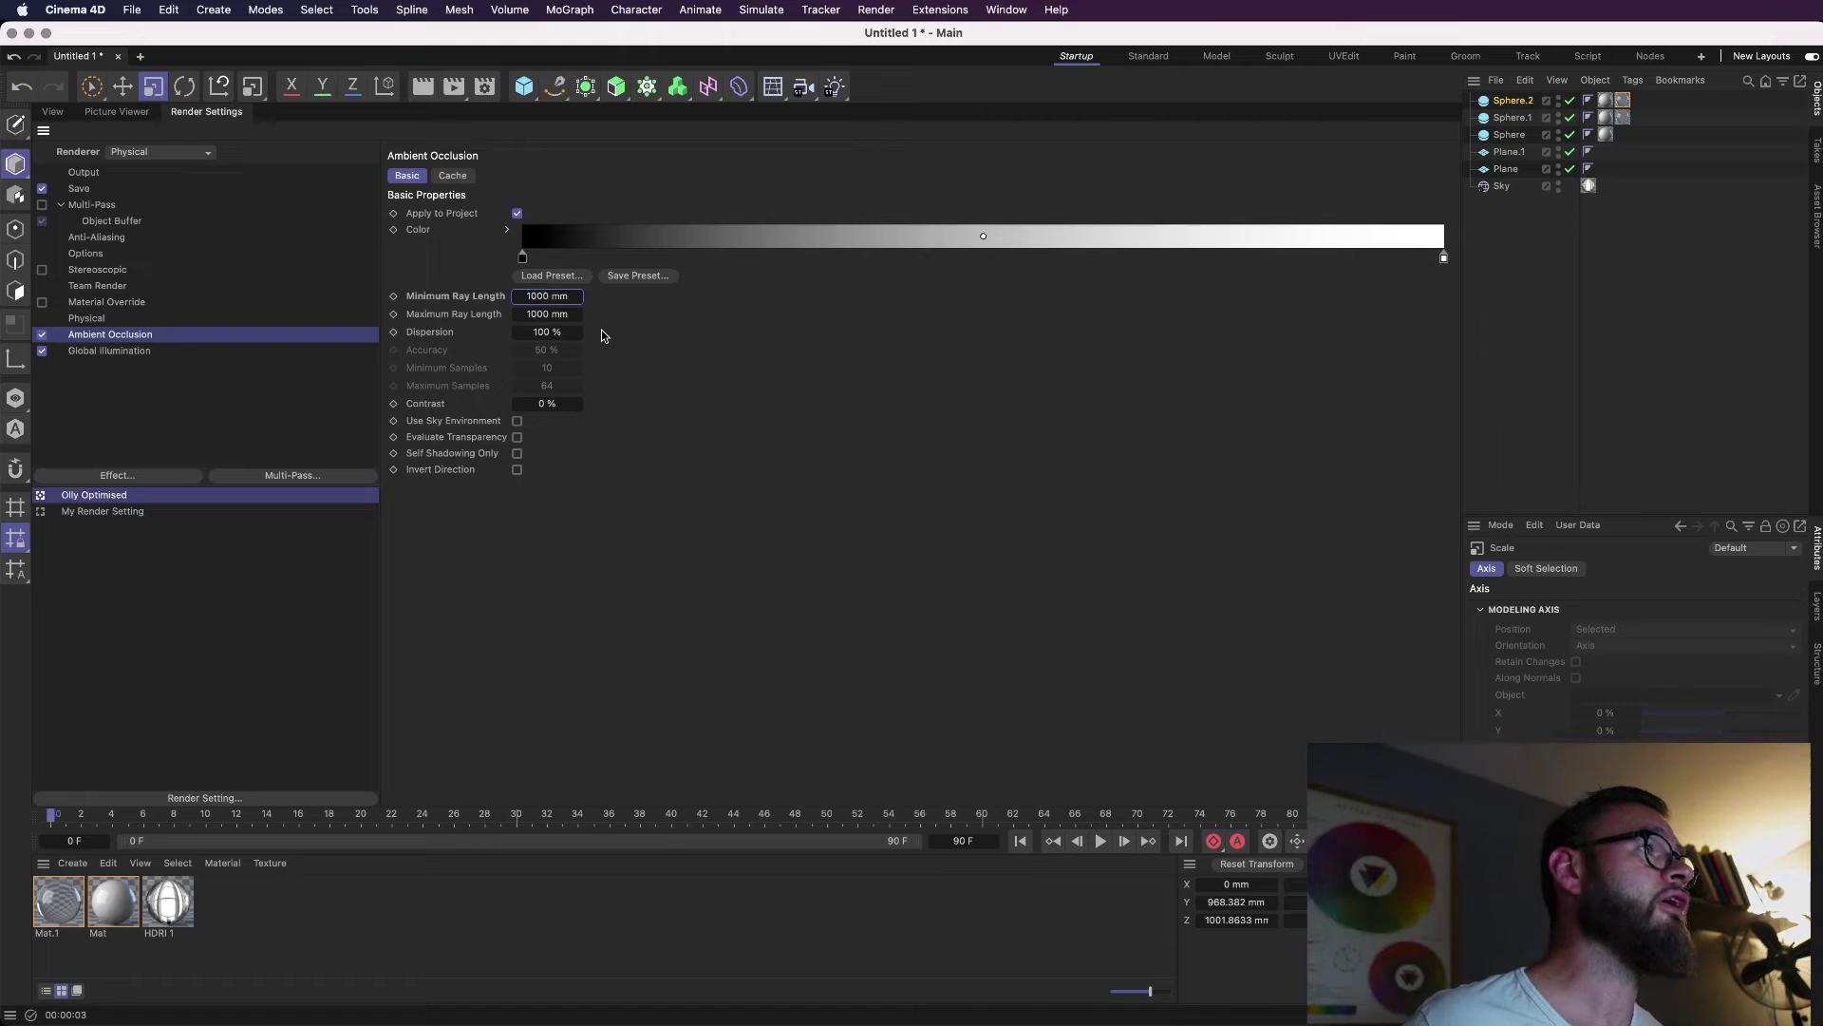
pyautogui.click(47, 112)
pyautogui.press('super+r')
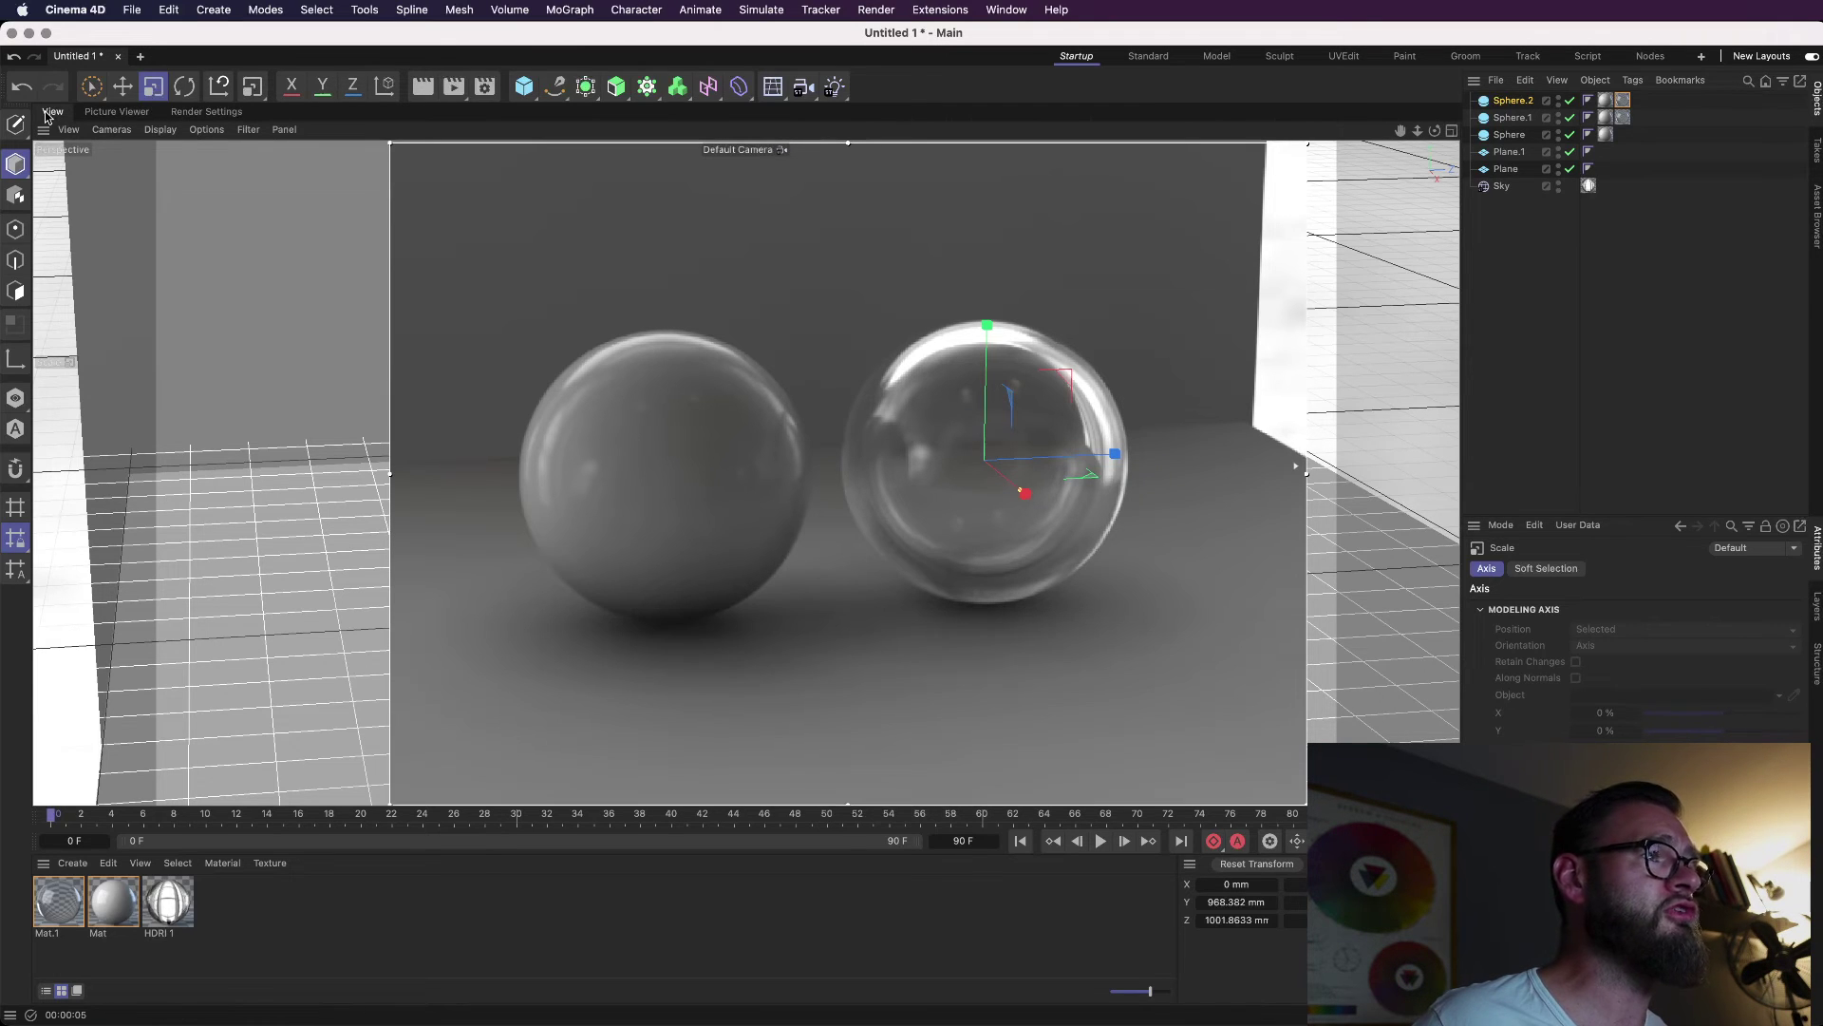
# Reset Minimum Ray Length to 0 mm and re-render the spheres.
pyautogui.click(213, 113)
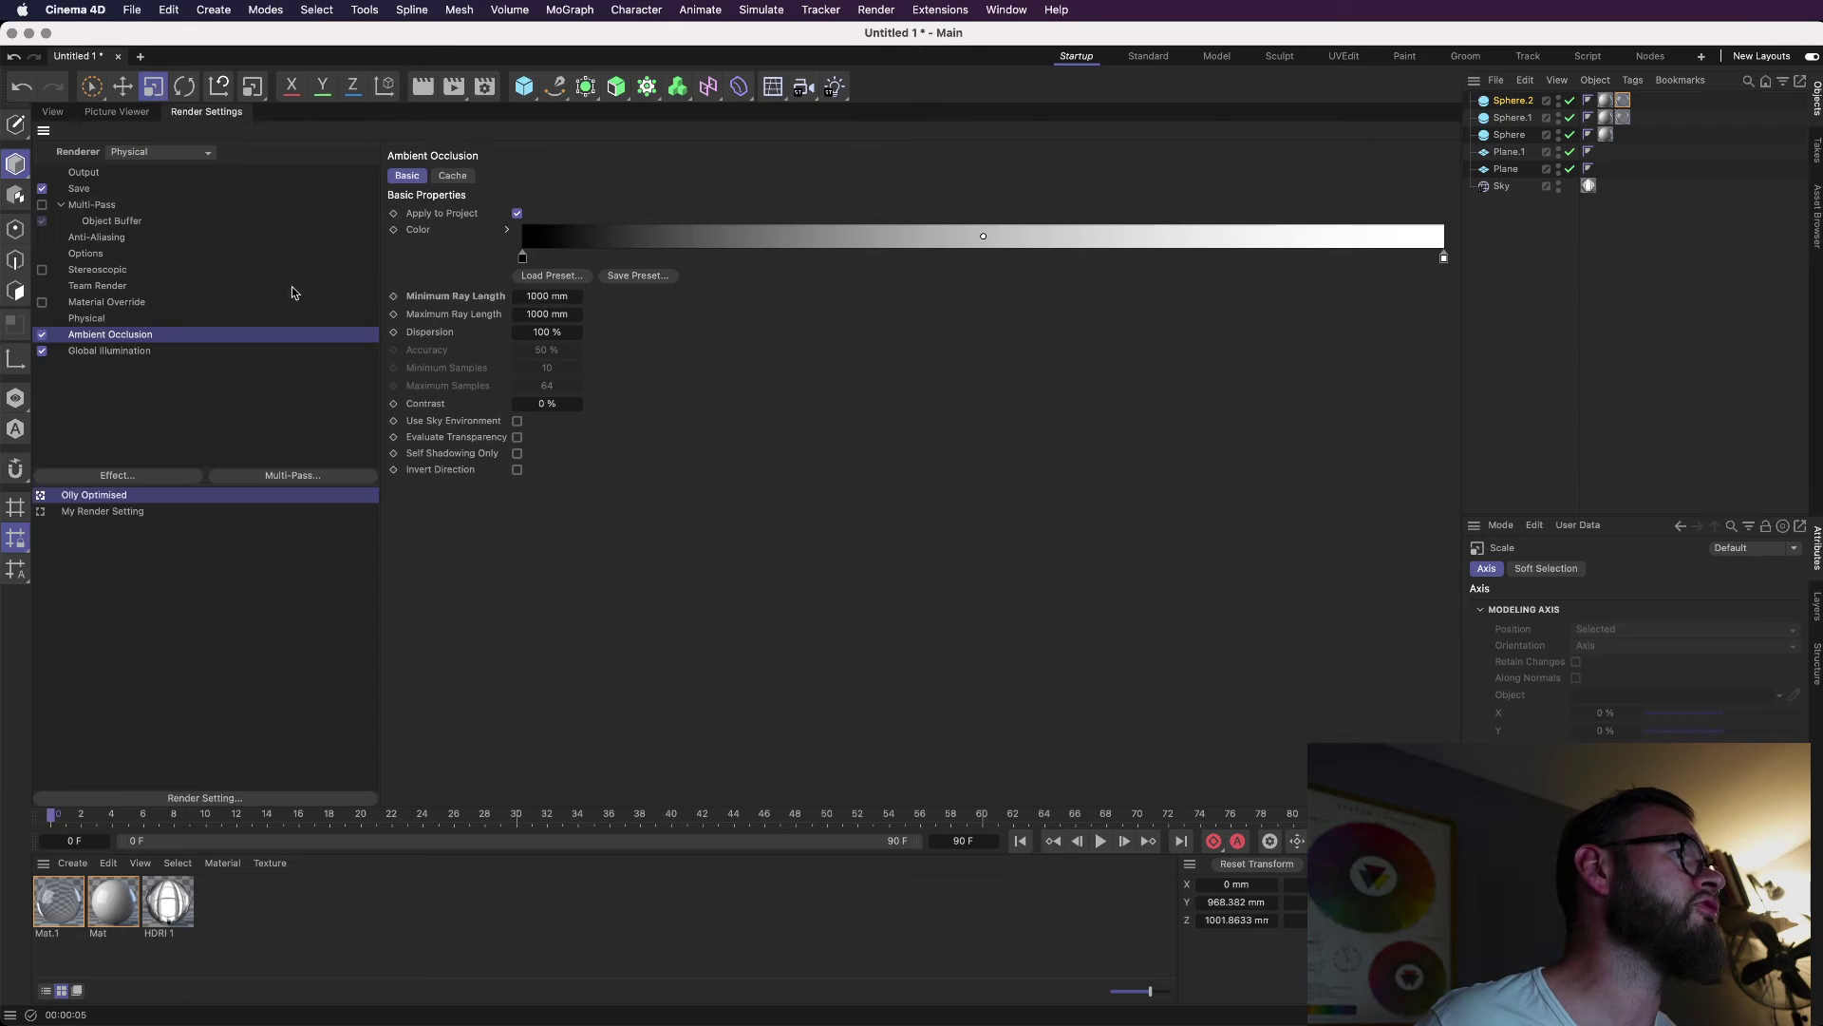
pyautogui.click(539, 297)
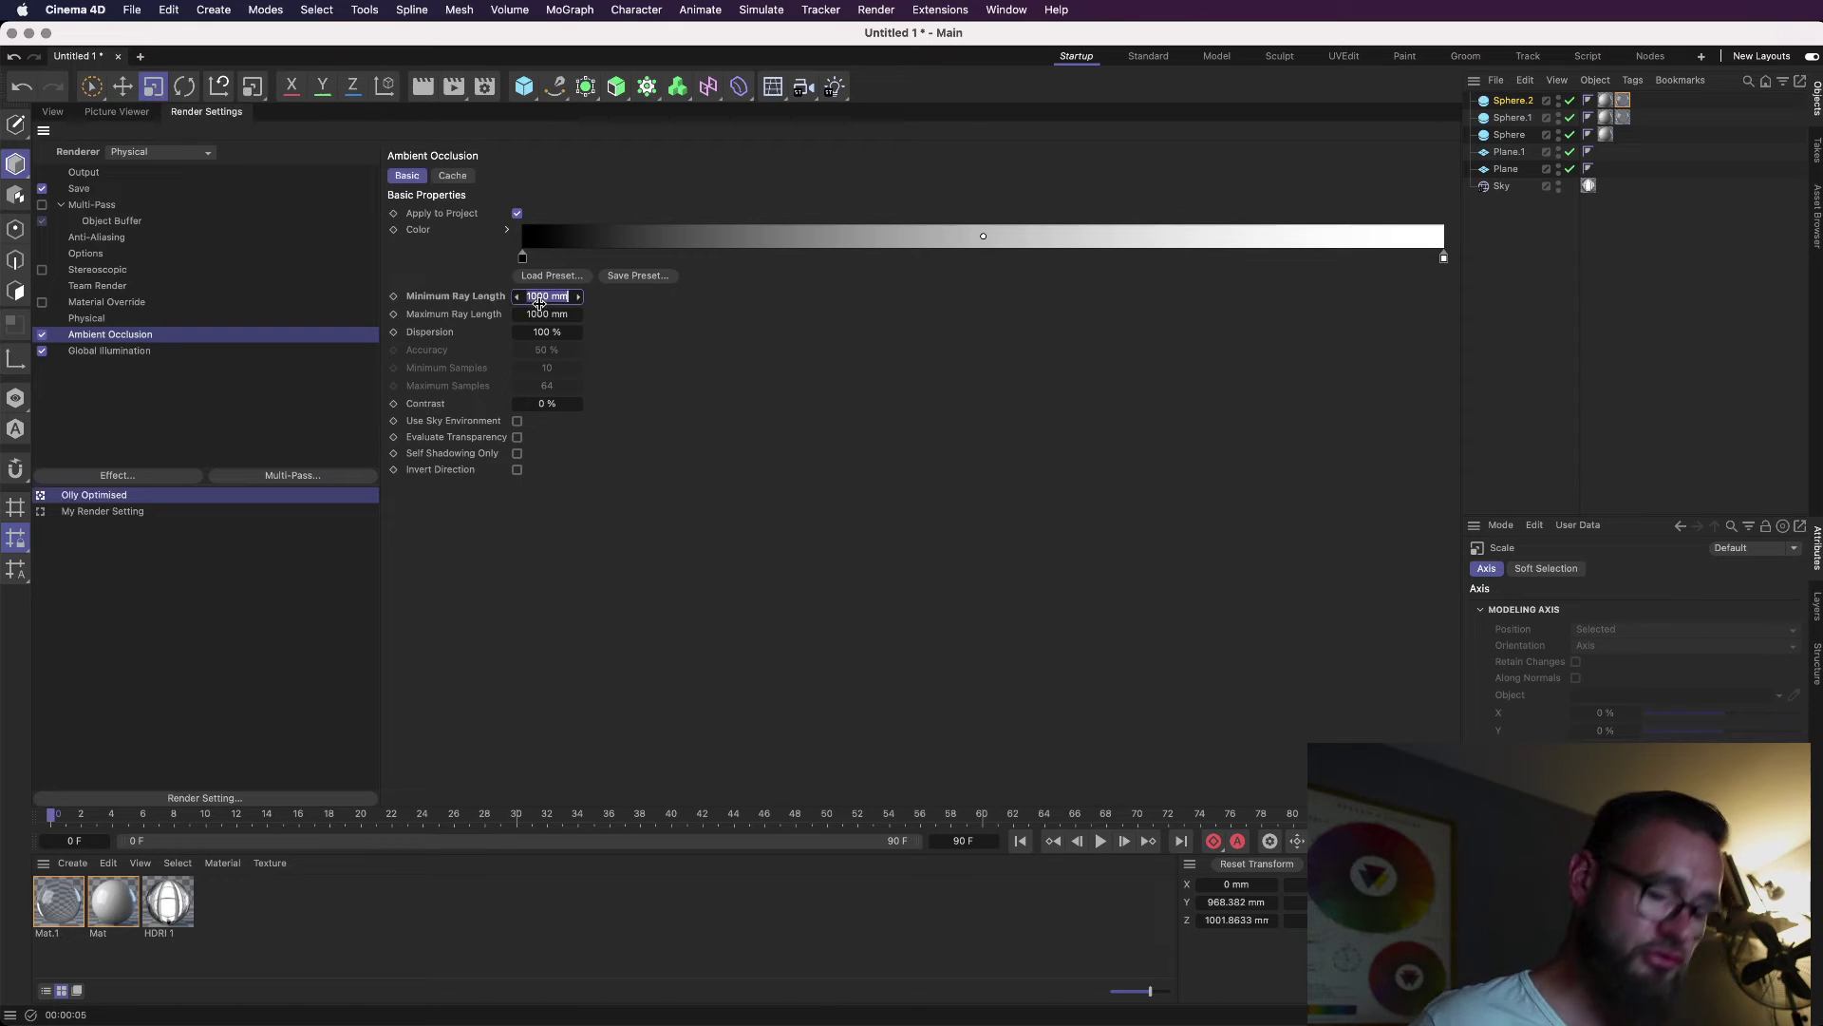
pyautogui.write('0')
pyautogui.press('Return')
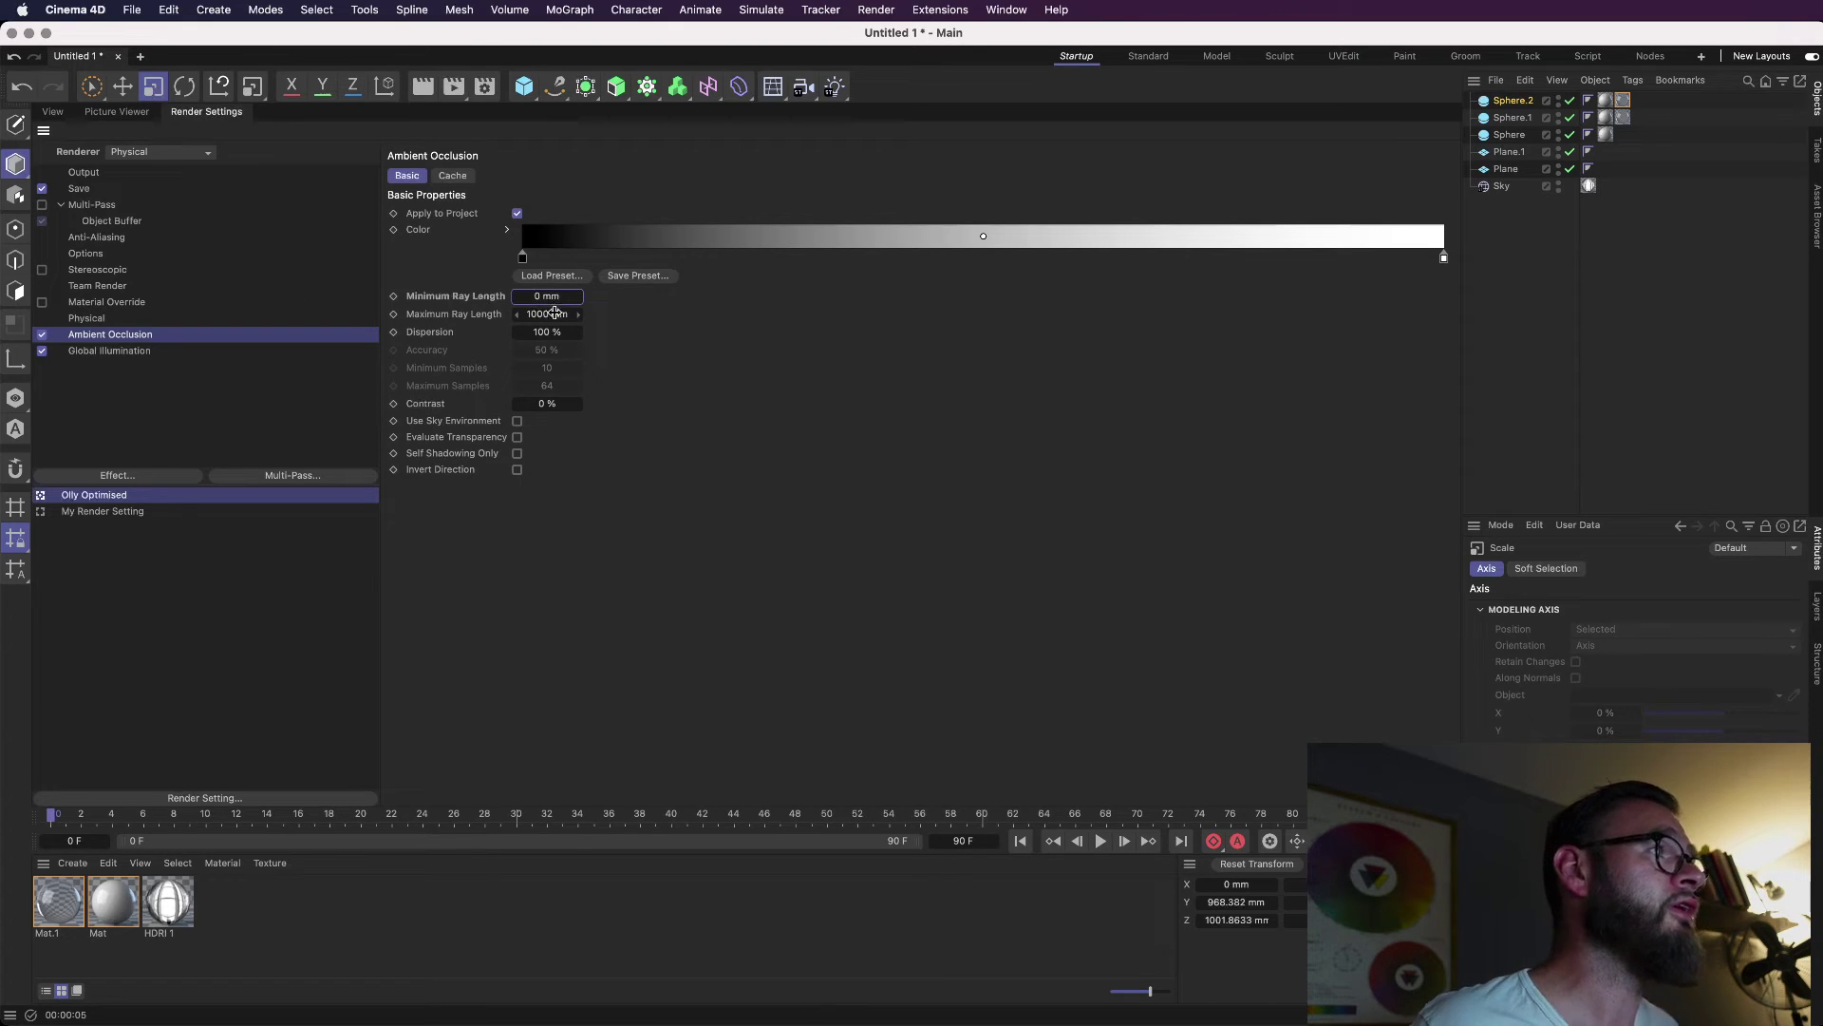
pyautogui.click(54, 112)
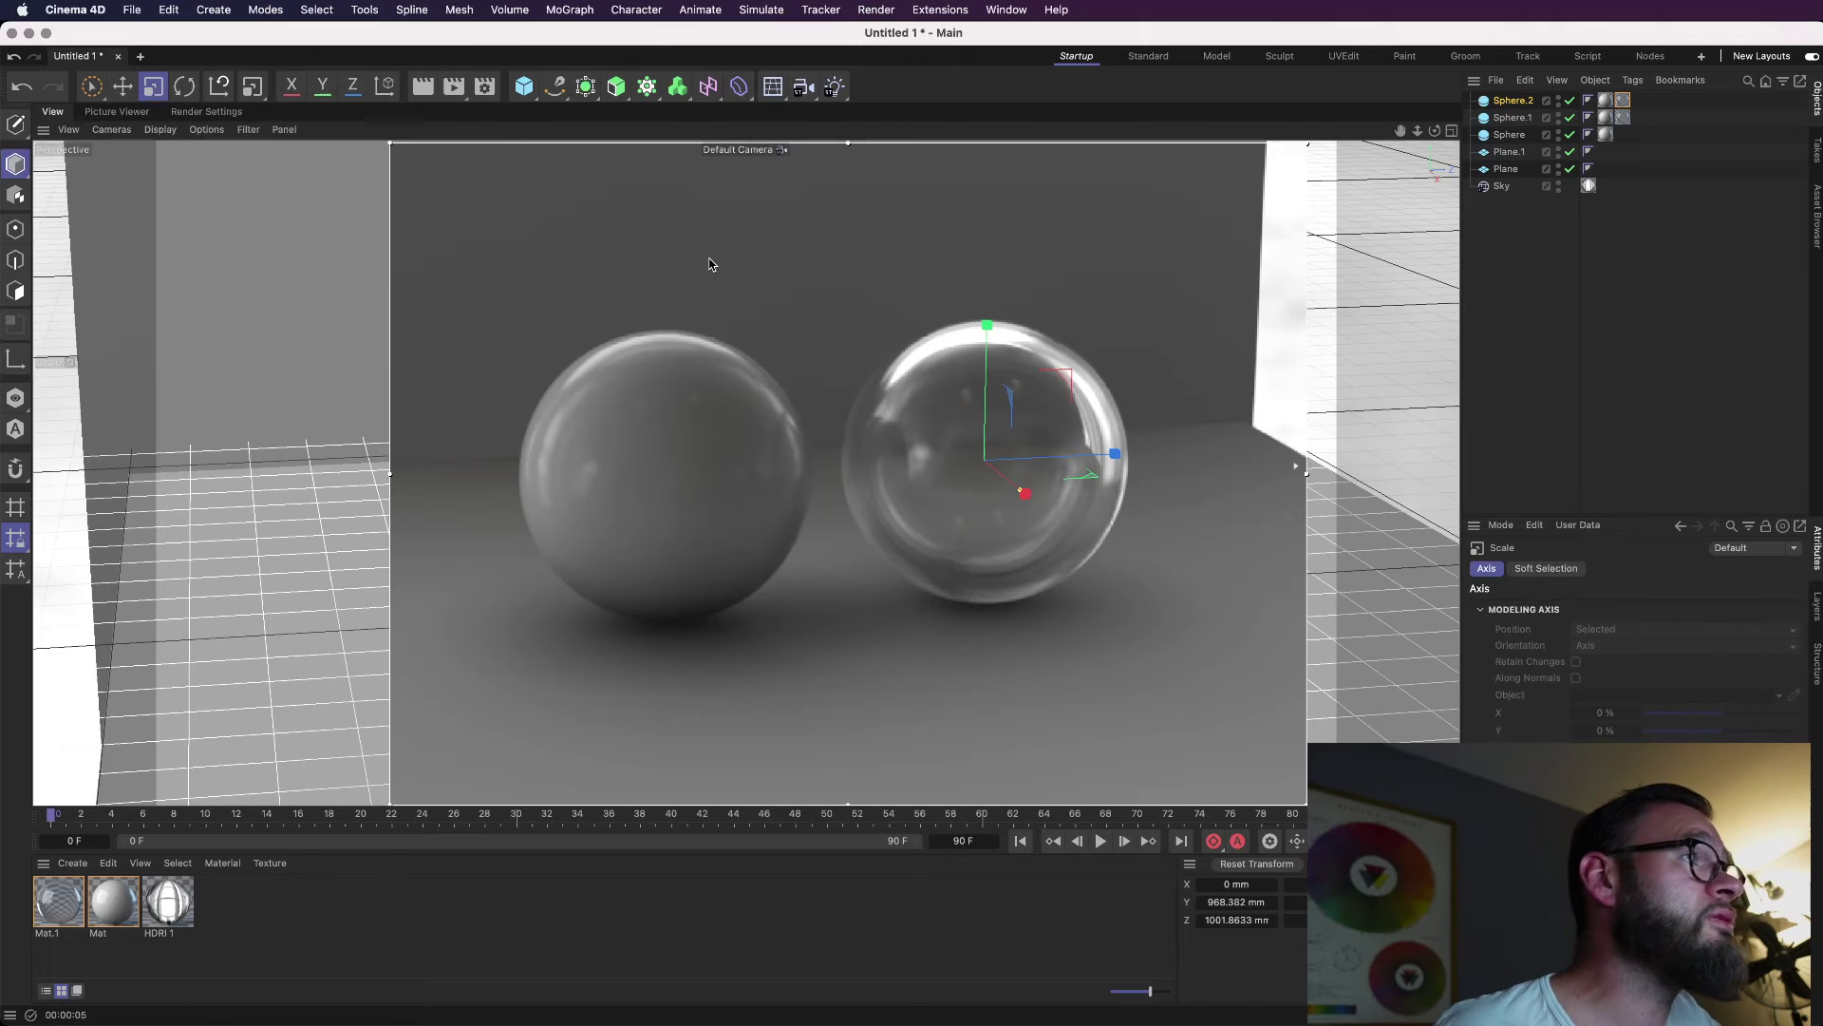
pyautogui.press('super+r')
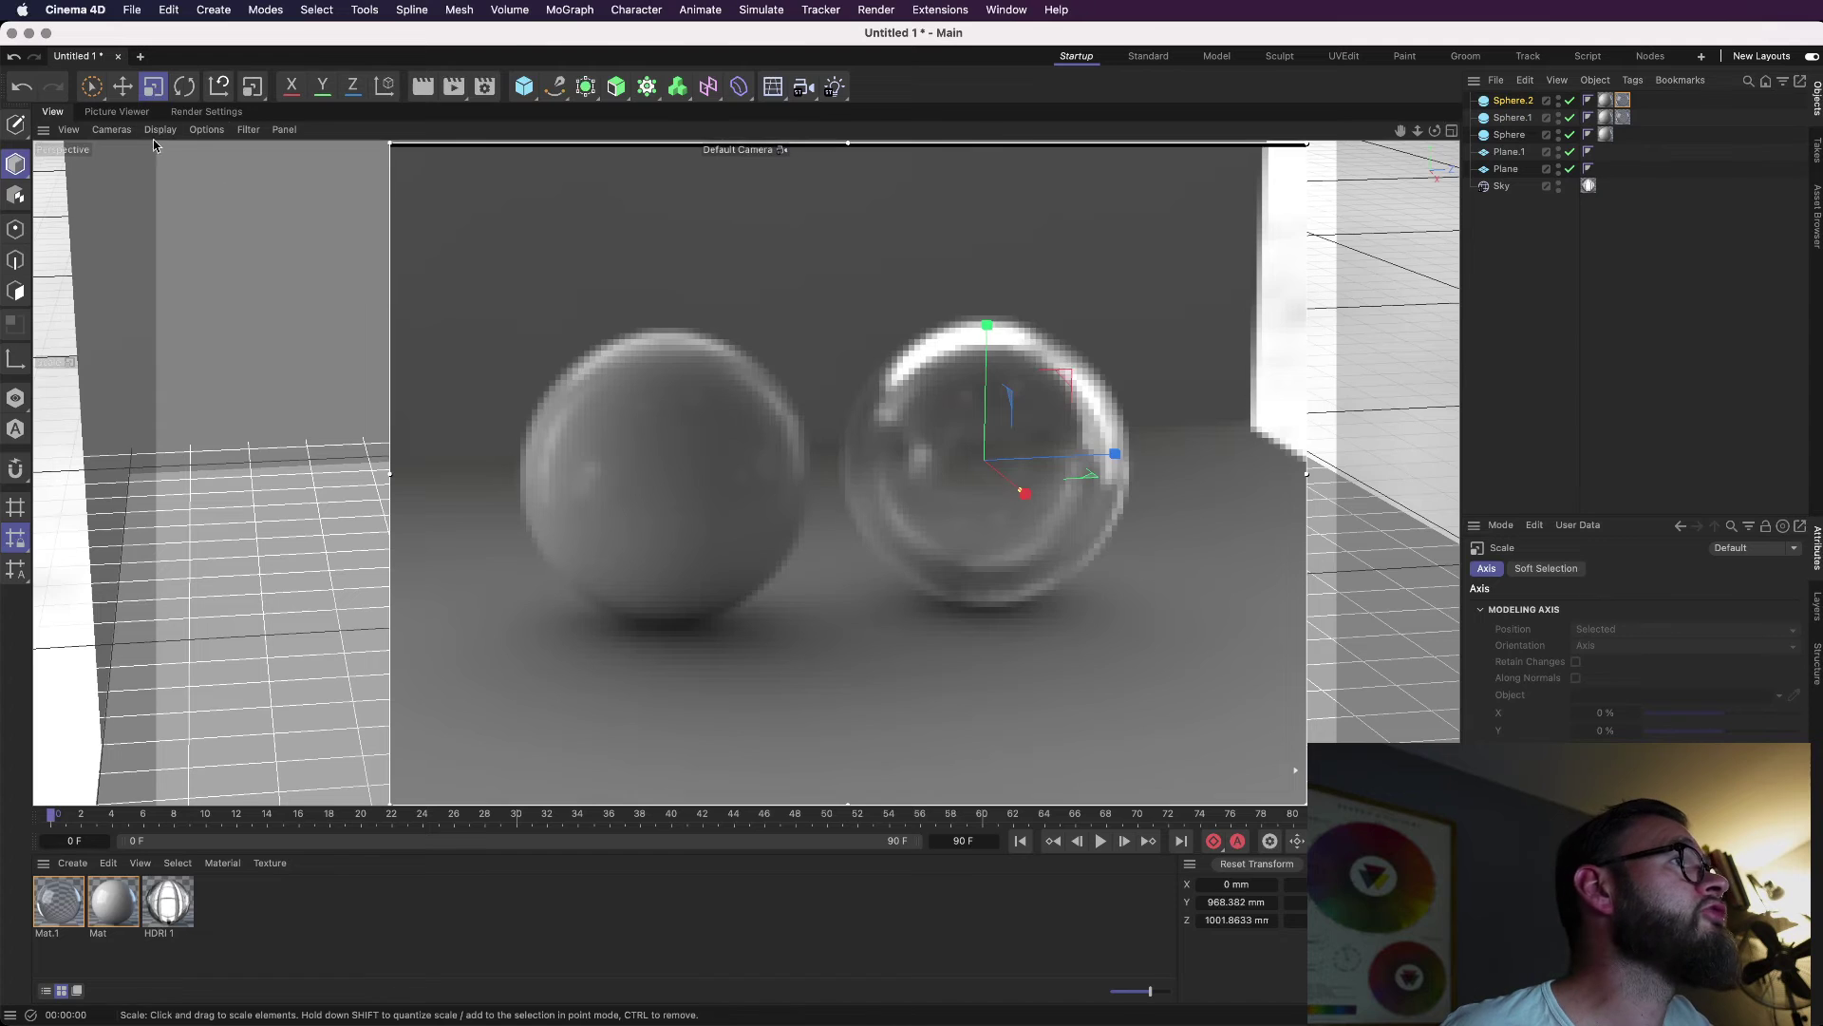
# Turn ambient occlusion off to compare the render, then switch it back on.
pyautogui.click(206, 111)
pyautogui.click(42, 334)
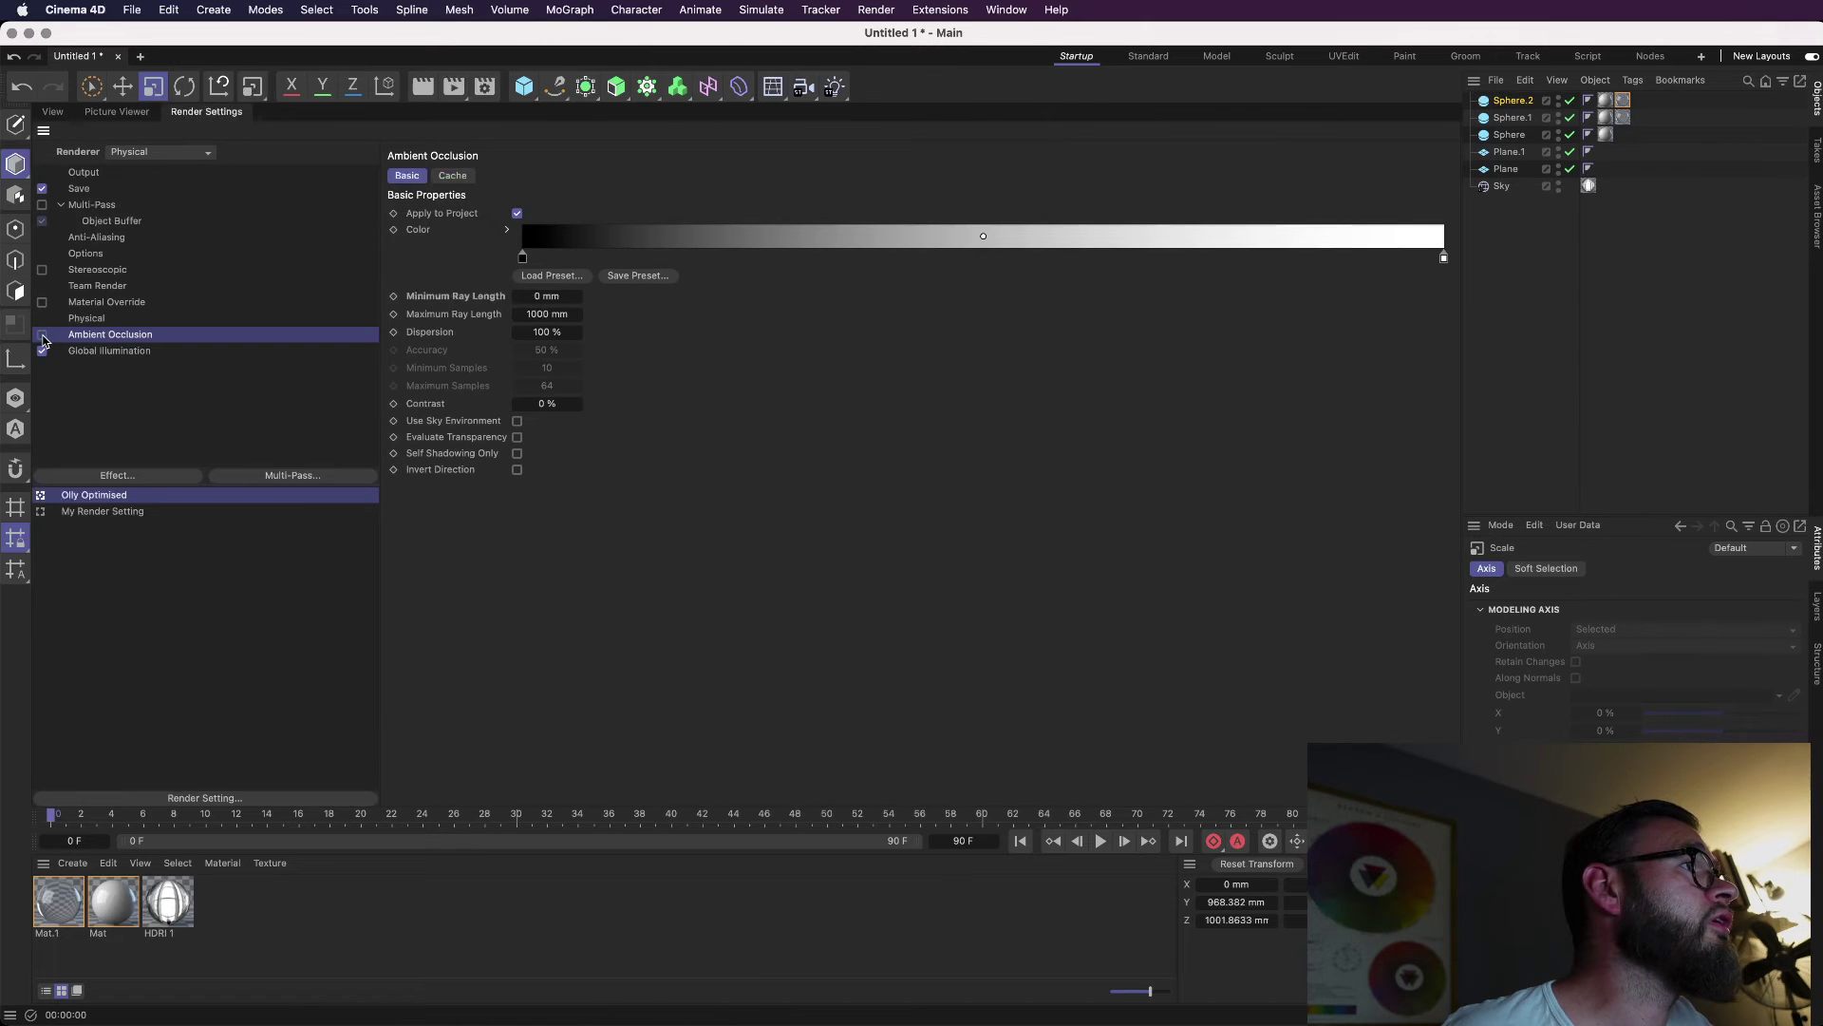
pyautogui.click(53, 112)
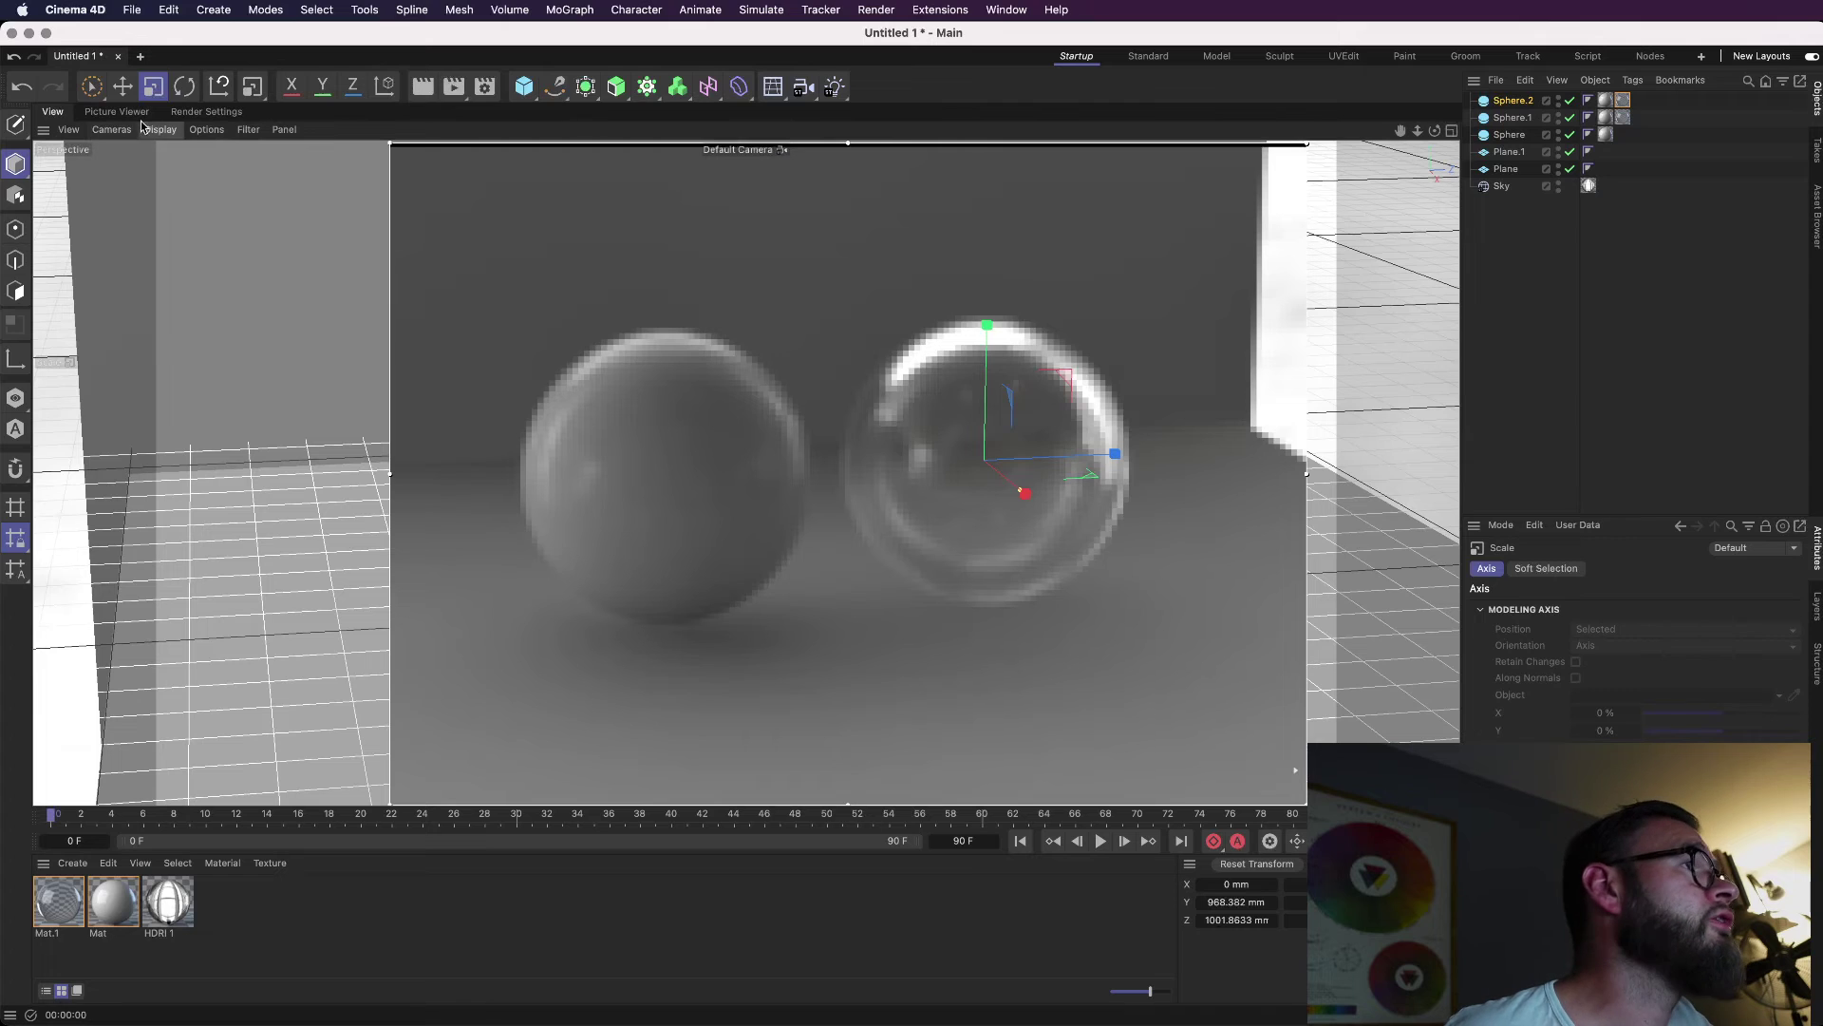
pyautogui.click(200, 112)
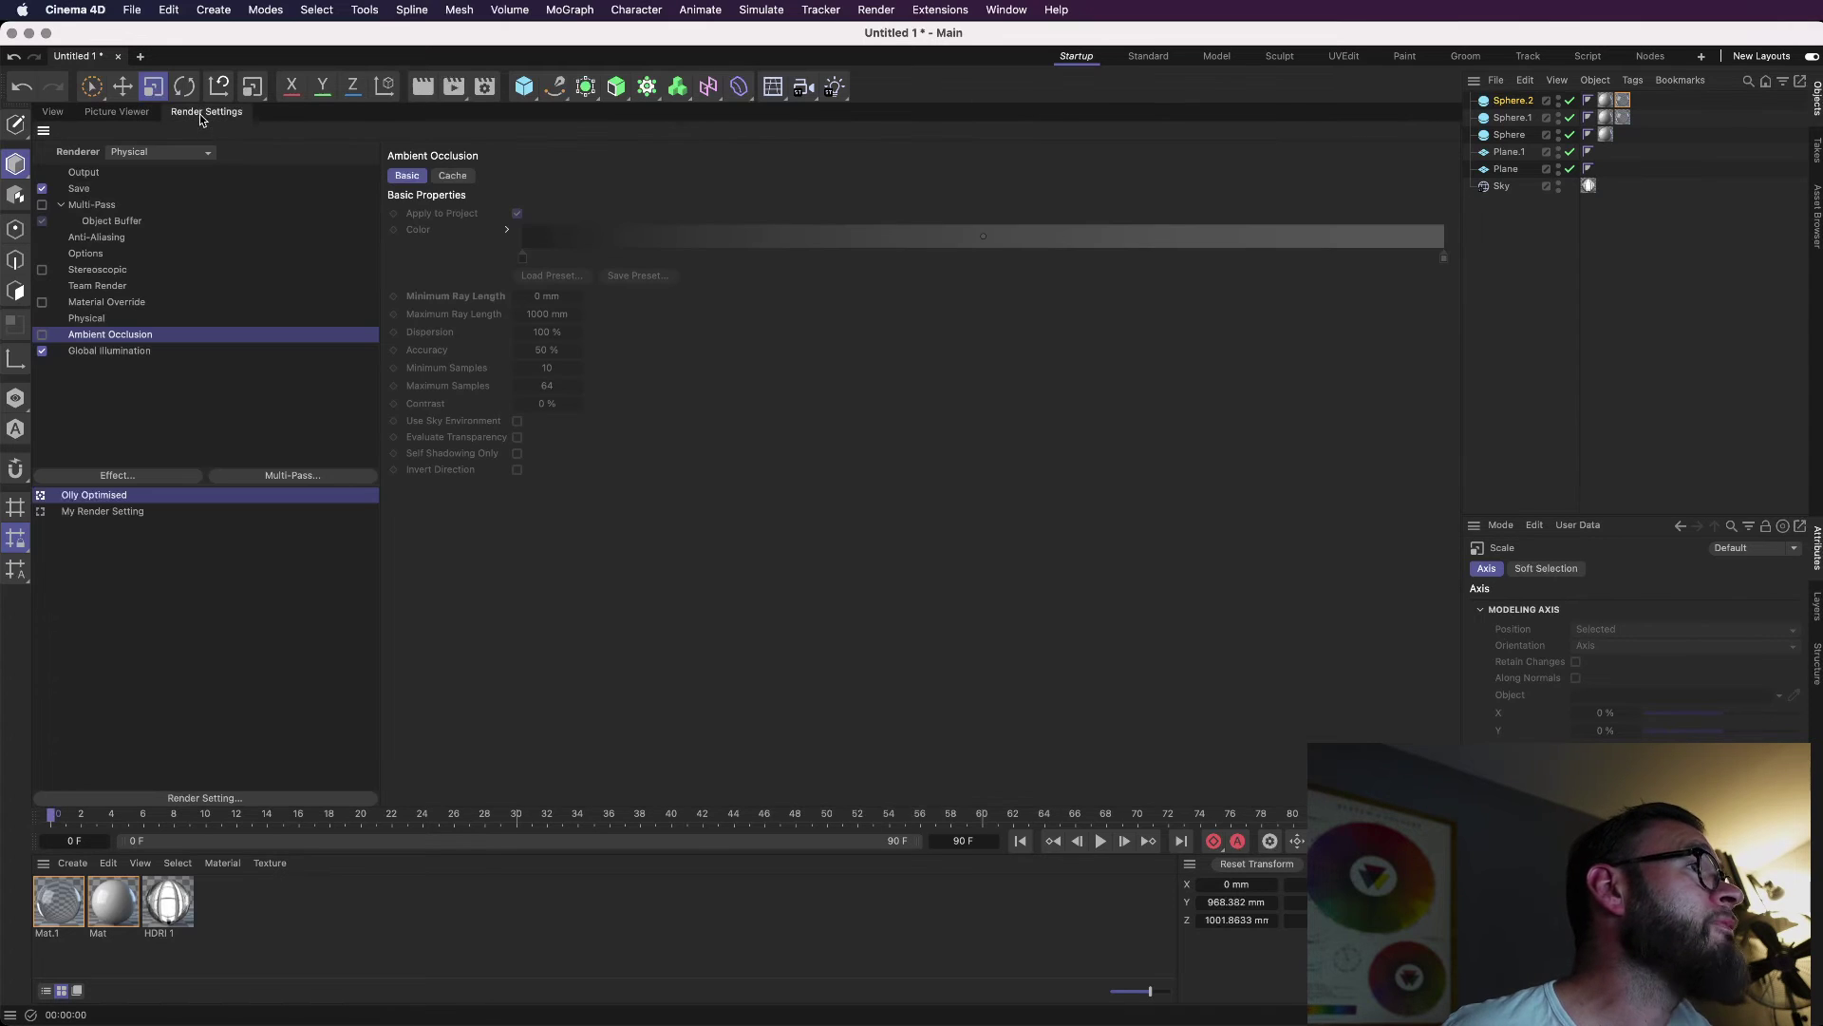
pyautogui.click(42, 335)
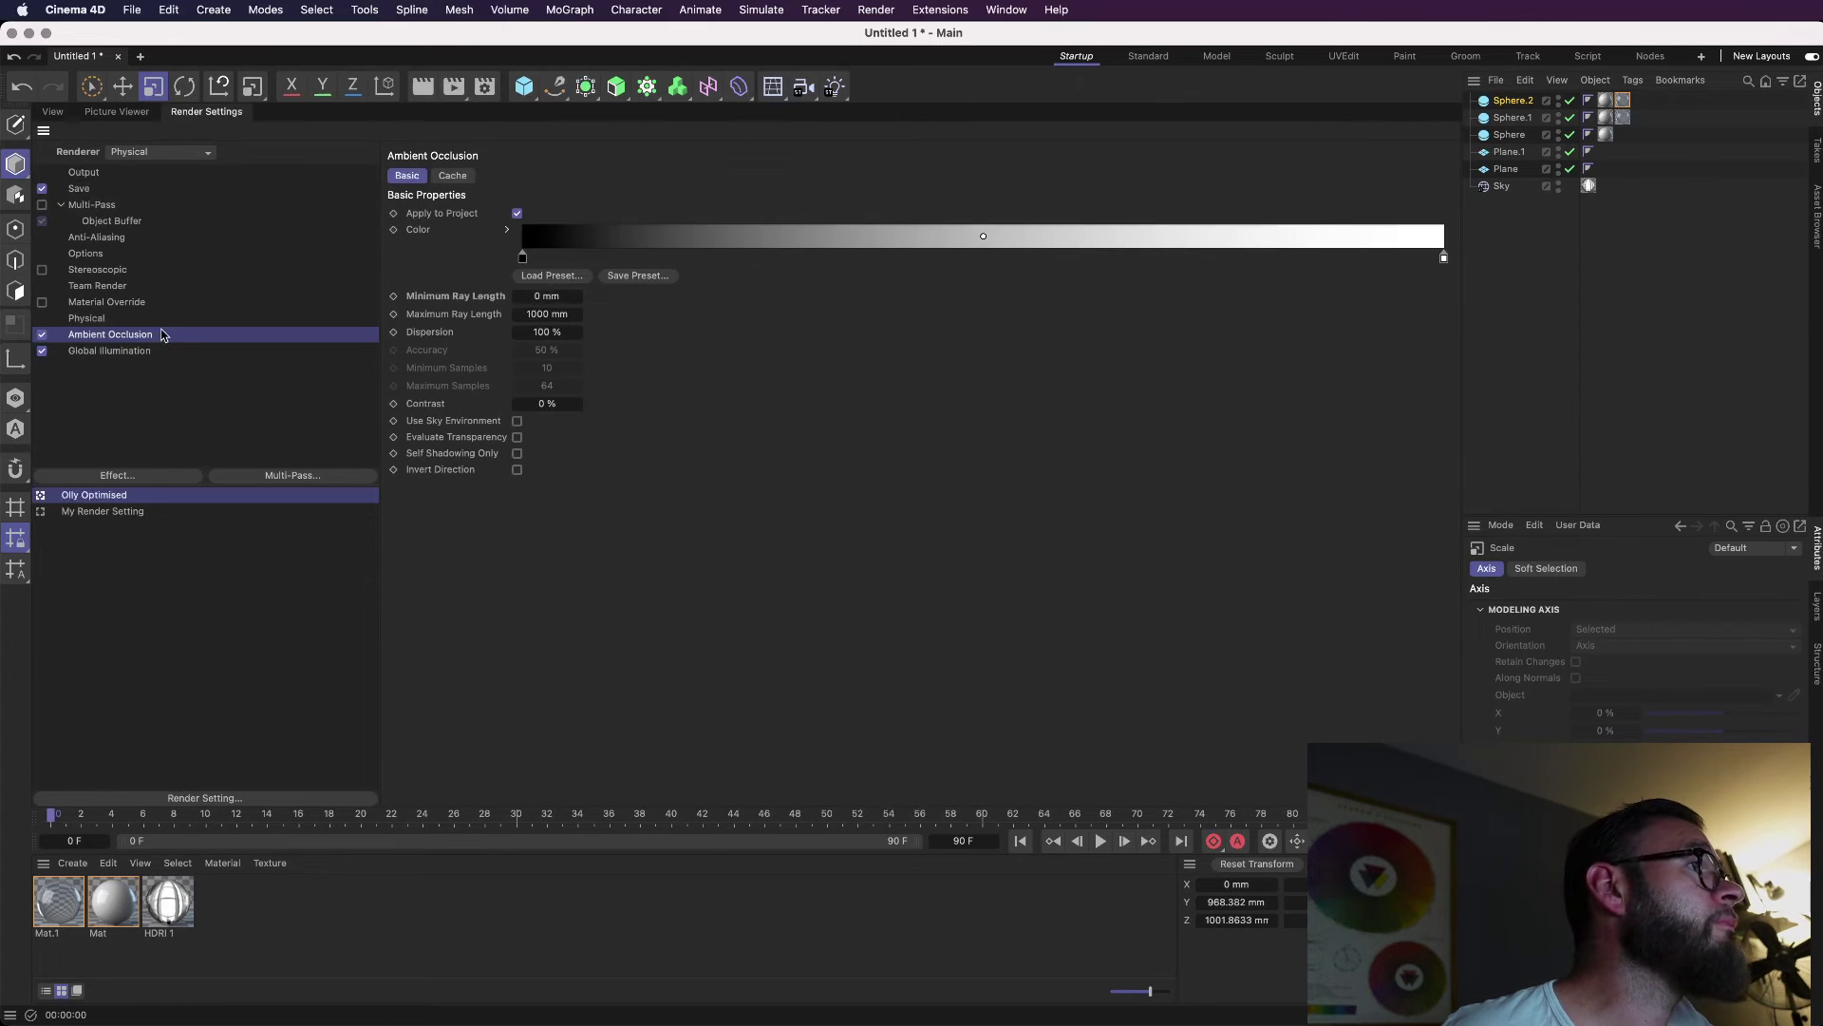
# Add a grey knot to the occlusion gradient and darken it slightly to about 30% value.
pyautogui.click(982, 257)
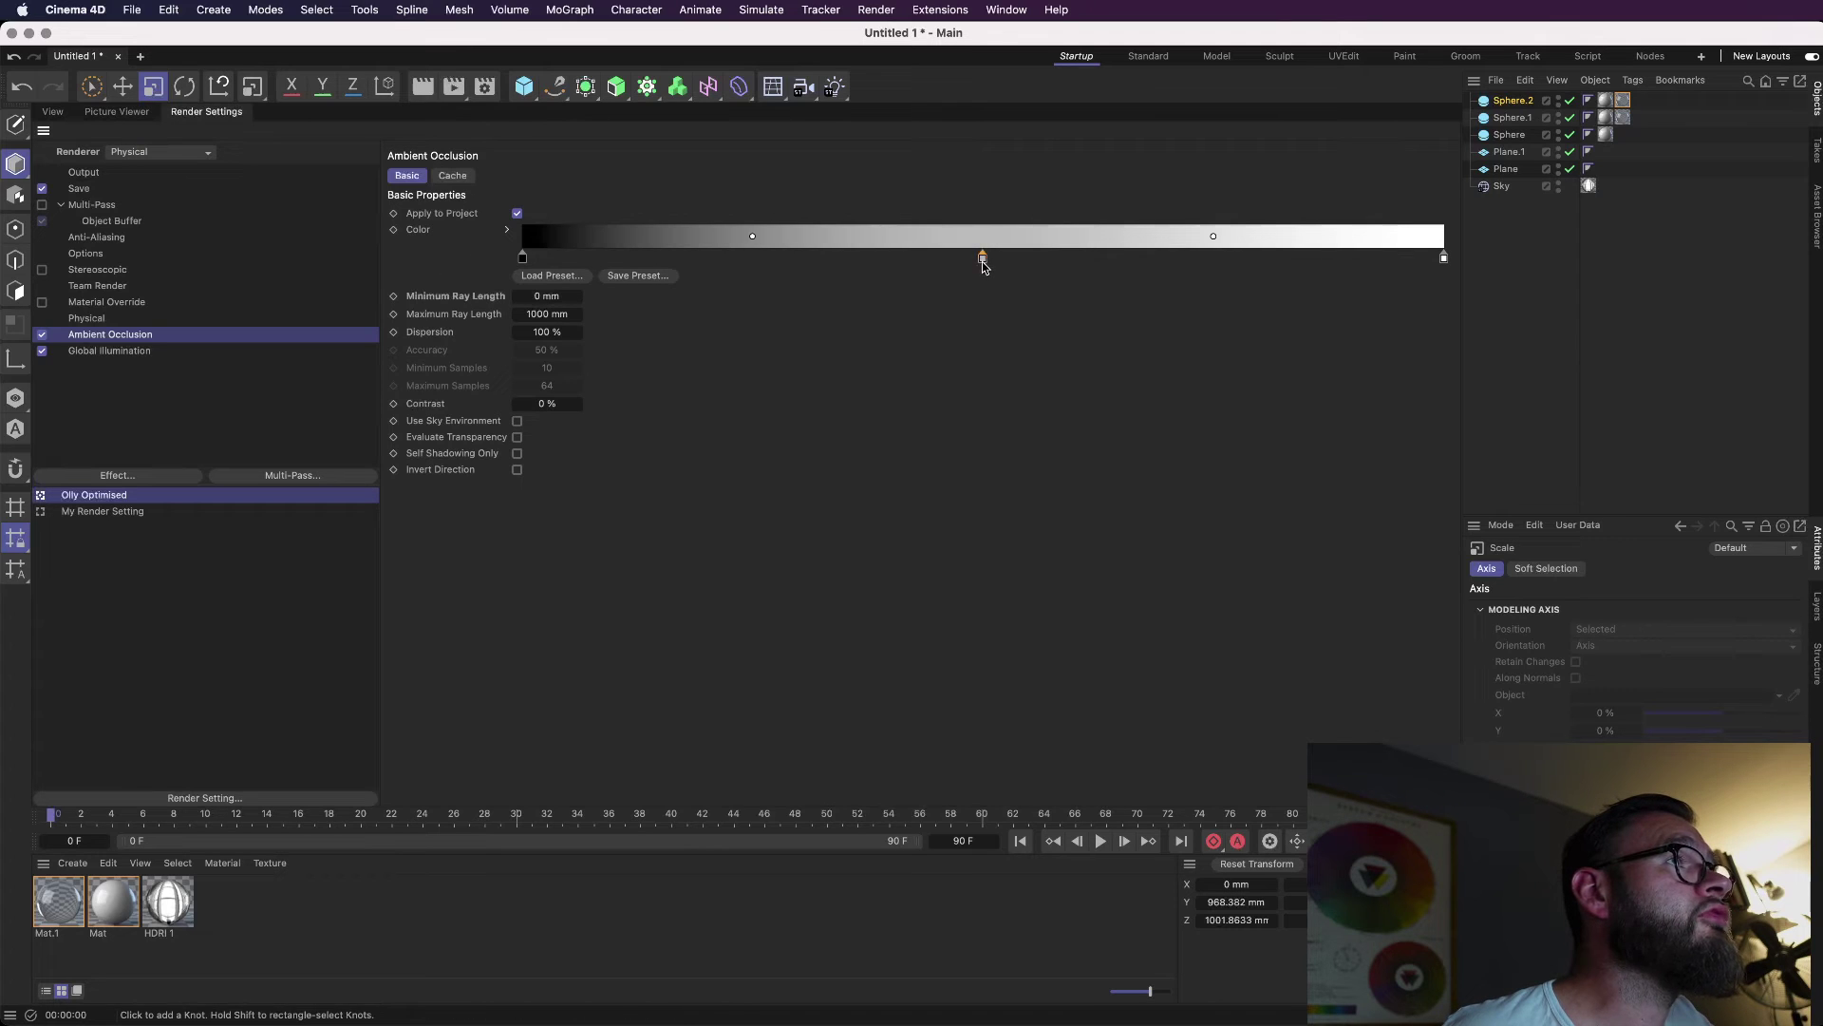
pyautogui.moveTo(523, 265)
pyautogui.mouseDown()
pyautogui.moveTo(981, 298)
pyautogui.moveTo(523, 263)
pyautogui.mouseUp()
pyautogui.doubleClick(523, 258)
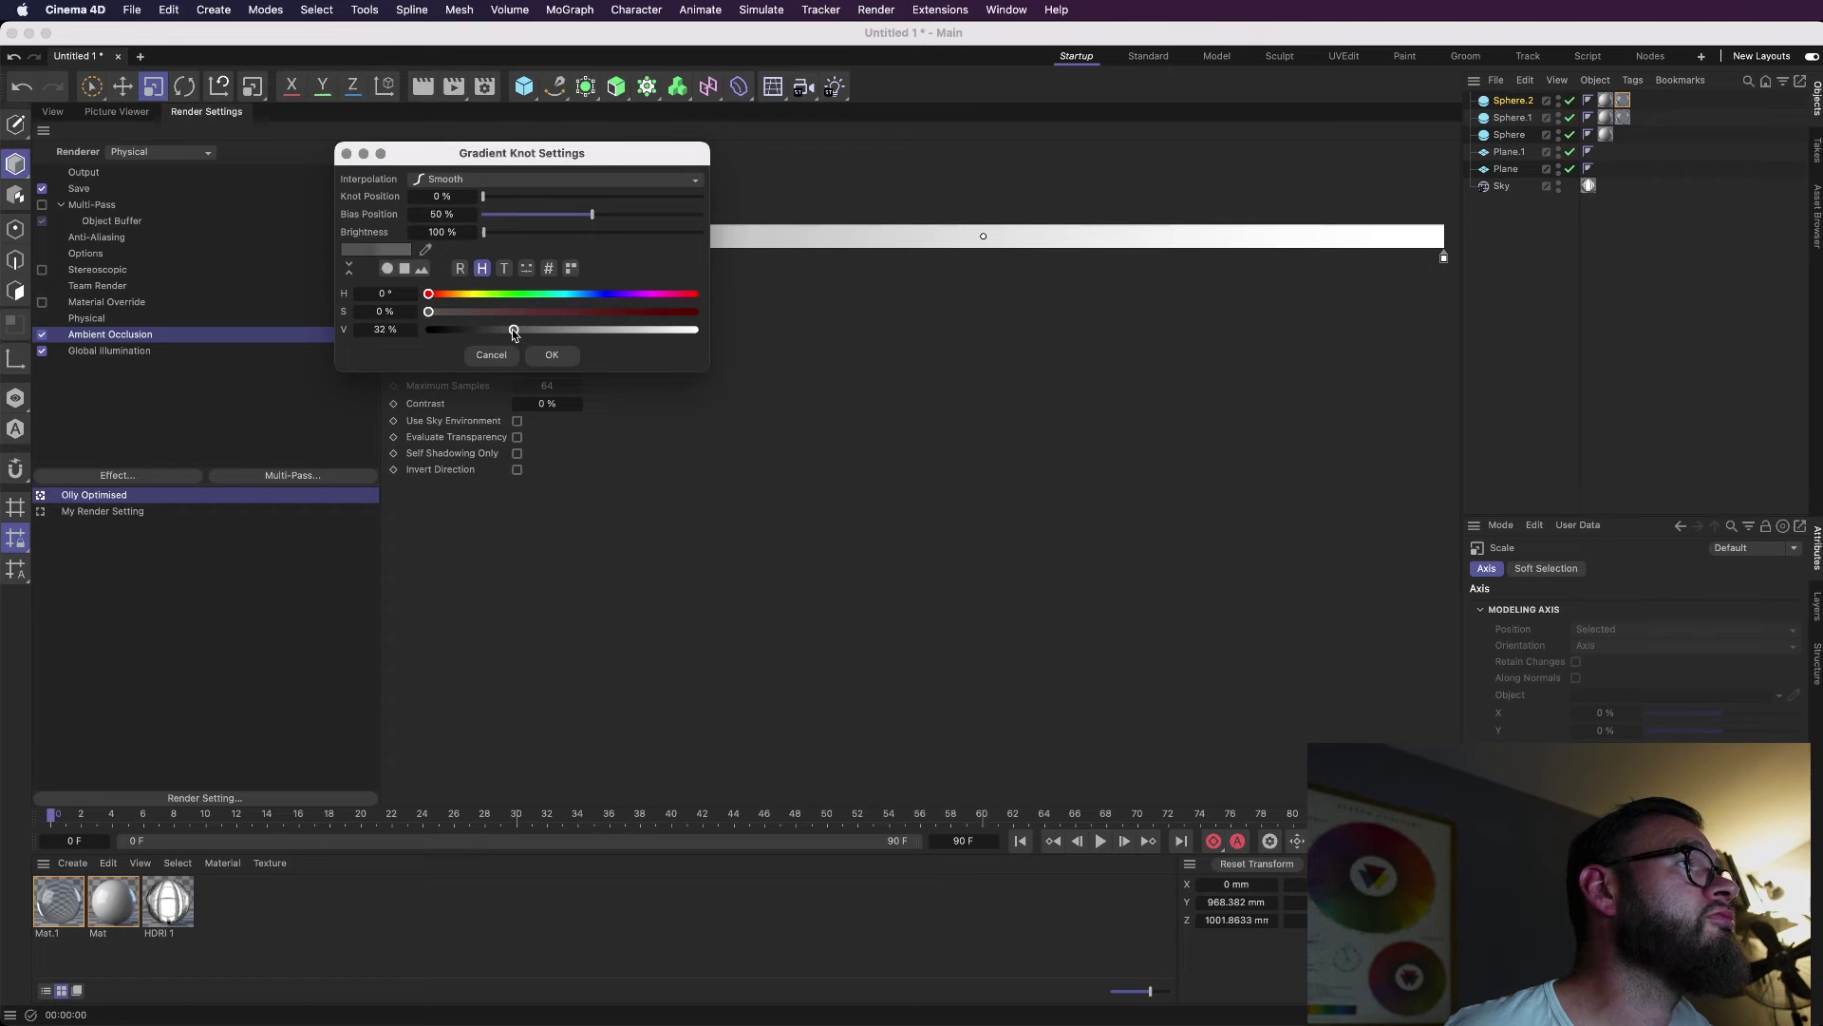
pyautogui.moveTo(507, 333); pyautogui.dragTo(508, 332)
pyautogui.click(57, 115)
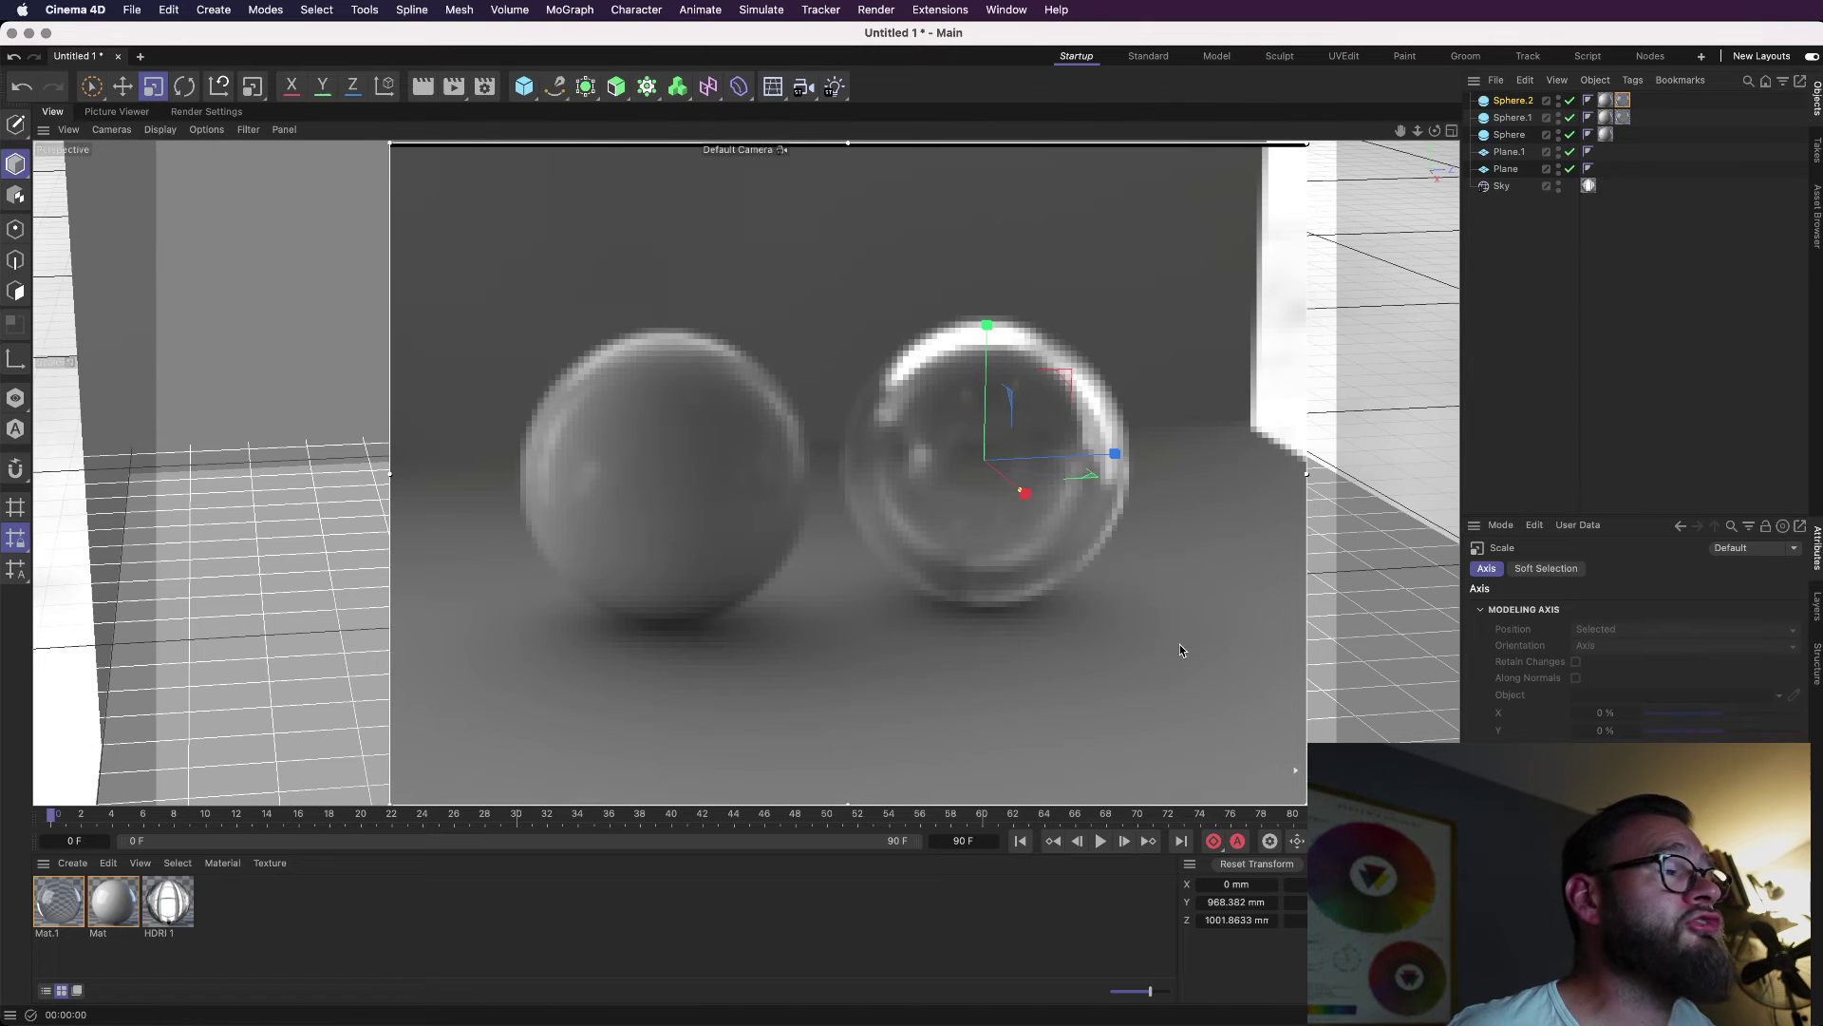
# Check the interactive render, then return to the Ambient Occlusion render settings page.
pyautogui.click(228, 112)
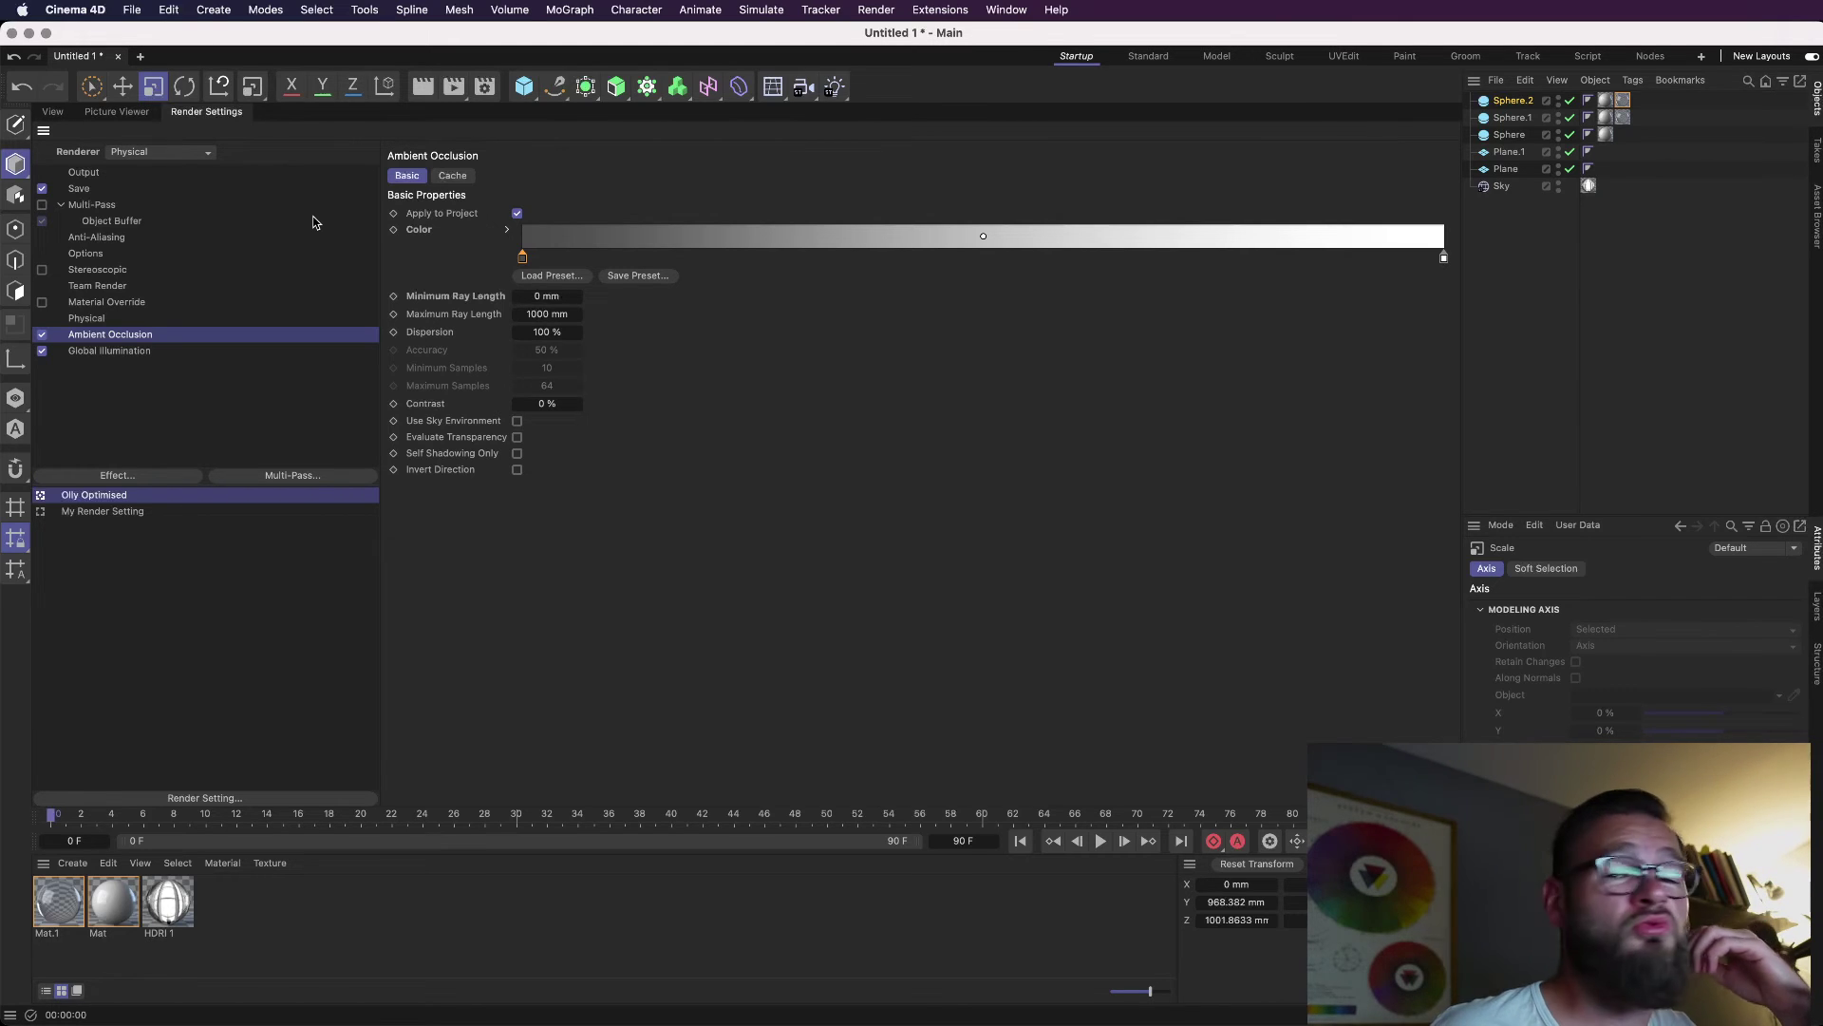
pyautogui.click(53, 111)
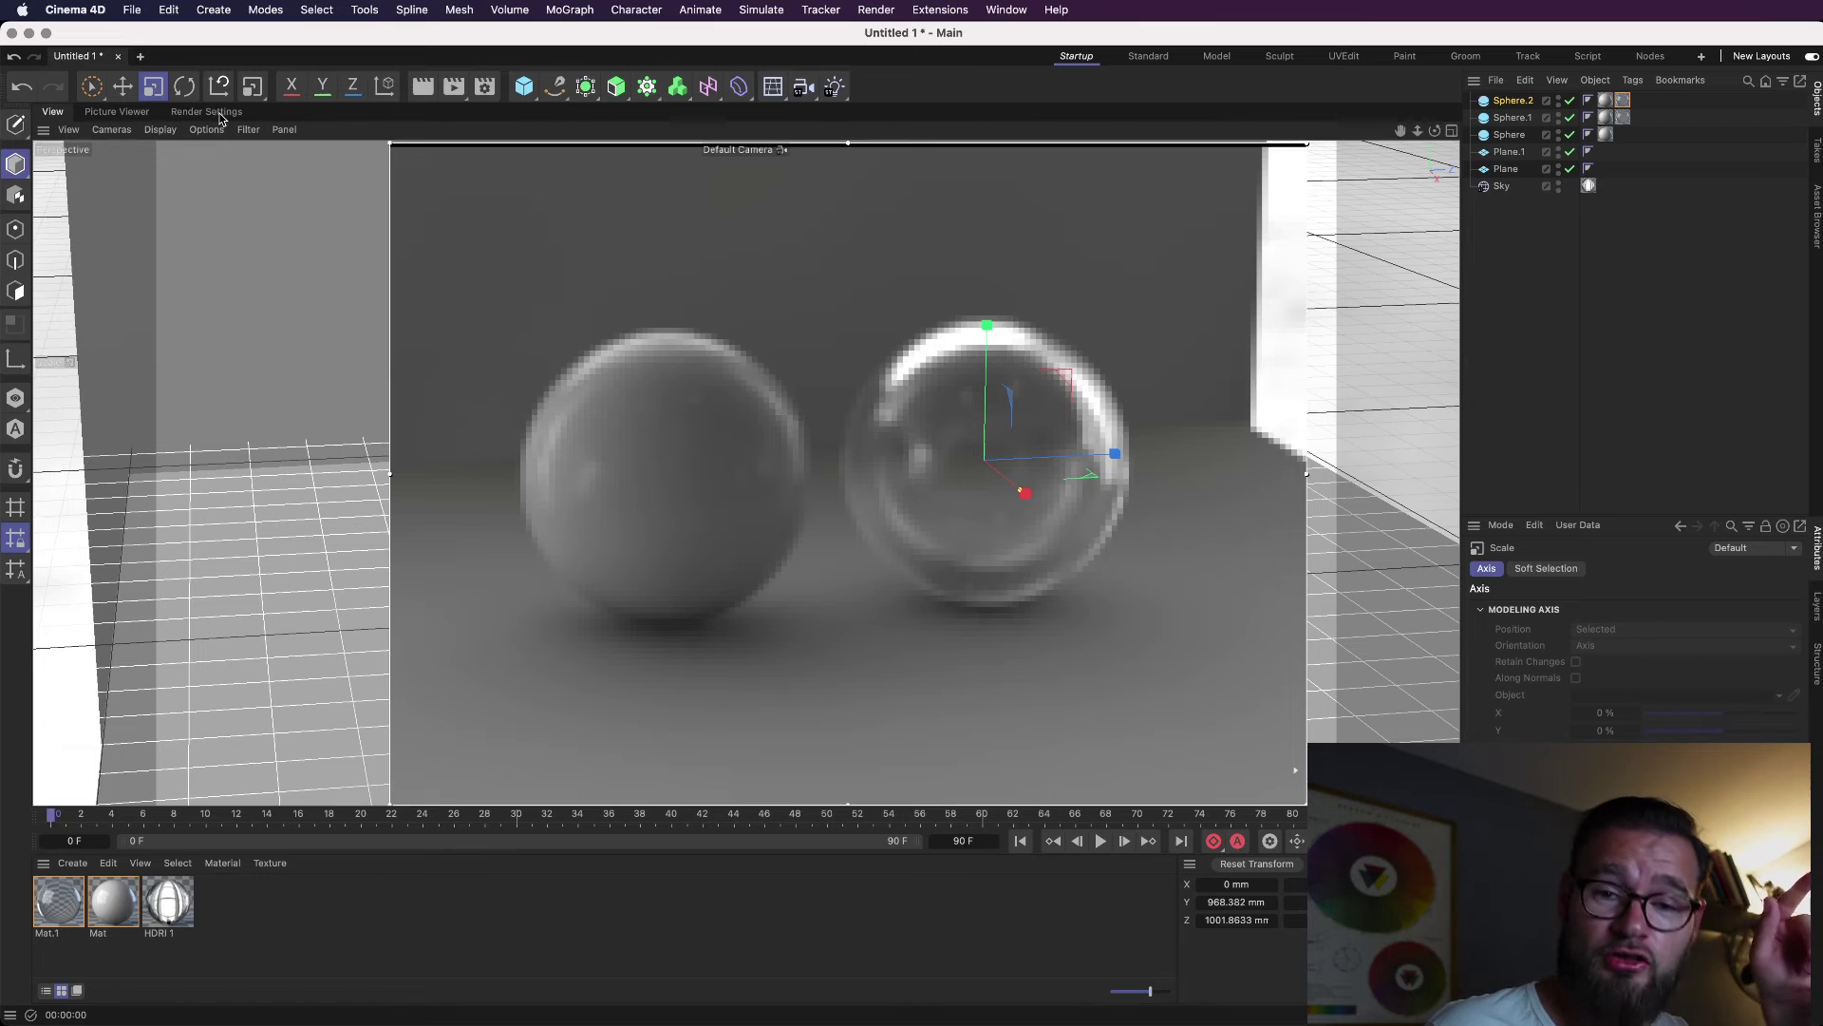
pyautogui.click(213, 112)
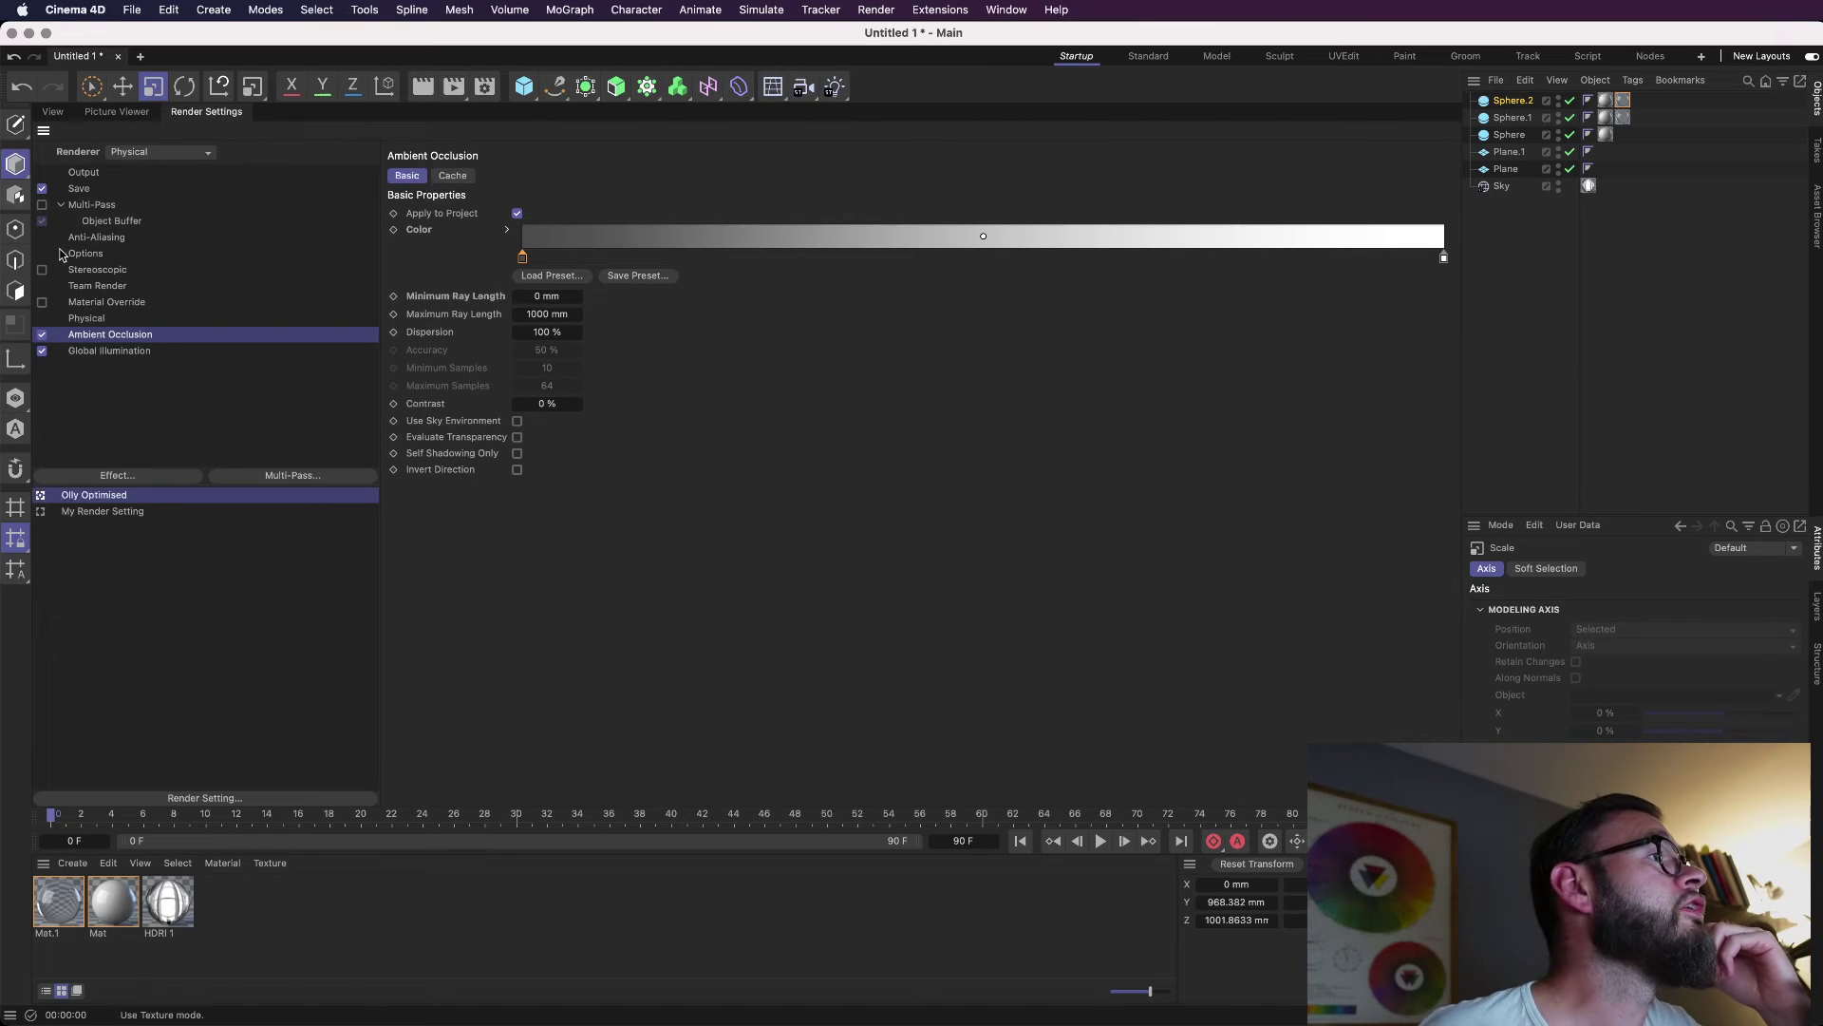
# Enable Depth Of Field in the Physical renderer settings and return to the live render.
pyautogui.click(95, 319)
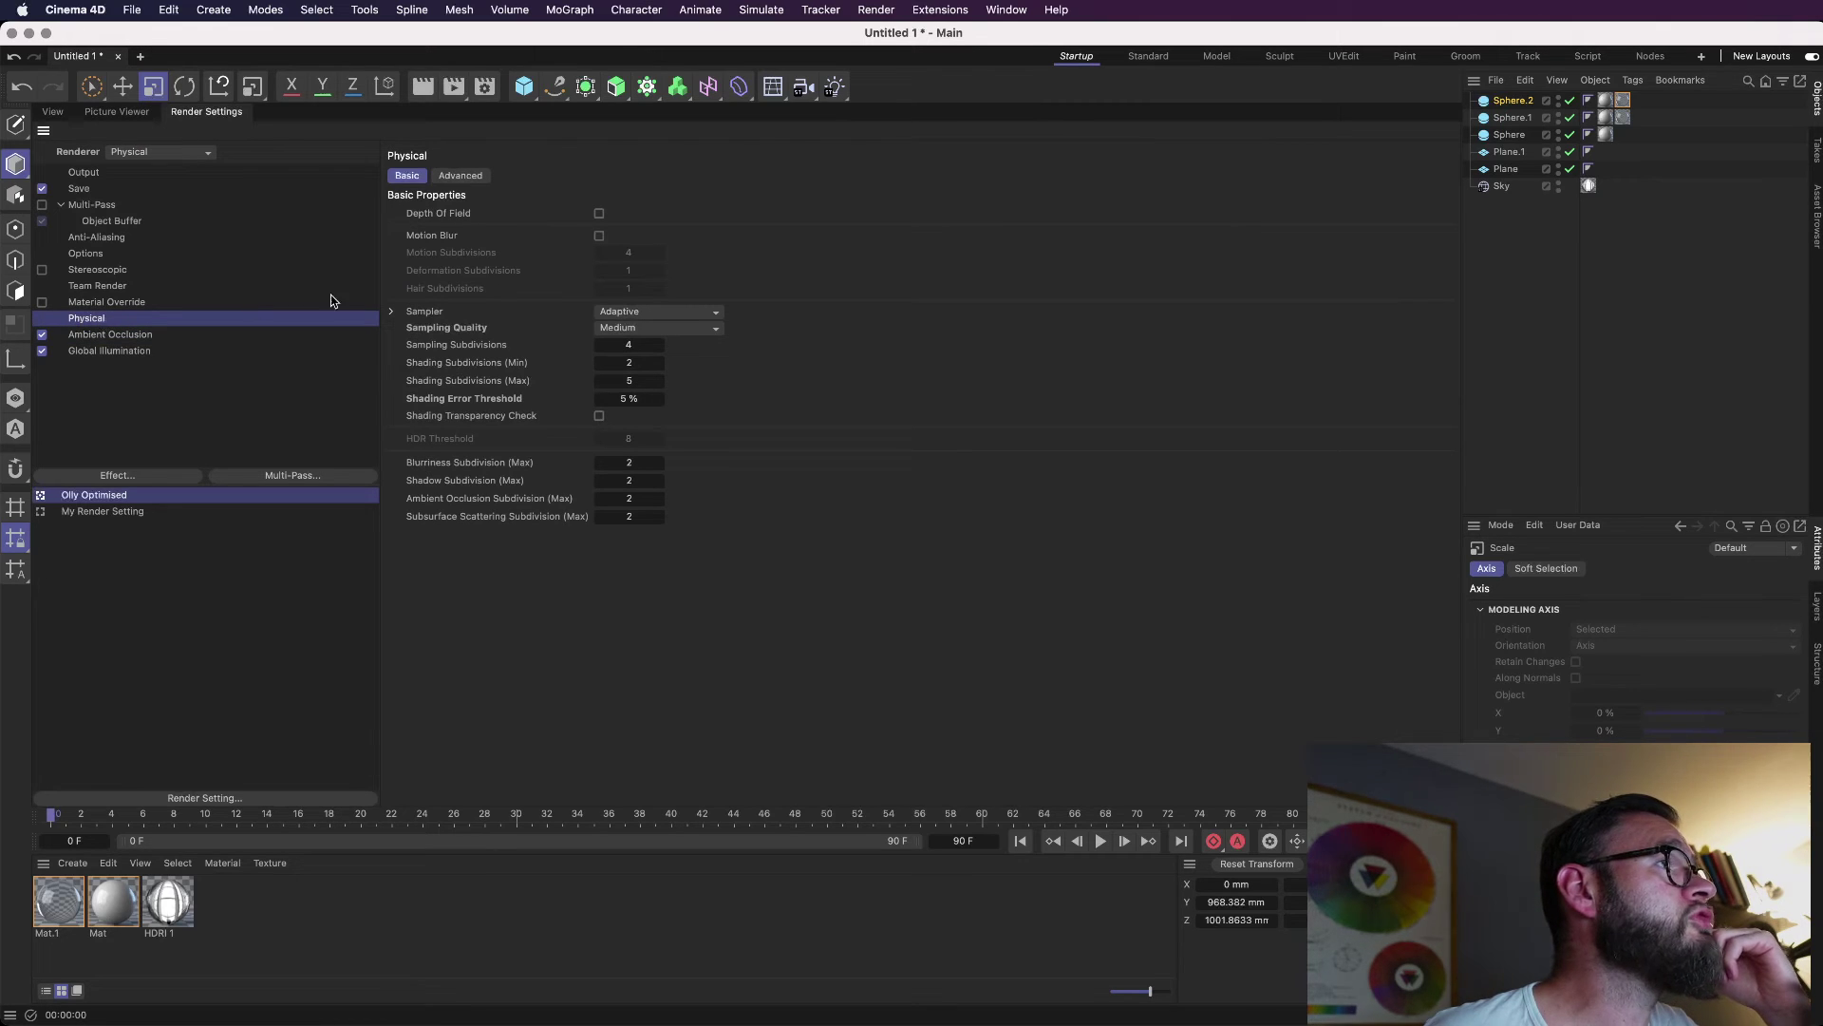
pyautogui.click(599, 214)
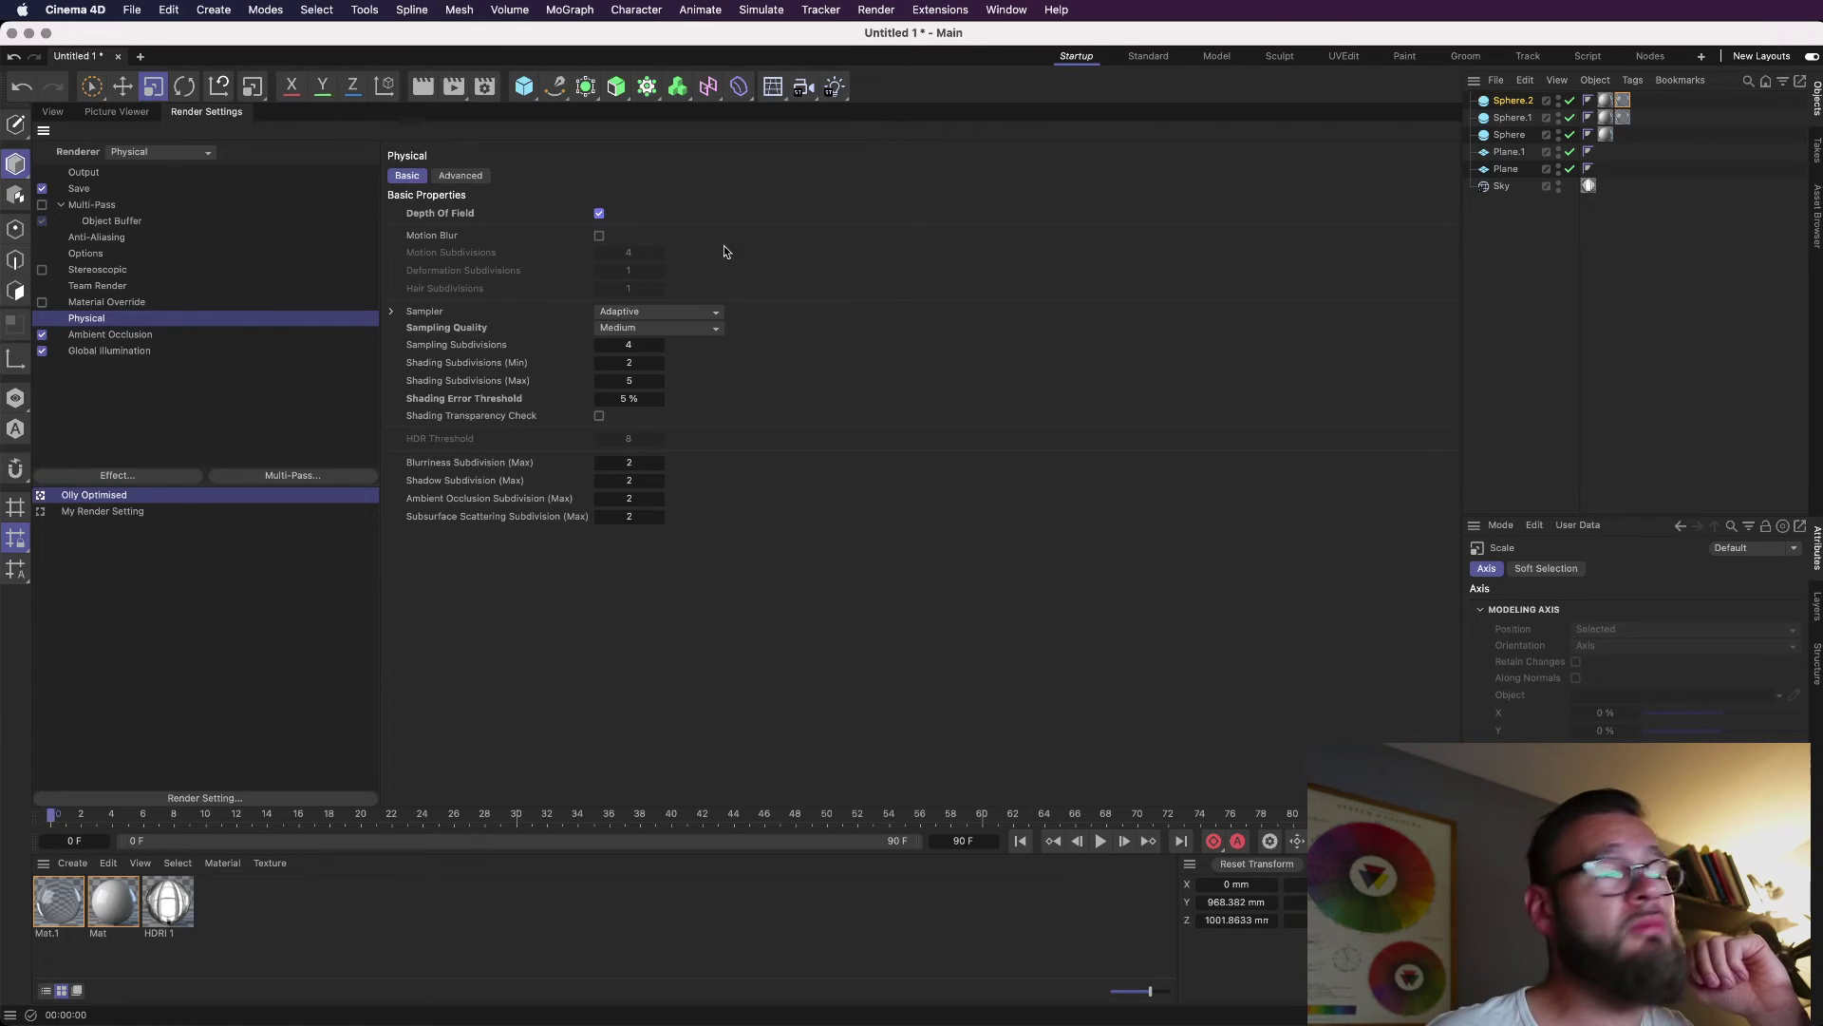
pyautogui.click(53, 112)
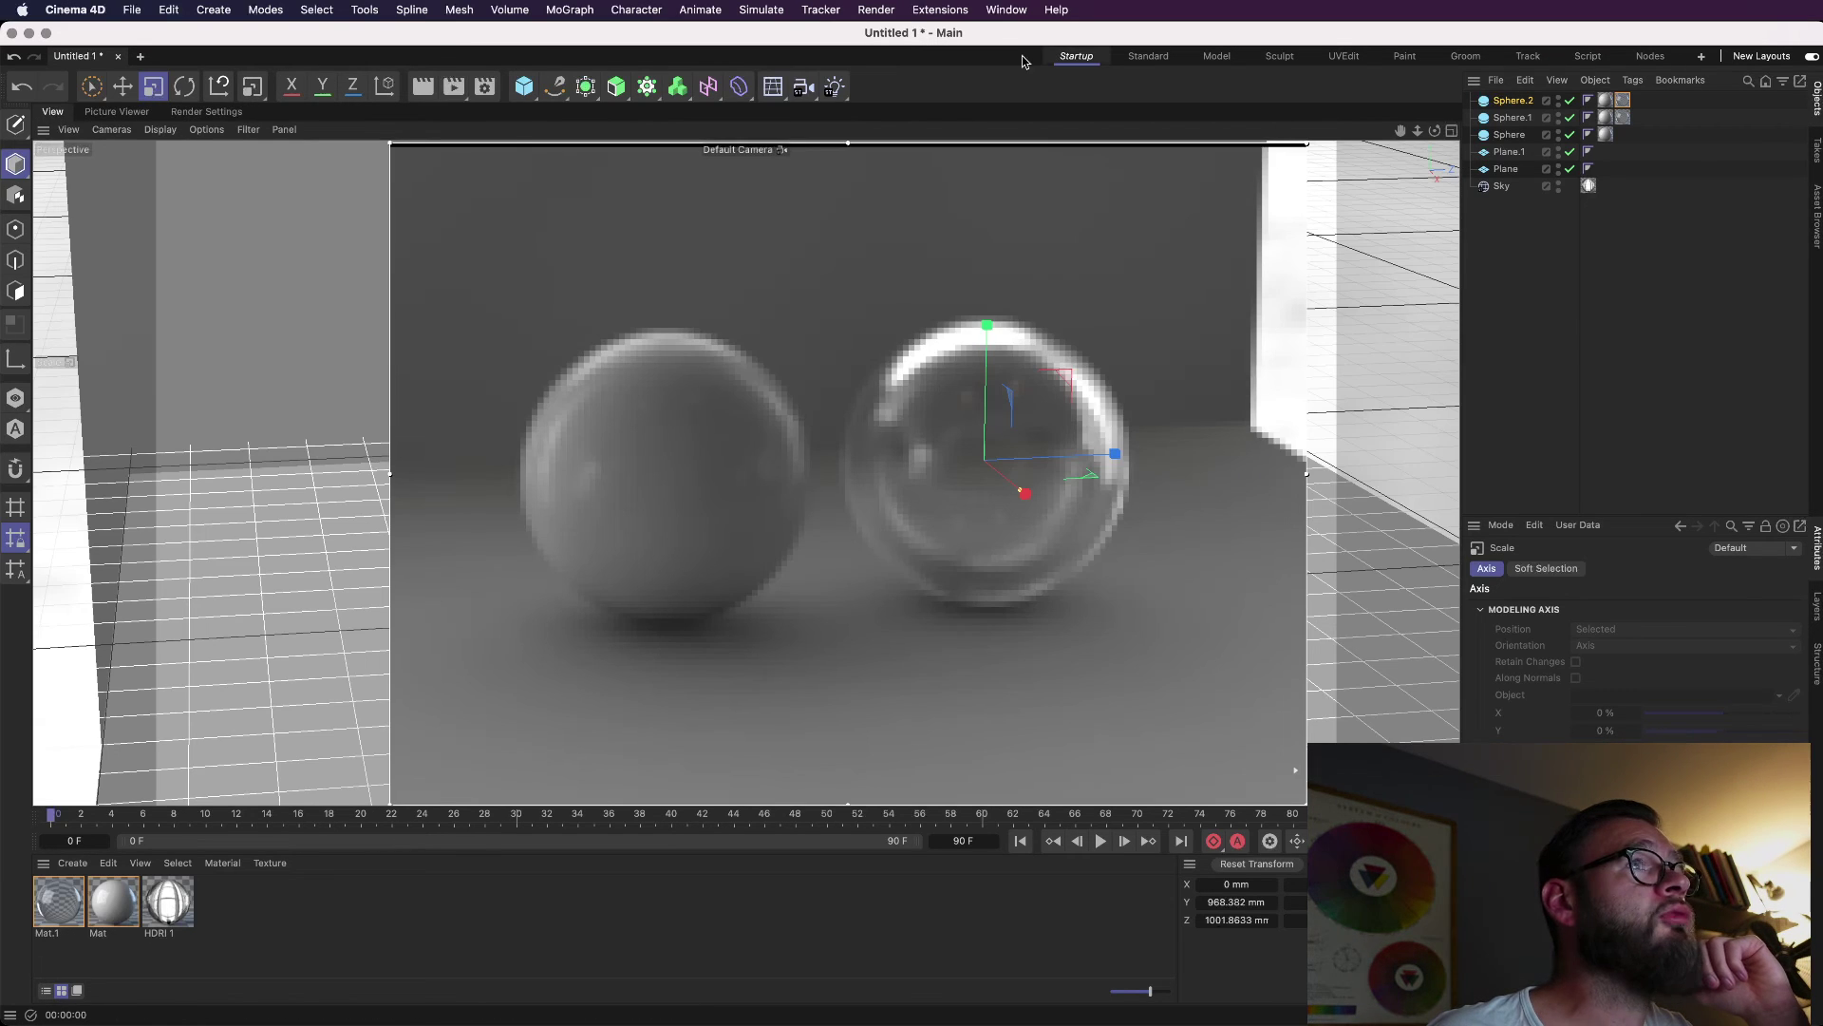
# Add a Camera object and frame the whole scene in the four-view layout.
pyautogui.click(803, 86)
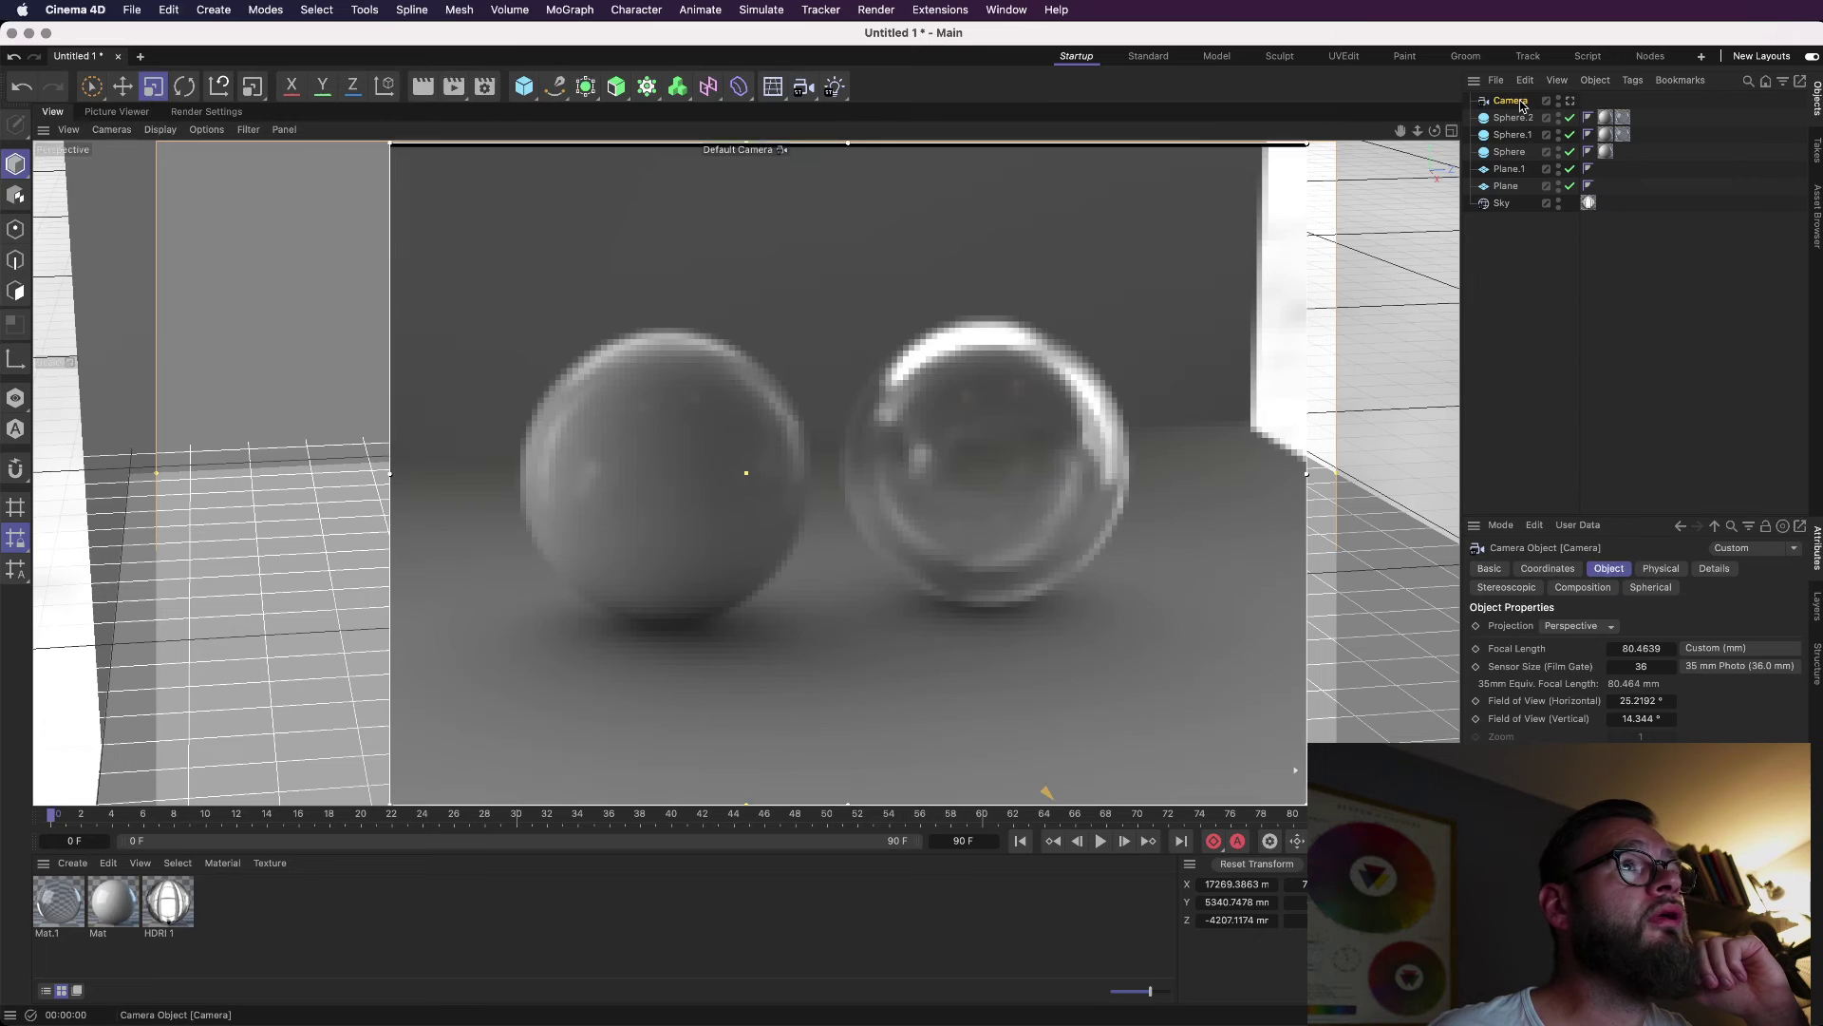
pyautogui.click(1451, 131)
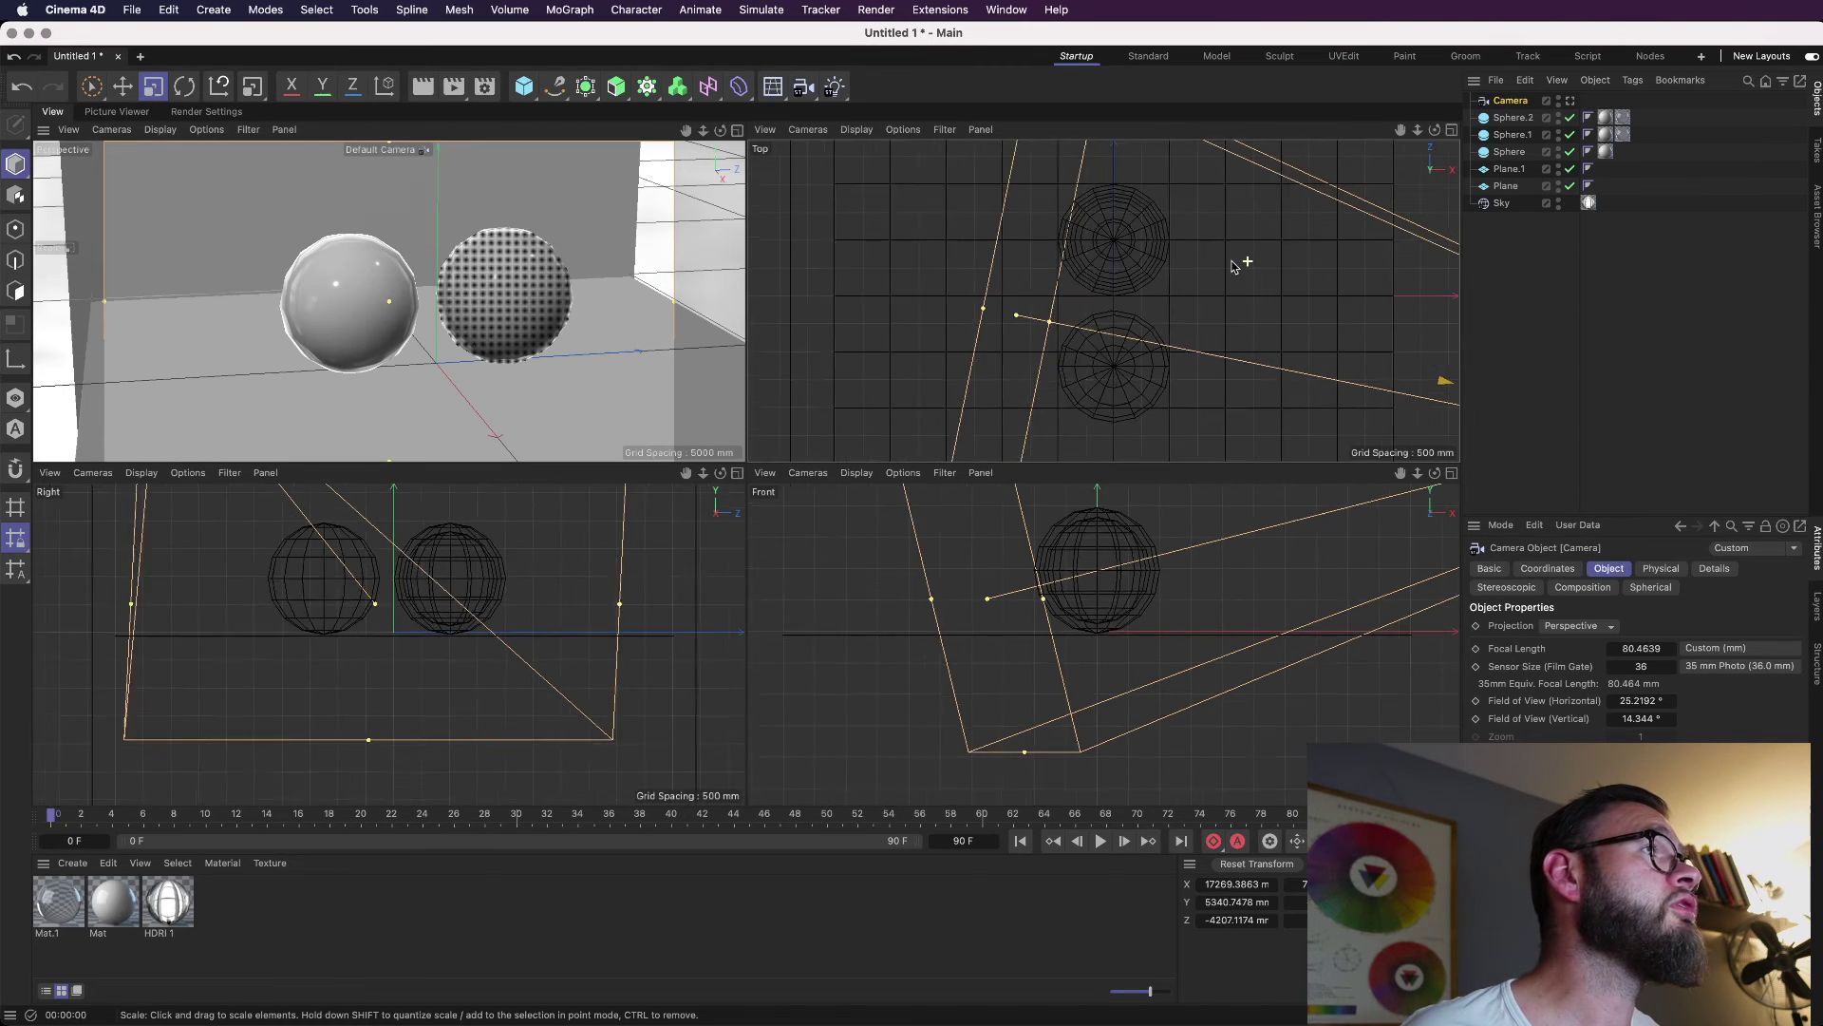
pyautogui.press('h')
pyautogui.press('h')
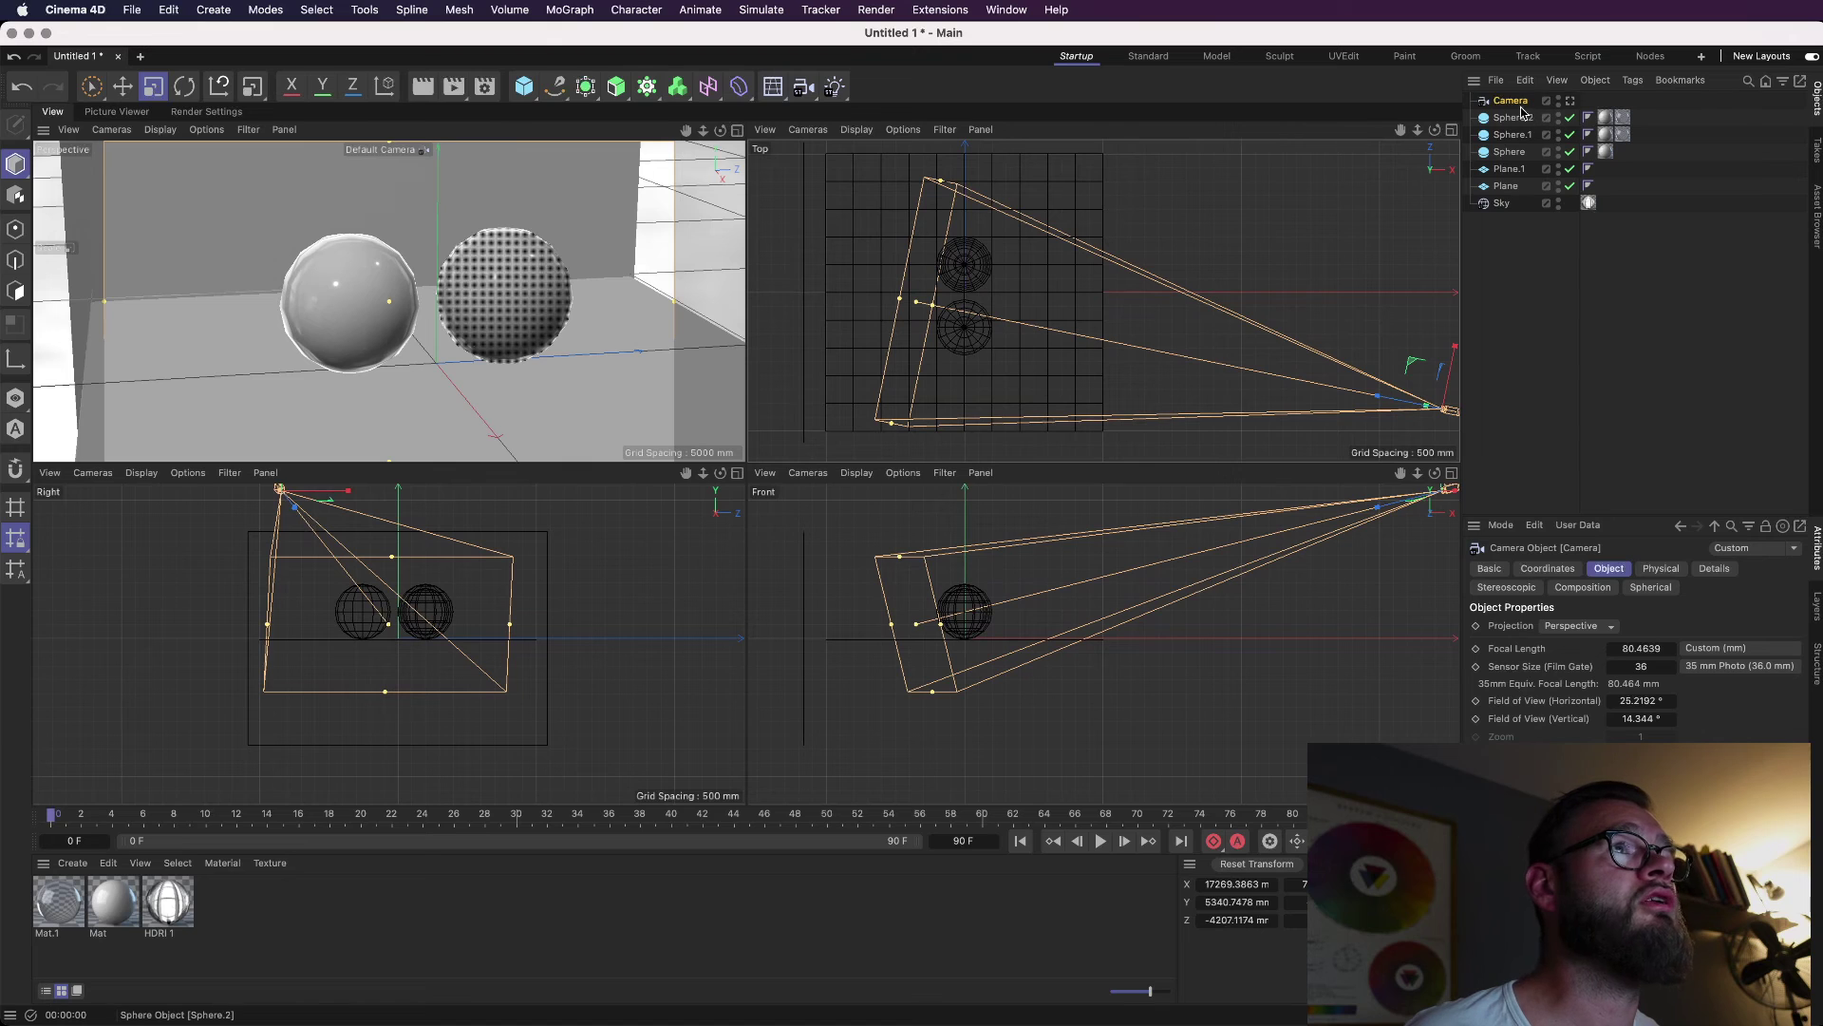
pyautogui.click(1570, 100)
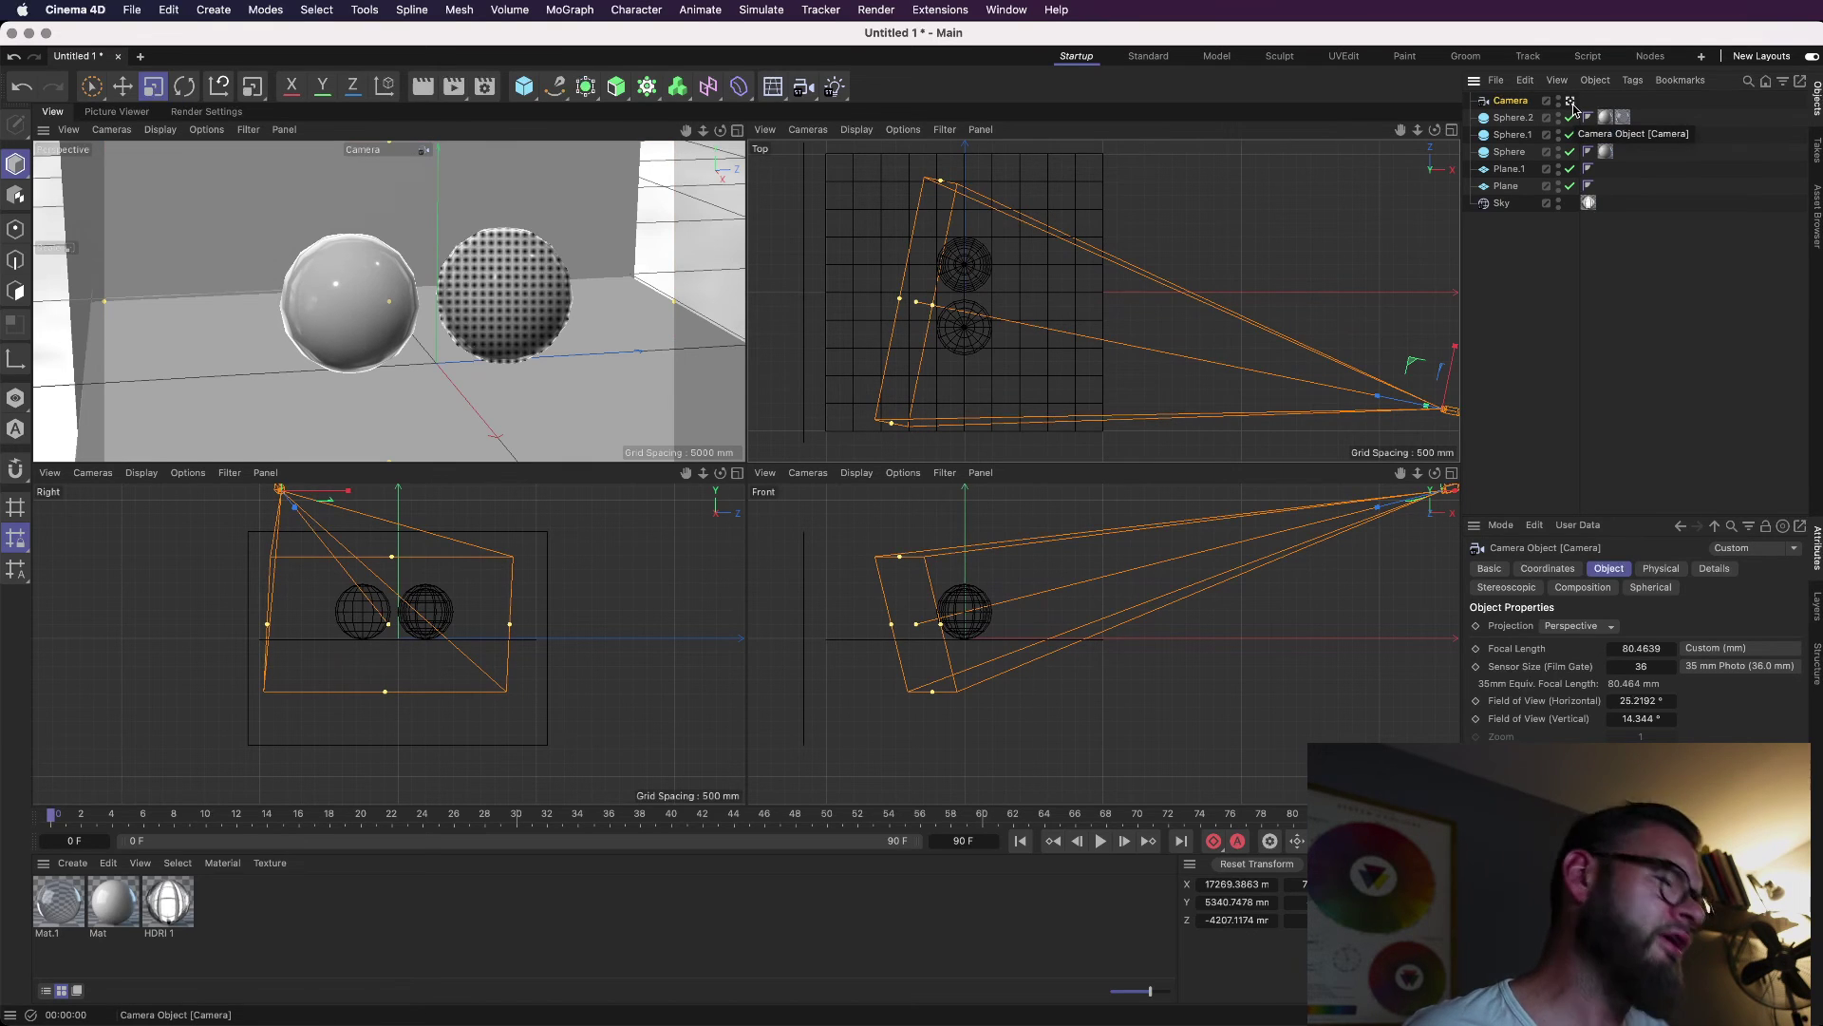
pyautogui.click(1570, 100)
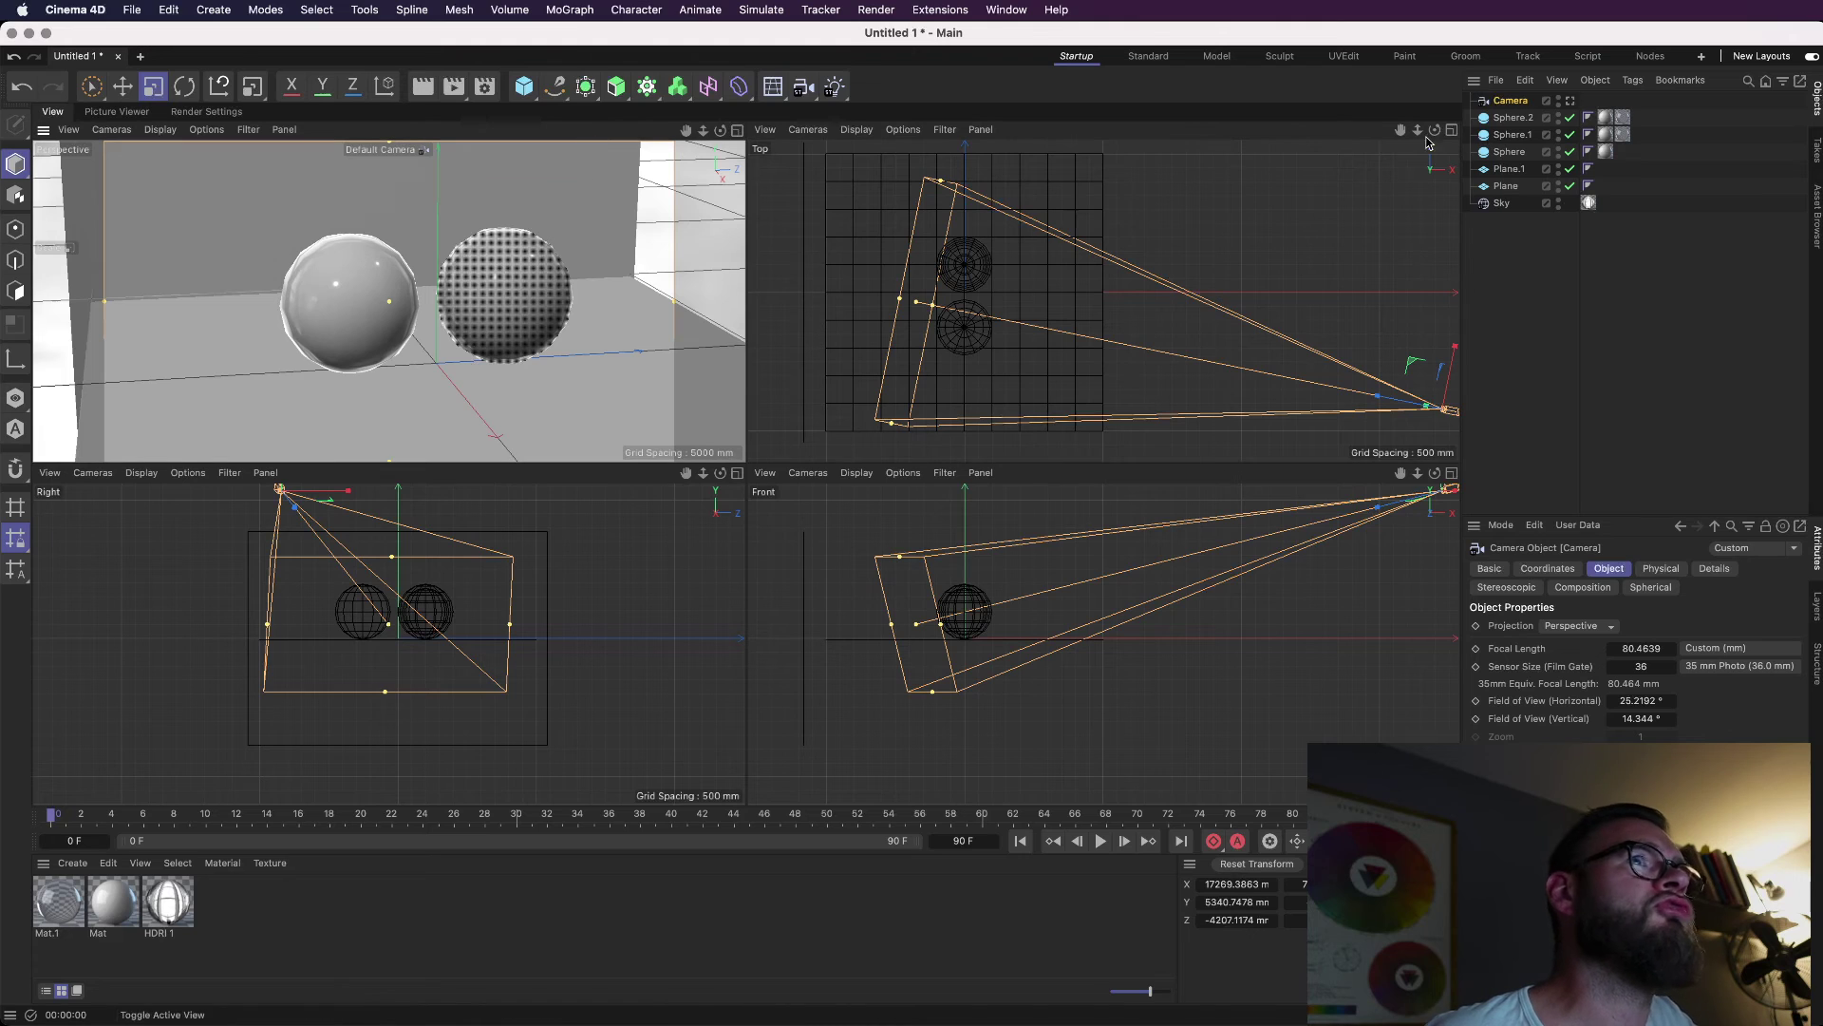
# Orbit the perspective view, then revert it to the earlier angle.
pyautogui.scroll(10, 560, 295)
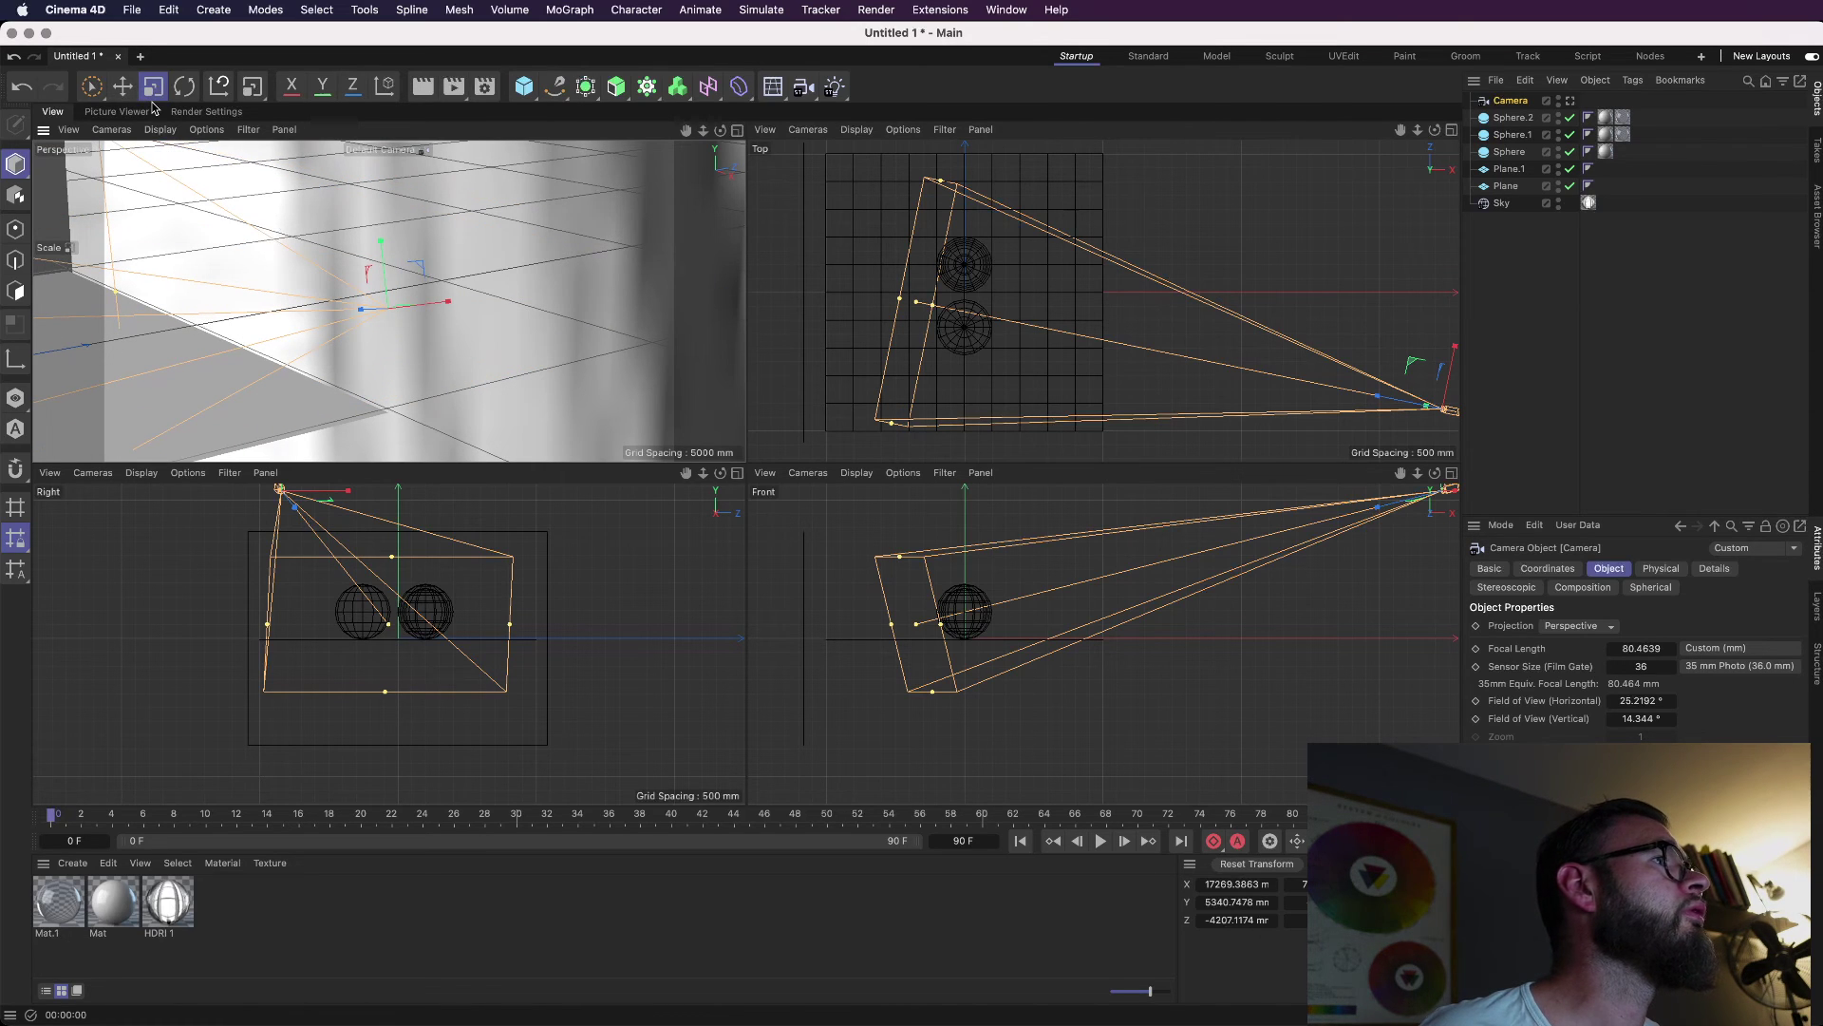
pyautogui.click(95, 87)
pyautogui.moveTo(289, 281)
pyautogui.keyDown('alt'); pyautogui.mouseDown()
pyautogui.moveTo(378, 281)
pyautogui.moveTo(313, 298)
pyautogui.mouseUp(); pyautogui.keyUp('alt')
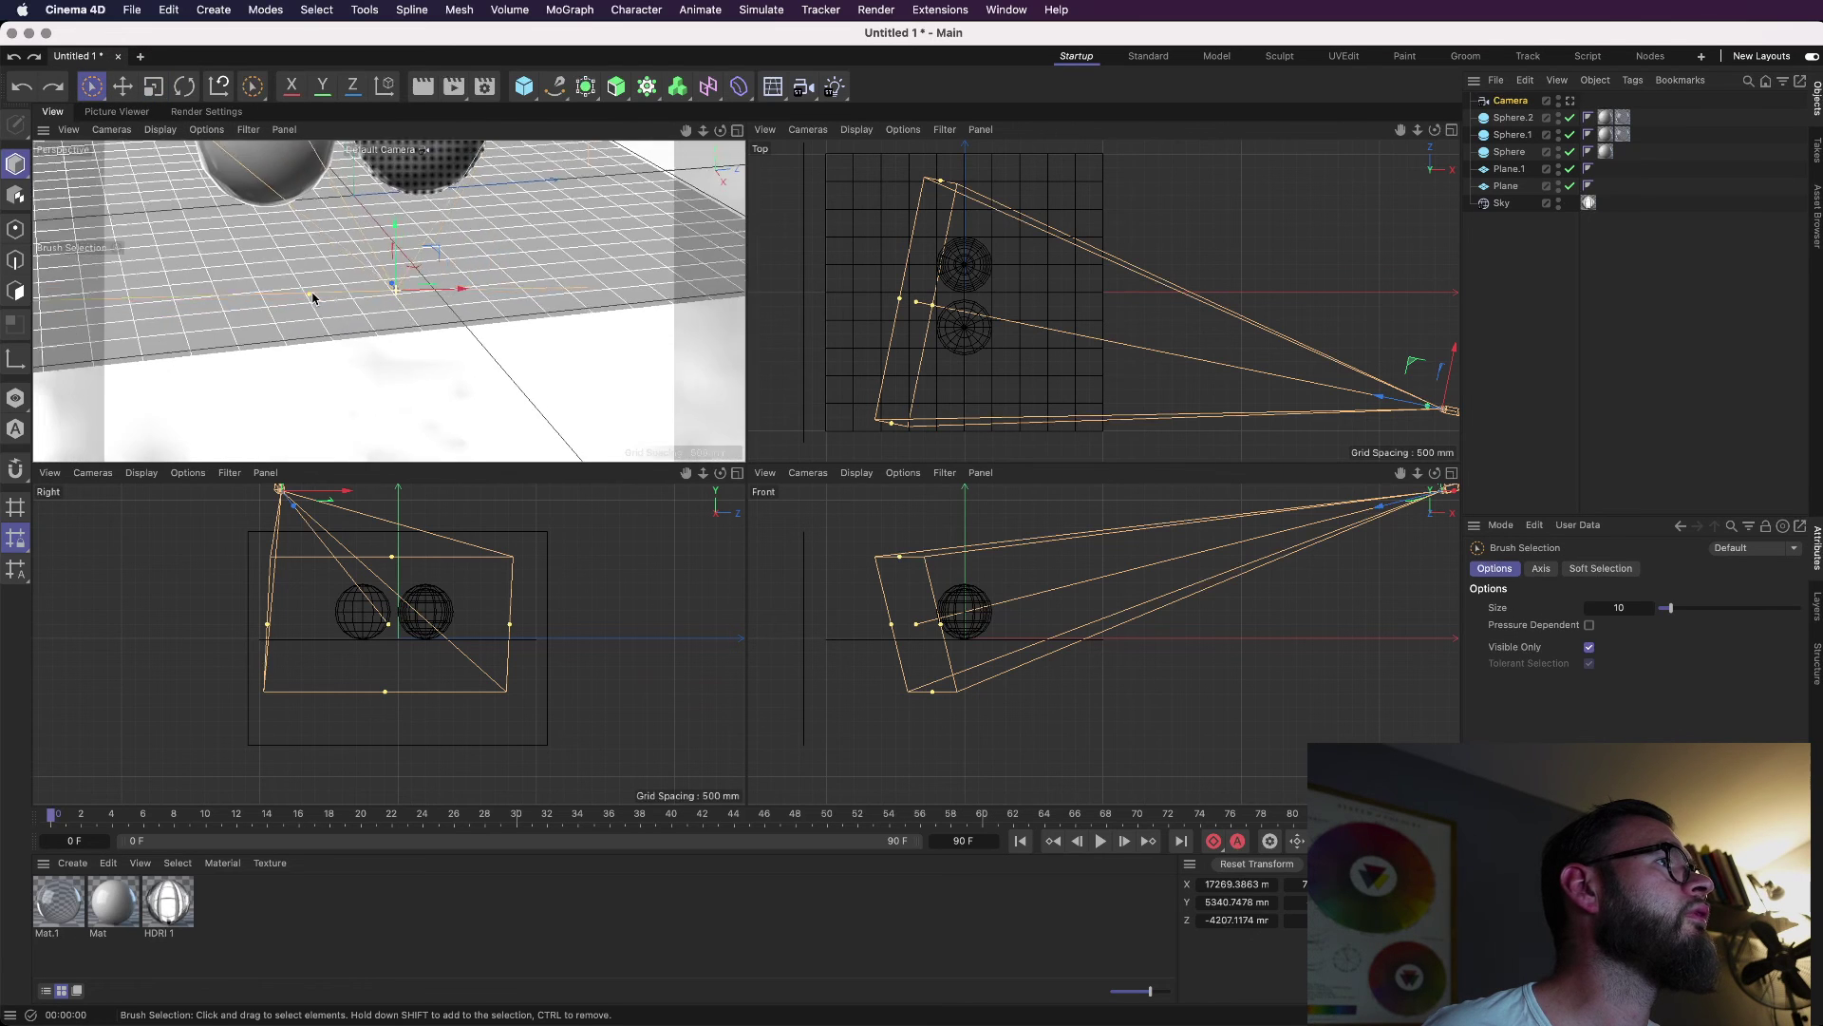
pyautogui.click(1571, 101)
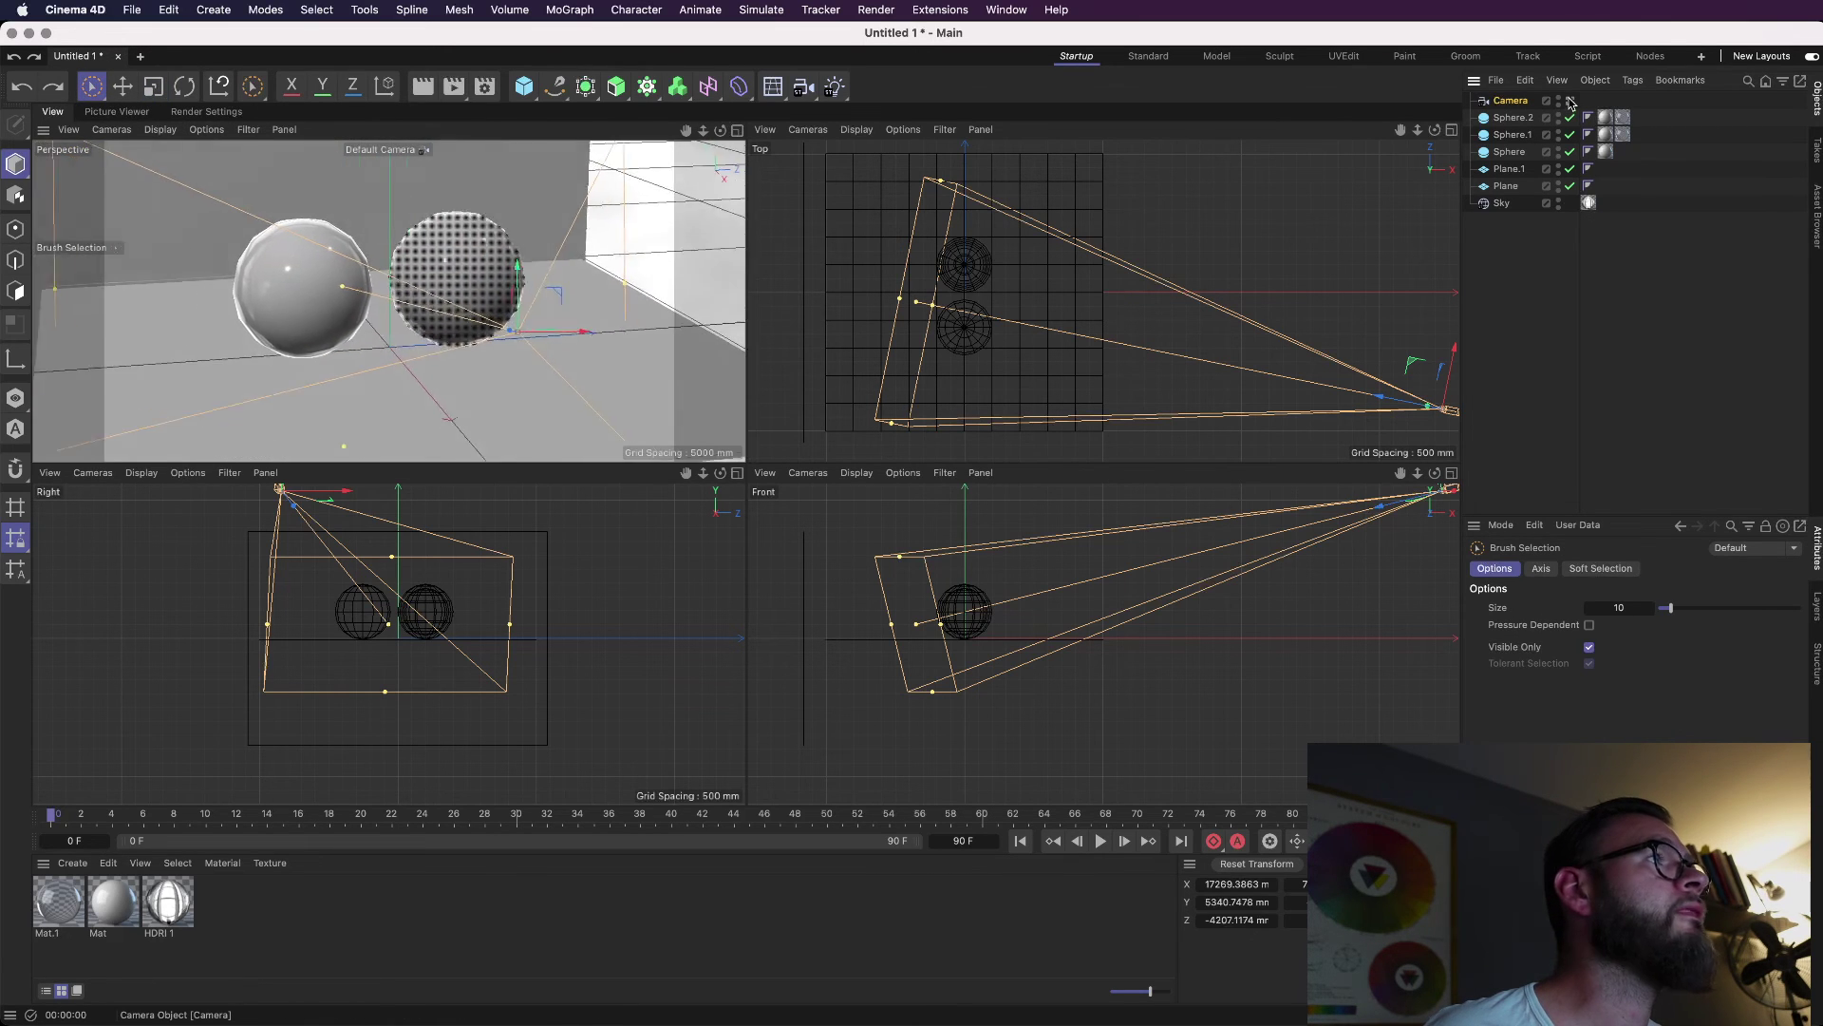
pyautogui.press('super+shift+z')
pyautogui.press('super+shift+z')
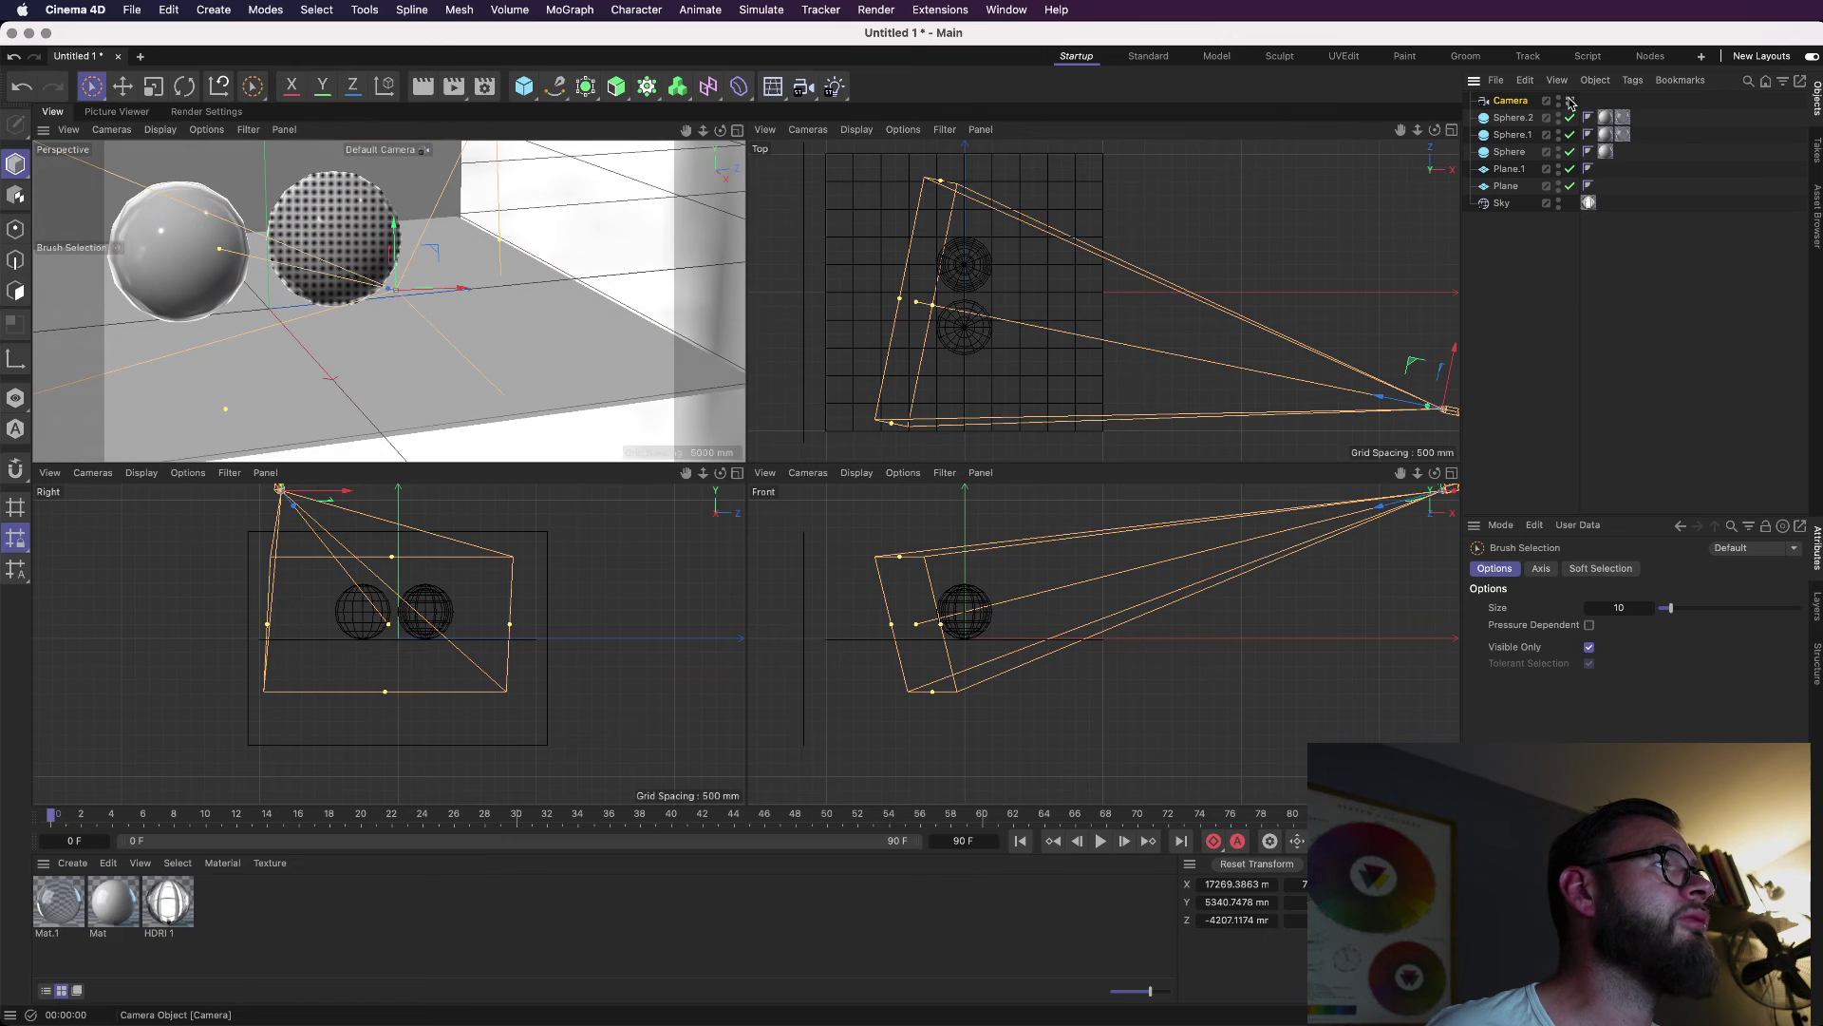
pyautogui.click(1570, 100)
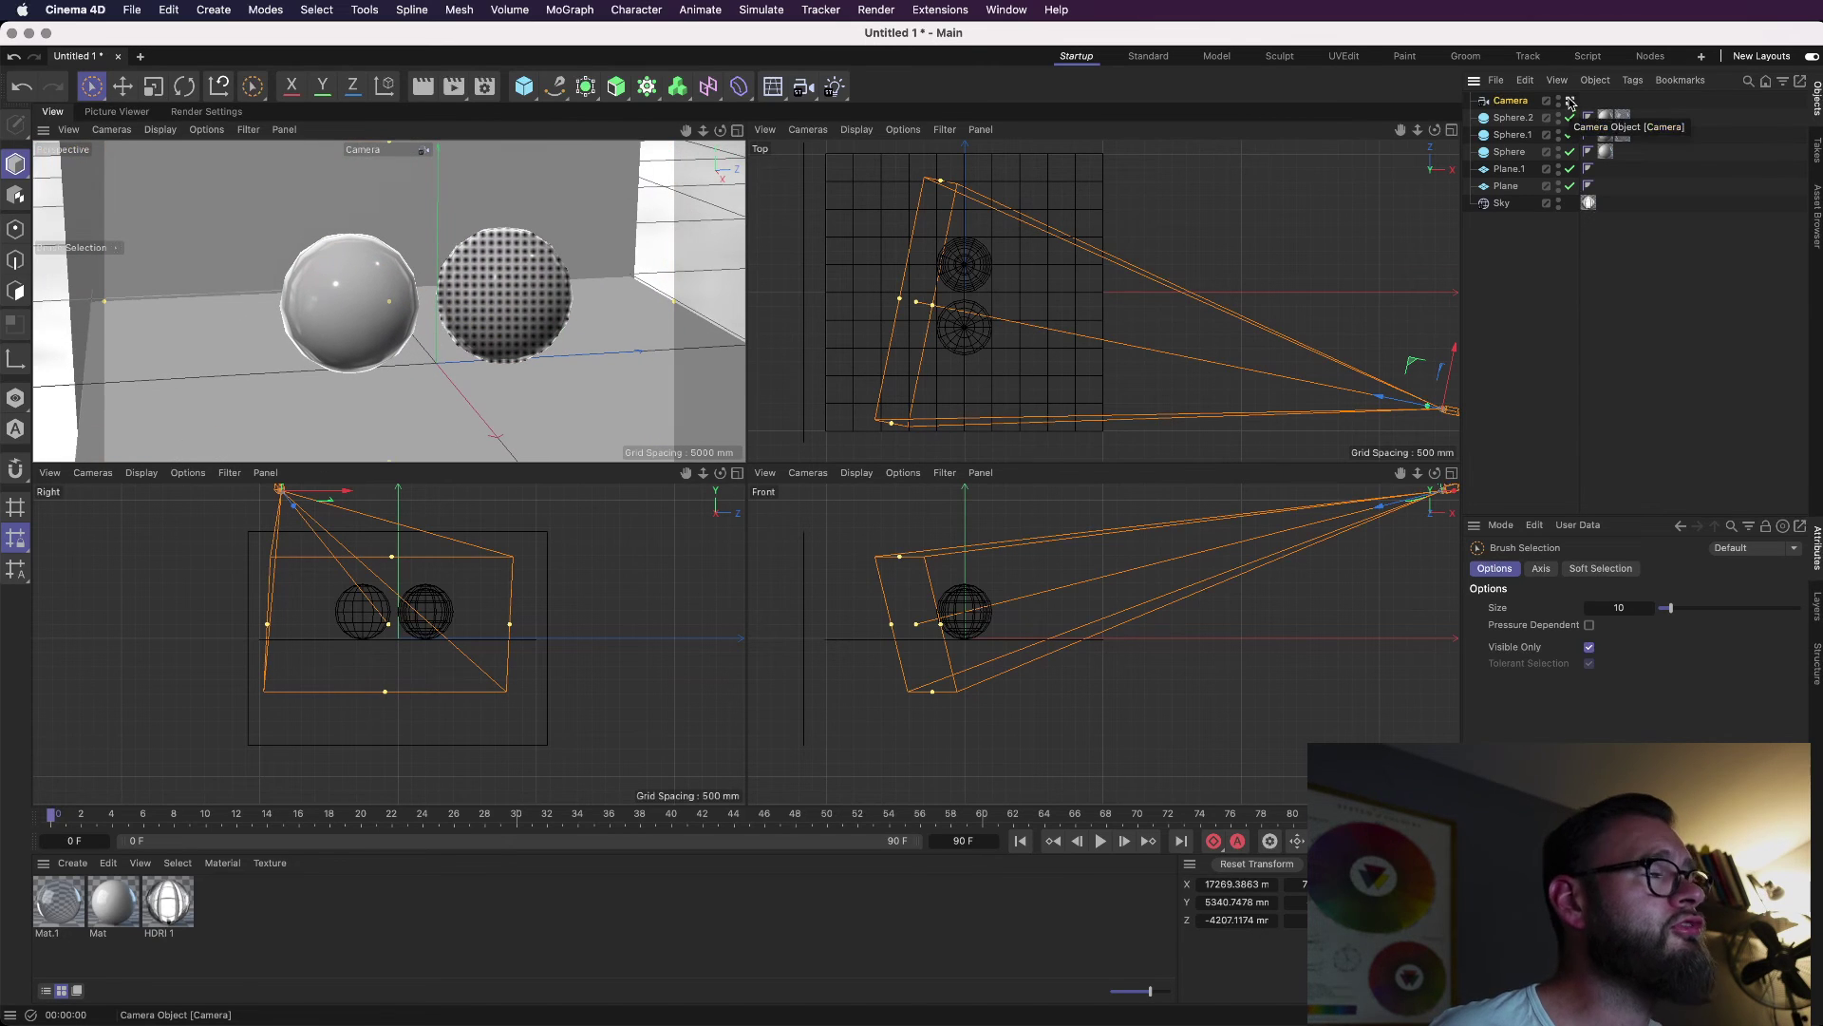
pyautogui.click(1571, 101)
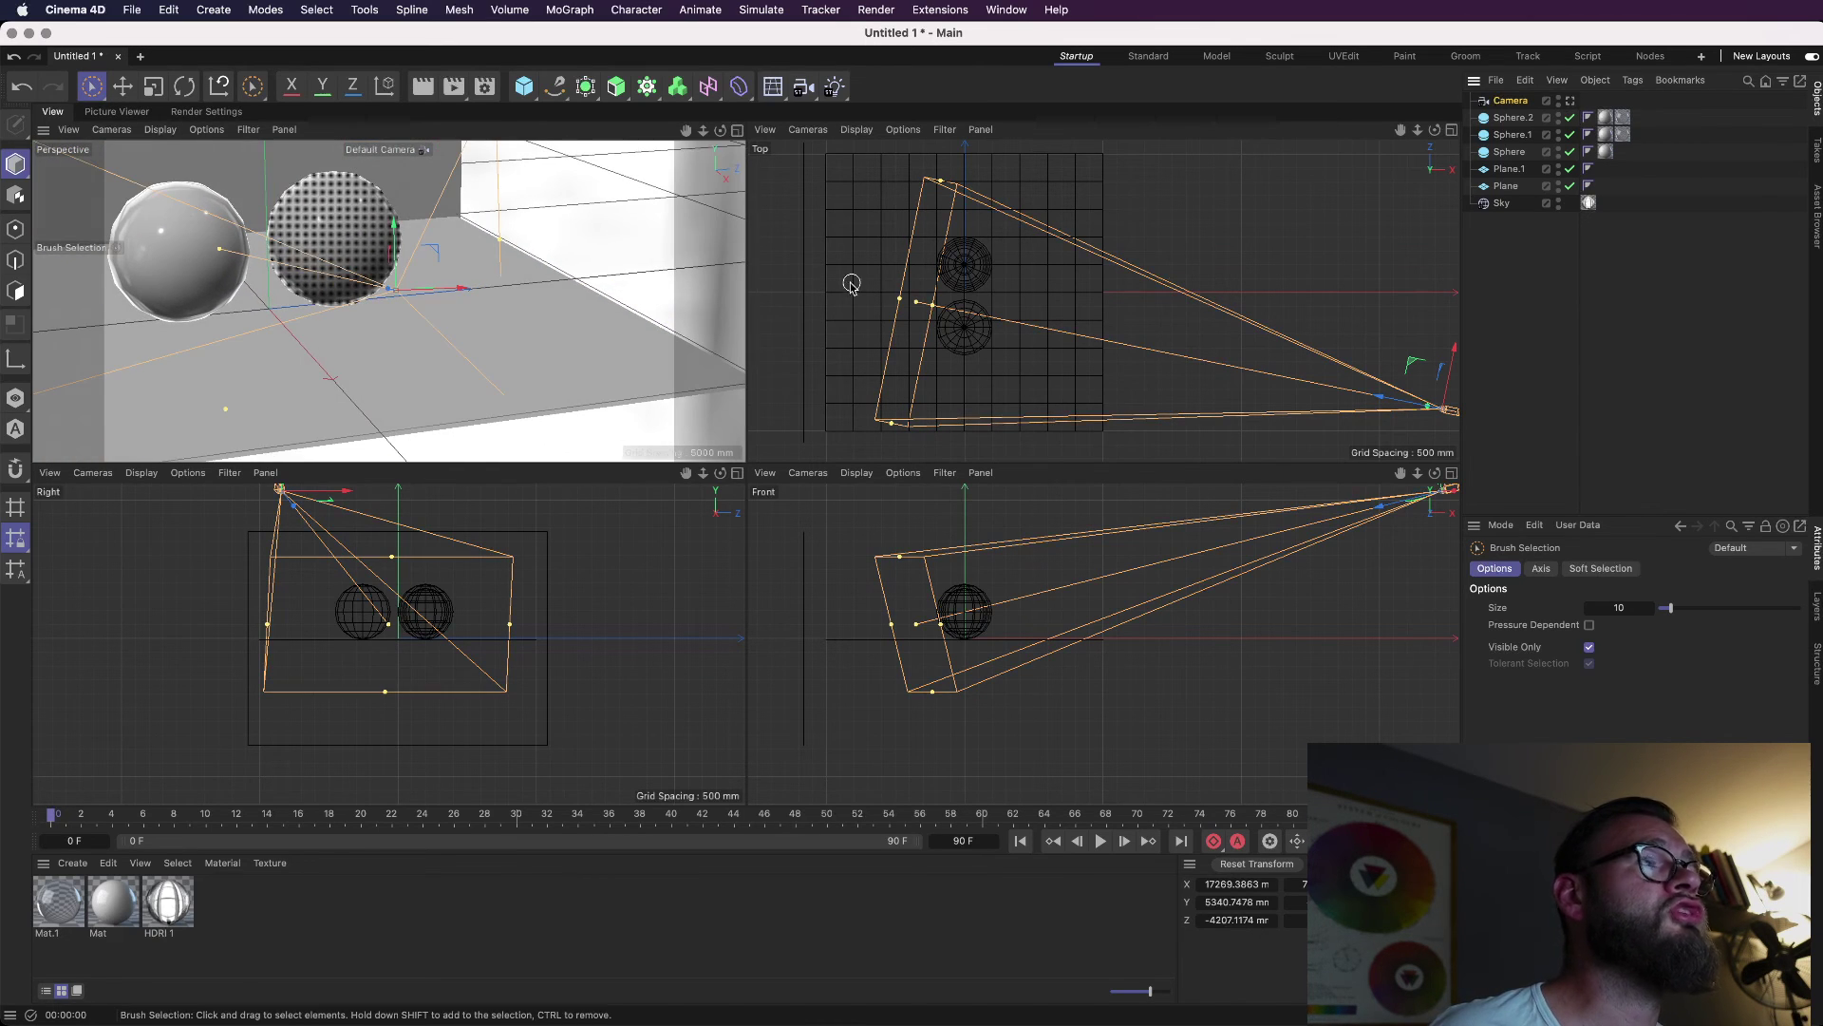
# Restore shaded display in the perspective view and look through the scene camera.
pyautogui.click(338, 228)
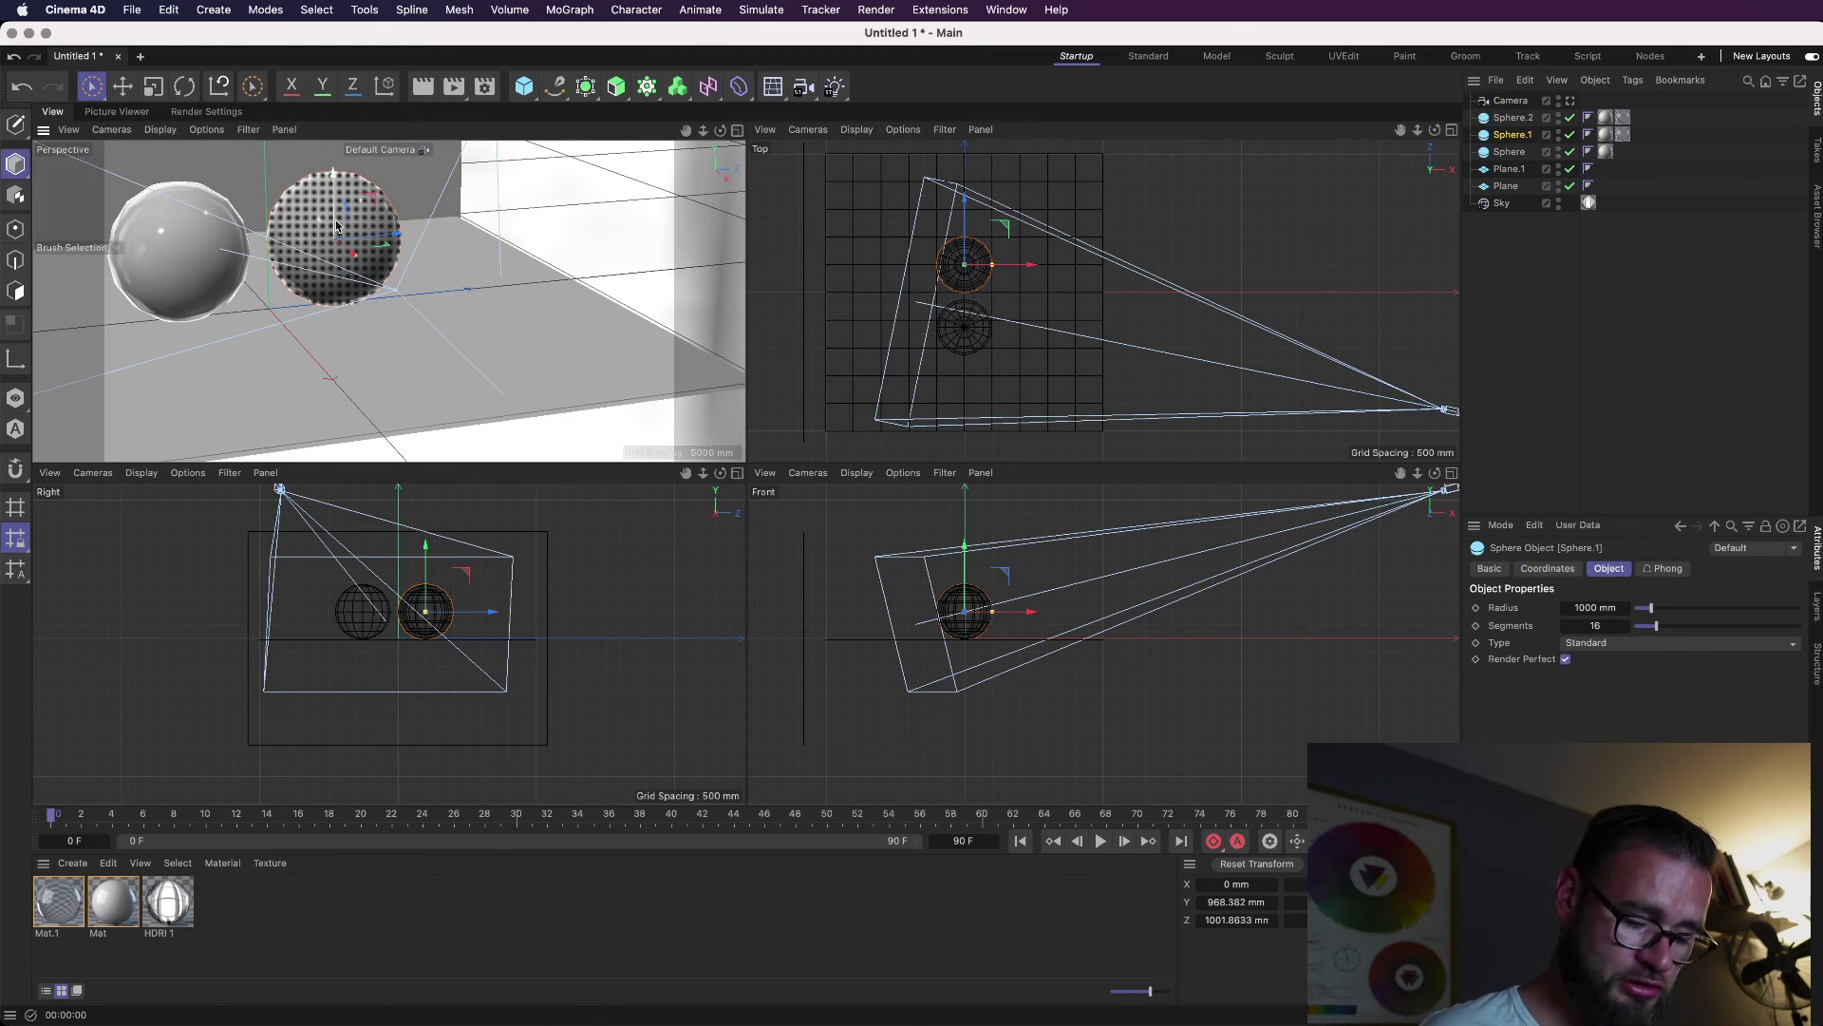
pyautogui.keyDown('alt'); pyautogui.moveTo(338, 228); pyautogui.dragTo(342, 276); pyautogui.keyUp('alt')
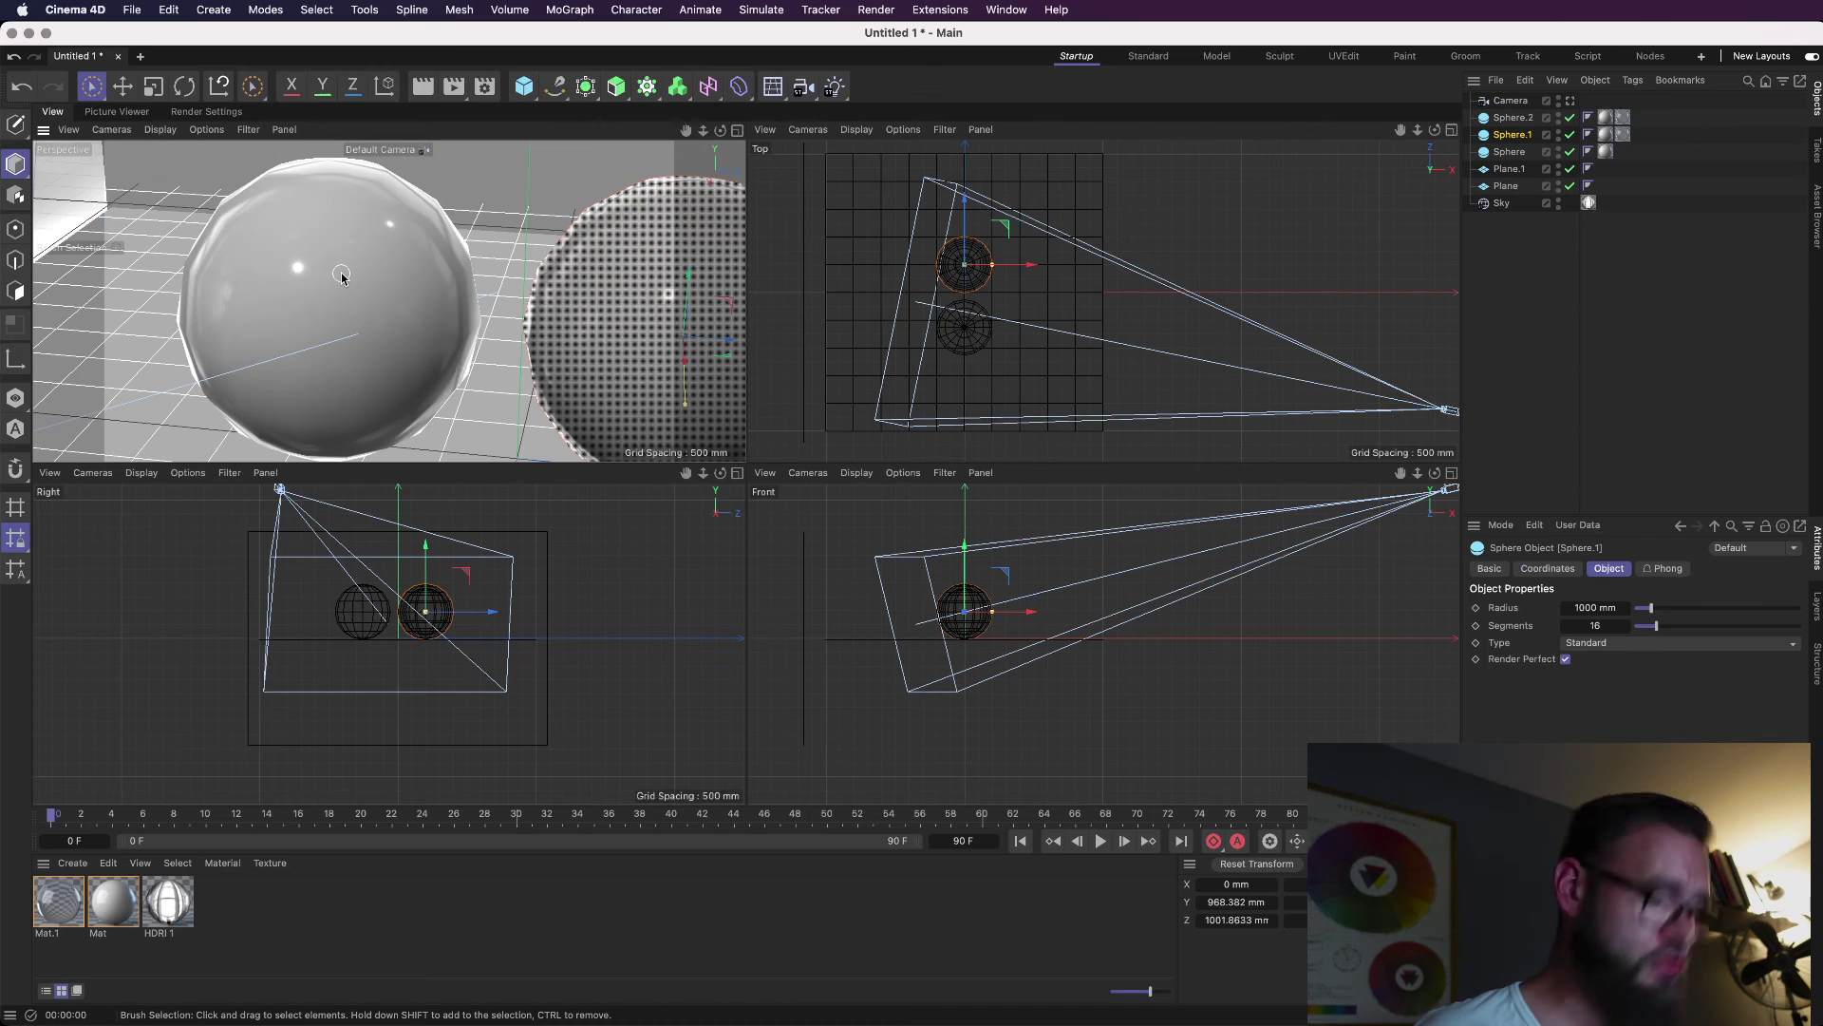
pyautogui.press('Escape')
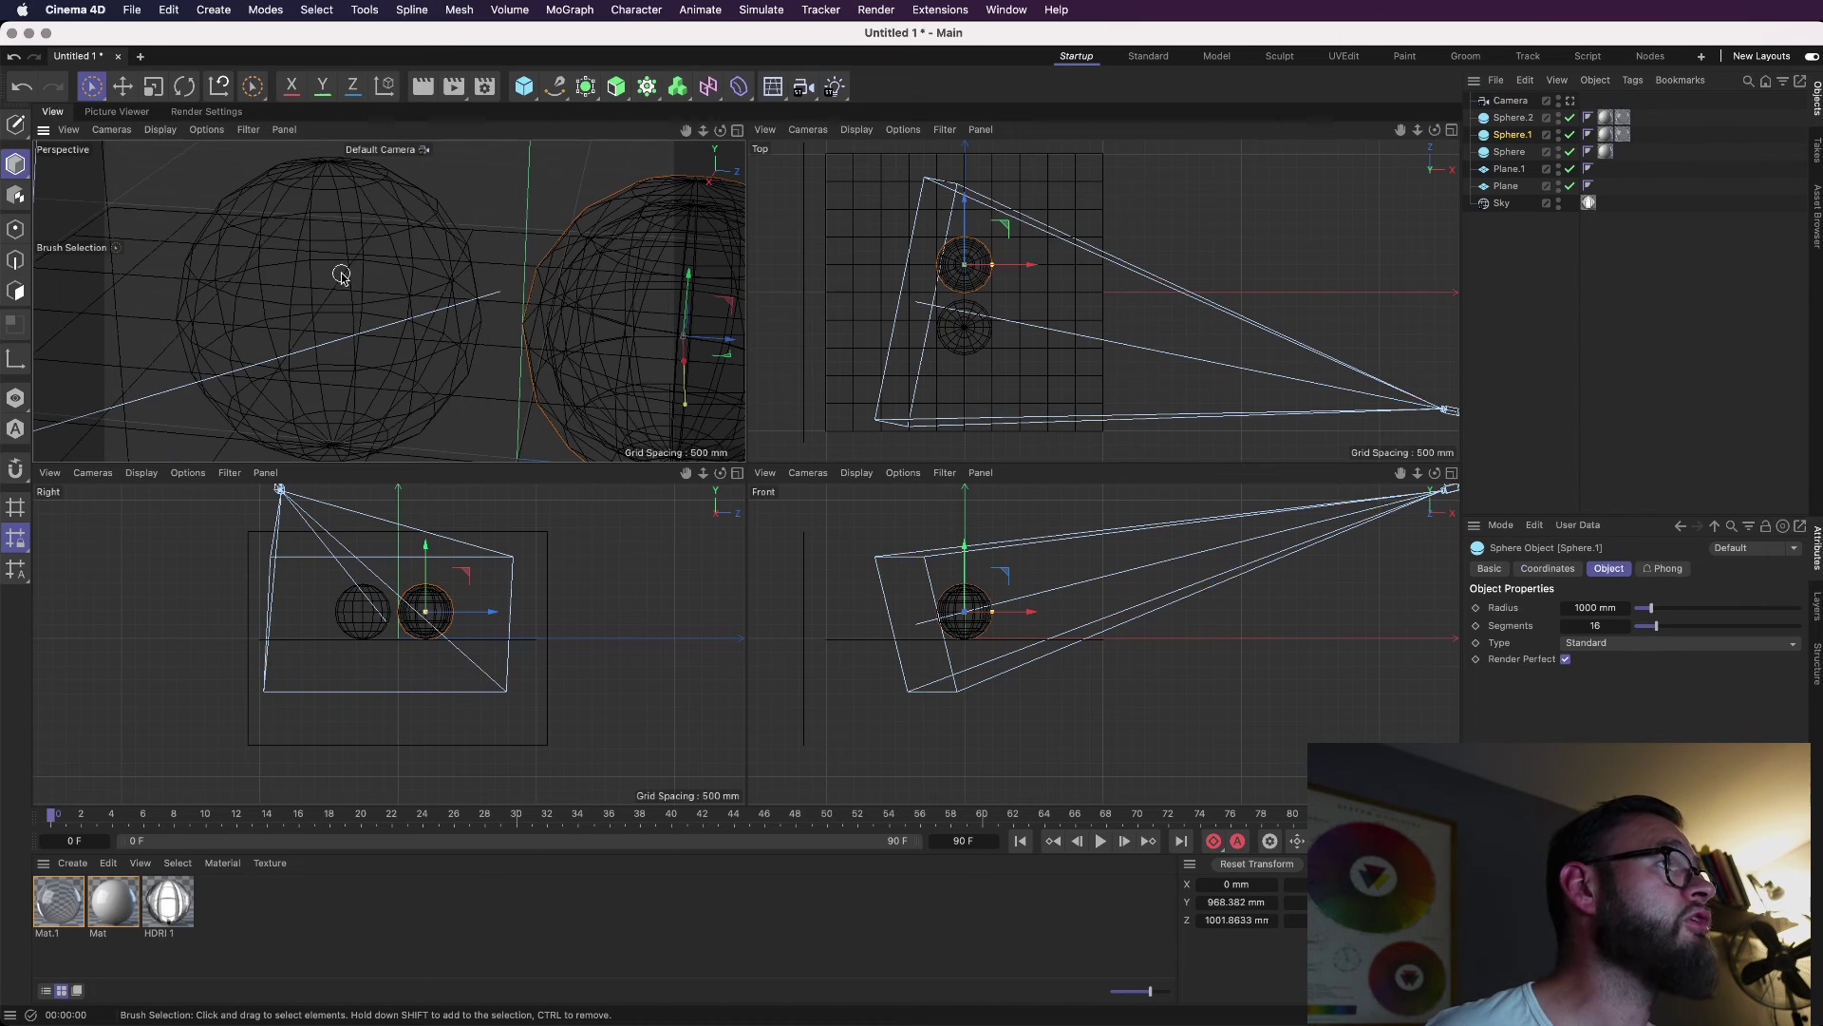
pyautogui.press('n')
pyautogui.press('a')
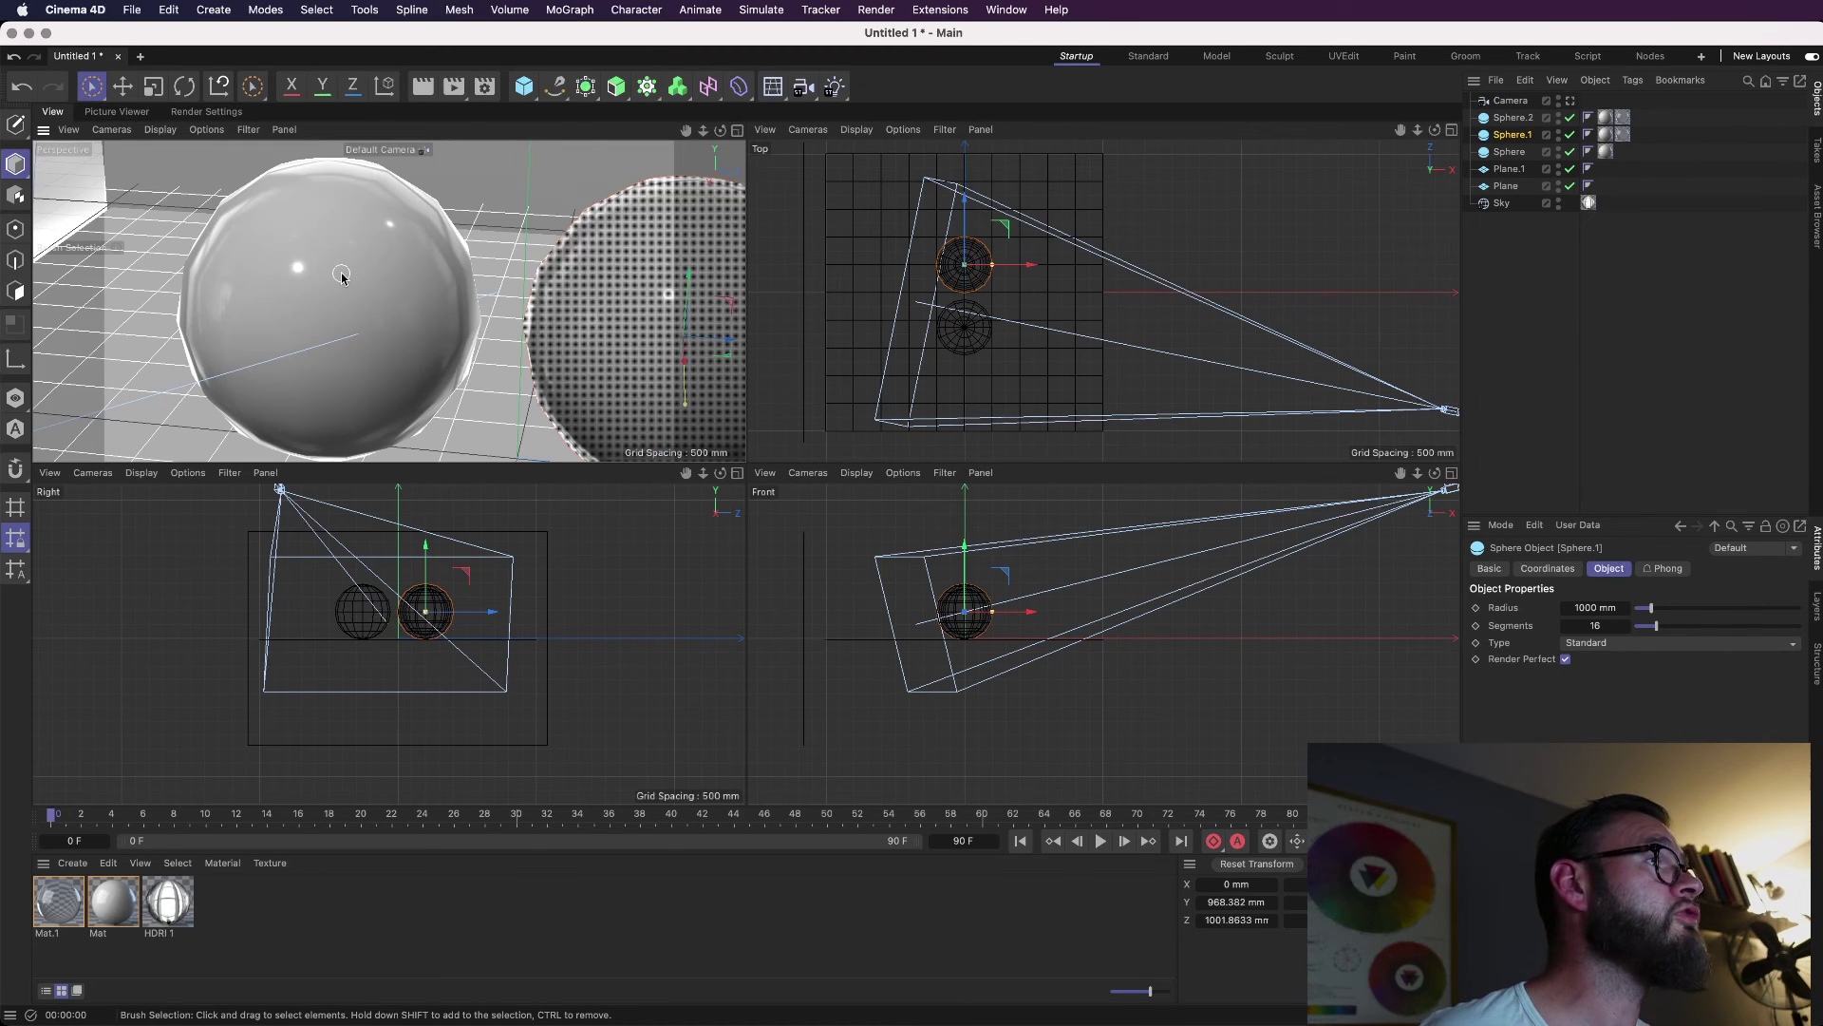
pyautogui.click(1570, 101)
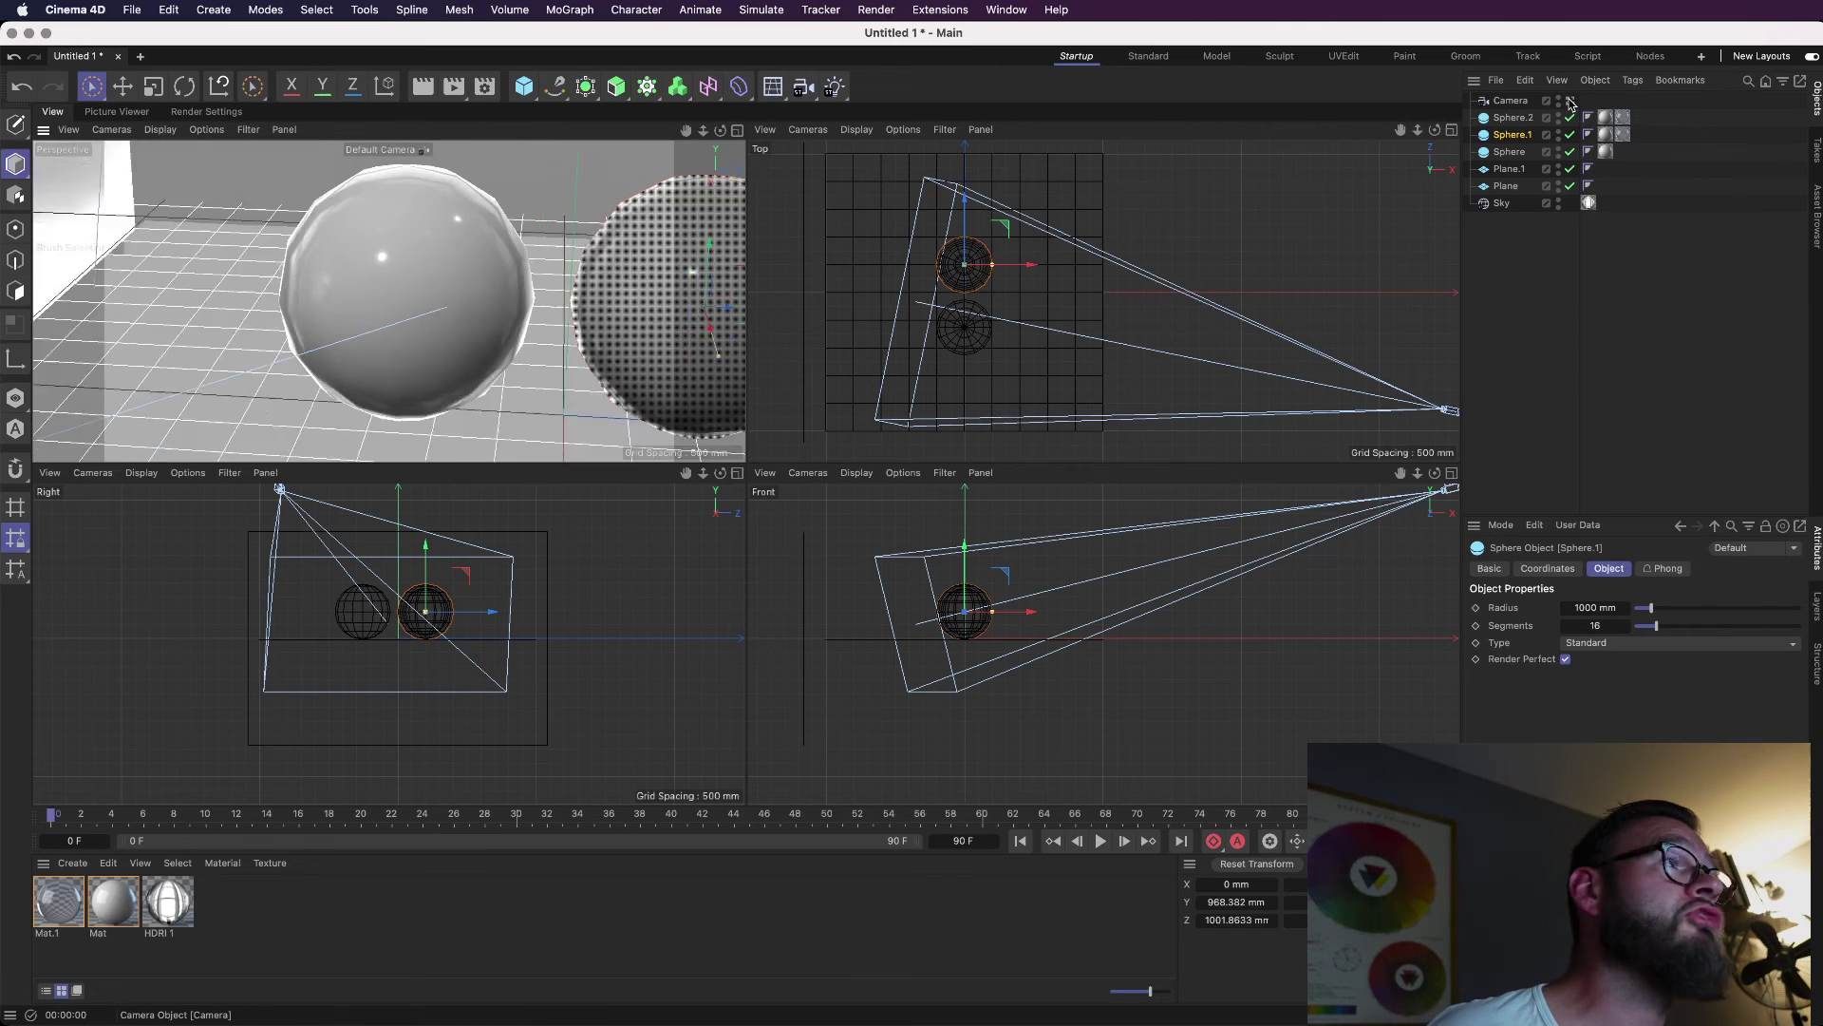
# Add a Protection tag to the Camera and drag its focus distance onto the spheres.
pyautogui.click(1513, 102)
pyautogui.rightClick(1516, 107)
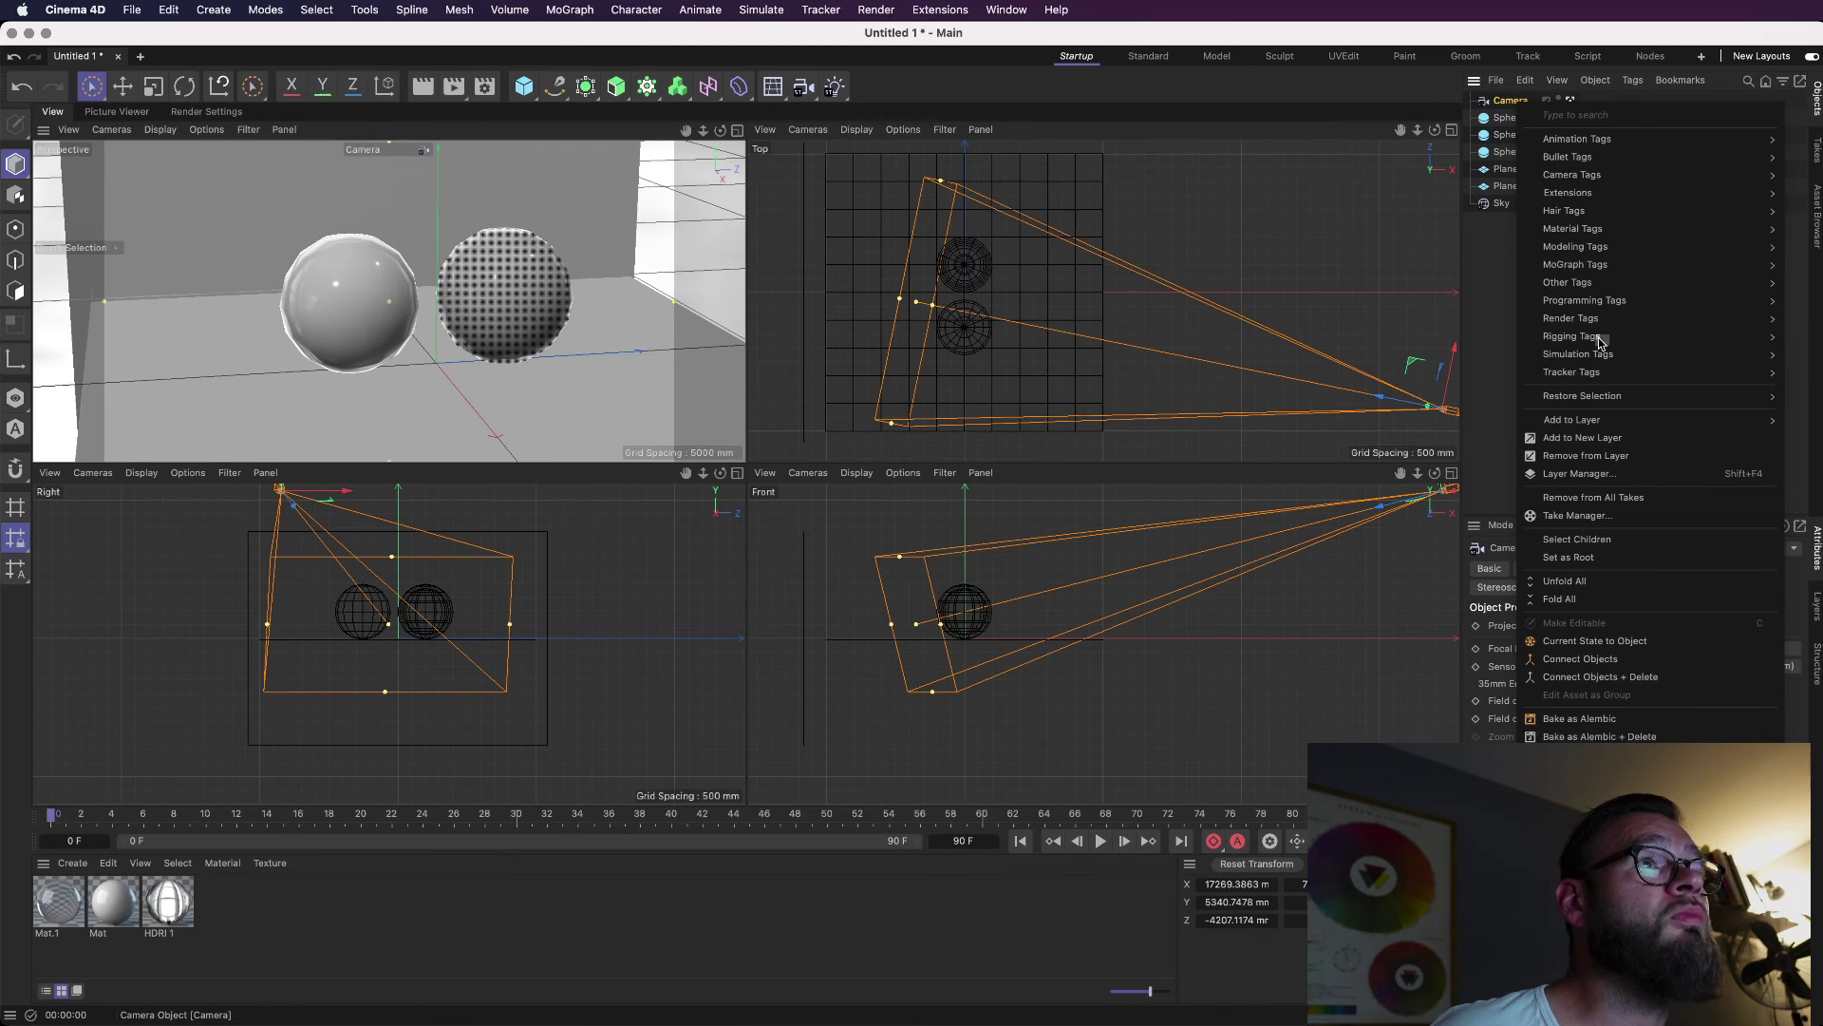
pyautogui.moveTo(1602, 338)
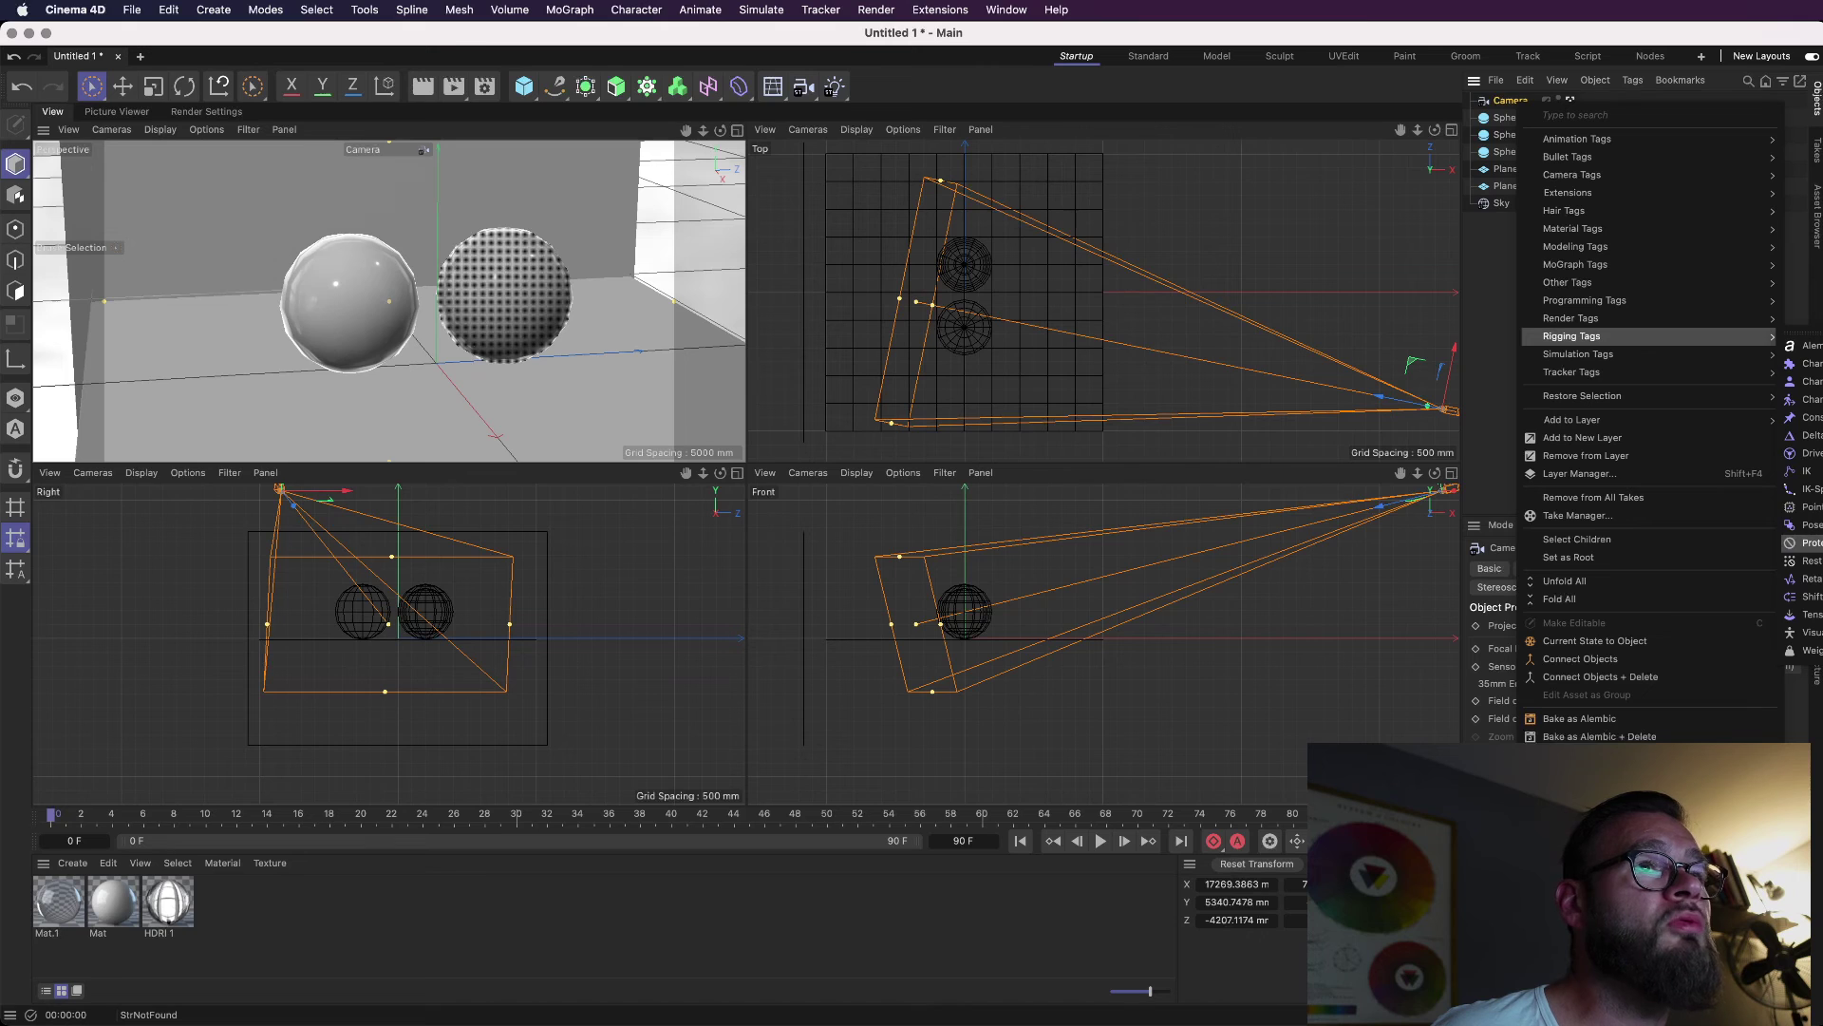
pyautogui.click(1804, 543)
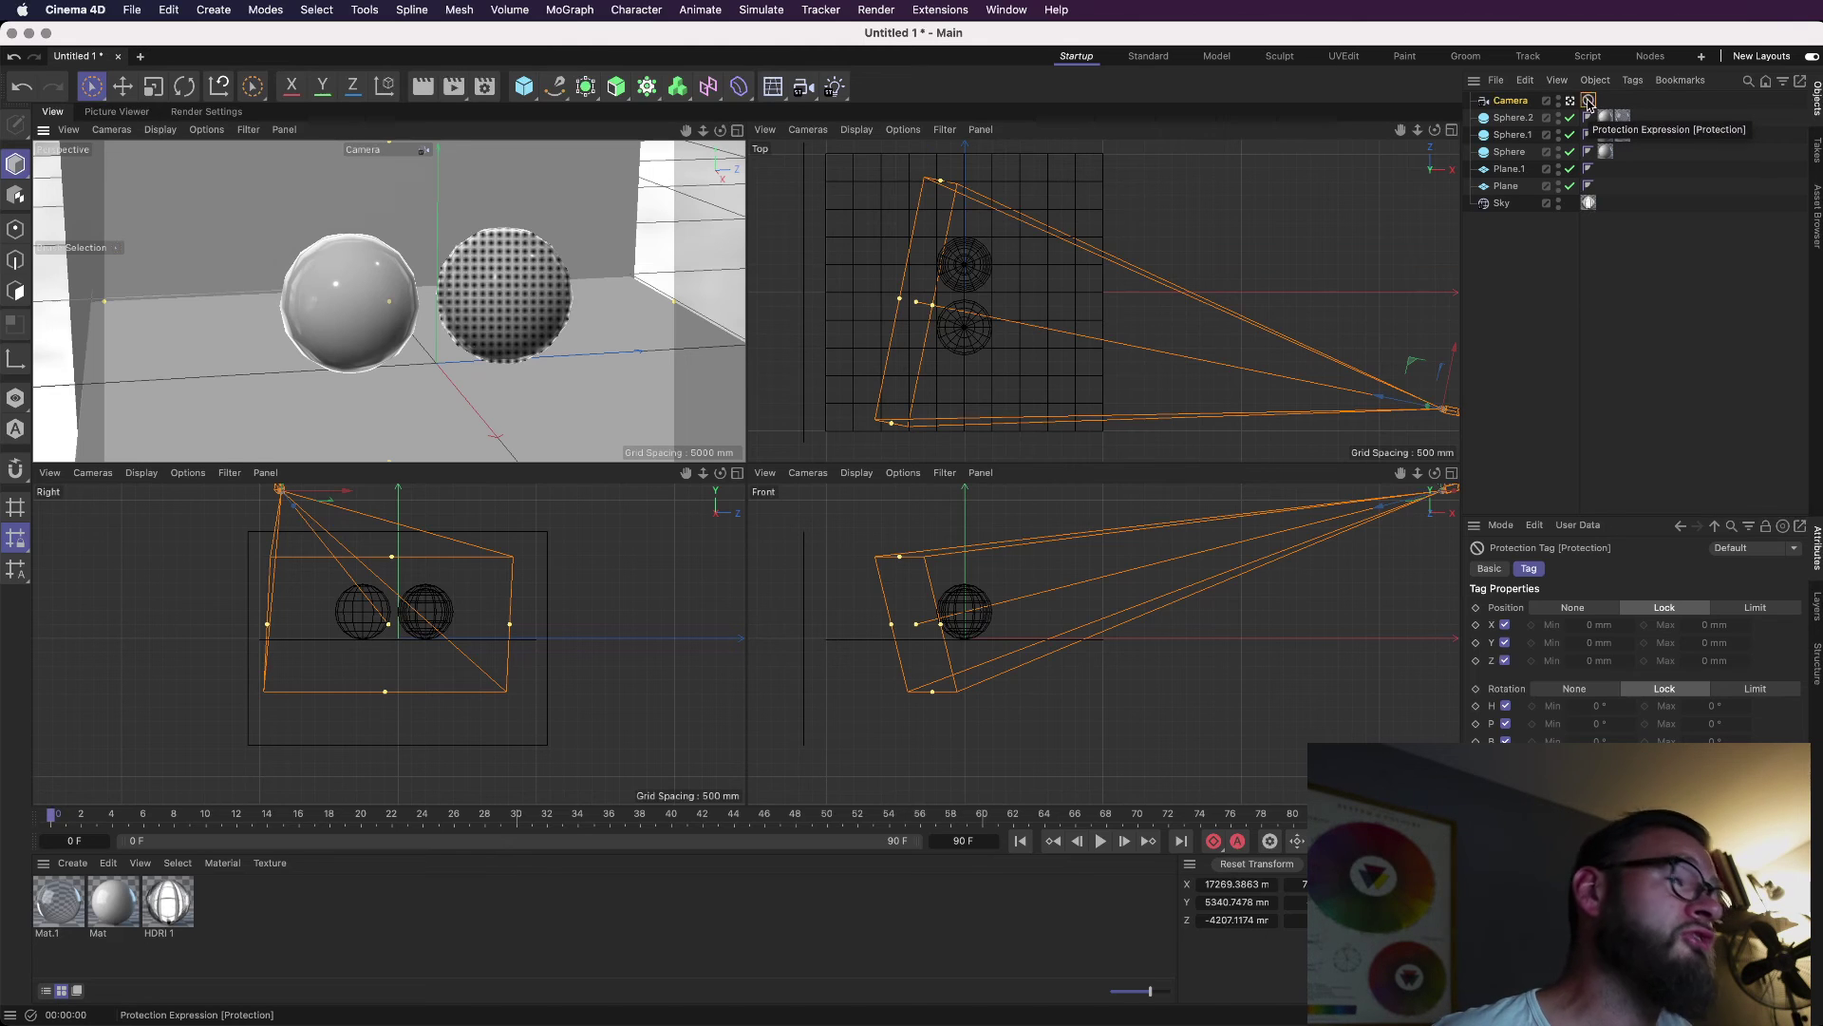
pyautogui.moveTo(917, 303); pyautogui.dragTo(961, 306)
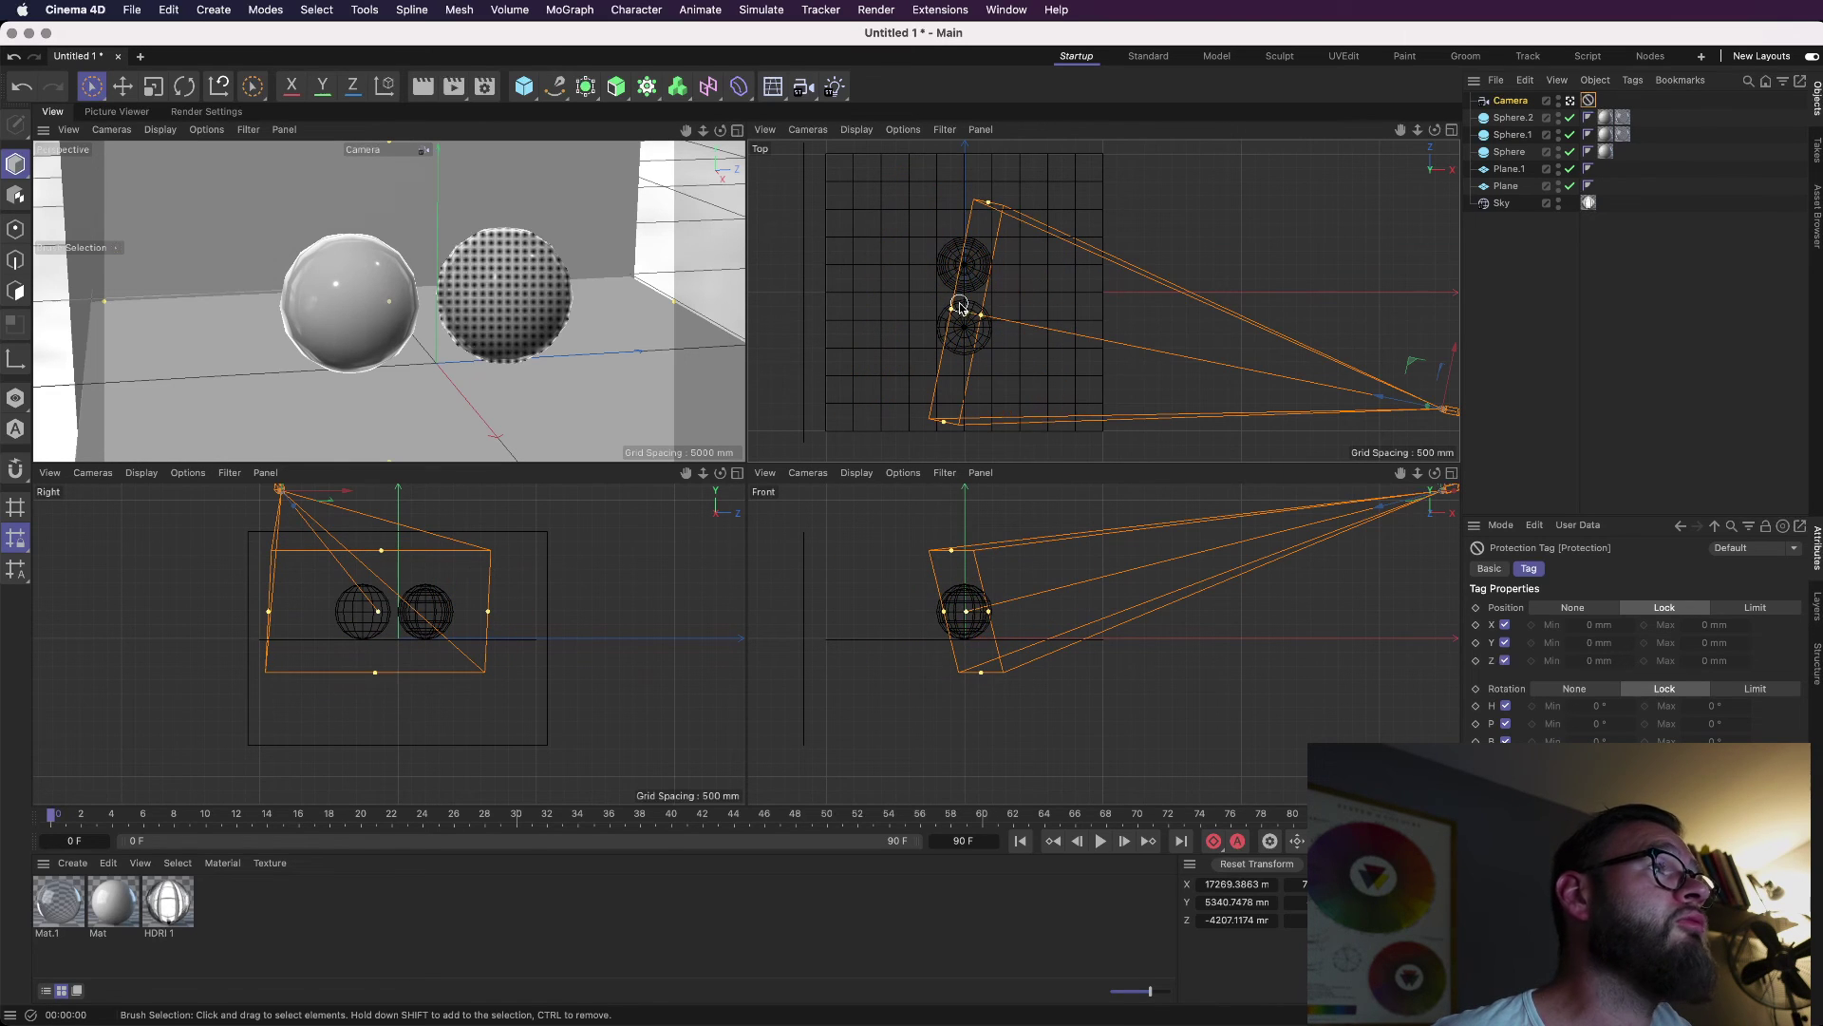
# Open the Camera's Physical settings and edit the F-Stop, previously 8, toward 0.1.
pyautogui.click(1511, 100)
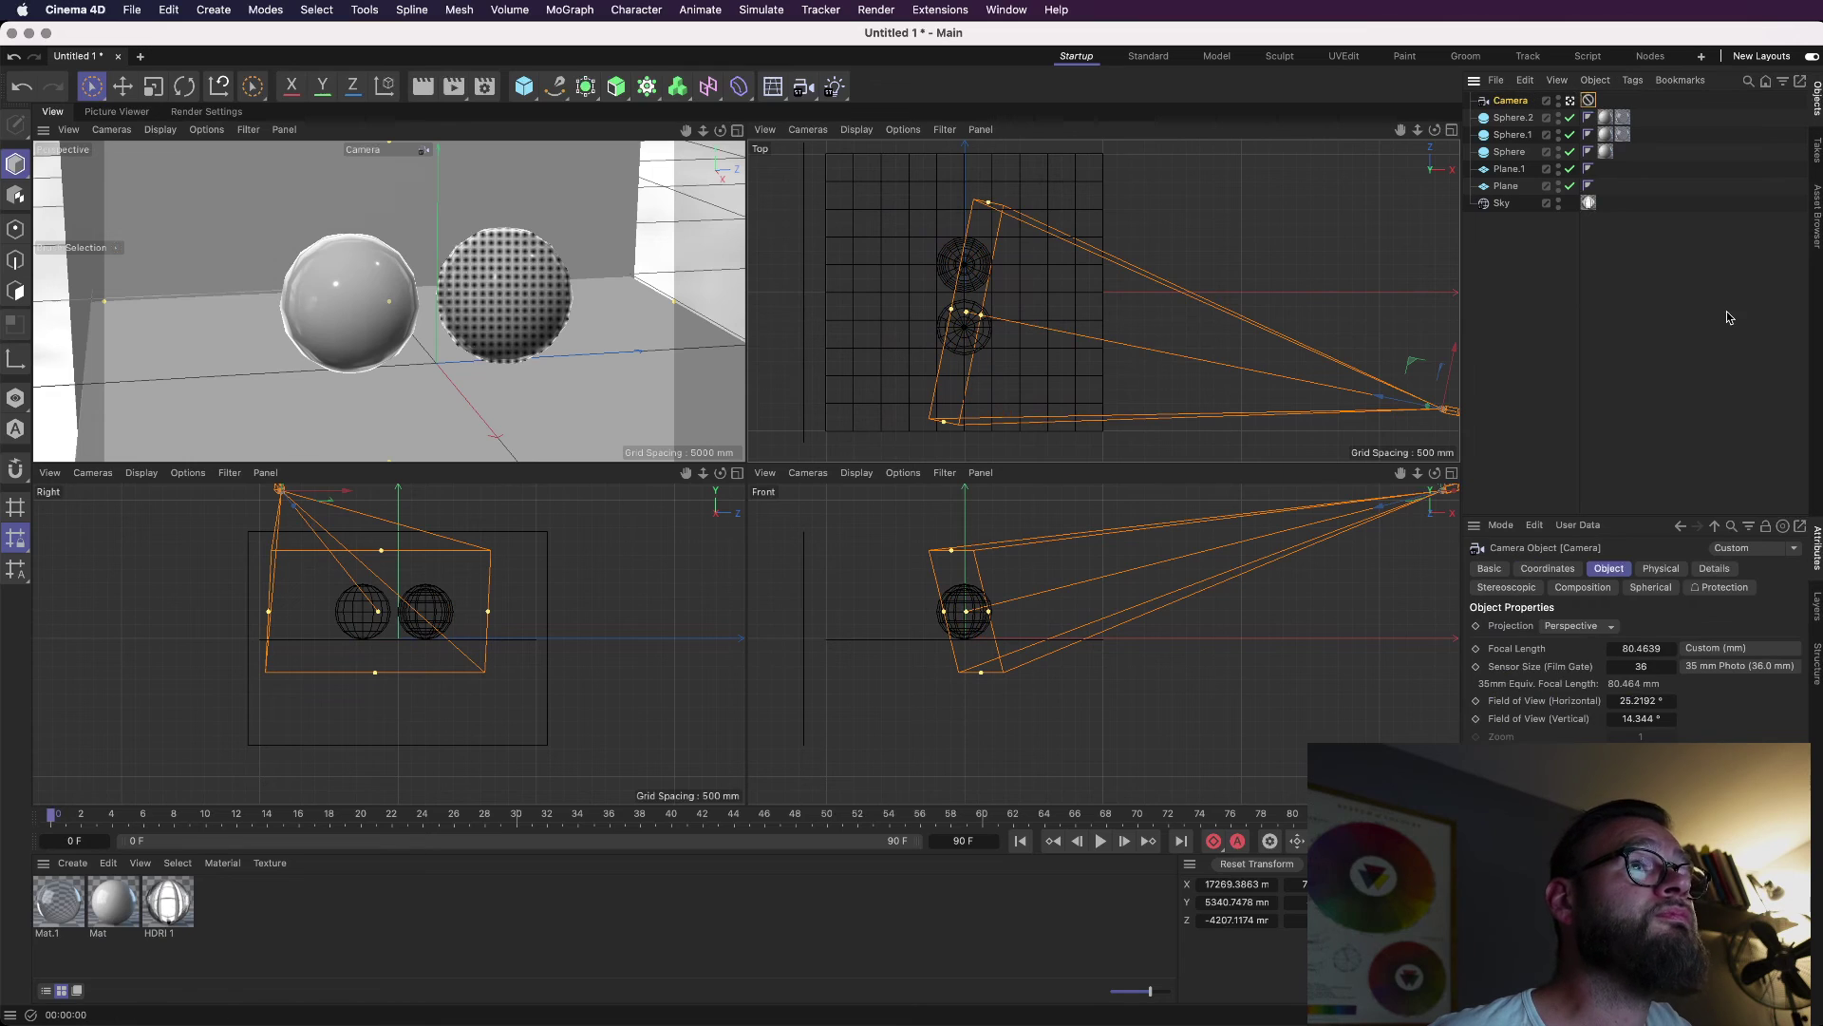
pyautogui.click(1661, 567)
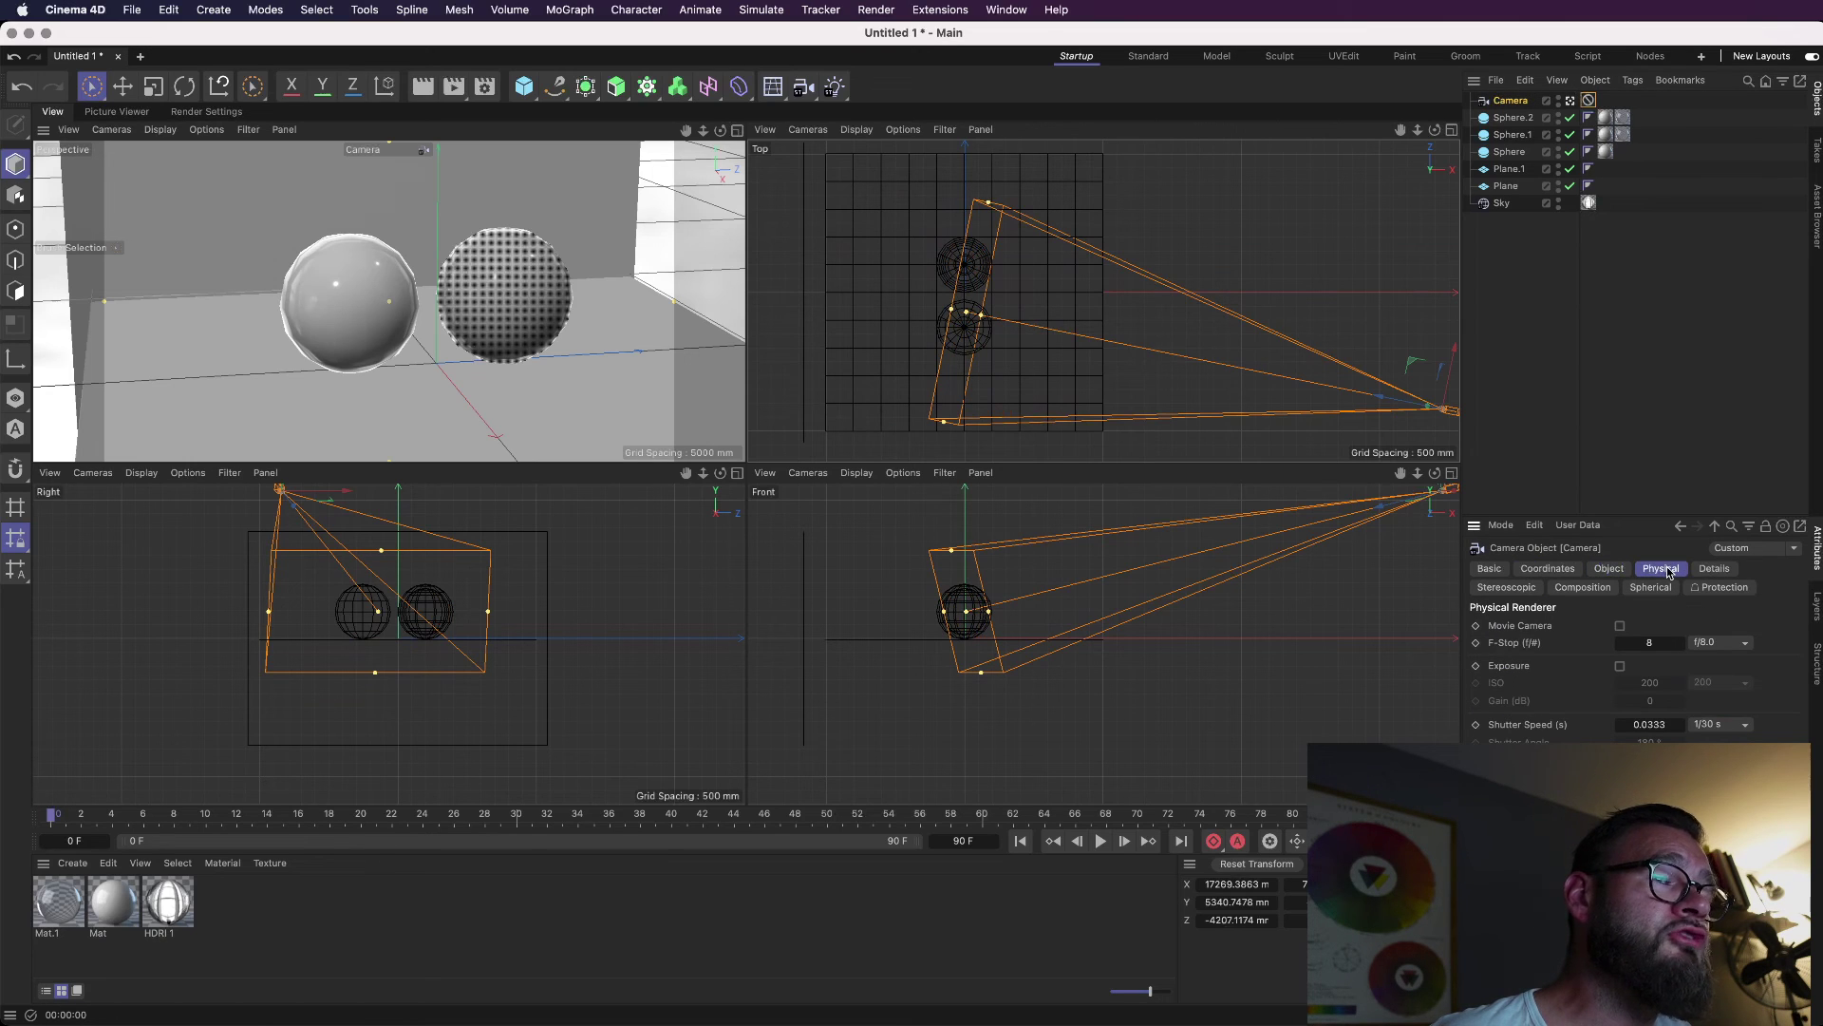
pyautogui.click(1666, 643)
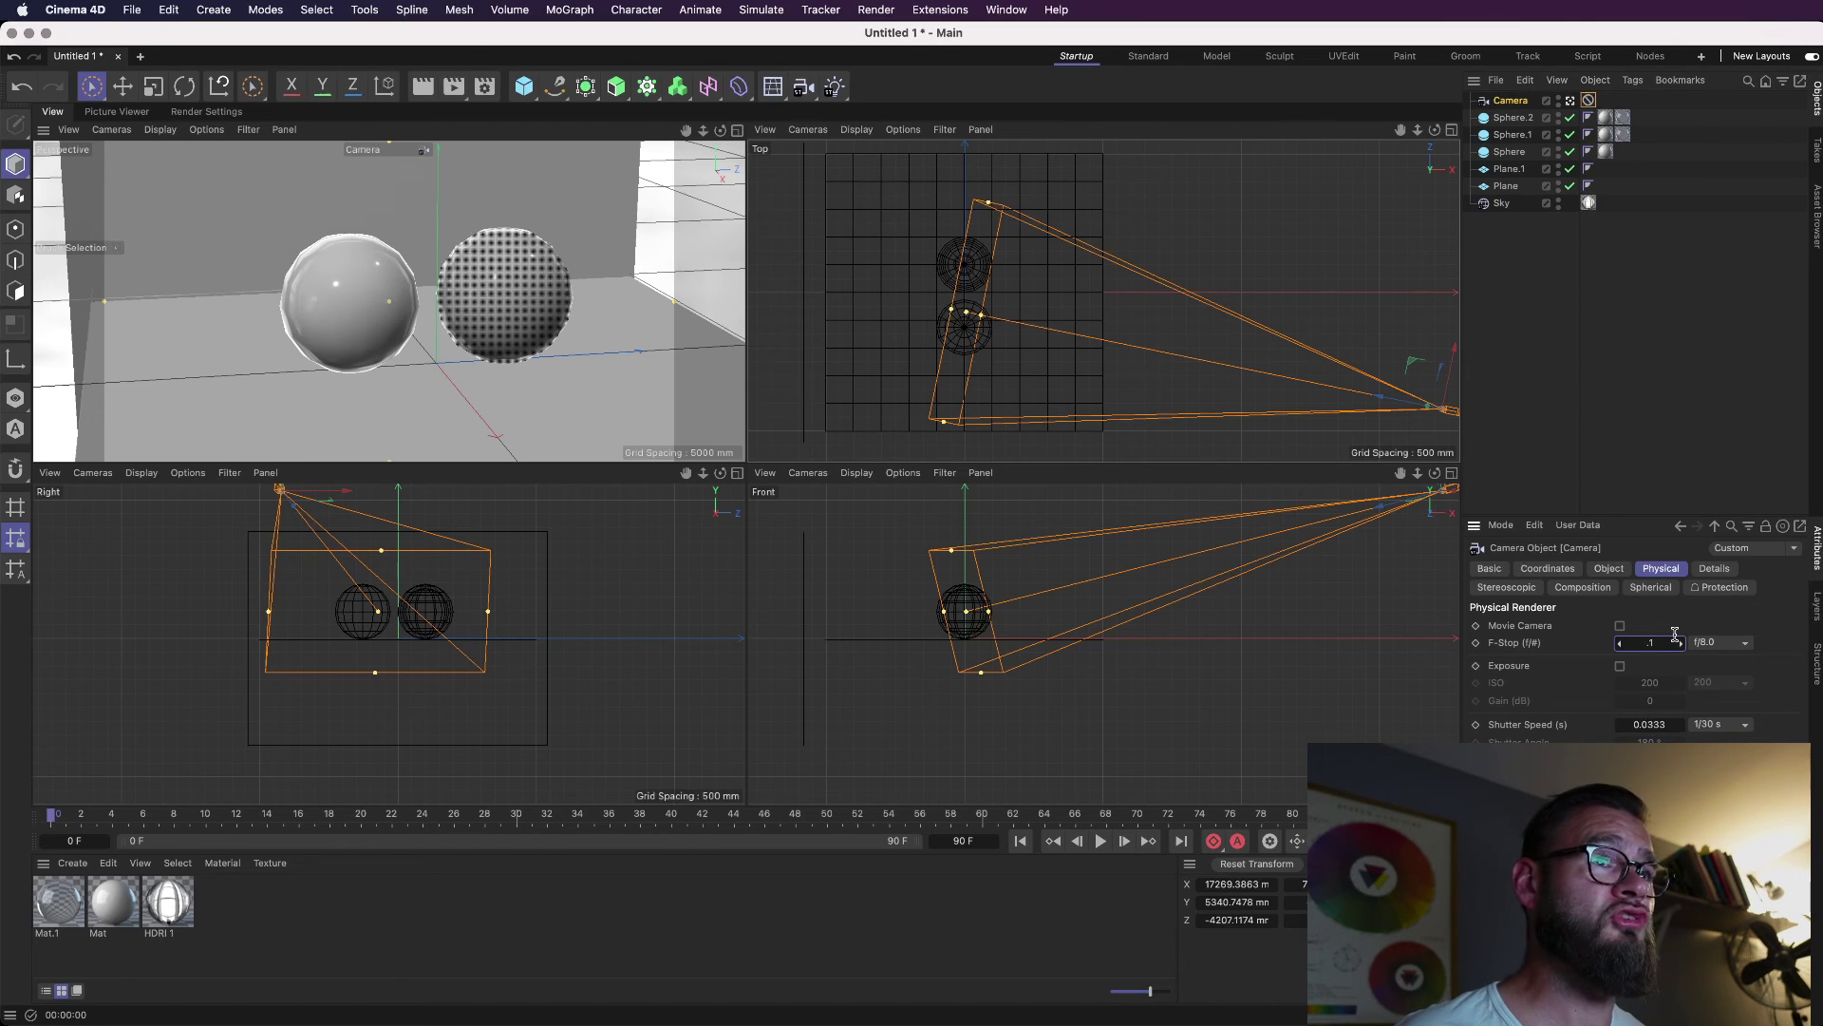
# Enable the perspective view's Depth of Field preview and start an Interactive Render Region.
pyautogui.press('super+s')
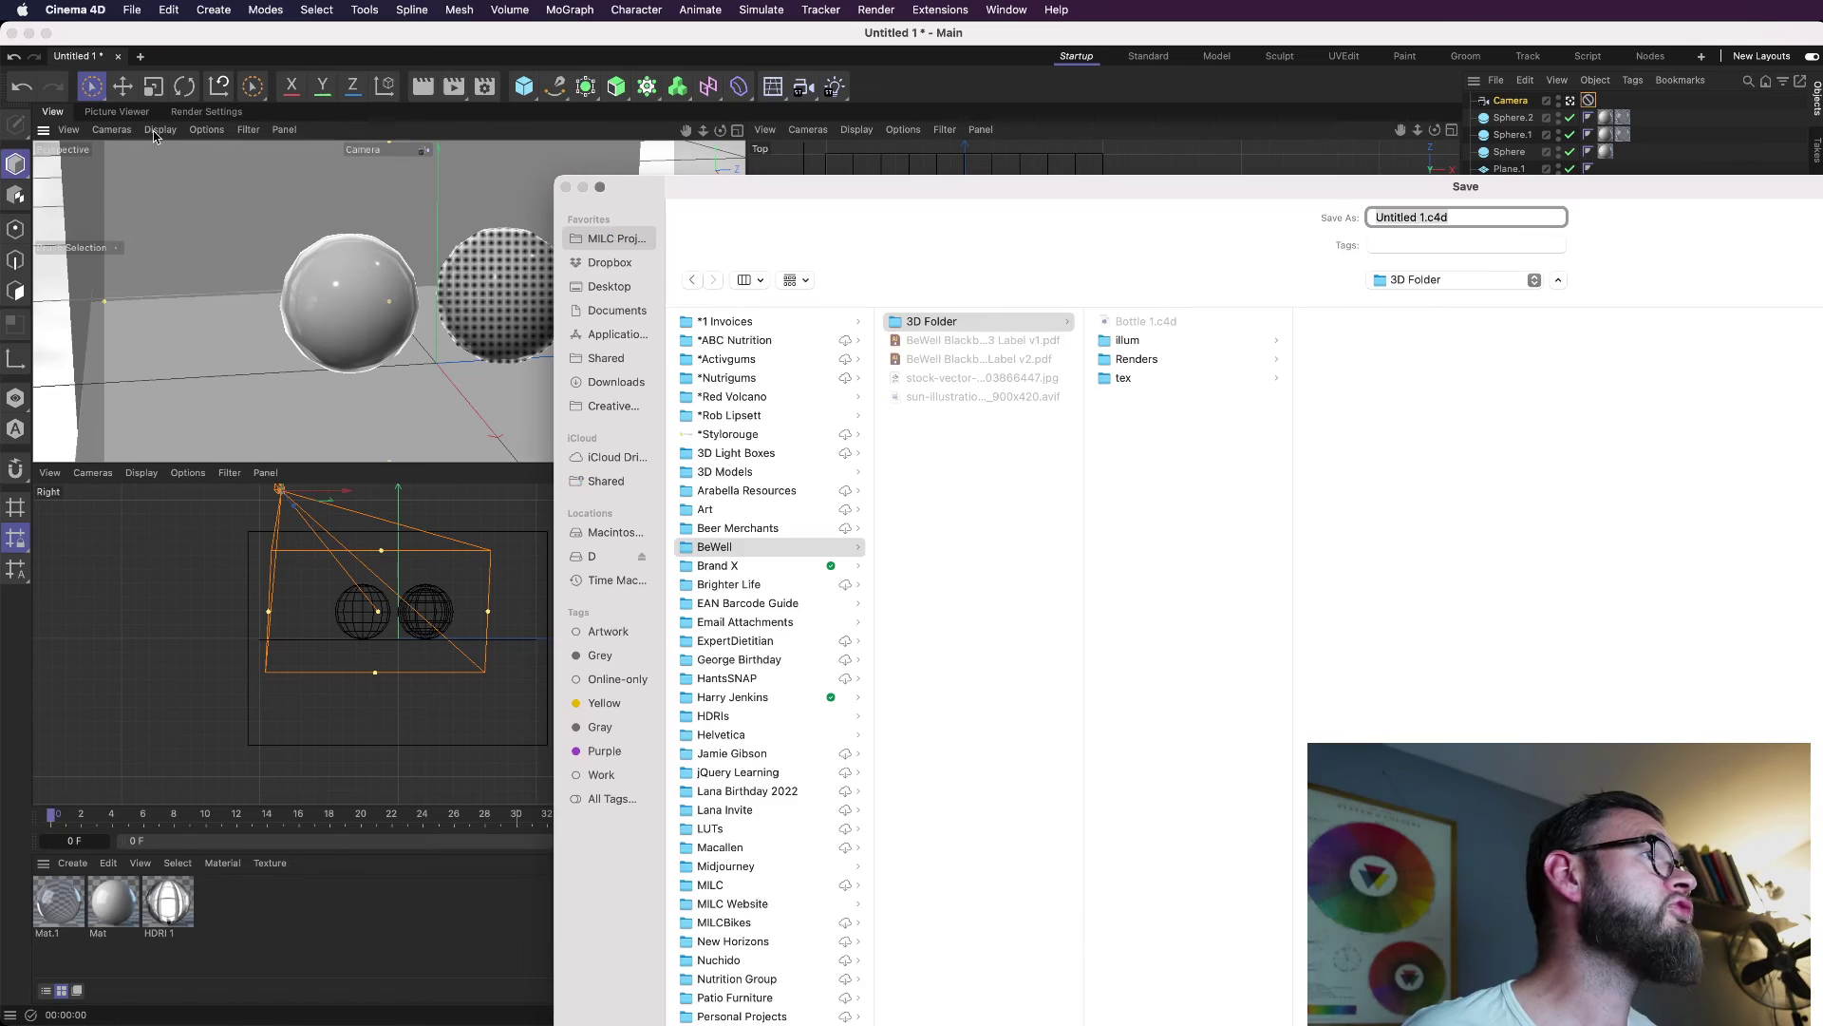
pyautogui.press('Escape')
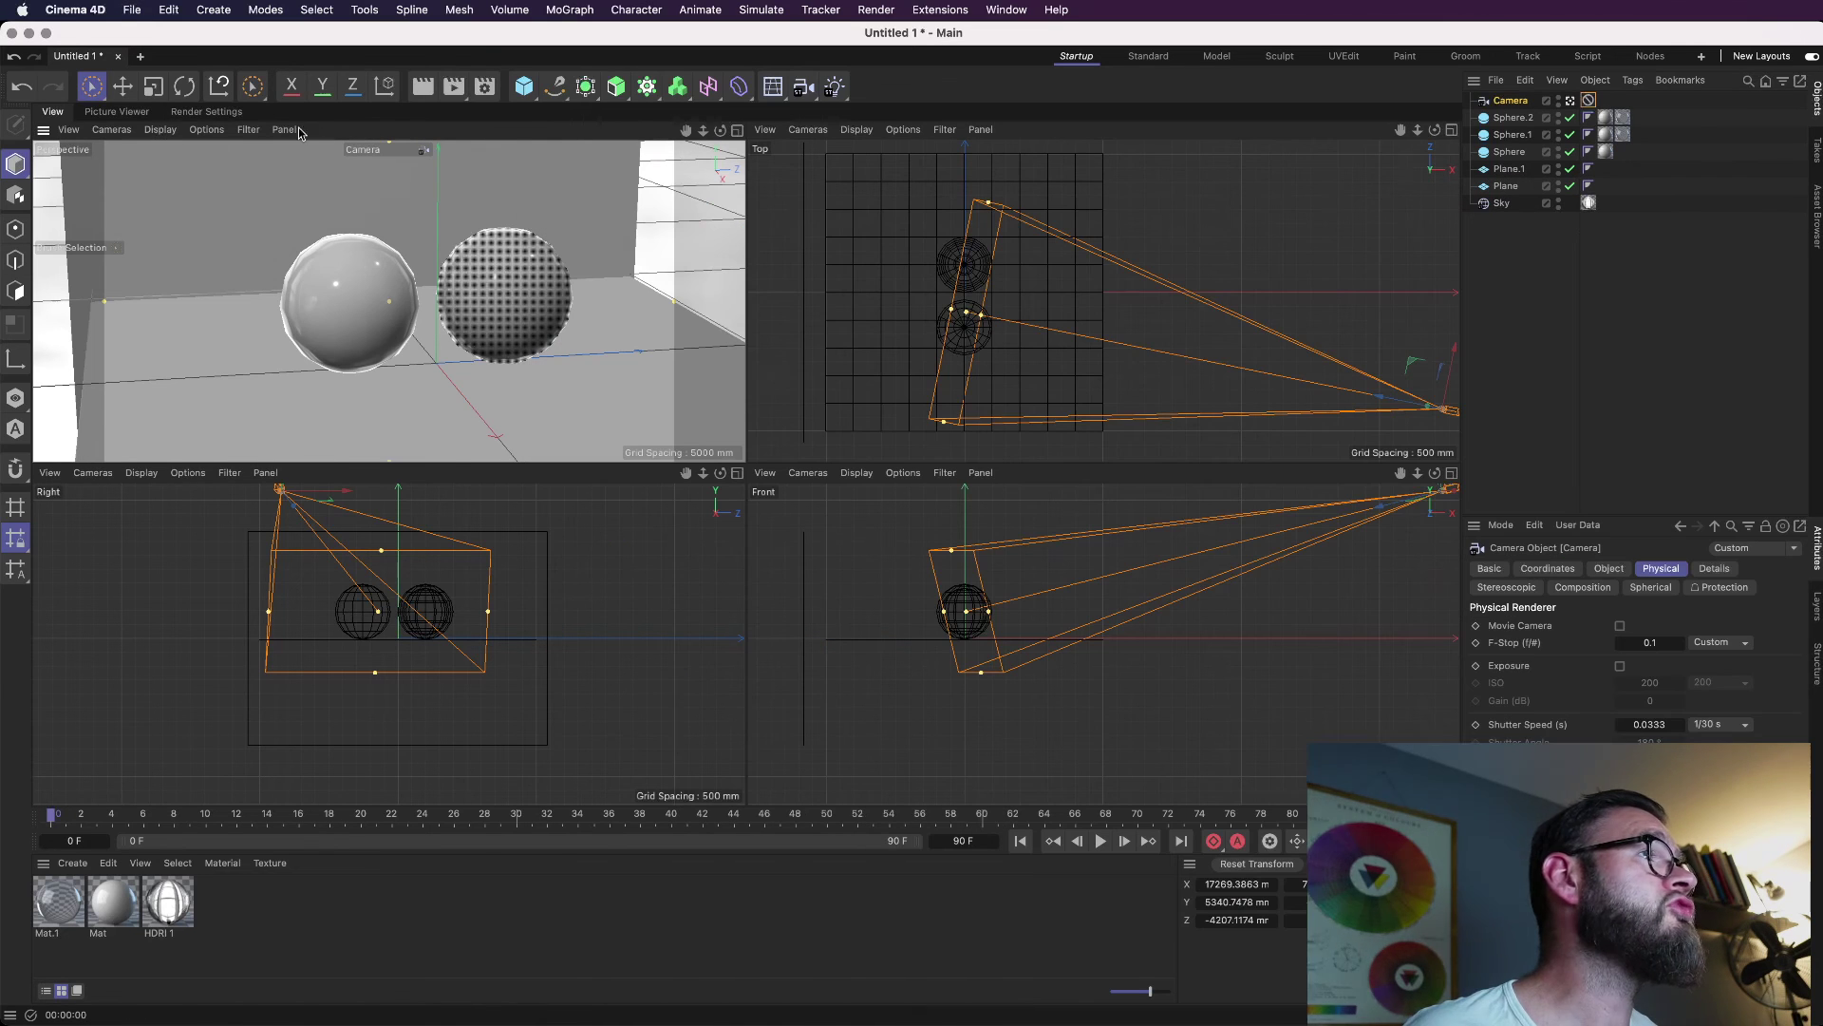
pyautogui.click(166, 135)
pyautogui.moveTo(219, 135)
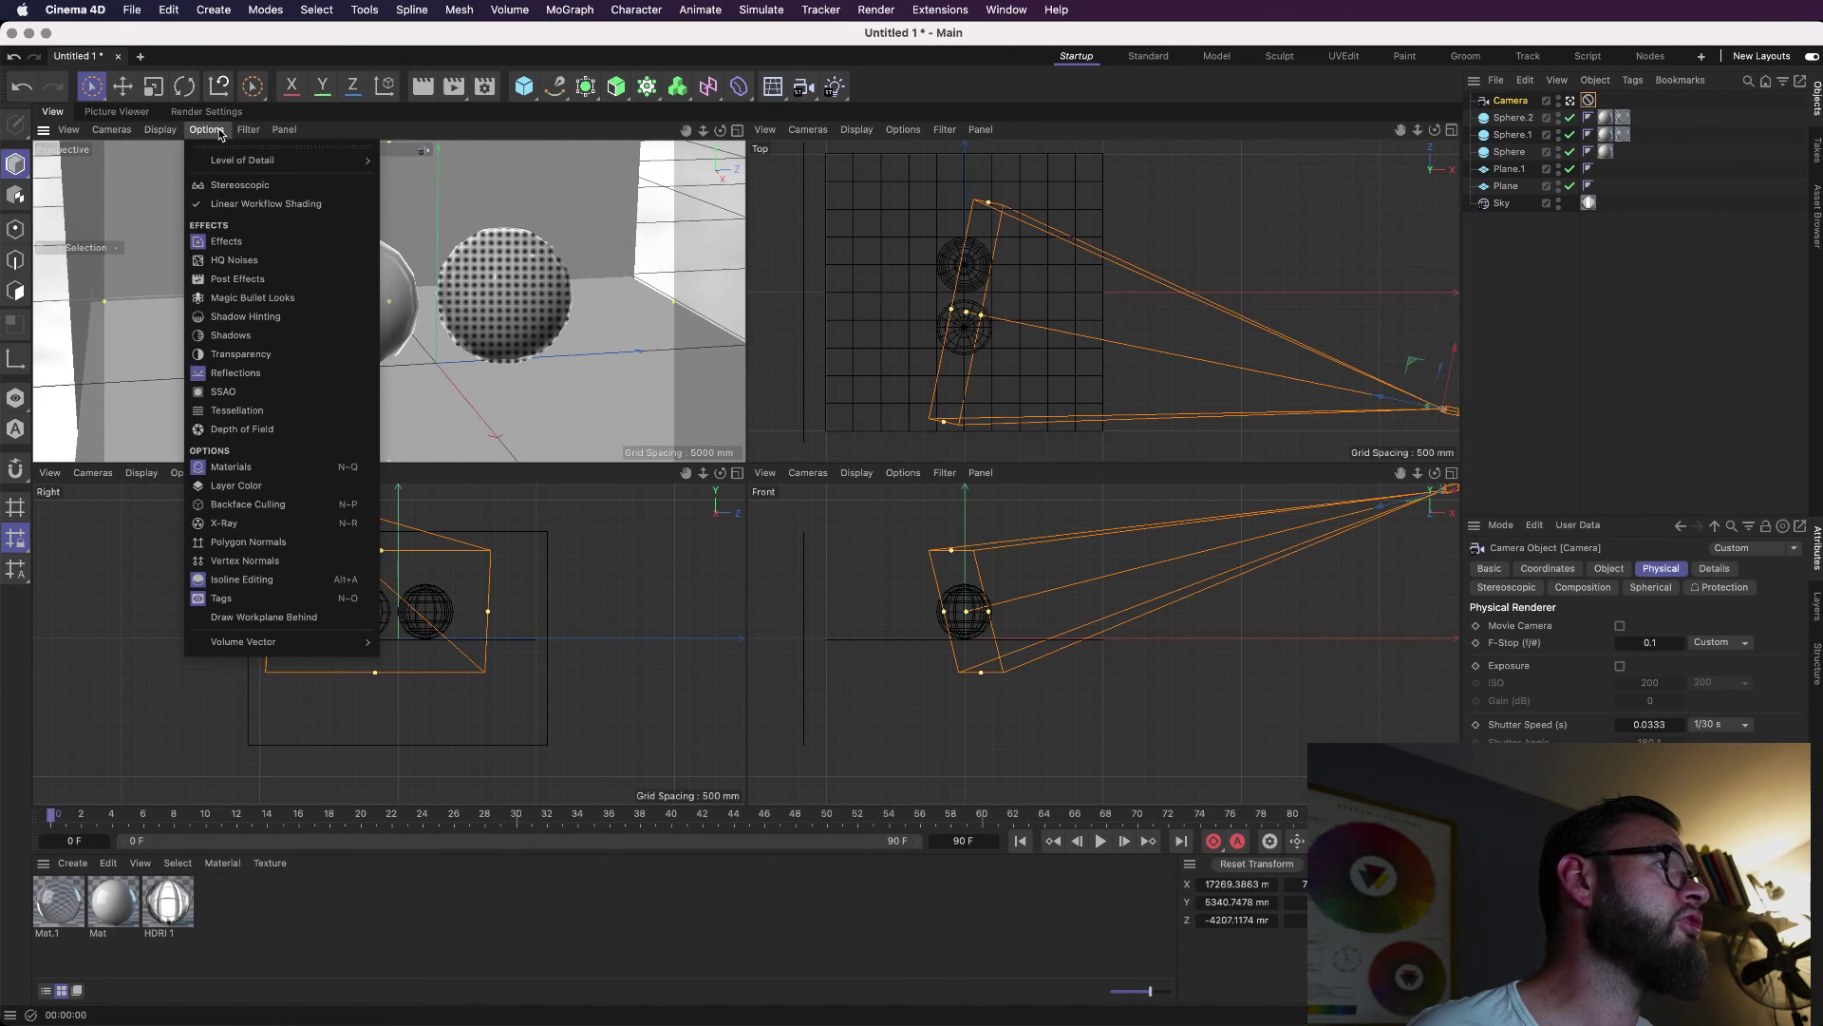
pyautogui.click(289, 428)
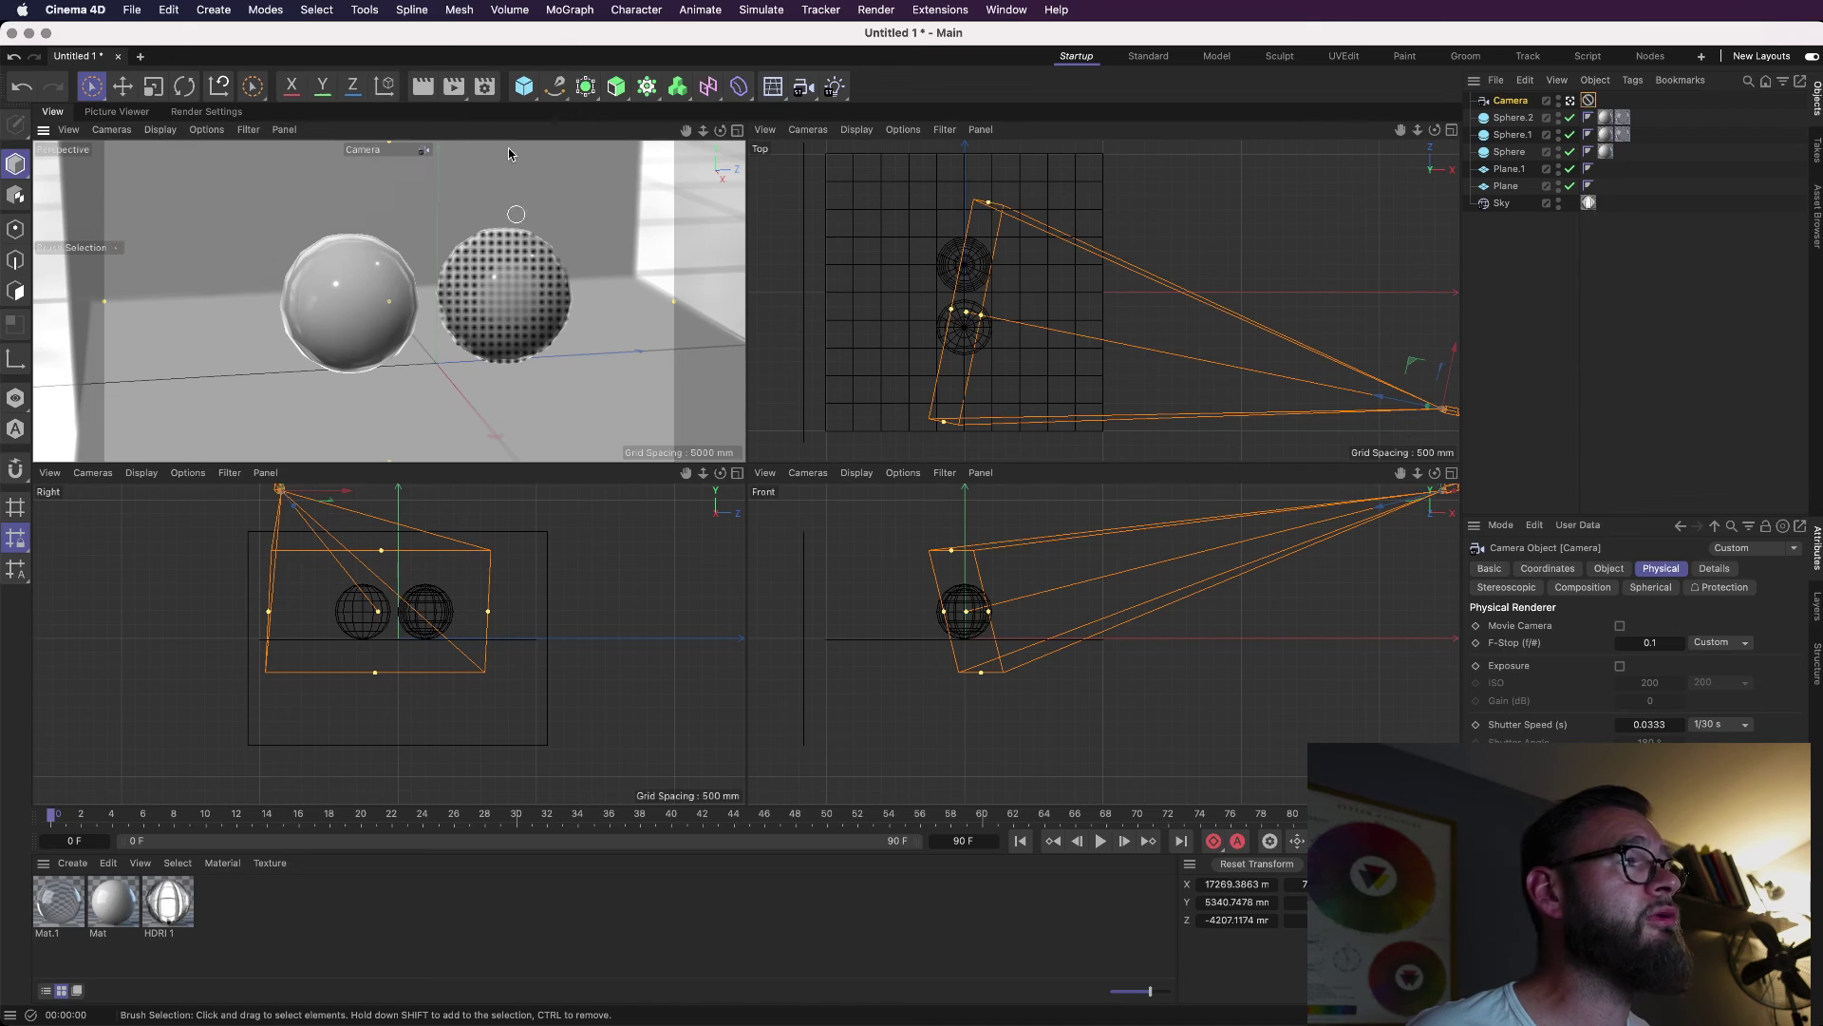
pyautogui.hotkey('alt', 'r')
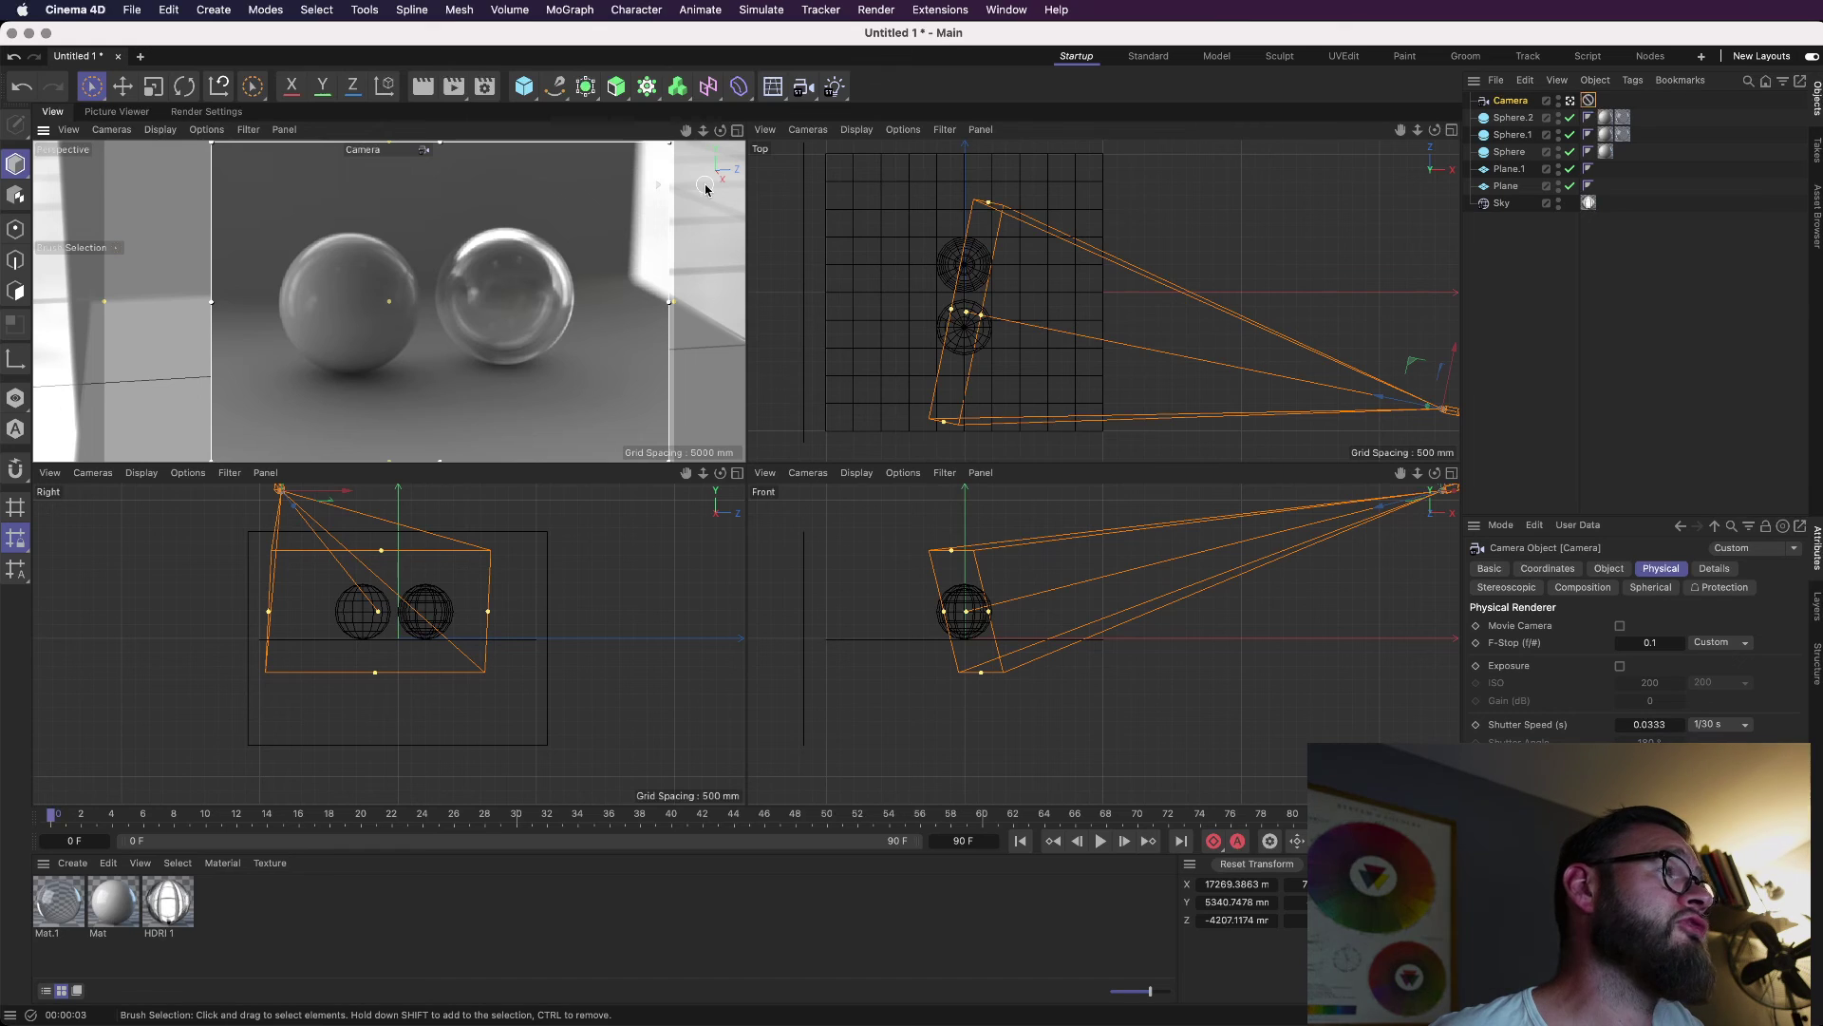
# Maximize the perspective view to inspect the shallow F-Stop 0.1 depth of field.
pyautogui.click(737, 130)
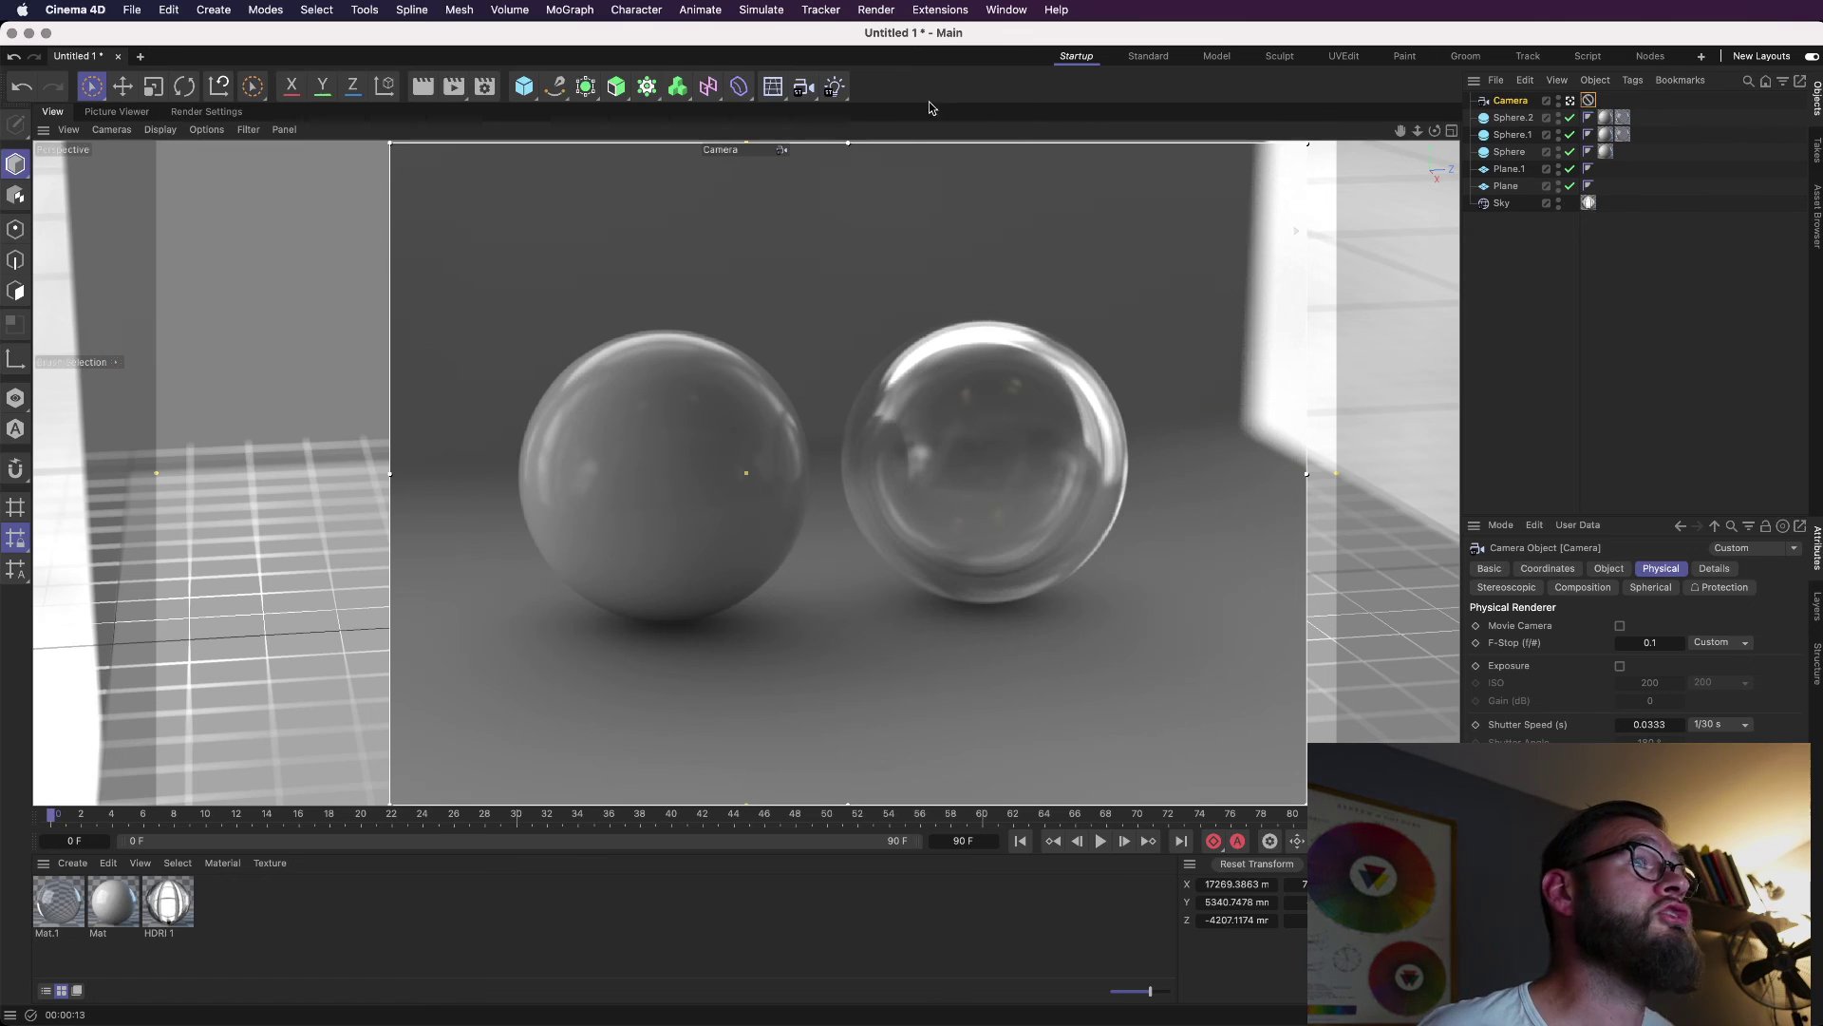
pyautogui.click(803, 86)
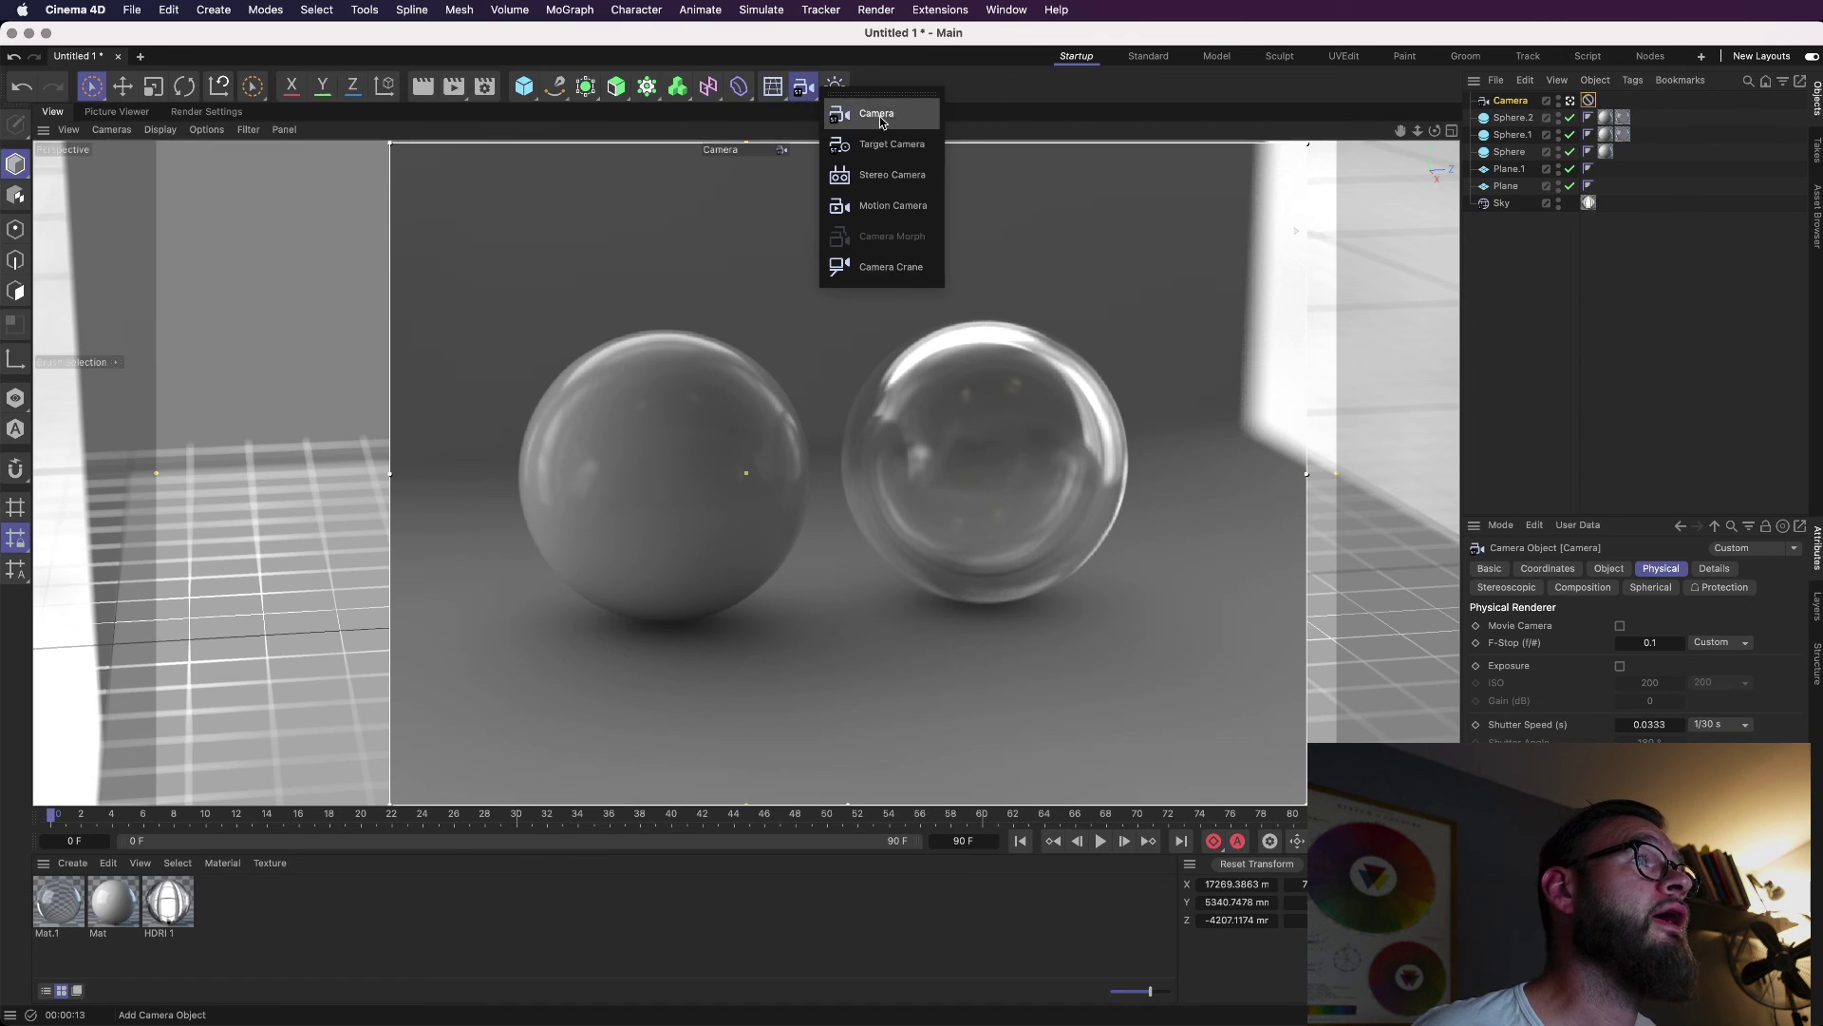
# Add a Target Light and set its Target Object to Sphere.
pyautogui.click(834, 86)
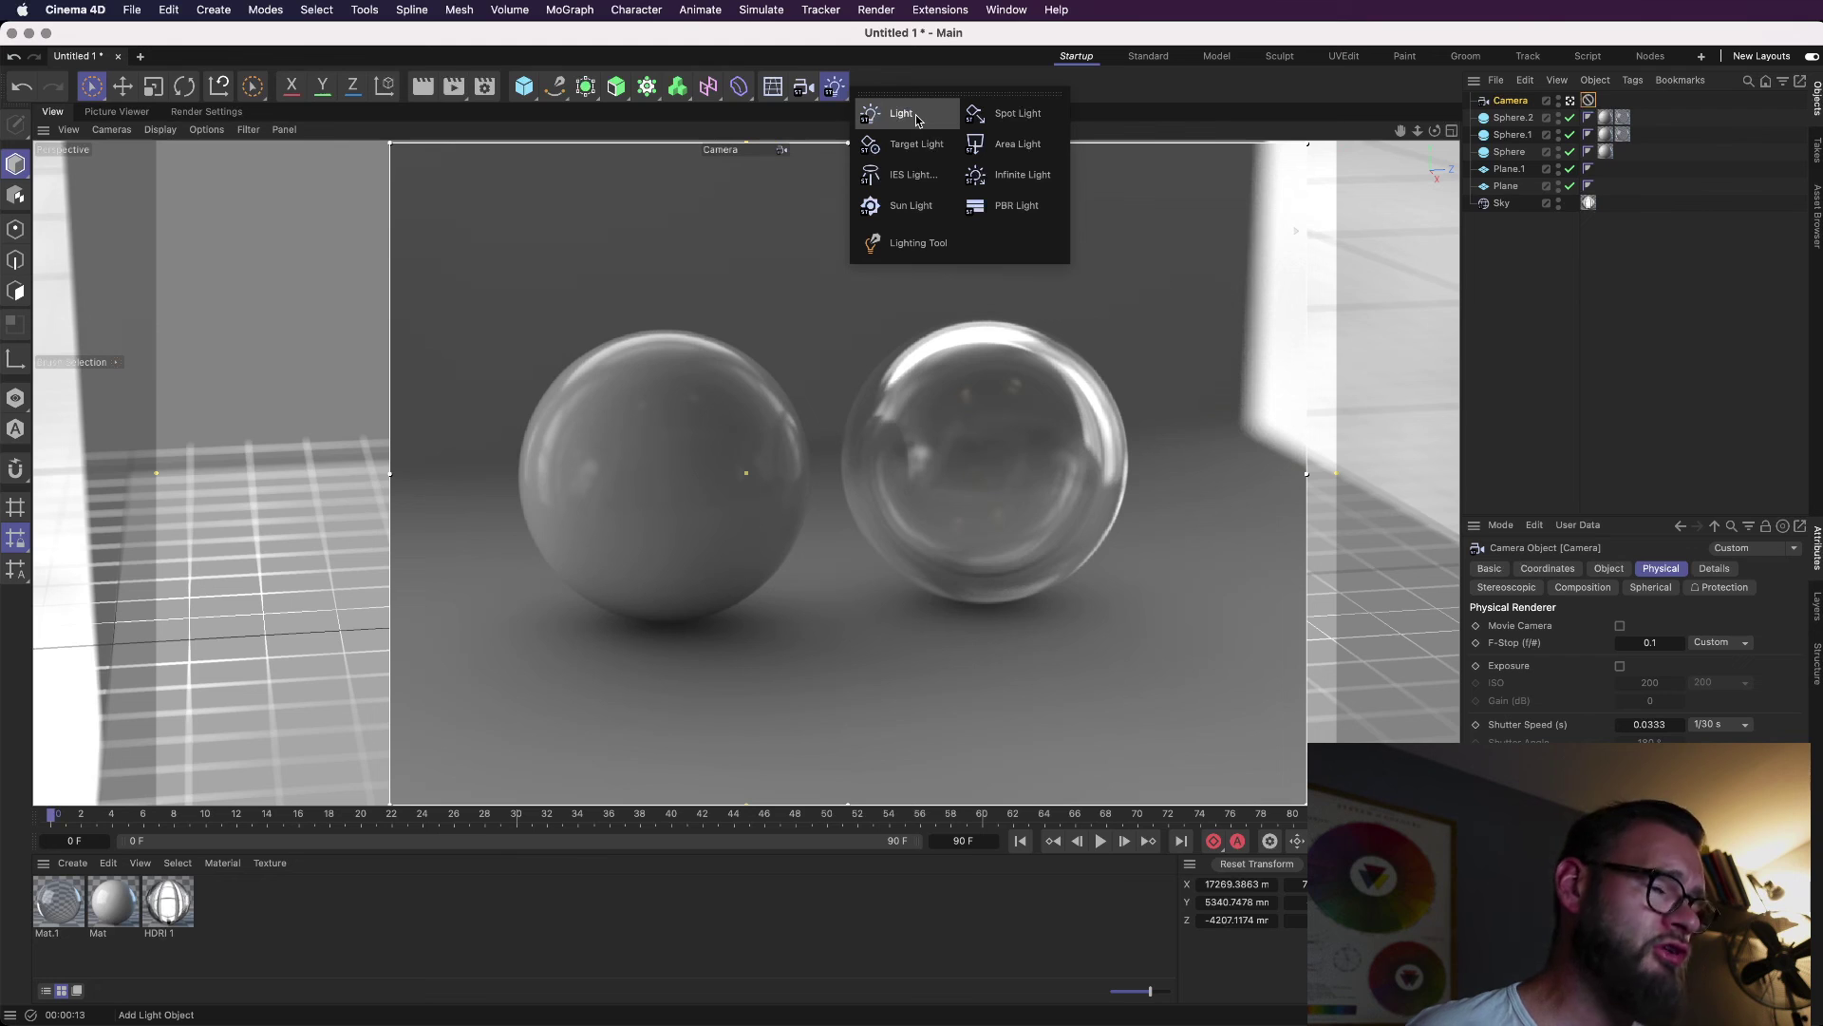
pyautogui.click(917, 143)
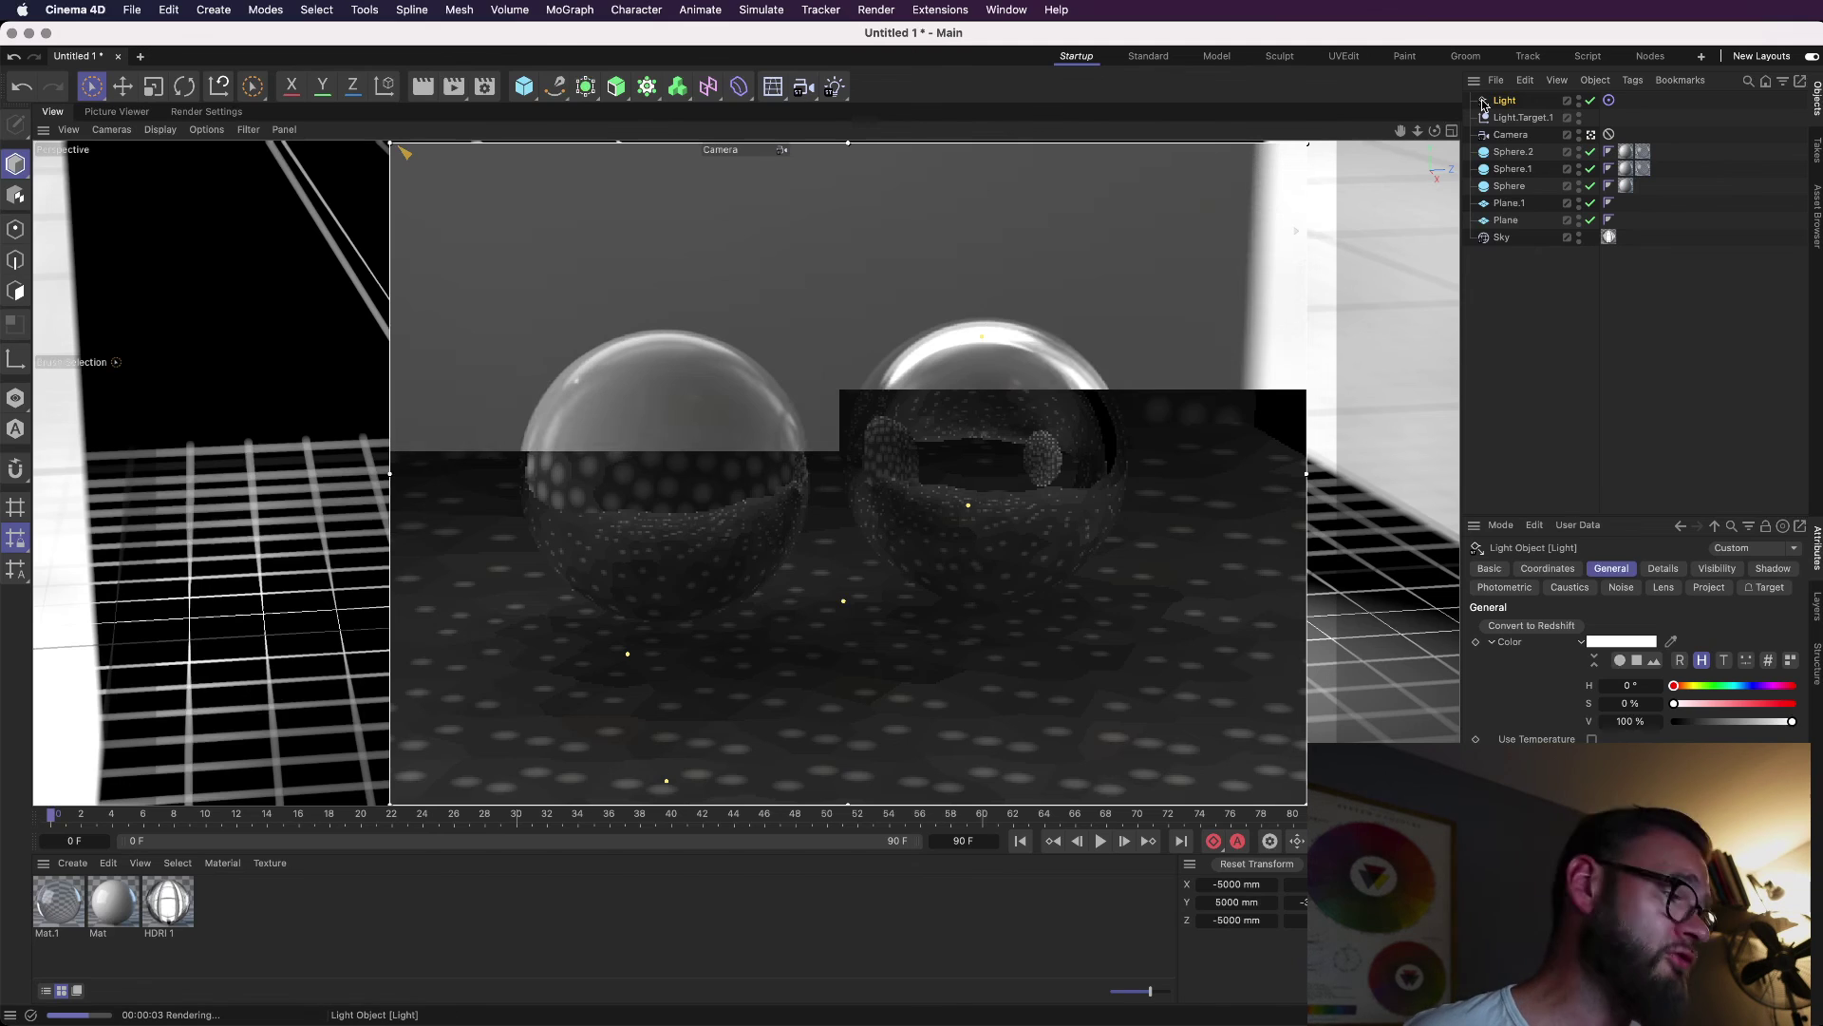
pyautogui.click(803, 86)
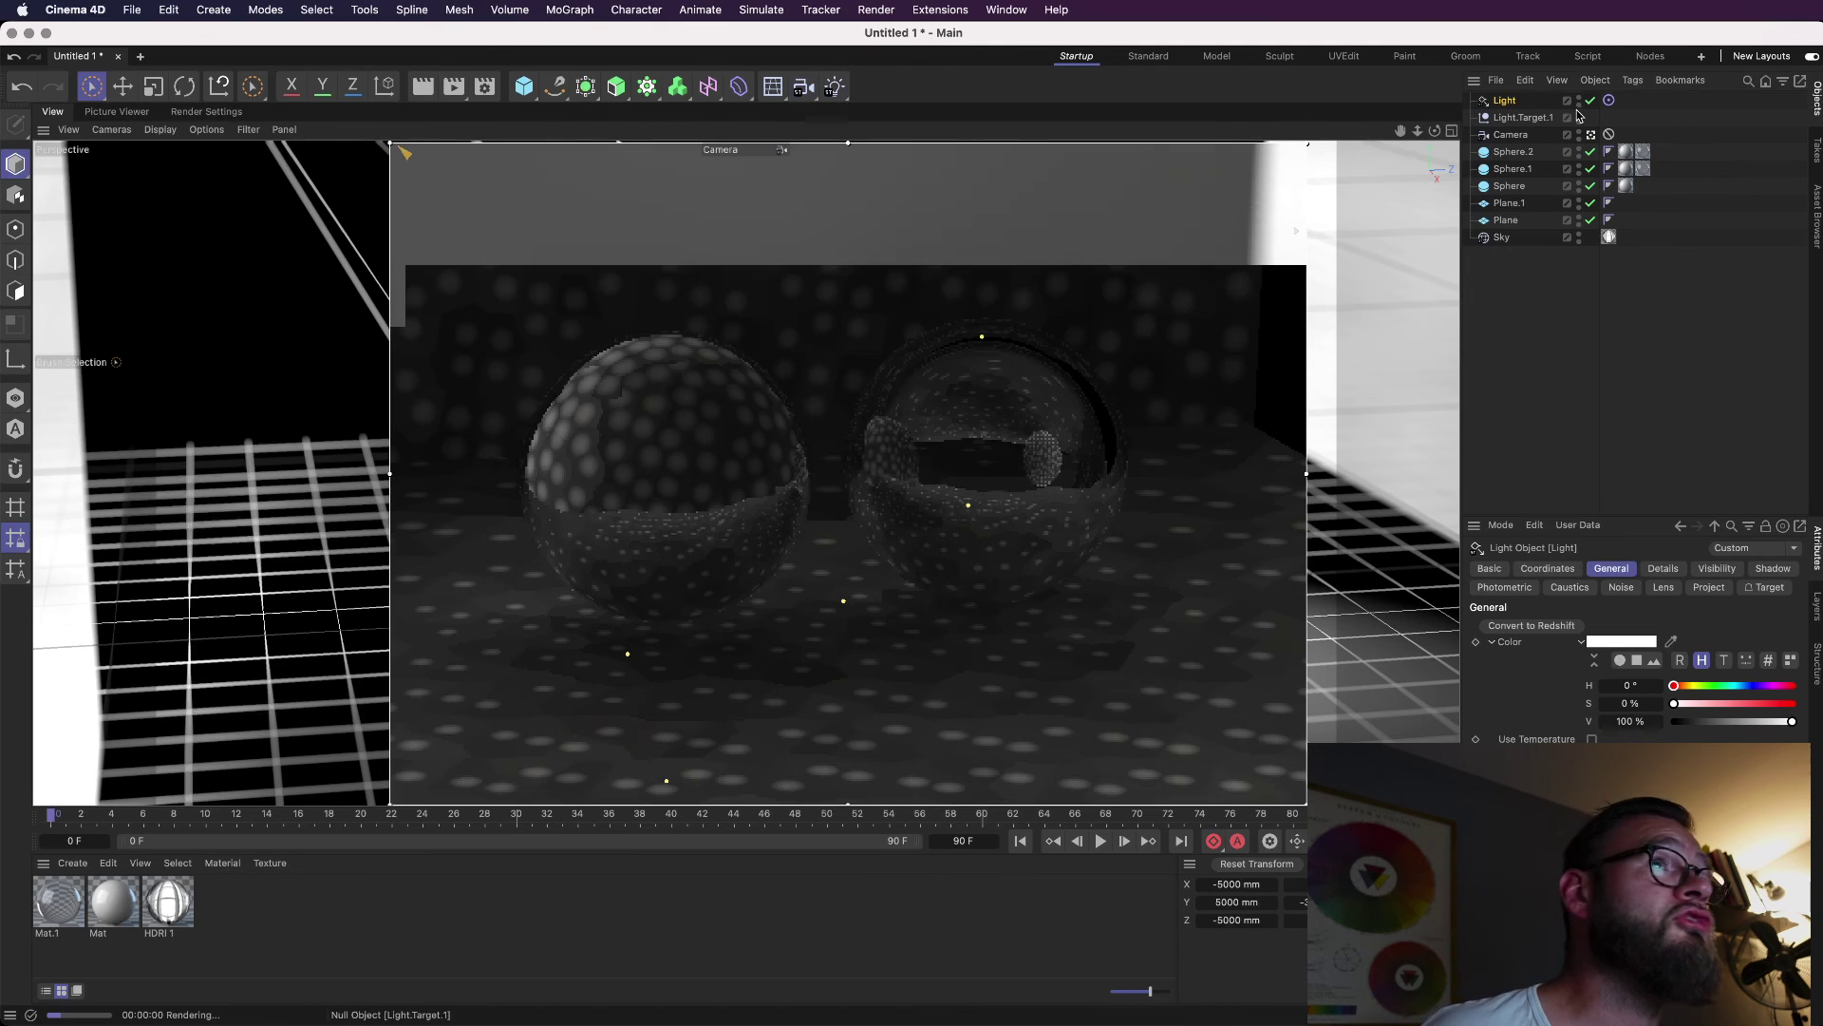
pyautogui.click(1608, 101)
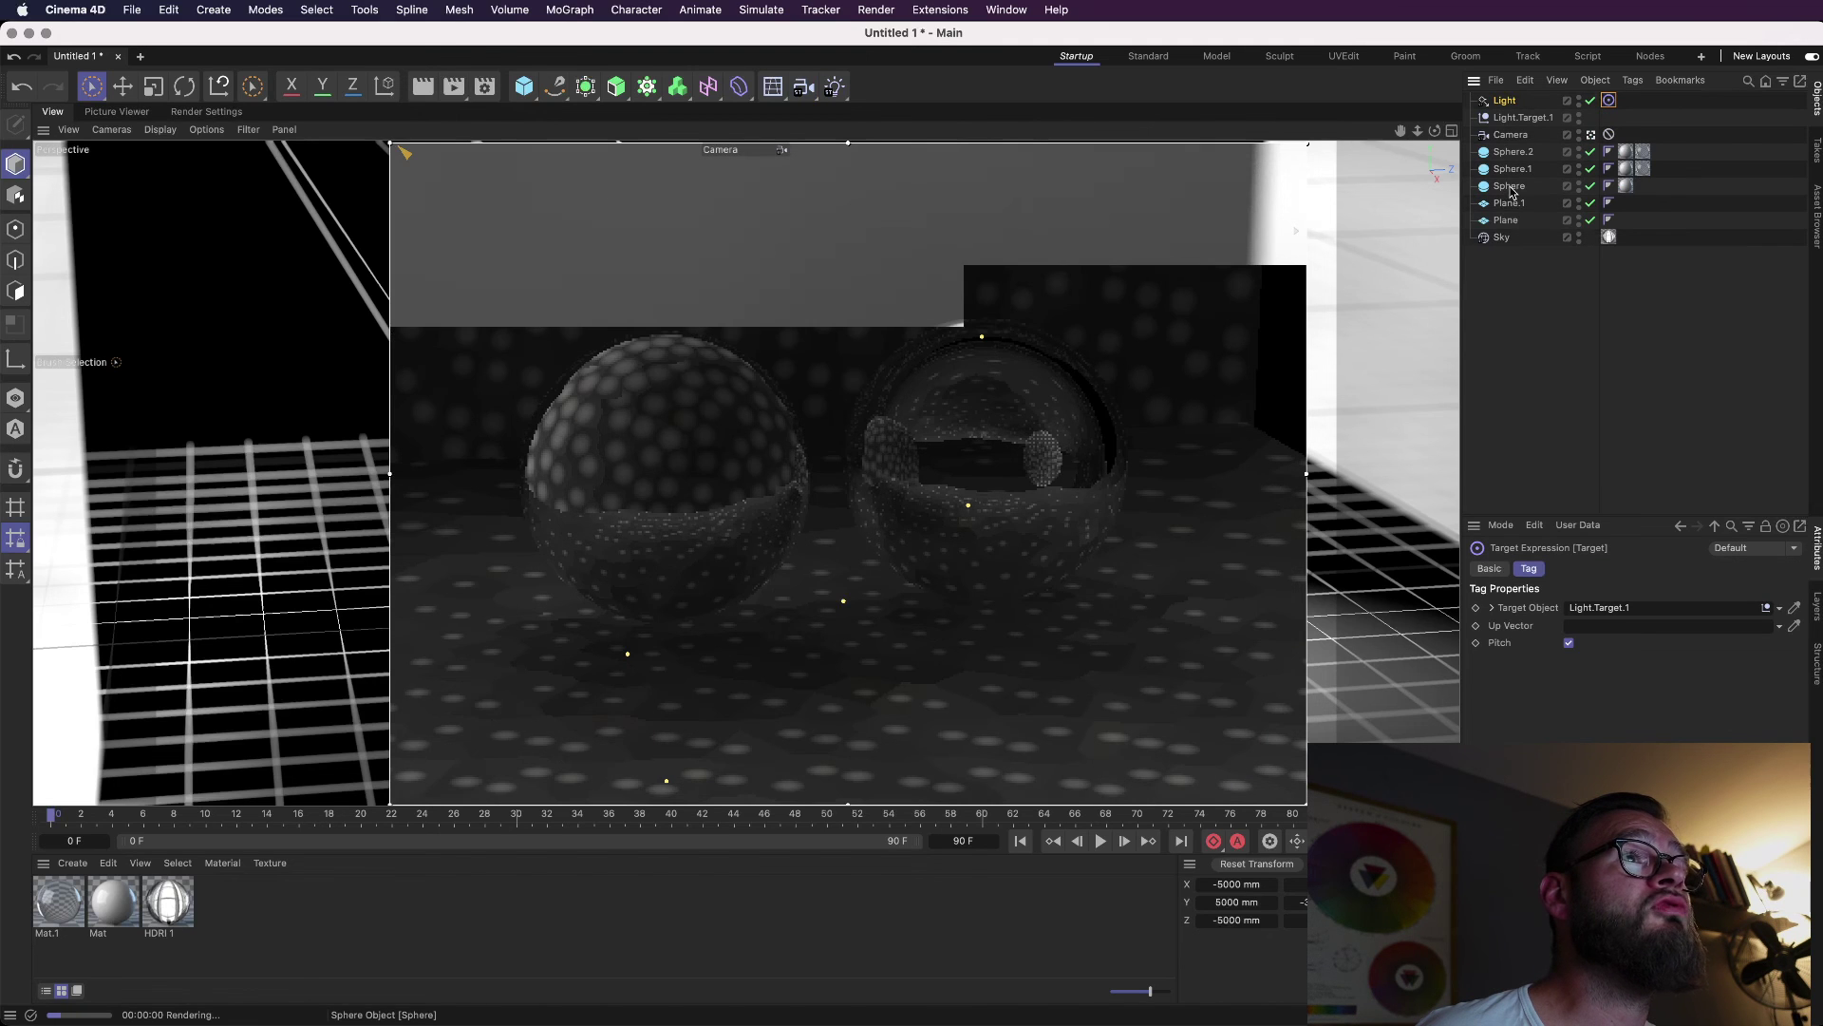
pyautogui.click(1505, 101)
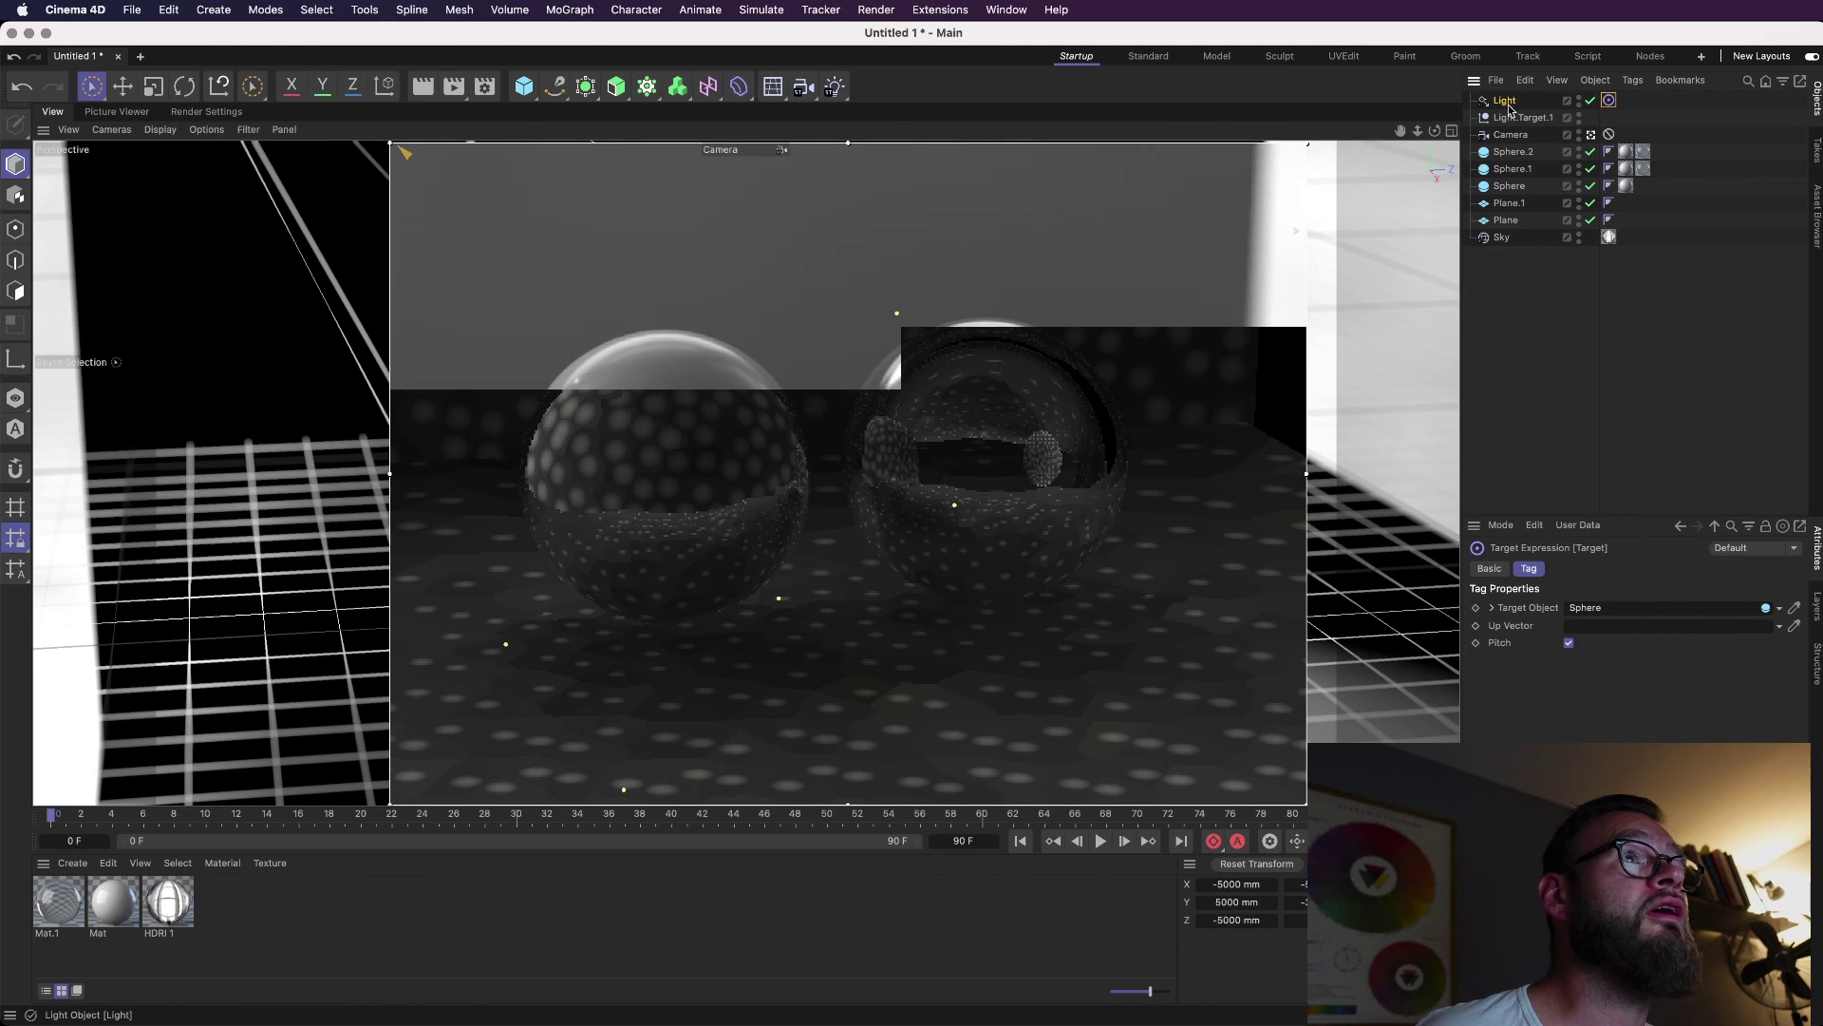
# Stop the live render region, return to the four-view layout, and select only the Light.
pyautogui.hotkey('alt', 'r')
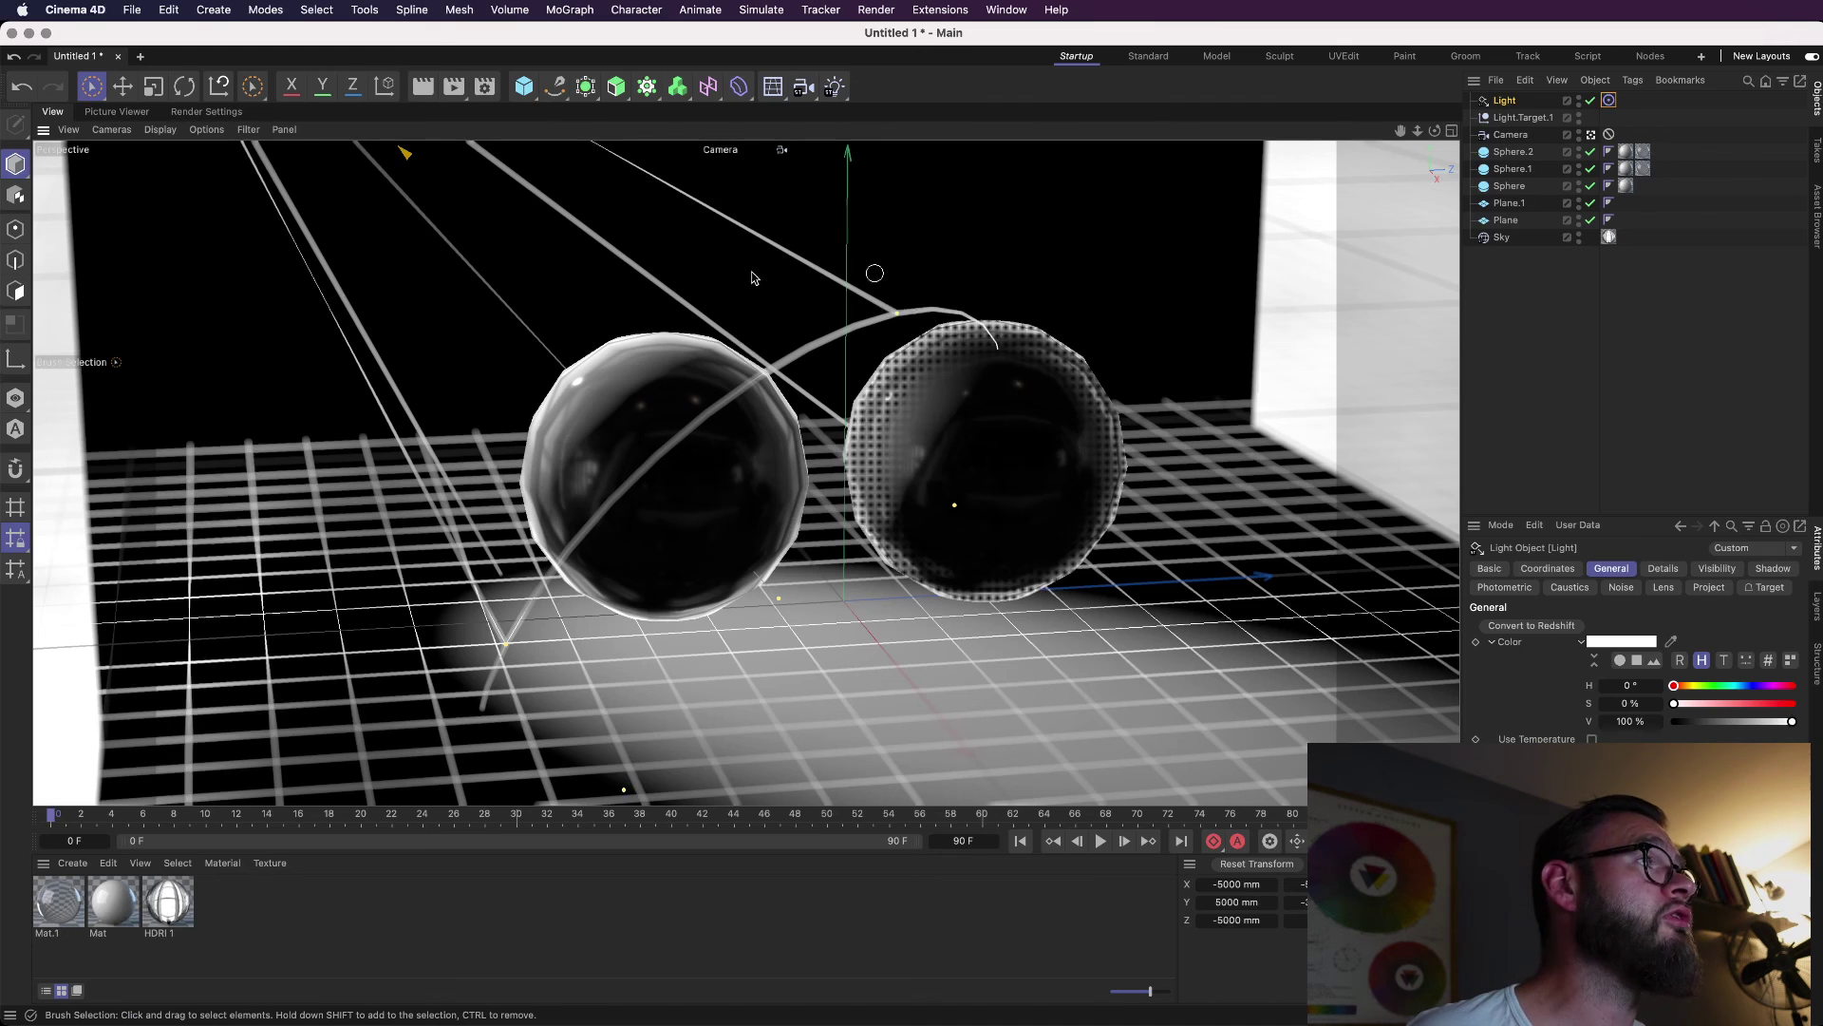
pyautogui.click(1451, 130)
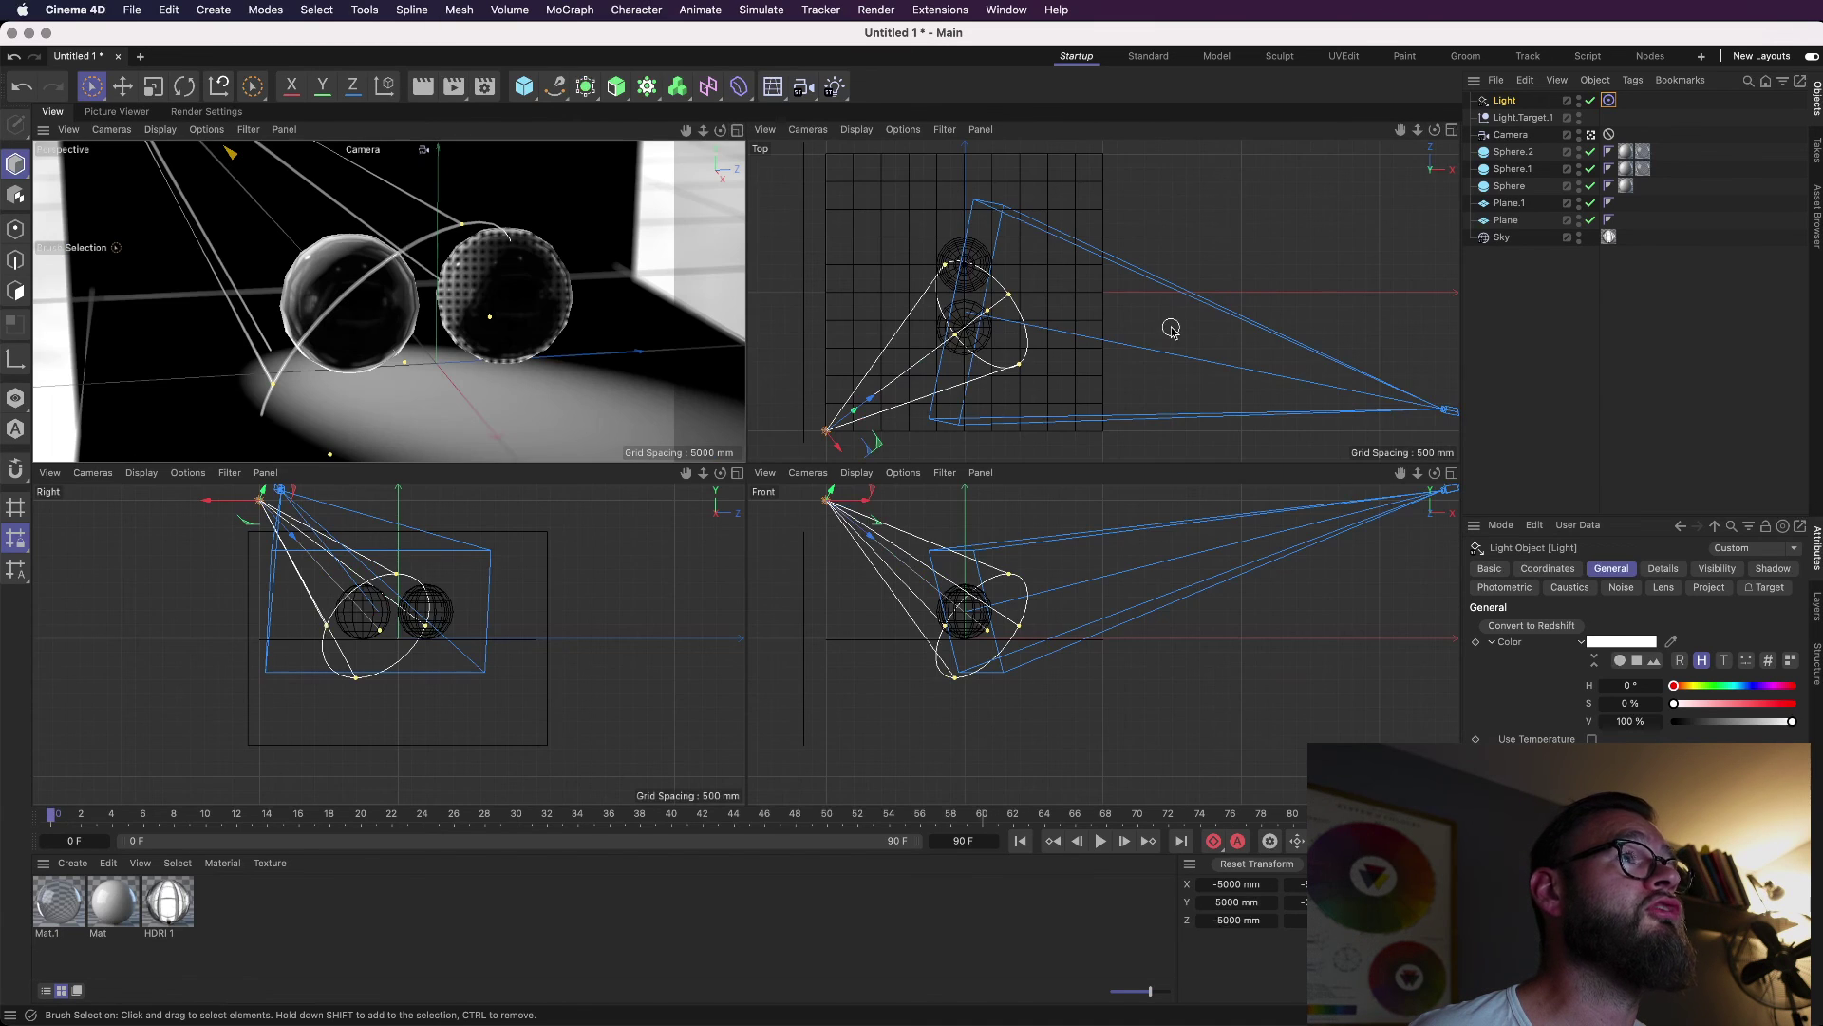
pyautogui.moveTo(1071, 396); pyautogui.dragTo(1055, 324)
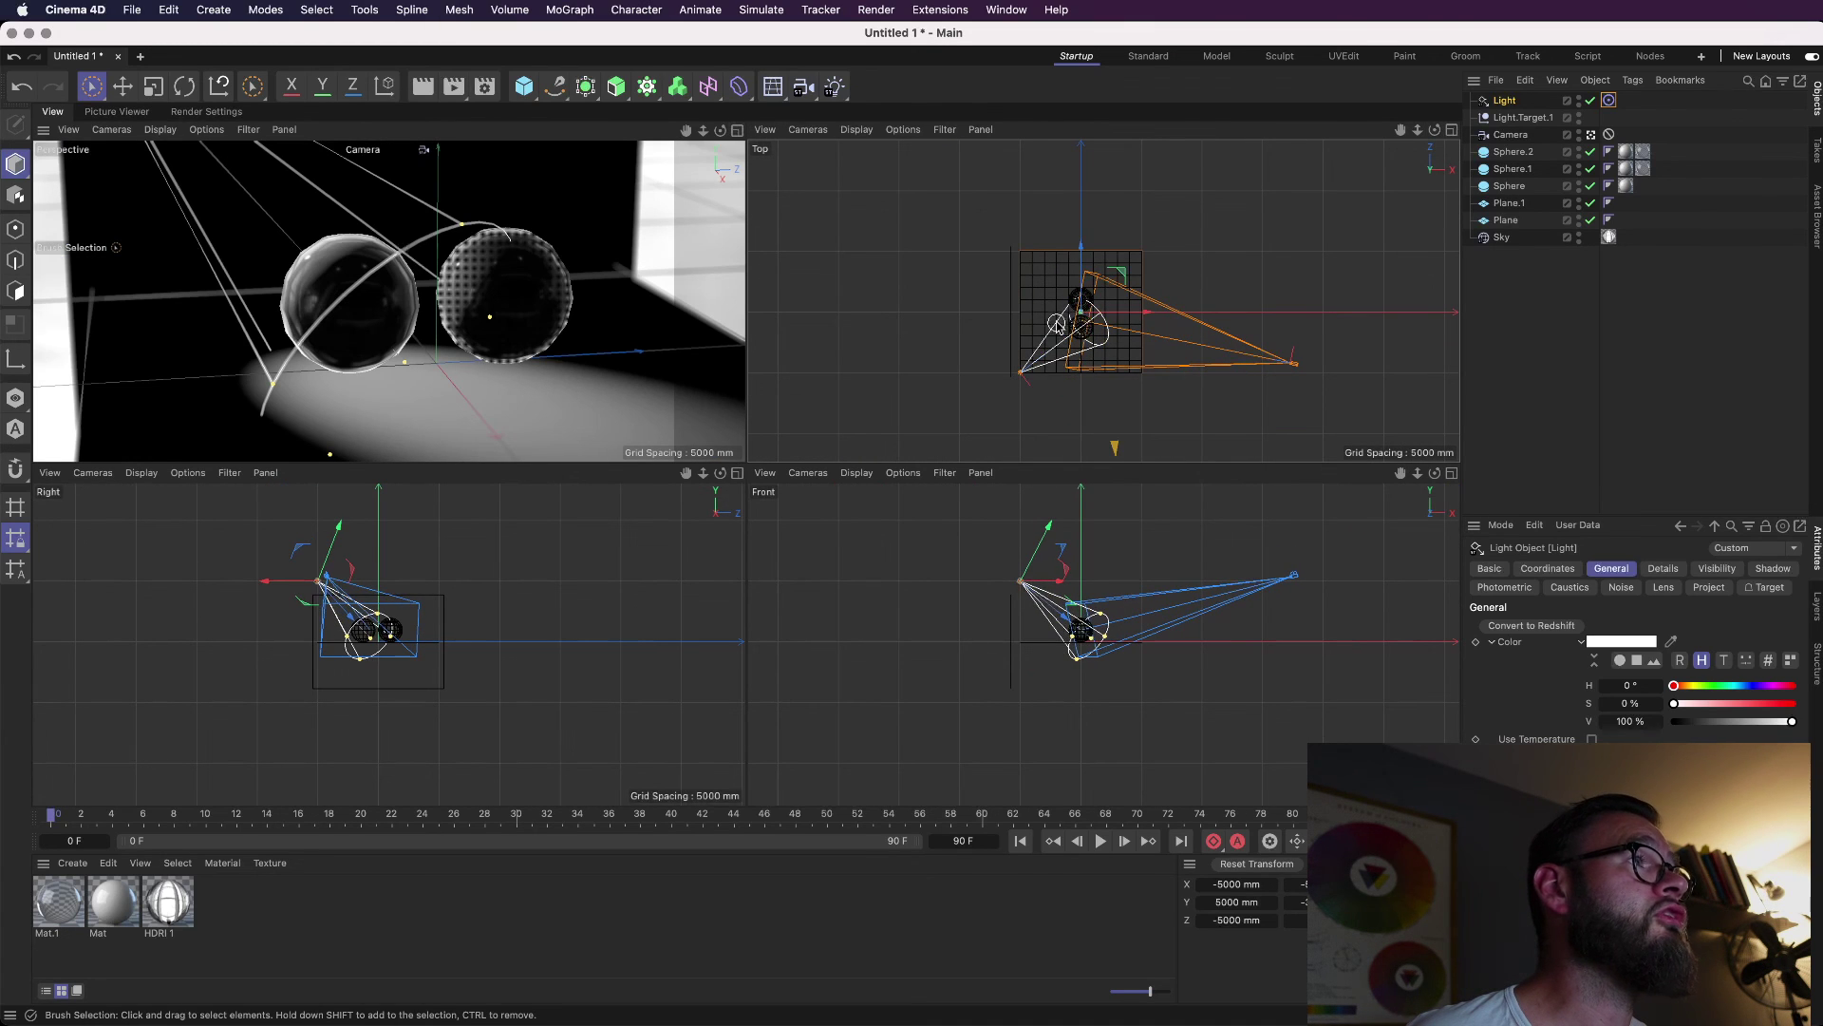
pyautogui.click(1505, 100)
# Move the target light out beside the spheres using the Top and Front views.
pyautogui.click(123, 87)
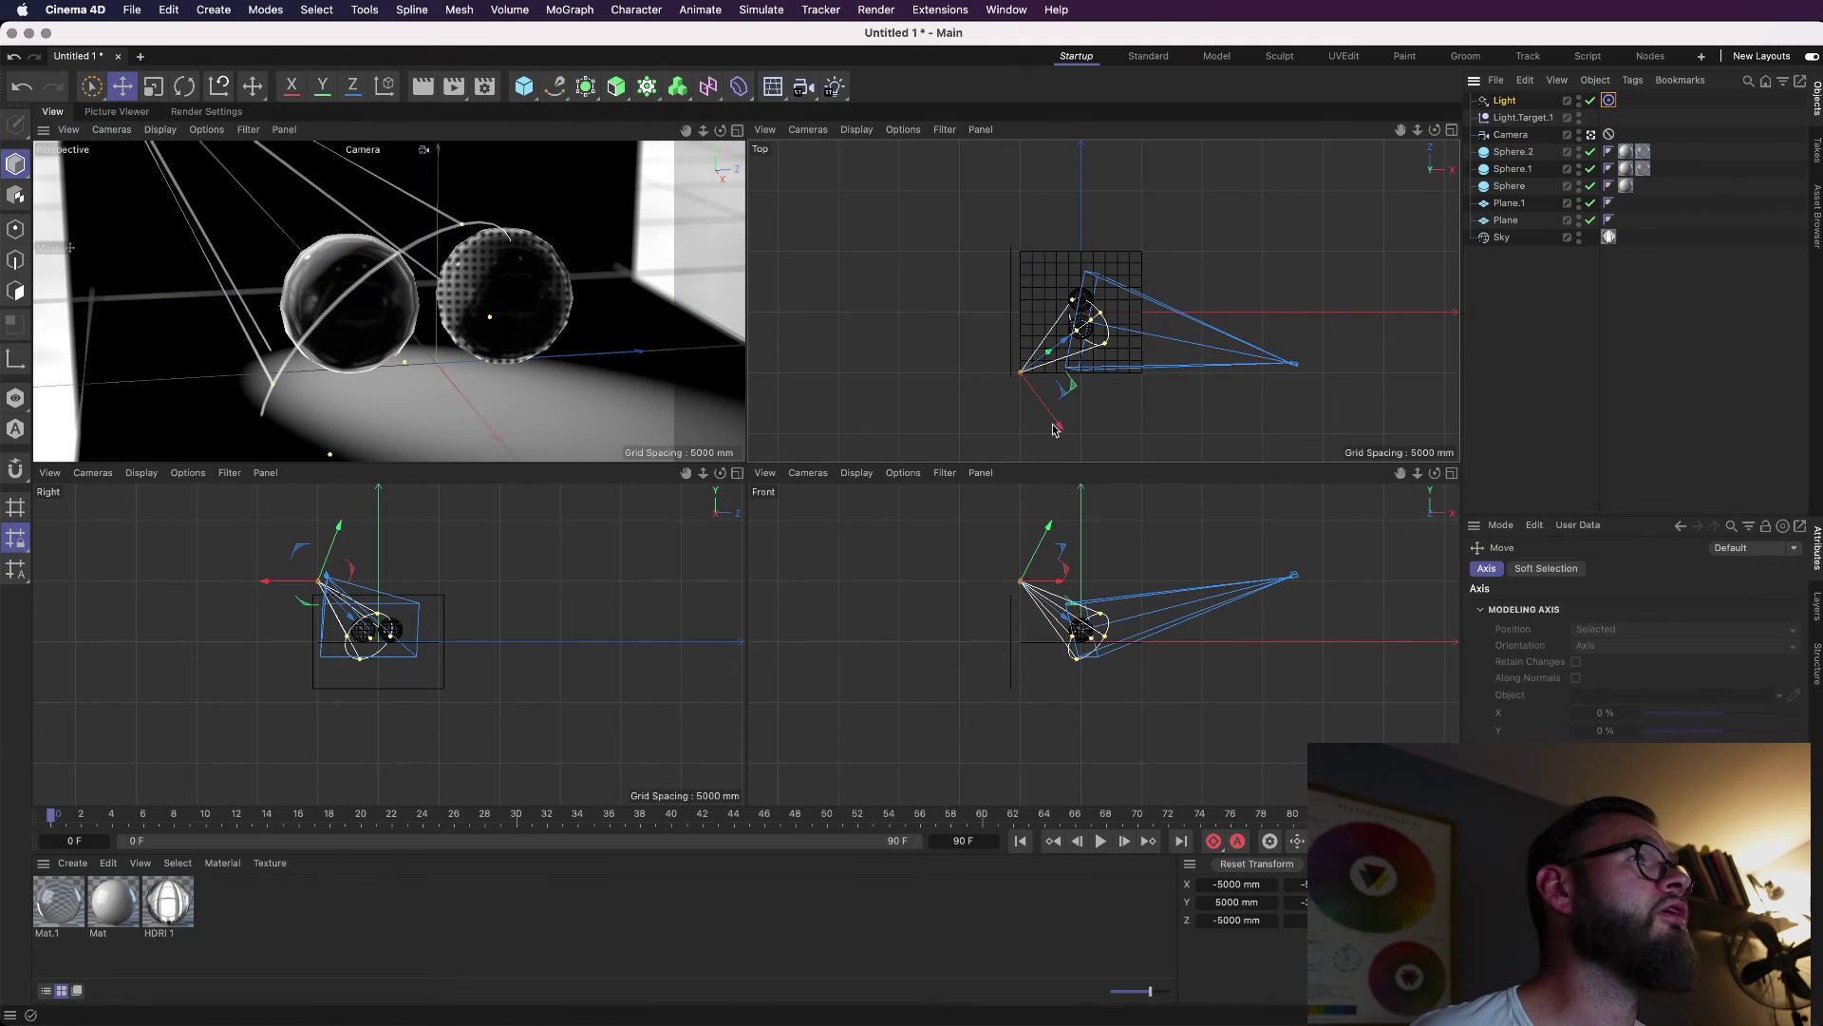
pyautogui.moveTo(1076, 396); pyautogui.dragTo(1003, 343)
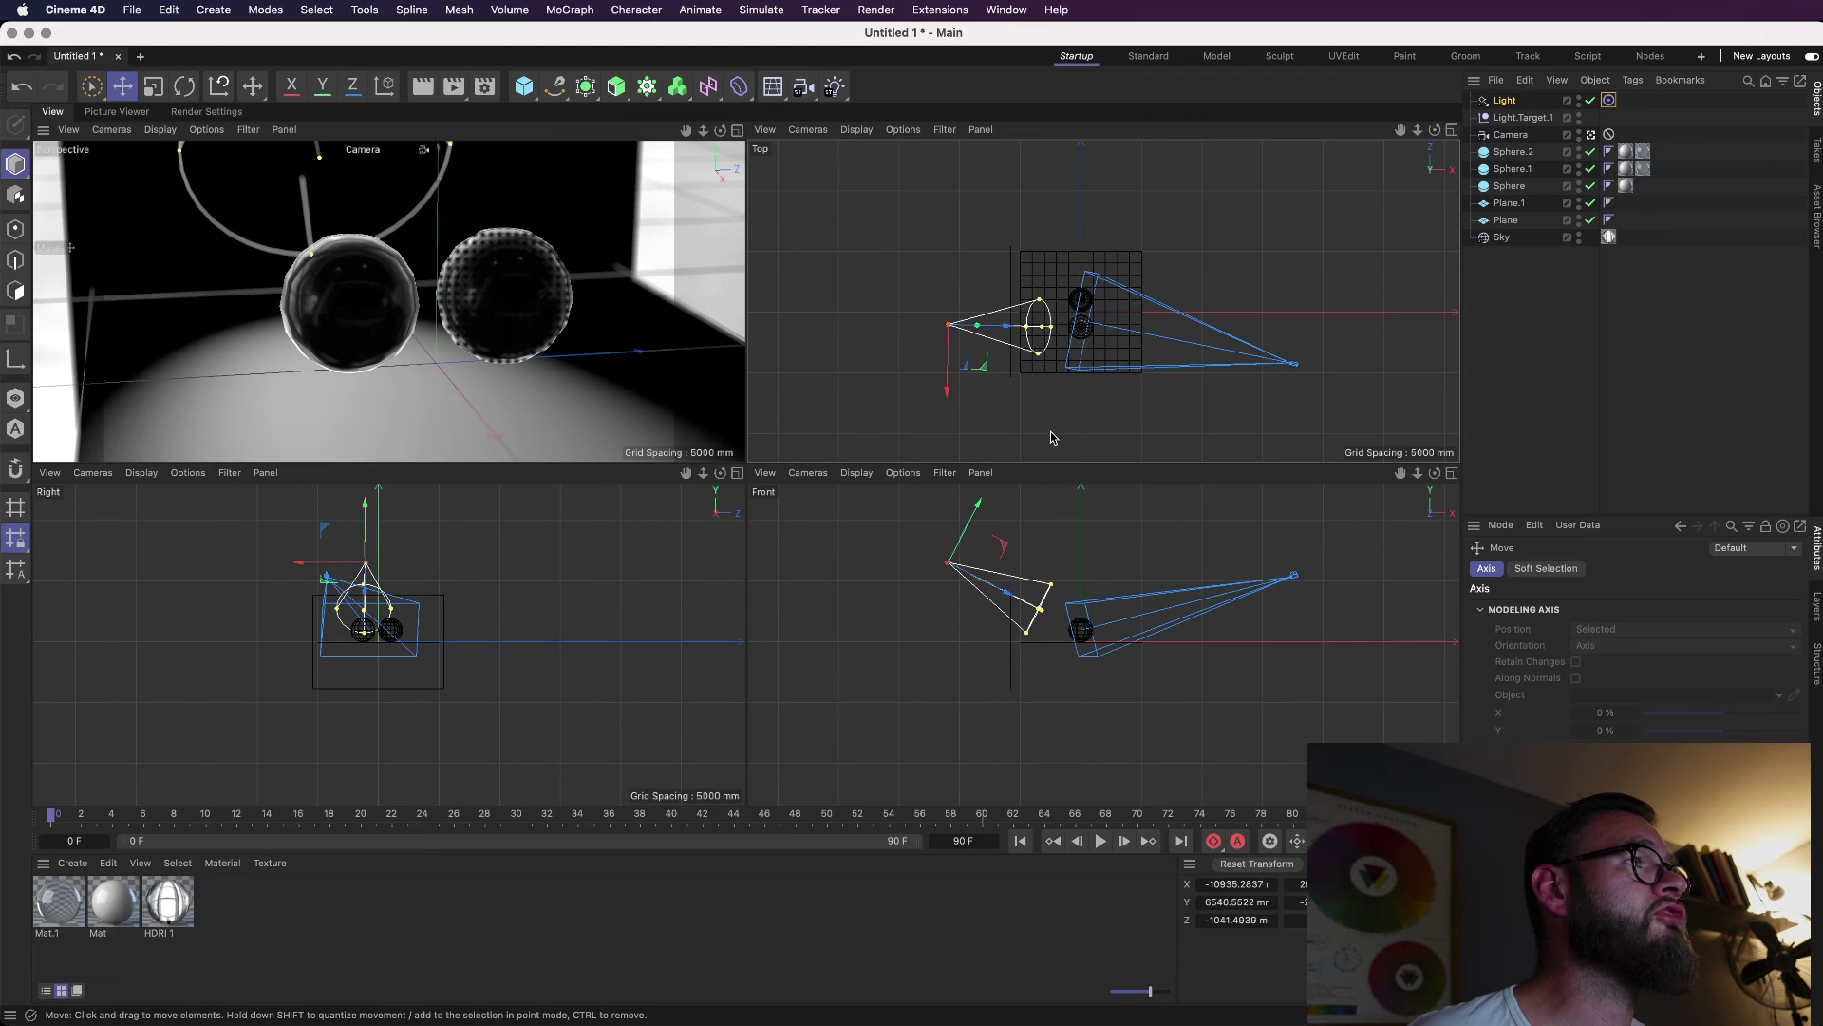
pyautogui.moveTo(1004, 551); pyautogui.dragTo(1003, 564)
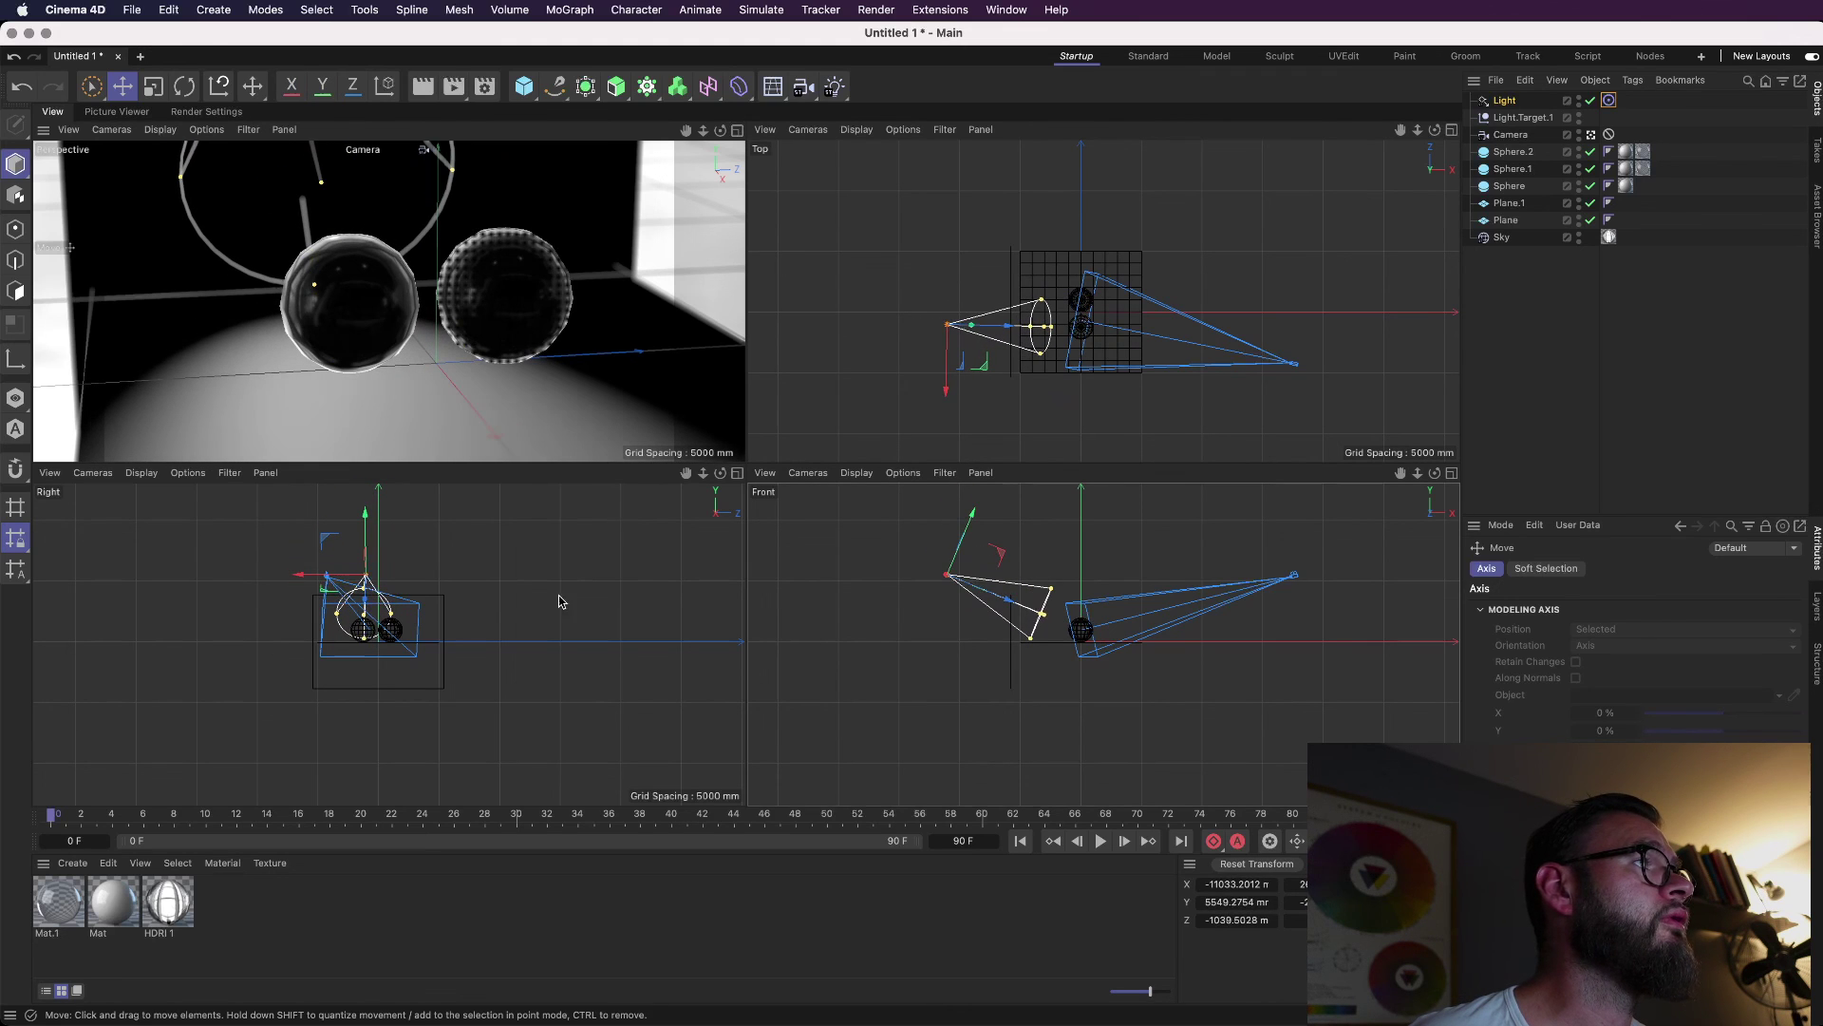
pyautogui.press('y')
pyautogui.moveTo(988, 375); pyautogui.dragTo(1077, 451)
pyautogui.press('y')
pyautogui.moveTo(1086, 576); pyautogui.dragTo(1085, 585)
pyautogui.moveTo(1045, 409); pyautogui.dragTo(1037, 445)
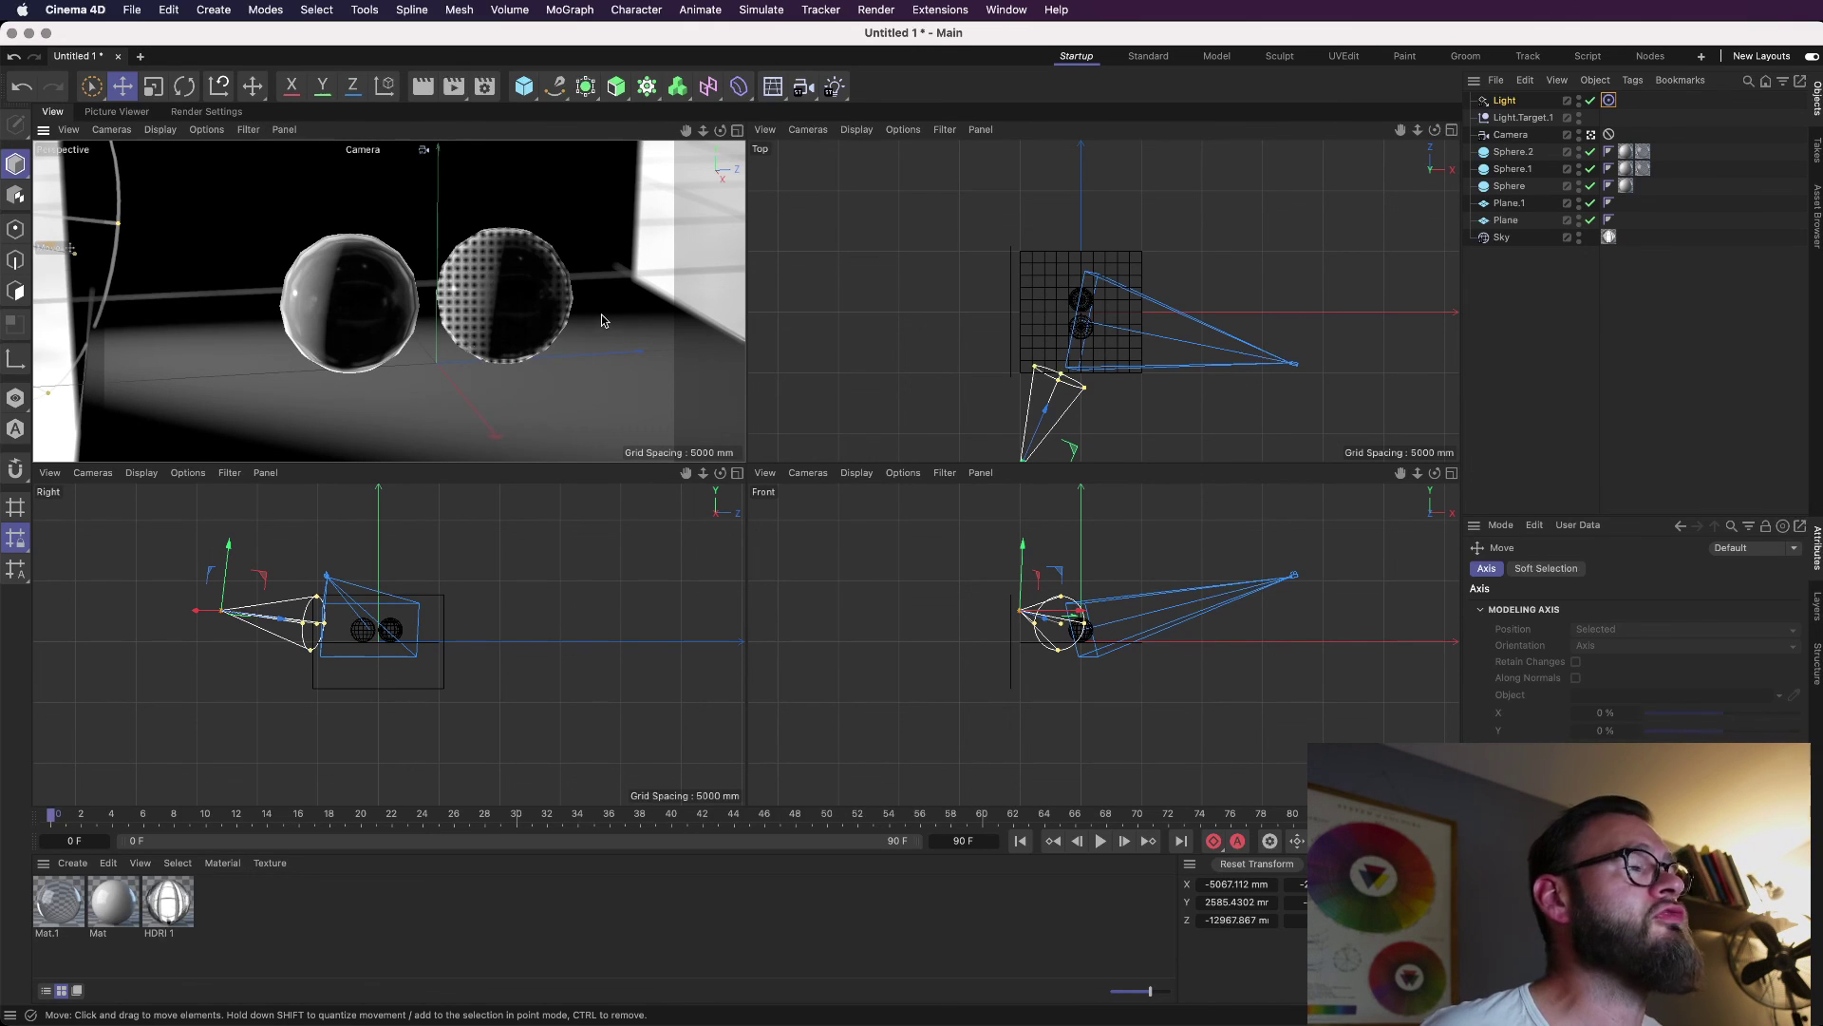
# Render the perspective view to check the side lighting, then restart the Interactive Render Region.
pyautogui.click(737, 129)
pyautogui.press('super+r')
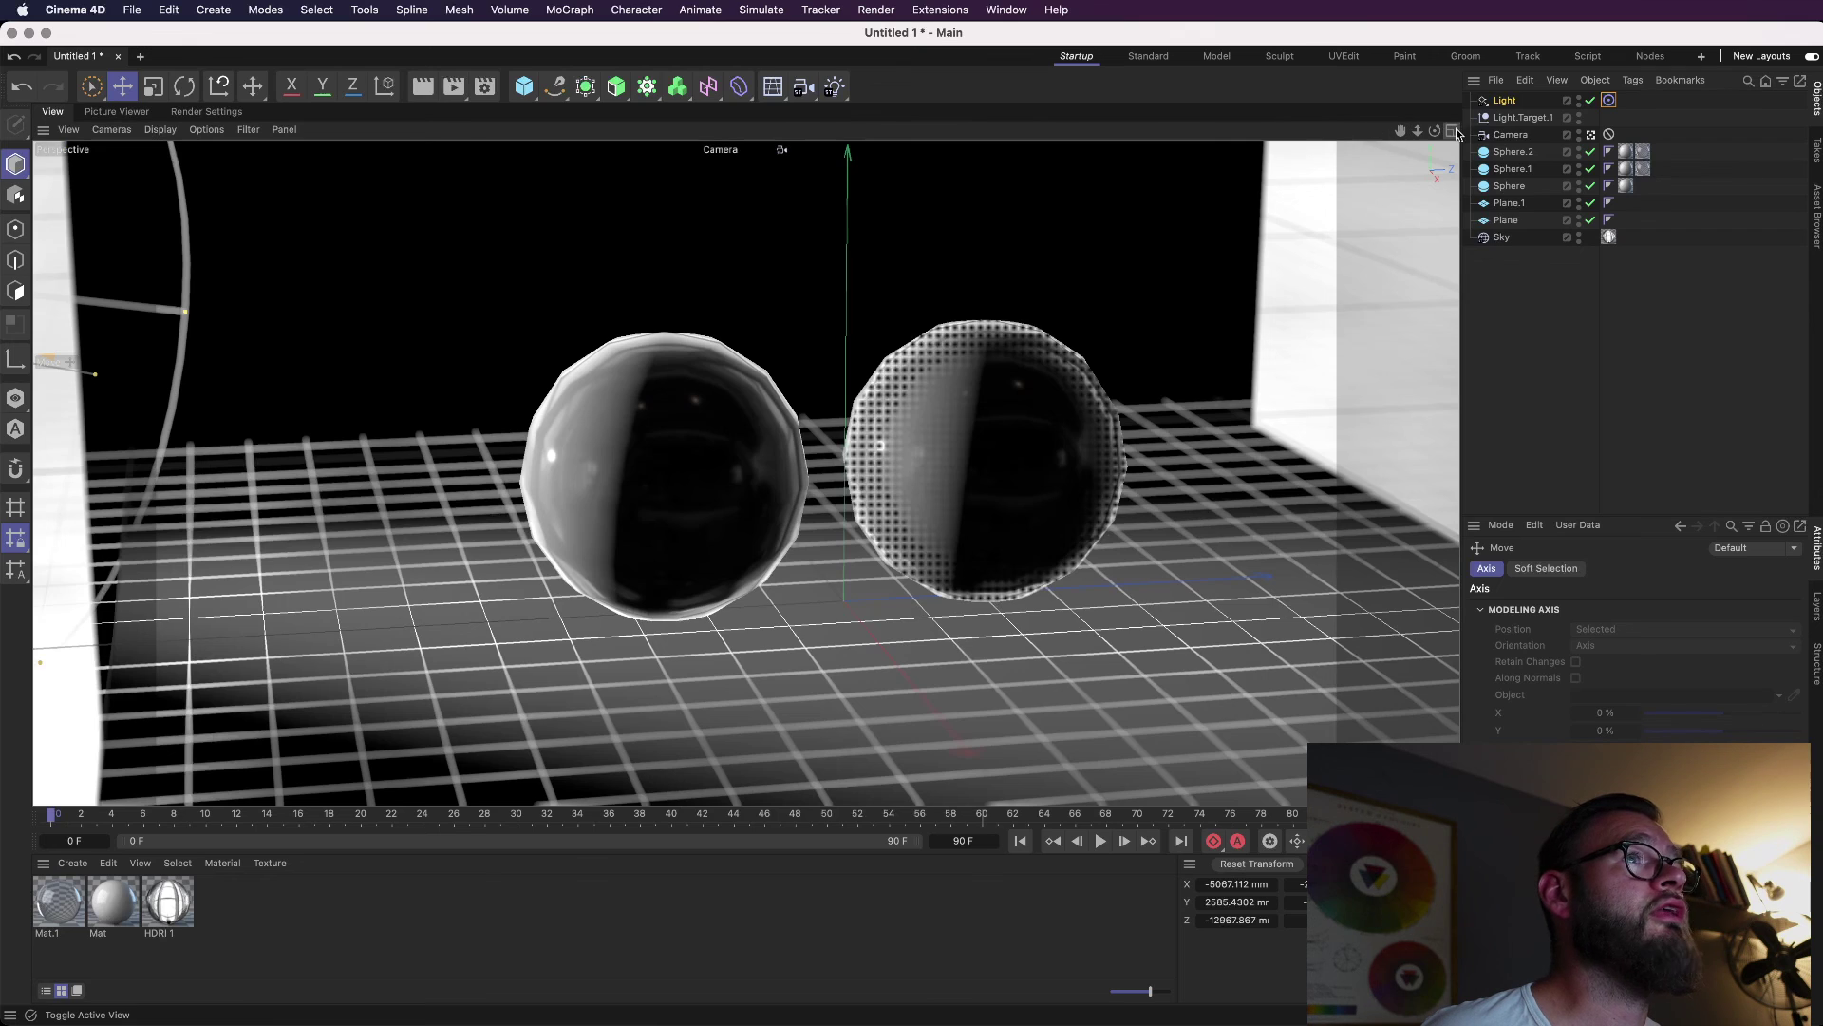
pyautogui.click(1451, 130)
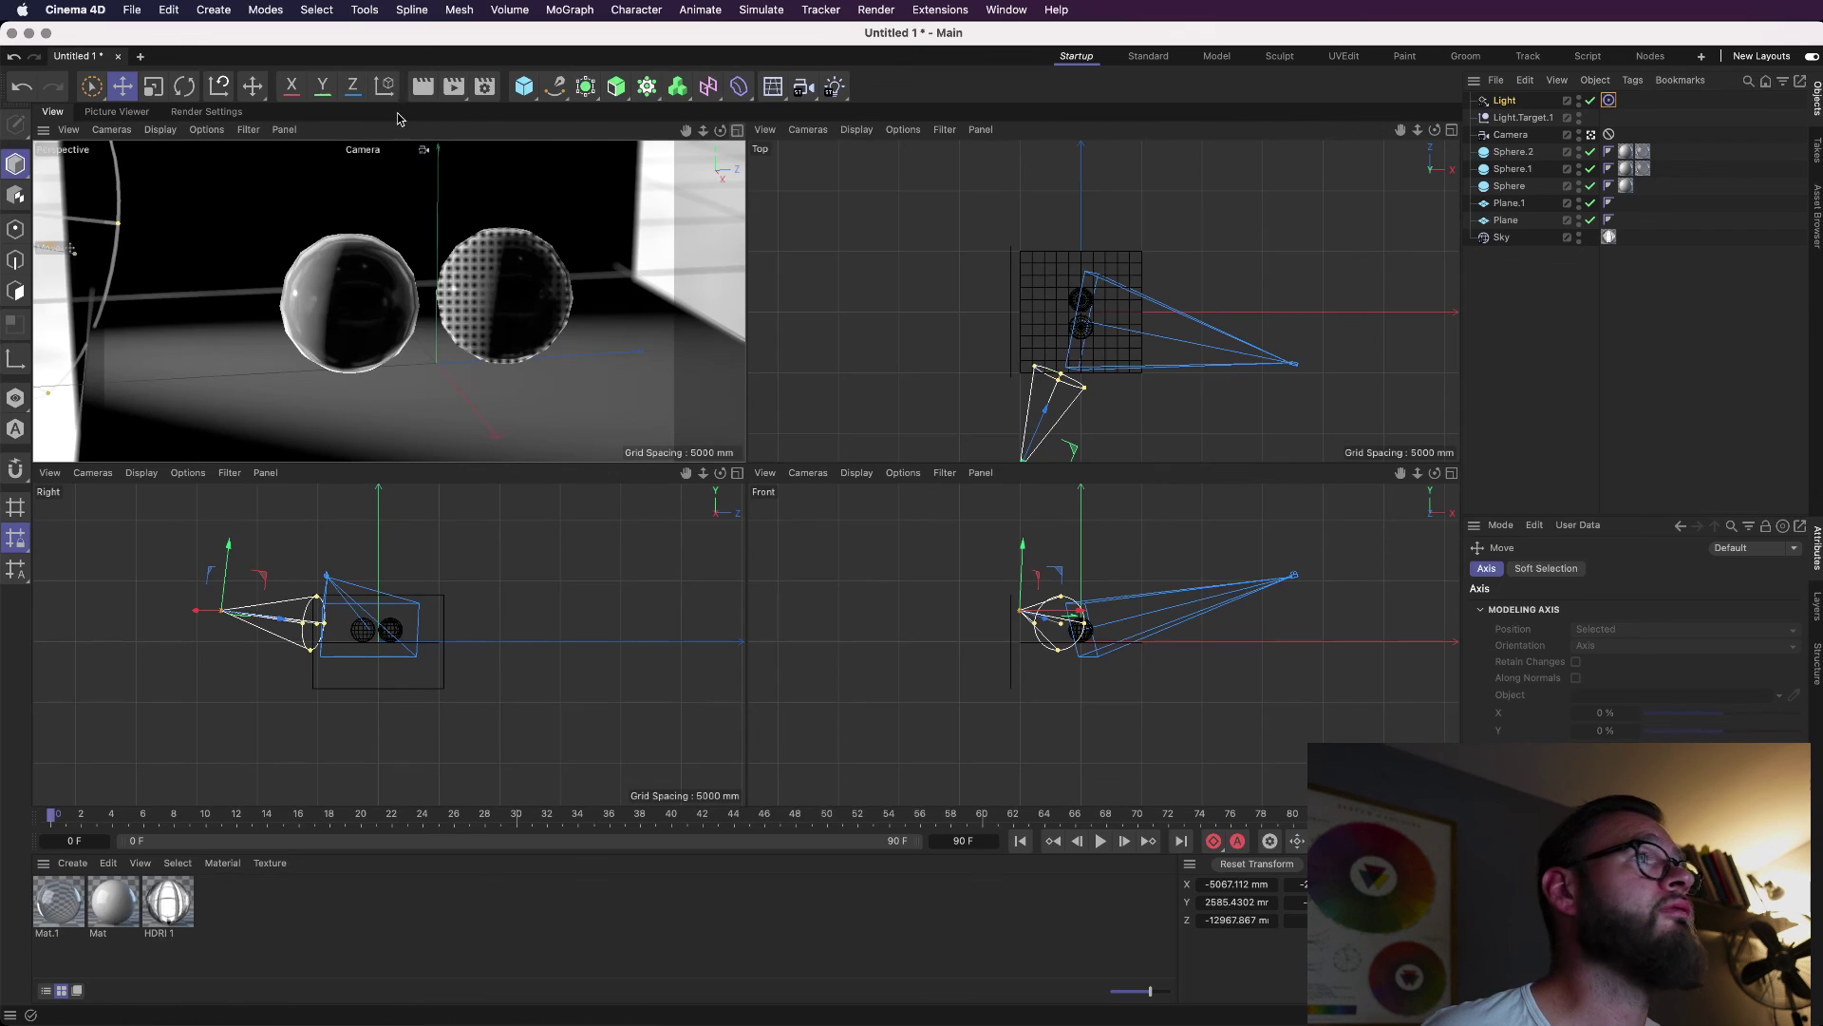
pyautogui.hotkey('alt', 'r')
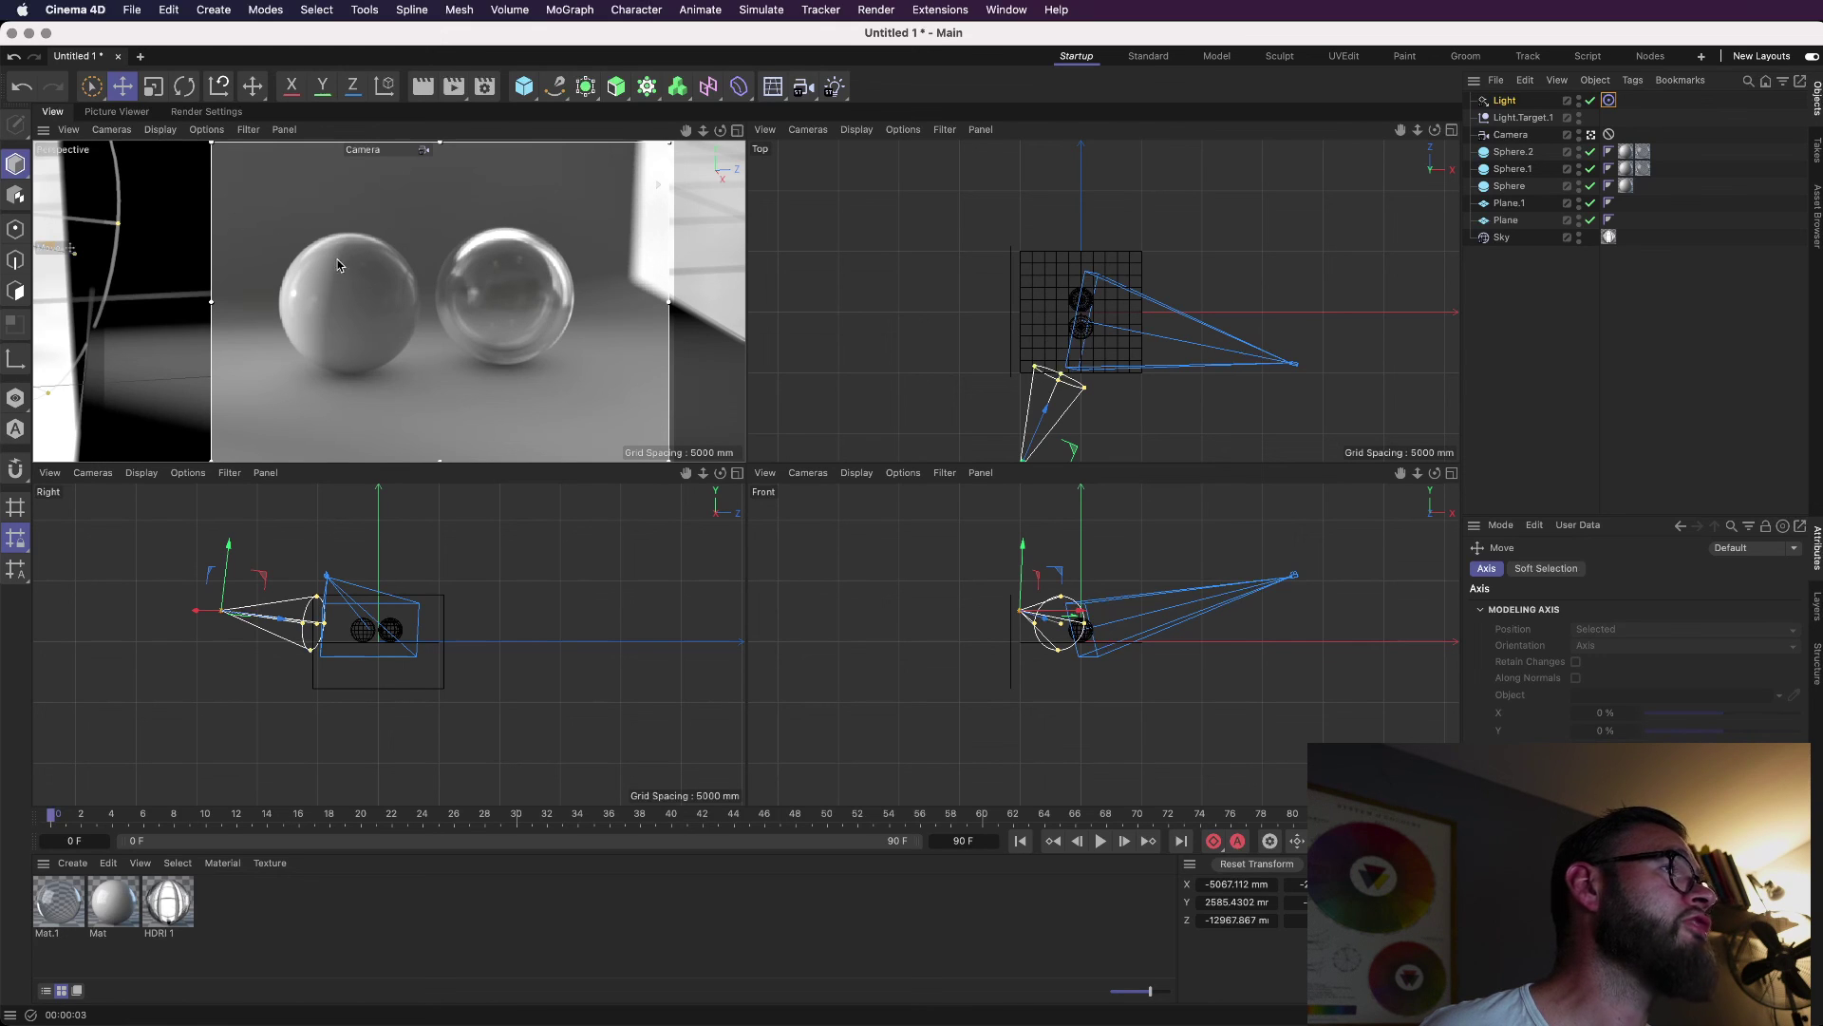
# Set the Light's Shadow to Shadow Maps (Soft) with a 1250x1250 shadow map.
pyautogui.click(1505, 100)
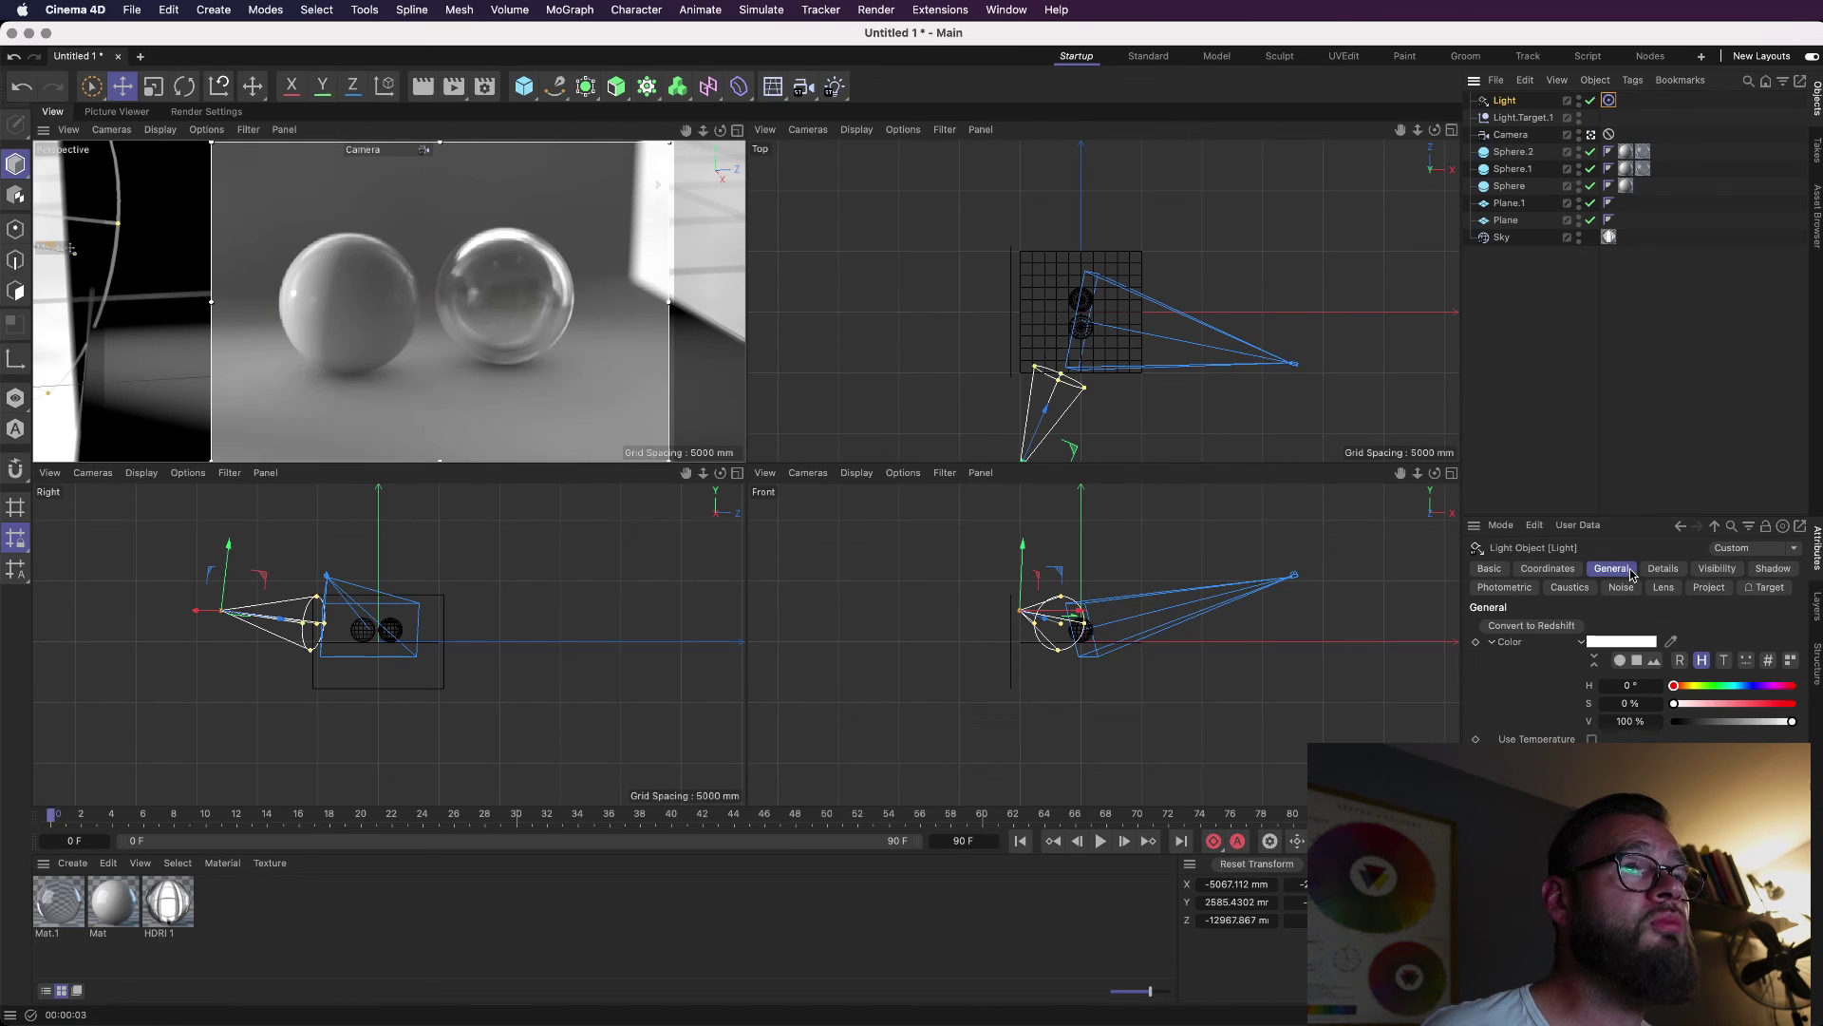
pyautogui.click(1774, 568)
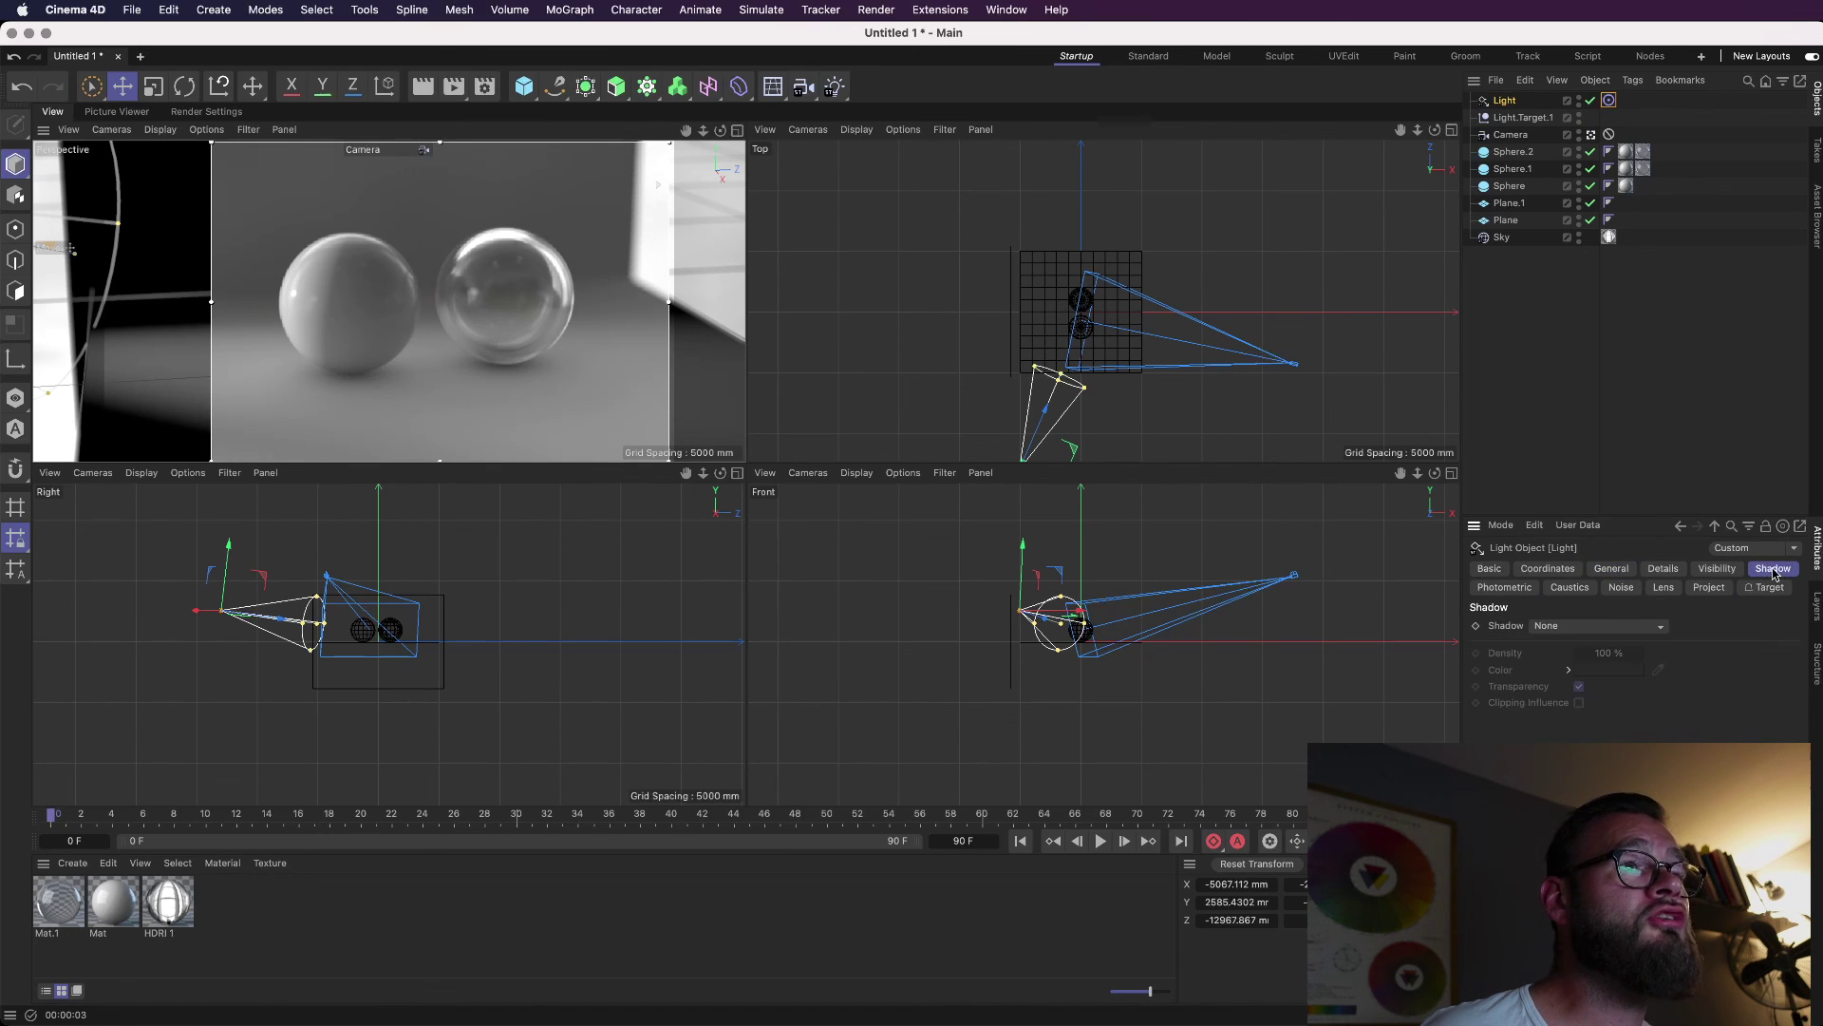
pyautogui.click(1558, 627)
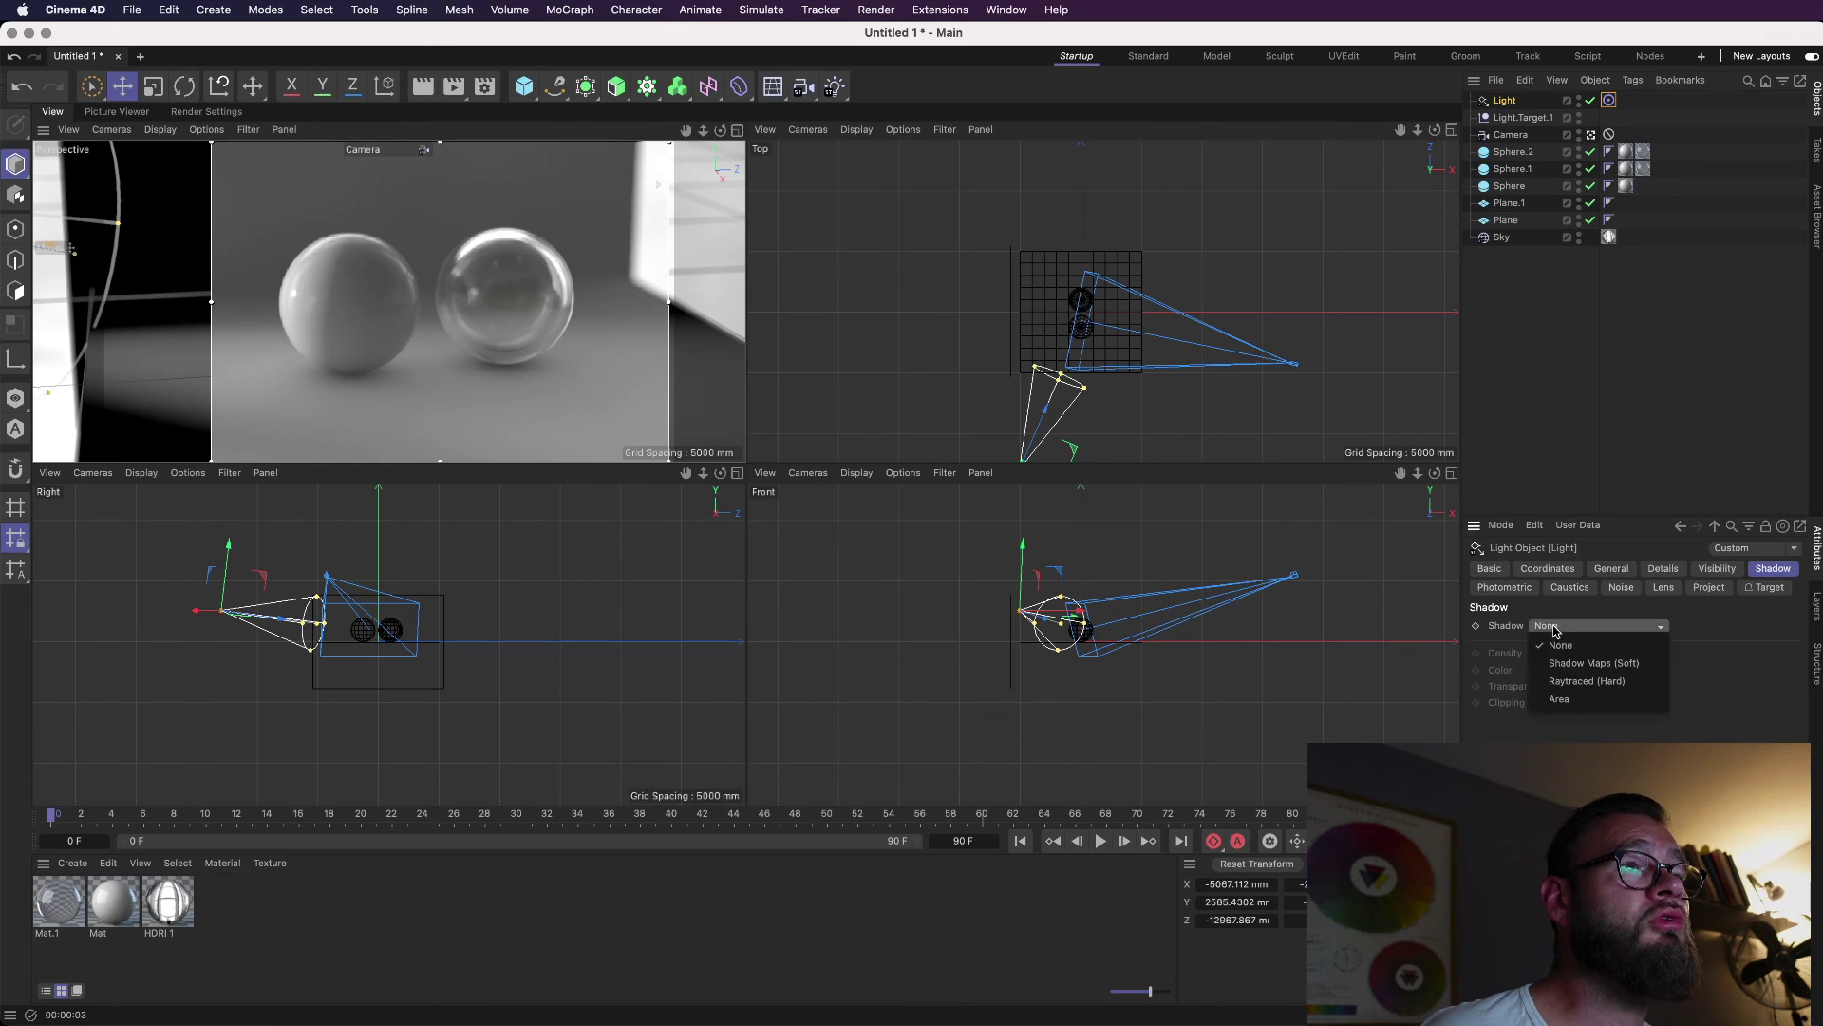
pyautogui.click(1603, 665)
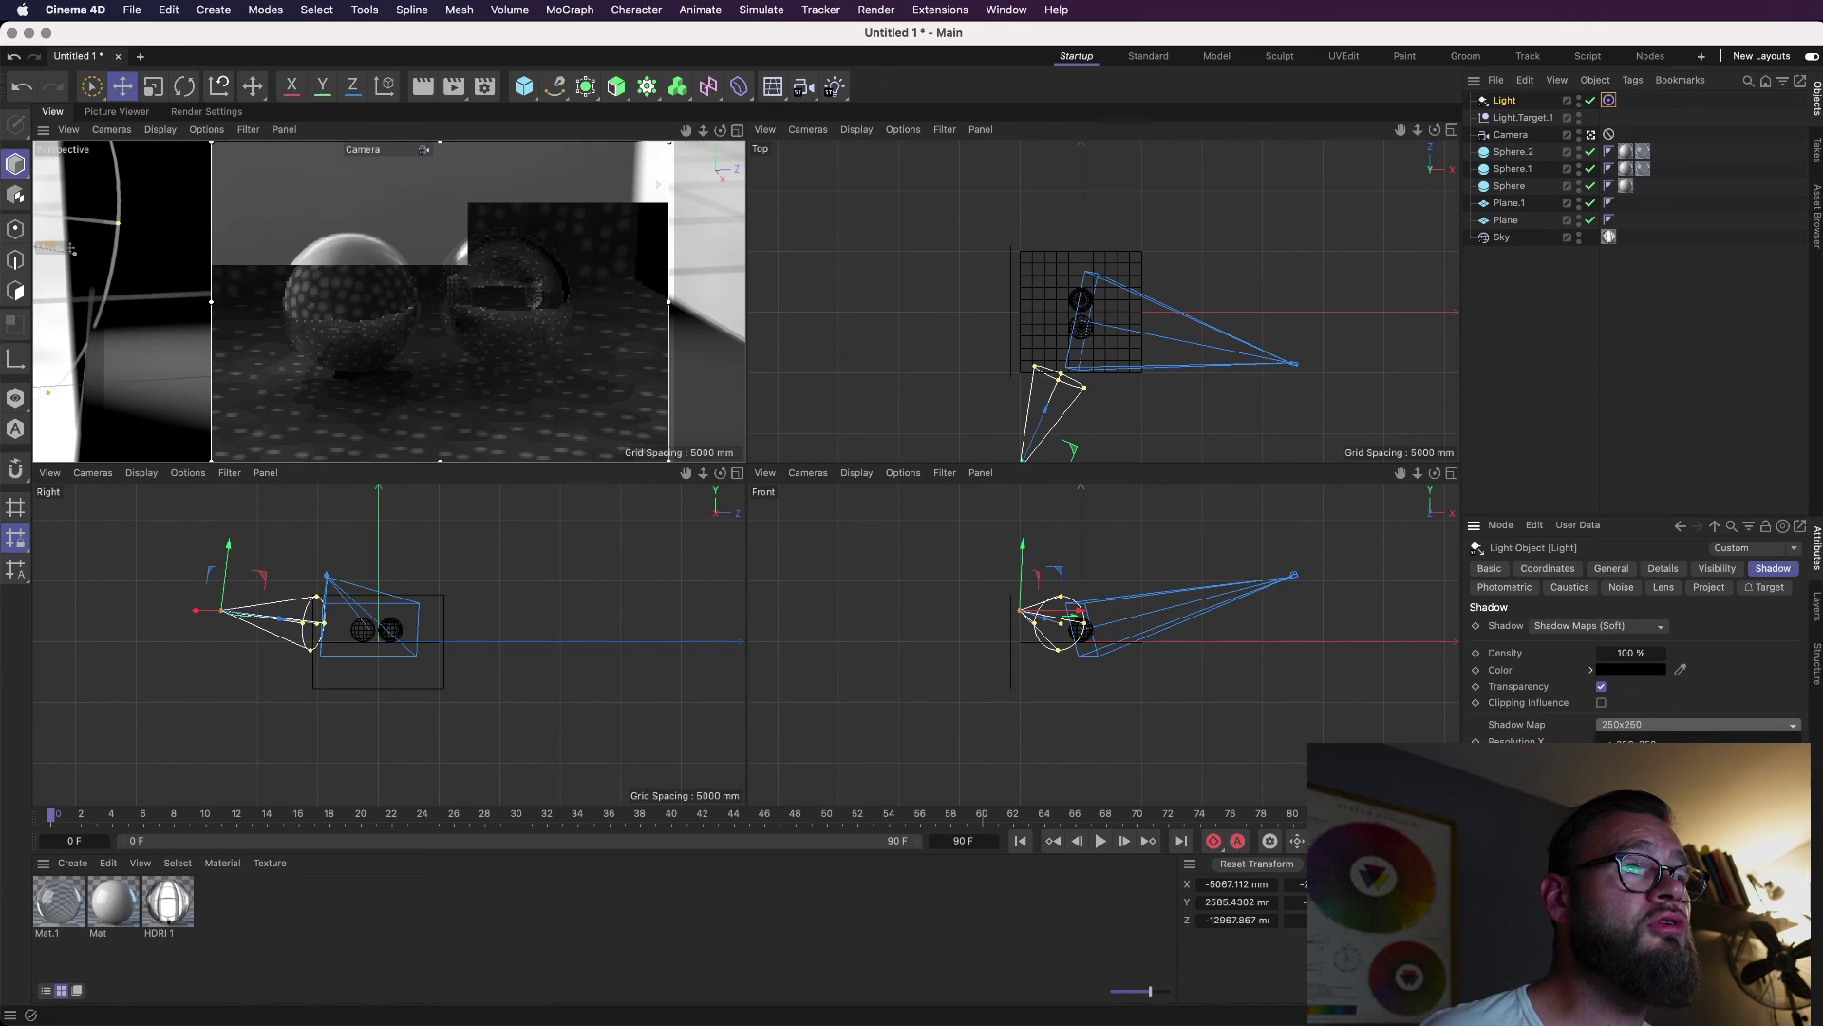
pyautogui.click(1672, 807)
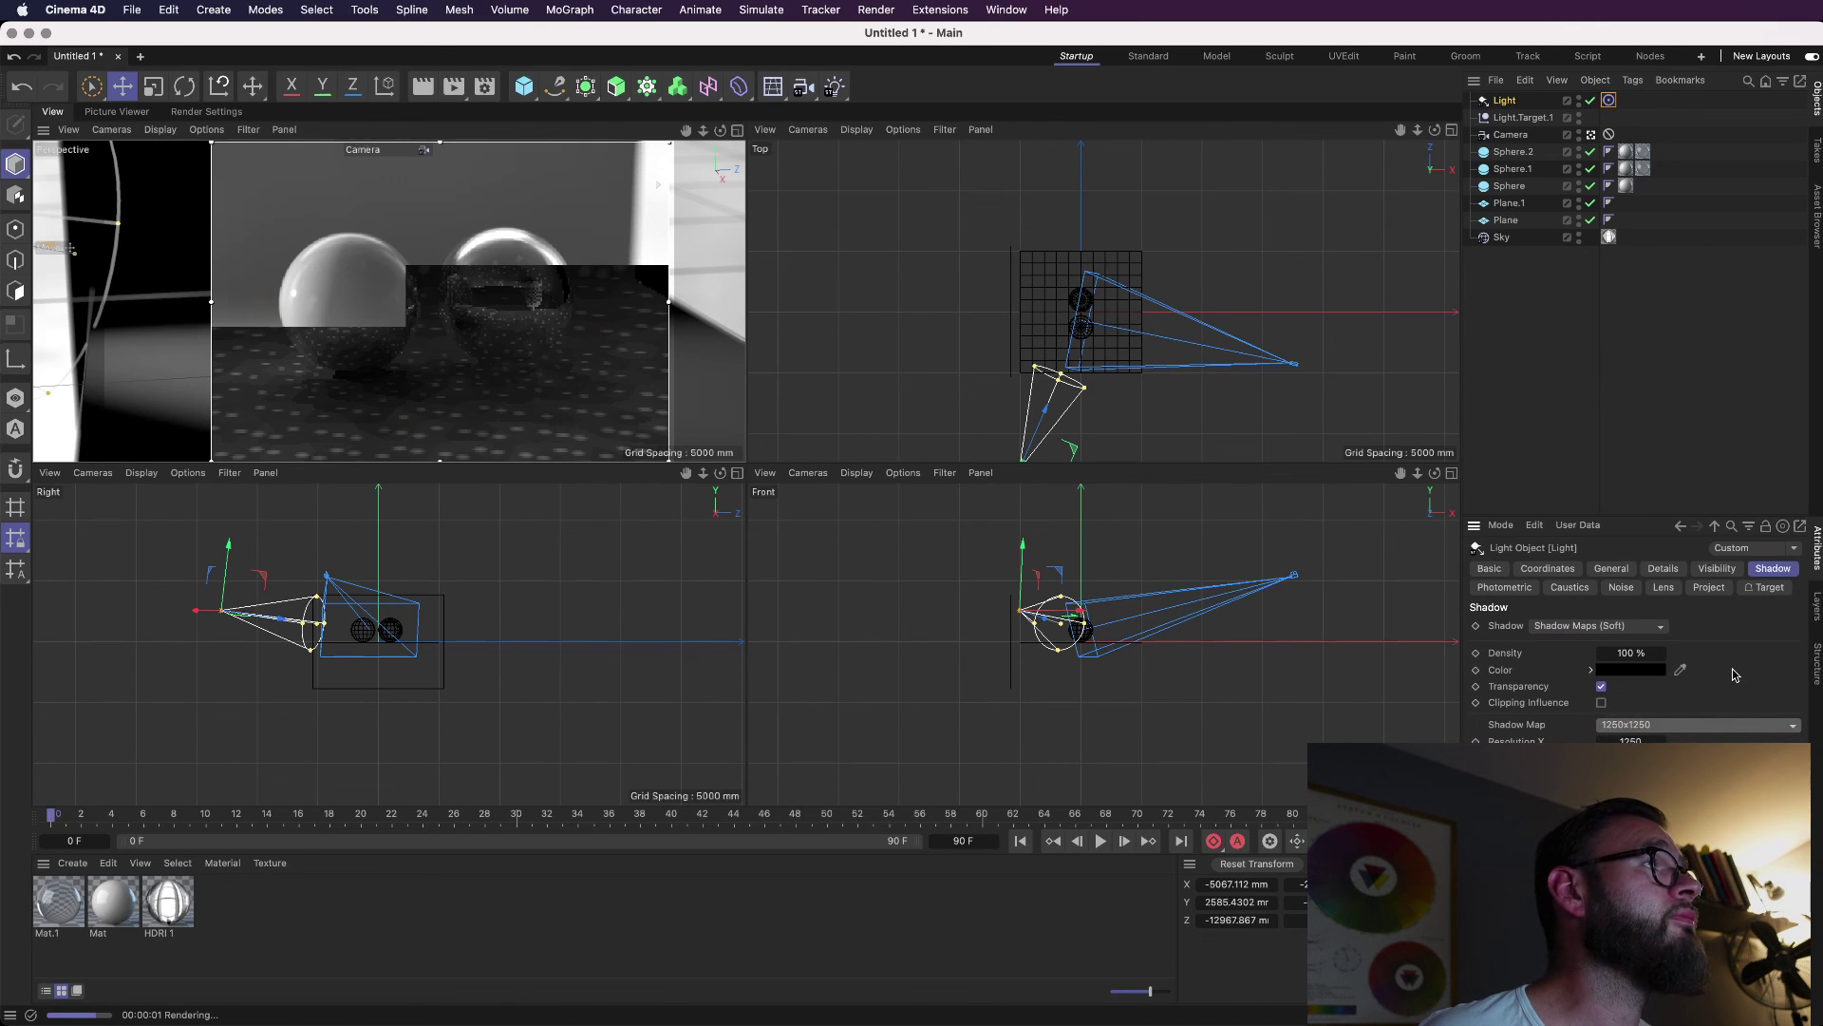